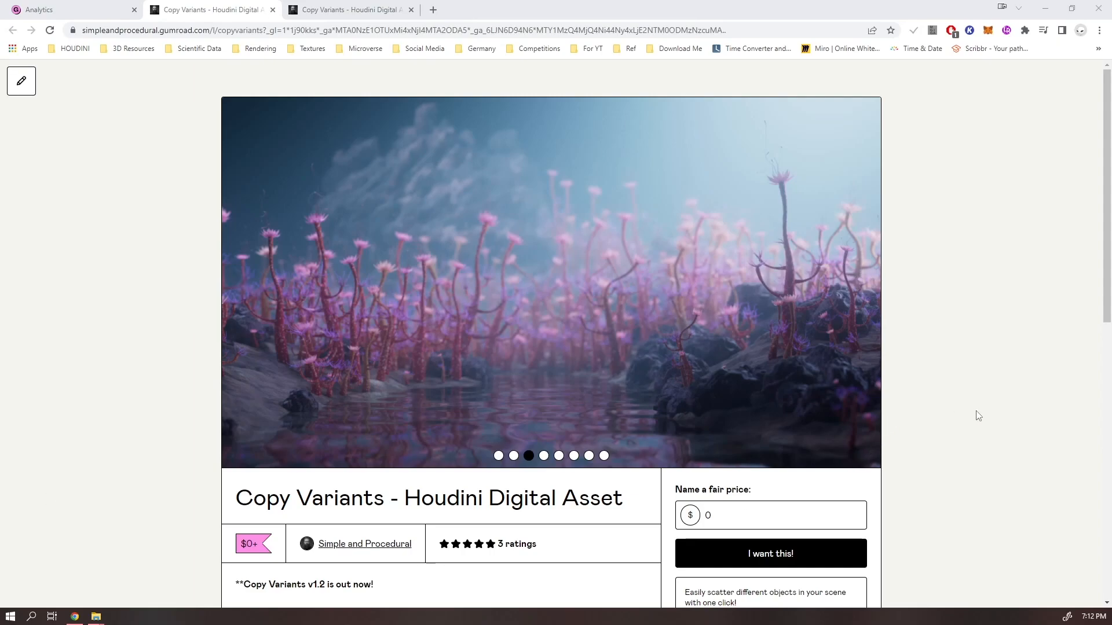
- Look over the Copy Variants product page and the store's sales analytics
scroll(721, 555, down, 4)
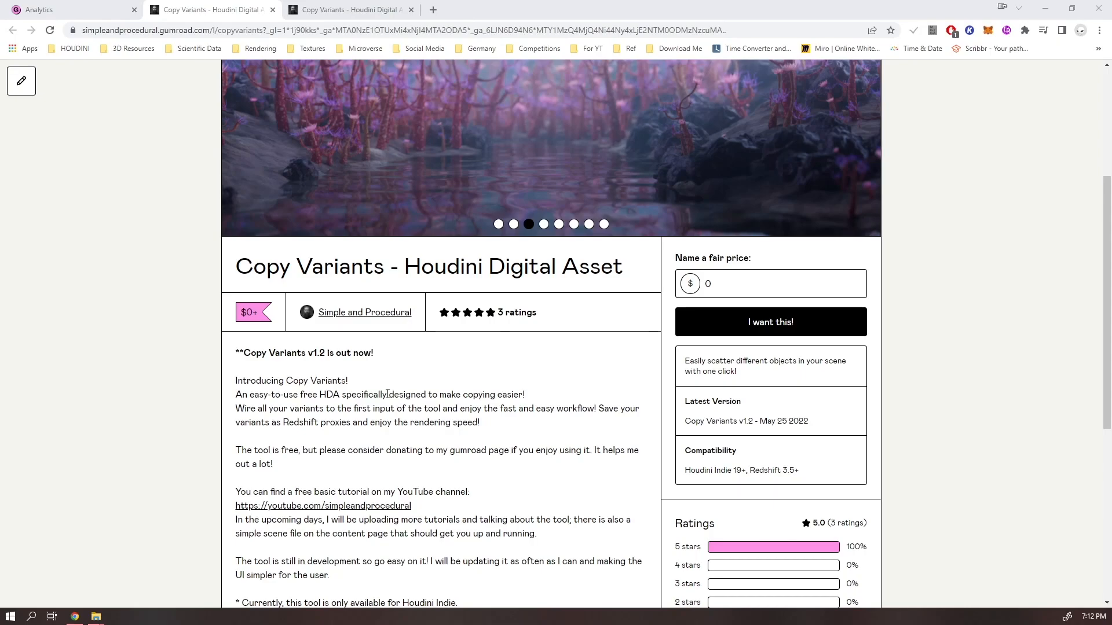
click(69, 10)
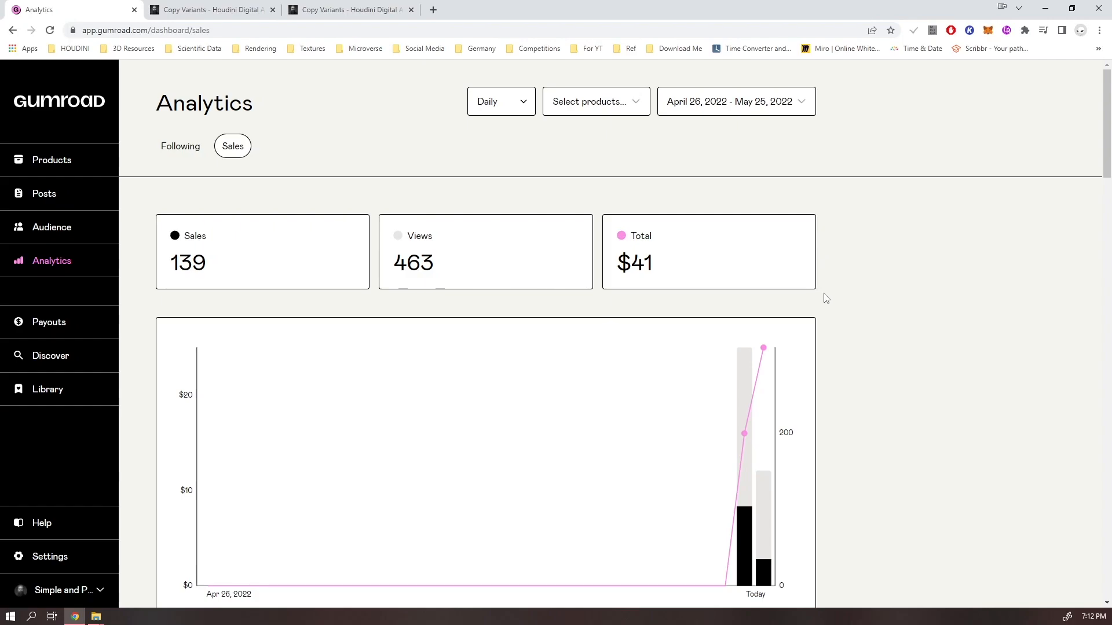
click(210, 10)
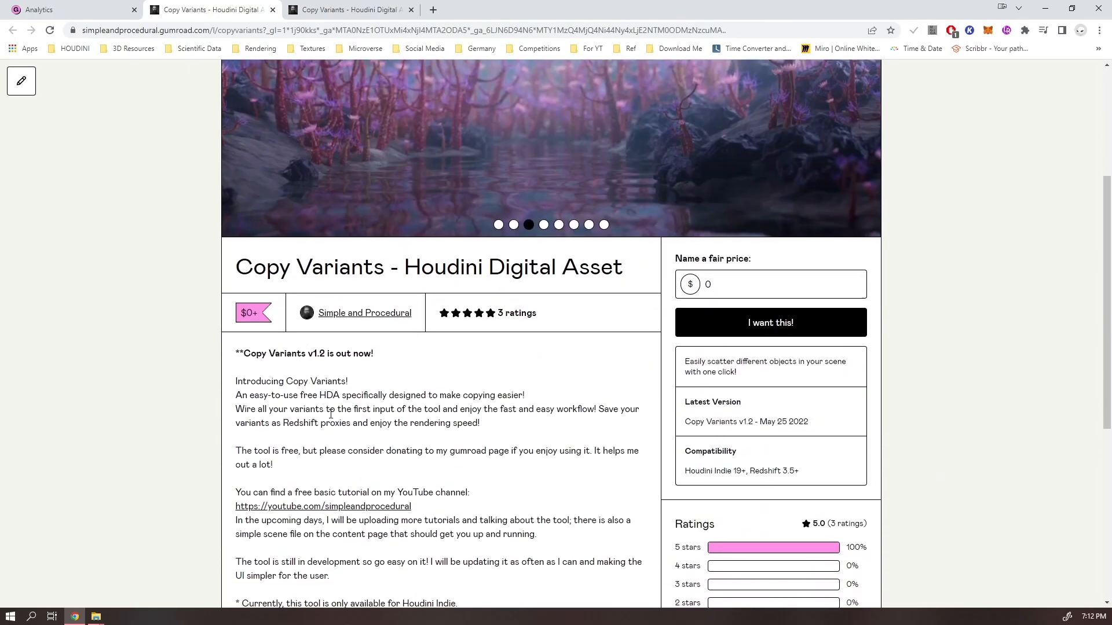
scroll(328, 420, up, 3)
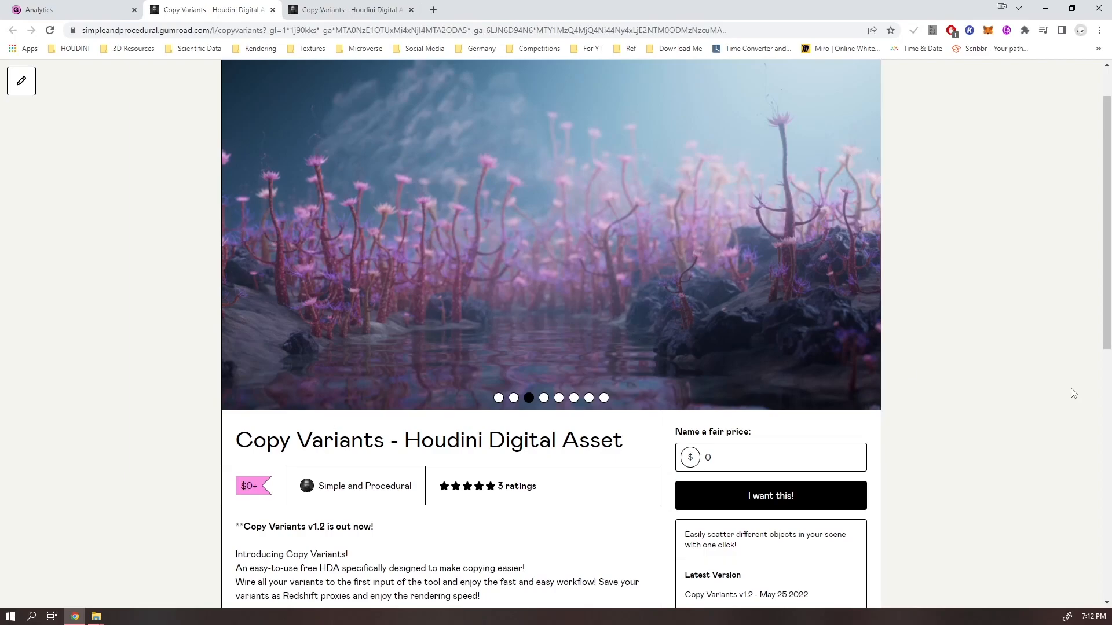
scroll(1046, 395, down, 4)
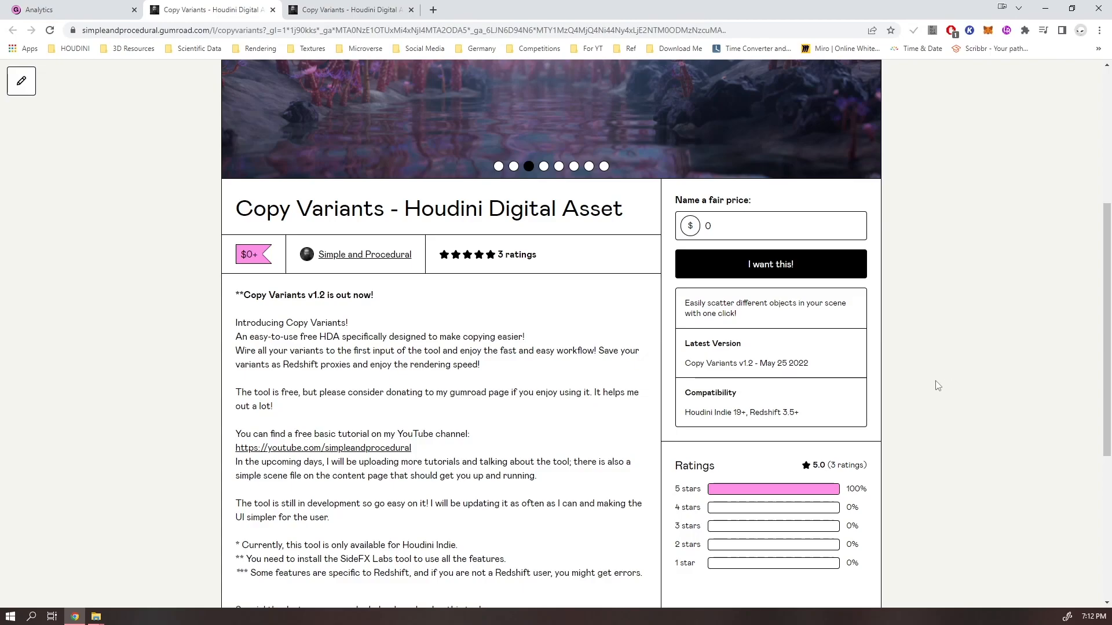
- Read the product description's notes on Houdini Indie, SideFX Labs and Redshift requirements
scroll(515, 443, down, 3)
scroll(516, 443, down, 2)
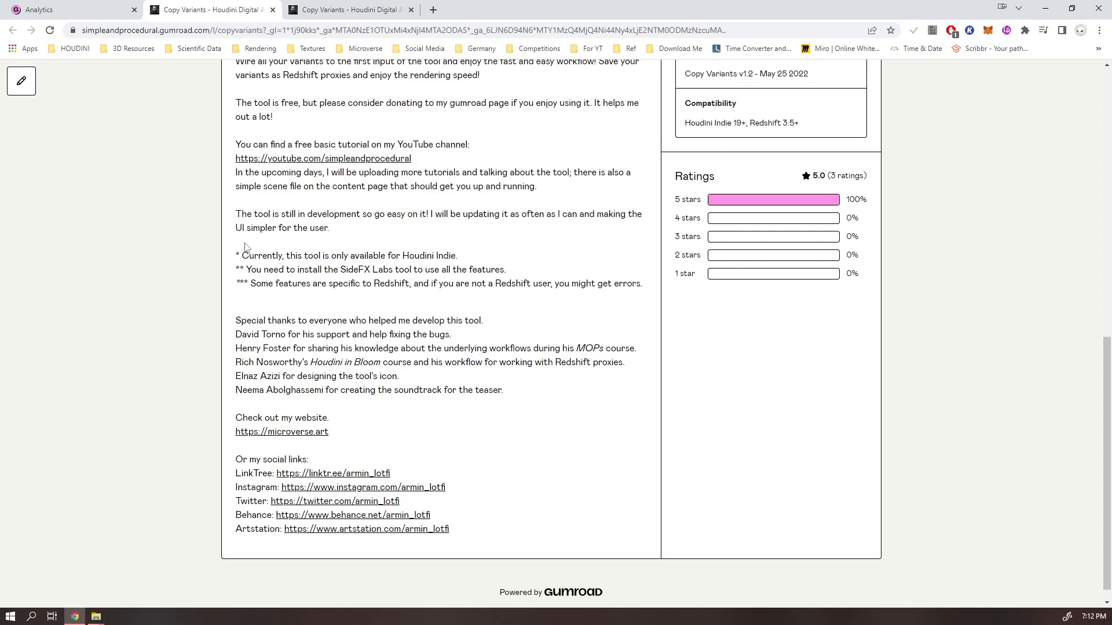
drag(240, 244, 331, 314)
click(307, 300)
scroll(300, 375, up, 2)
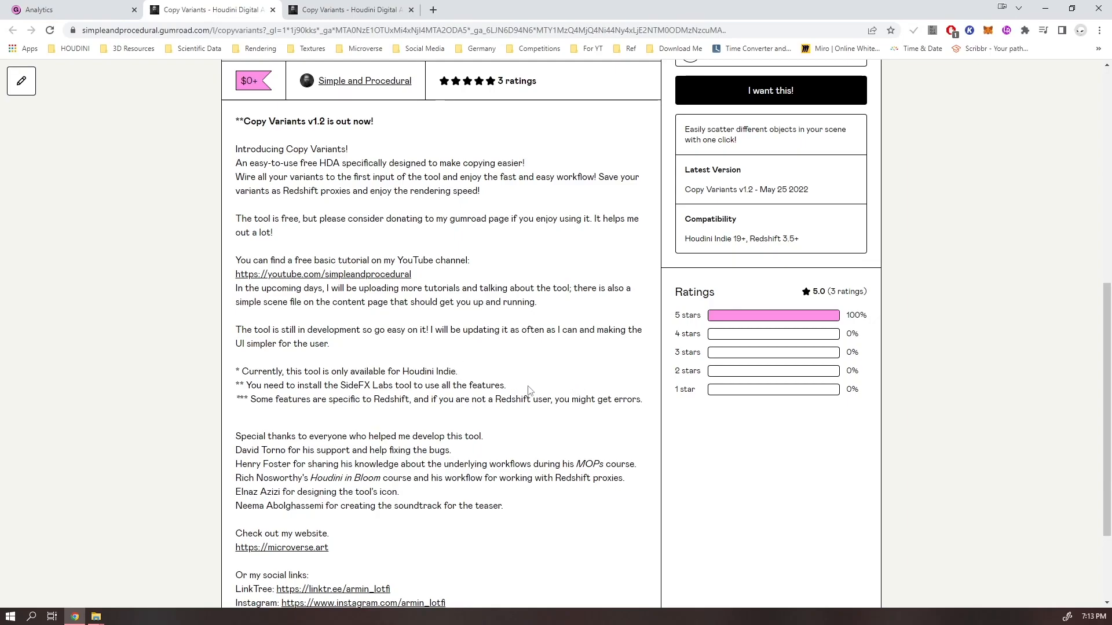
scroll(530, 391, up, 3)
scroll(543, 421, down, 4)
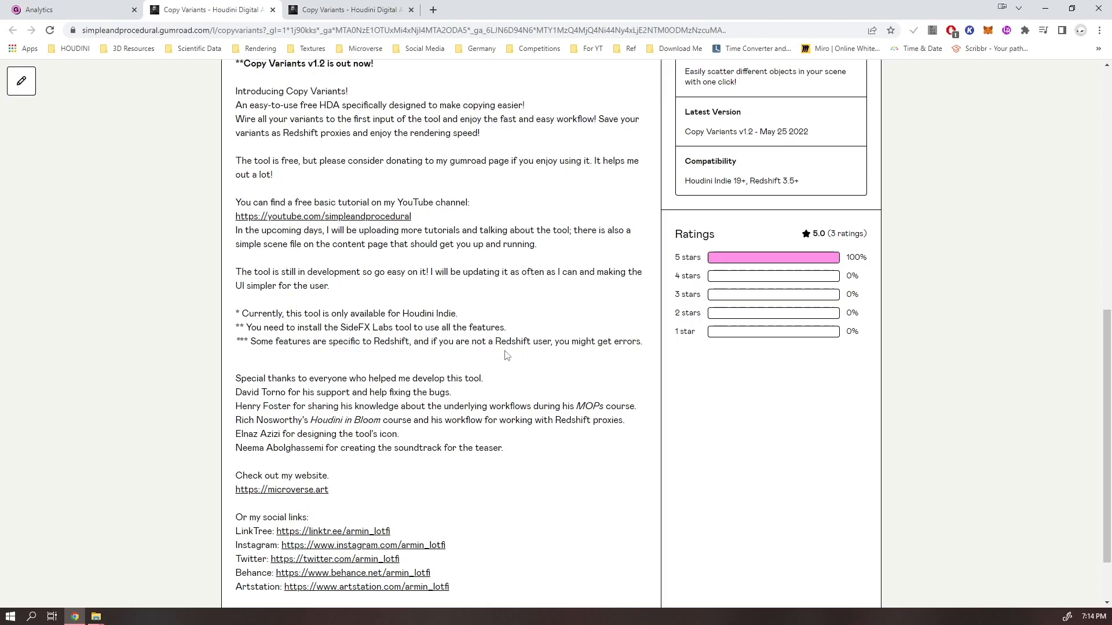
- Examine the downloadable files in the product's latest version, previous builds and examples folders, collapsing each folder again
click(353, 9)
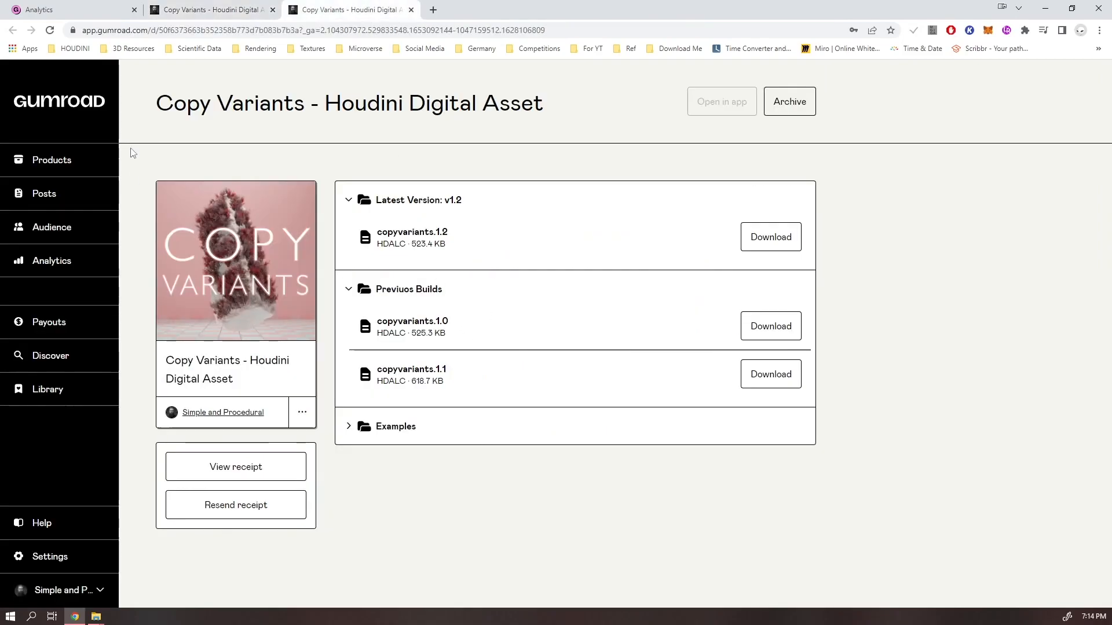
click(348, 200)
click(348, 239)
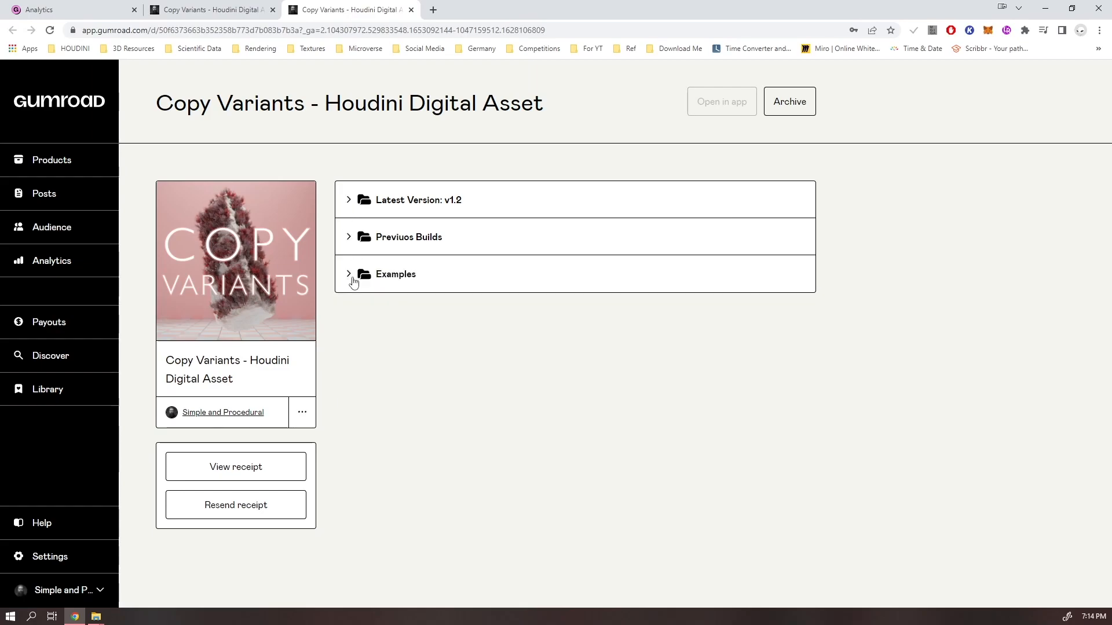
click(348, 201)
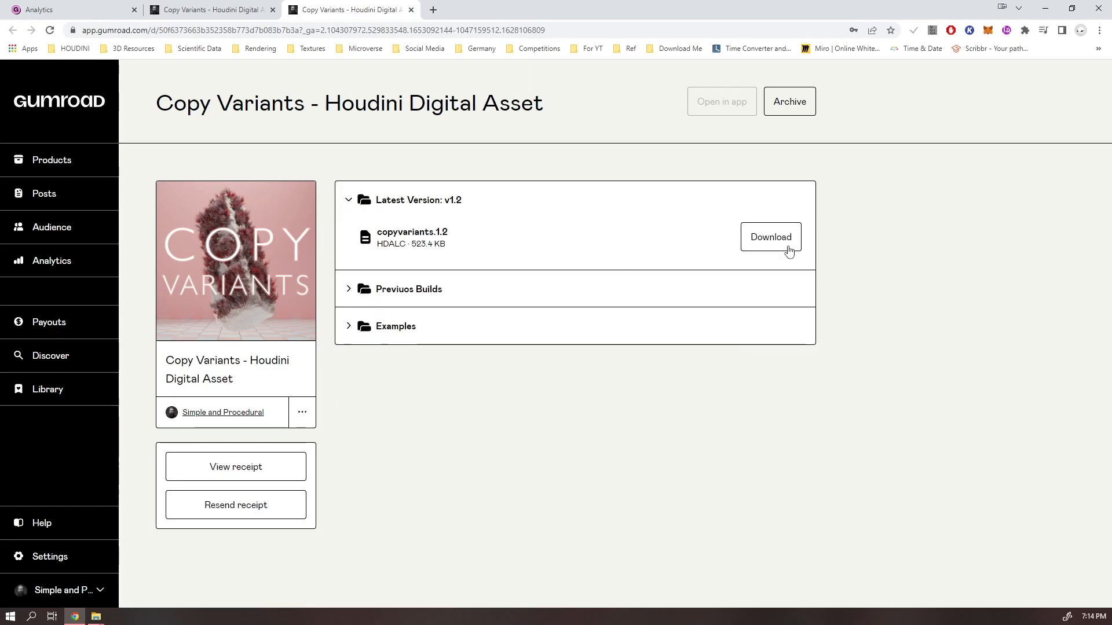
click(349, 292)
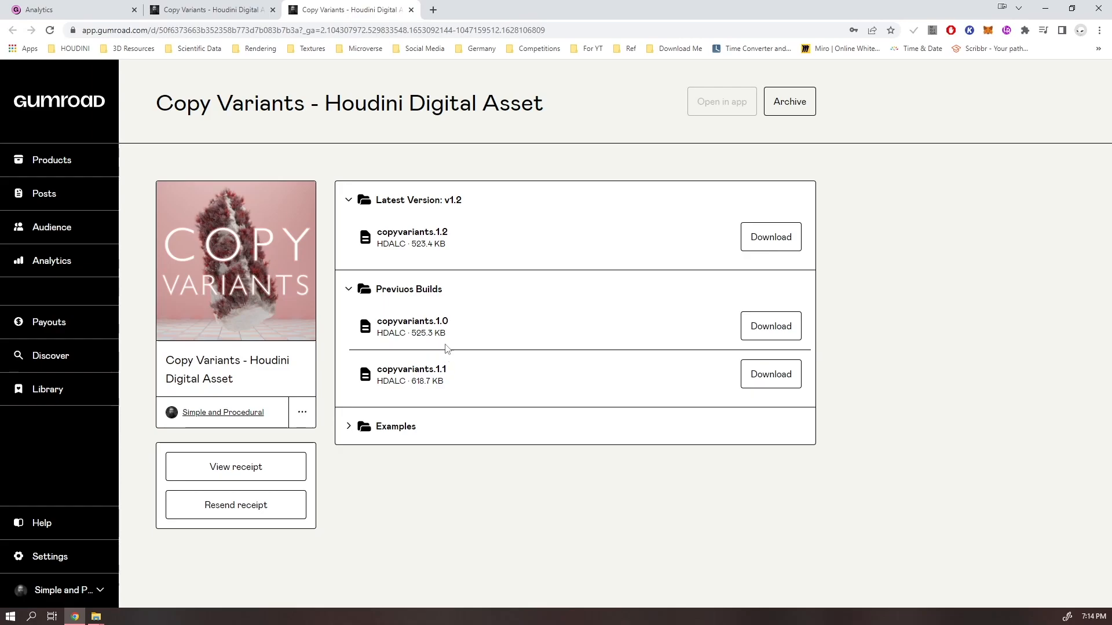
click(348, 426)
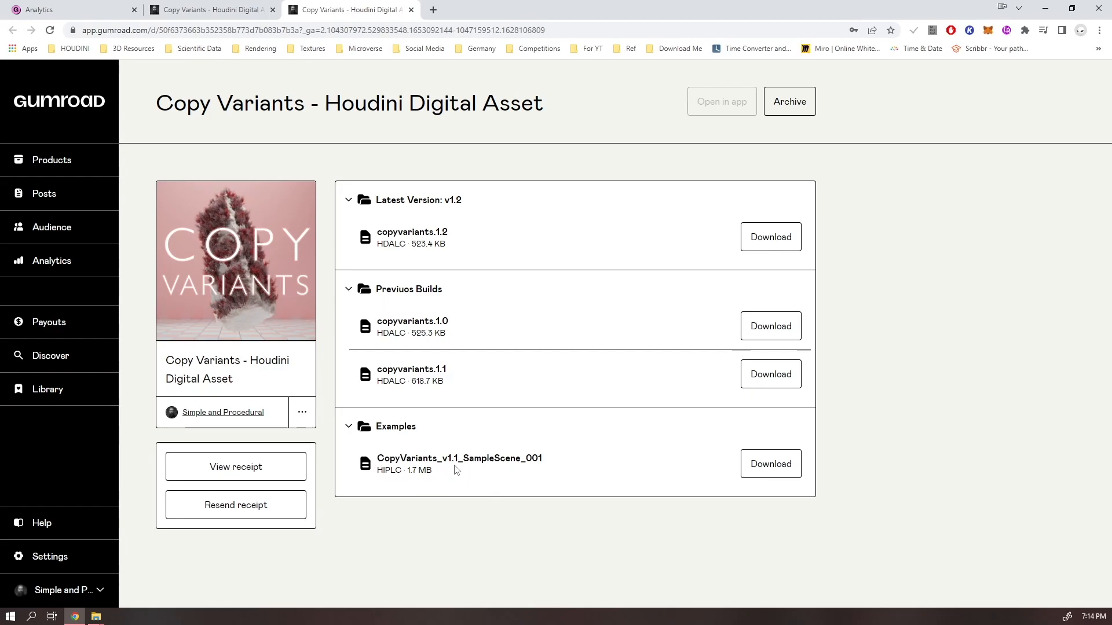
click(348, 430)
click(348, 294)
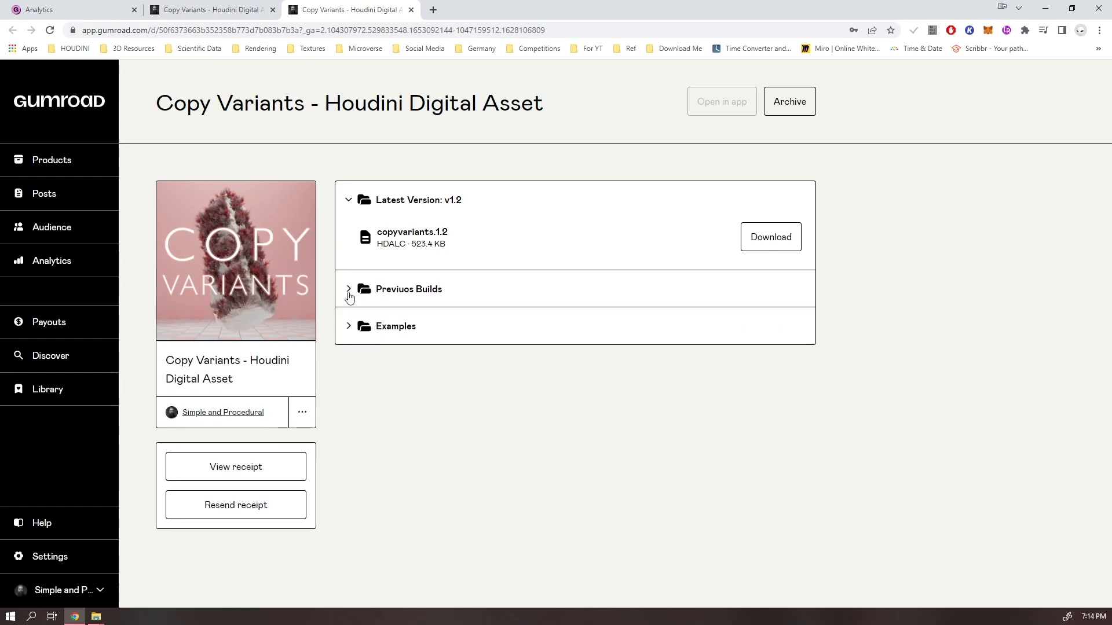
click(348, 200)
- Minimize the browser and open houdini.env from the Documents houdini19.0 folder in Notepad++
click(1045, 8)
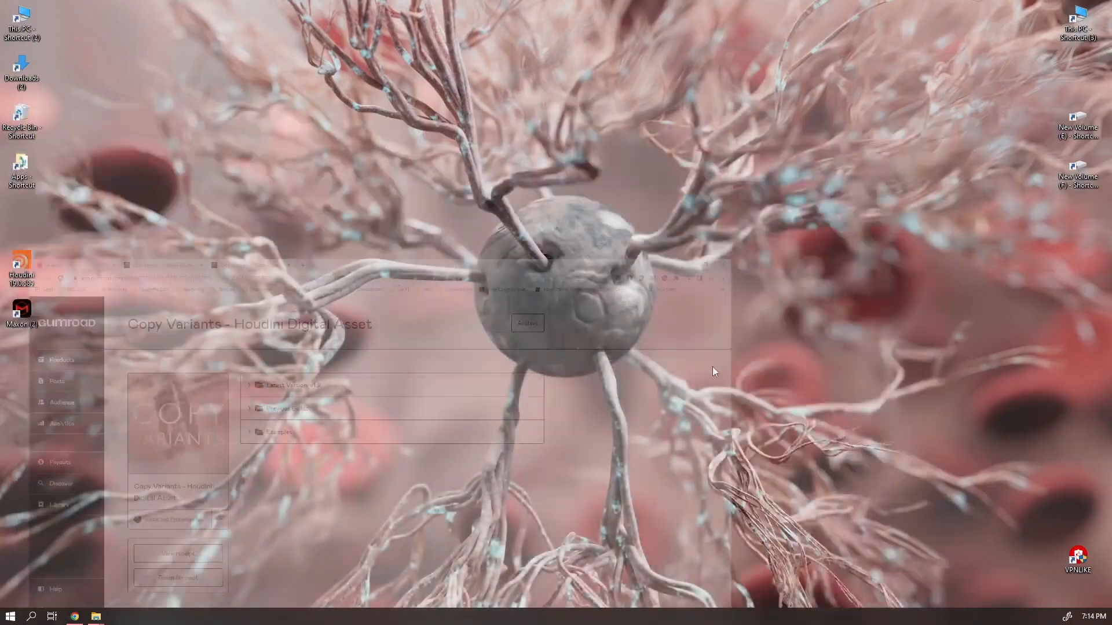
mouse_move(96, 617)
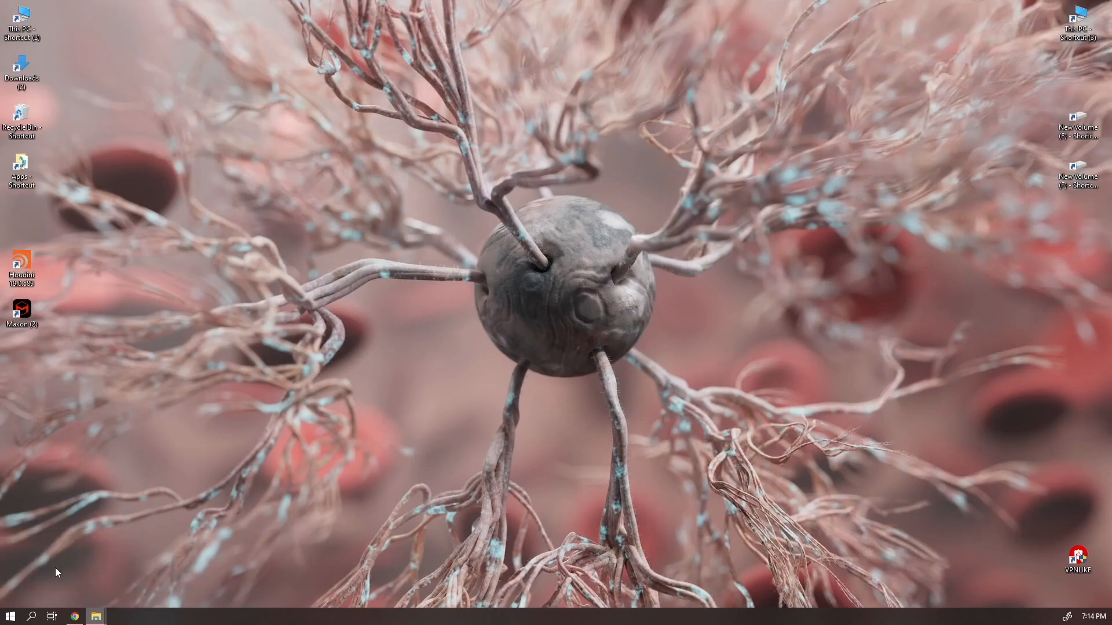
click(85, 577)
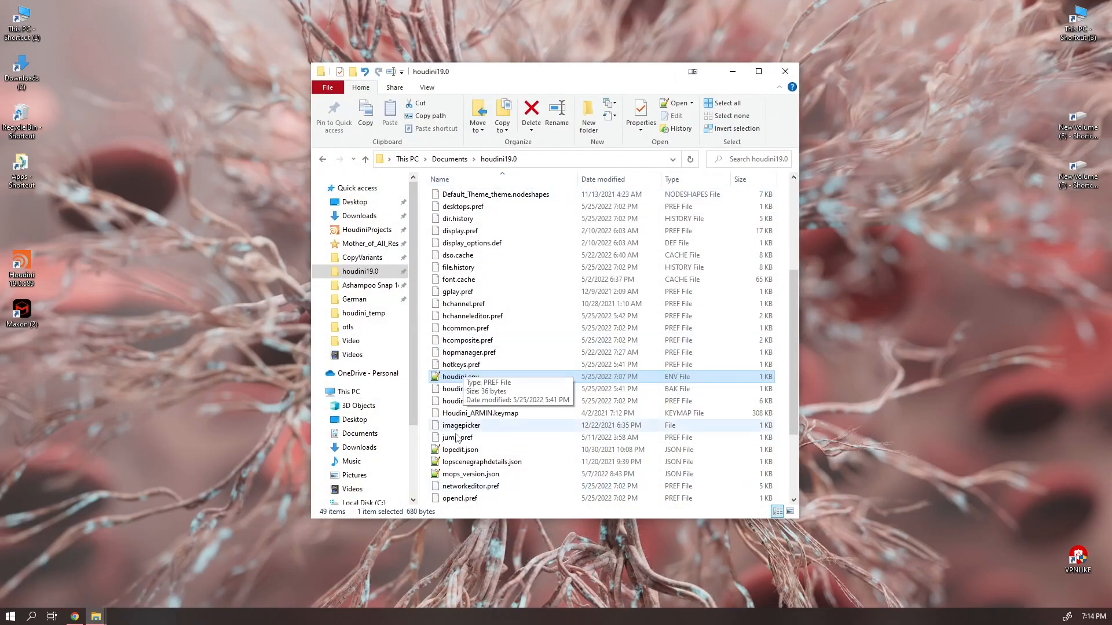
double_click(450, 377)
drag(660, 84, 711, 108)
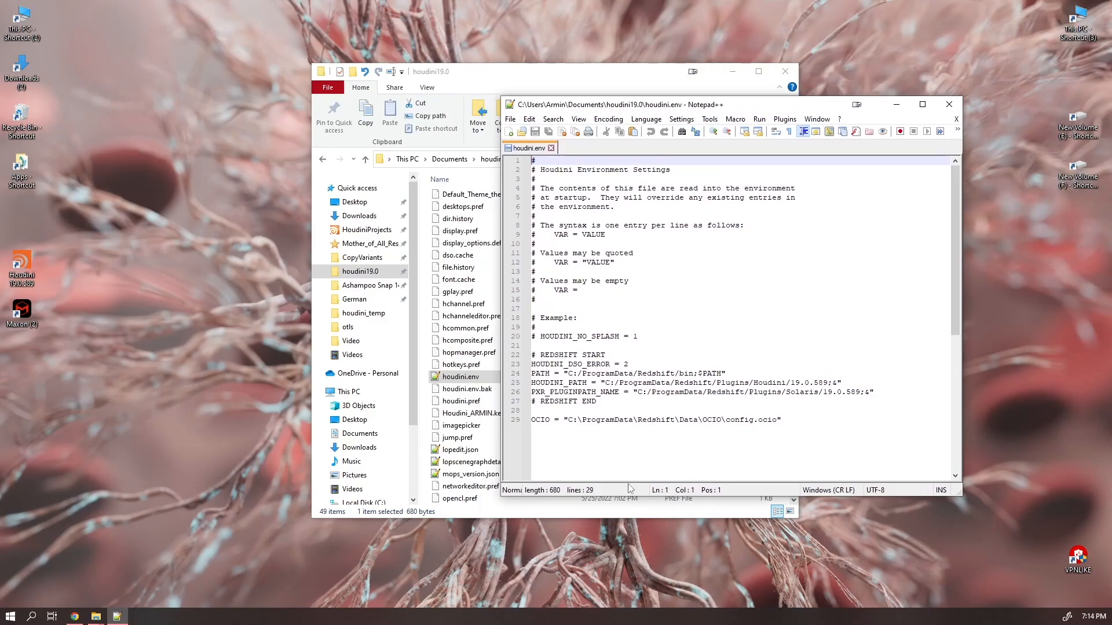
- Break the Redshift HOUDINI_PATH and PXR_PLUGINPATH_NAME entries by adding a "q" beside 19.0.589 in each, and save and close the file
click(791, 382)
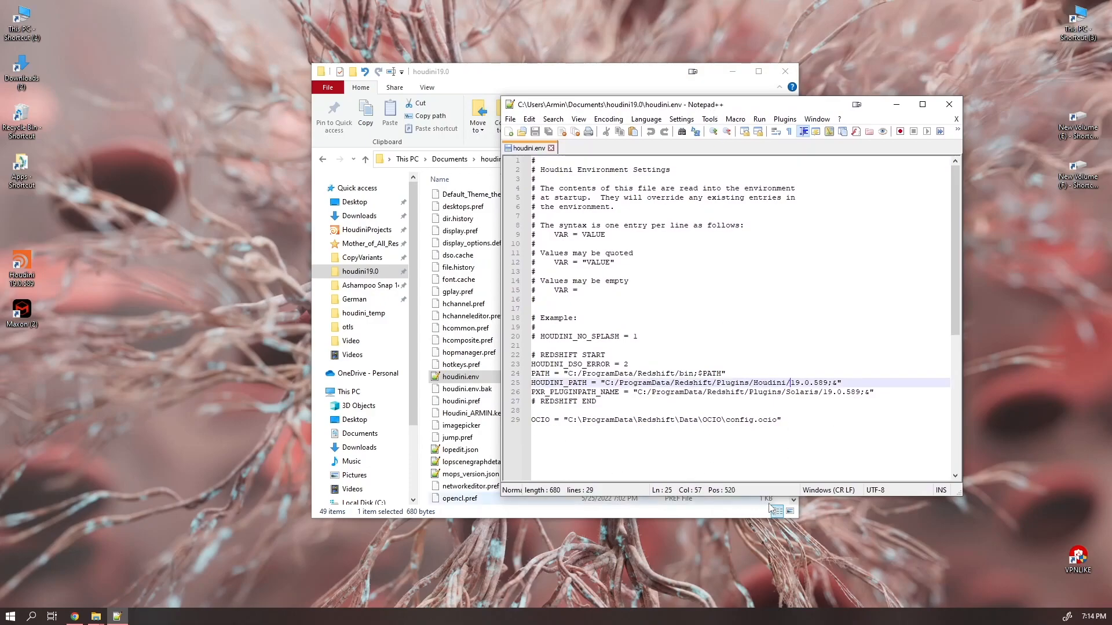
text(q)
click(797, 446)
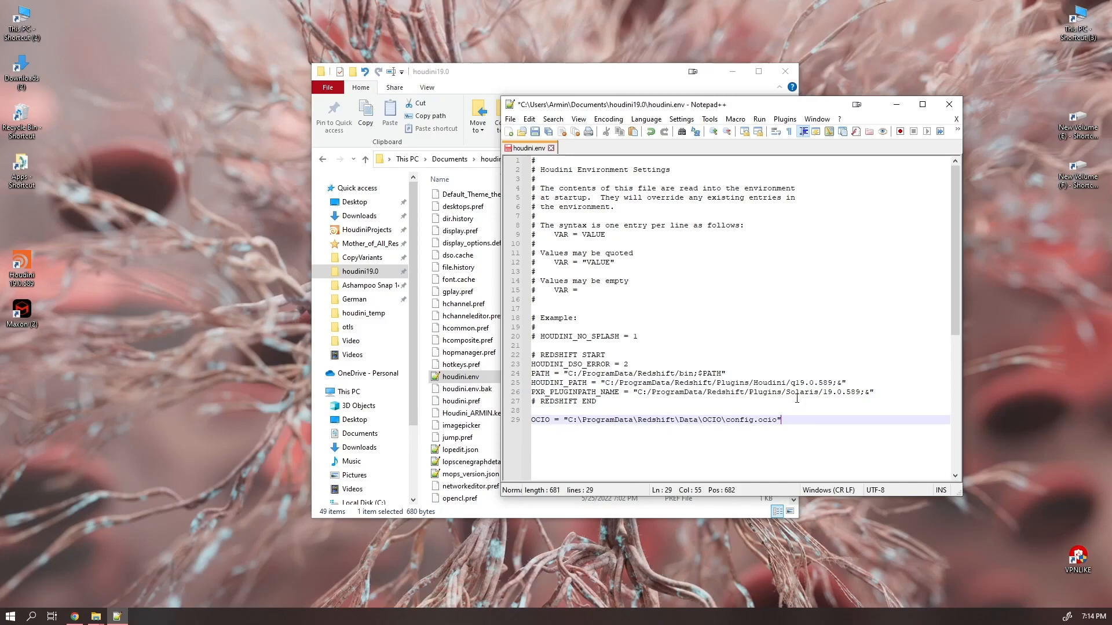
drag(818, 392, 825, 394)
text(q)
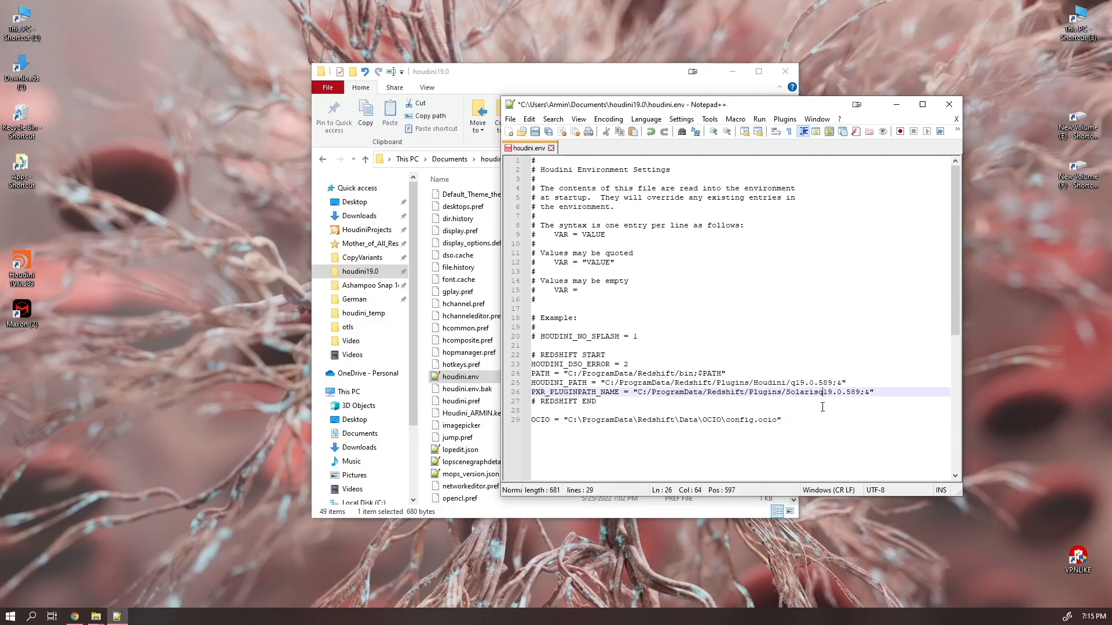
text(/)
key(ctrl+s)
click(949, 104)
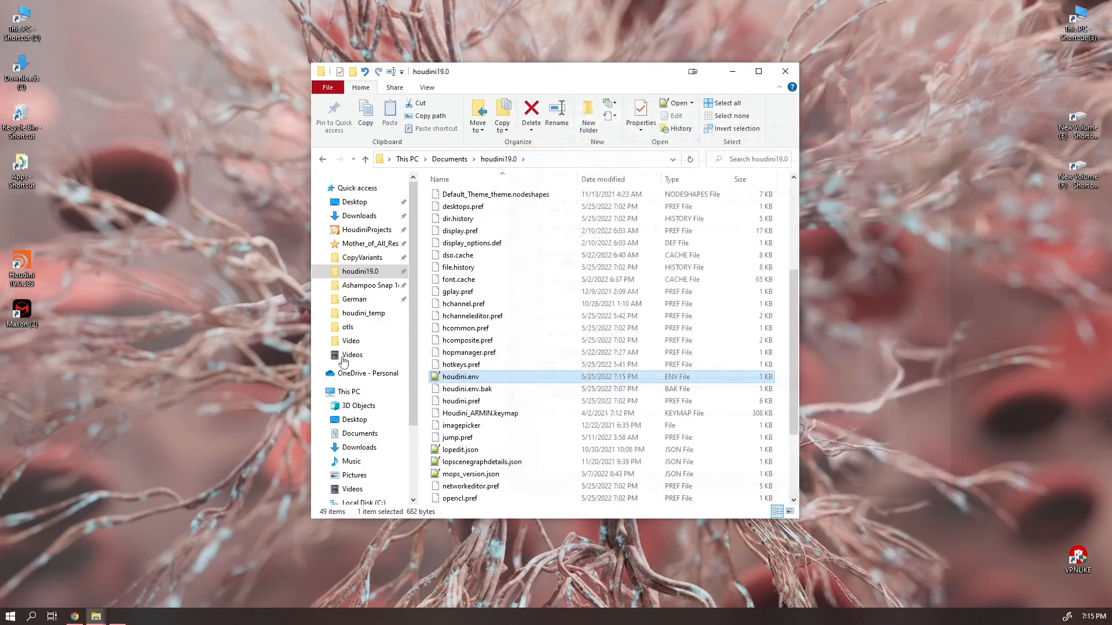
- Launch Houdini 19.0.589, close its console window and check the Redshift shelf
click(30, 264)
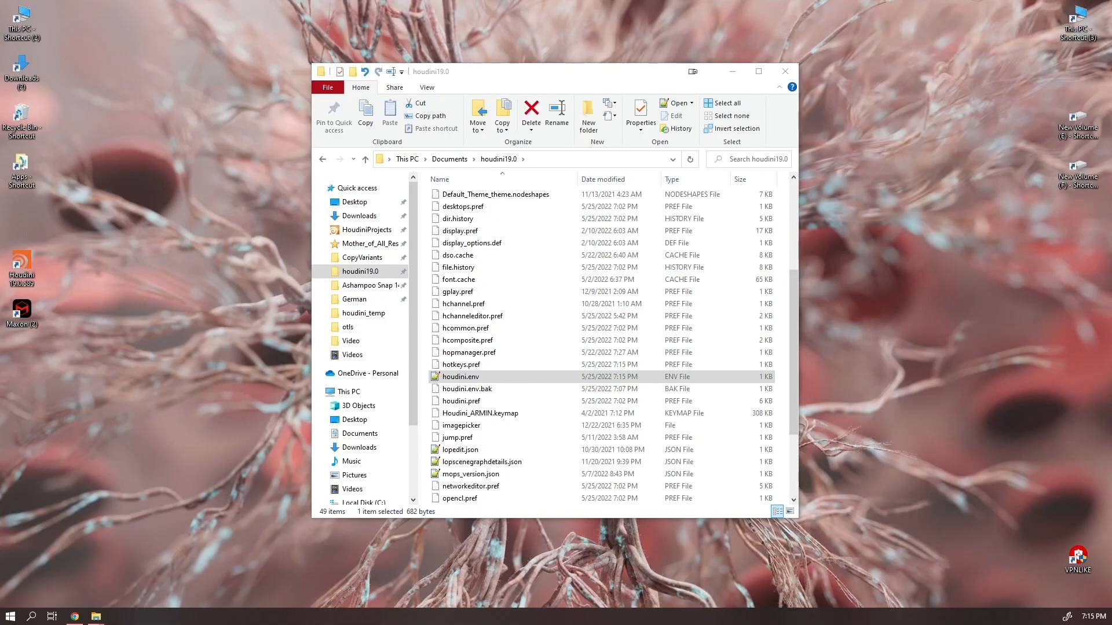
drag(598, 116, 810, 203)
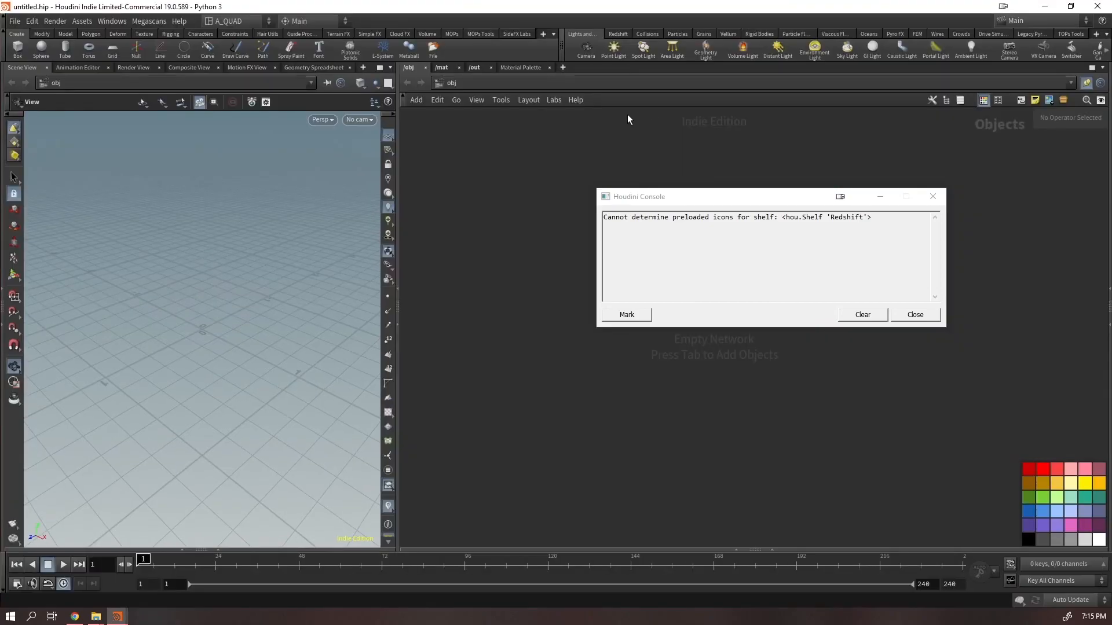
drag(478, 185, 537, 266)
click(915, 314)
click(616, 34)
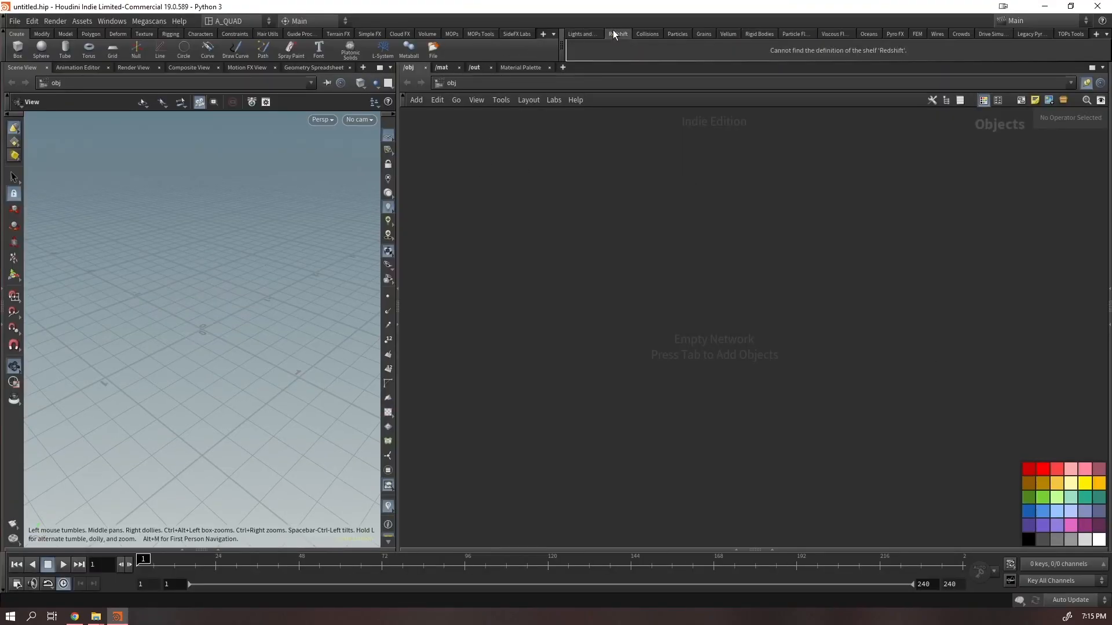
click(580, 34)
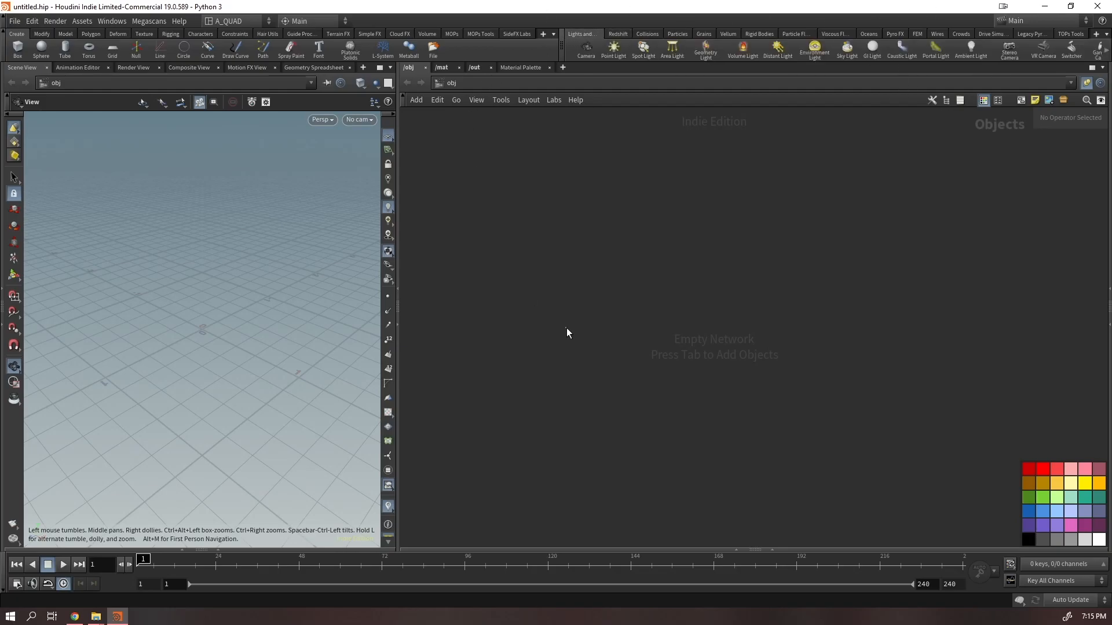
- Create a geometry object and add a Copy Variants node inside it
key(Tab)
text(geo)
key(Return)
click(568, 325)
double_click(568, 325)
key(Tab)
mouse_move(610, 441)
click(698, 442)
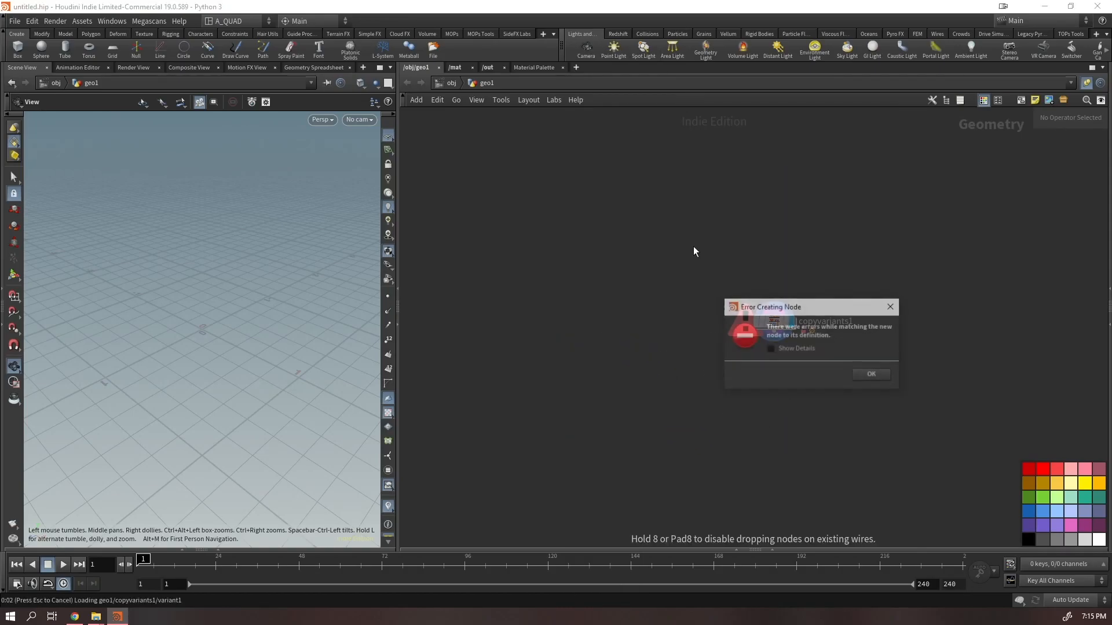
- Show the full details of the node creation error, read them and dismiss the dialog
drag(806, 297, 757, 228)
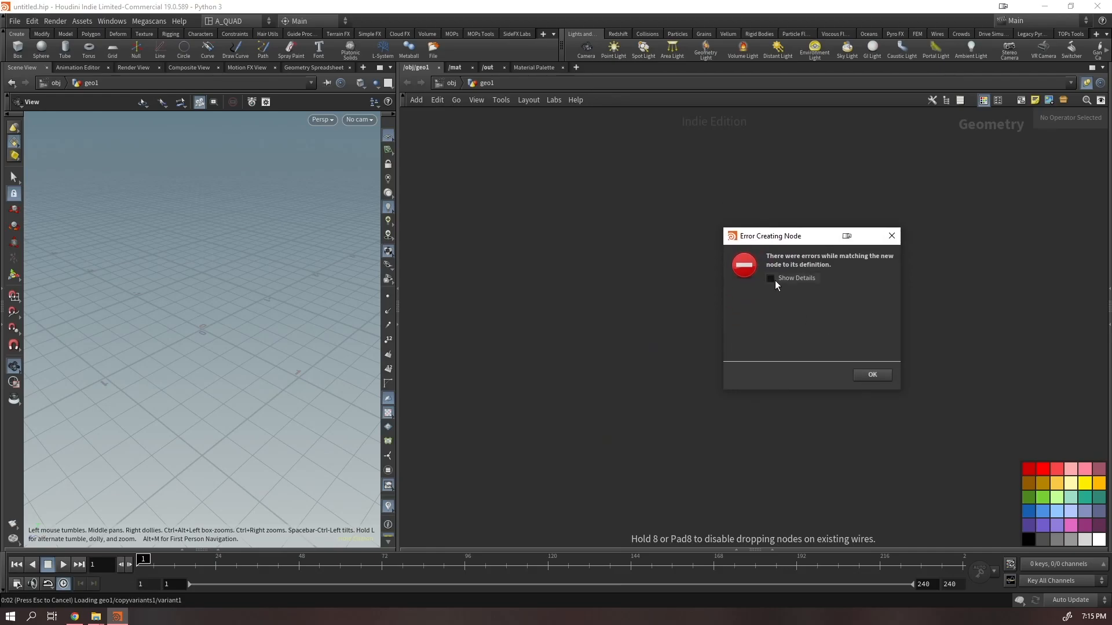
click(770, 281)
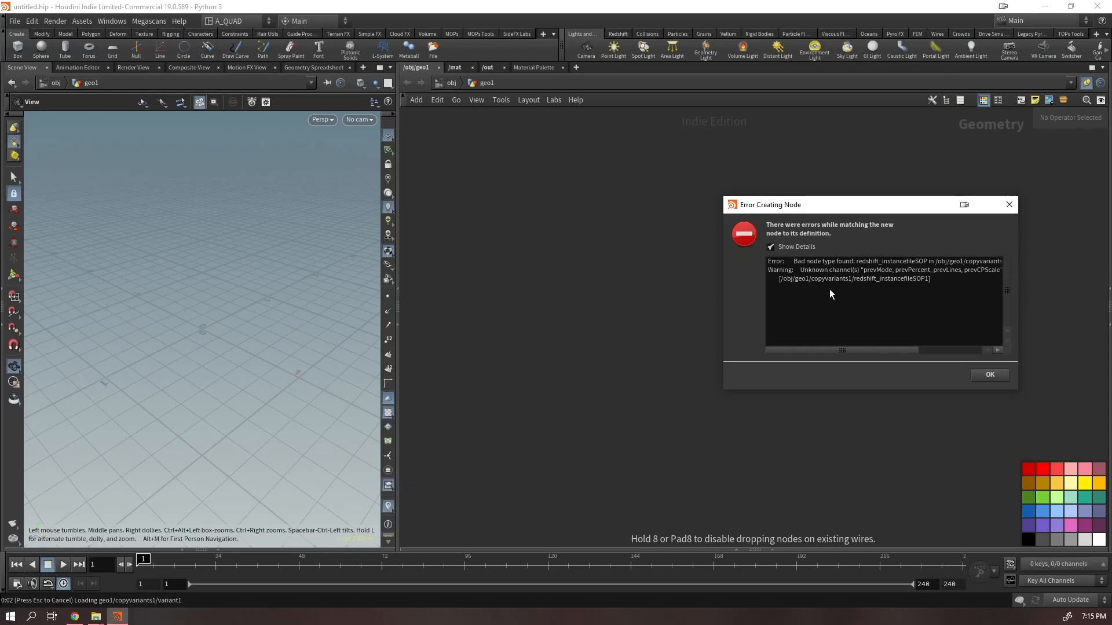
drag(723, 283, 586, 290)
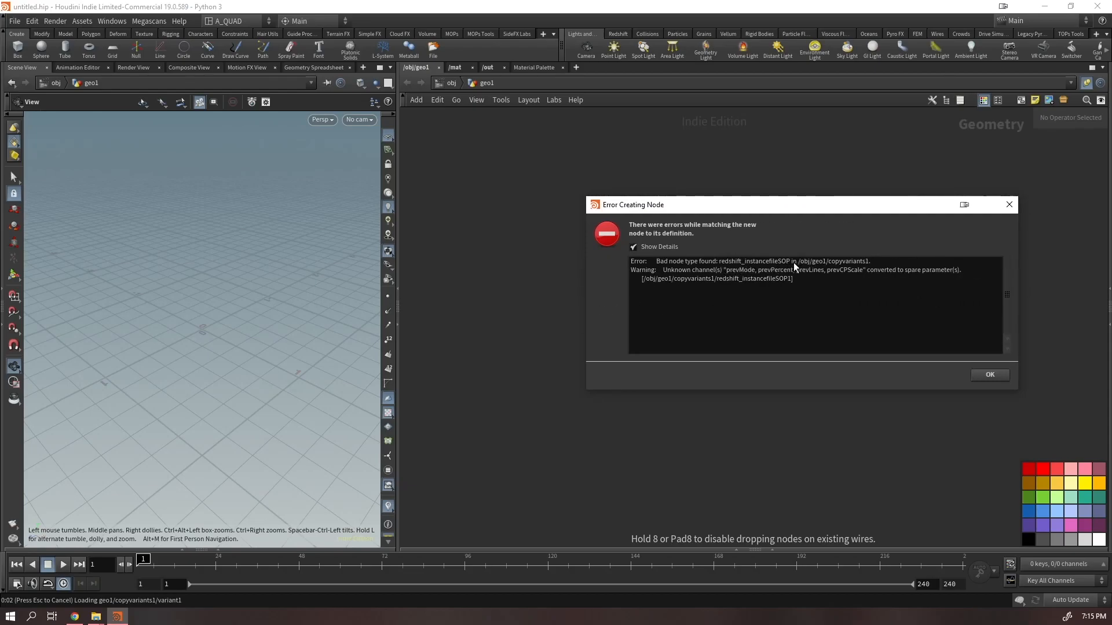
click(990, 375)
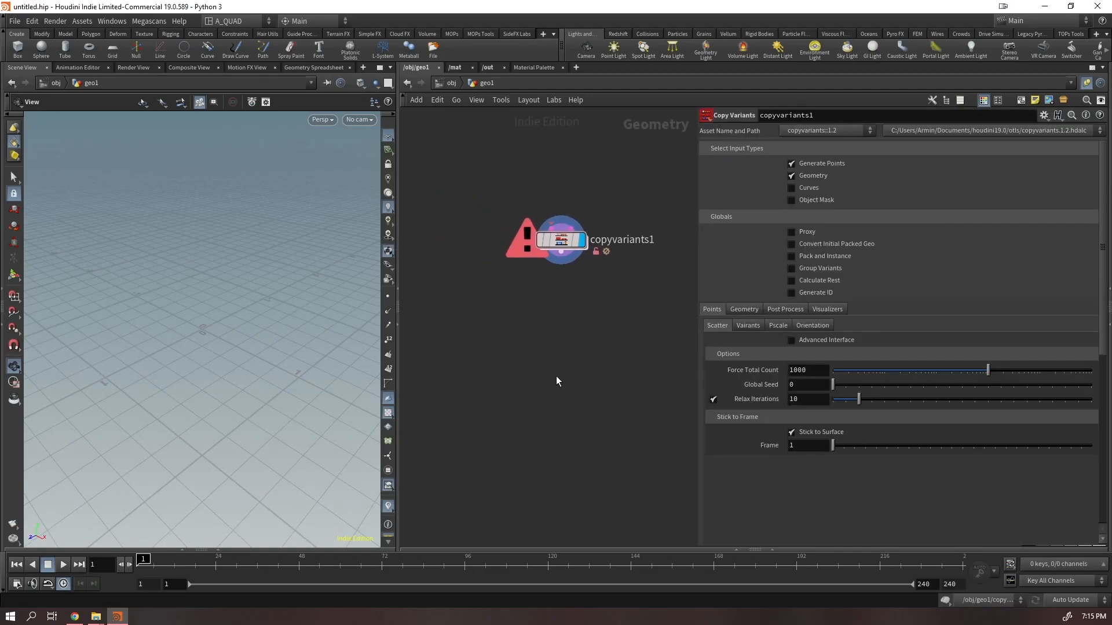
- Search the available geometry nodes for "inst" to look for a Redshift instance node, without adding one
key(Tab)
text(inst)
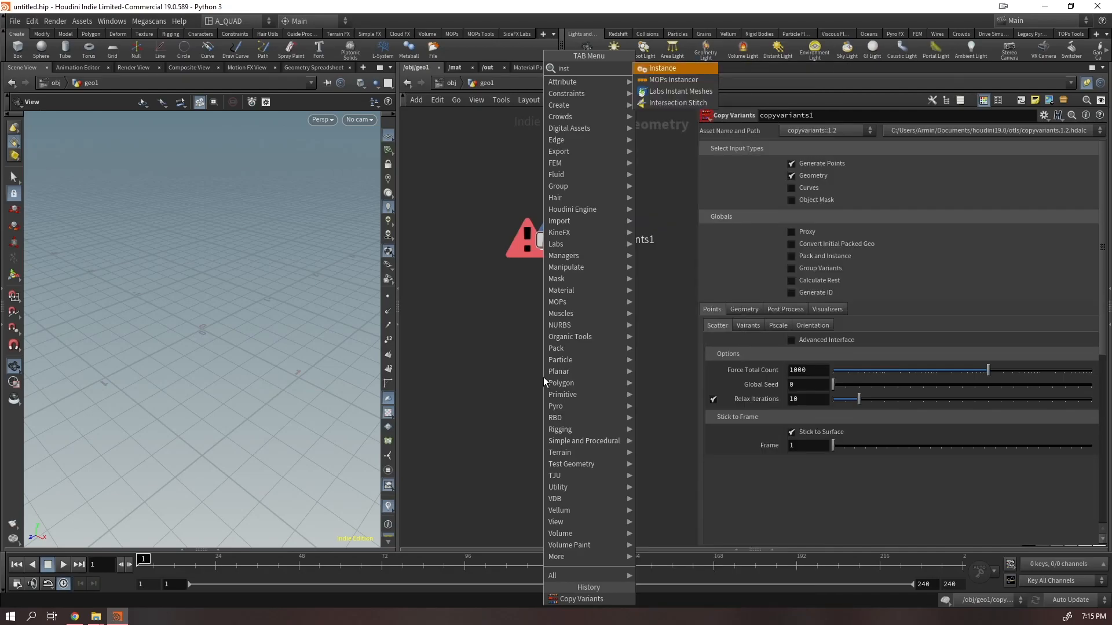
key(Escape)
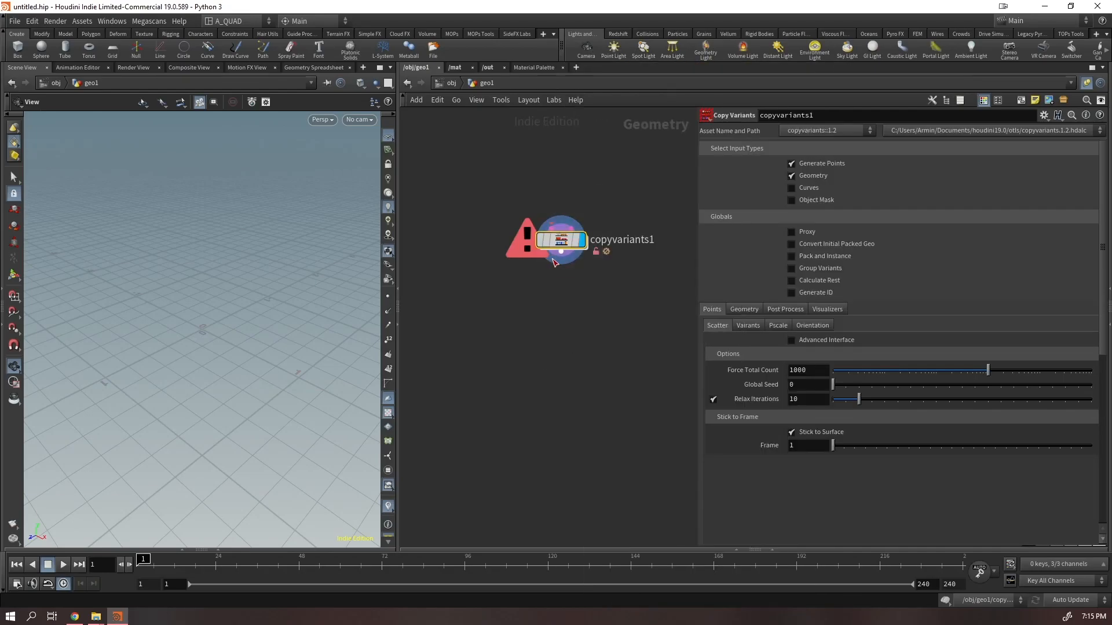
- Move the Copy Variants node slightly lower in the network and select it
drag(564, 244, 545, 279)
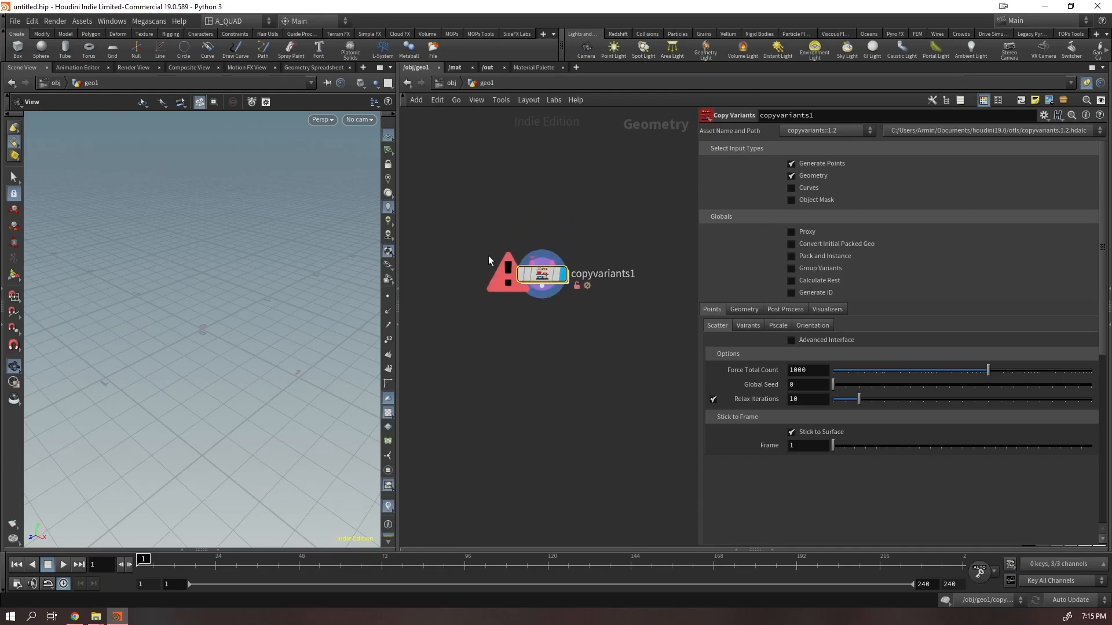
click(546, 278)
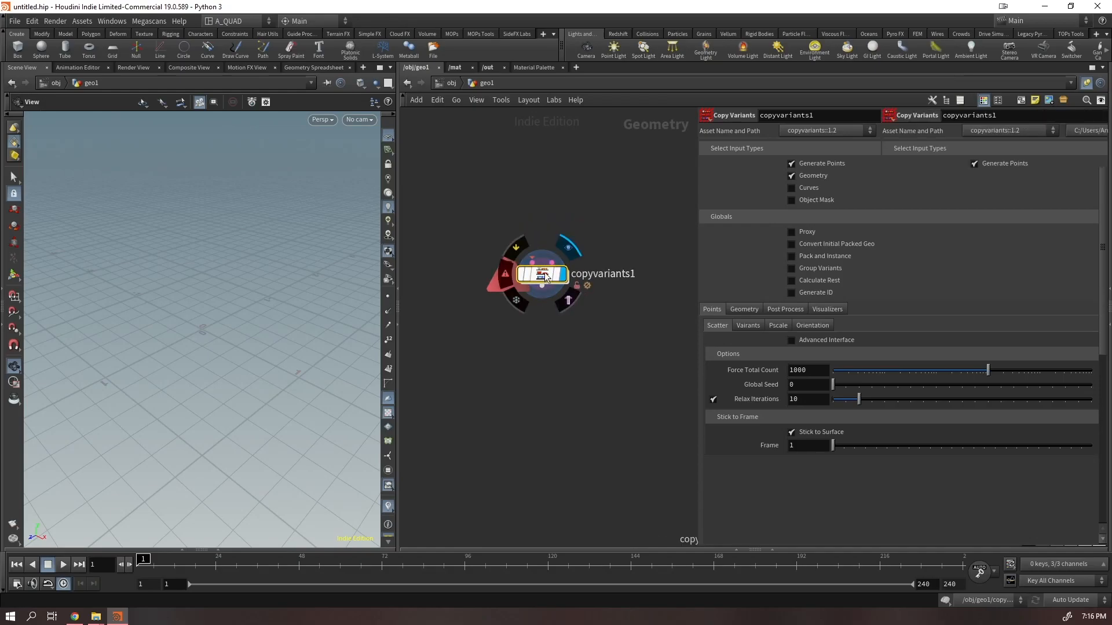
- Inspect the redshift_instancefileSOP1 merge node and its wiring inside the Copy Variants node, and return to the geometry network
double_click(546, 277)
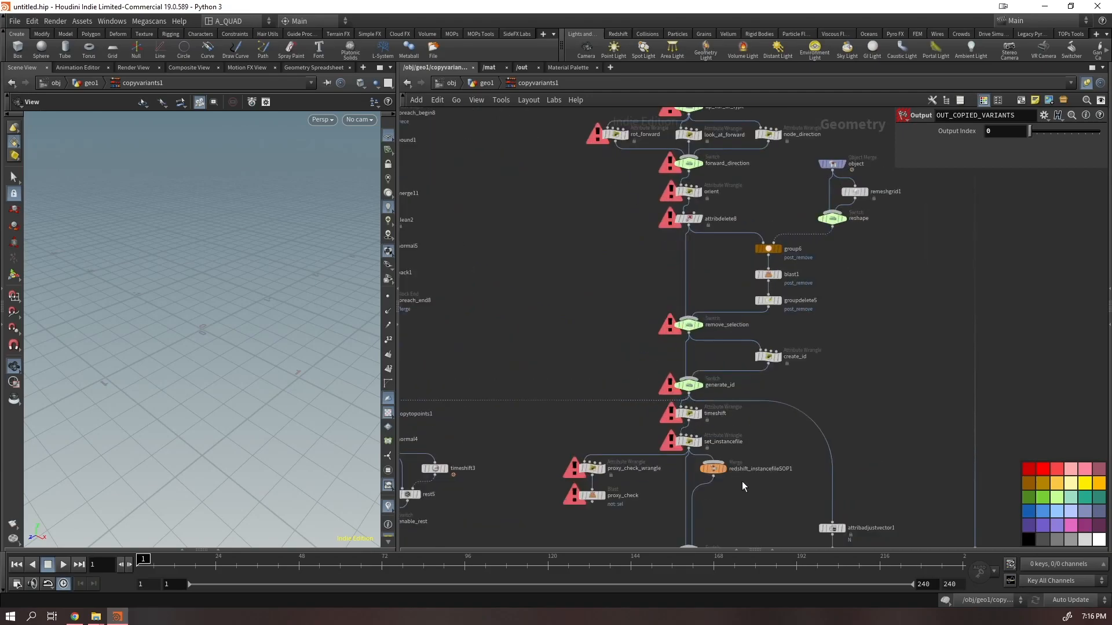
scroll(734, 474, up, 8)
drag(672, 472, 559, 348)
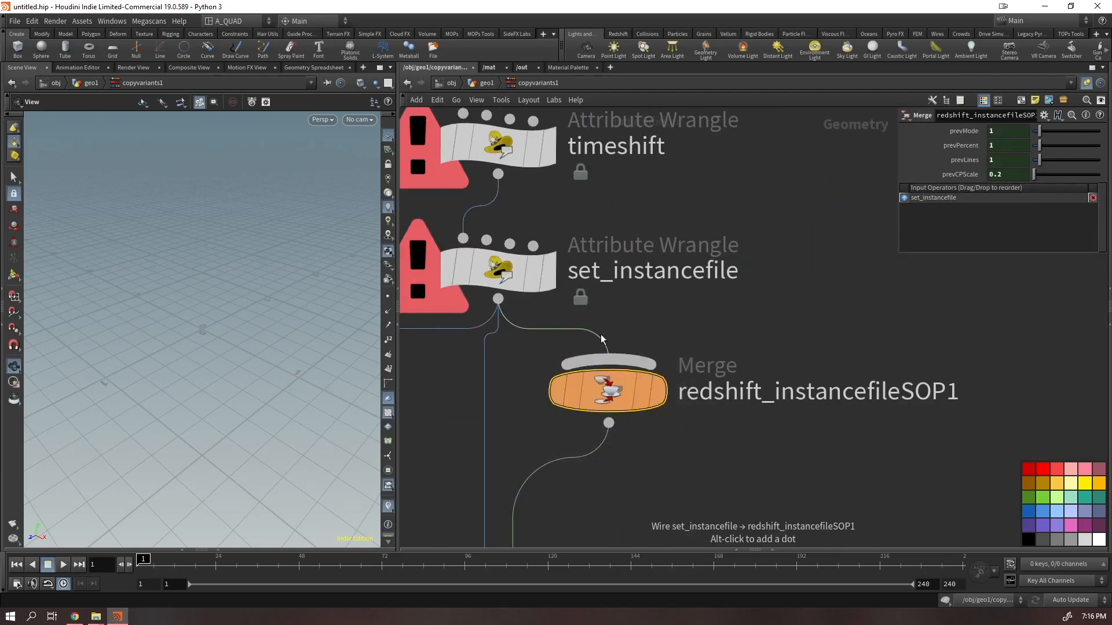
scroll(662, 412, down, 5)
middle_drag(767, 449, 648, 324)
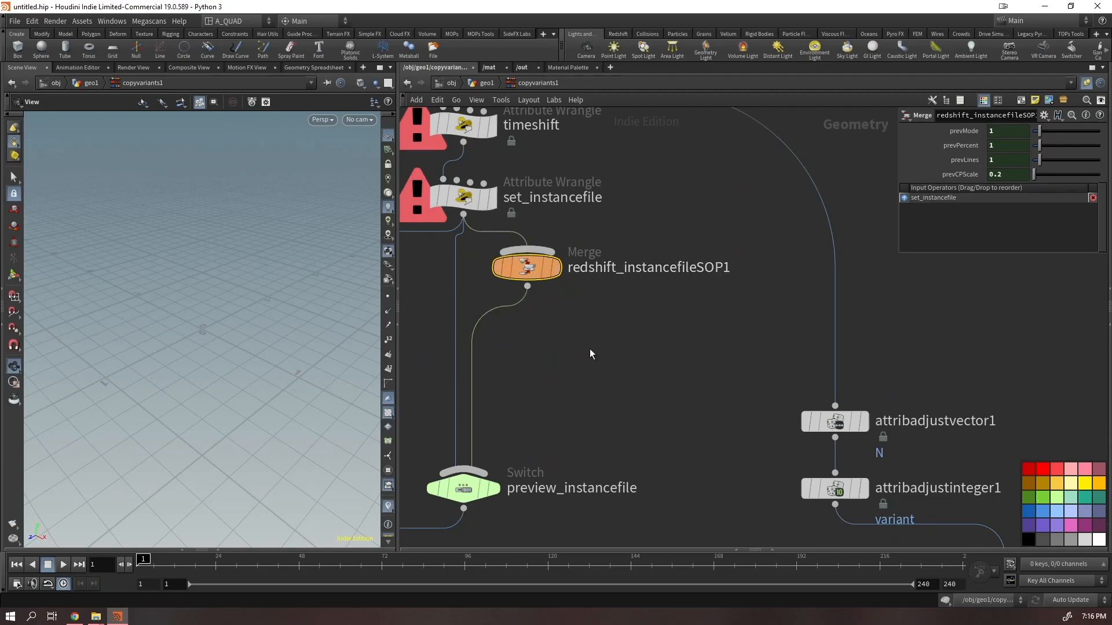
key(u)
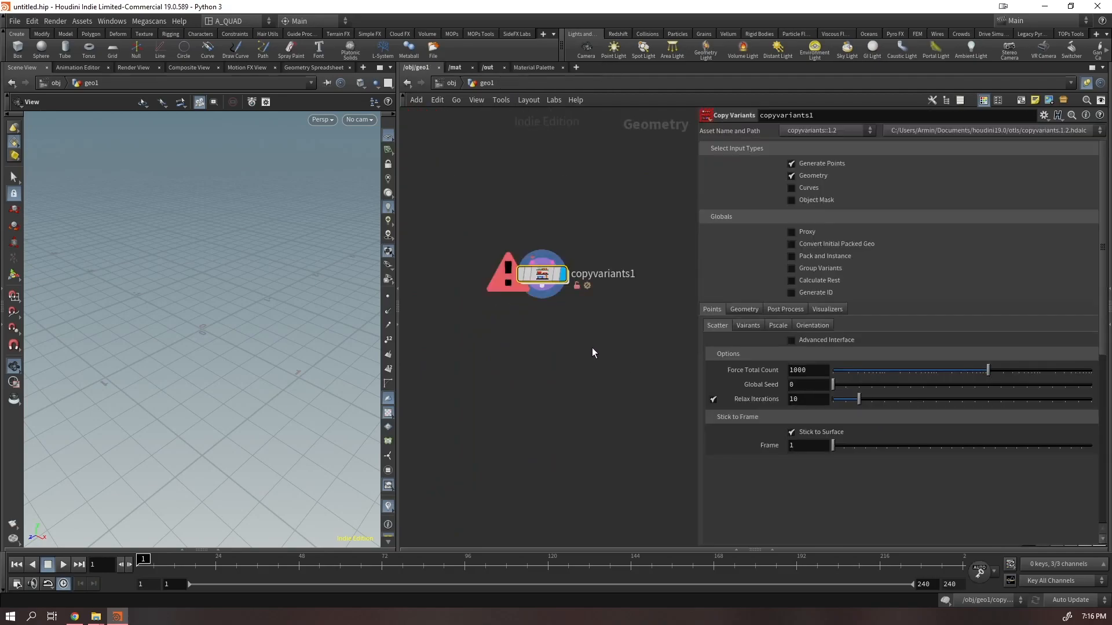
- Add a Box node above the Copy Variants node and wire it into the Geo to Copy input
key(Tab)
text(box)
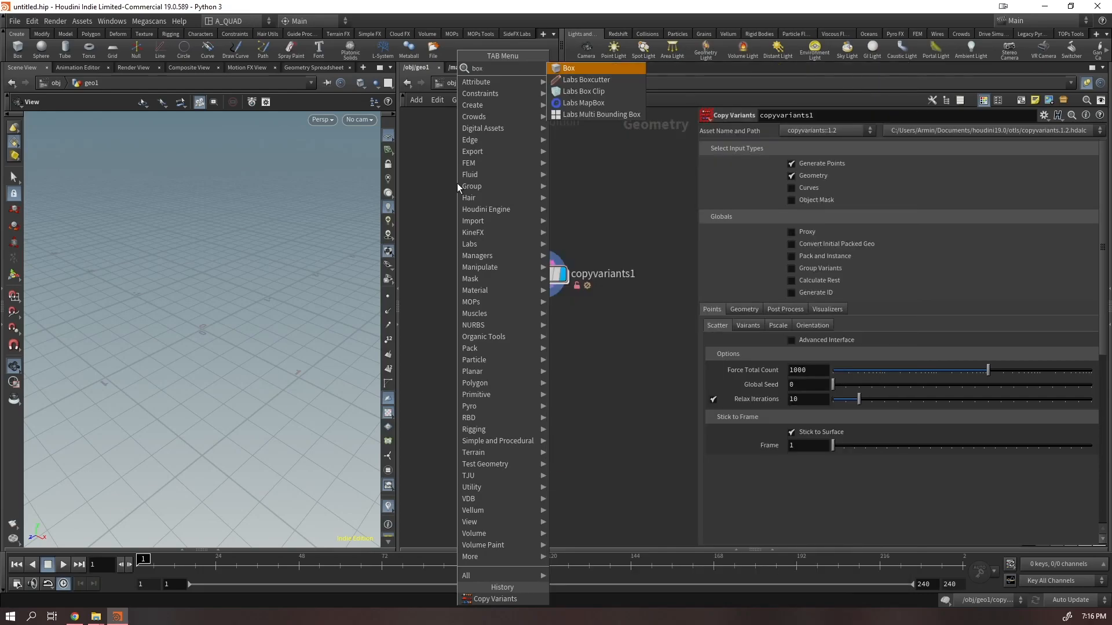
key(Return)
click(452, 183)
drag(457, 195, 532, 257)
- Add a Grid node wired into the second input of the Copy Variants node
click(552, 256)
key(Tab)
text(grid)
key(Return)
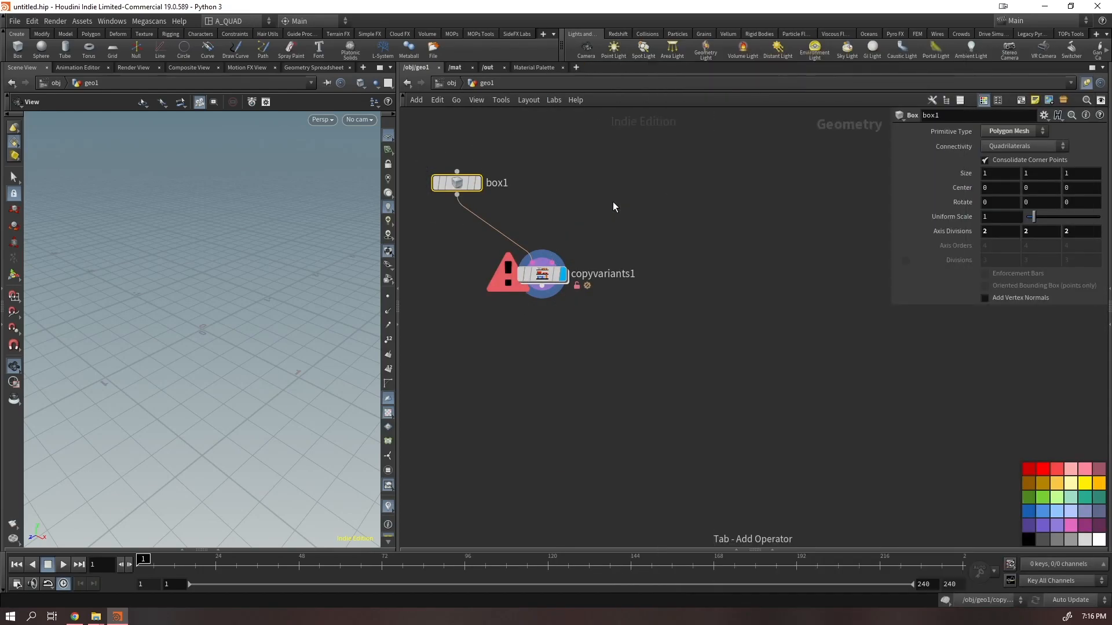
click(614, 196)
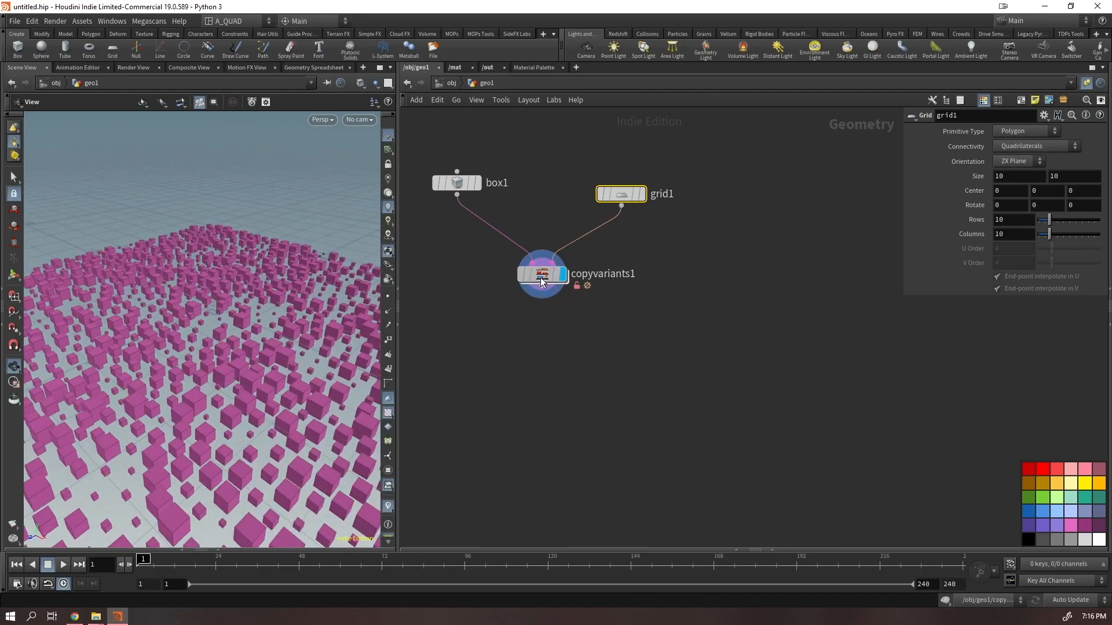
- Move the Copy Variants node lower in the network and add a Sphere node between the box and the grid
drag(541, 274, 553, 362)
key(Tab)
text(sphere)
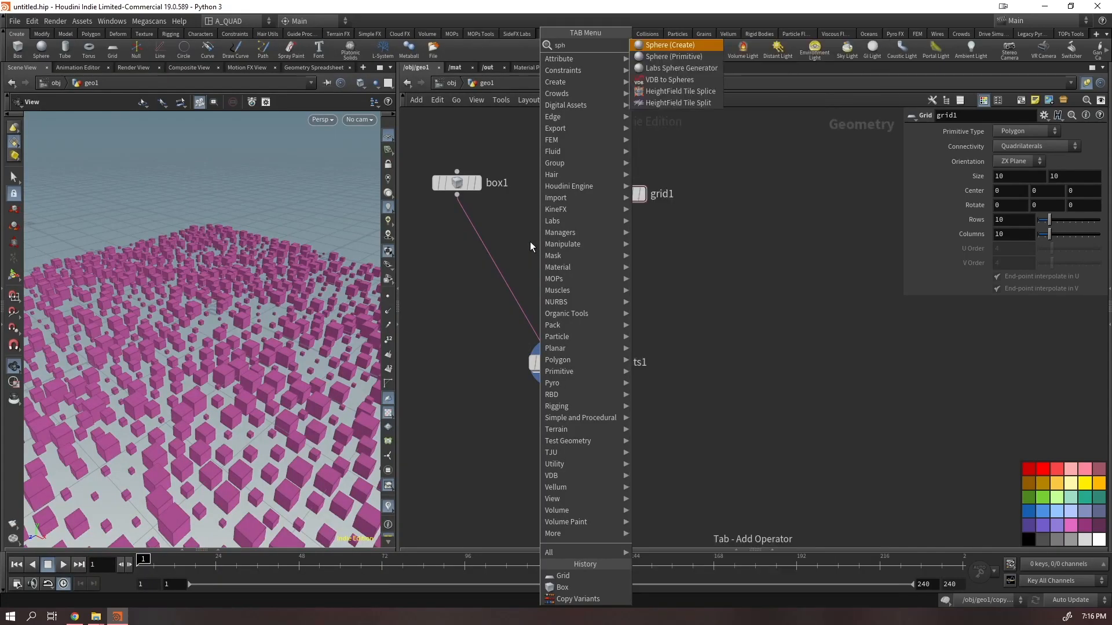
key(Return)
click(523, 241)
- Merge the box and the sphere, and wire the Merge node into the Geo to Copy input in place of the box
shift+click(457, 182)
key(Tab)
text(merge)
key(Return)
click(461, 318)
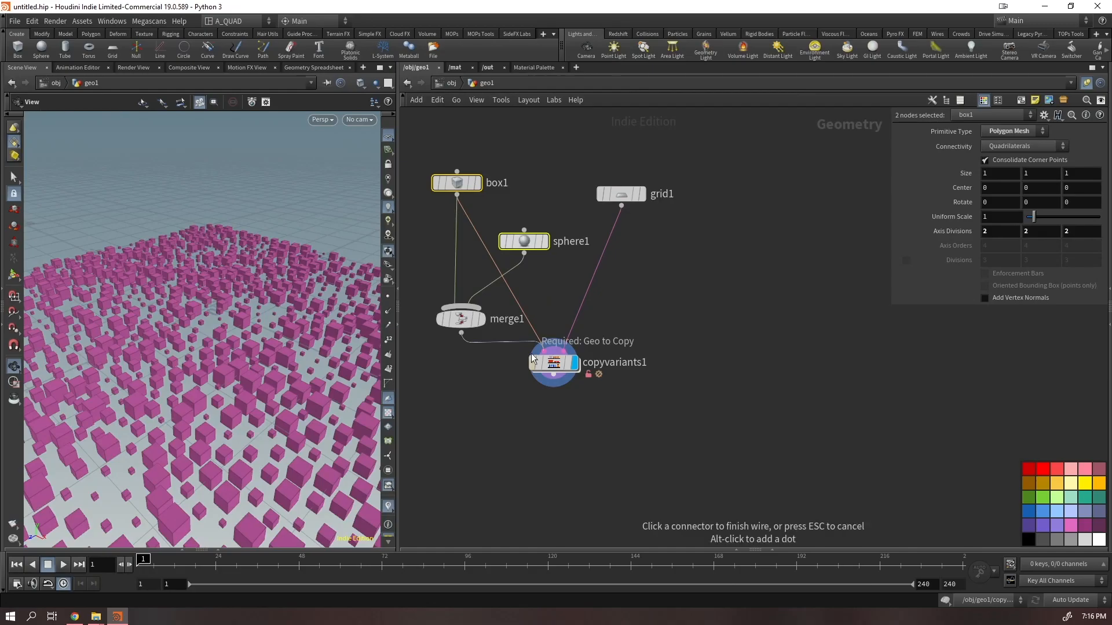
scroll(164, 479, down, 5)
drag(164, 479, 302, 324)
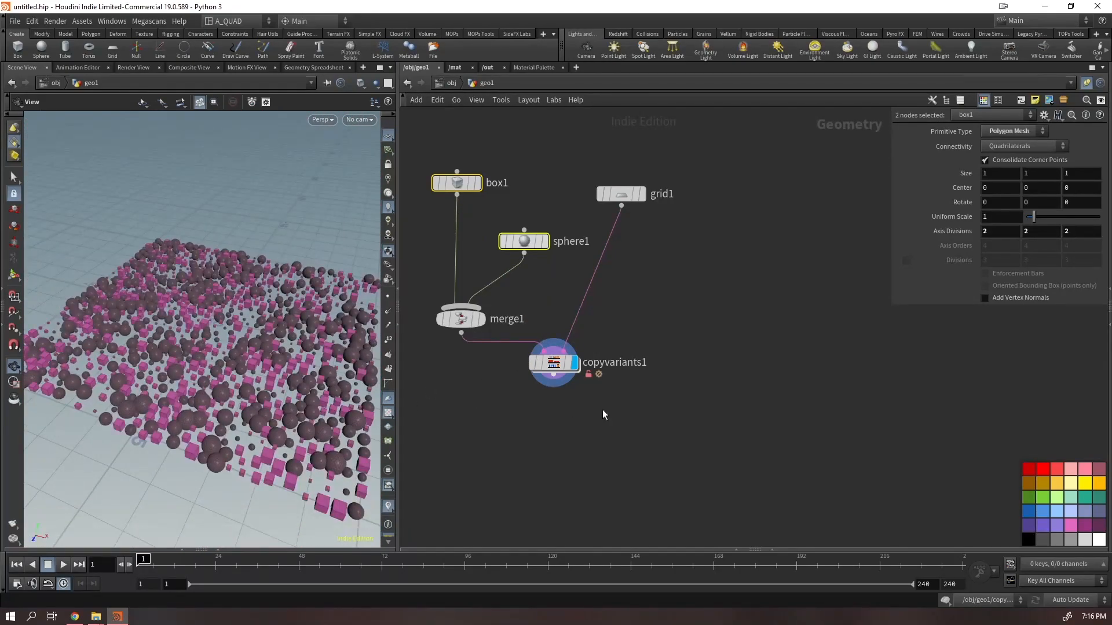
- Add a second Copy Variants node to the network and dismiss the node creation error
click(770, 403)
key(Tab)
text(c)
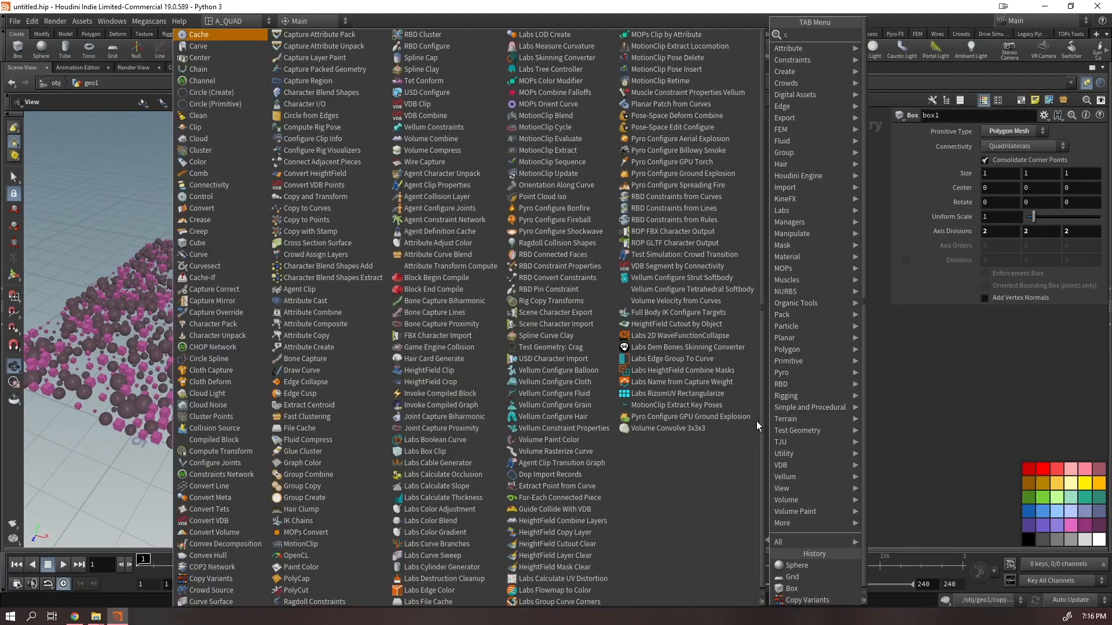
text(opyv)
key(Return)
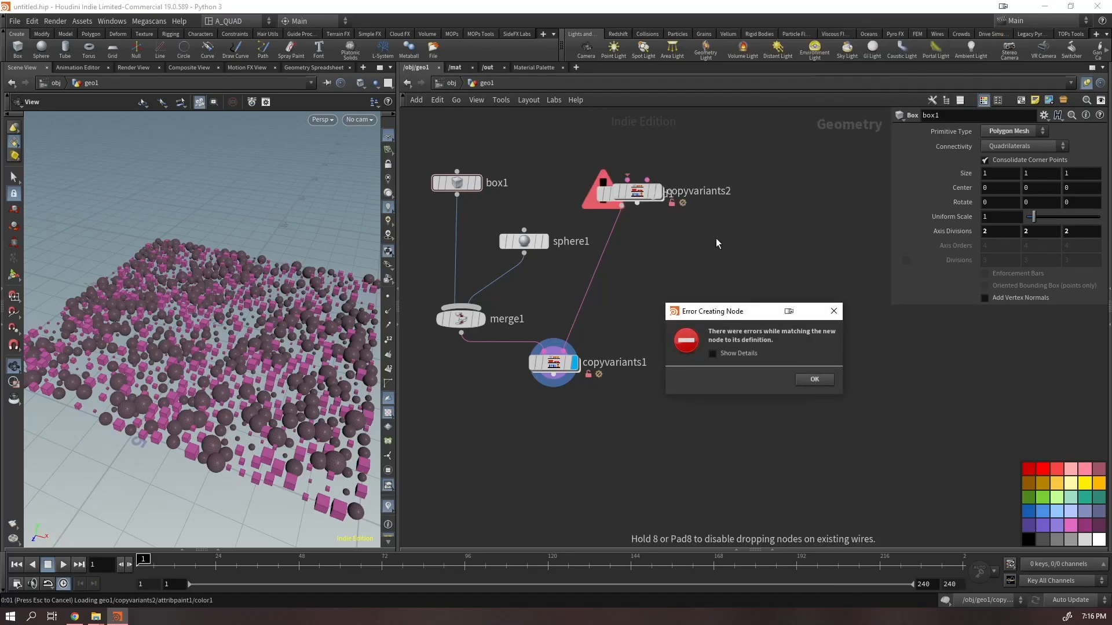
click(816, 382)
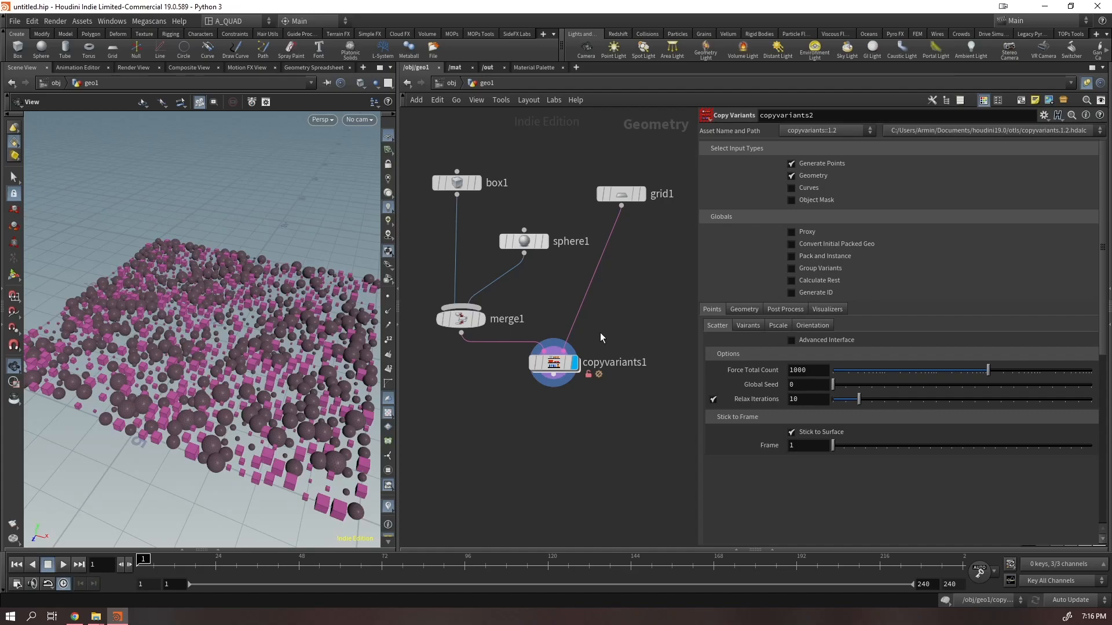
- Inspect the nodes around redshift_instancefileSOP1 inside the second Copy Variants node, and return to the geometry network
middle_drag(598, 331, 450, 267)
key(Return)
scroll(540, 306, up, 5)
scroll(721, 439, up, 4)
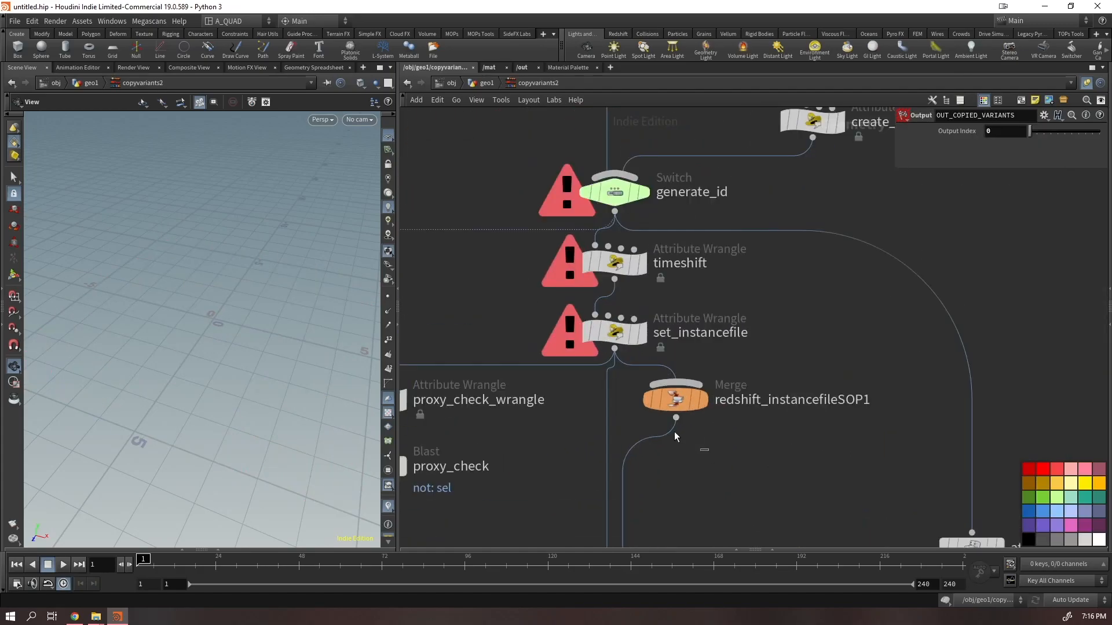
scroll(686, 440, down, 6)
click(487, 82)
right_click(578, 355)
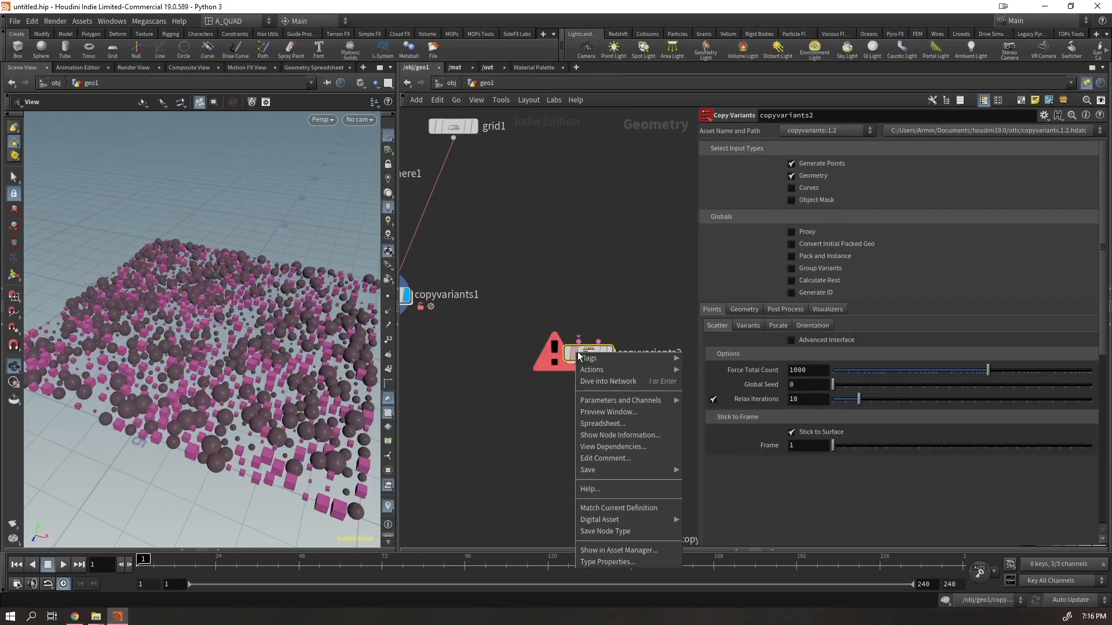
click(450, 410)
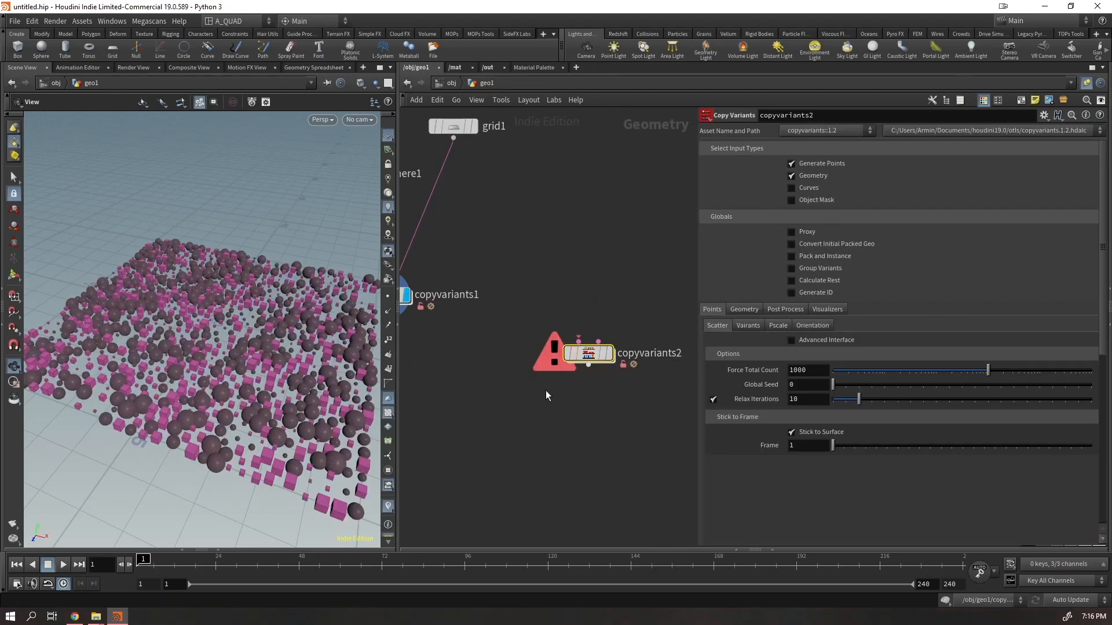
right_click(586, 352)
mouse_move(647, 519)
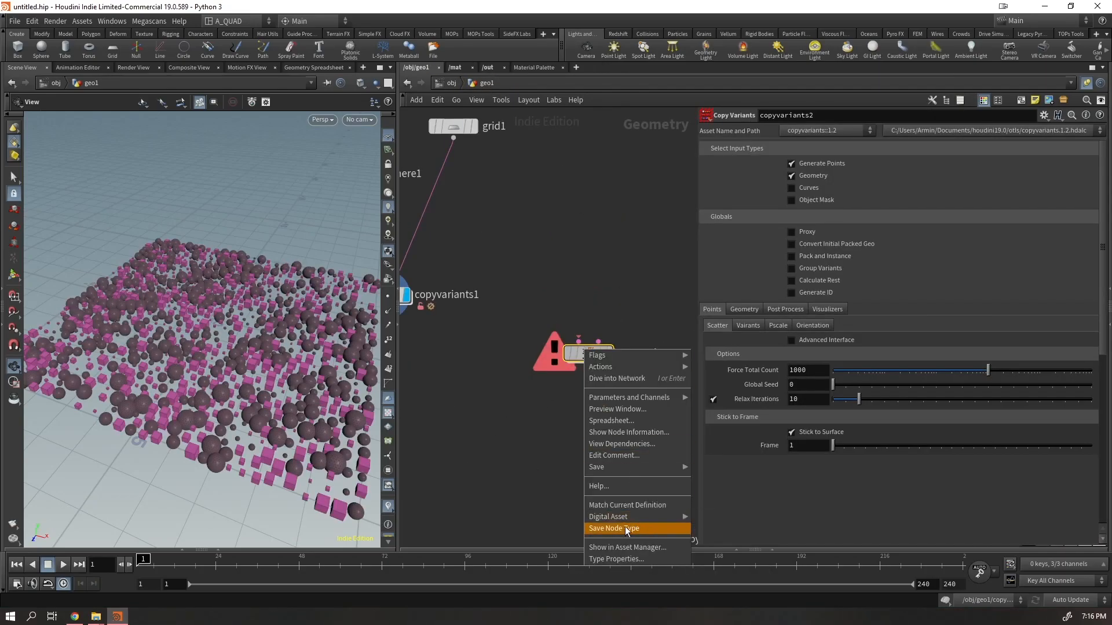
click(618, 234)
scroll(604, 266, down, 4)
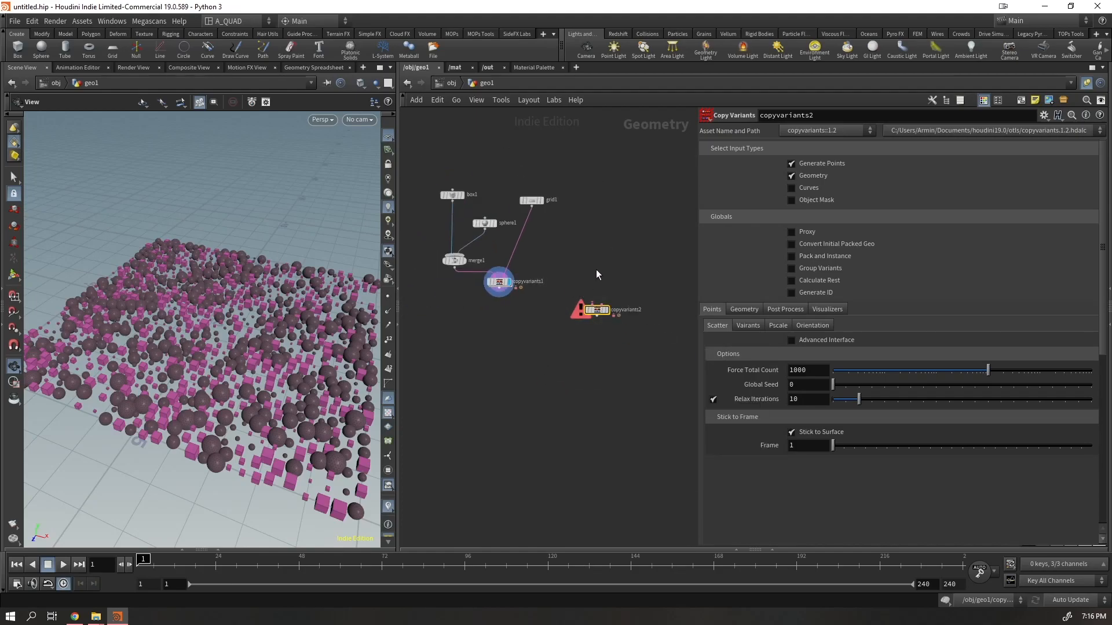
- Line up the two Copy Variants nodes side by side, with the first one beneath the grid
drag(600, 314, 613, 282)
mouse_move(500, 283)
drag(500, 286, 533, 286)
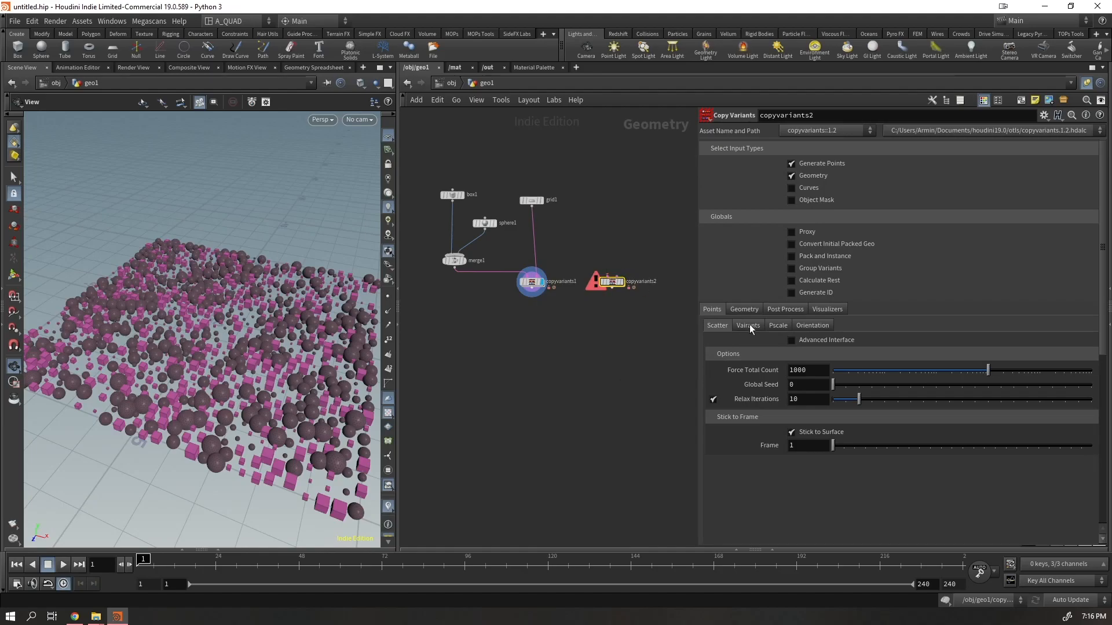
- Enable Proxy and Preview Instancefile on the second Copy Variants node
click(792, 232)
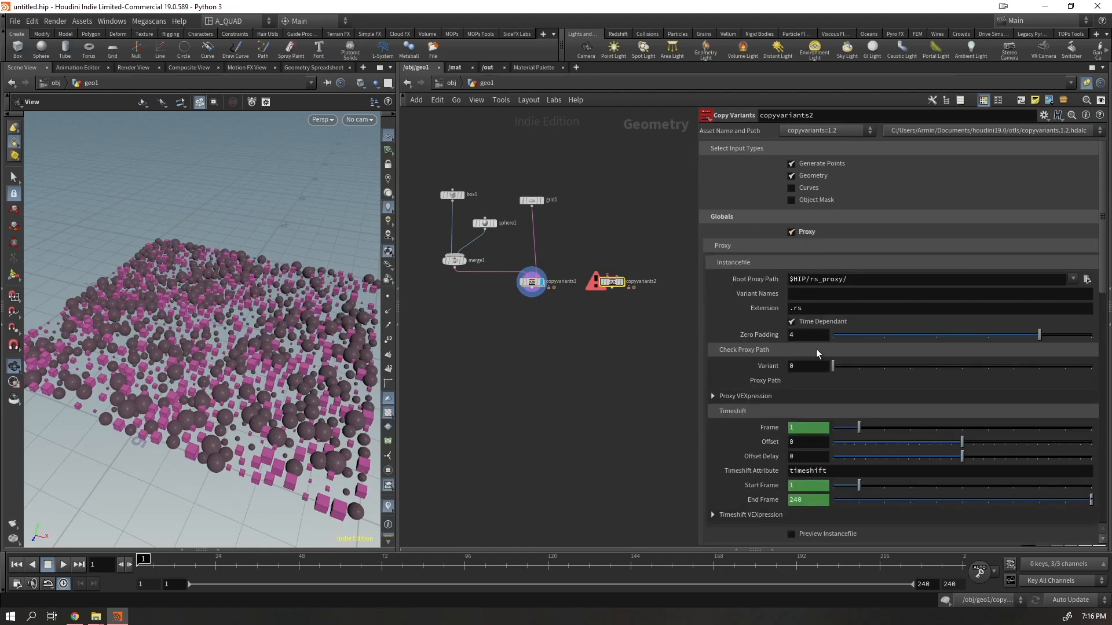
scroll(853, 426, down, 5)
scroll(799, 260, down, 1)
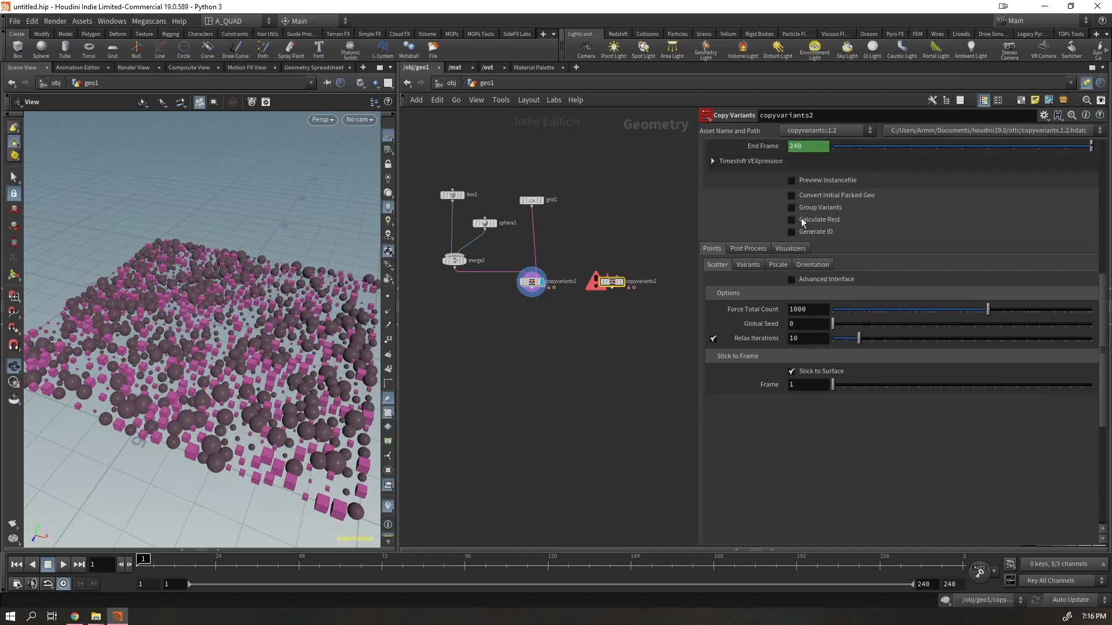
click(818, 181)
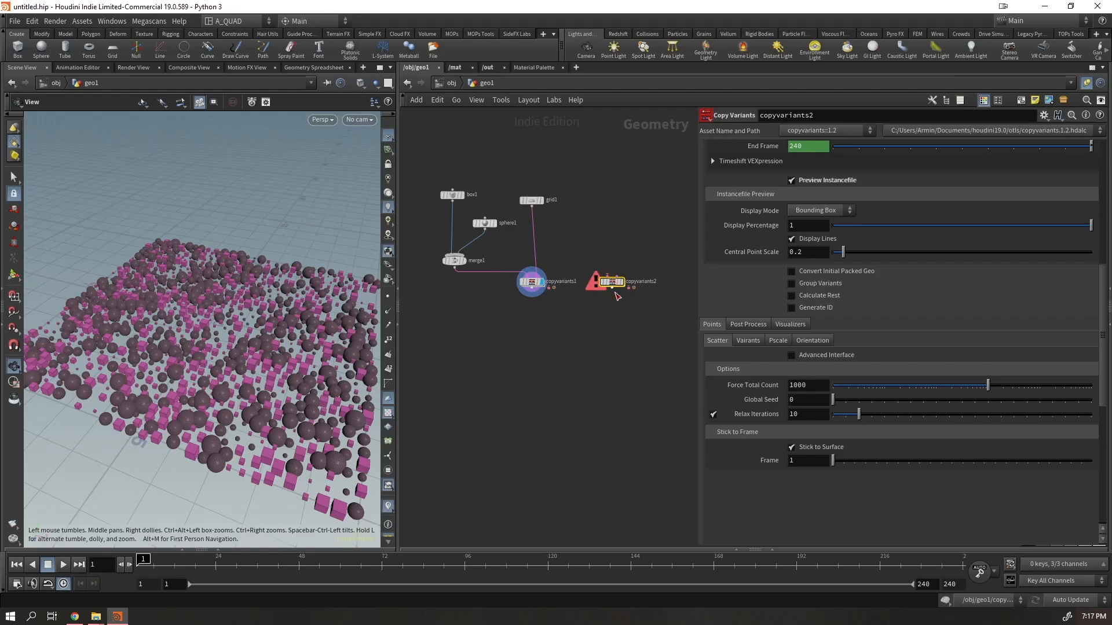
- Search the available geometry nodes for "ins" without adding one
mouse_move(609, 286)
key(Tab)
text(ins)
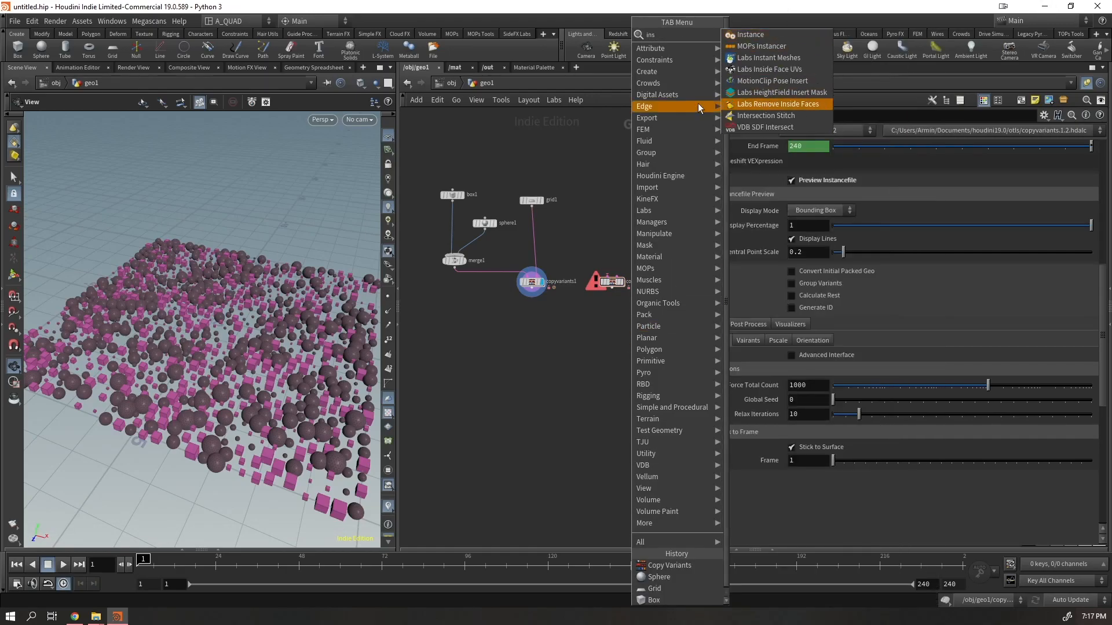
key(Escape)
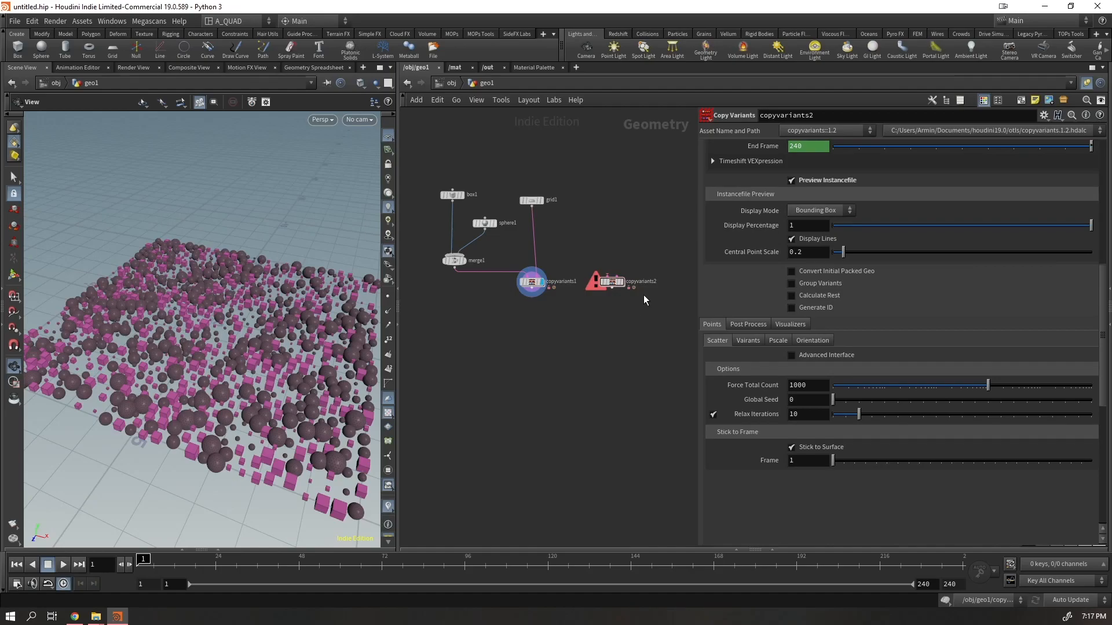
- Disable Preview Instancefile on the second Copy Variants node and delete that node
click(801, 182)
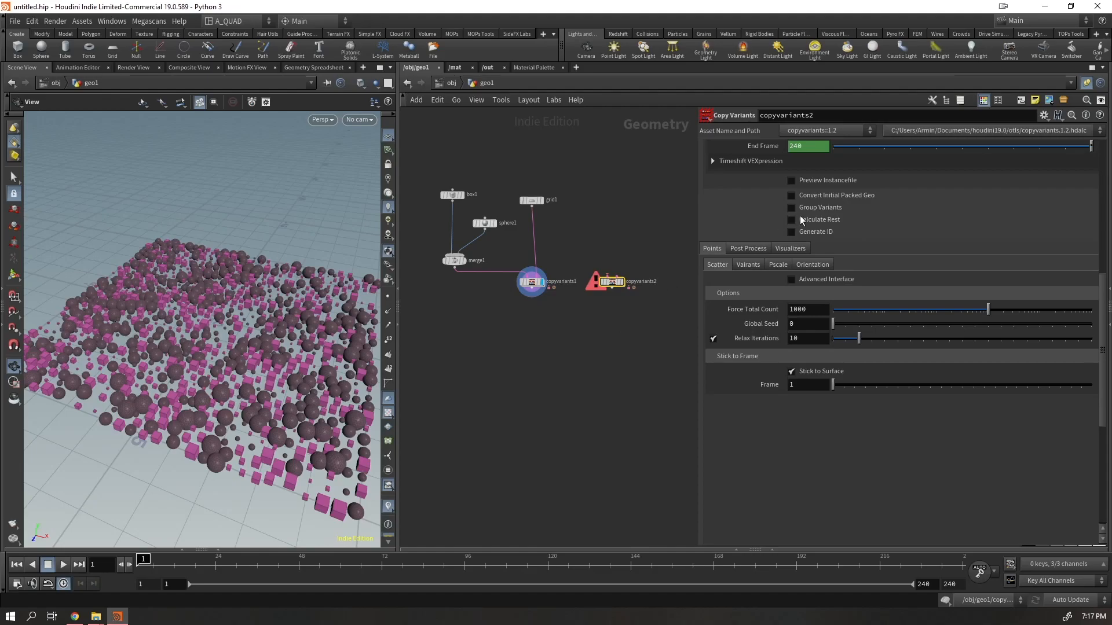
key(Delete)
- Select the remaining Copy Variants node and arrange the box, sphere and grid in a row with the merge below the first two
drag(626, 247, 521, 334)
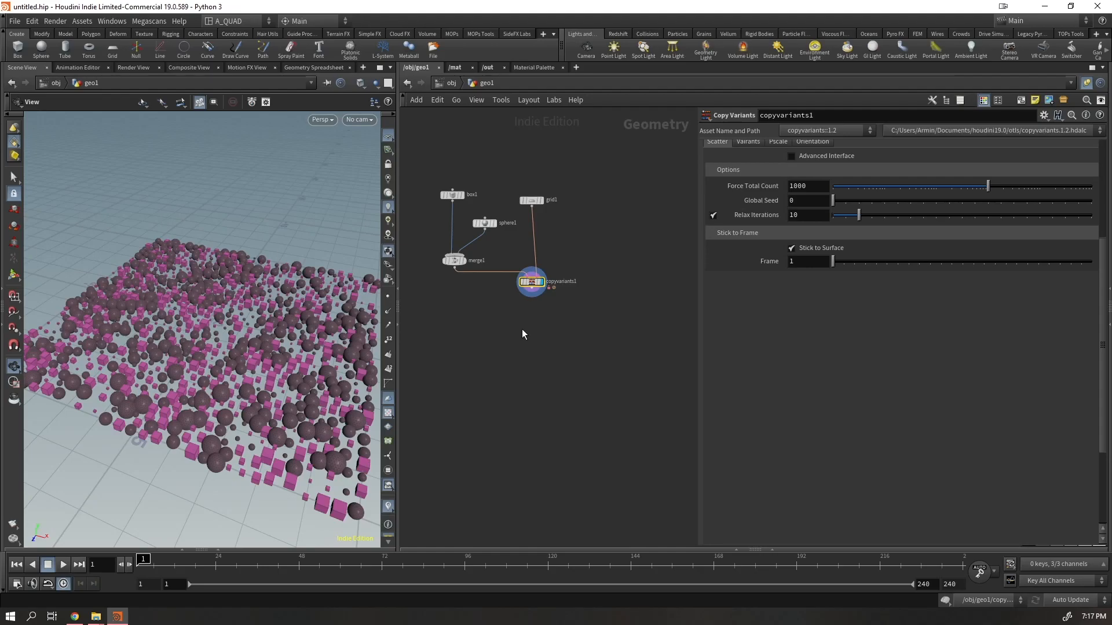
scroll(814, 433, up, 5)
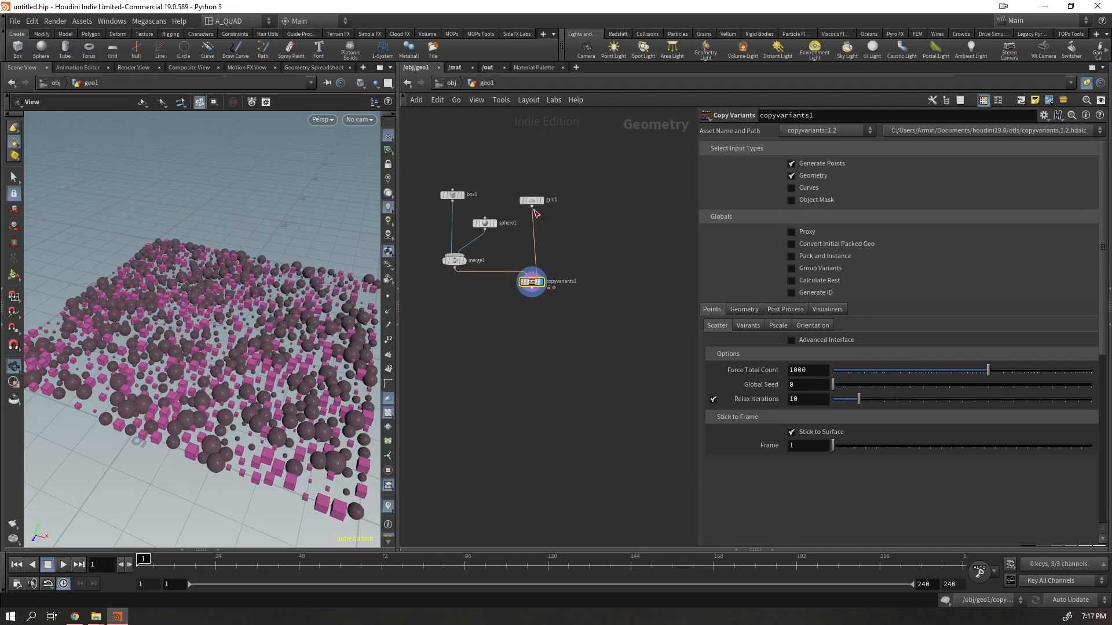
drag(538, 200, 572, 193)
drag(488, 223, 514, 195)
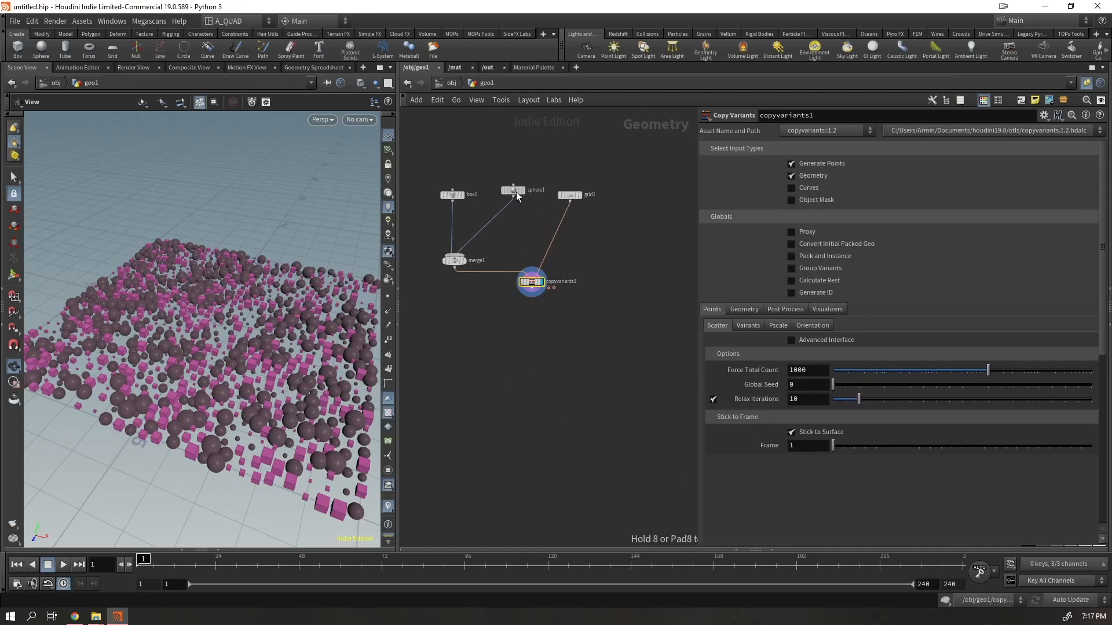
drag(457, 259, 487, 228)
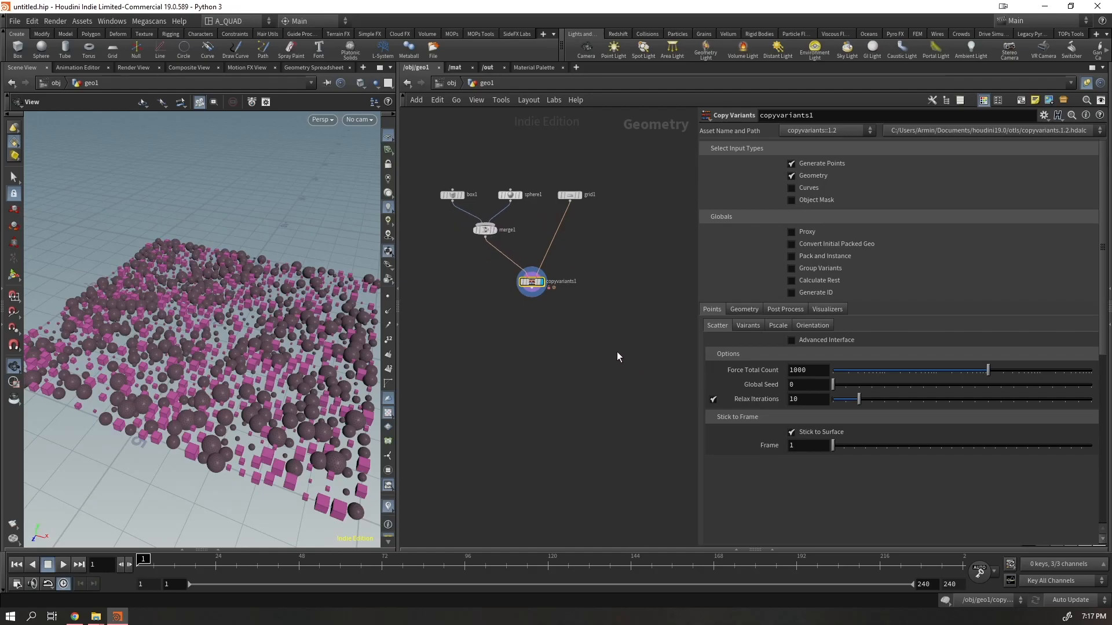
- Close Houdini and open houdini.env from the houdini19.0 folder in Notepad++
click(1099, 9)
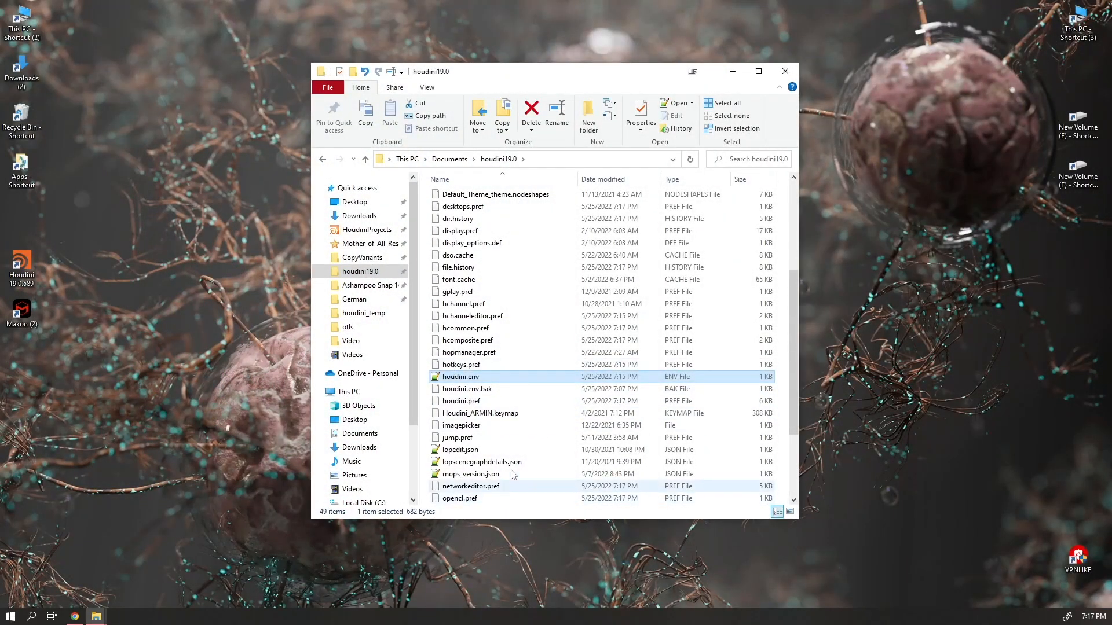
double_click(435, 378)
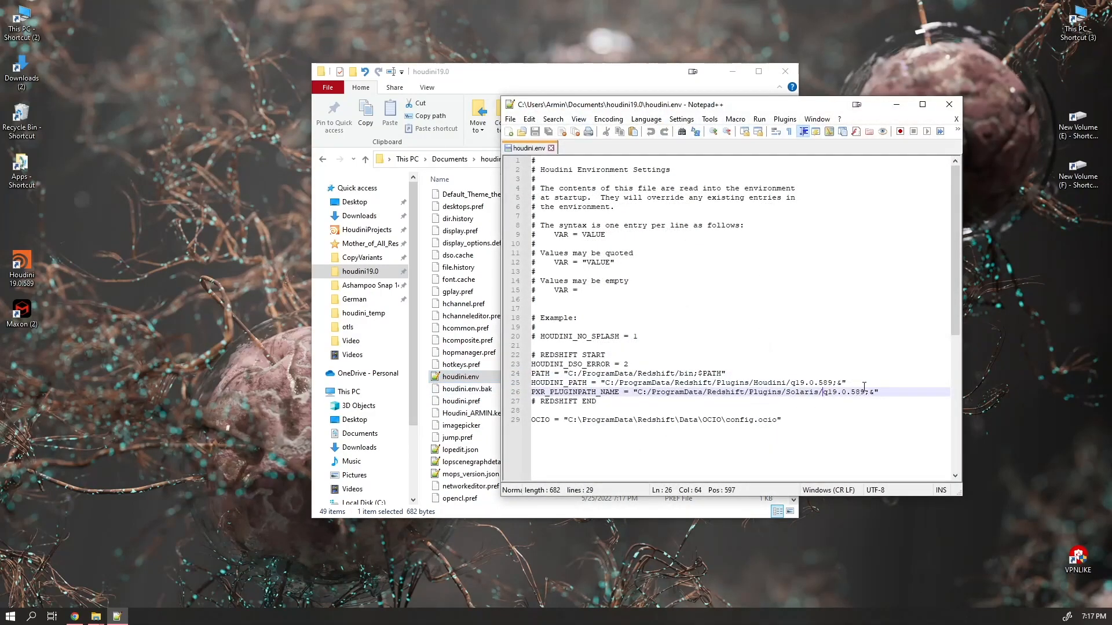
- Remove the stray "q" before 19.0.589 in the HOUDINI_PATH and PXR_PLUGINPATH_NAME lines, then save and close the file
click(798, 384)
key(BackSpace)
click(828, 399)
key(shift+Up)
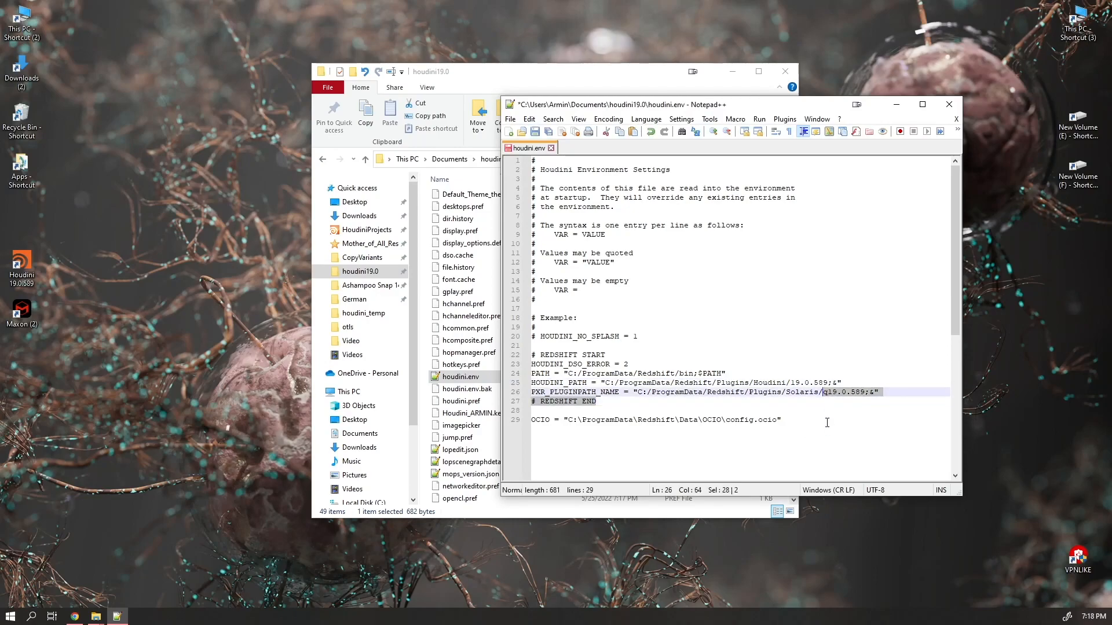
click(829, 399)
click(829, 391)
key(BackSpace)
key(ctrl+s)
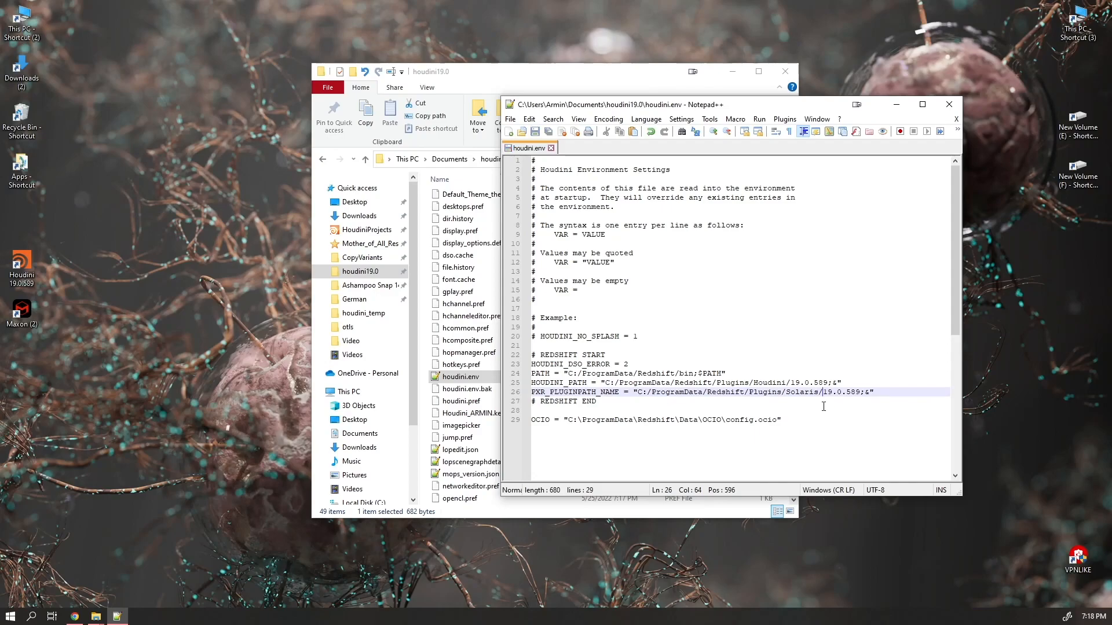
click(949, 106)
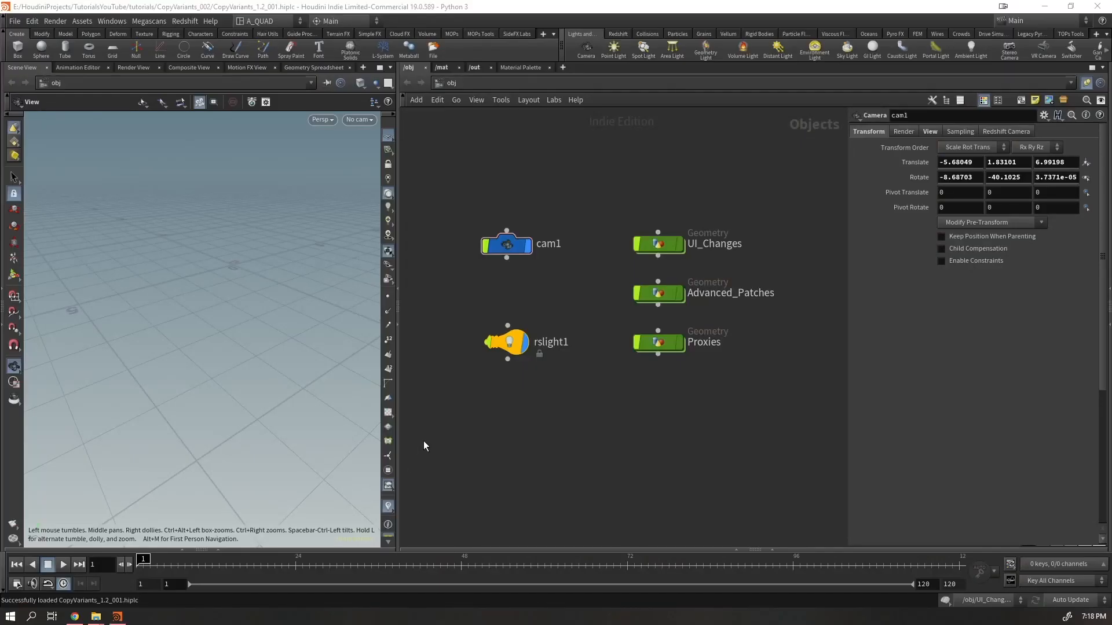
scroll(647, 444, up, 2)
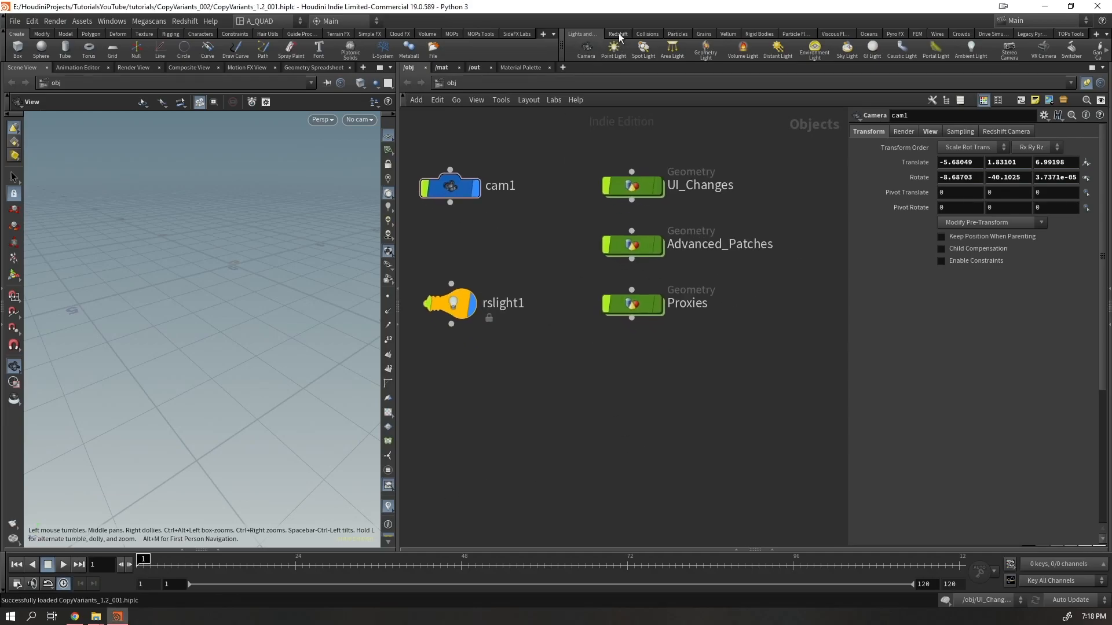
- Create a Geometry object above UI_Changes, with a Copy Variants node inside it
click(618, 33)
click(582, 34)
middle_drag(742, 159, 666, 262)
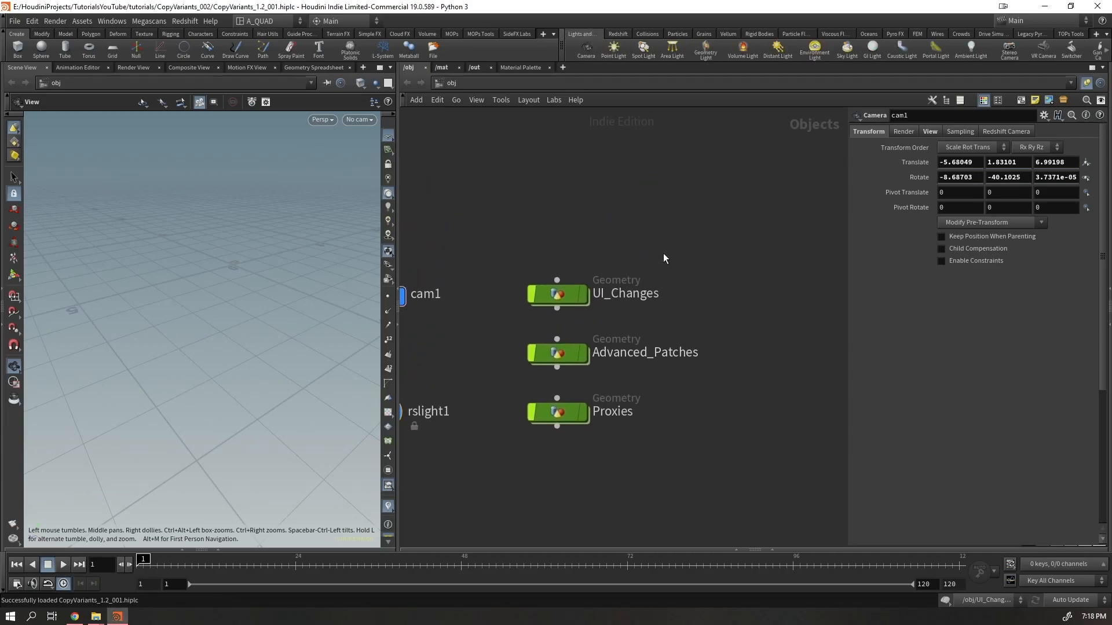
key(Tab)
text(geo)
key(Return)
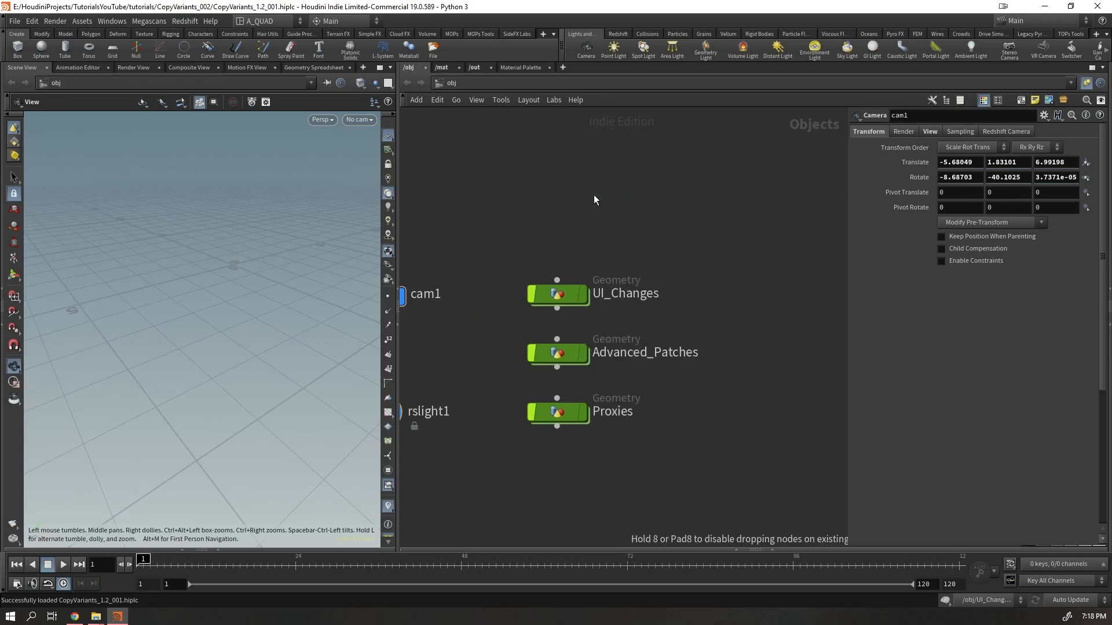
click(594, 199)
key(Return)
key(Tab)
text(cva)
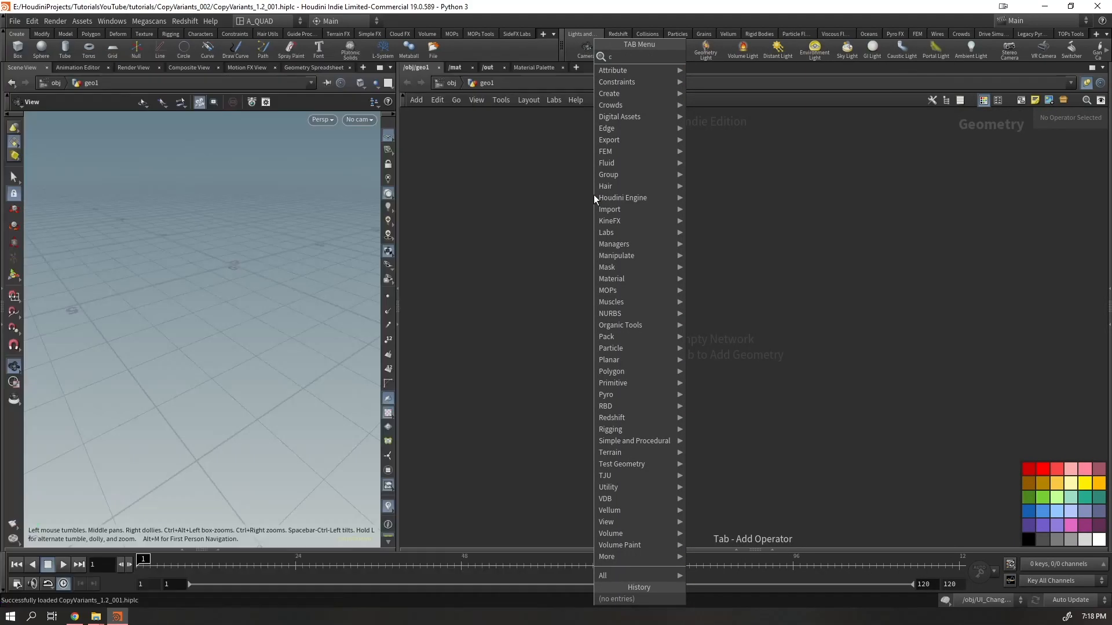
key(Return)
click(593, 196)
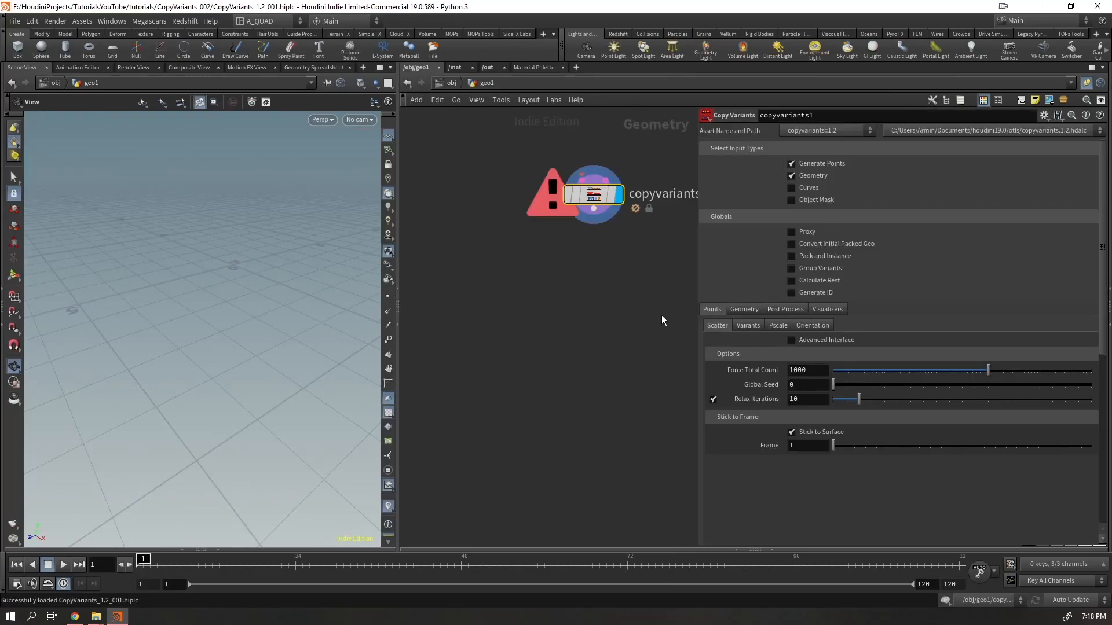
- Add a Redshift Instancefile Preview SOP below the Copy Variants node
key(Tab)
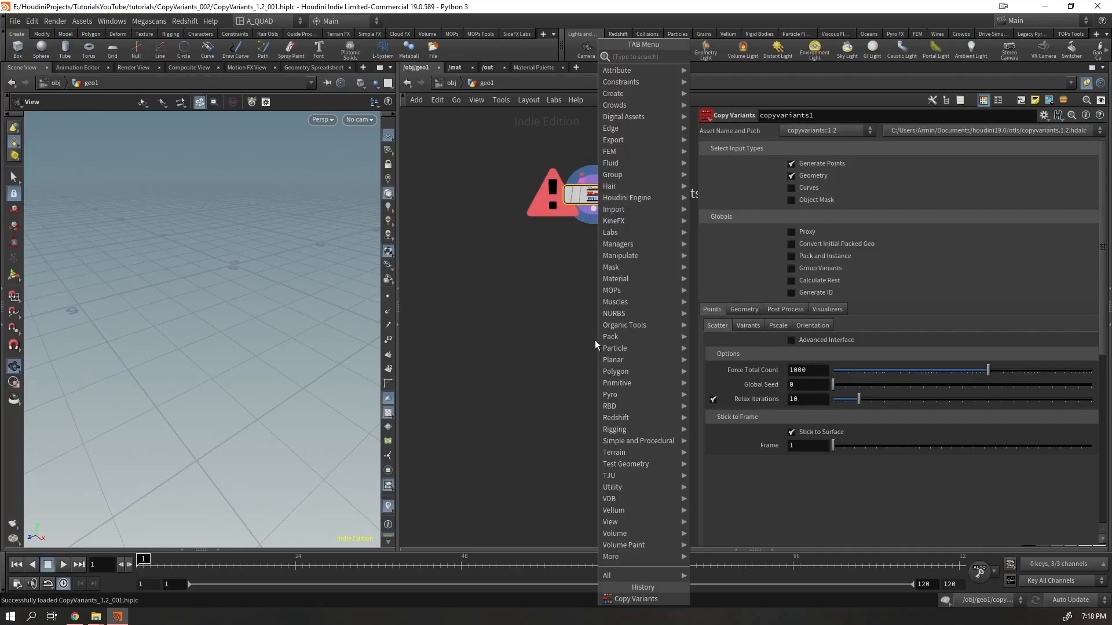
text(inst)
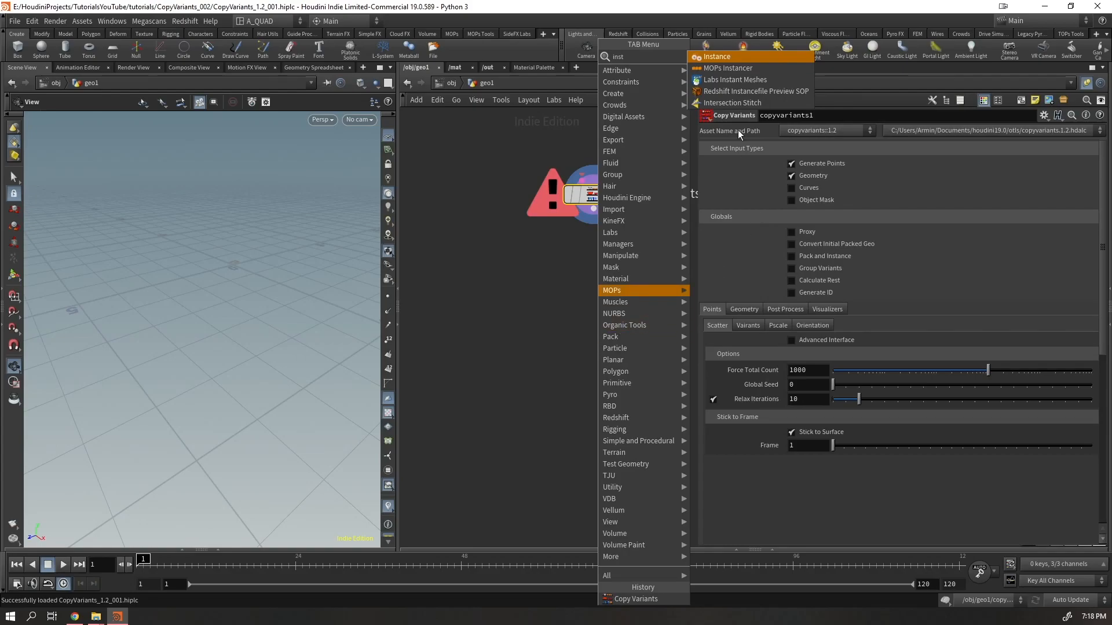
click(760, 93)
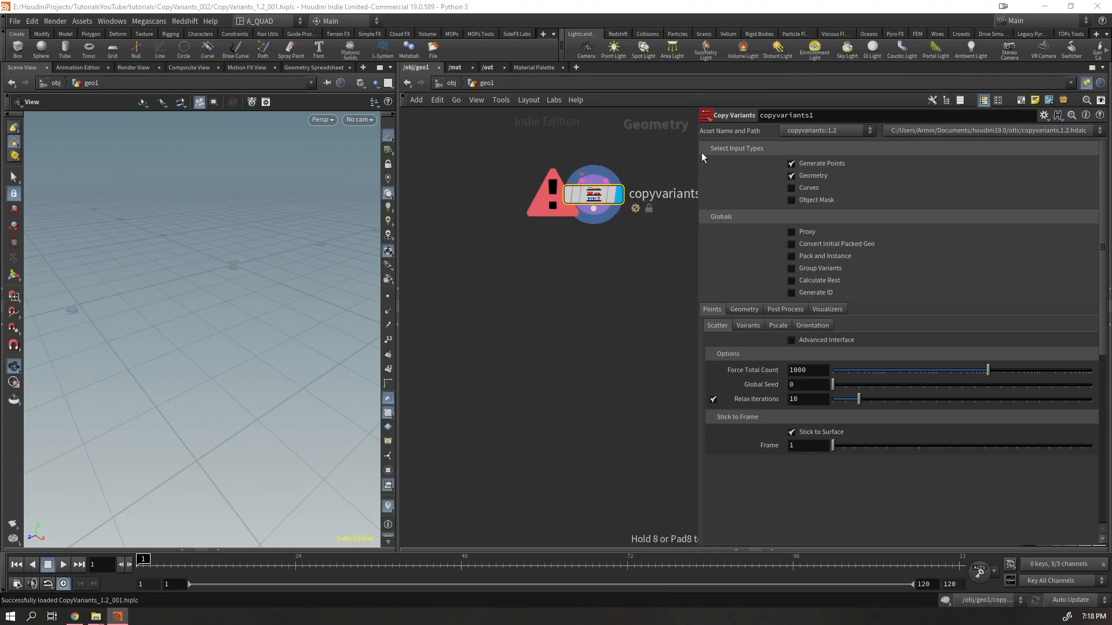
click(641, 277)
drag(588, 295, 662, 286)
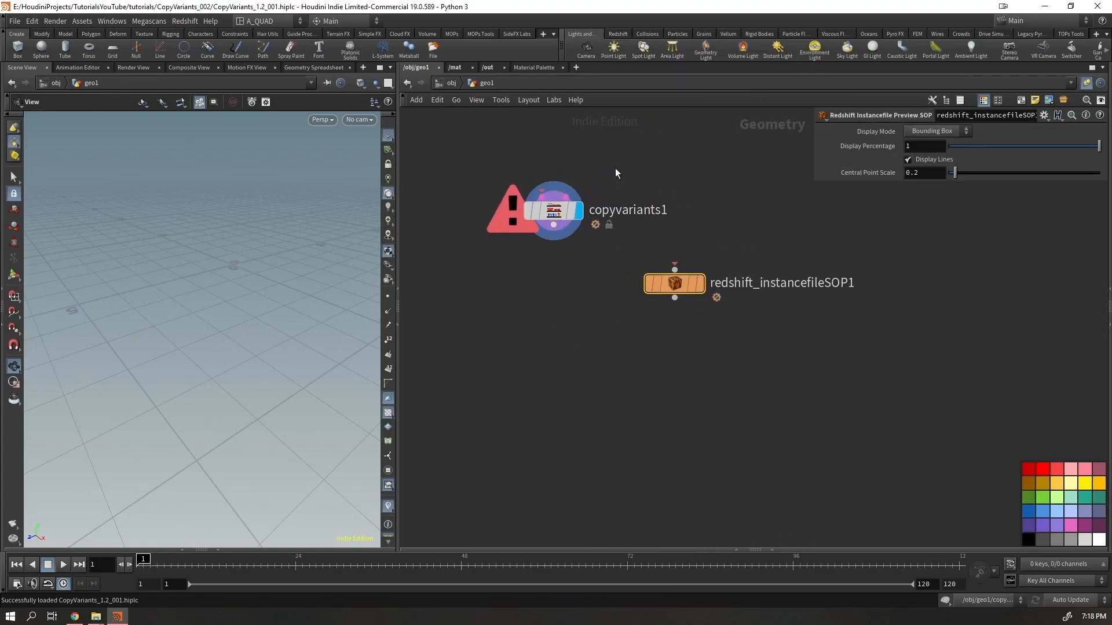
- Enable Proxy and Preview Instancefile on the Copy Variants node
click(553, 211)
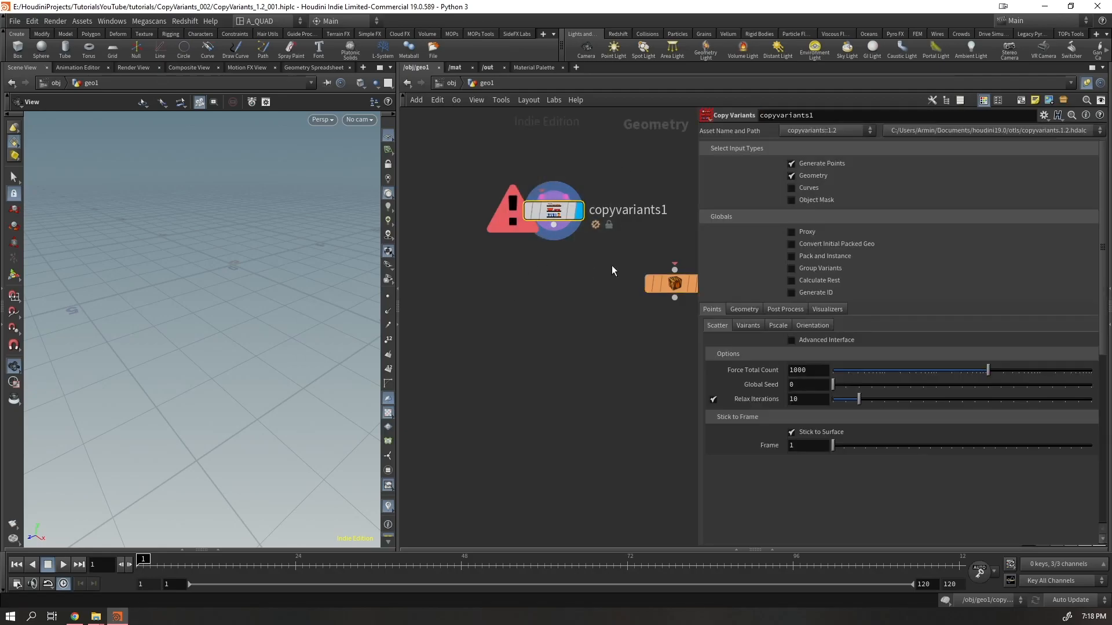
click(791, 232)
scroll(585, 394, up, 2)
scroll(880, 429, down, 4)
scroll(886, 443, down, 1)
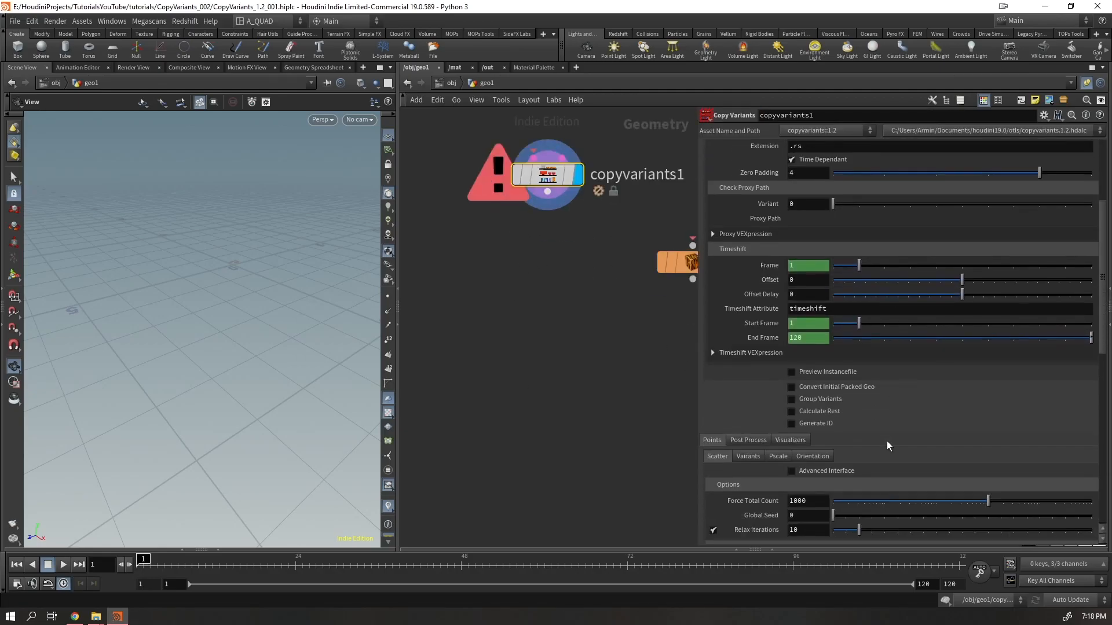
click(792, 372)
middle_drag(626, 390, 585, 426)
scroll(702, 417, down, 3)
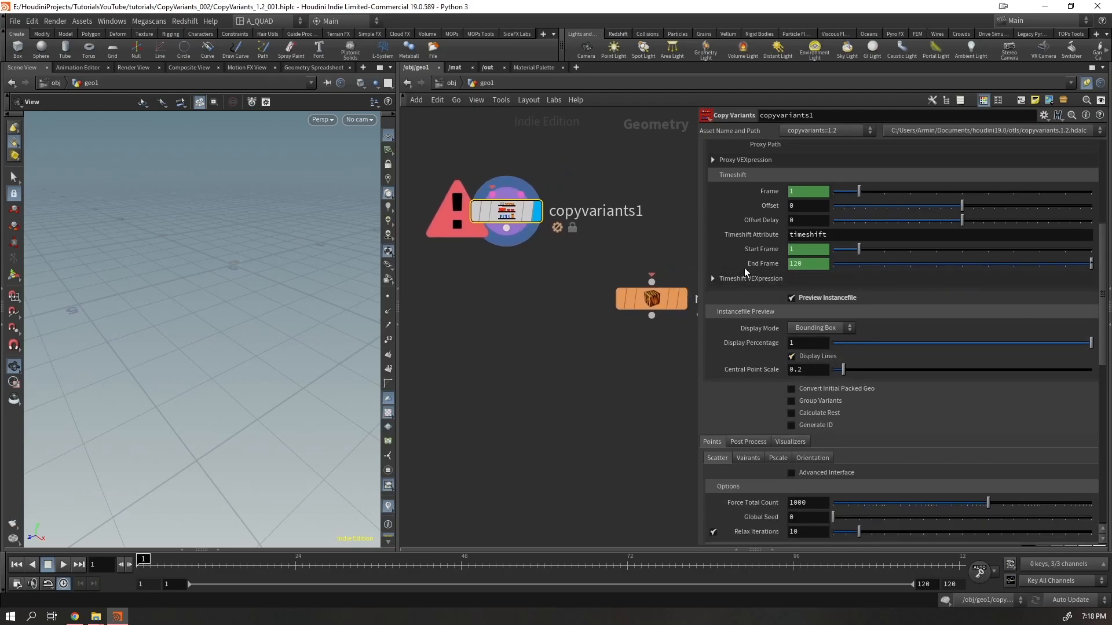
- Connect the Copy Variants output to the input of the Redshift Instancefile Preview SOP
drag(676, 223, 615, 426)
key(c)
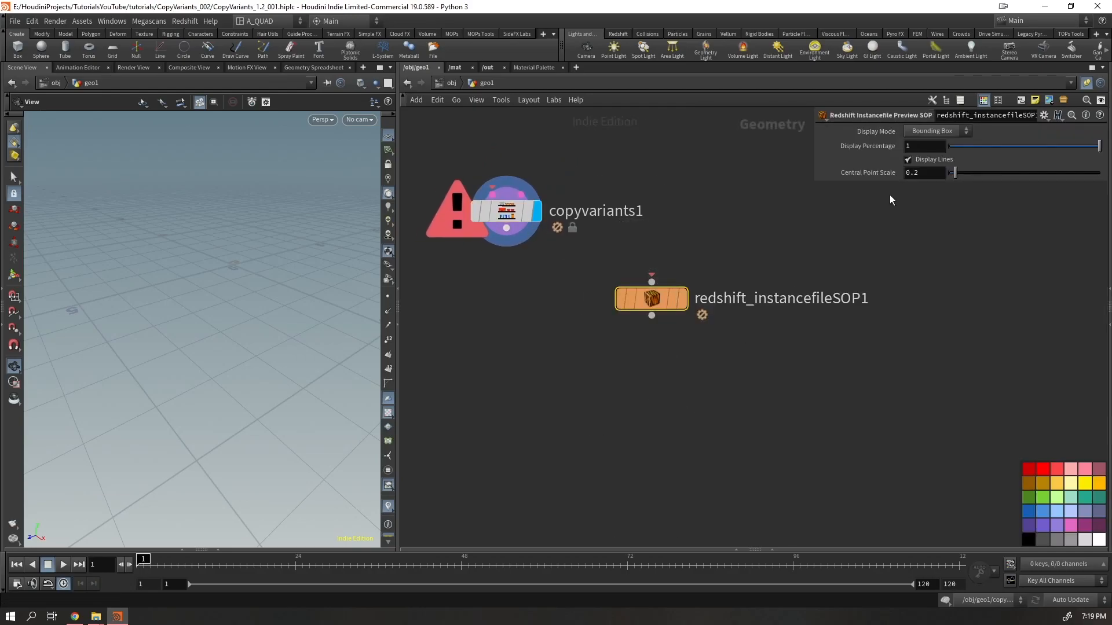
drag(506, 228, 651, 282)
- Delete the nodes inside the new geometry object, return to the object level and delete that object too
drag(738, 218, 496, 423)
drag(675, 177, 464, 354)
key(Delete)
click(439, 84)
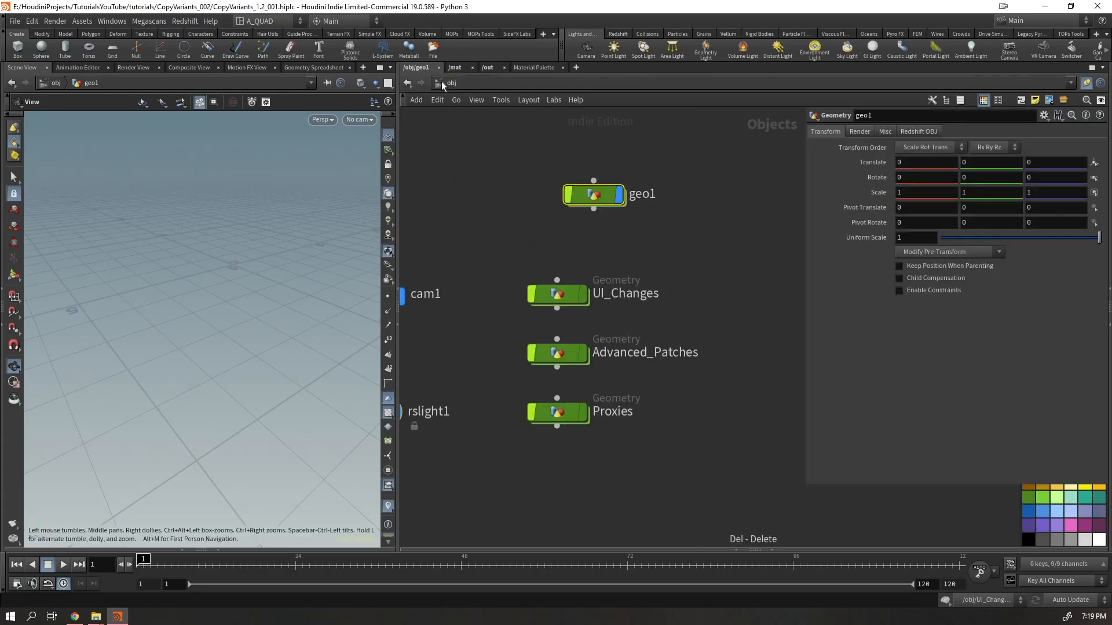
key(Delete)
middle_drag(552, 248, 726, 202)
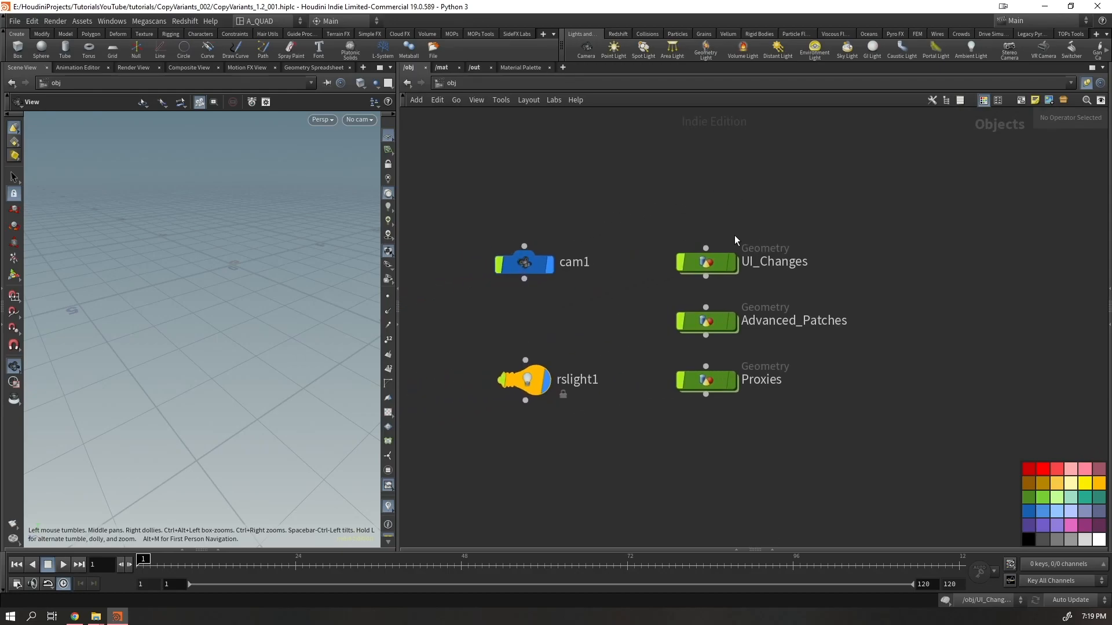
- Go inside the UI_Changes geometry object and narrow the parameter pane to widen the network view
drag(725, 219, 678, 278)
scroll(624, 292, up, 1)
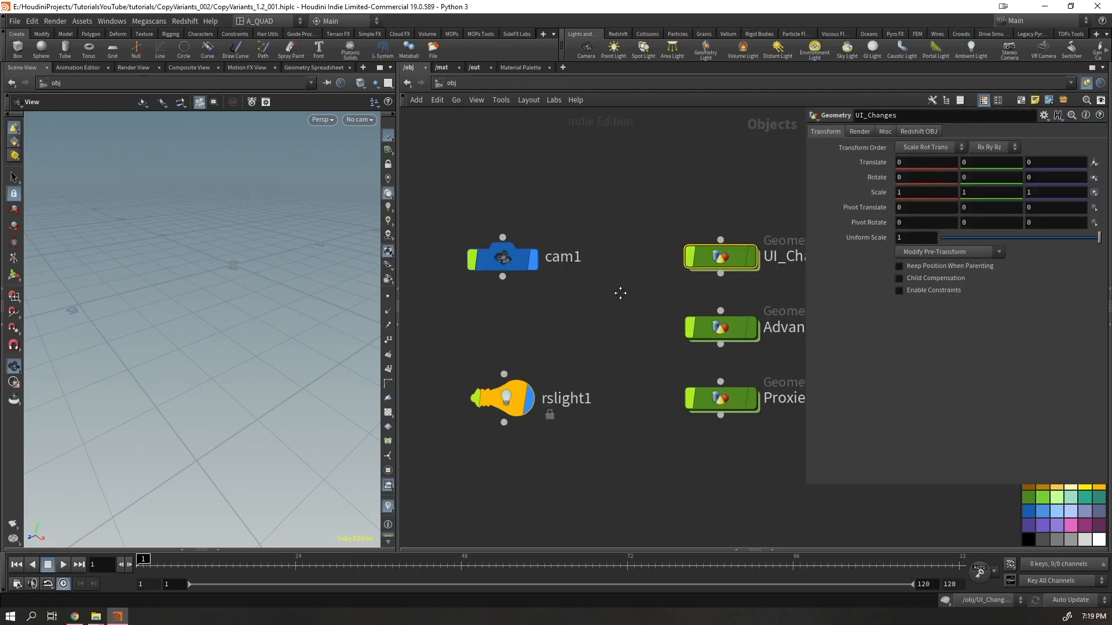
middle_drag(625, 292, 548, 286)
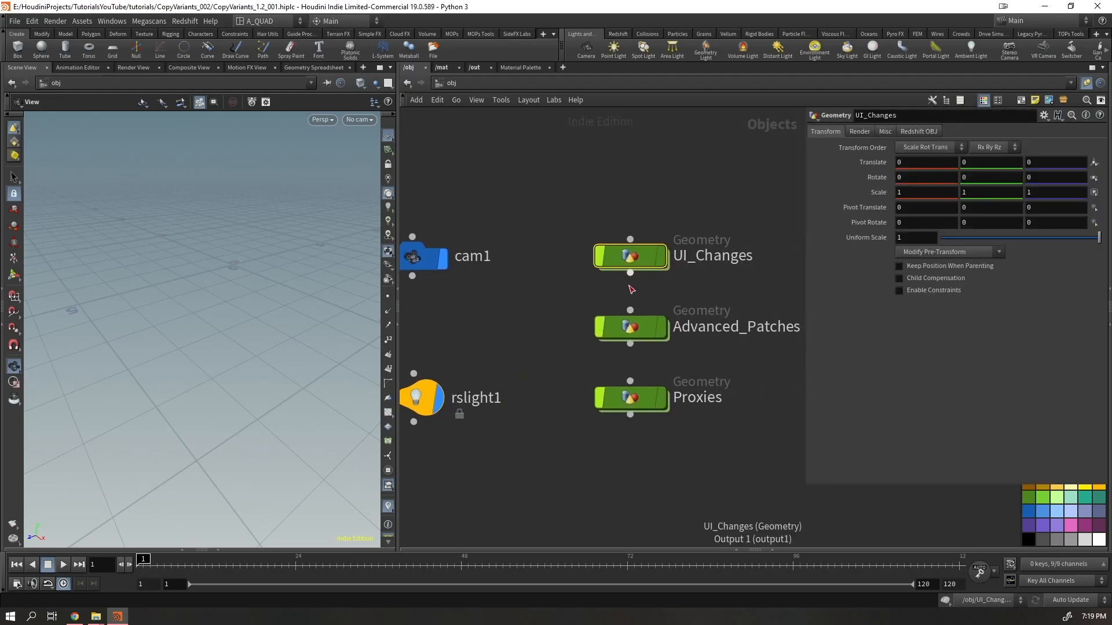
double_click(615, 268)
drag(696, 139, 825, 139)
scroll(518, 218, up, 5)
scroll(658, 510, up, 3)
scroll(638, 370, up, 3)
mouse_move(638, 370)
- Add a second Copy Variants node below the existing one and look through its list of asset versions
scroll(630, 446, down, 3)
middle_drag(608, 479, 559, 360)
key(Tab)
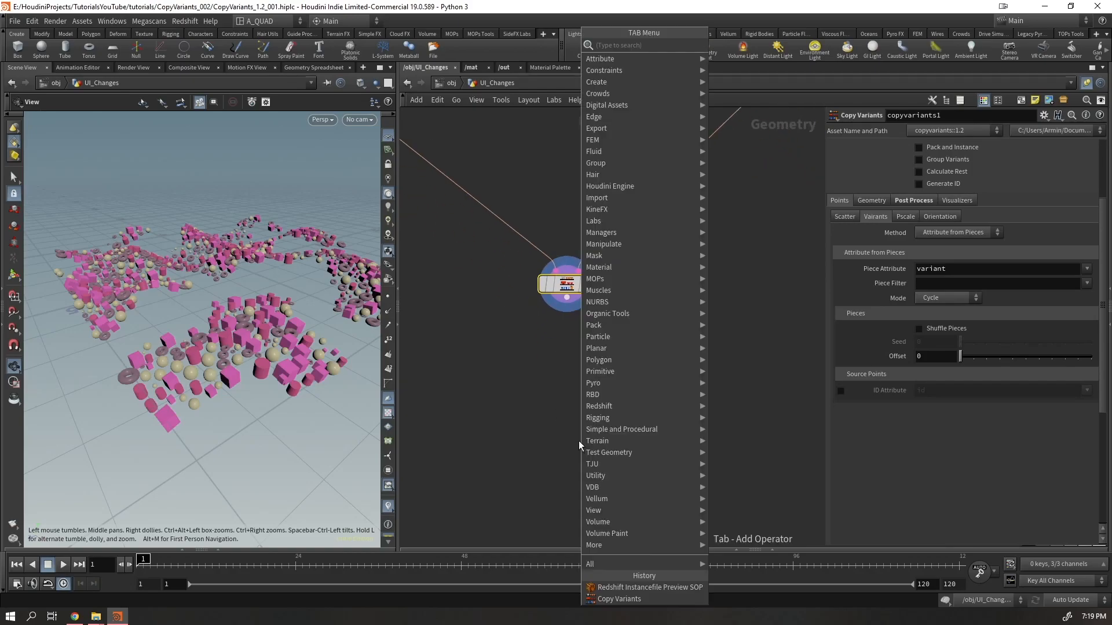
text(cvar)
key(Return)
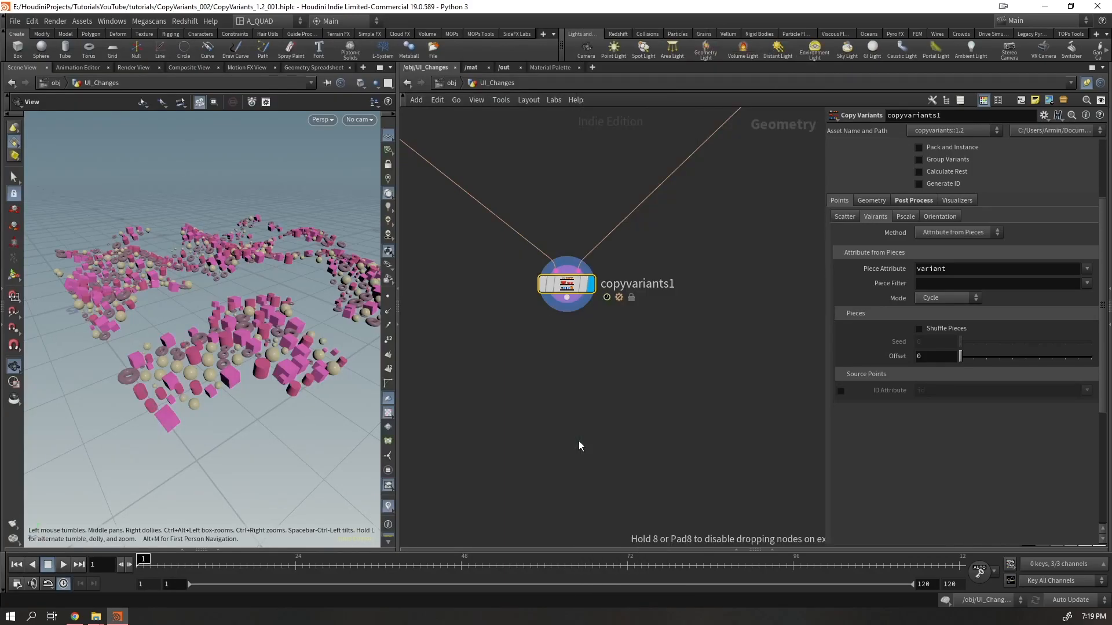
click(560, 425)
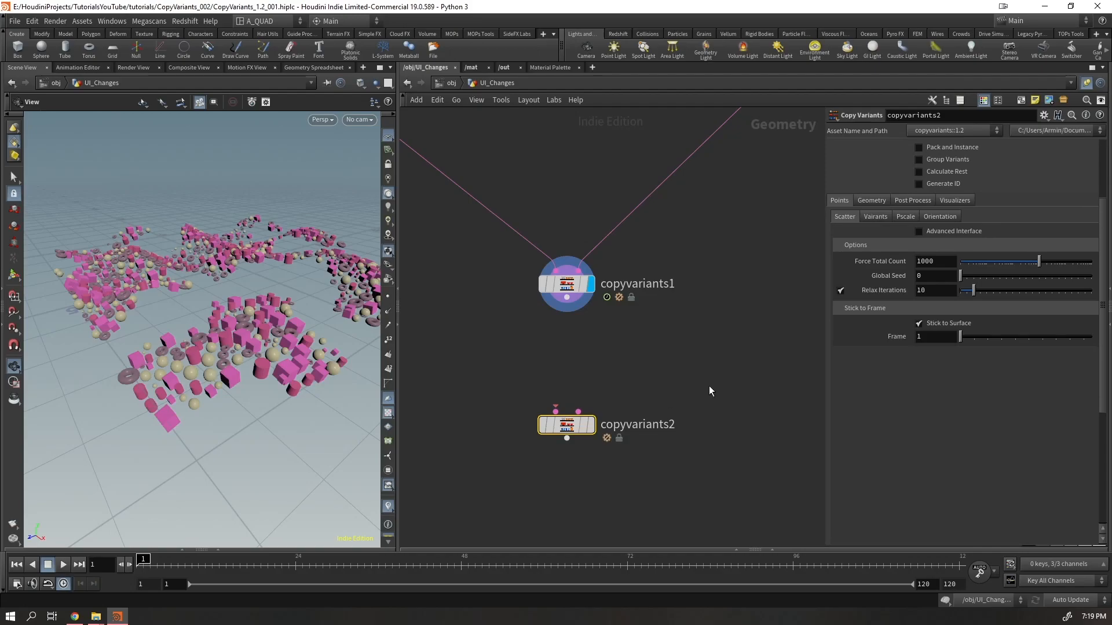
click(950, 132)
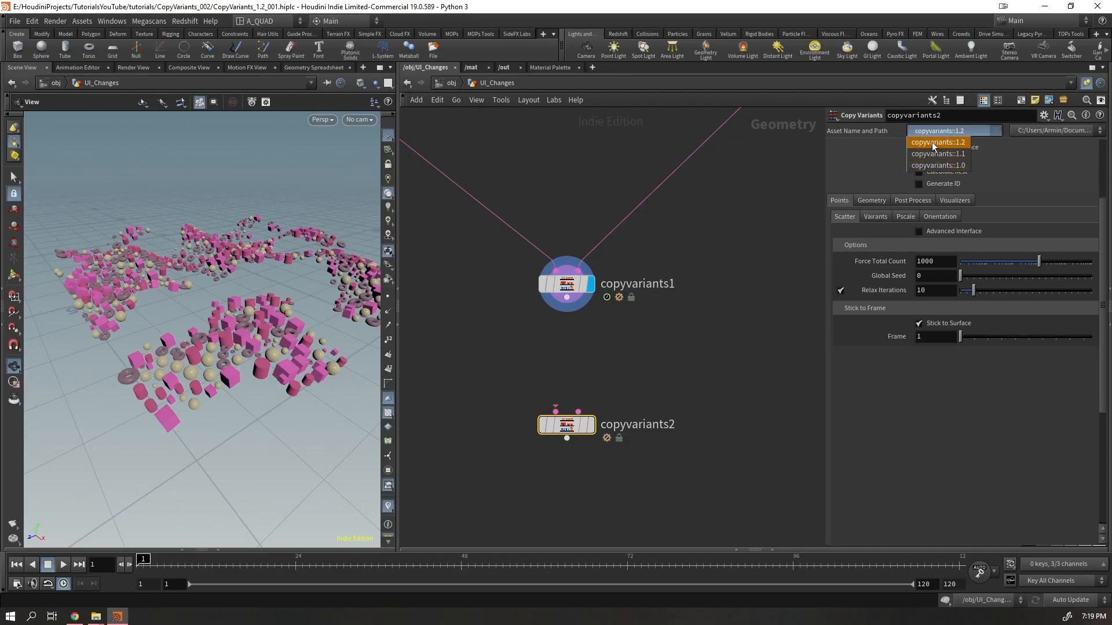
click(753, 277)
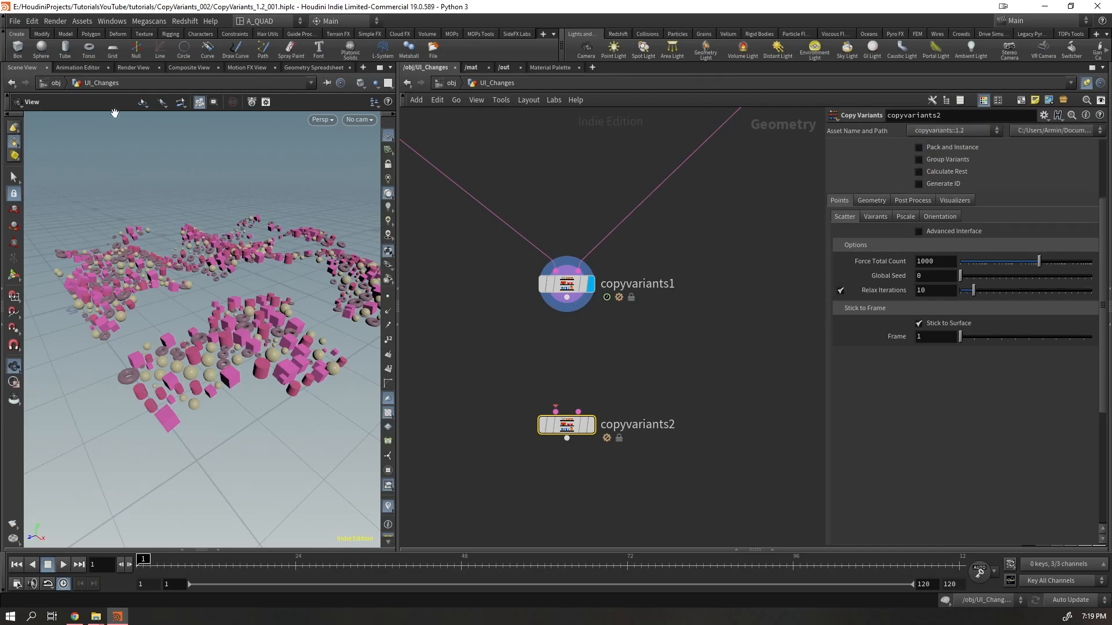
- Set the Asset Definition Toolbar to Hide
click(82, 22)
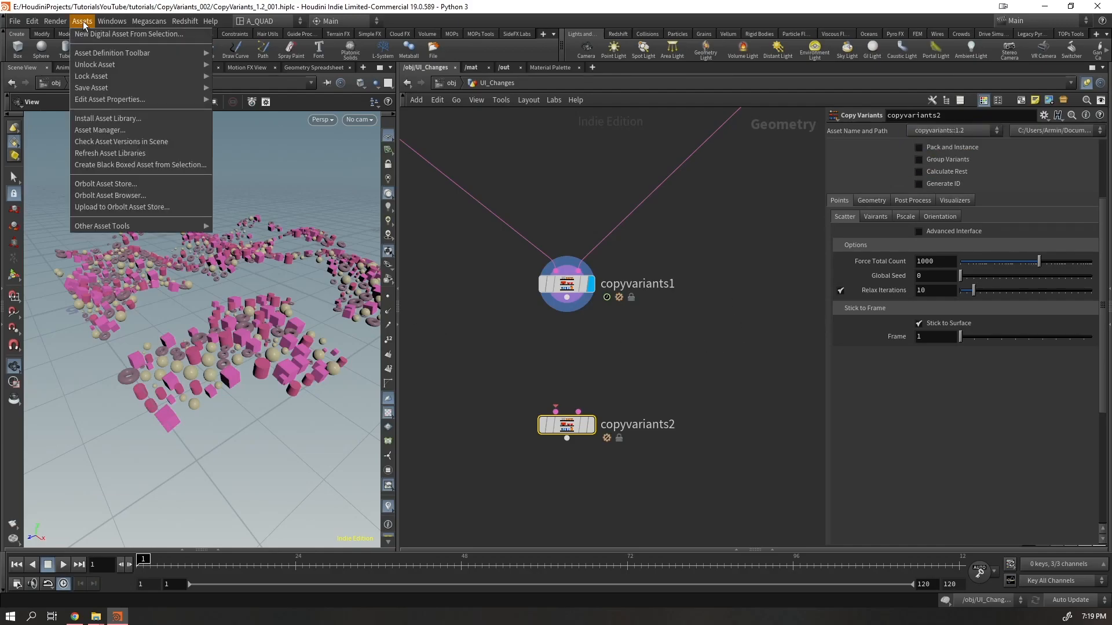
mouse_move(151, 51)
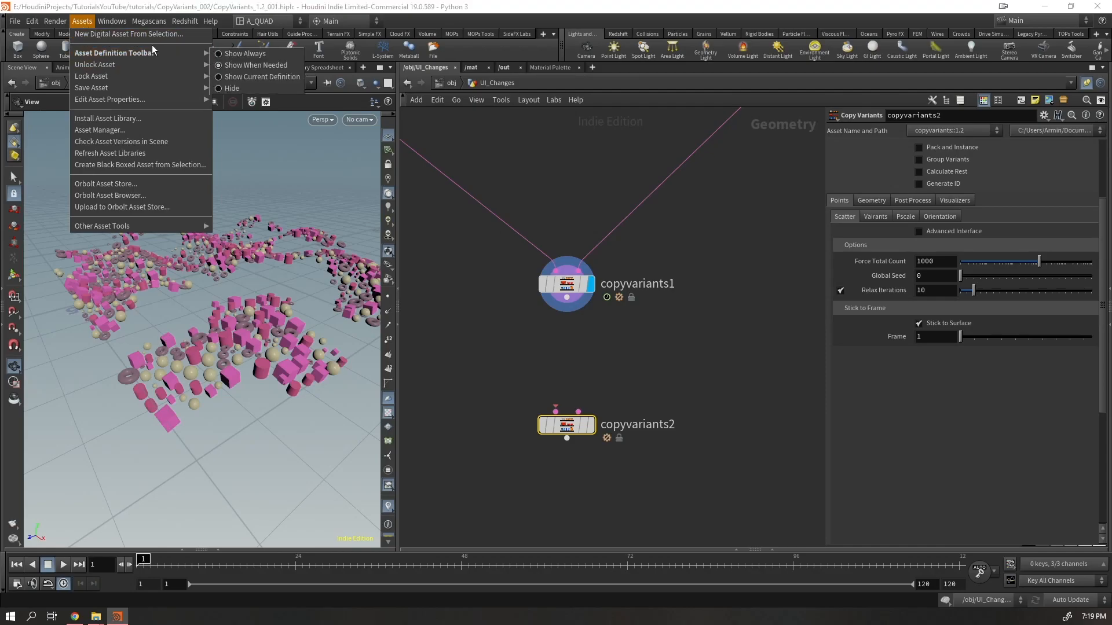
click(234, 88)
scroll(939, 355, up, 3)
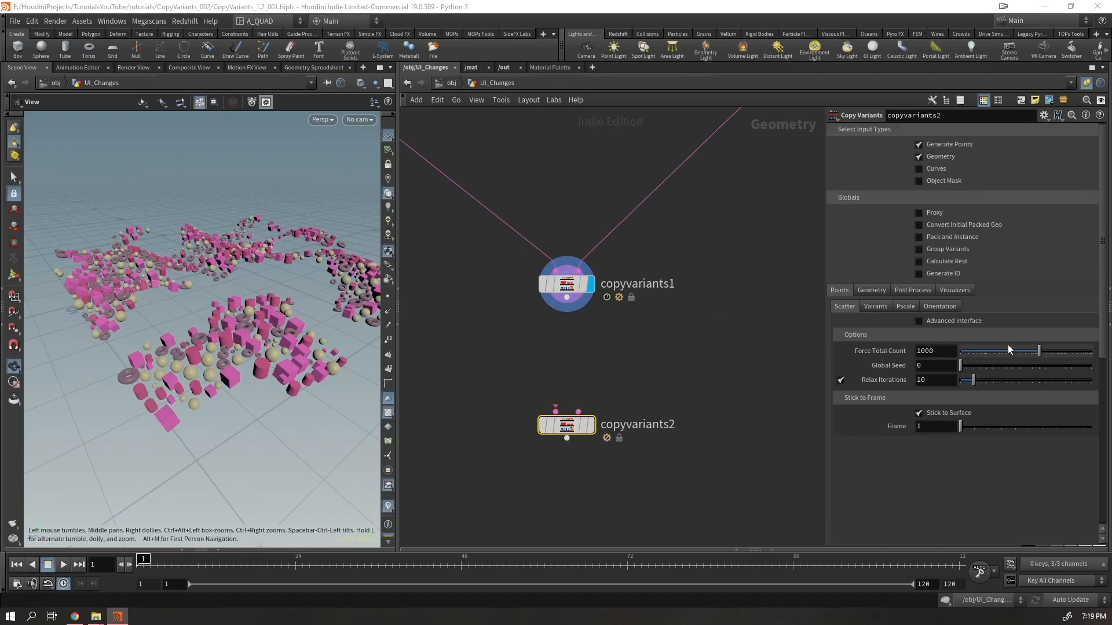
- Set the Asset Definition Toolbar to Show When Needed
click(82, 21)
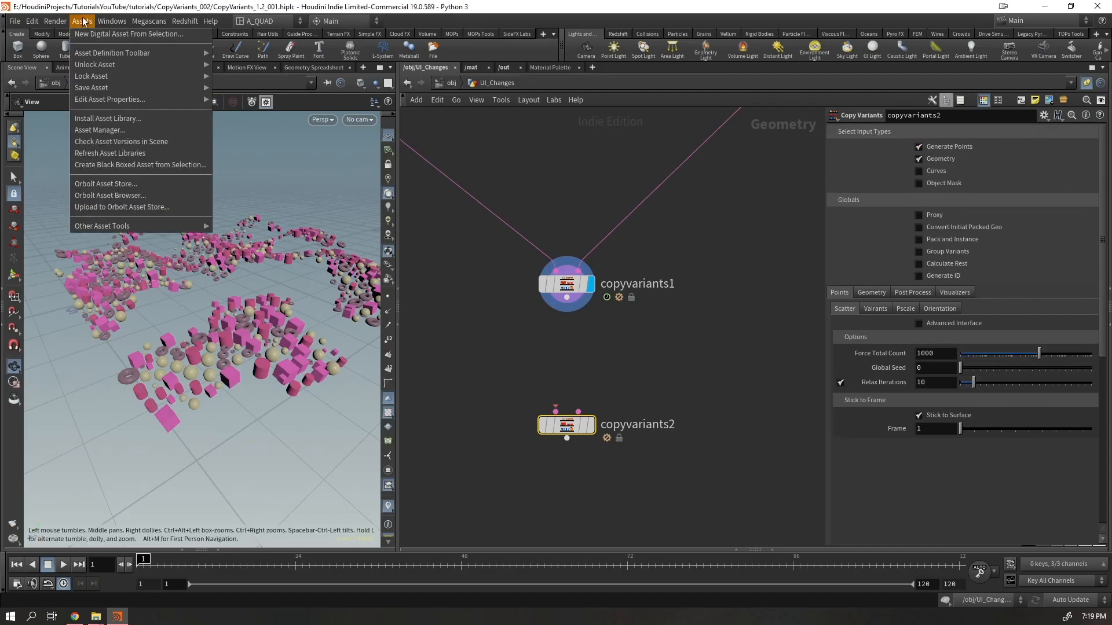
mouse_move(174, 52)
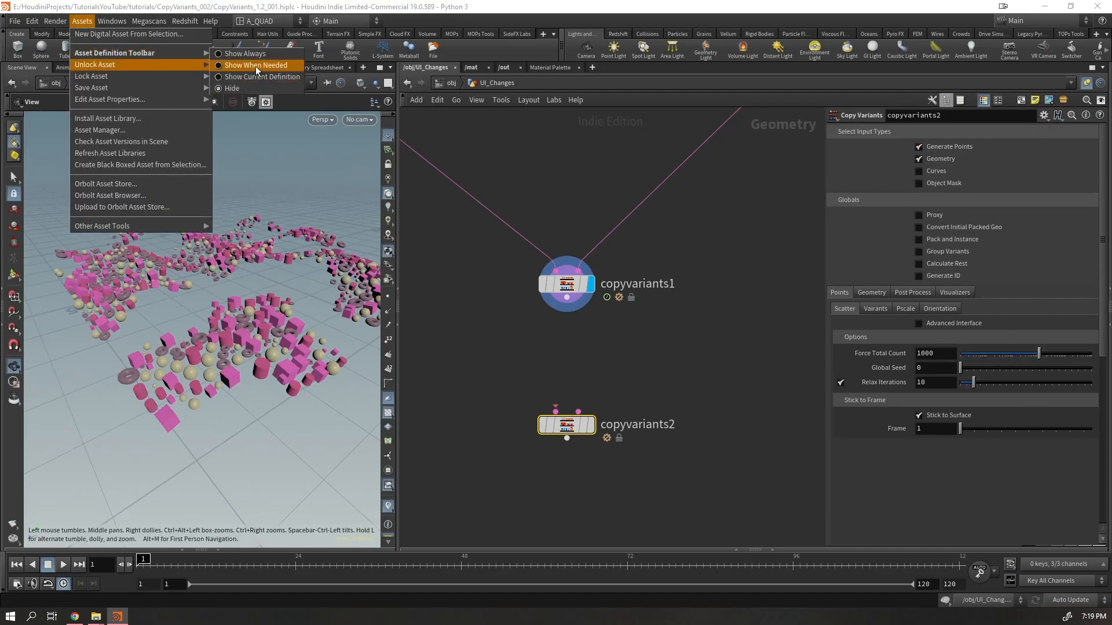
click(255, 65)
click(723, 305)
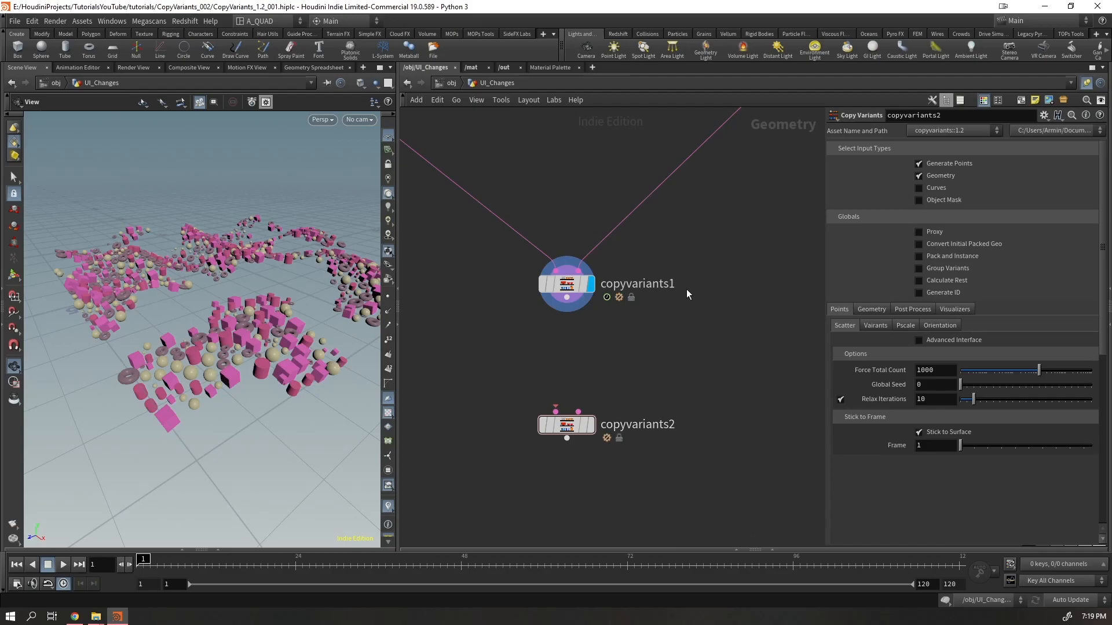
- Add a Scatter node beside the two Copy Variants nodes
click(938, 130)
click(738, 327)
key(Tab)
text(scatter)
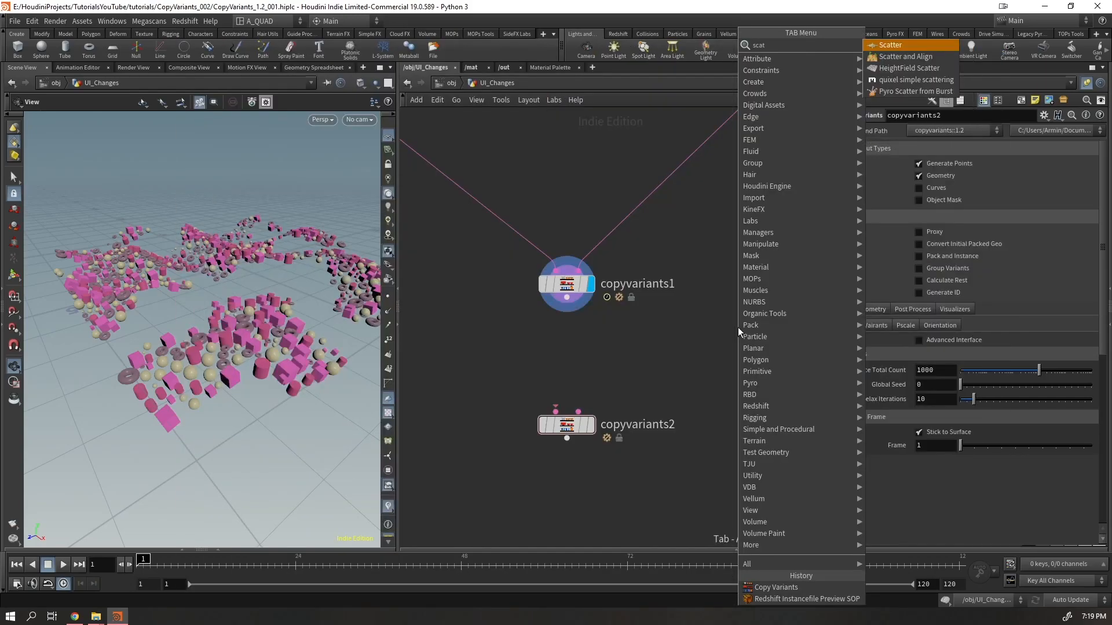
key(Return)
click(738, 327)
- Choose version scatter::2.0 for the Scatter node and delete the node
click(935, 130)
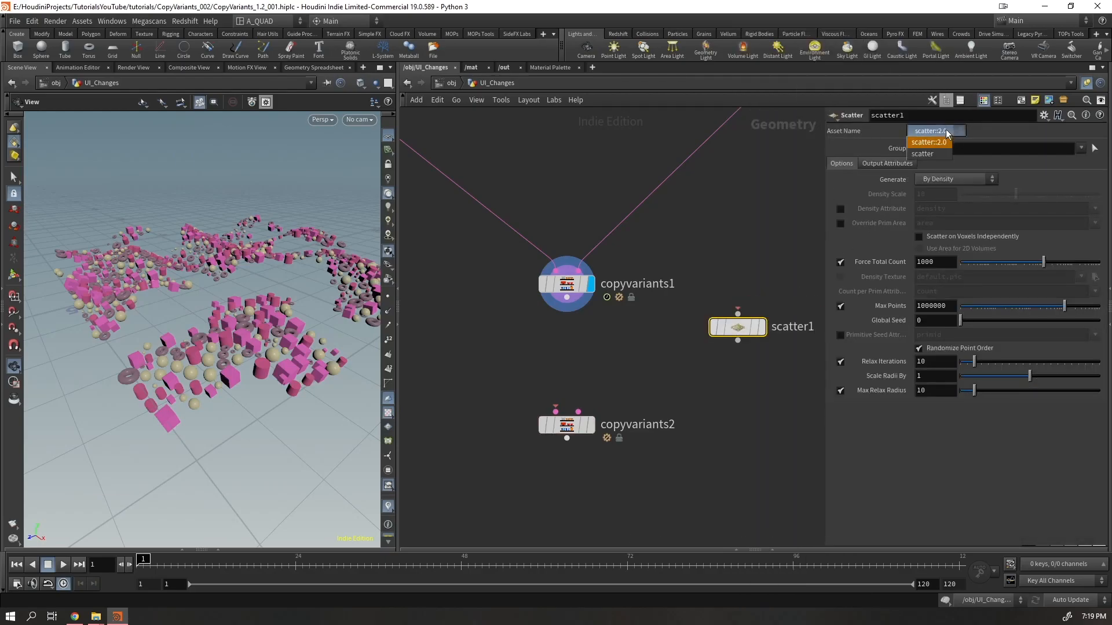
click(937, 143)
key(Delete)
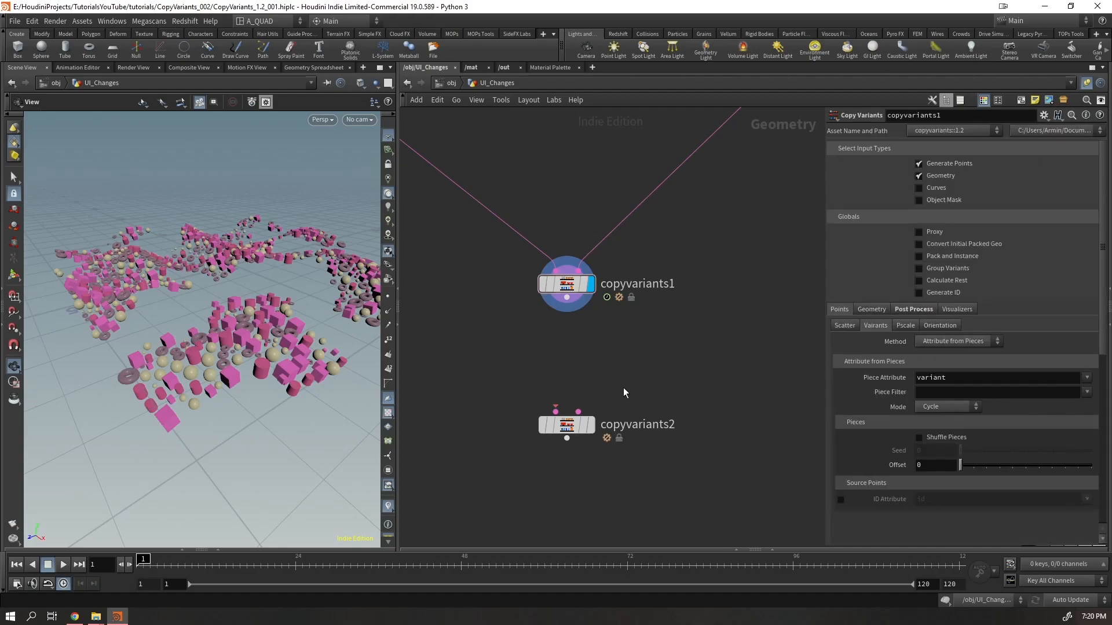
- Place the second Copy Variants node beside the first and switch its asset version to copyvariants::1.0 and after that to copyvariants::1.1
drag(567, 424, 721, 284)
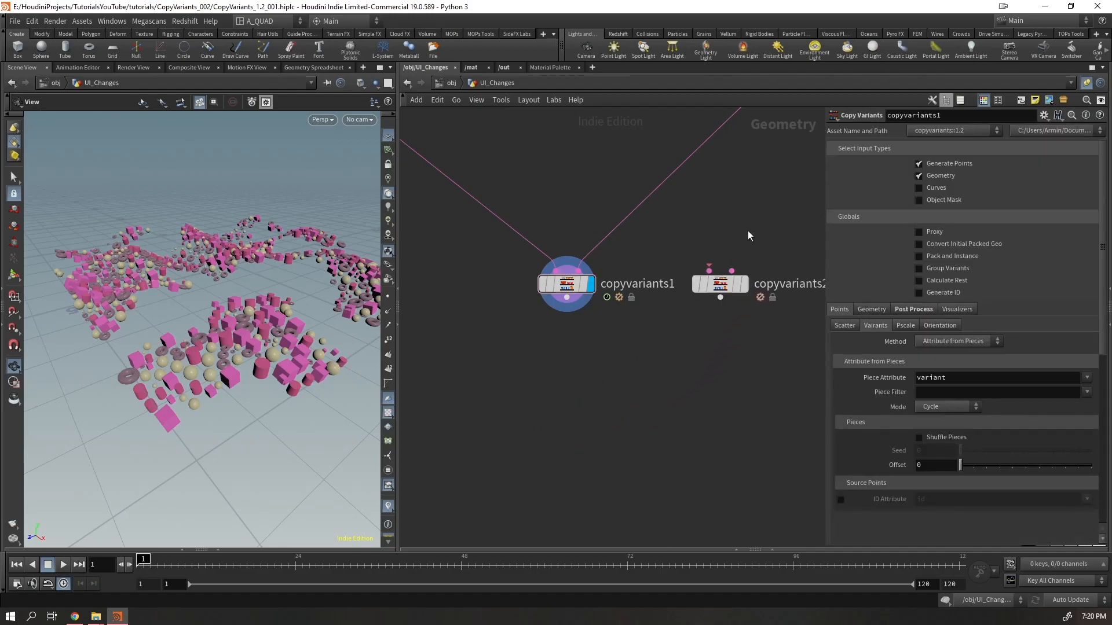
click(746, 288)
click(968, 130)
click(932, 163)
click(955, 131)
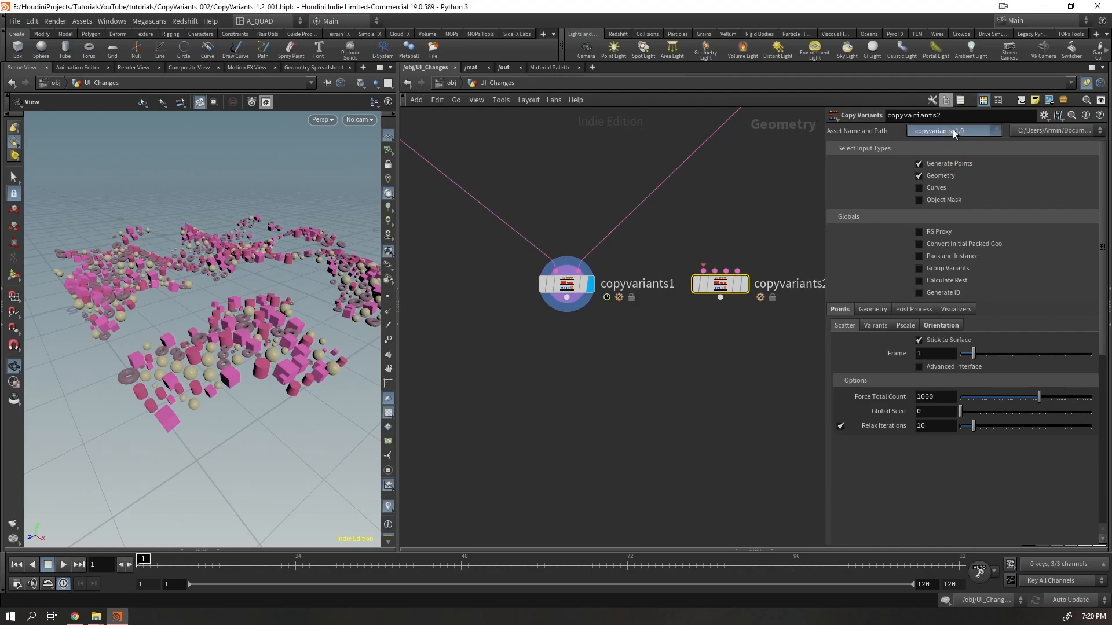
click(961, 153)
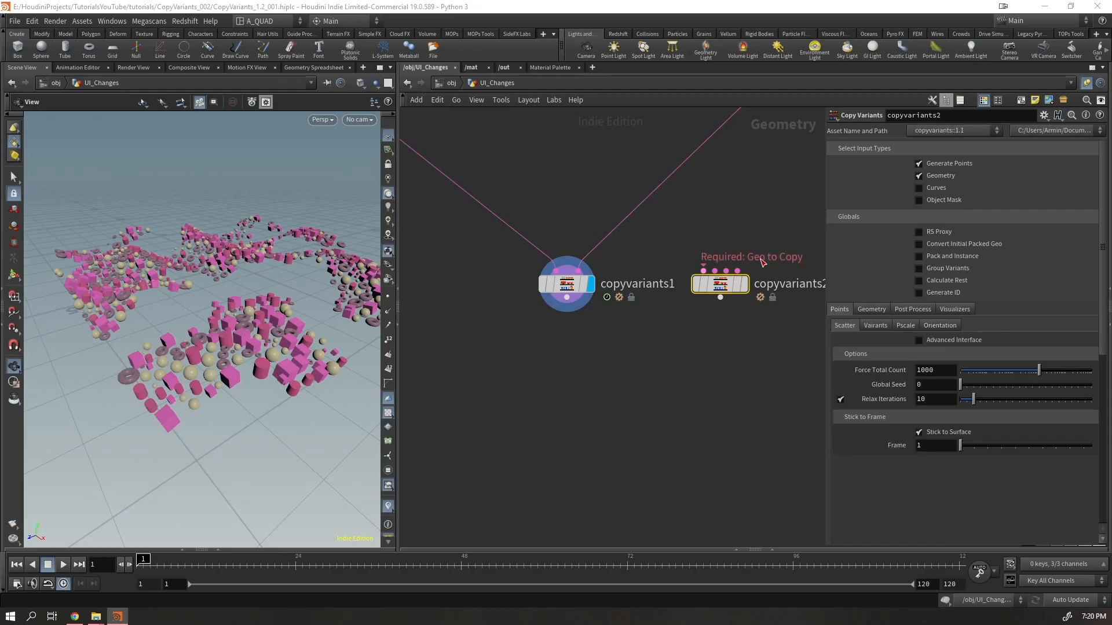
- Examine the internal node network of the second Copy Variants node, including the Mask Geo input and mask switch
double_click(697, 284)
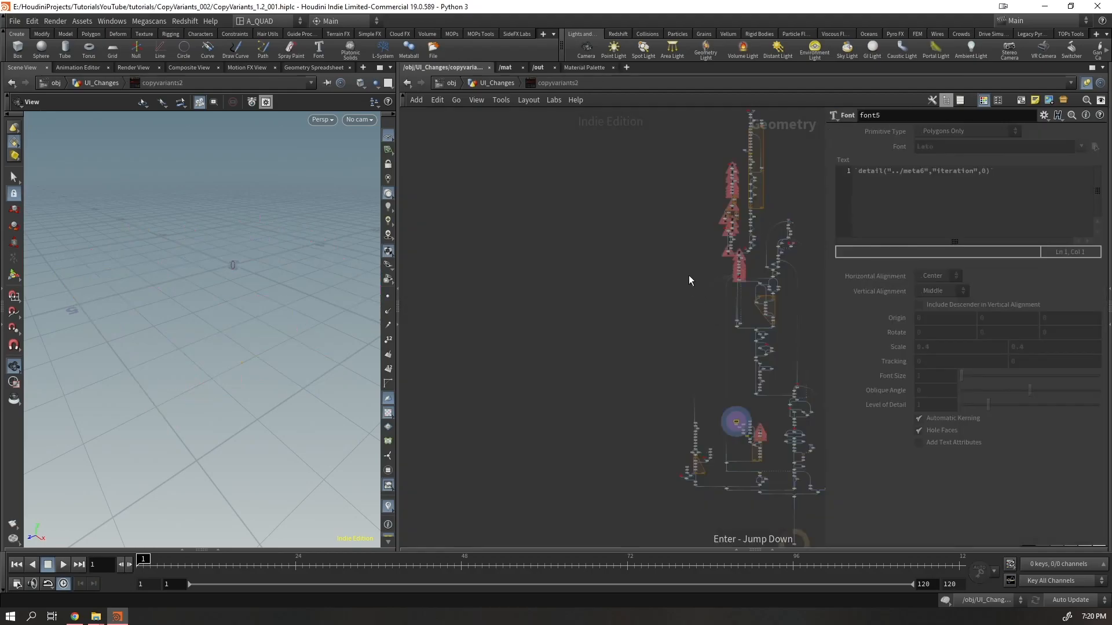
scroll(740, 432, up, 5)
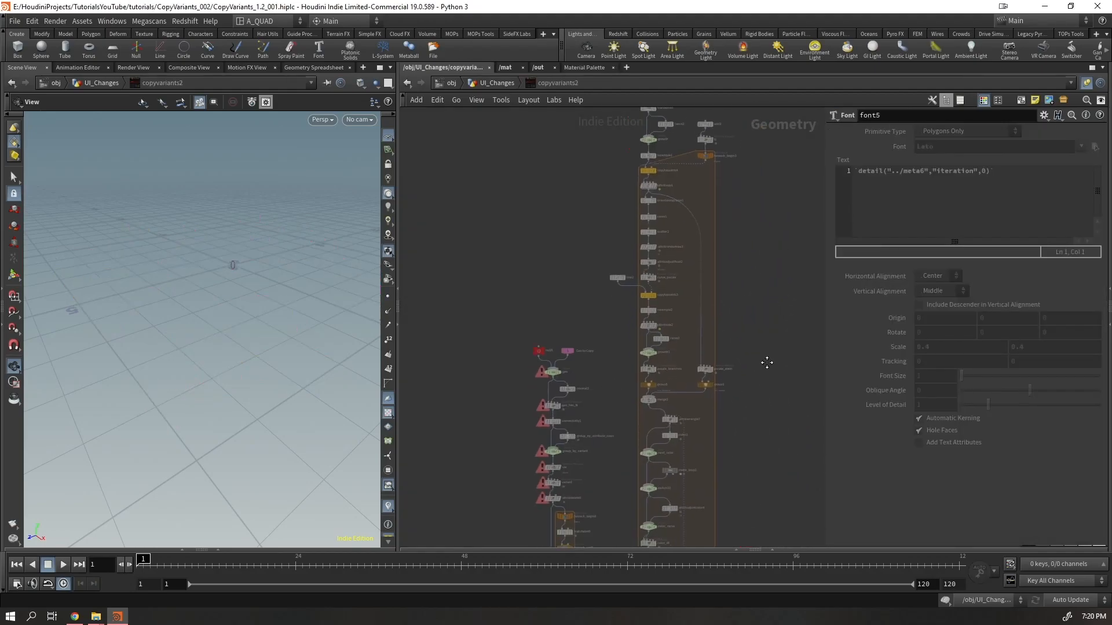
middle_drag(764, 389, 660, 473)
scroll(663, 562, down, 2)
scroll(574, 227, up, 3)
scroll(682, 339, down, 3)
scroll(720, 449, down, 2)
scroll(586, 141, up, 3)
scroll(634, 312, up, 3)
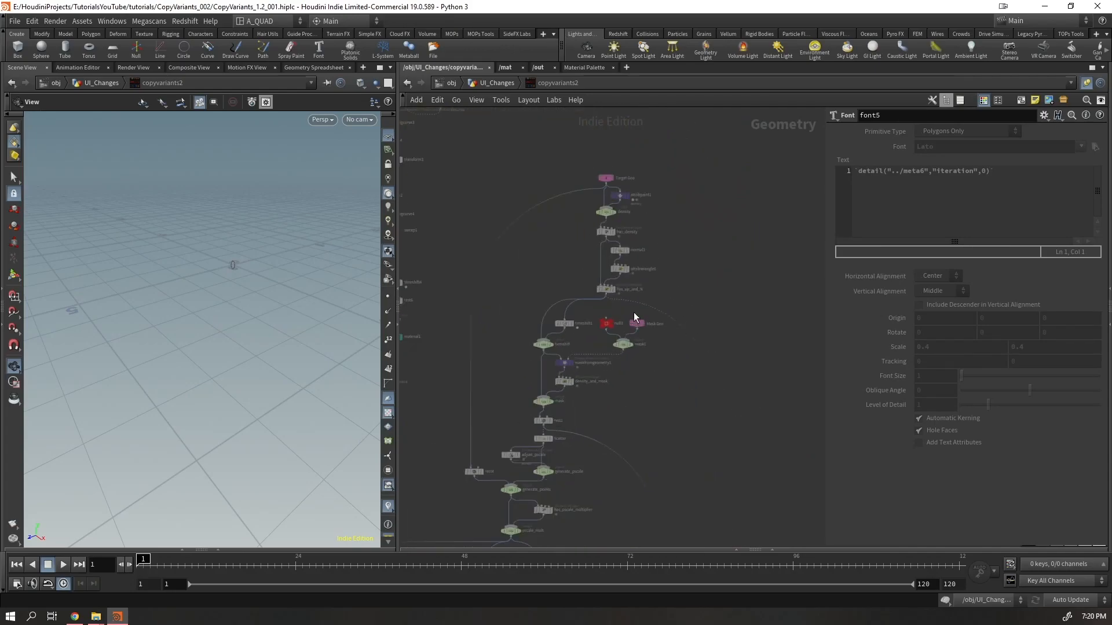
scroll(664, 389, up, 3)
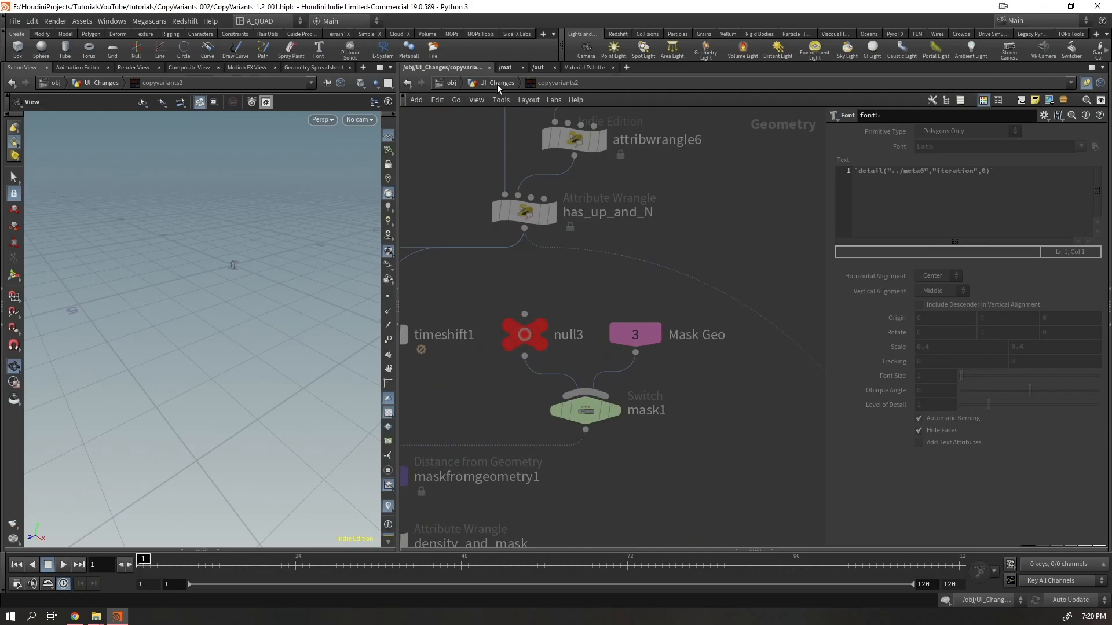
- Return to the UI_Changes network and delete the second Copy Variants node
click(497, 84)
drag(776, 234, 710, 315)
key(Delete)
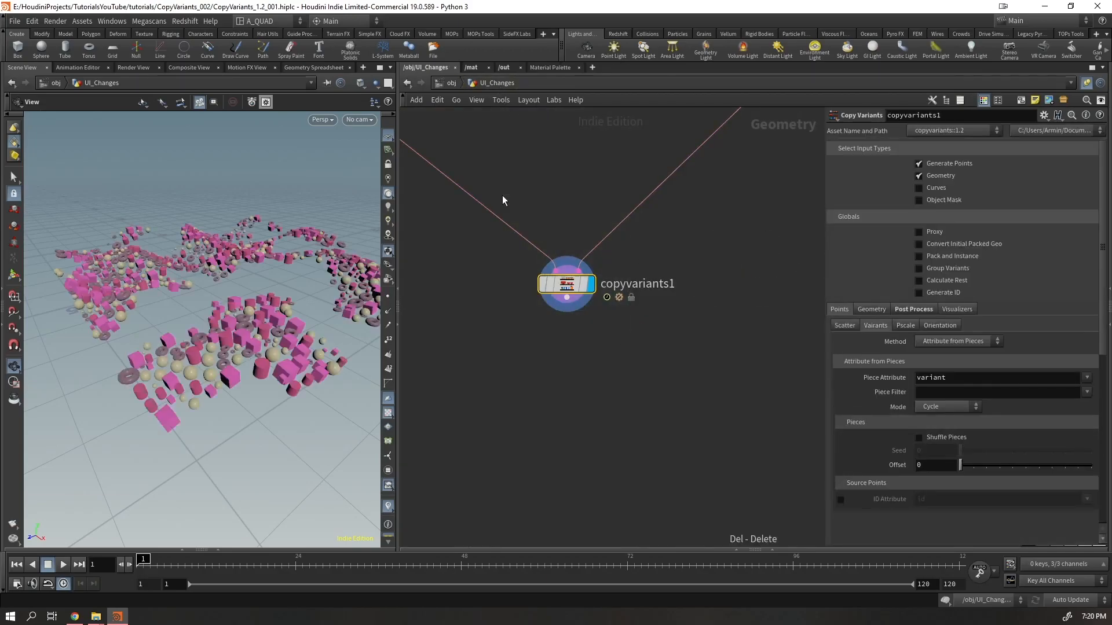
scroll(638, 327, down, 3)
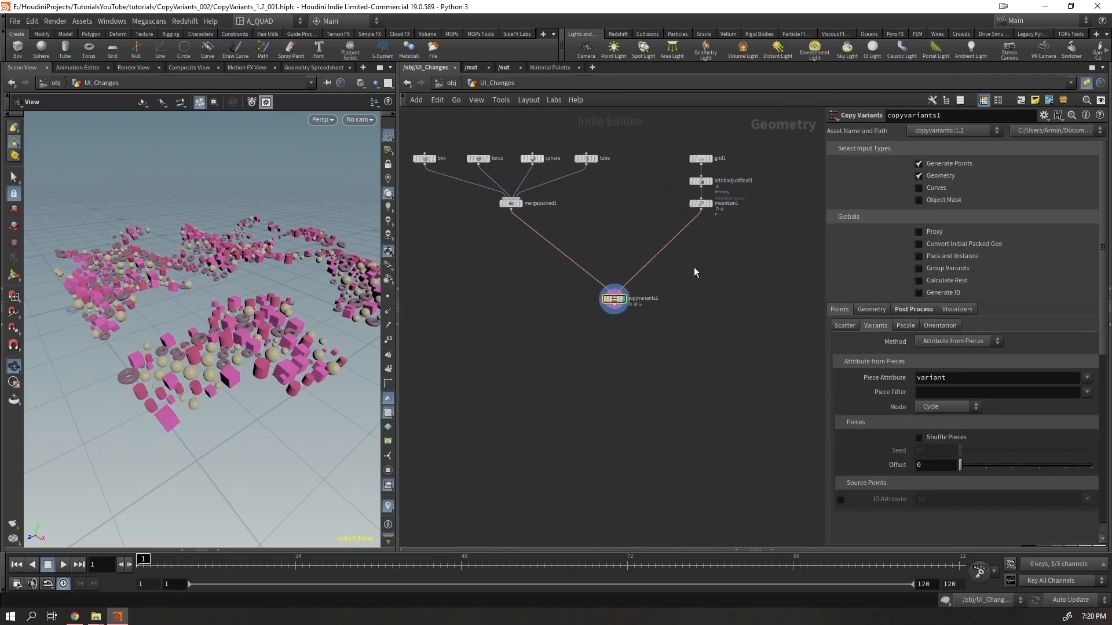
- Add another Copy Variants node wired to mergepacked1 and mountain1, and delete it again
drag(724, 197, 463, 235)
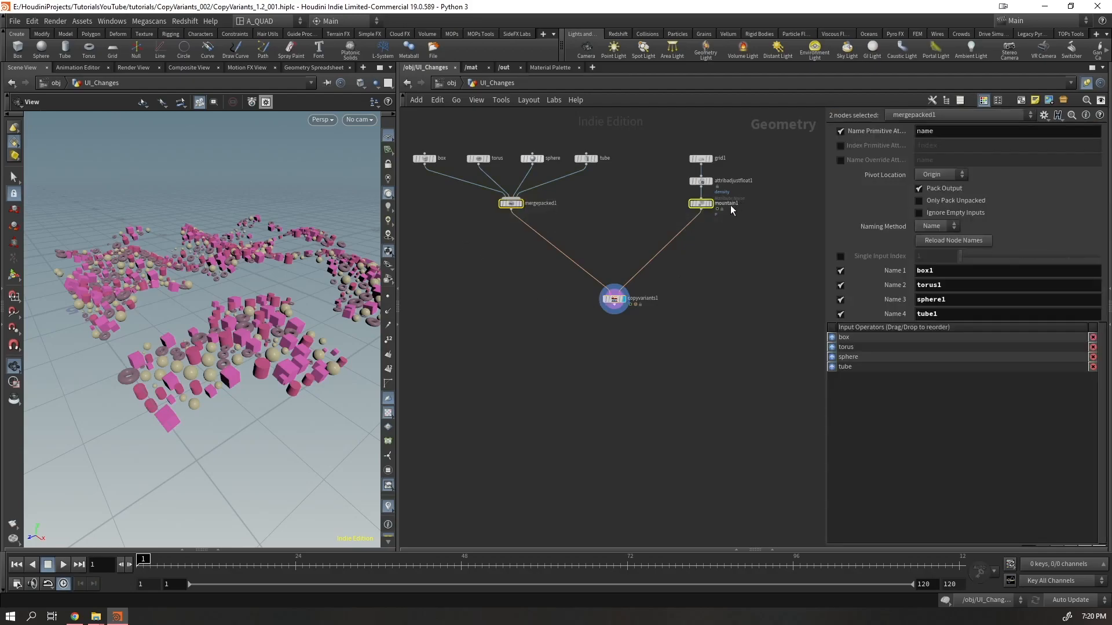
key(Tab)
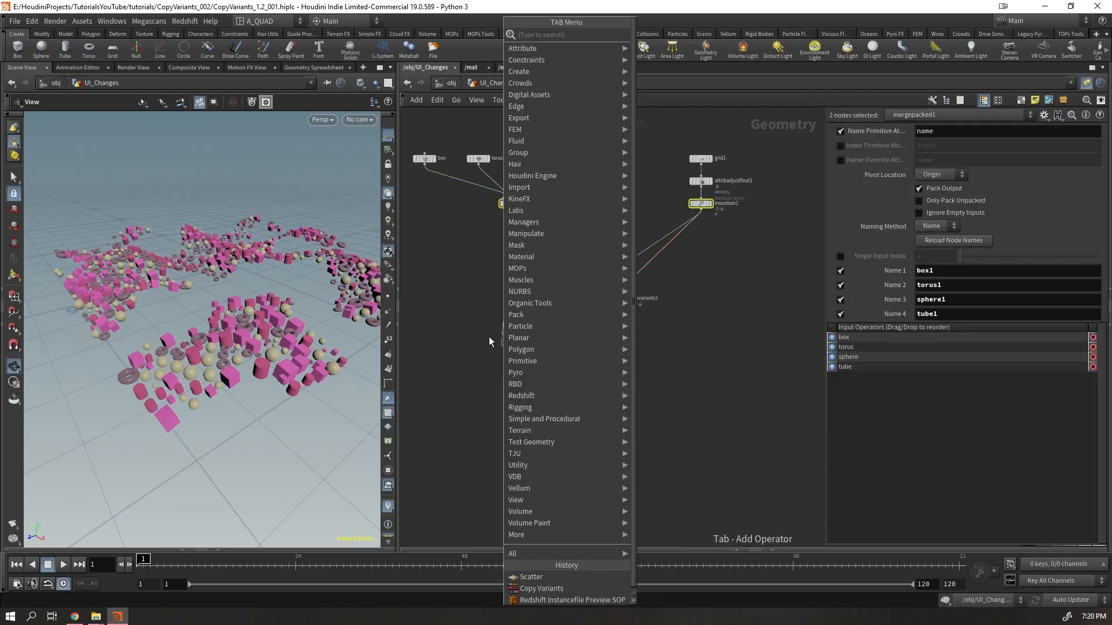
key(Escape)
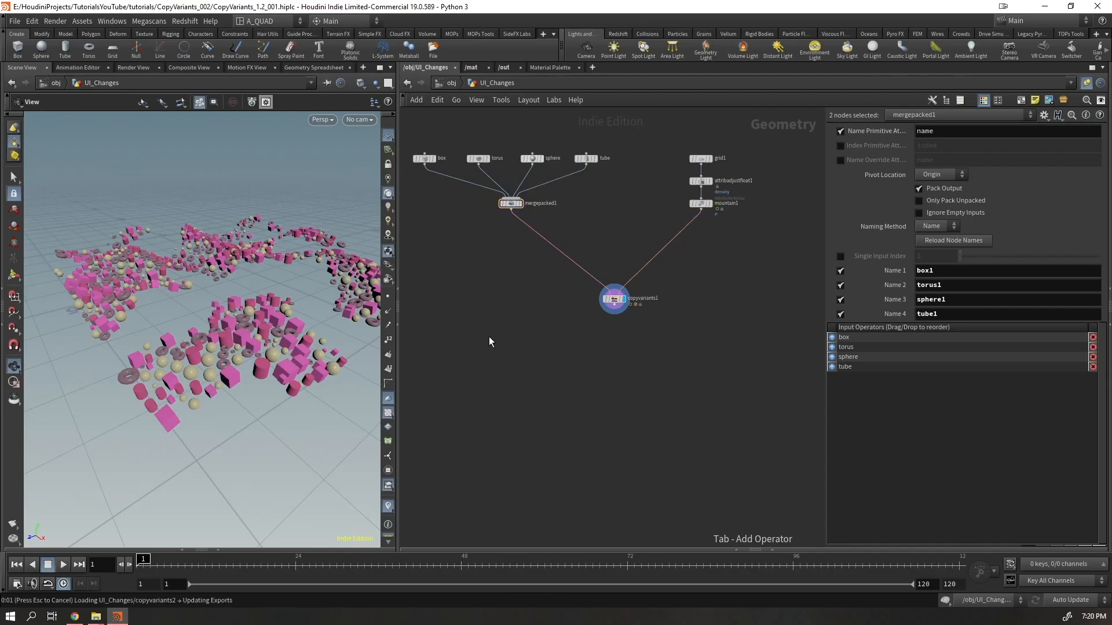
click(492, 342)
scroll(492, 347, up, 3)
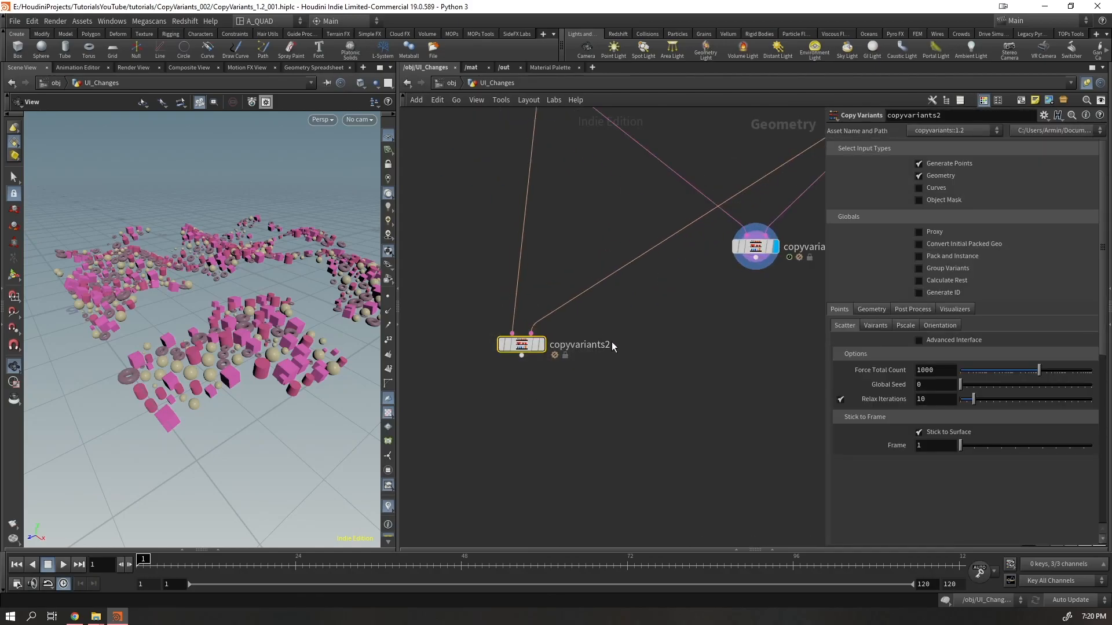
key(Delete)
key(f)
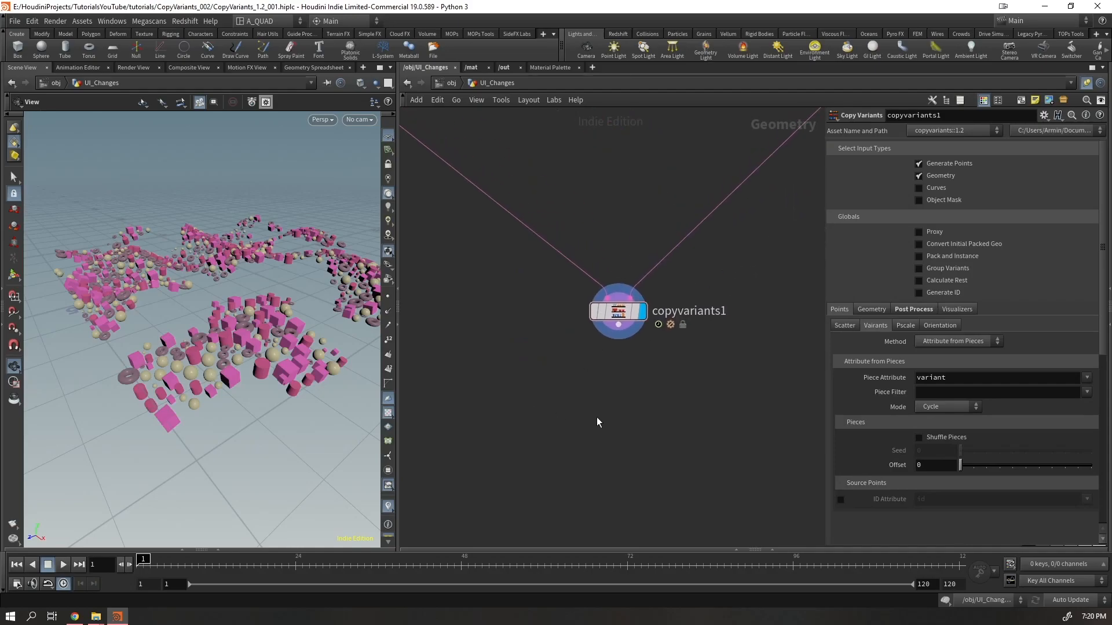
key(h)
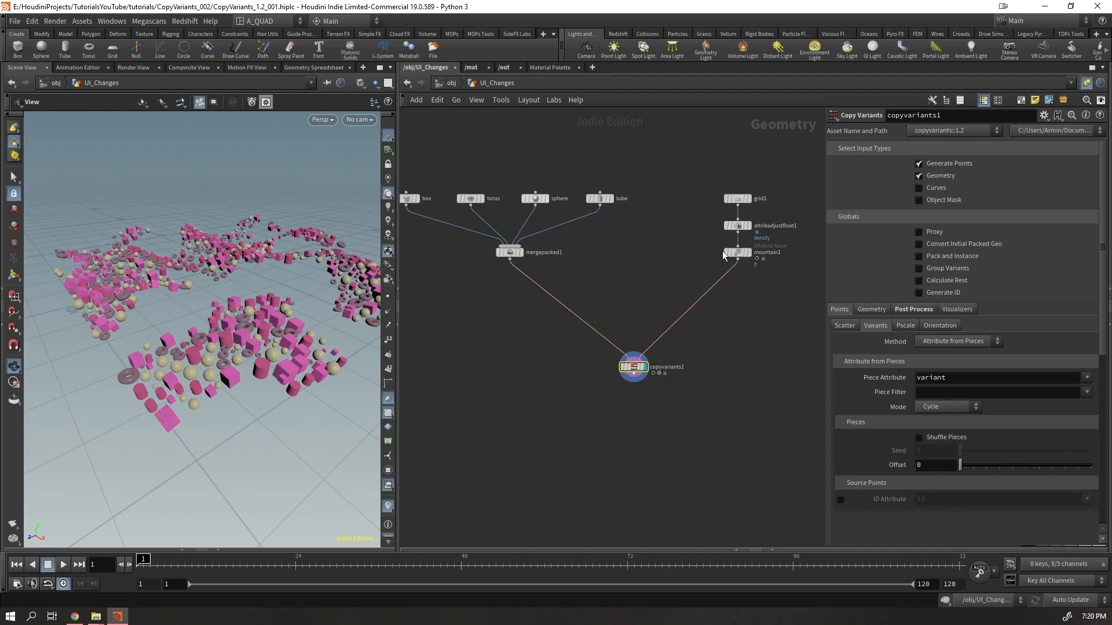
mouse_move(729, 257)
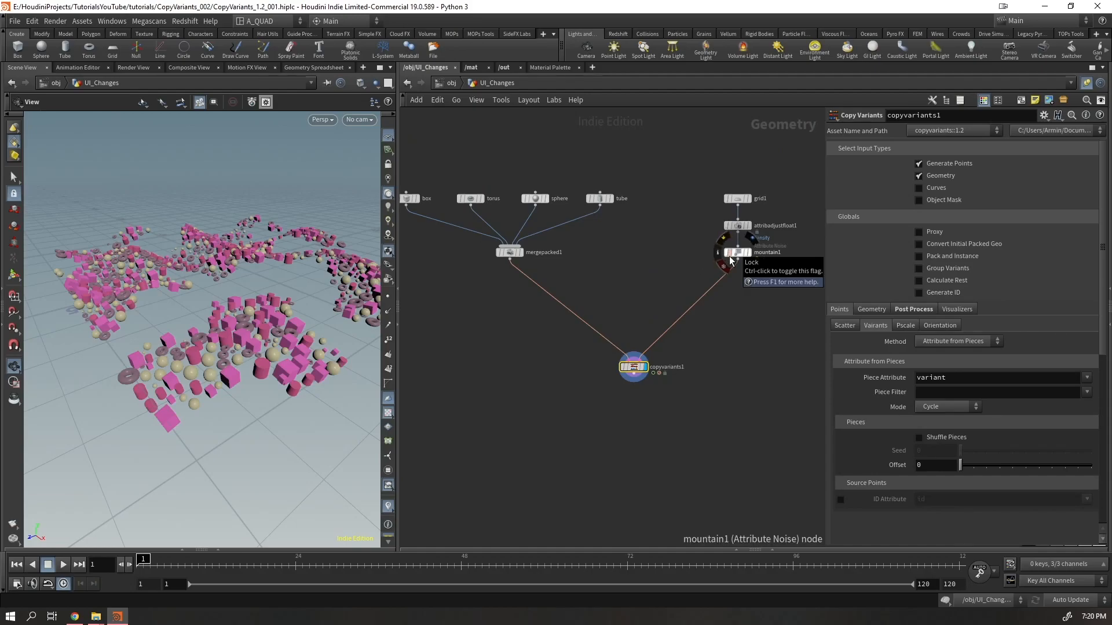
scroll(672, 370, up, 5)
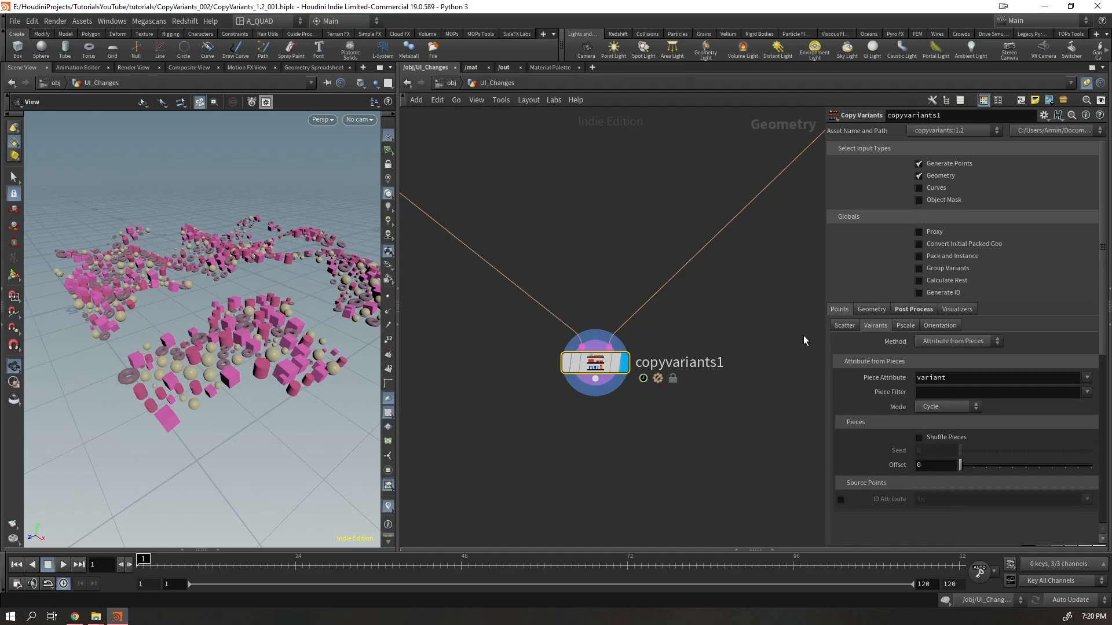
scroll(741, 405, down, 5)
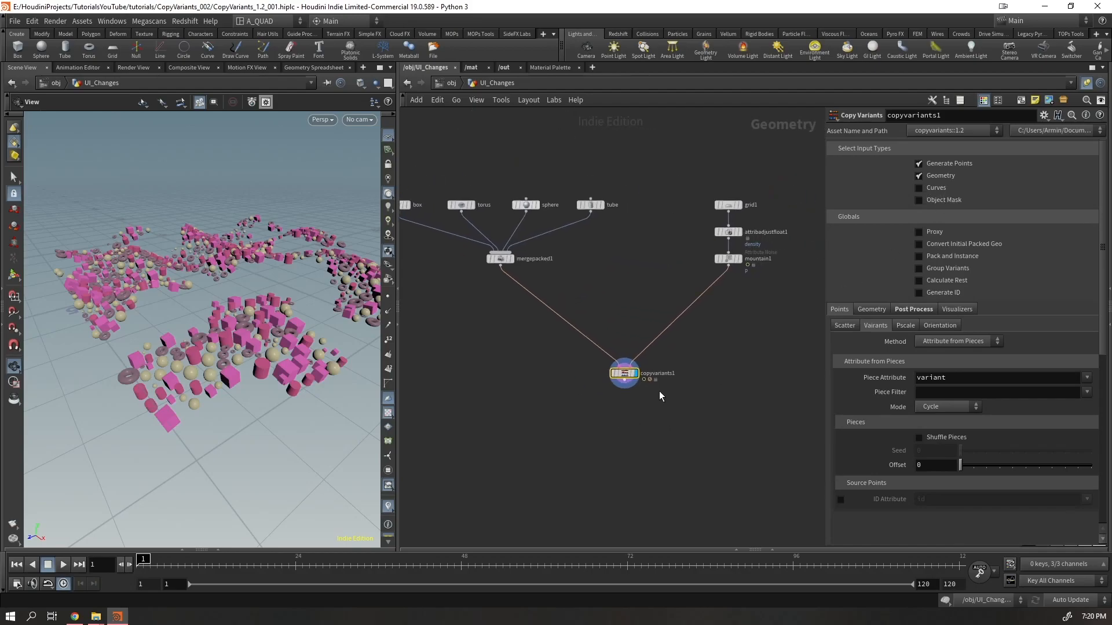
key(Up)
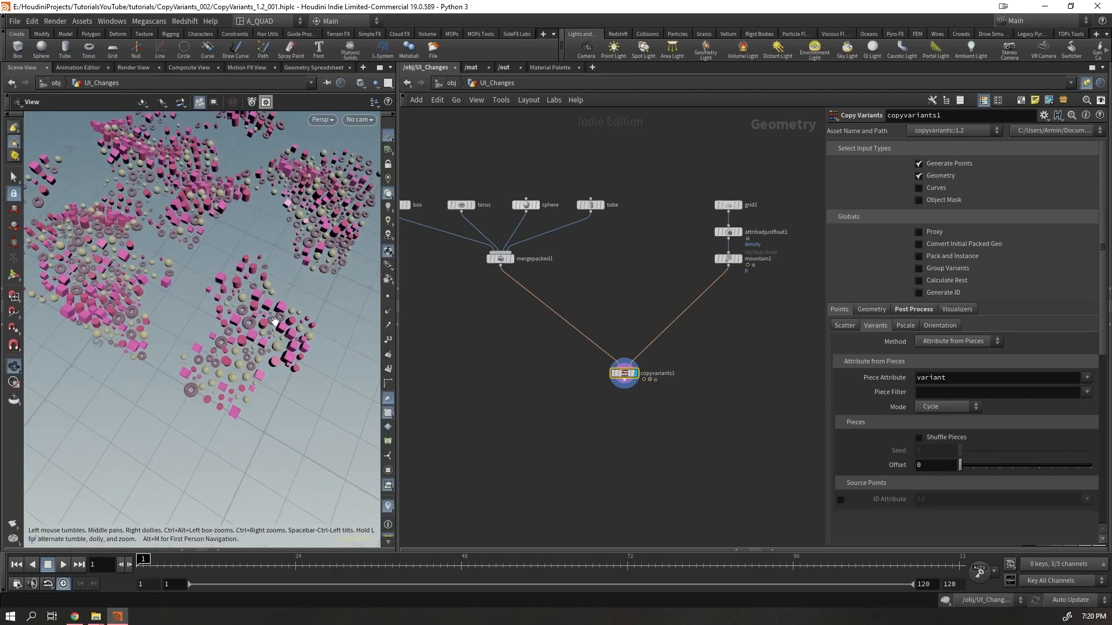
key(Down)
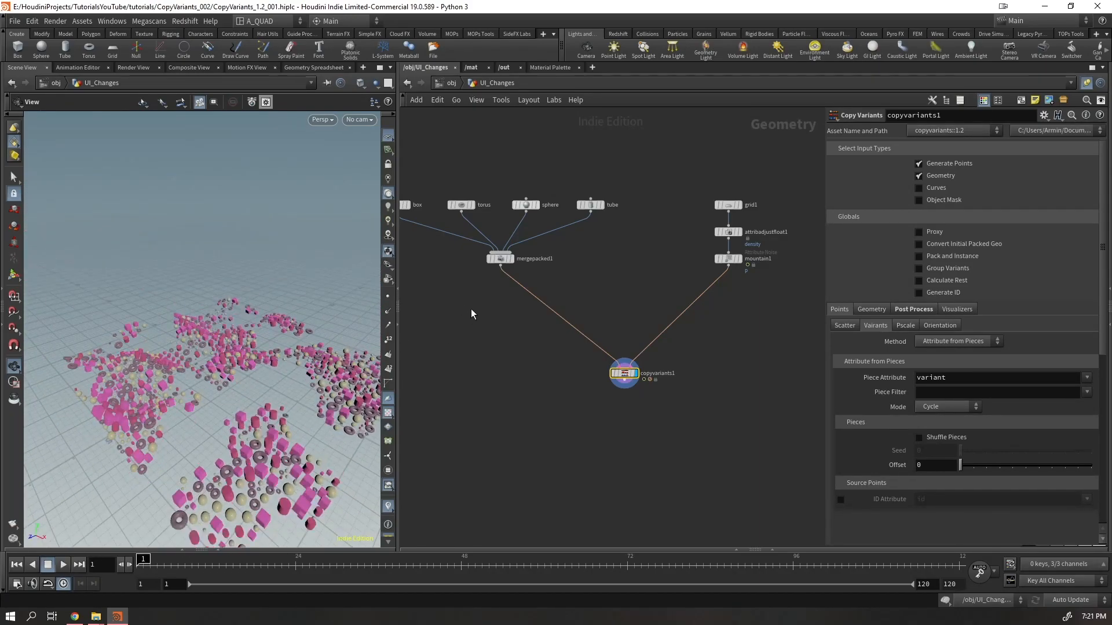
scroll(551, 300, up, 2)
middle_drag(747, 302, 648, 293)
scroll(637, 243, down, 3)
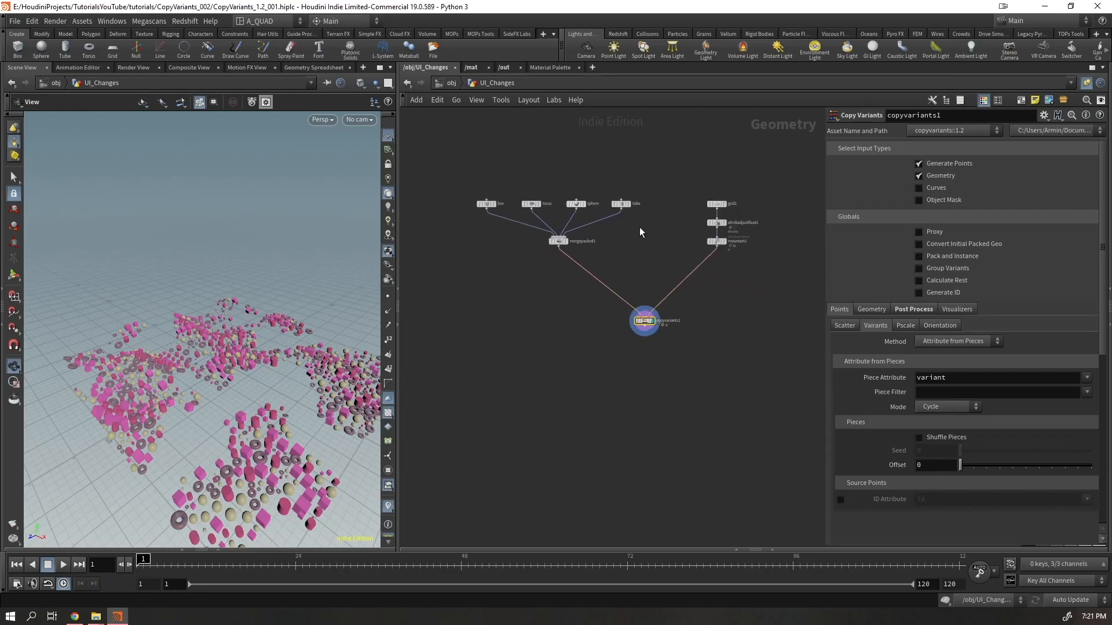
- Reposition the copyvariants1 node below and between mergepacked1 and mountain1
drag(652, 319, 675, 295)
drag(643, 190, 553, 237)
scroll(646, 255, up, 2)
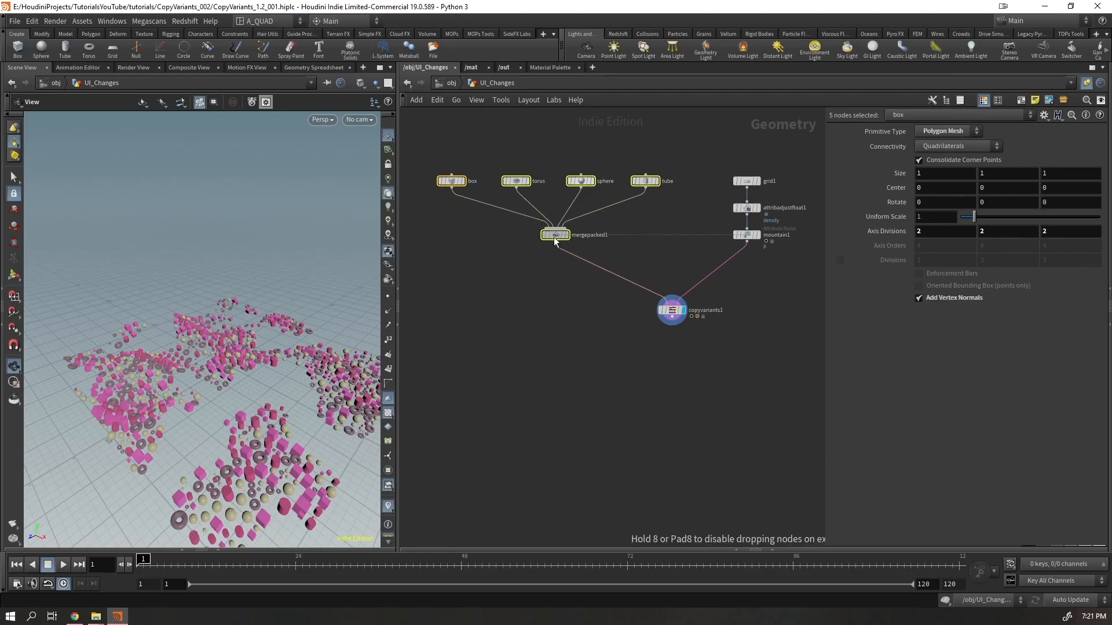
drag(671, 311, 654, 347)
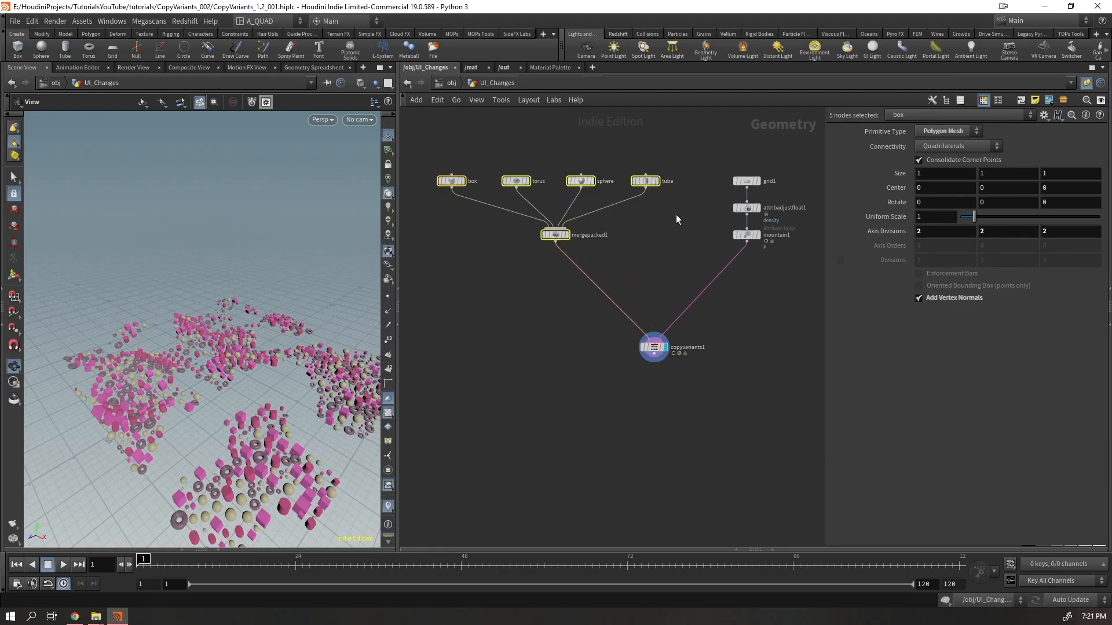
click(685, 243)
drag(667, 154, 405, 197)
click(659, 247)
scroll(661, 255, up, 2)
middle_drag(666, 261, 661, 327)
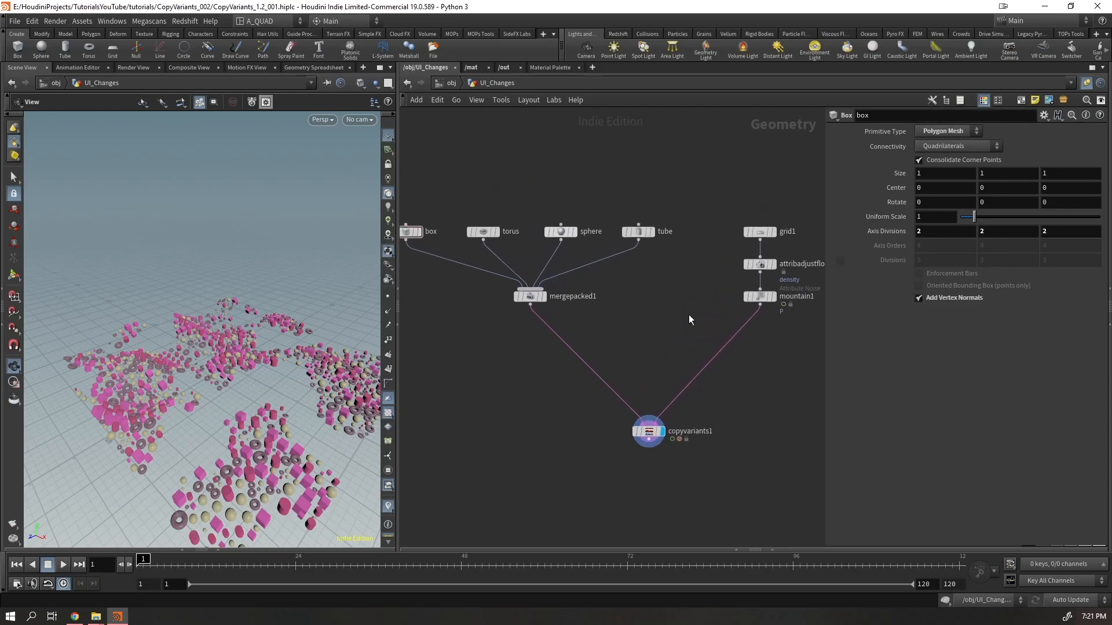
mouse_move(661, 439)
mouse_down()
mouse_move(656, 396)
mouse_move(656, 416)
mouse_move(668, 419)
mouse_up()
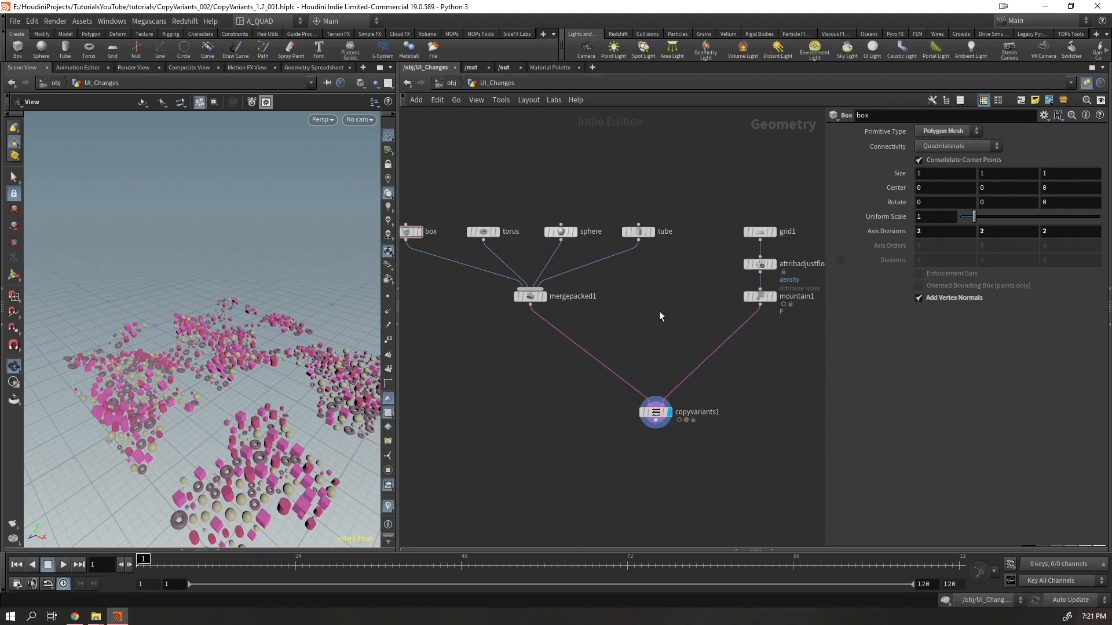
- Enable Curves as an input type on copyvariants1 and show its curve settings with the Input Curve parameter
click(656, 412)
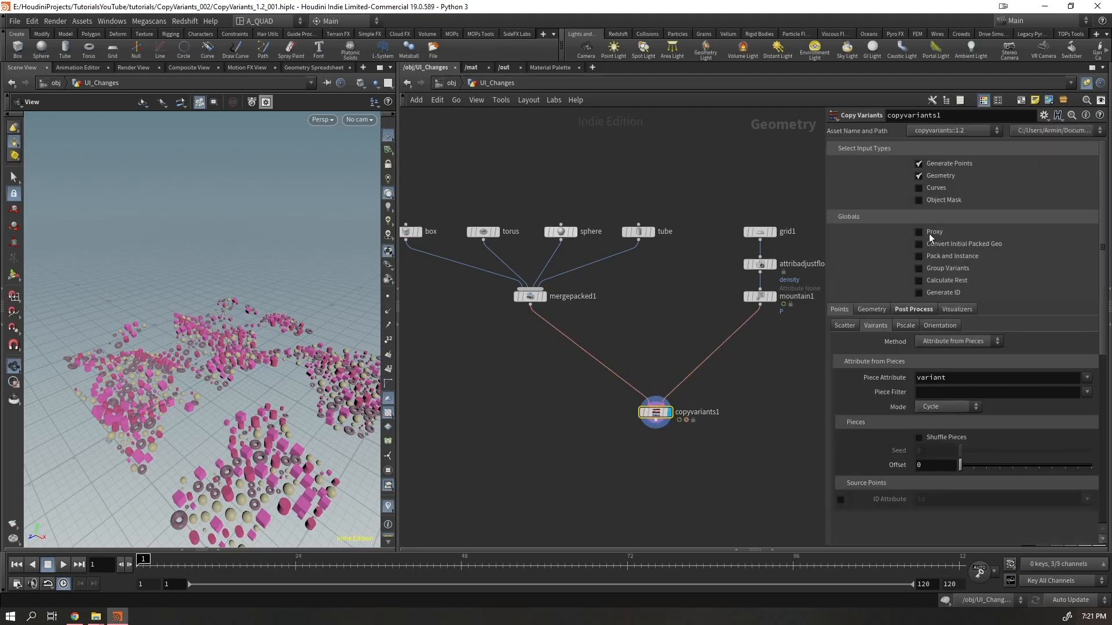
click(931, 193)
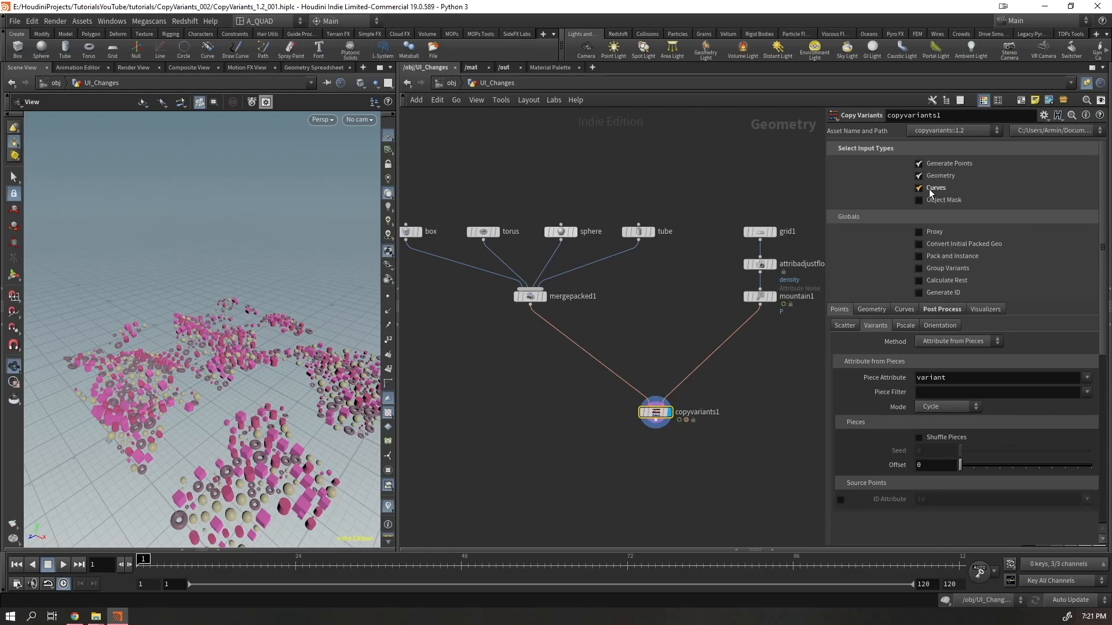
click(906, 310)
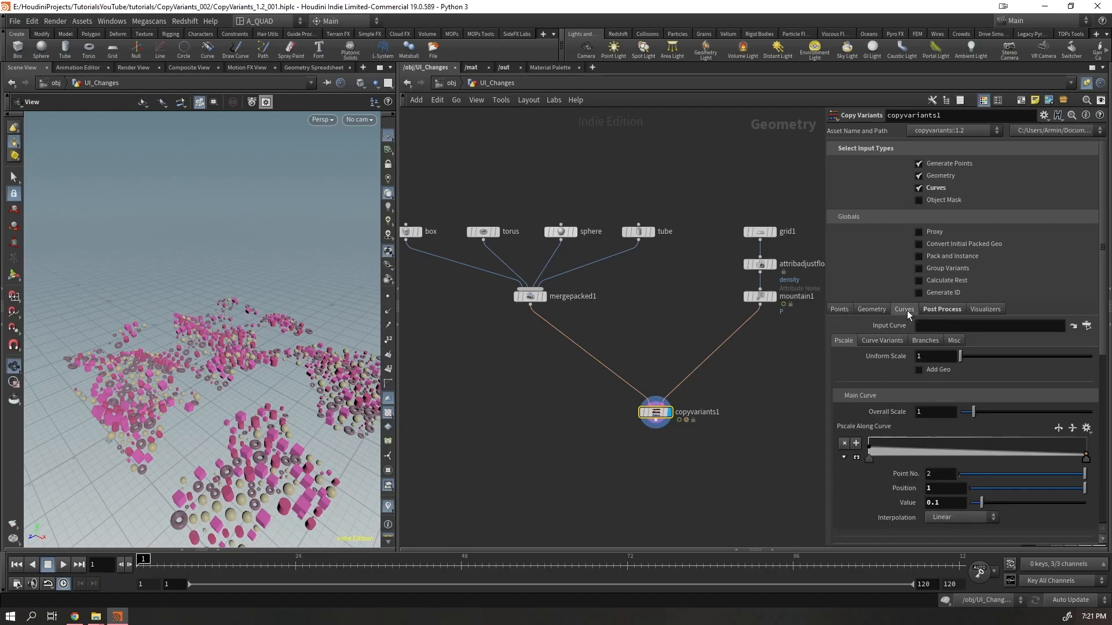
scroll(912, 364, down, 2)
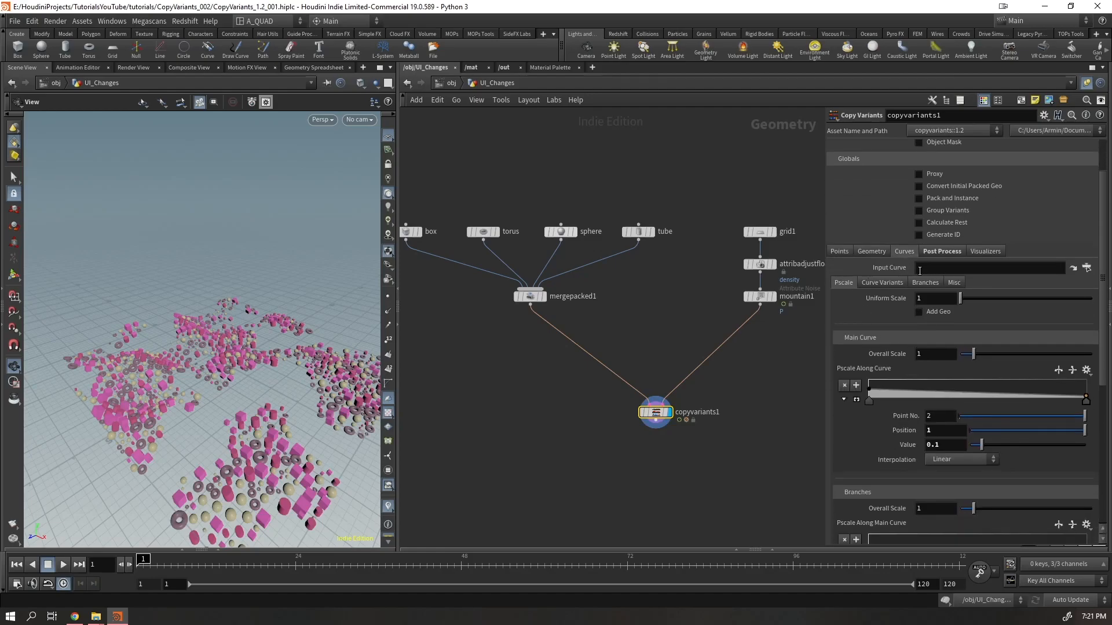
click(994, 274)
mouse_move(658, 414)
scroll(663, 412, up, 3)
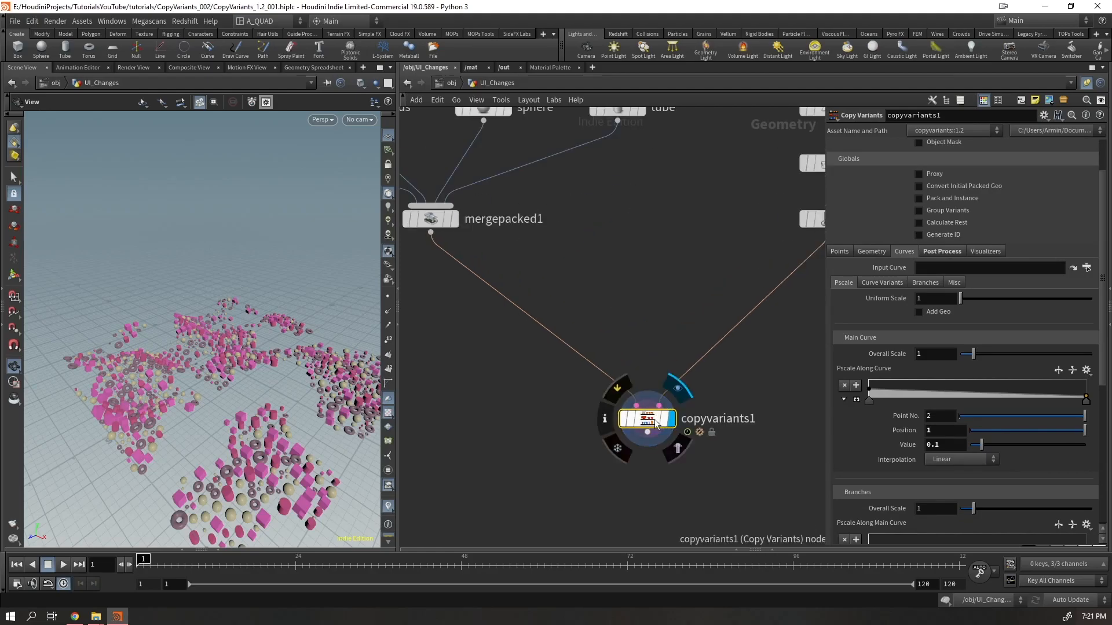
- Add a Line node above copyvariants1 in the network
click(942, 268)
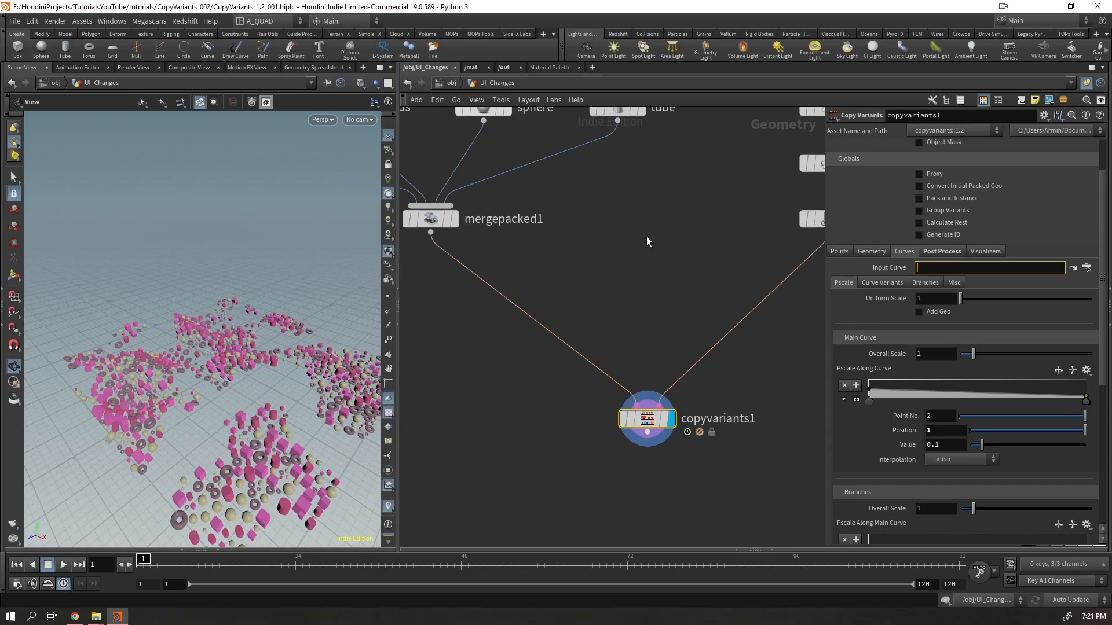
key(Tab)
text(line)
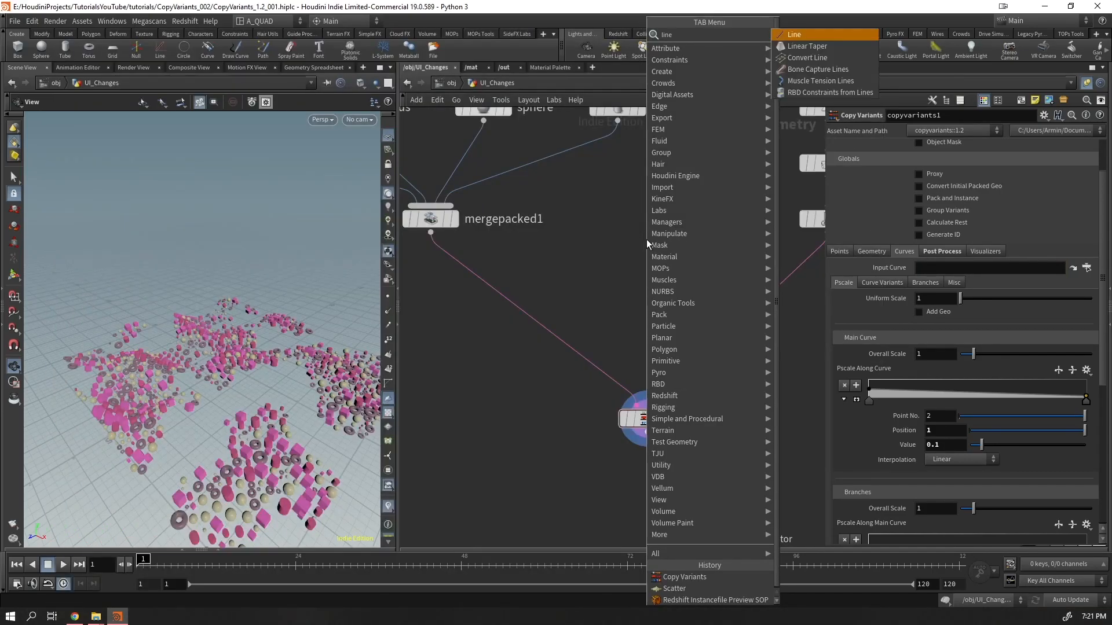
key(Return)
click(646, 240)
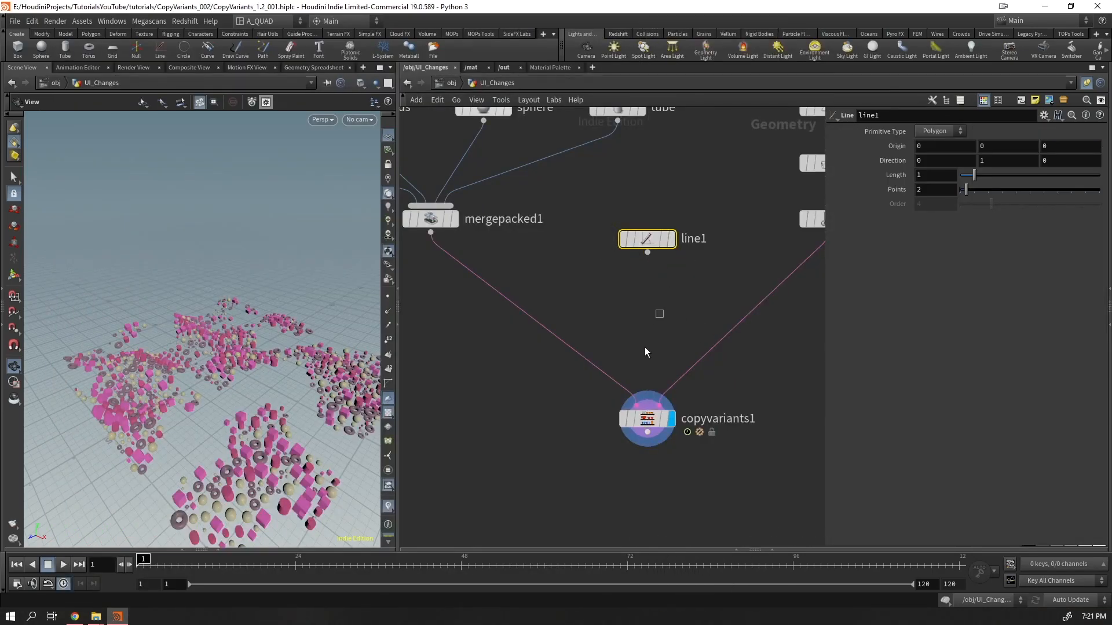
- Set the Input Curve of copyvariants1 to ../line1 and look closer at the scattered curves
click(647, 418)
drag(625, 256, 937, 269)
drag(266, 348, 249, 371)
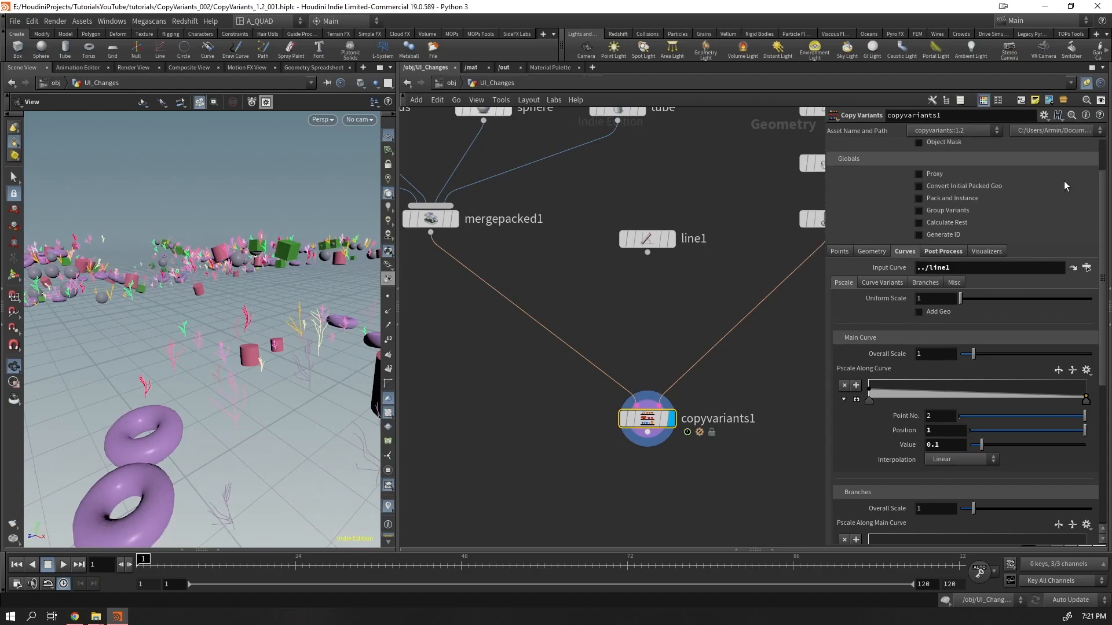
- Turn off the Geometry input type on copyvariants1, leaving Generate Points and Curves enabled
scroll(1096, 276, up, 3)
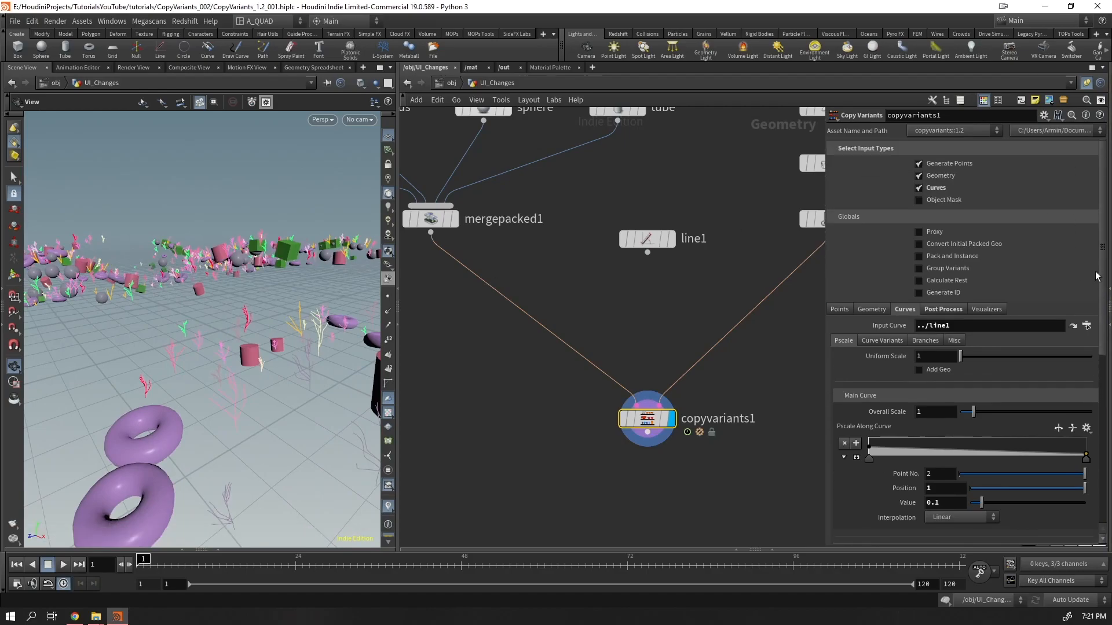
click(919, 176)
drag(215, 239, 213, 203)
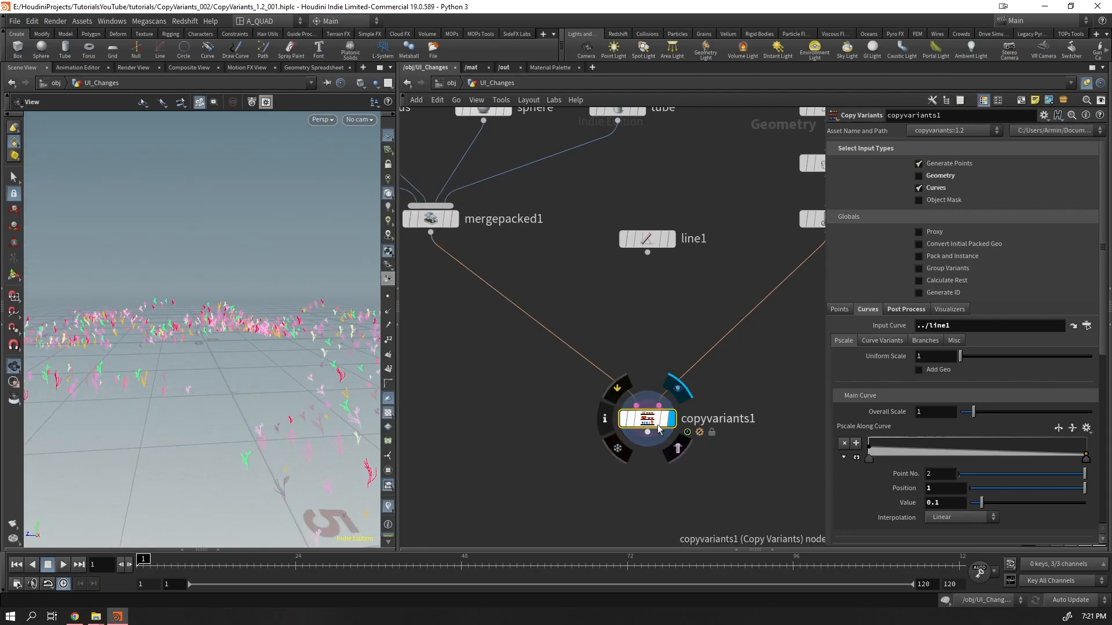
- Play the timeline to check the scattered curves in motion and return to frame 1
key(Up)
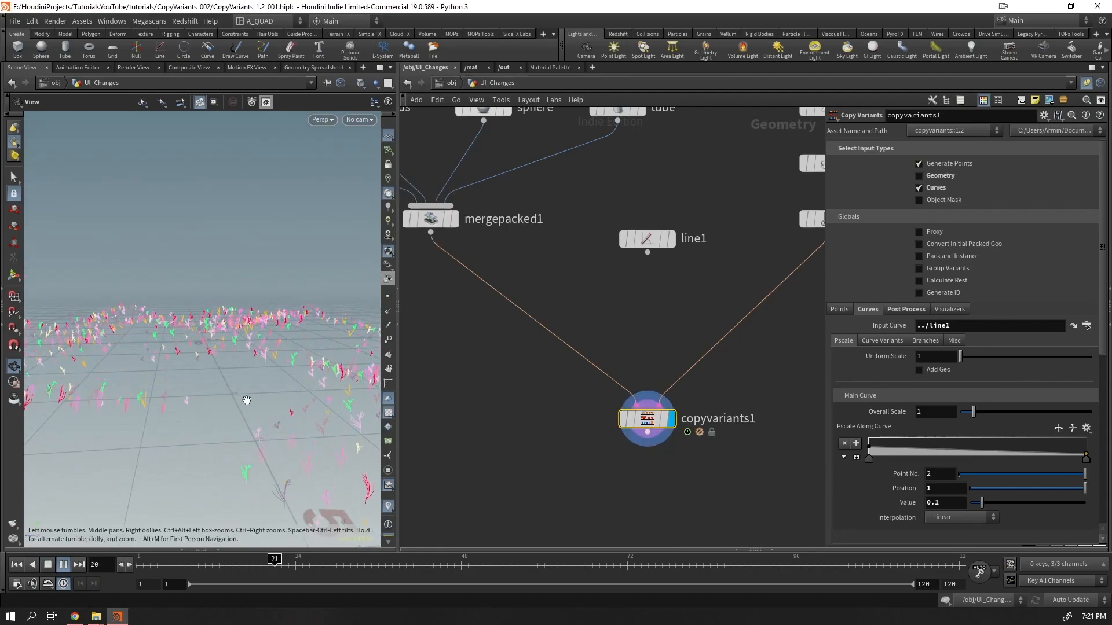
key(ctrl+Up)
middle_drag(792, 373, 586, 479)
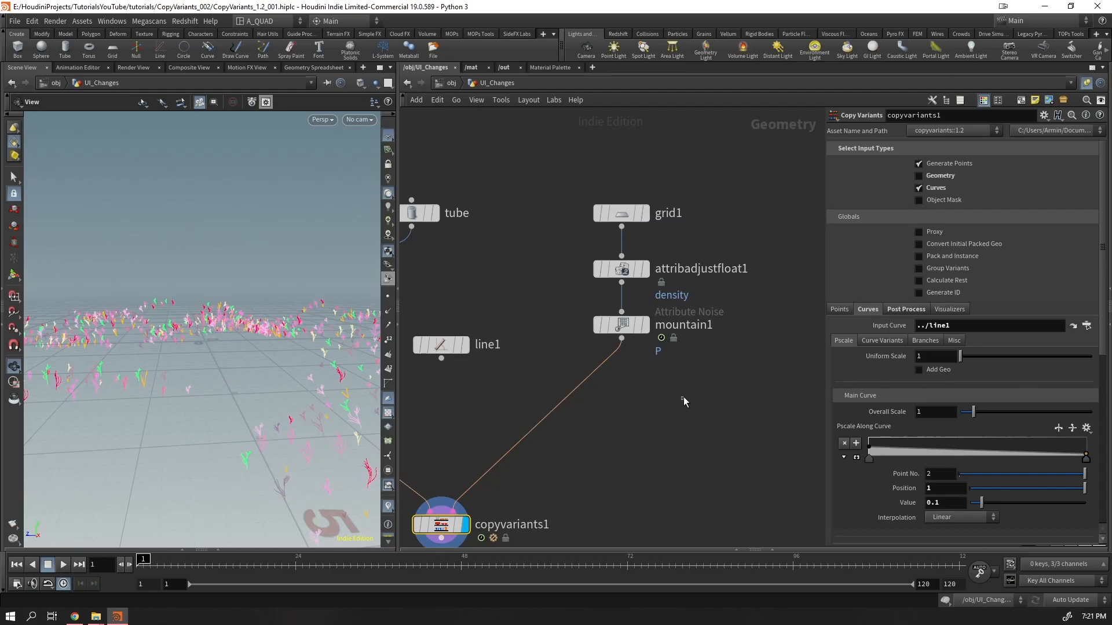
- Turn off Animate Noise on mountain1 and play the timeline to check the curves on the static surface
click(634, 328)
click(951, 456)
key(Up)
drag(253, 405, 280, 415)
key(ctrl+Up)
right_drag(280, 415, 494, 133)
key(Up)
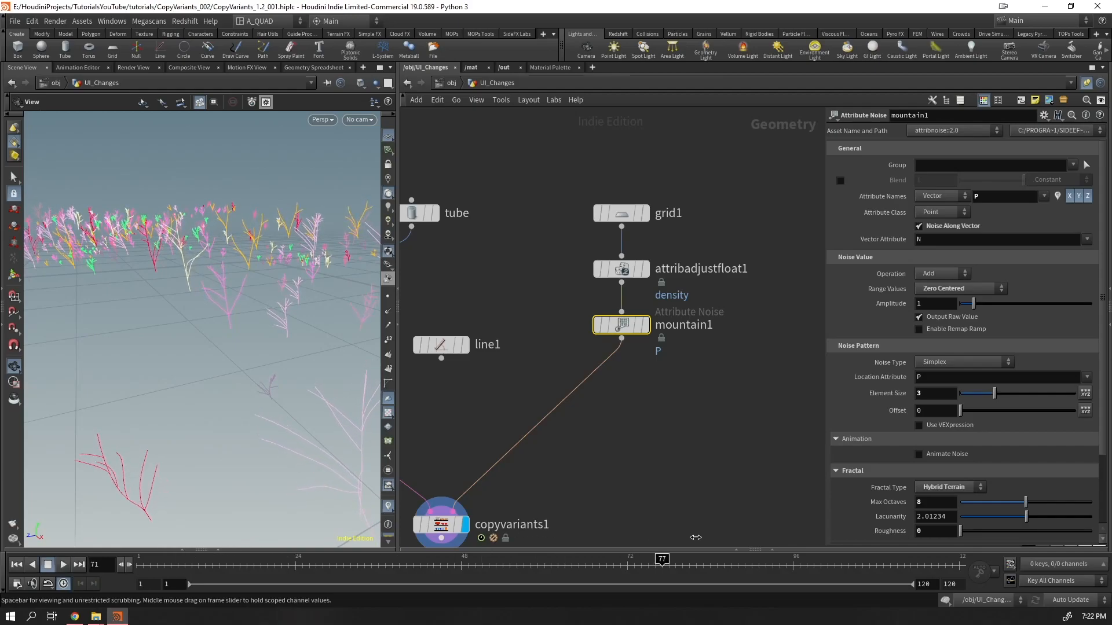
- Review the variant settings for points and the curve settings of copyvariants1
click(441, 525)
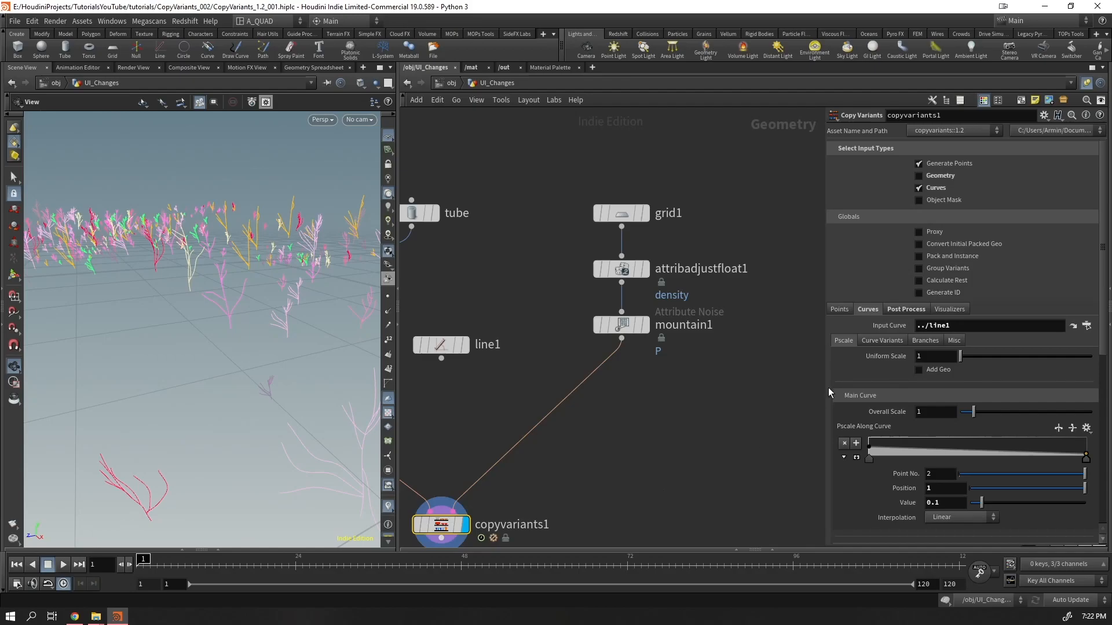
click(838, 313)
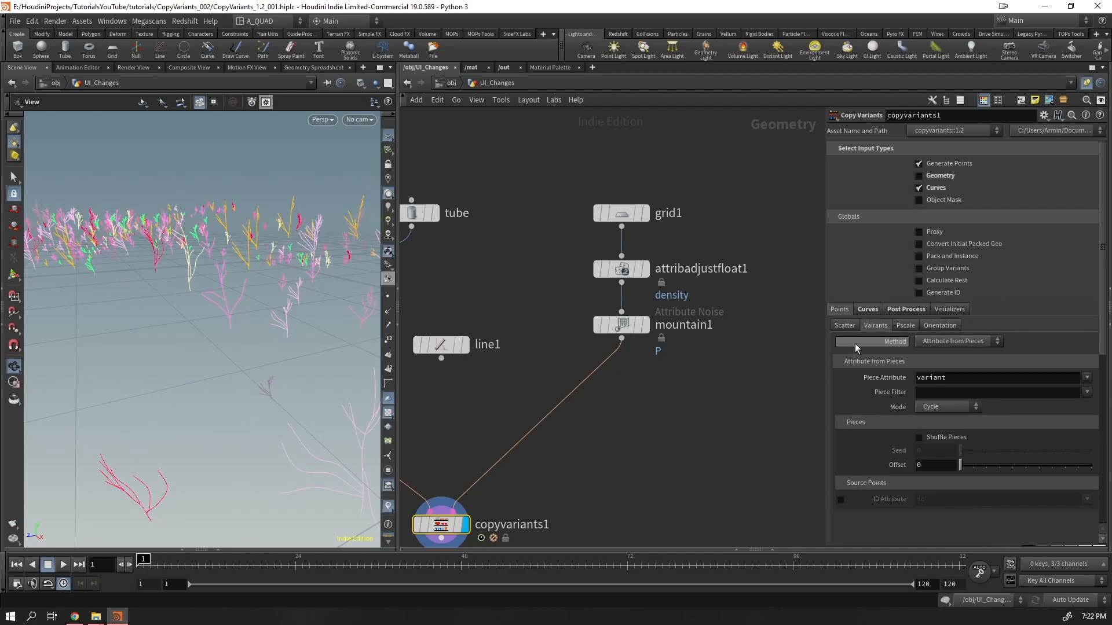
click(866, 310)
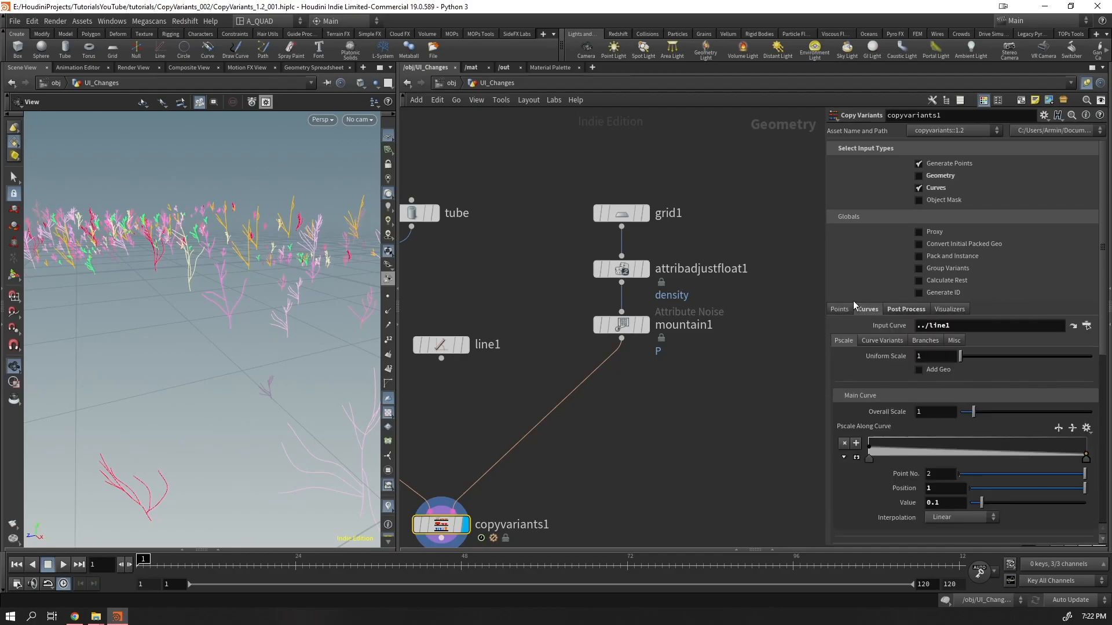
- Look through the internal node network of copyvariants1 and return to the UI_Changes network
key(Return)
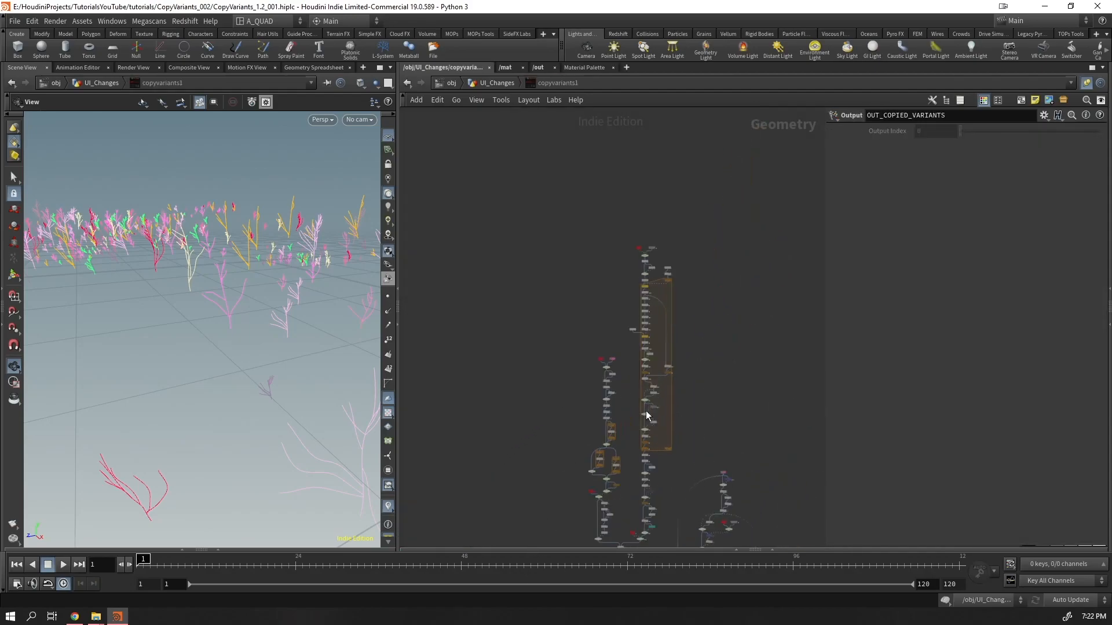
drag(632, 125, 578, 490)
drag(544, 235, 474, 494)
click(519, 429)
drag(655, 122, 613, 117)
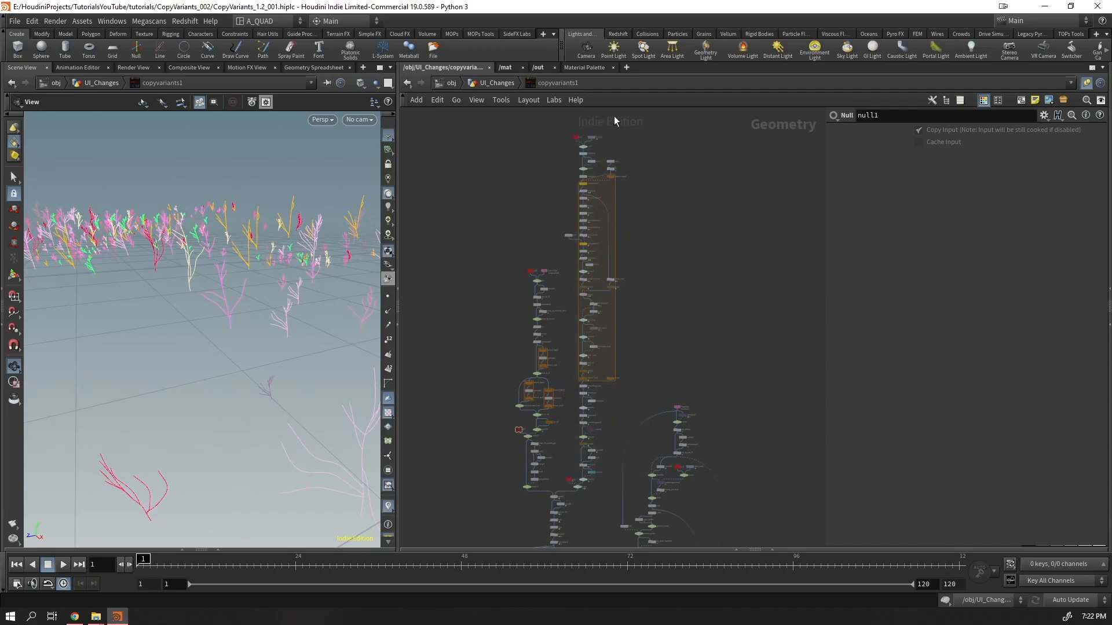
click(505, 82)
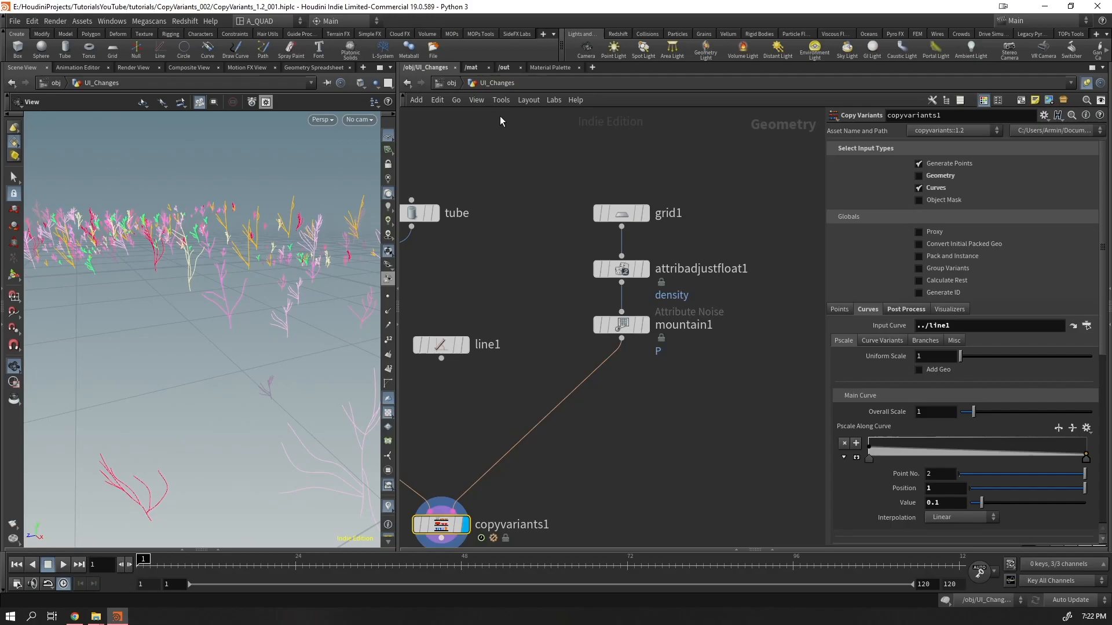
- Switch to Chrome, open YouTube in a new tab and look through the Simple and Procedural channel's uploads
click(79, 617)
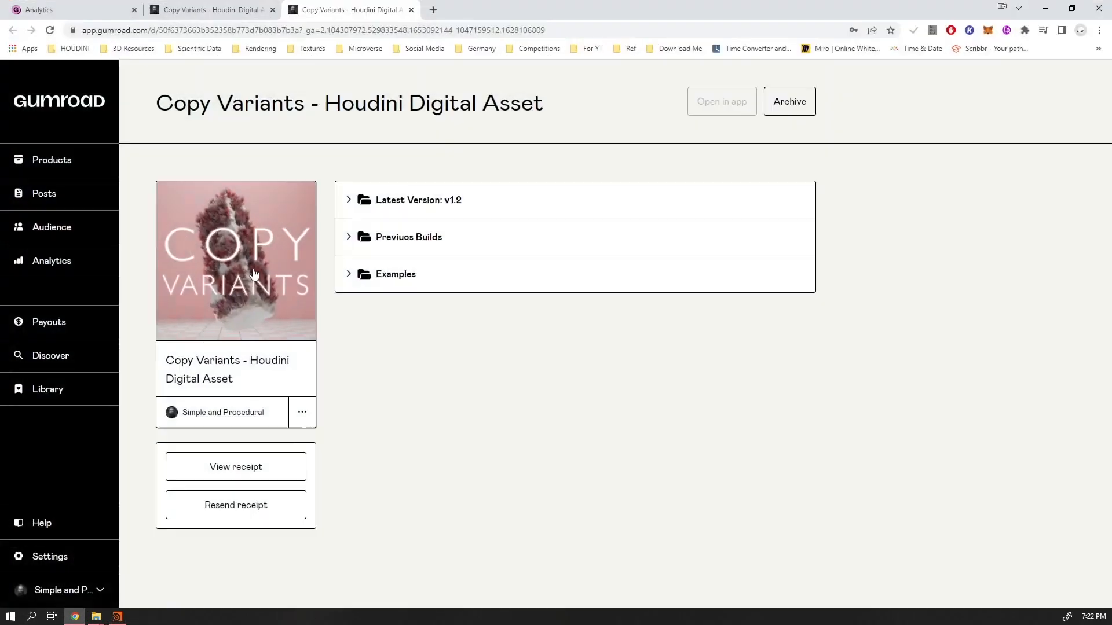
click(433, 10)
click(441, 296)
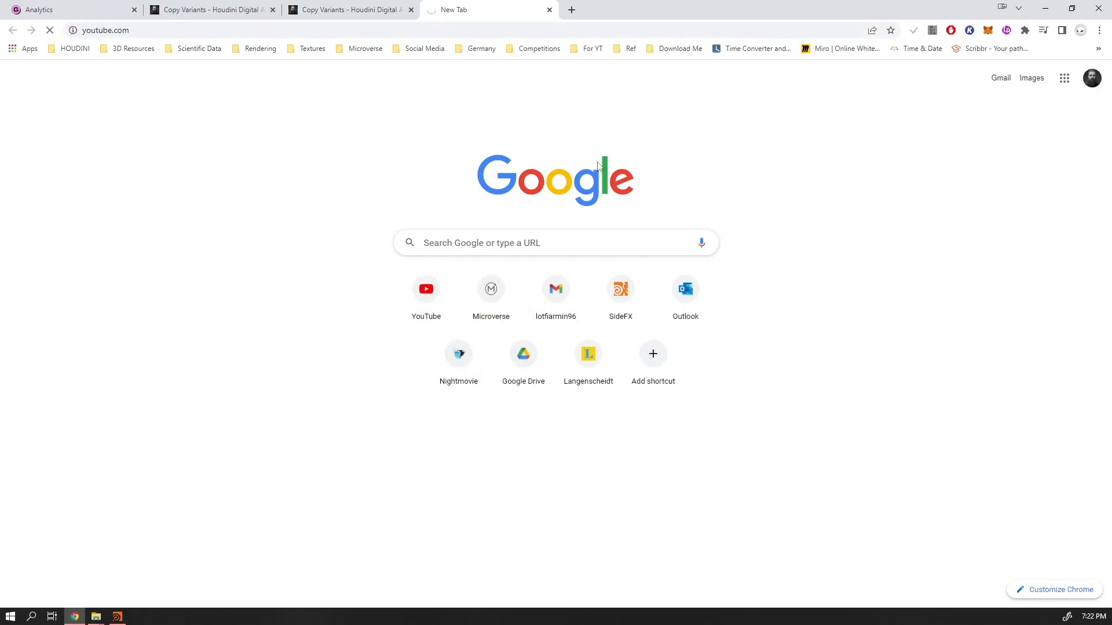
click(1002, 7)
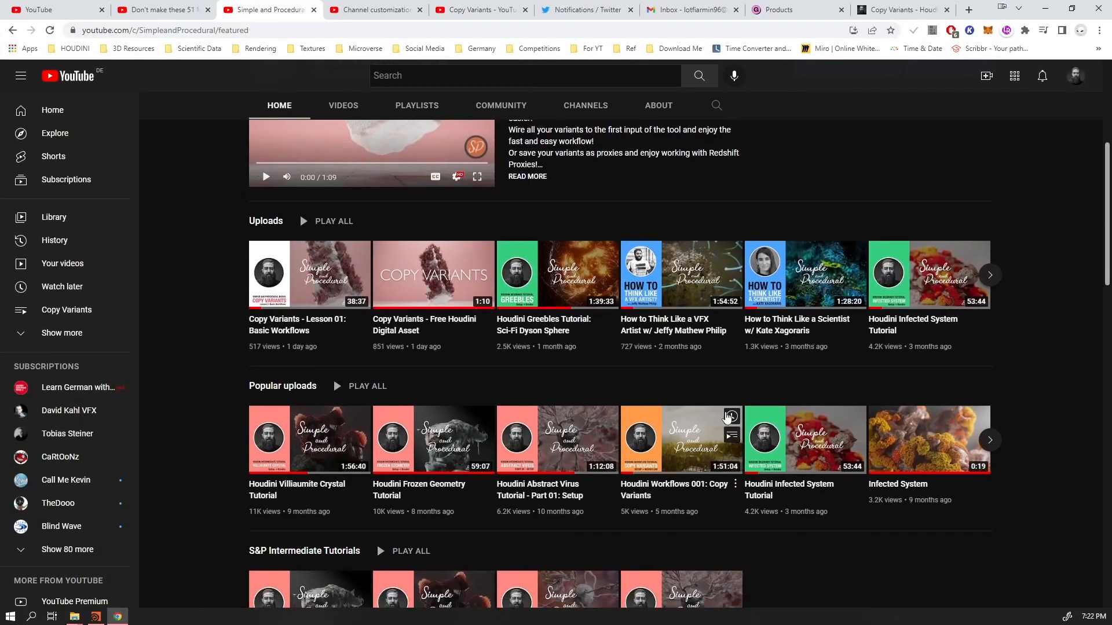
scroll(681, 350, down, 3)
scroll(681, 350, up, 3)
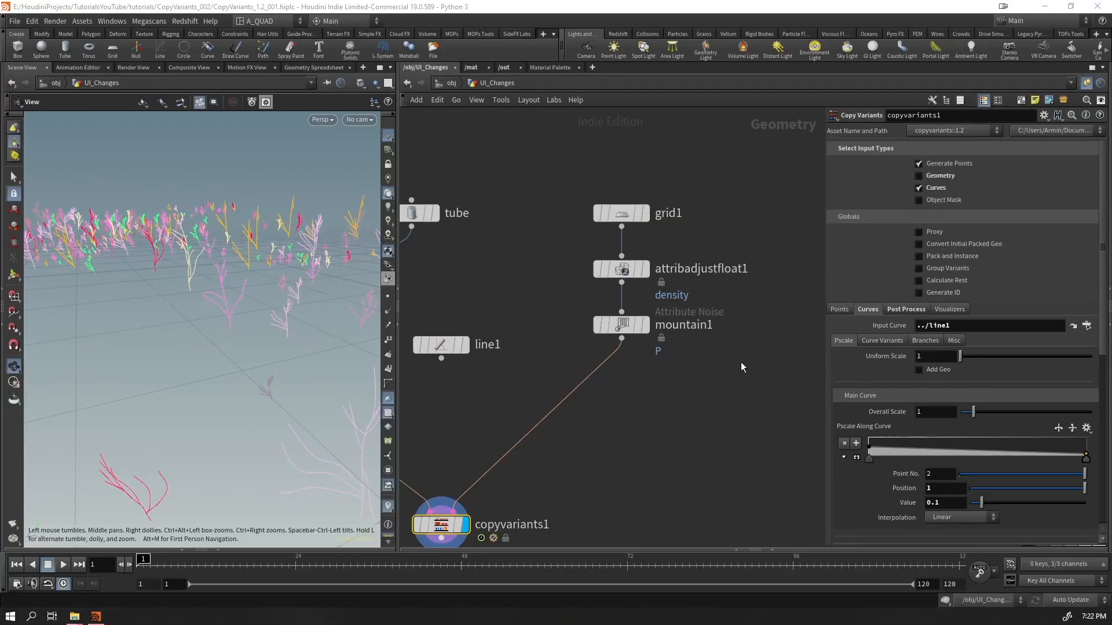
- Back in Houdini, set the scatter Force Total Count of copyvariants1 to 3000 and check the denser curves in motion
middle_drag(634, 438, 732, 355)
drag(317, 327, 273, 304)
click(839, 309)
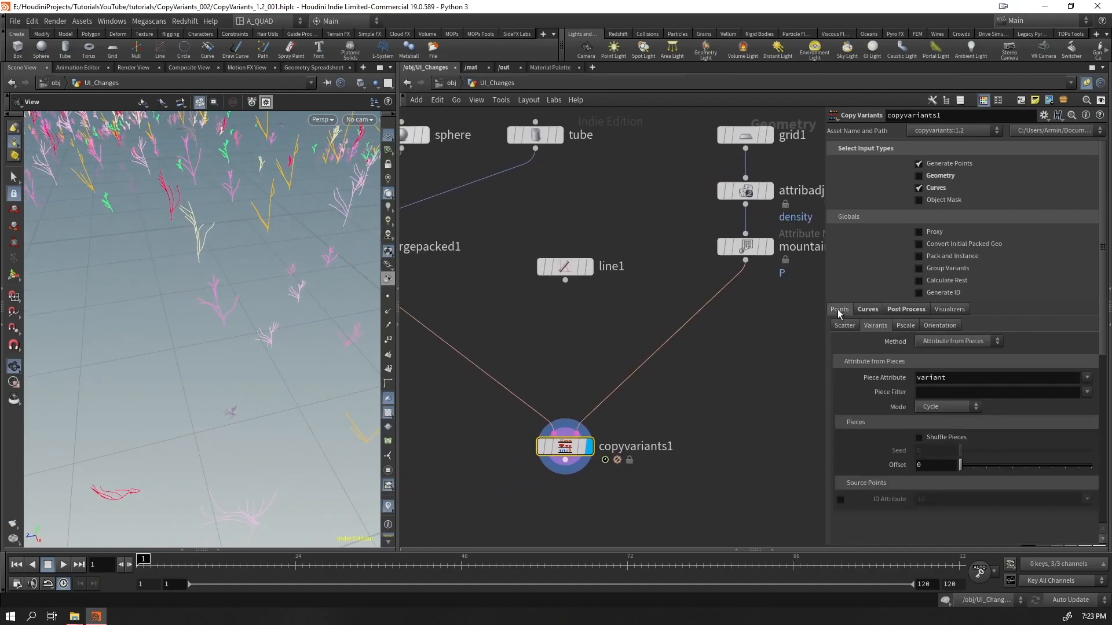
click(843, 327)
click(920, 370)
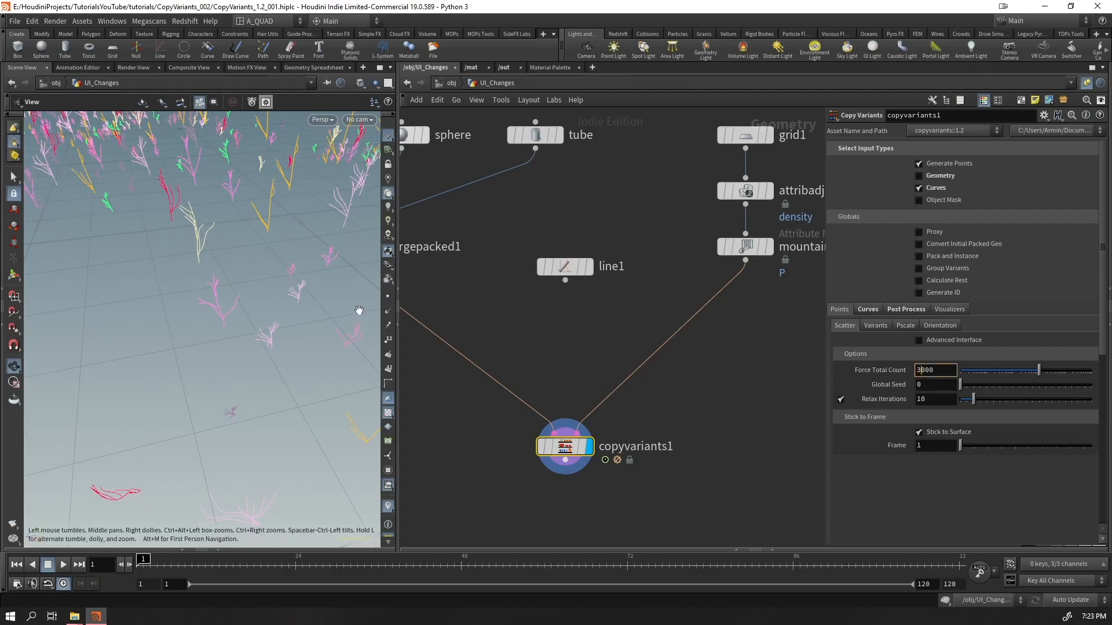
key(Return)
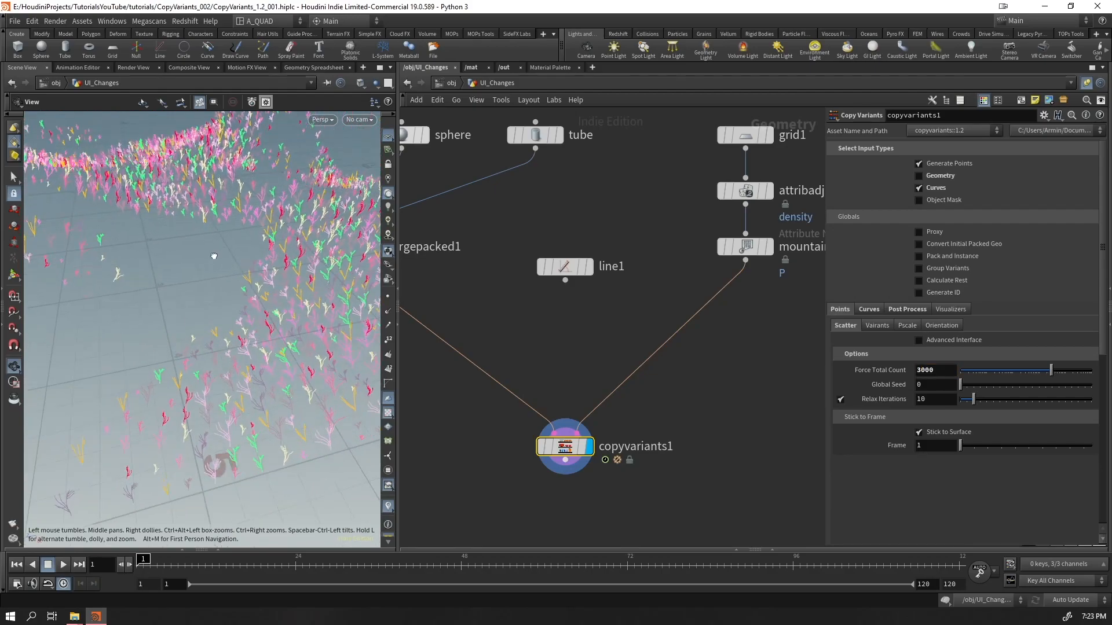
drag(221, 304, 248, 365)
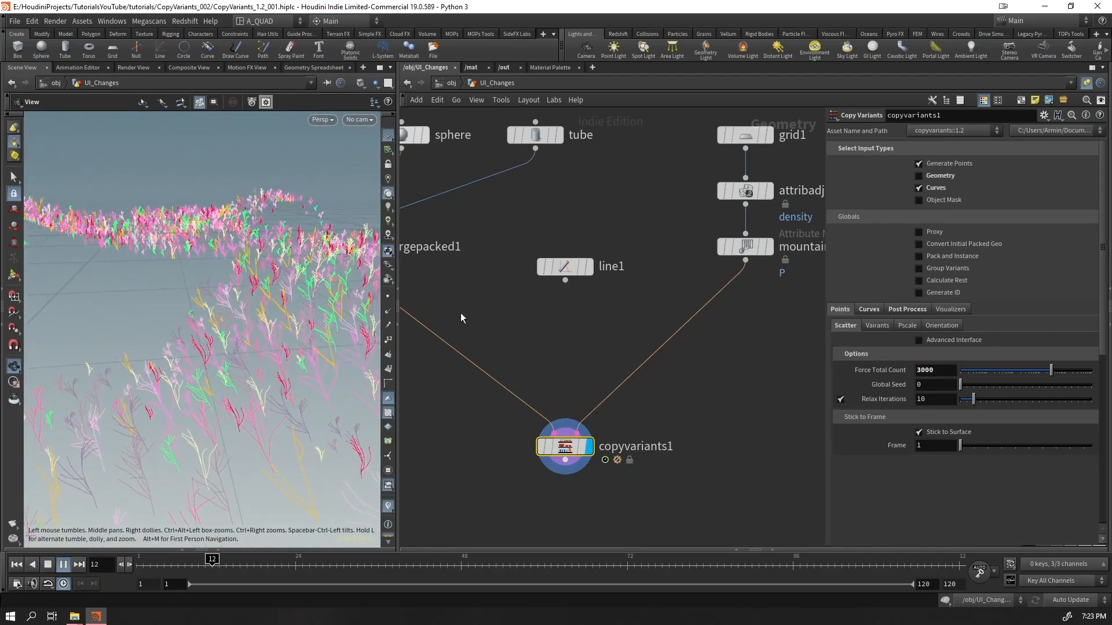
- Set the Scale of the curve variants to about 2.21, after trying about 5.62, and save the scene
click(870, 313)
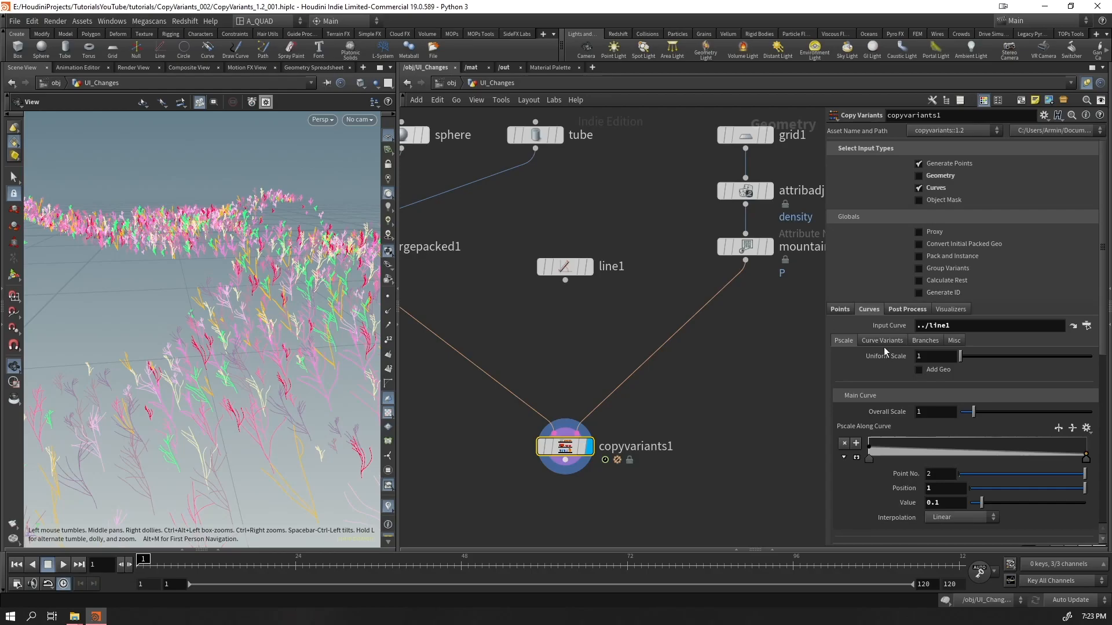
click(876, 341)
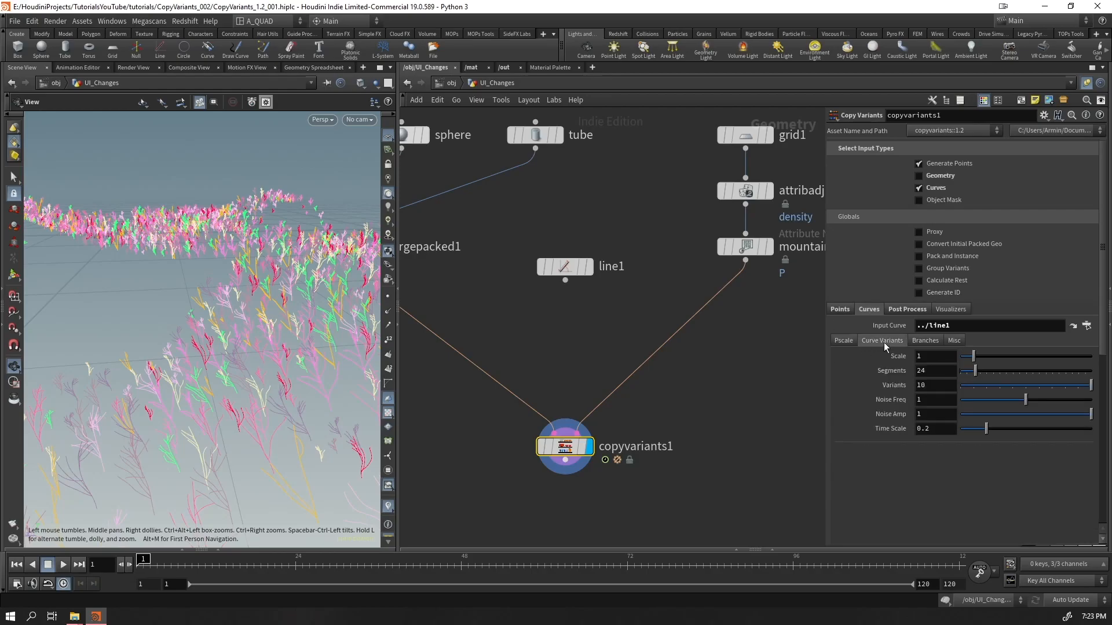
mouse_move(1091, 385)
mouse_down()
mouse_move(930, 395)
mouse_move(1100, 402)
mouse_up()
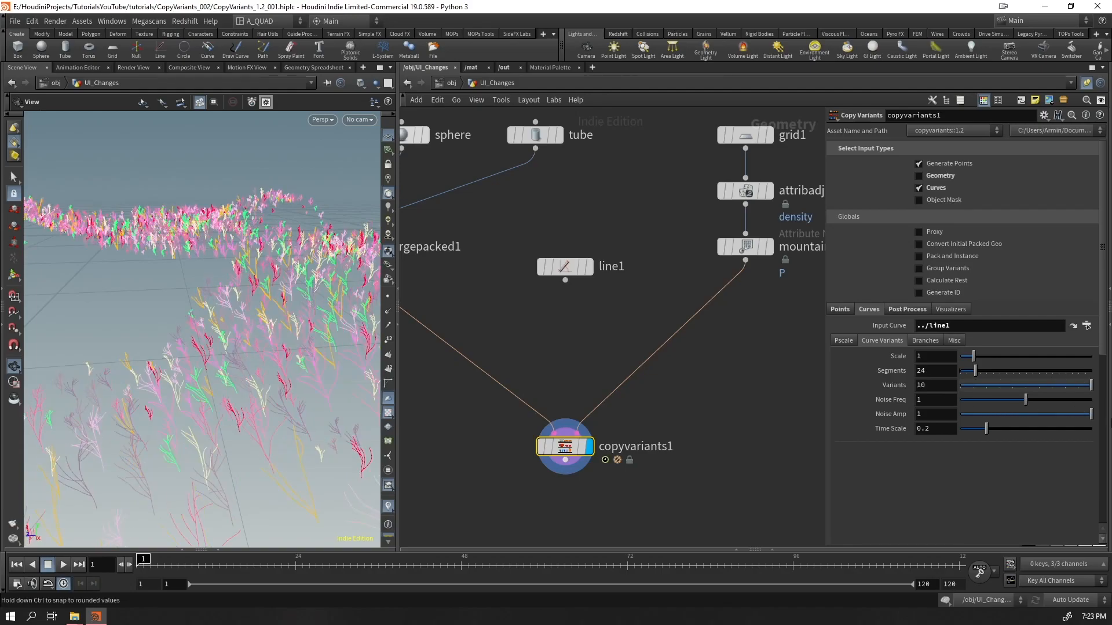
drag(972, 359, 1036, 362)
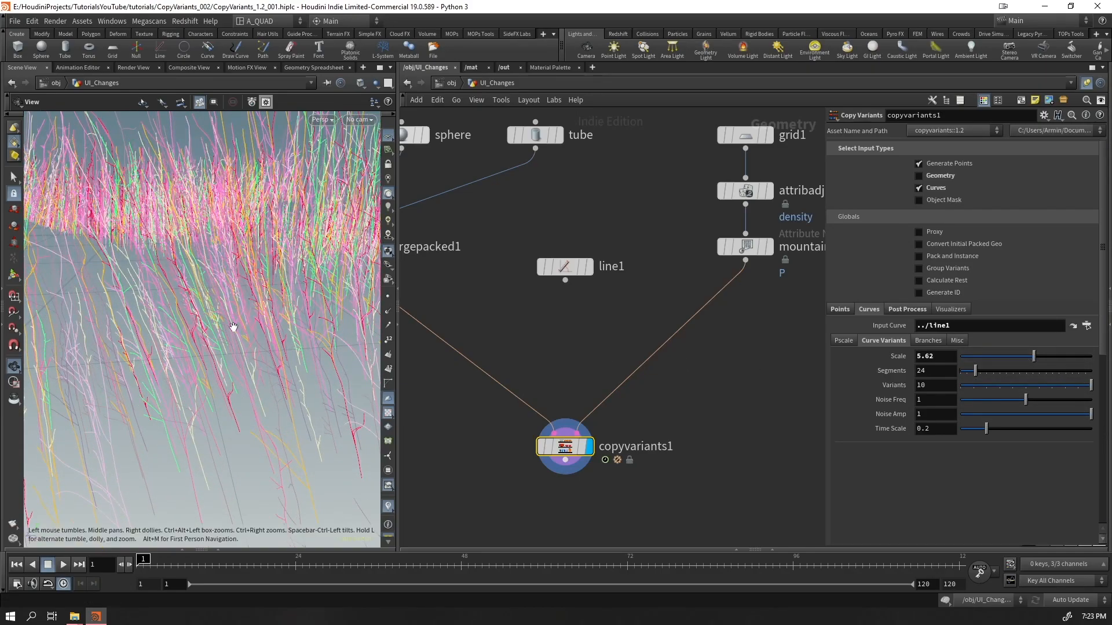
scroll(174, 347, down, 5)
scroll(263, 257, up, 3)
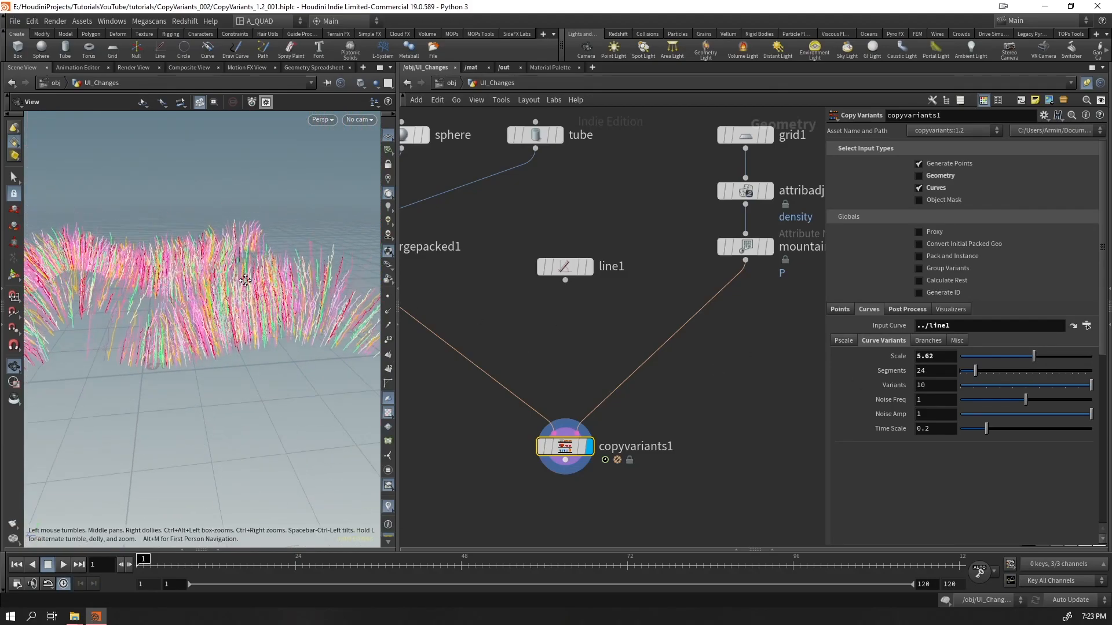
drag(1010, 356, 988, 357)
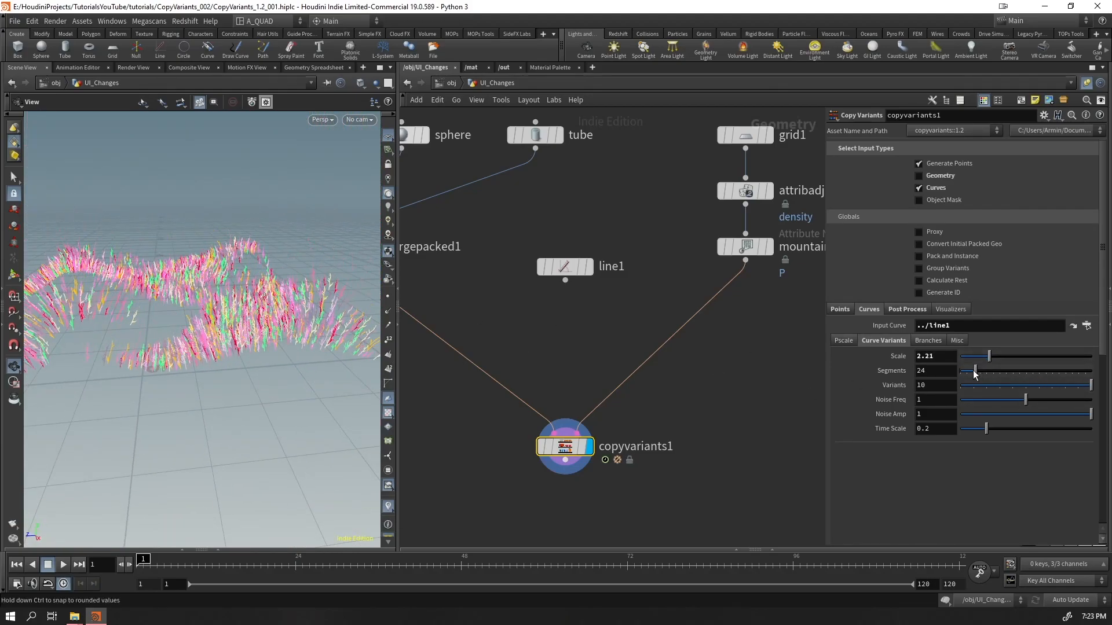
key(ctrl+s)
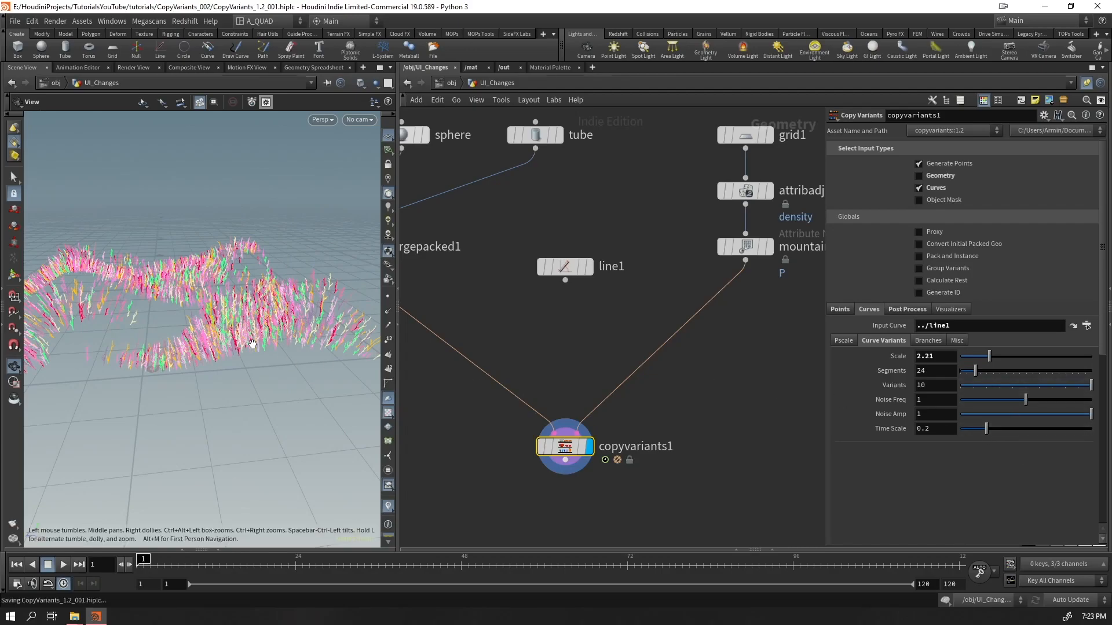
- Play the timeline, try the curve variants' Time Scale at the slider's maximum, and undo the change
scroll(256, 342, up, 5)
key(Up)
scroll(284, 343, down, 5)
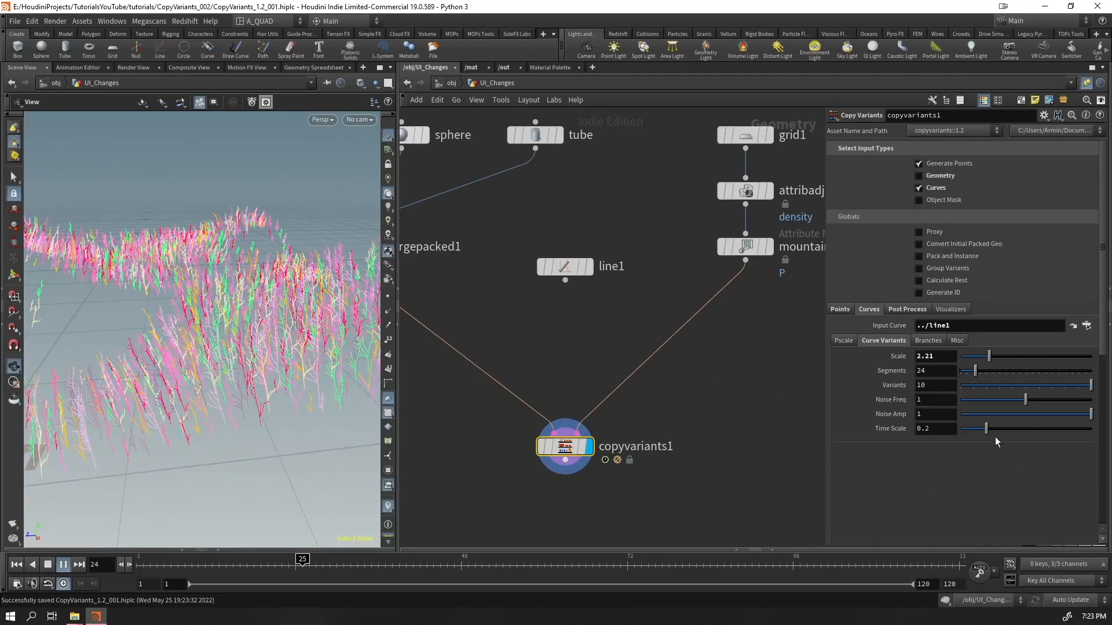
drag(987, 428, 1091, 429)
key(ctrl+z)
key(Down)
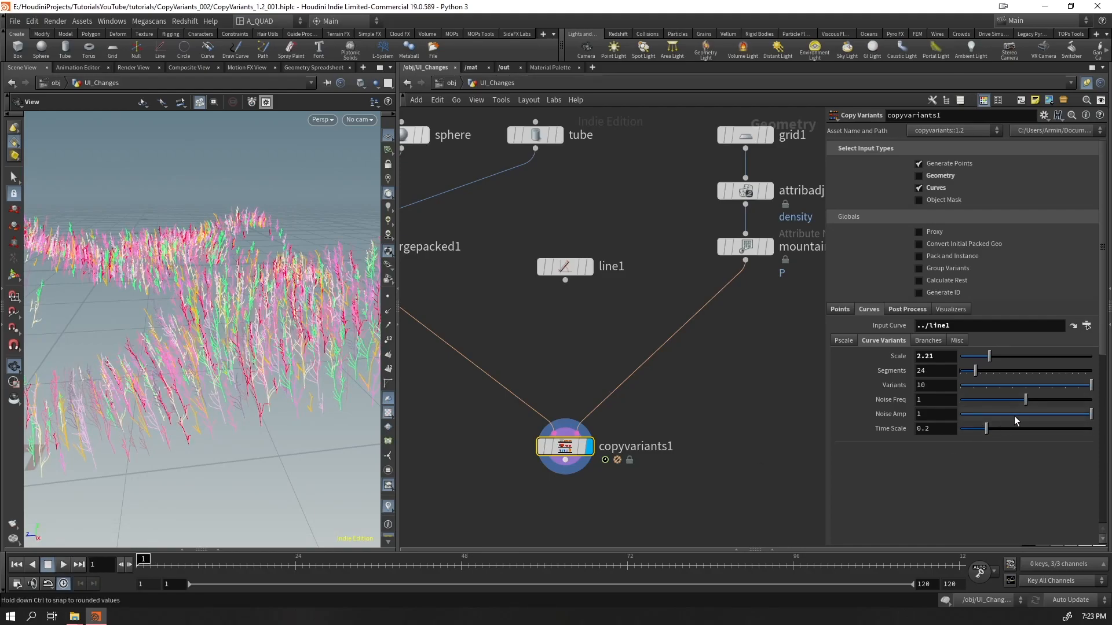
- Try a Noise Freq of 2 and a Noise Amp of 5 on the curve variants, undoing both changes
drag(1026, 400, 1091, 400)
key(ctrl+z)
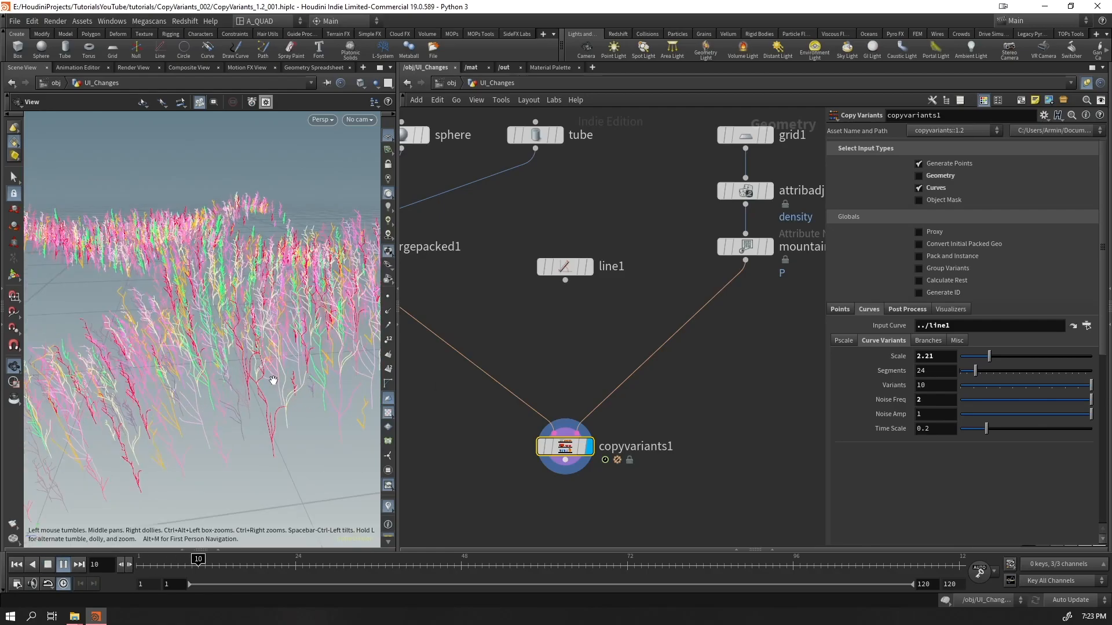
click(936, 414)
text(5)
key(Return)
key(ctrl+z)
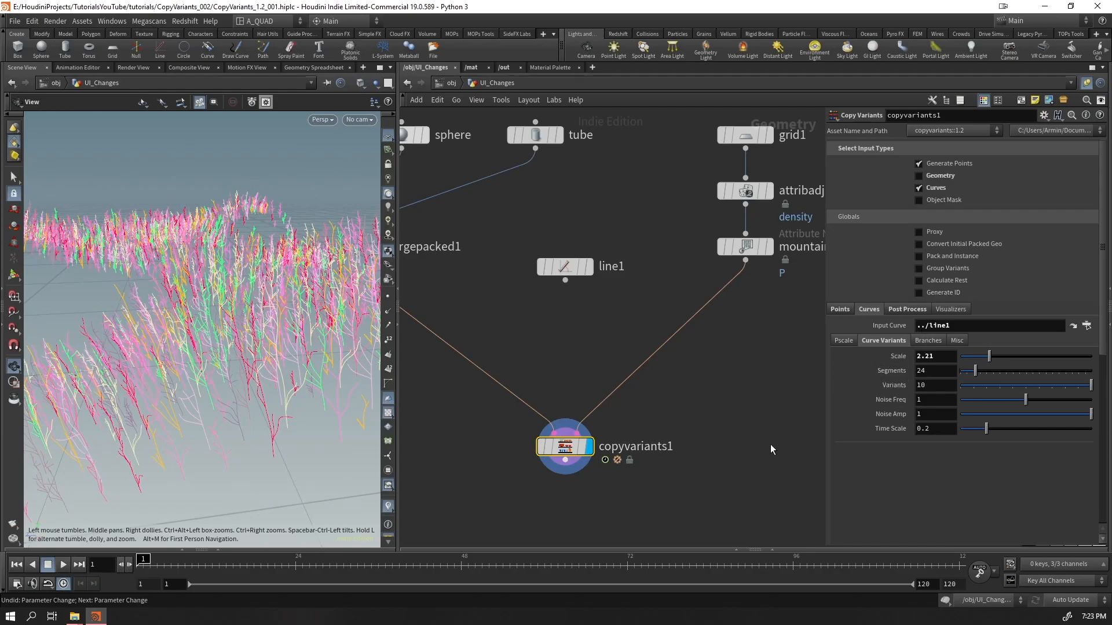
- Set the Branch Length of the curve branches to about 1.86 and look at the scattered curves from a lower angle
click(925, 343)
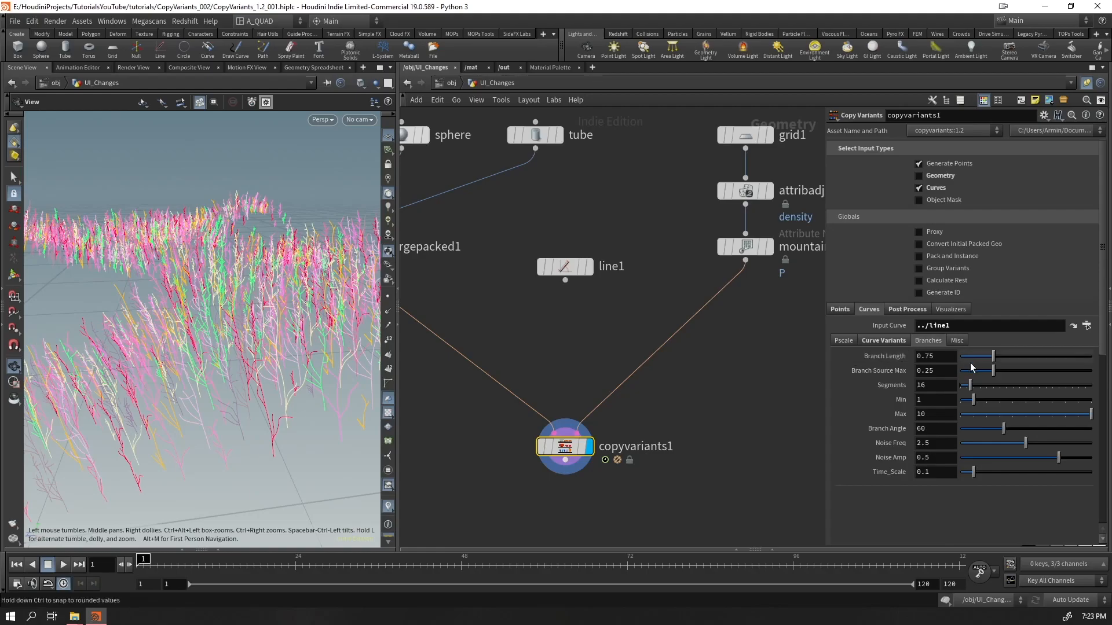
drag(994, 358, 1041, 356)
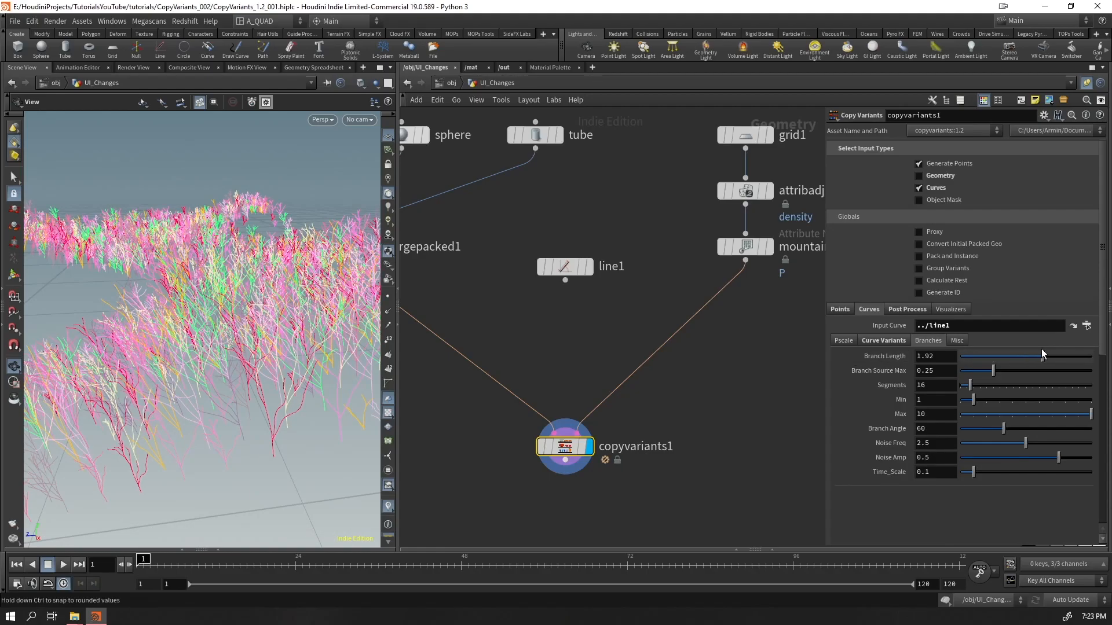
drag(139, 325, 123, 294)
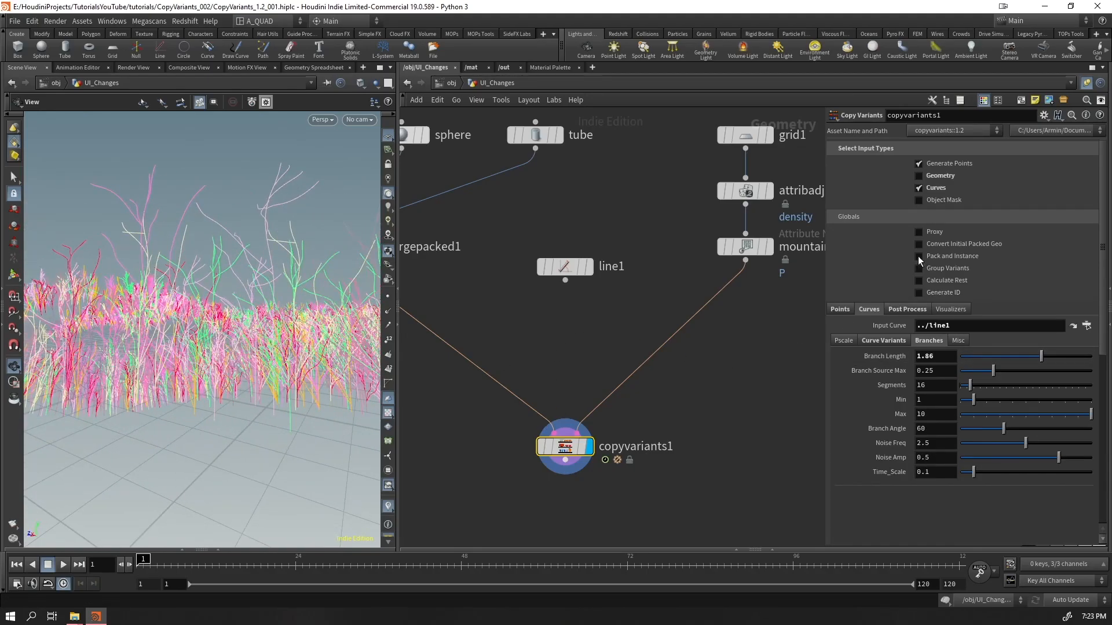
- Set the scatter Force Total Count of copyvariants1 to 1000 and look over the sparser curves
click(837, 311)
double_click(924, 371)
text(1000)
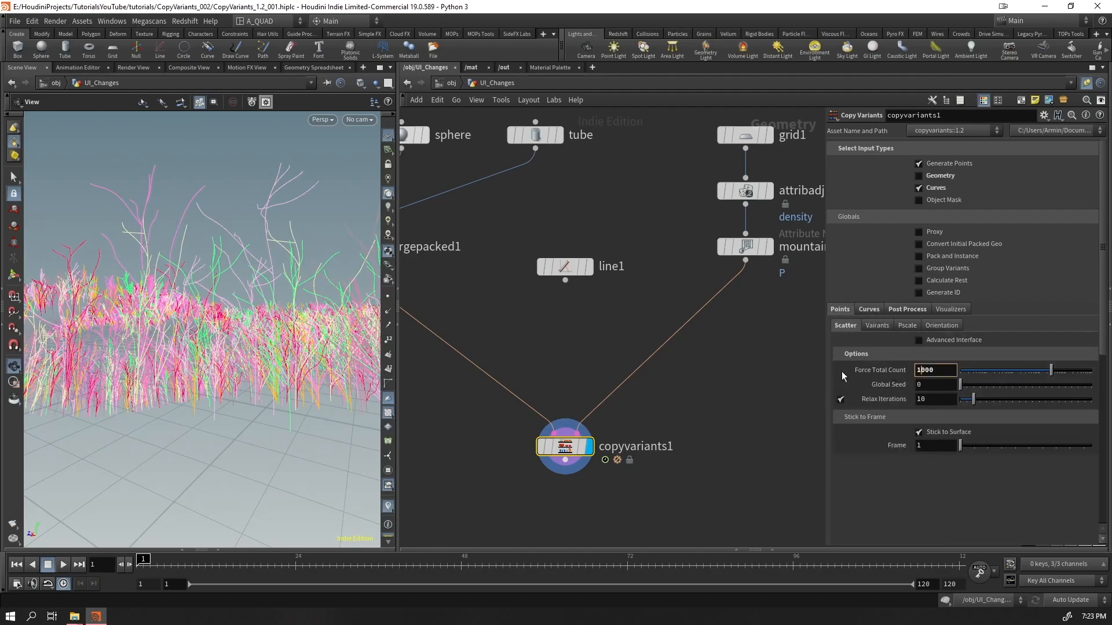
key(Return)
drag(137, 322, 186, 347)
- Set the Branch Source Max of the curve branches to about 0.358
click(904, 326)
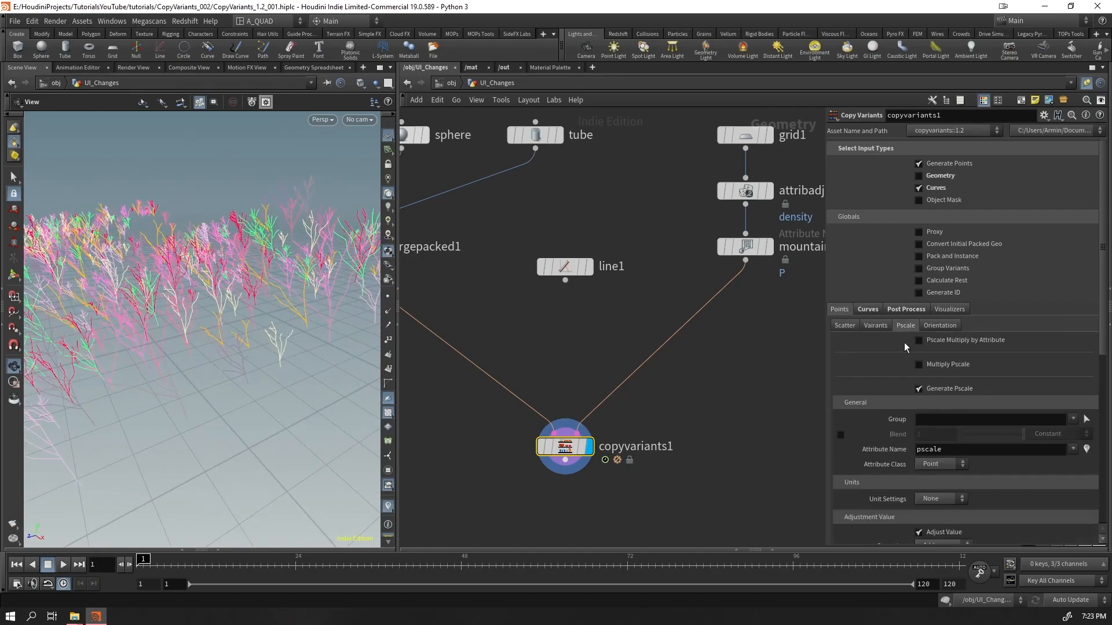
click(869, 310)
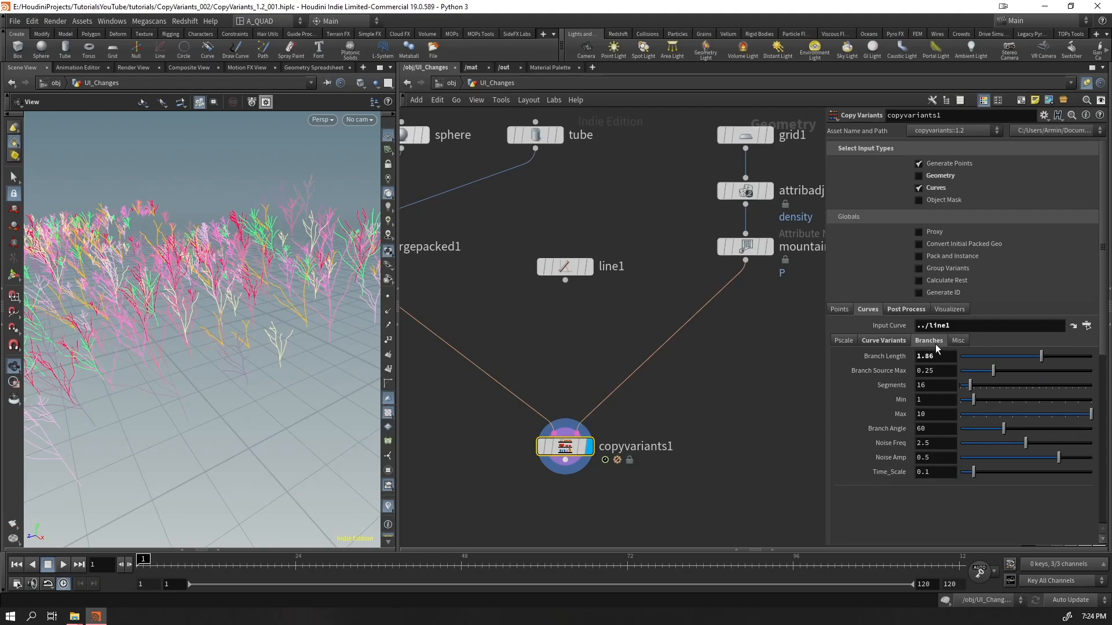
drag(994, 371, 973, 380)
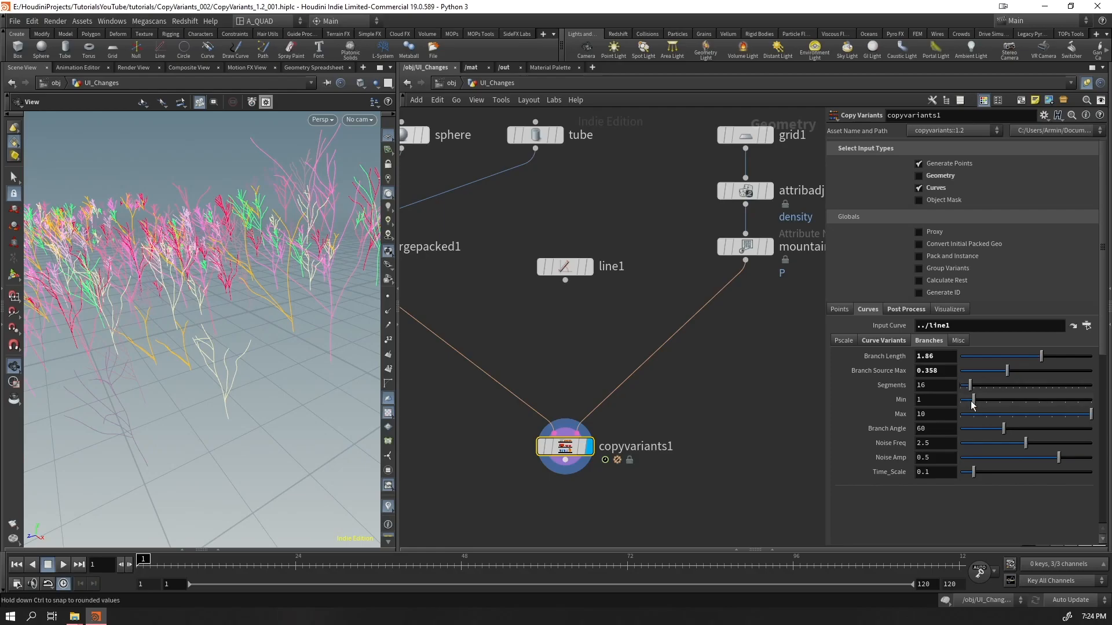
drag(973, 399, 896, 408)
drag(1005, 429, 1006, 453)
- Try a branch Time_Scale of 1 during playback and undo the change
double_click(936, 471)
text(1)
key(Return)
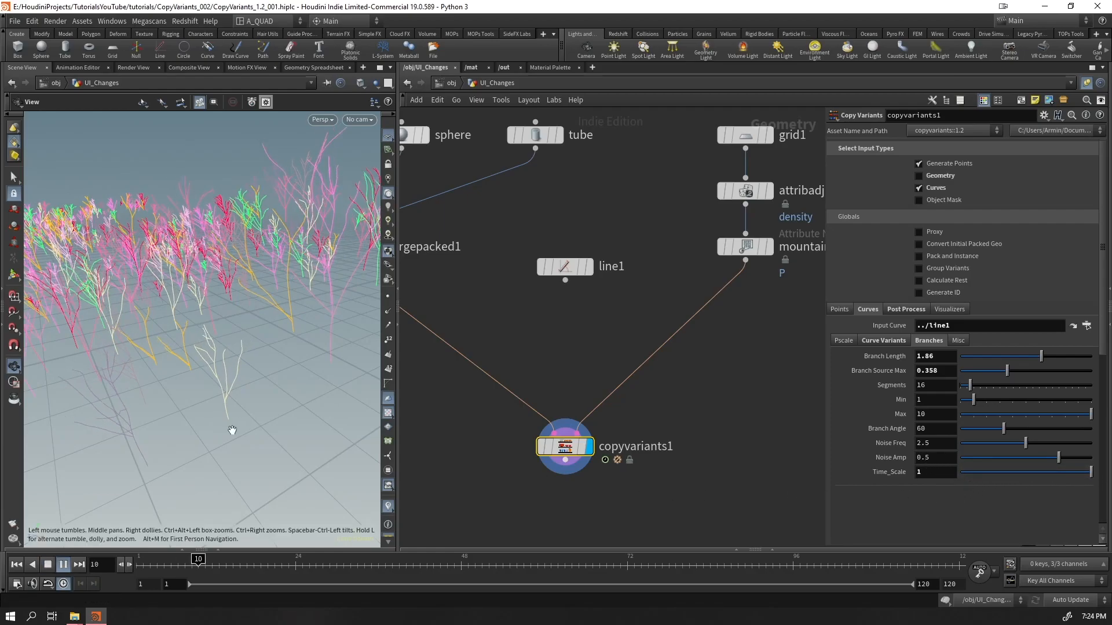
key(ctrl+z)
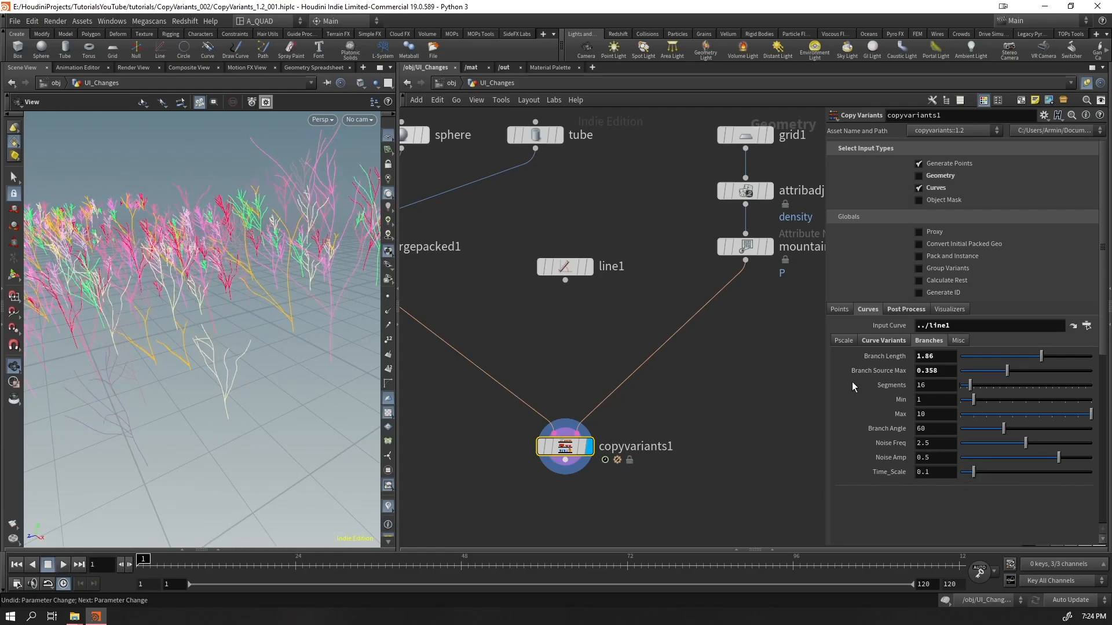
- Turn on Add Geo in the curves' Pscale settings, play a few frames and compare the tube geometry with the bare curves
click(846, 341)
click(928, 371)
drag(191, 244, 196, 352)
key(Up)
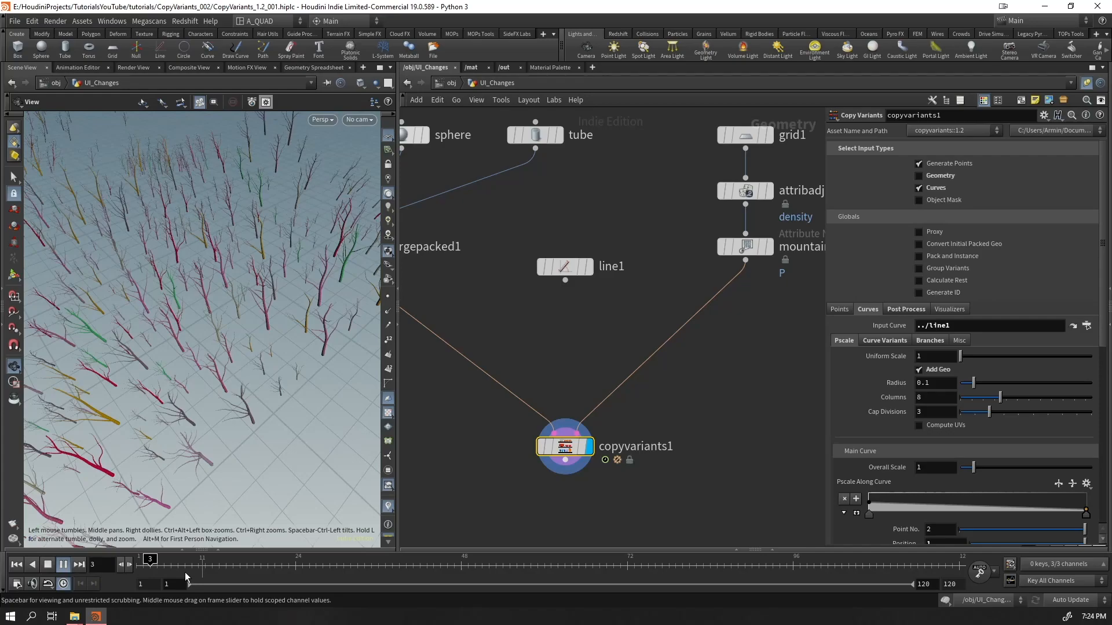
key(Up)
scroll(218, 377, up, 5)
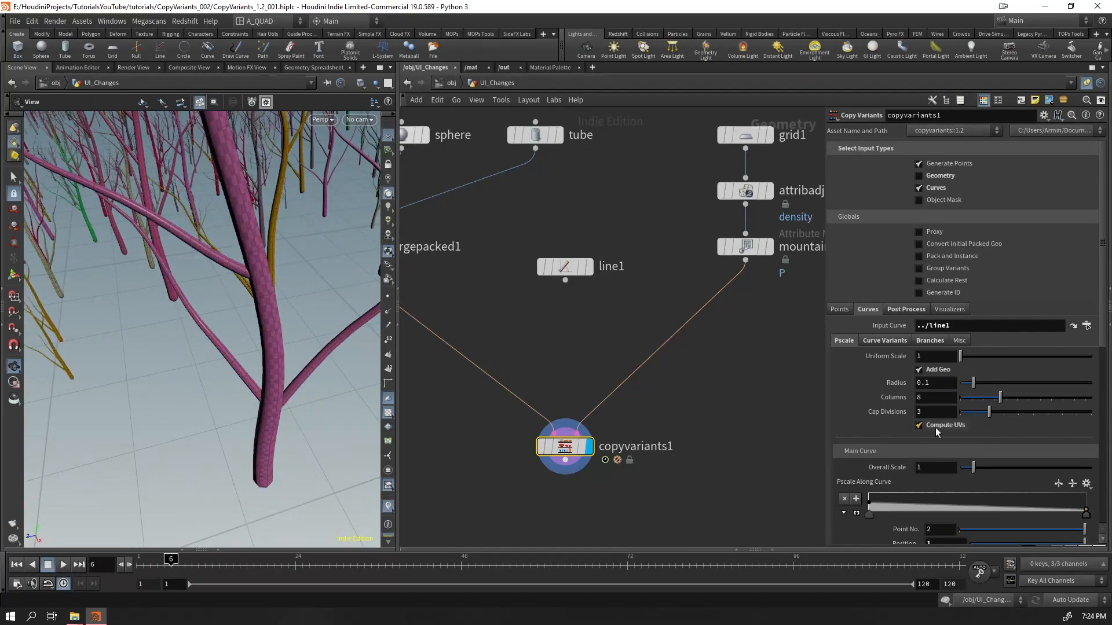
click(919, 369)
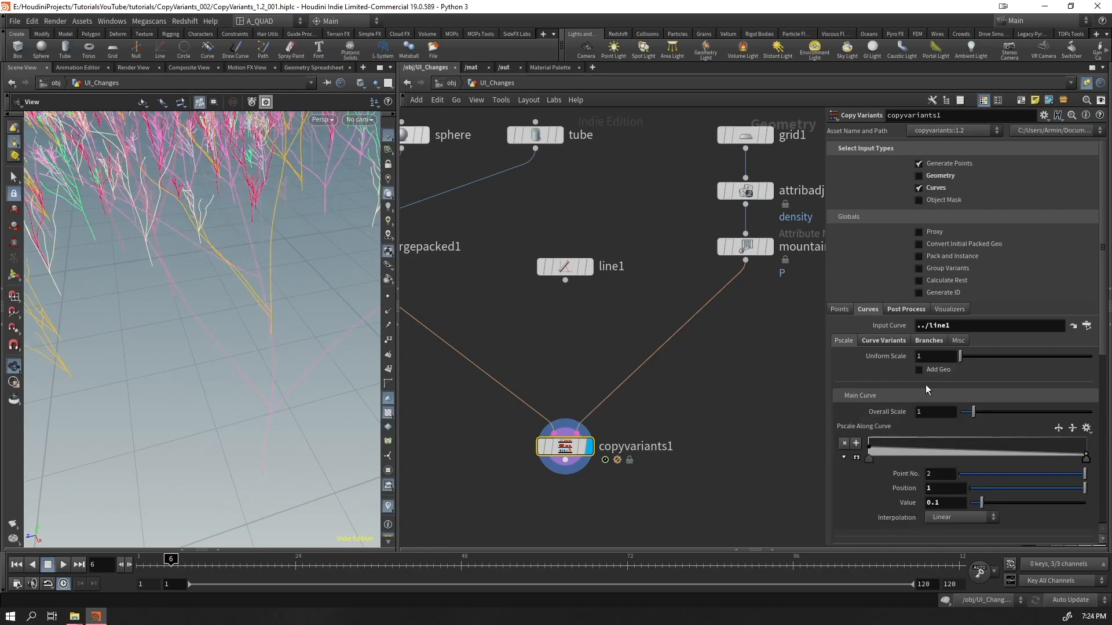
click(919, 370)
- Try a Main Curve Overall Scale of about 0.09 and reset it to its default of 1
scroll(936, 467, down, 5)
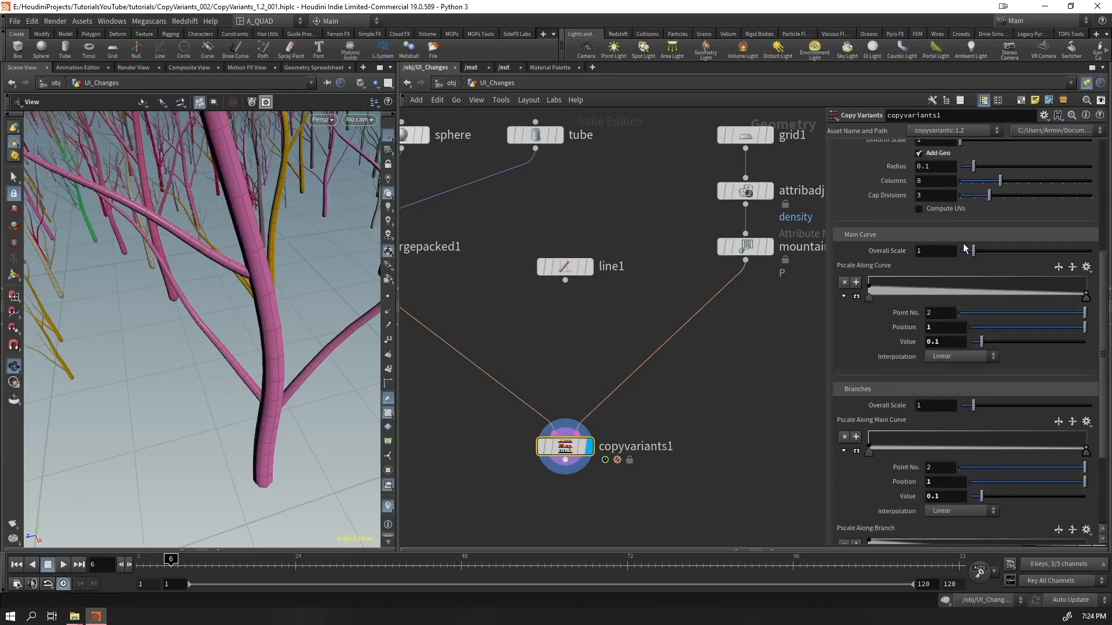
drag(974, 250, 961, 255)
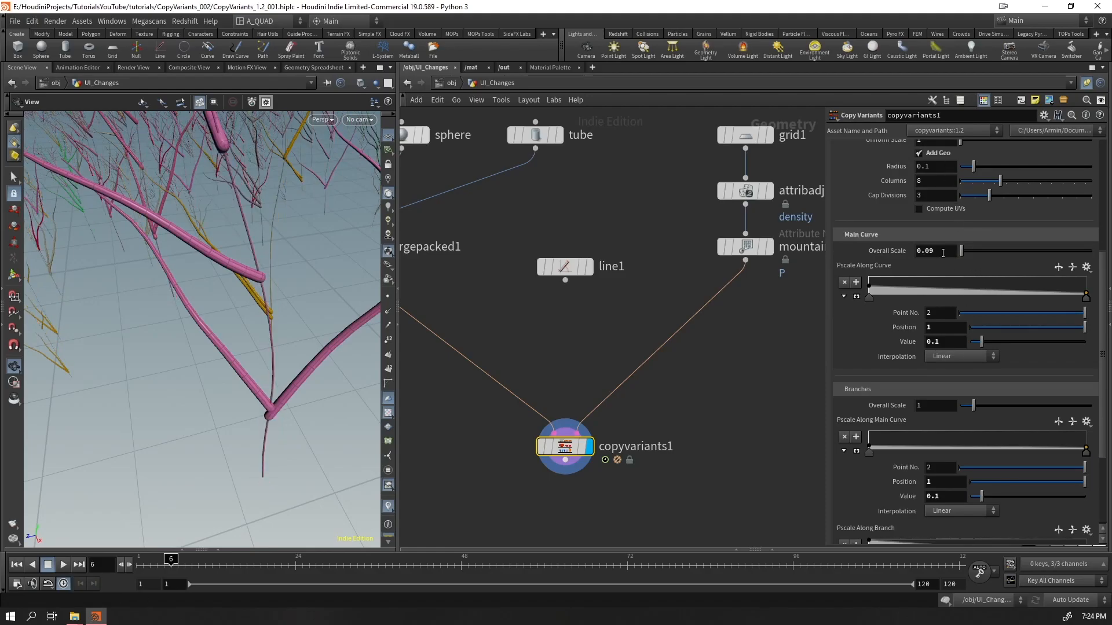
click(935, 253)
key(Return)
- Set the curve geometry Radius to 1 and the Main Curve Overall Scale to 0.1
scroll(932, 457, up, 3)
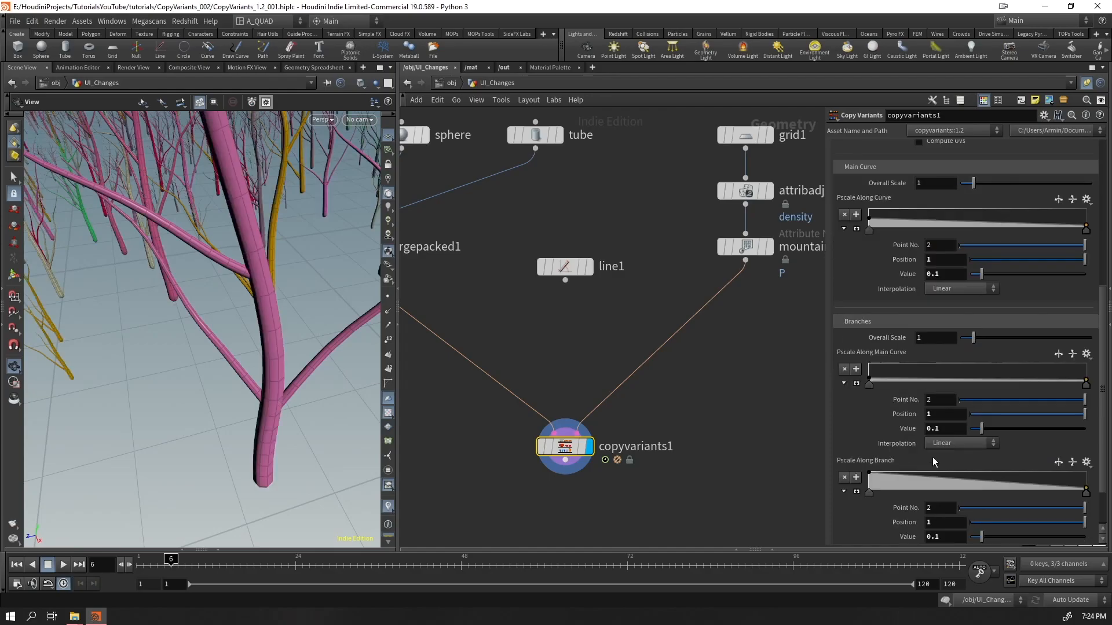
text(1)
key(Return)
click(921, 305)
text(0.1)
key(Return)
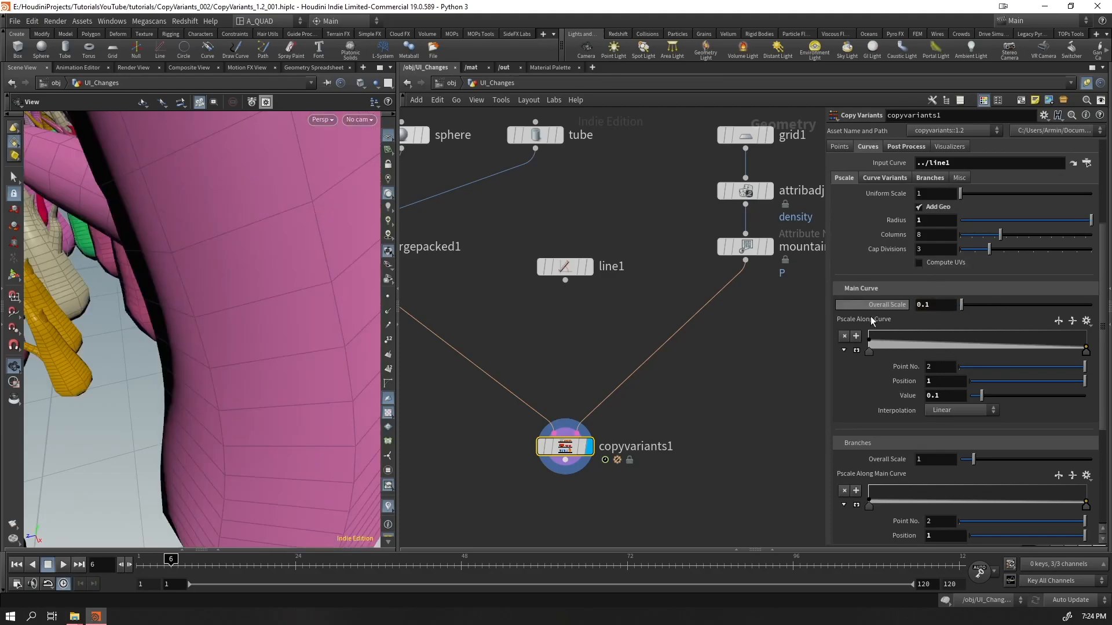
- Set the Overall Scale of the Branches to 0.1 and look over the branch Pscale ramps
click(935, 459)
text(0.1)
key(Return)
scroll(941, 456, down, 5)
scroll(942, 456, up, 5)
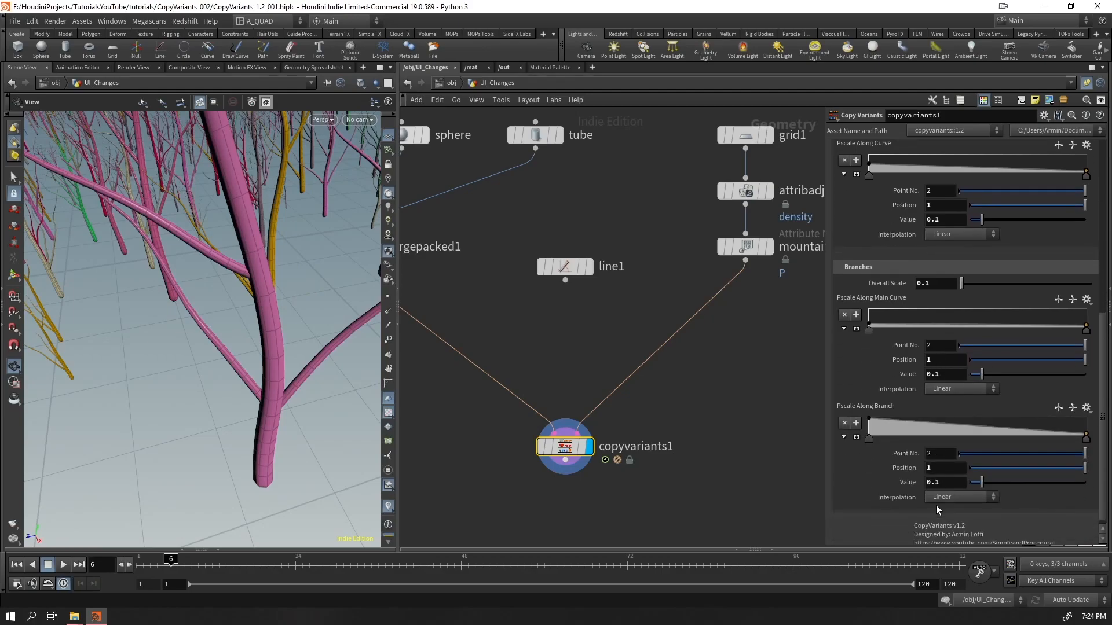
- Turn off Add Geo for the curves and open their Misc settings with the whole scatter in view
right_drag(231, 301, 119, 427)
middle_drag(220, 243, 260, 370)
scroll(918, 309, up, 2)
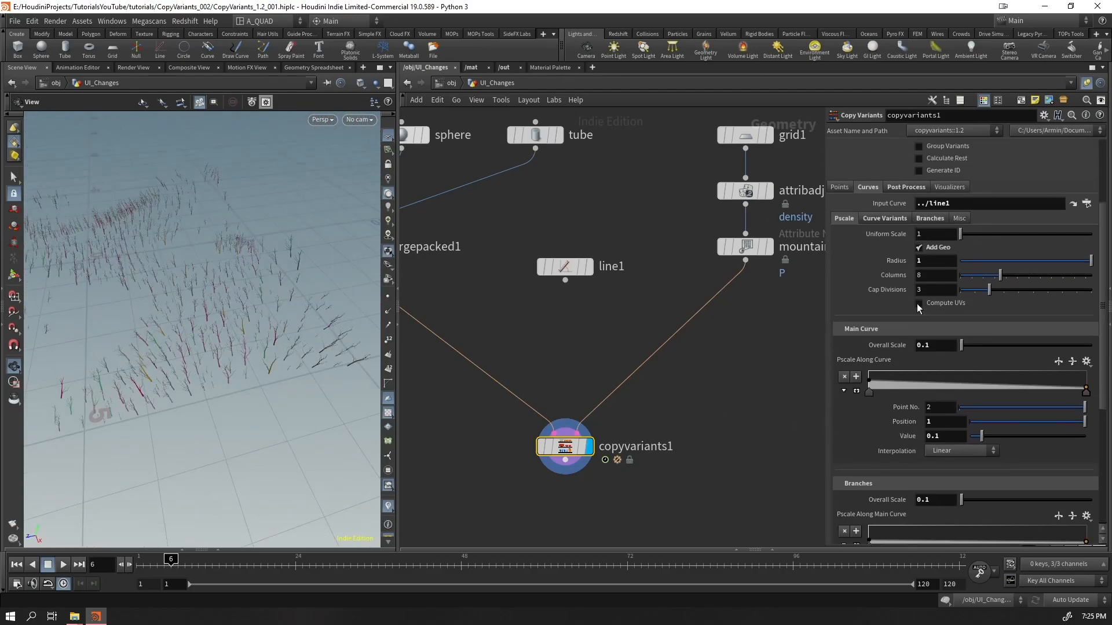
click(959, 219)
click(844, 219)
click(960, 219)
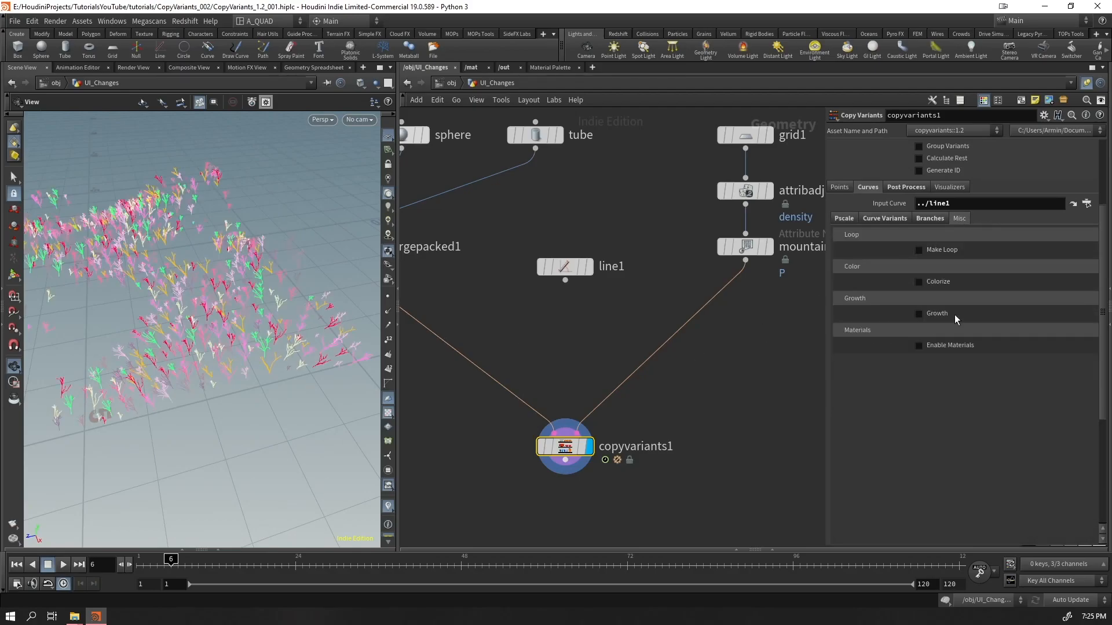
- Turn on Make Loop for the curves, compare the first frame with frame 120 and turn it off again
click(944, 253)
key(ctrl+Up)
key(ctrl+Down)
key(ctrl+Up)
key(ctrl+Down)
key(ctrl+Up)
key(ctrl+Down)
key(ctrl+Up)
key(ctrl+Down)
click(143, 570)
drag(143, 571, 1033, 574)
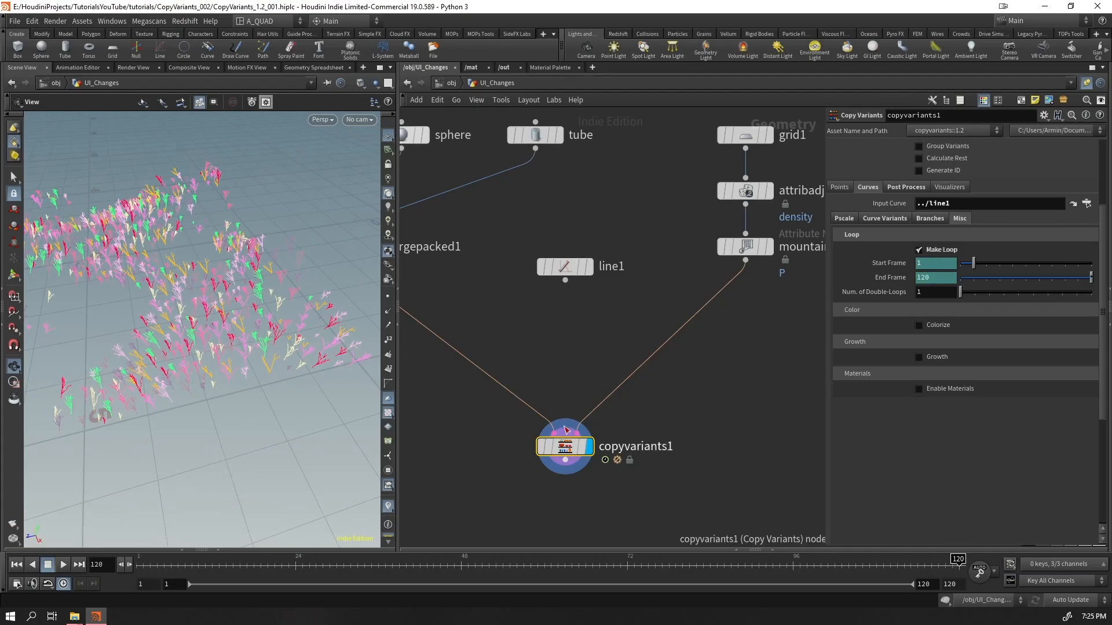
key(ctrl+Up)
key(ctrl+Down)
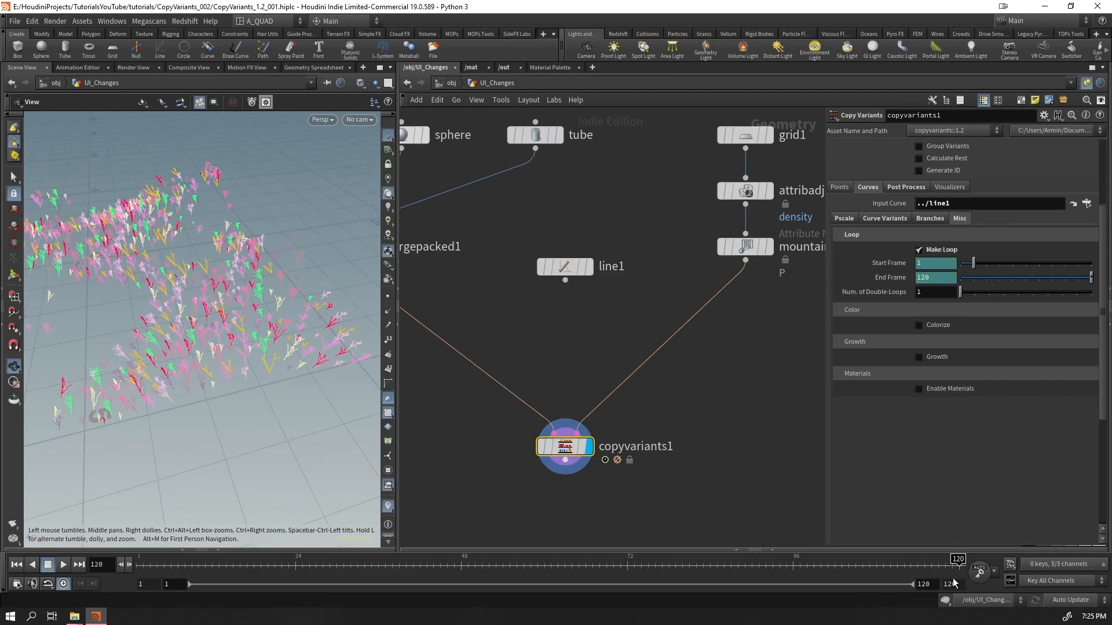
click(919, 250)
- Try Colorize on the curves with Randomize Color per Attribute off, view the ramp colors and restore both options
click(919, 281)
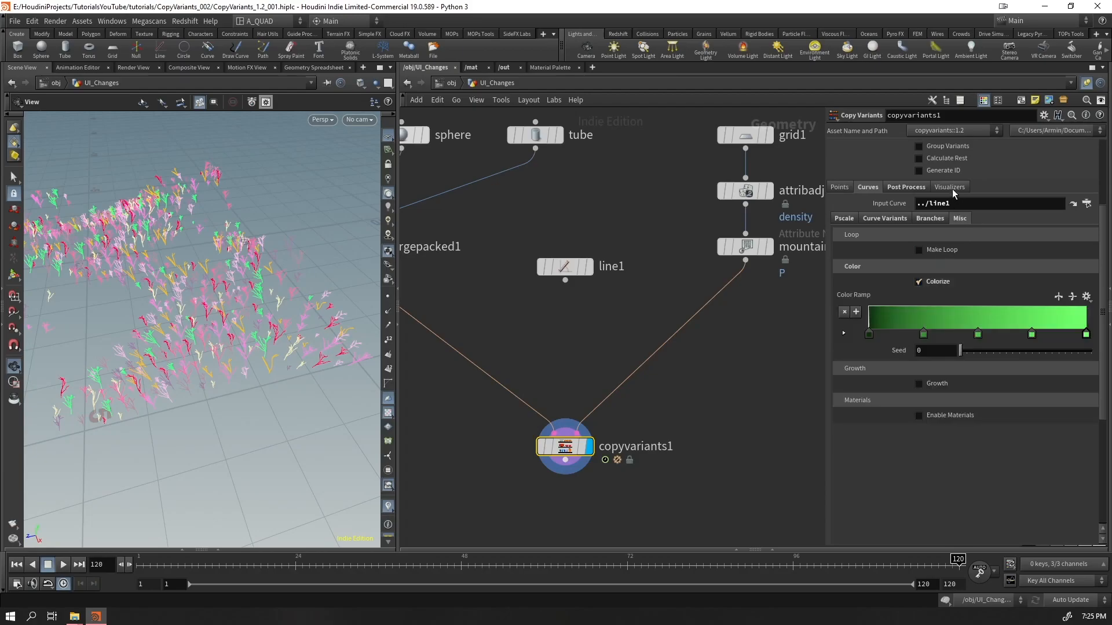
click(951, 187)
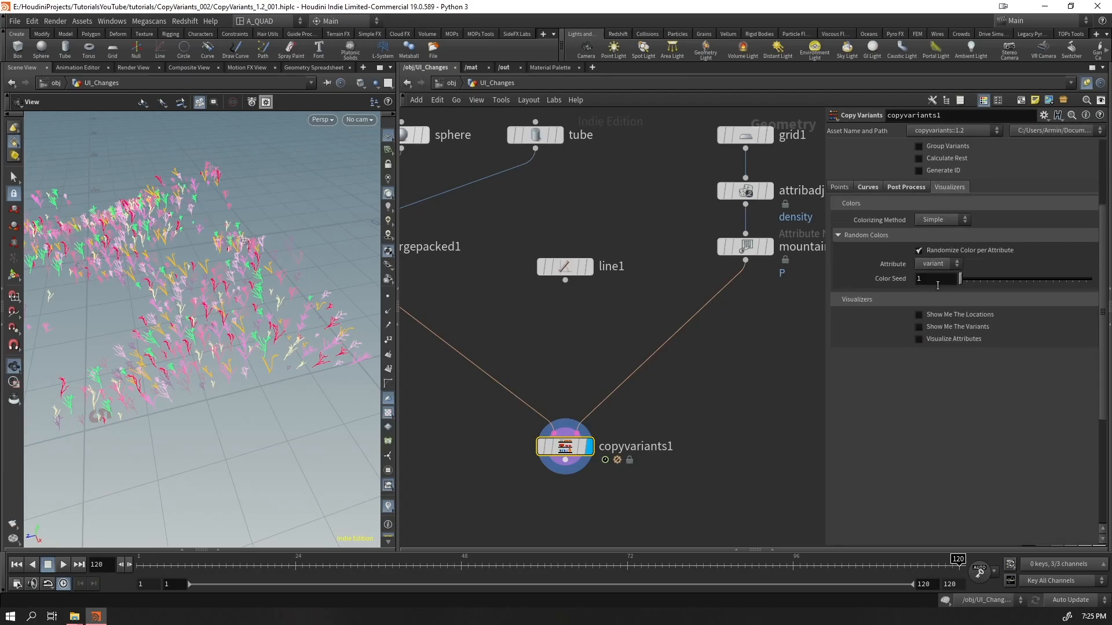
click(928, 249)
scroll(275, 337, up, 3)
mouse_move(276, 337)
mouse_down()
mouse_move(249, 340)
mouse_move(249, 305)
mouse_move(264, 327)
mouse_up()
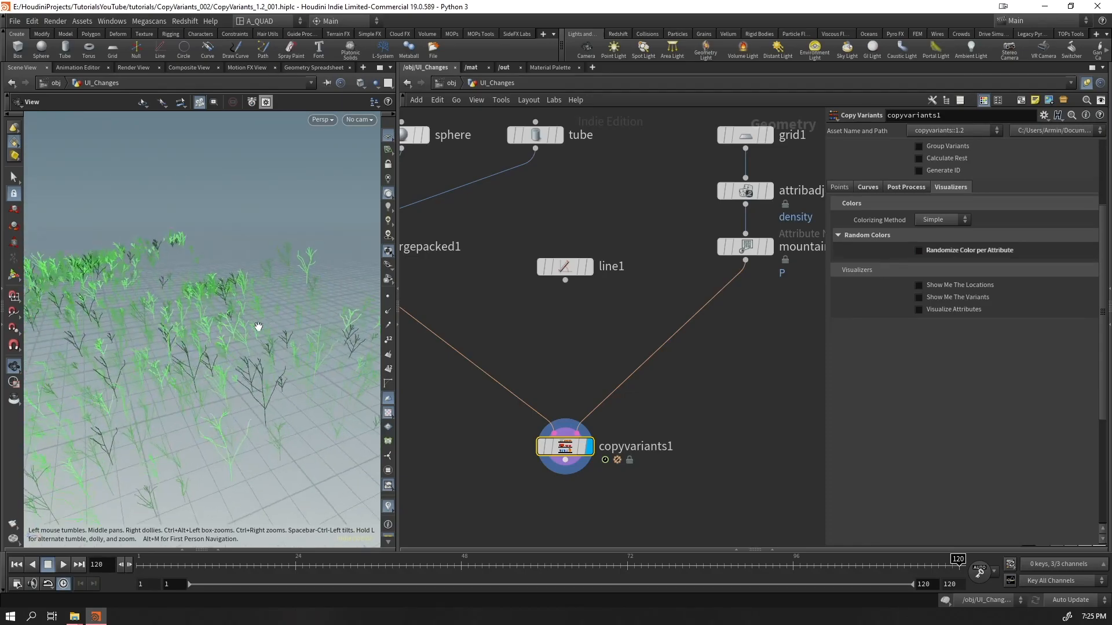
click(950, 251)
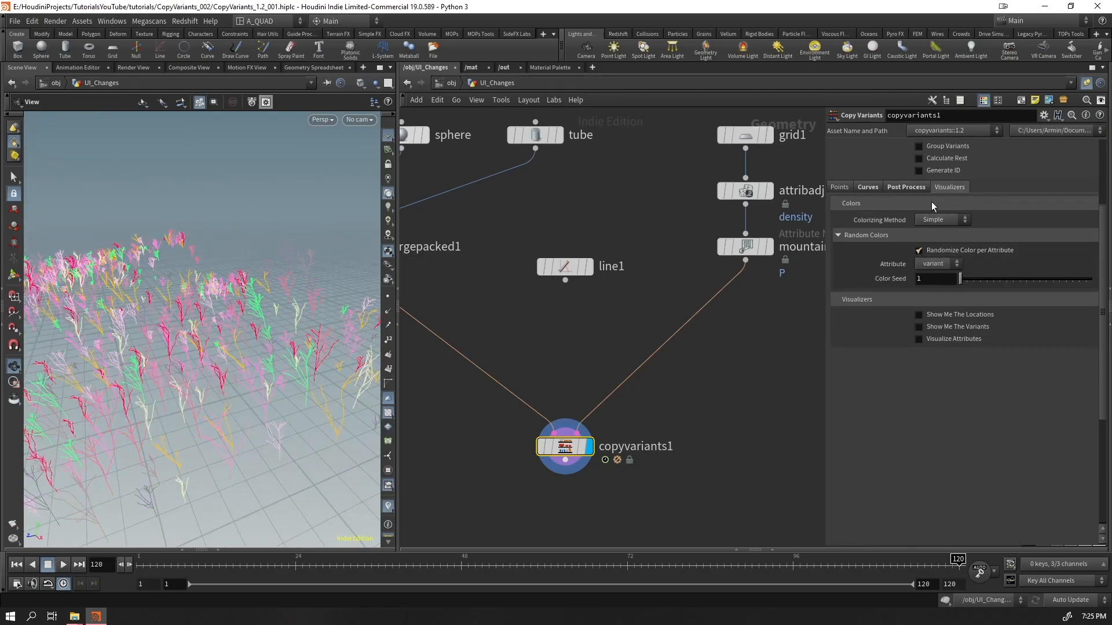
click(866, 188)
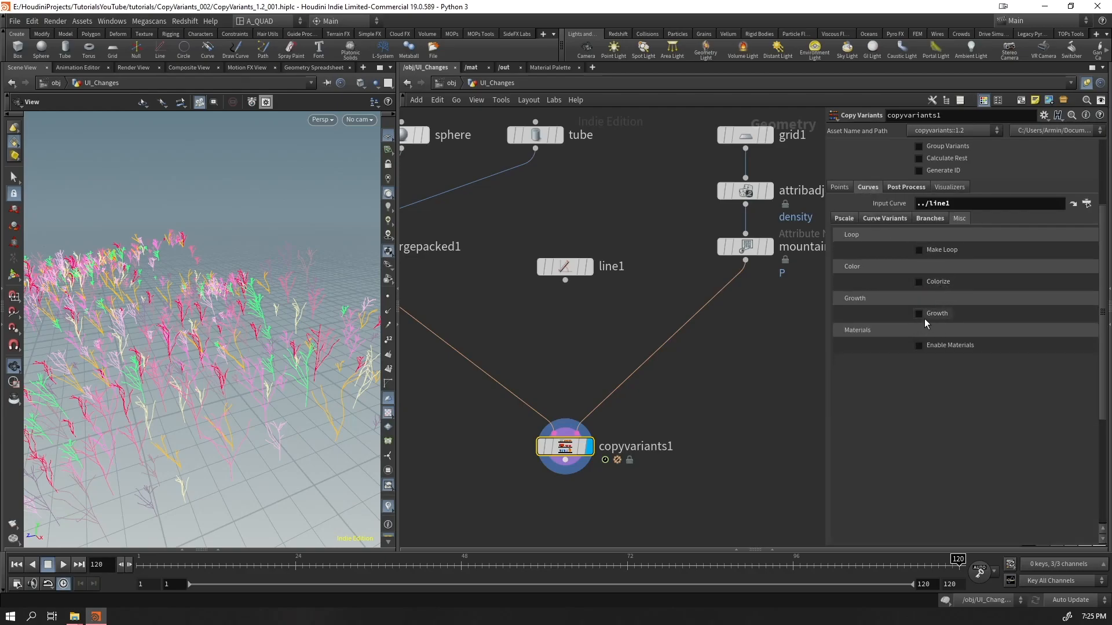
- Turn on Growth for the curves to show its Growth 01, Growth 02 and Growth Uniform parameters, and disable it again
click(927, 319)
drag(1090, 327, 1091, 355)
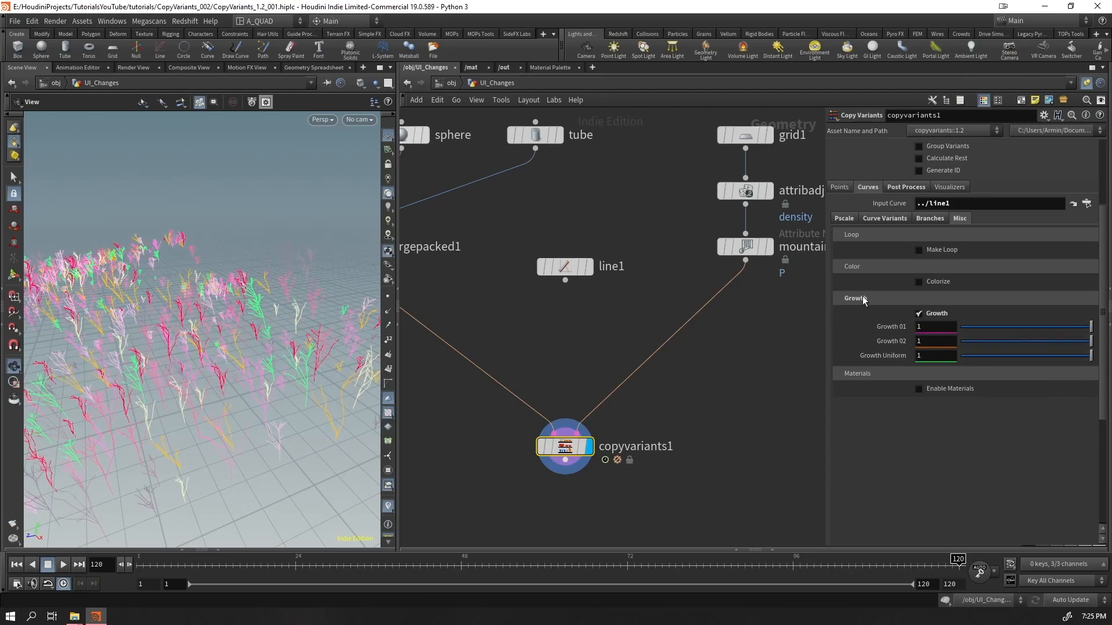
click(930, 311)
- Turn on Enable Materials to show the Stem Material and Branch Material parameters, and disable it again
click(919, 346)
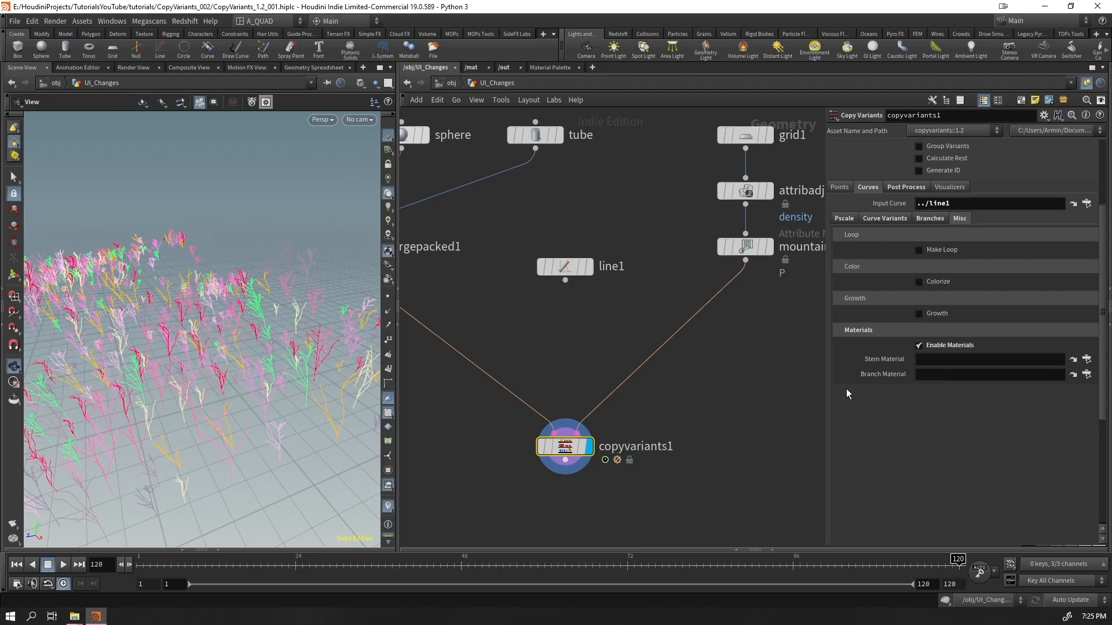
mouse_move(262, 480)
mouse_down()
mouse_move(330, 437)
mouse_move(266, 467)
mouse_up()
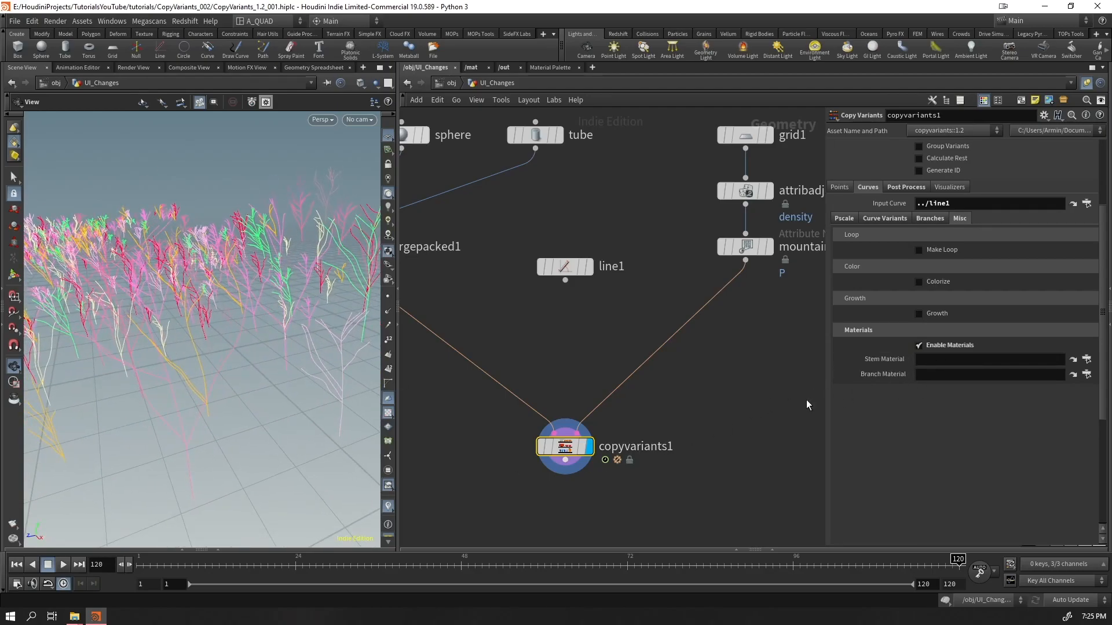
click(934, 344)
- Clear the Input Curve of copyvariants1 and switch its input types from Curves to Geometry and Object Mask
scroll(950, 405, up, 3)
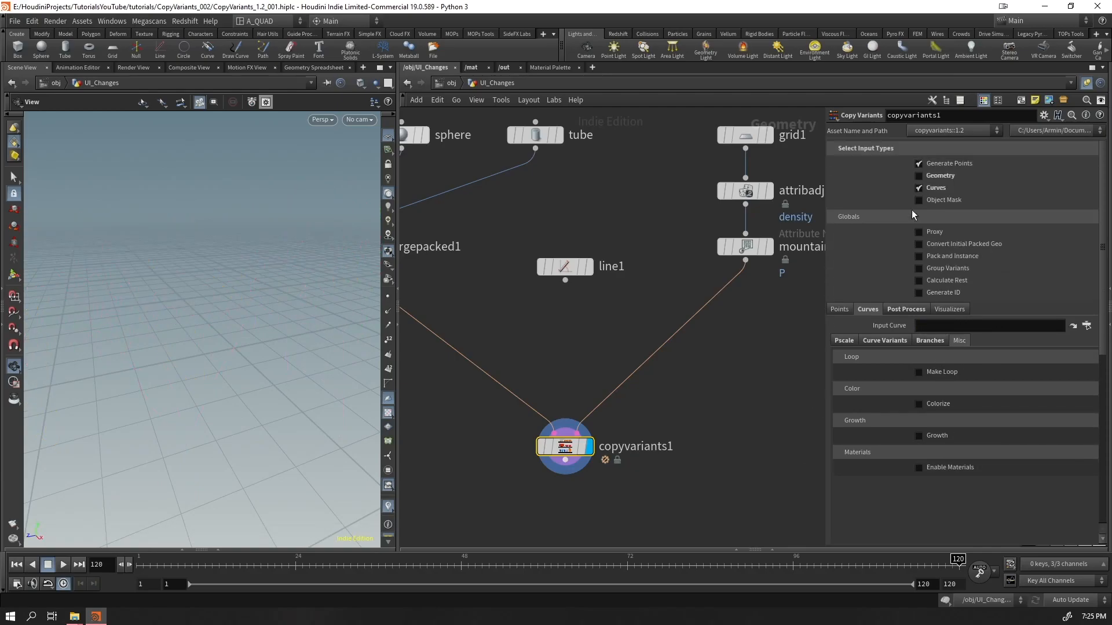
click(923, 188)
click(919, 199)
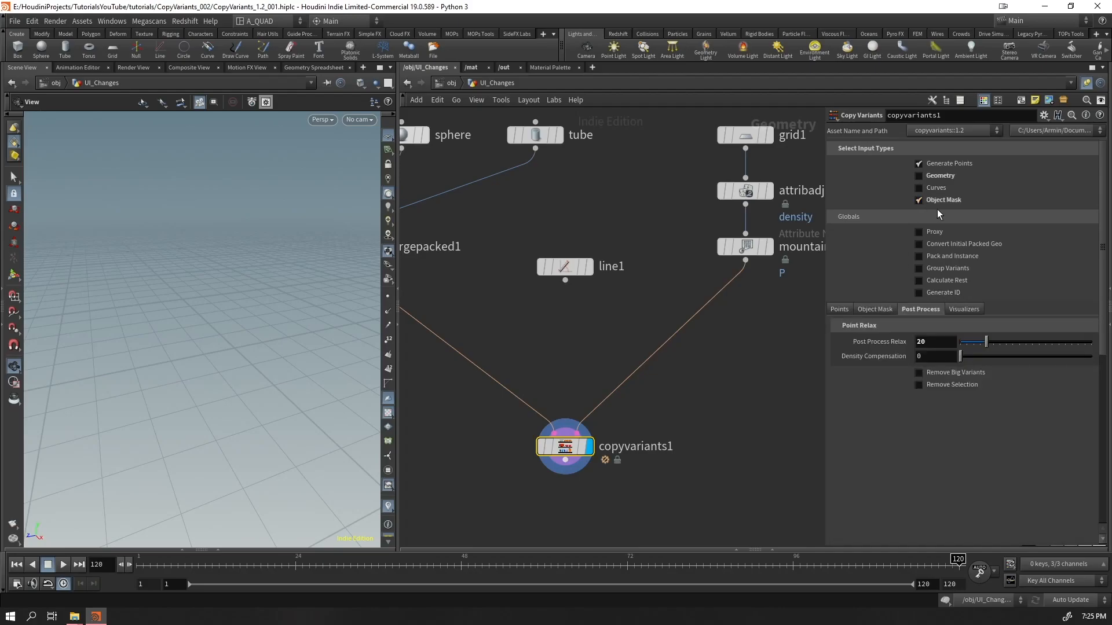
click(919, 176)
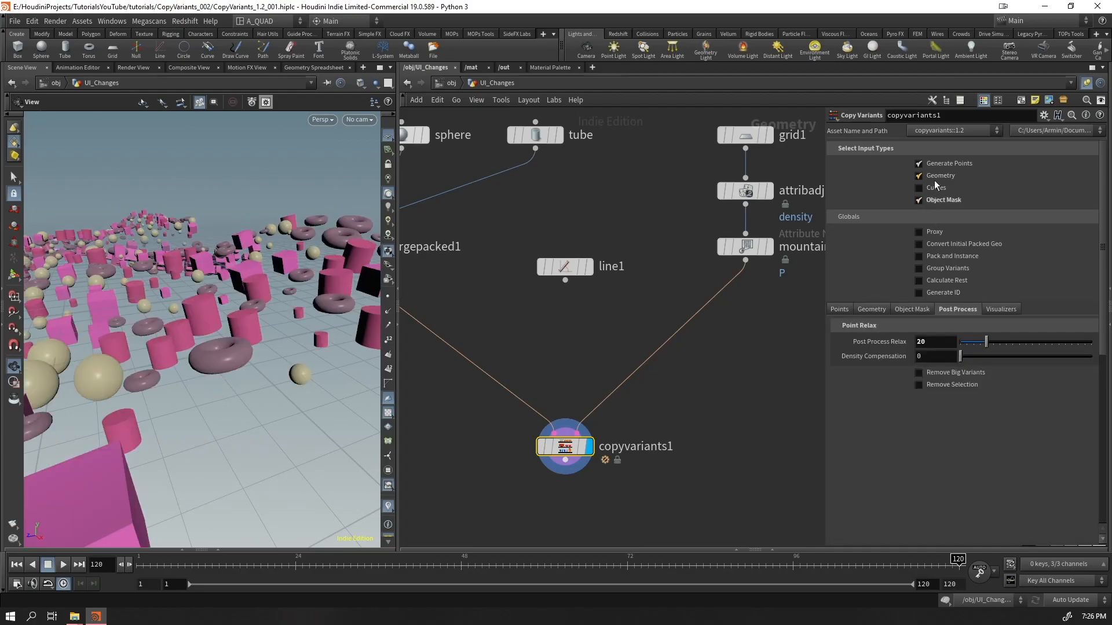
- Add a Sphere node between line1 and copyvariants1 in the network
key(Tab)
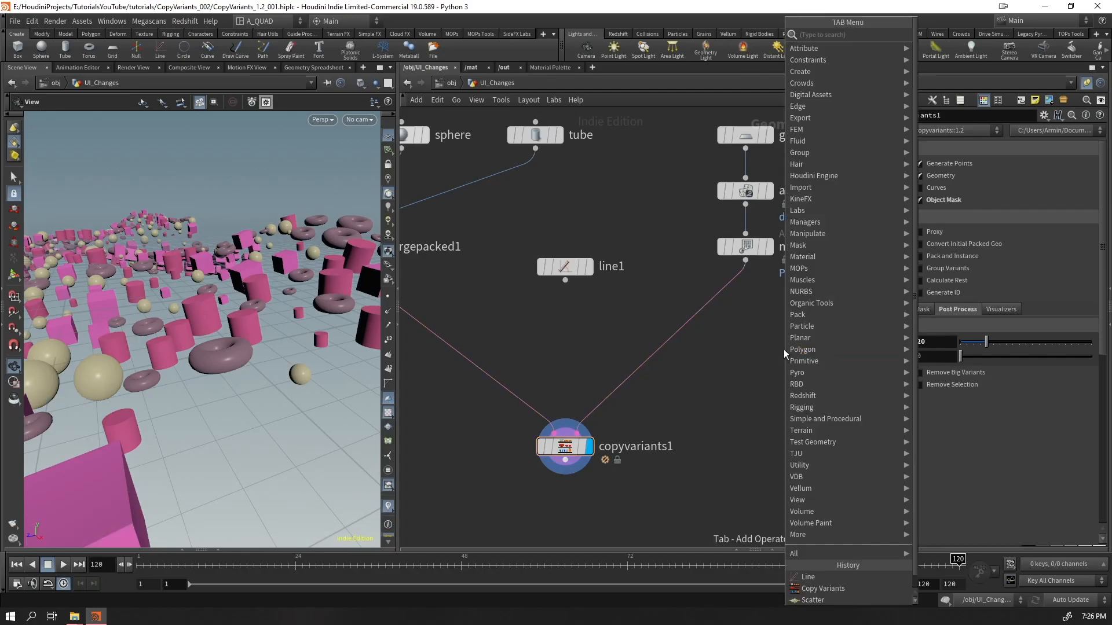
text(sph)
key(Return)
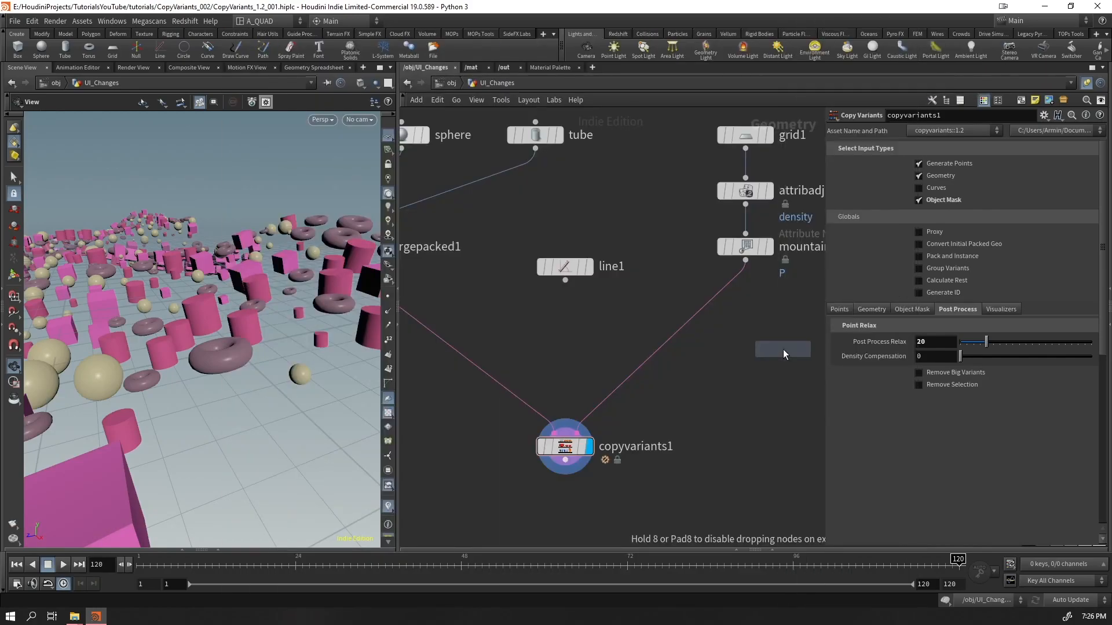
click(587, 328)
- Assign sphere1 as the Mask Geo in the Object Mask settings of copyvariants1
click(566, 460)
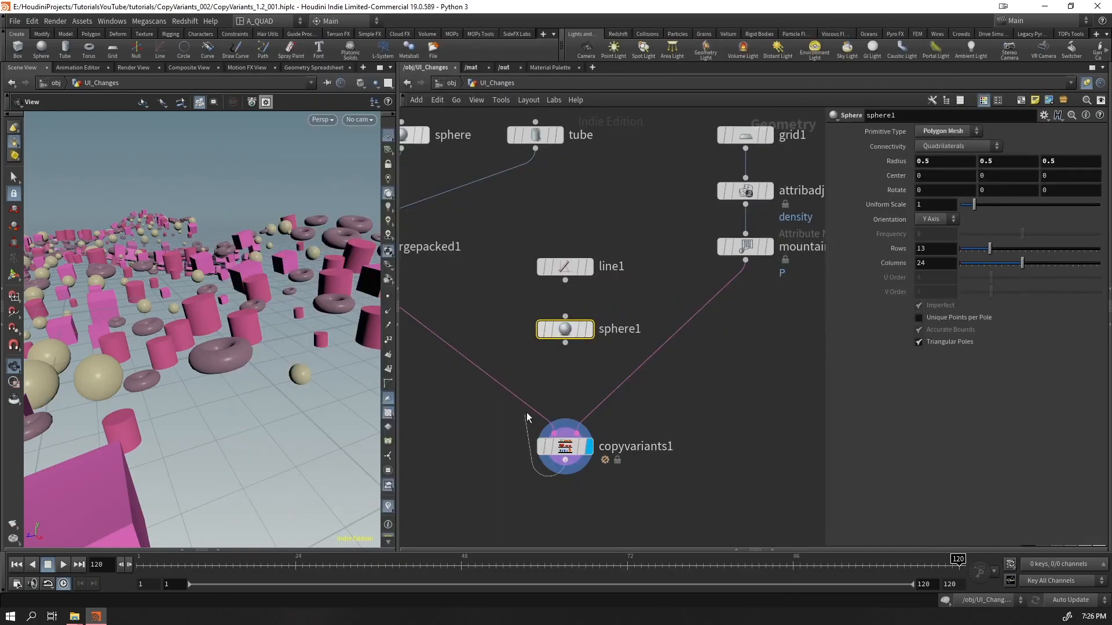
click(553, 443)
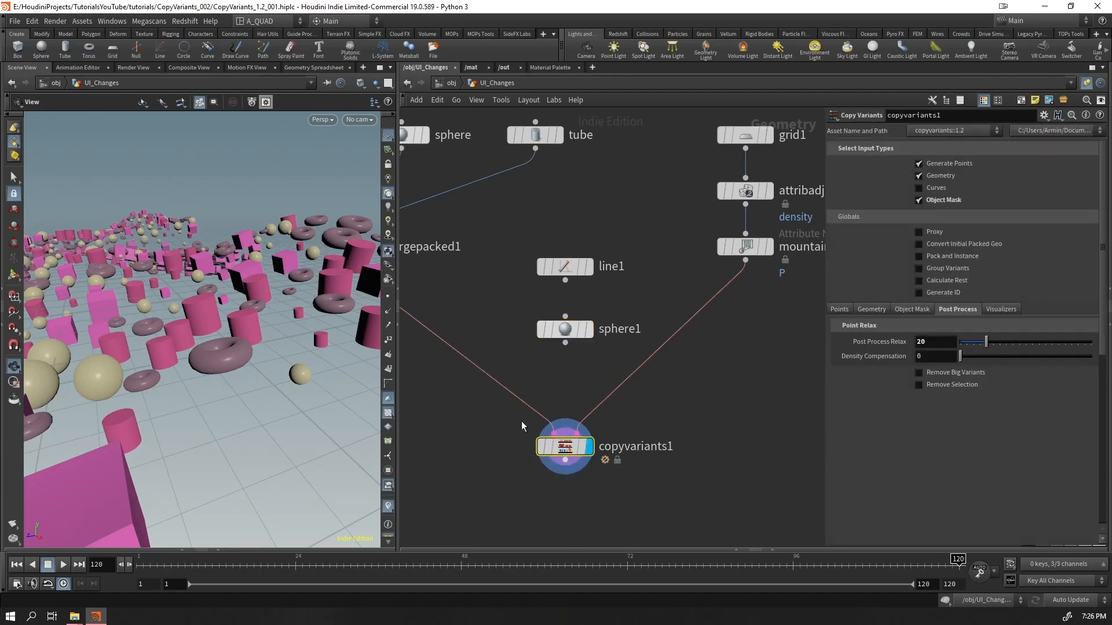
click(915, 310)
drag(556, 326, 867, 325)
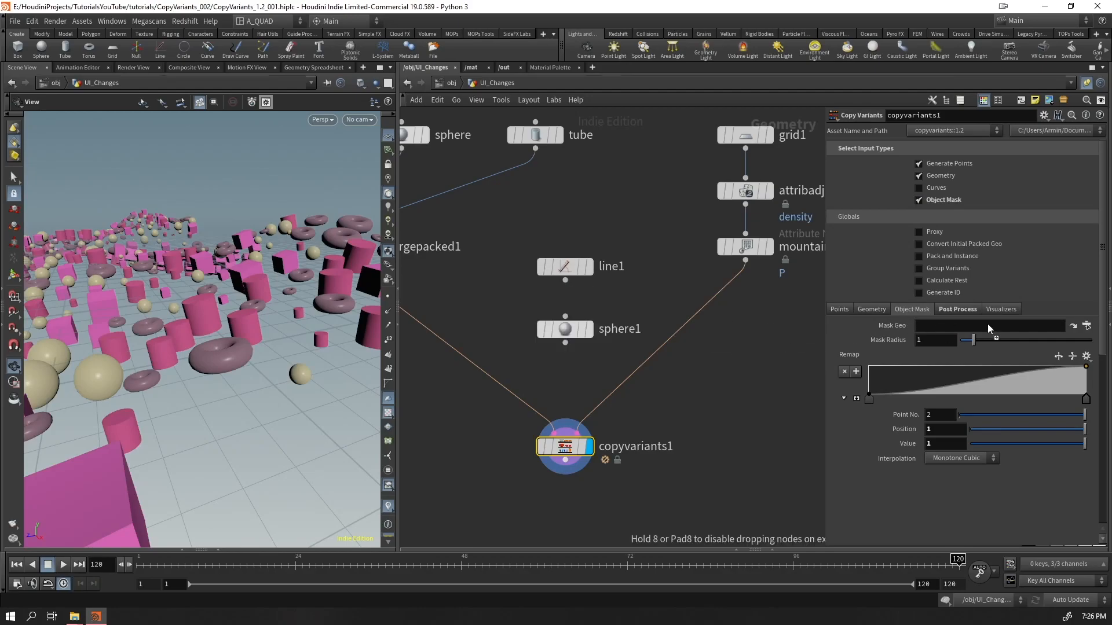
drag(988, 324, 988, 324)
- Display sphere1 as a template and set its Primitive Type to Polygon with a Frequency of 5
drag(197, 376, 215, 313)
click(579, 329)
click(582, 329)
scroll(211, 308, up, 5)
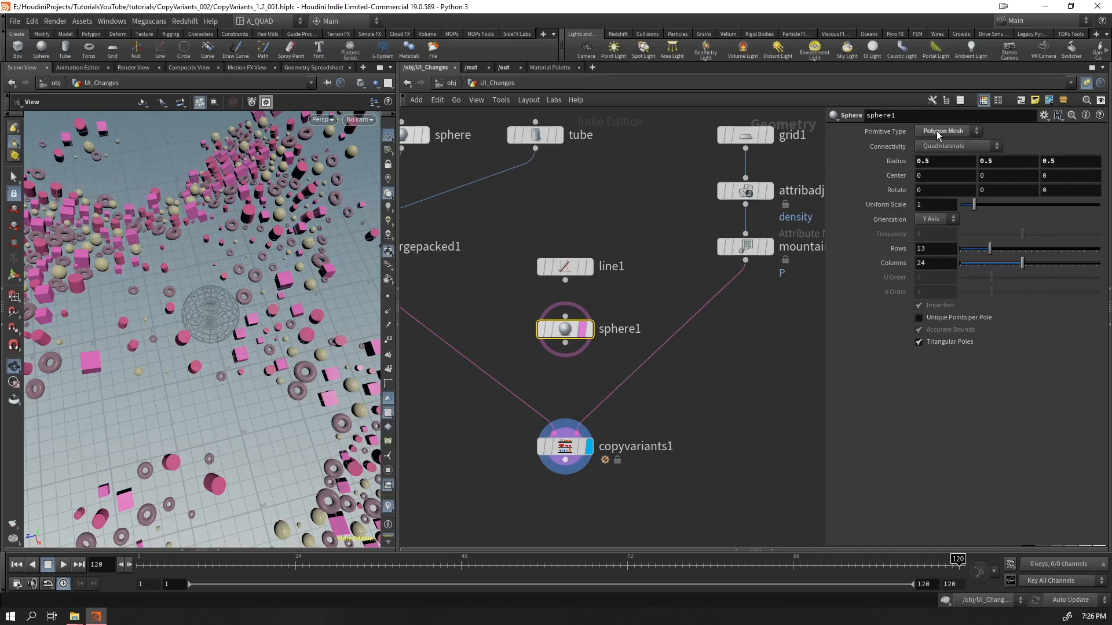
click(961, 132)
click(949, 147)
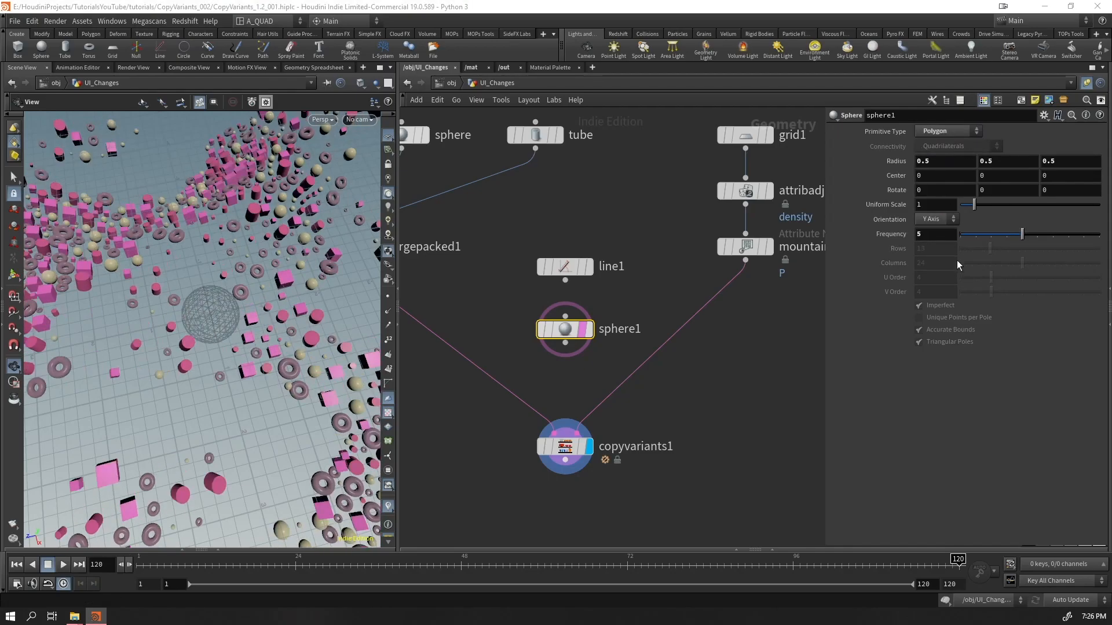
- Set the Uniform Scale of sphere1 to about 3.71 and undo the transform handle change
drag(976, 203, 1011, 205)
drag(194, 241, 263, 271)
key(Return)
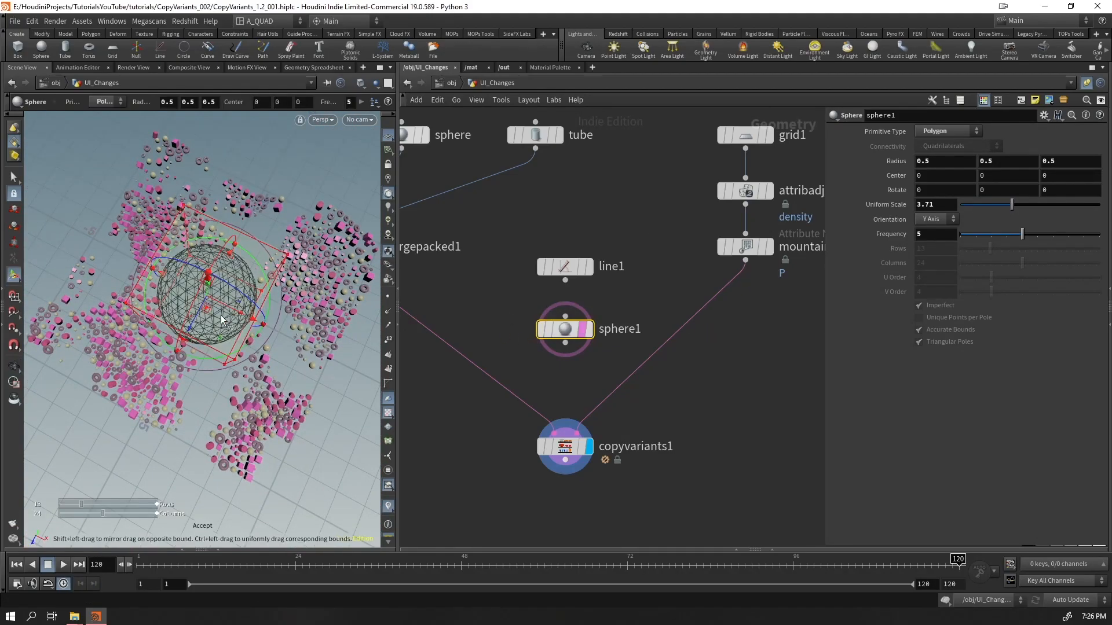
drag(214, 337, 226, 272)
key(Escape)
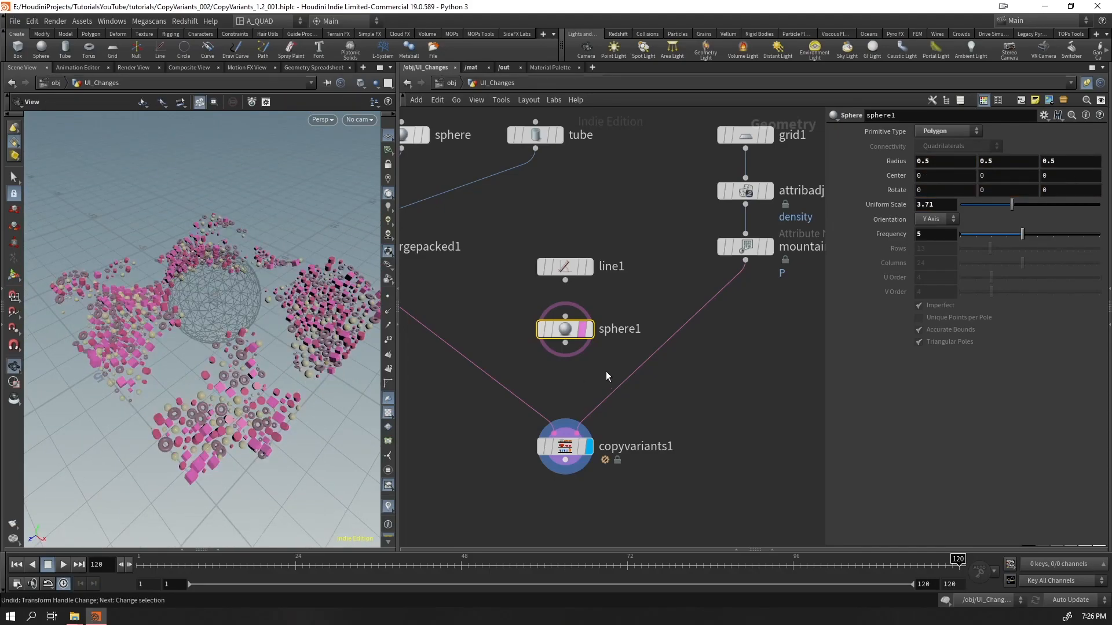
- Set the Density Compensation in the Post Process settings of copyvariants1 to about 0.46
click(565, 446)
click(961, 309)
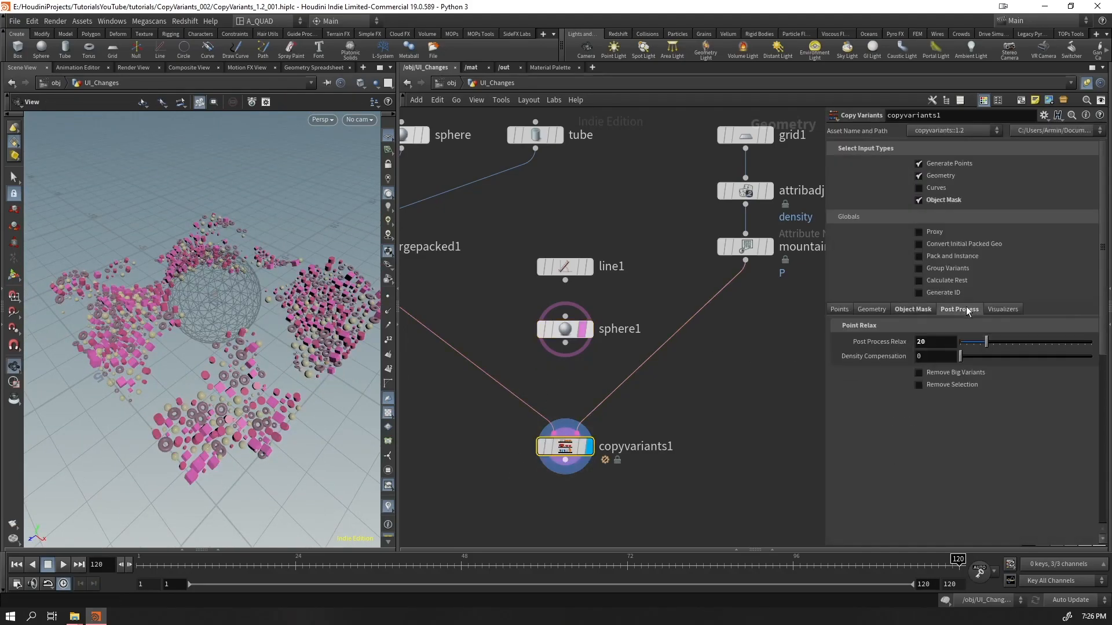
drag(1013, 357, 1020, 356)
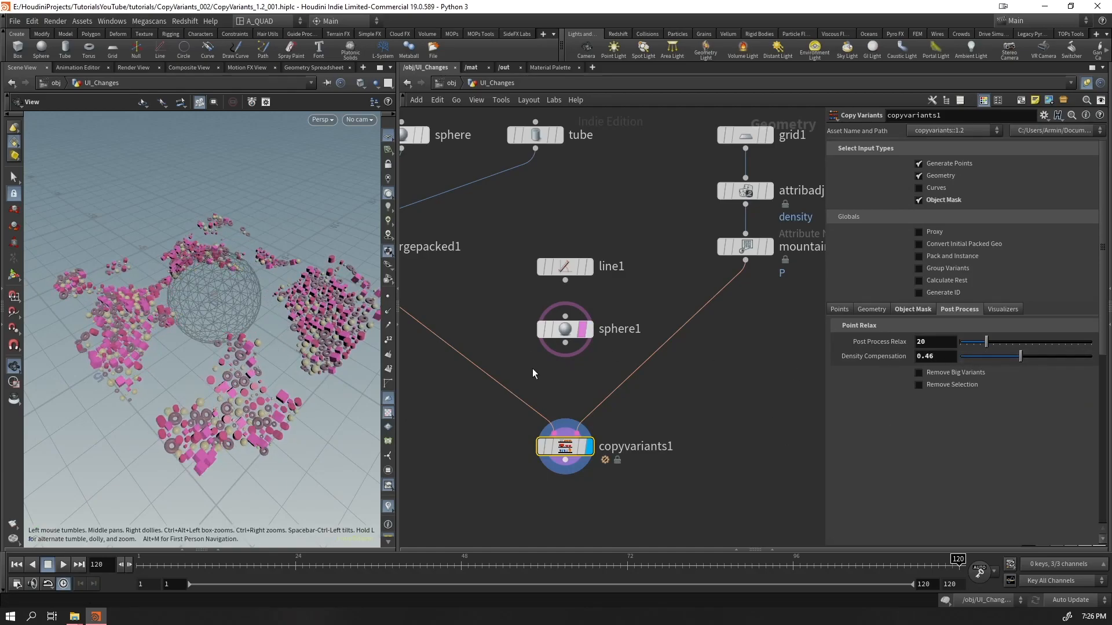
scroll(533, 368, down, 4)
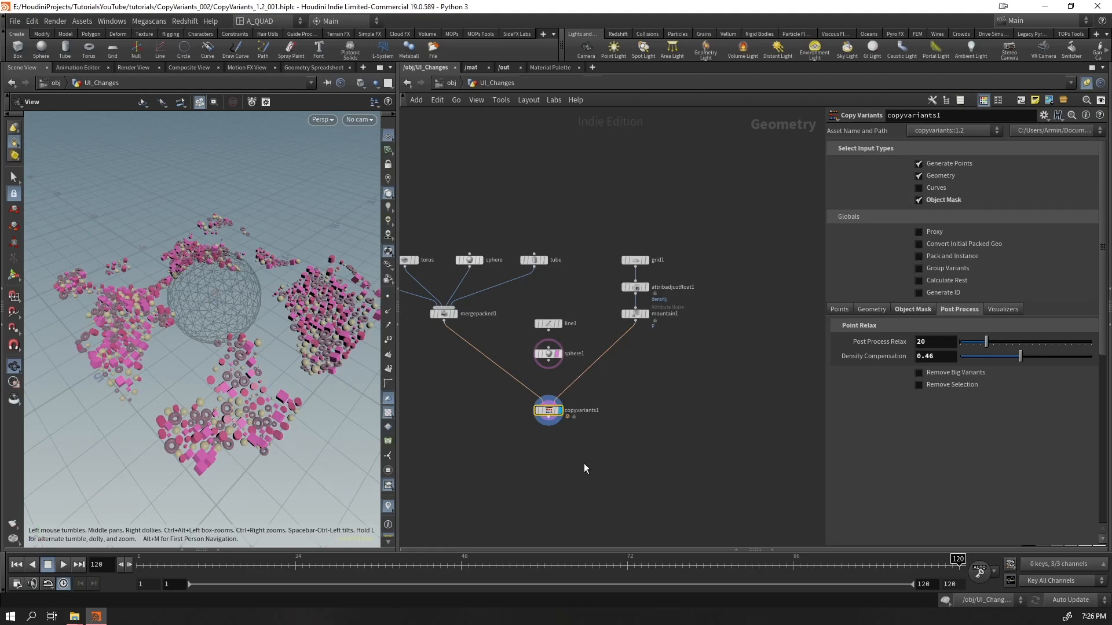
- Show the Visualizers settings of copyvariants1, inspect the masked scatter around the sphere, and save the scene
click(1002, 310)
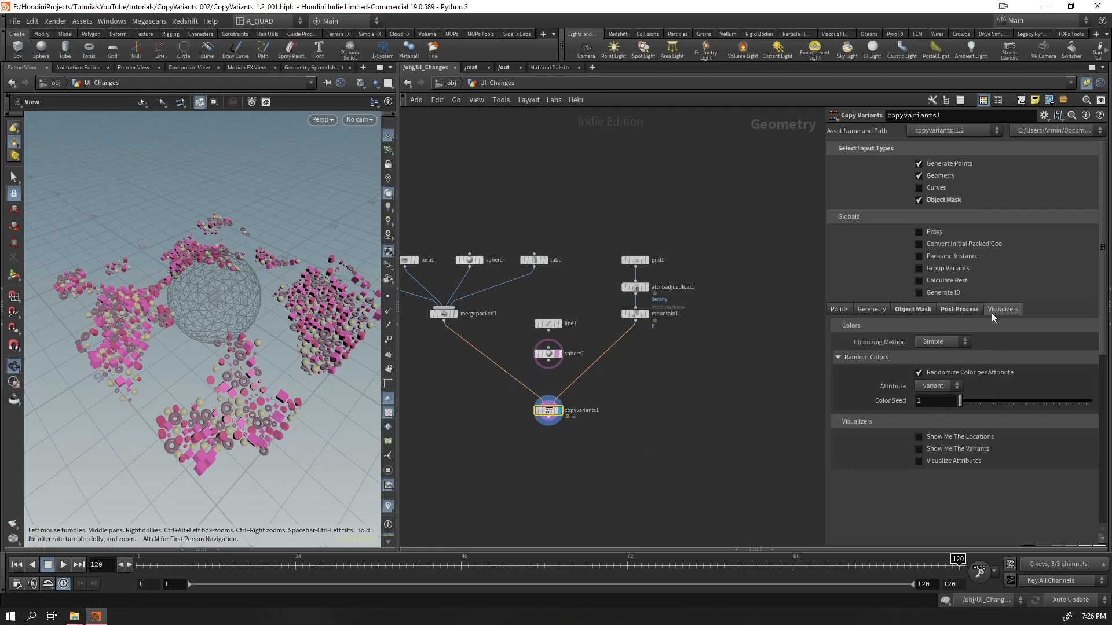
scroll(282, 402, up, 5)
scroll(580, 432, up, 4)
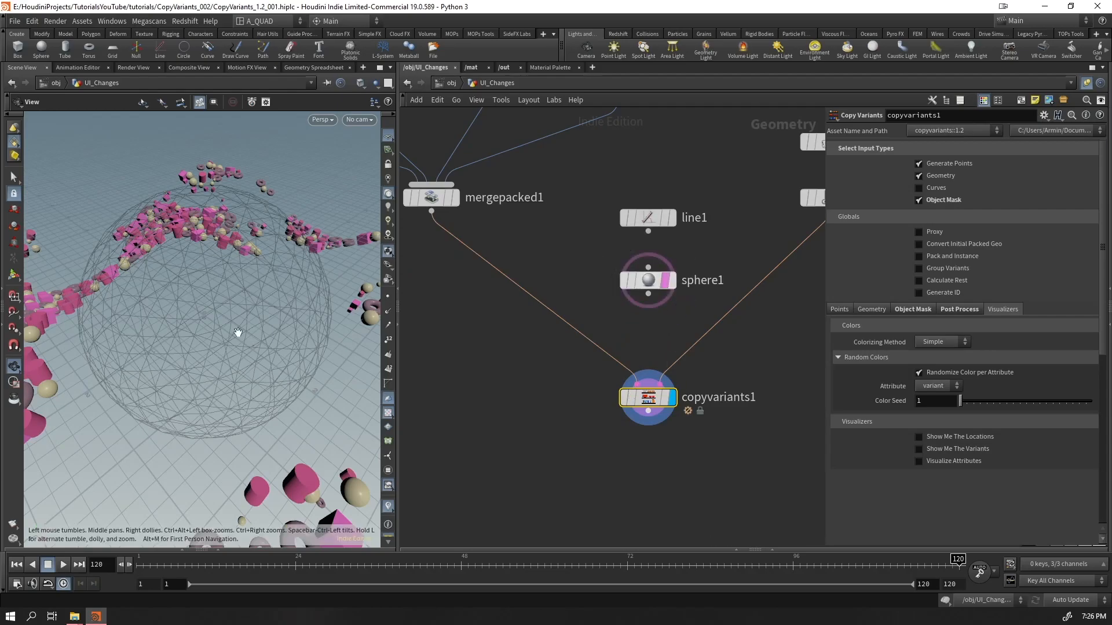
scroll(255, 330, down, 5)
click(520, 434)
key(ctrl+s)
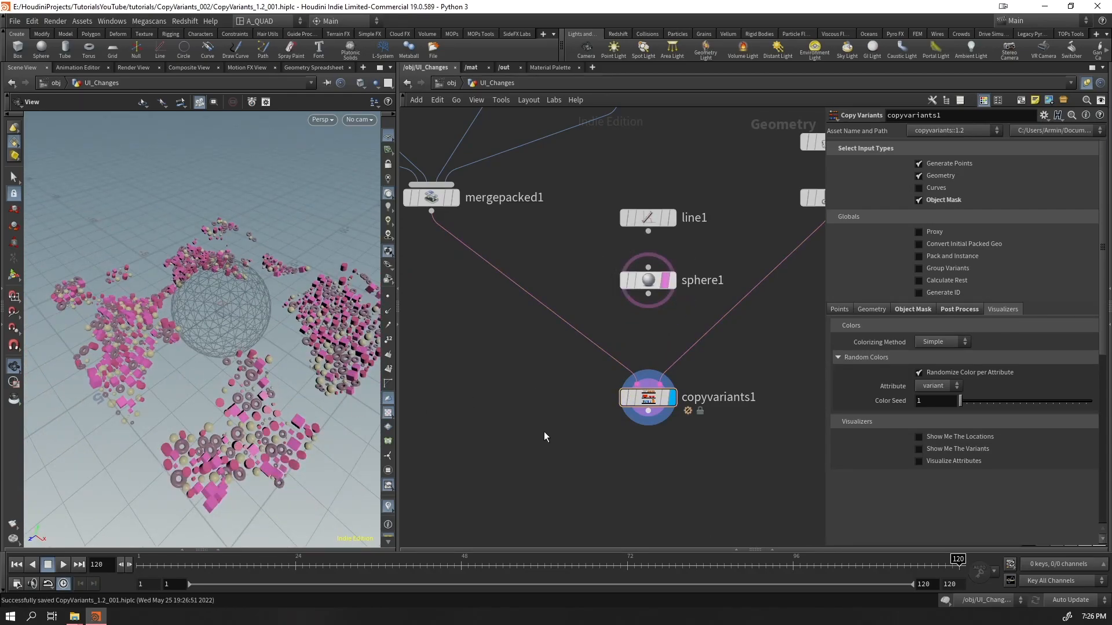
- Return to the object level and enter the Advanced_Patches geometry network
key(u)
click(630, 327)
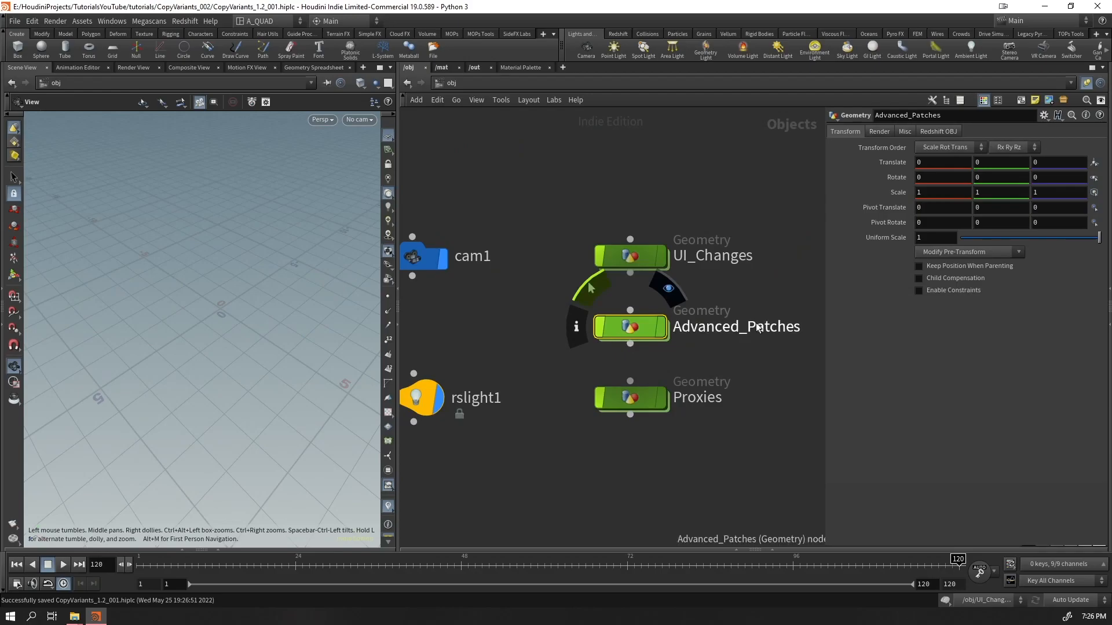
middle_drag(750, 352, 680, 357)
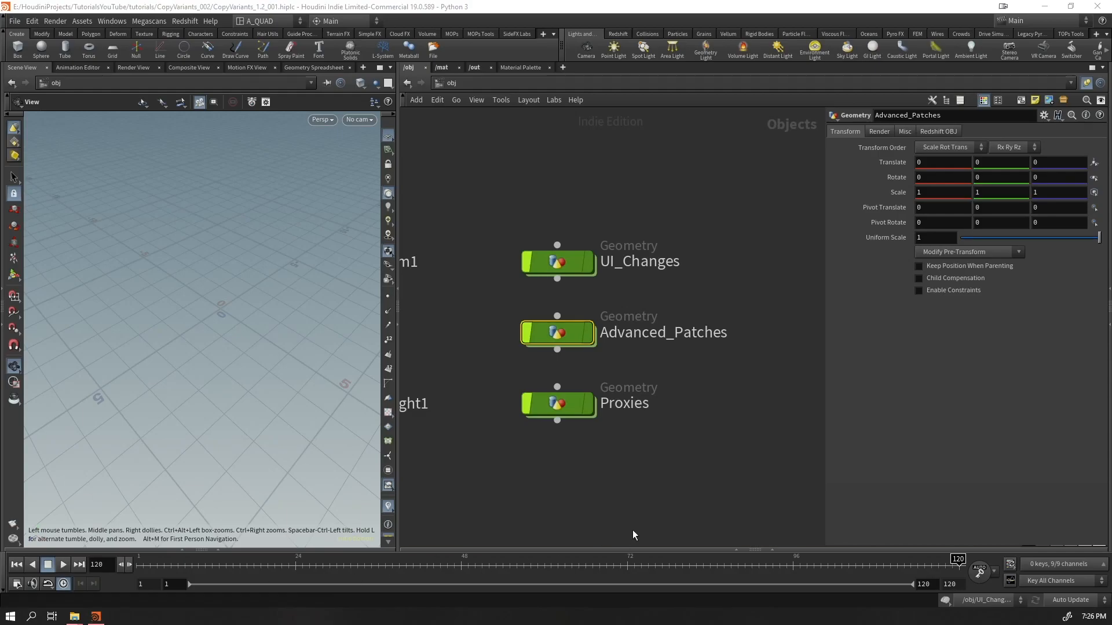
middle_drag(638, 450, 667, 452)
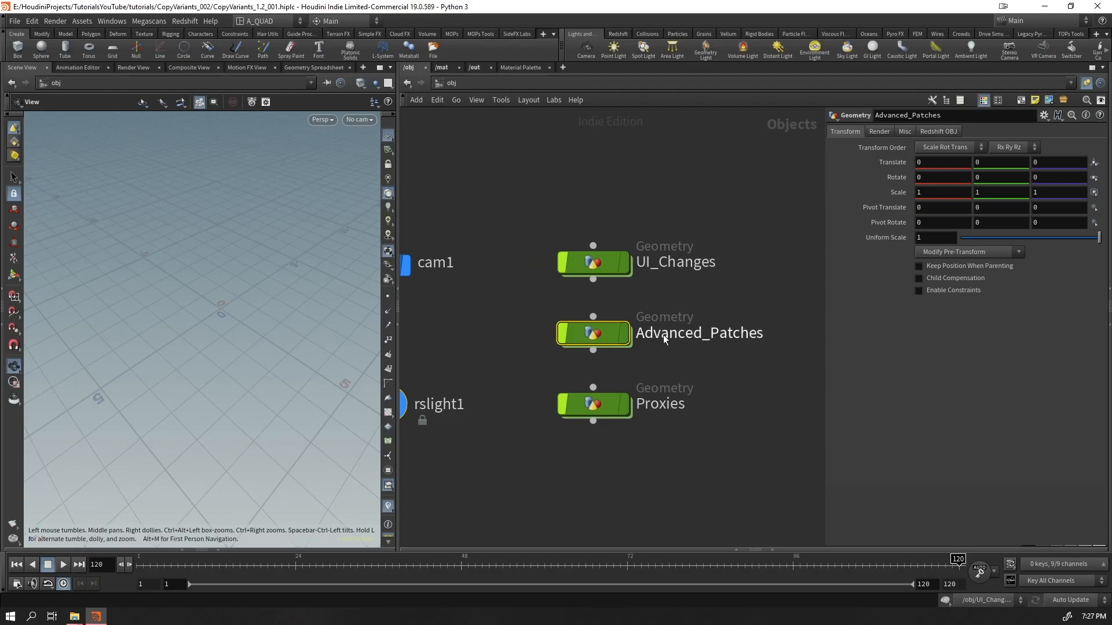
double_click(567, 339)
scroll(505, 377, down, 2)
scroll(583, 385, up, 5)
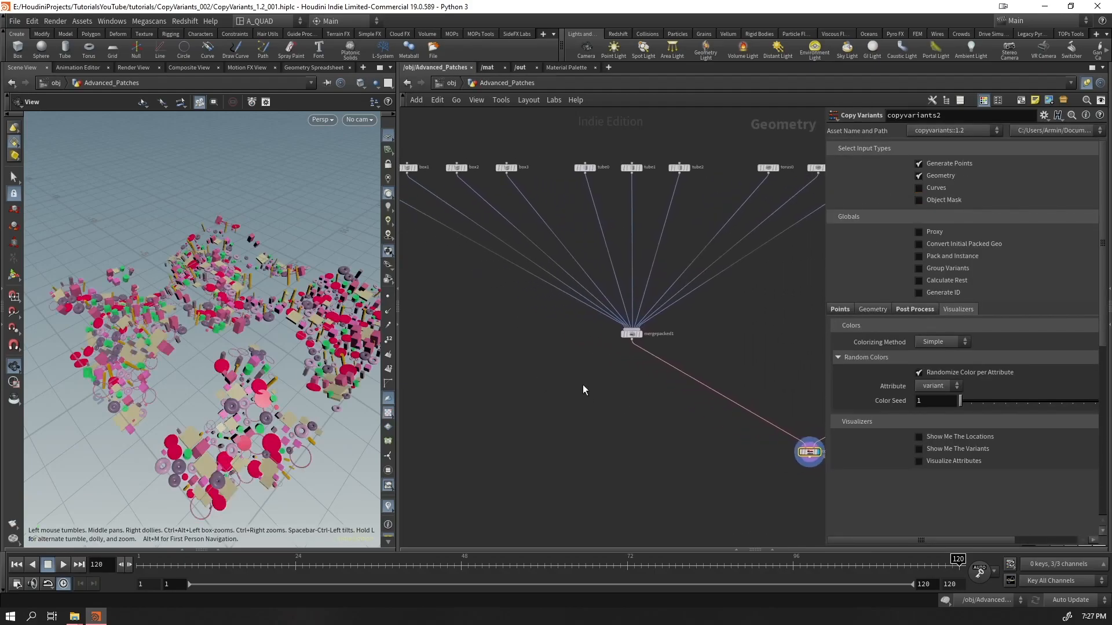
- Widen the network editor and look over the box, tube and torus nodes feeding the packed merge
scroll(579, 390, down, 3)
scroll(649, 428, up, 2)
drag(303, 378, 370, 348)
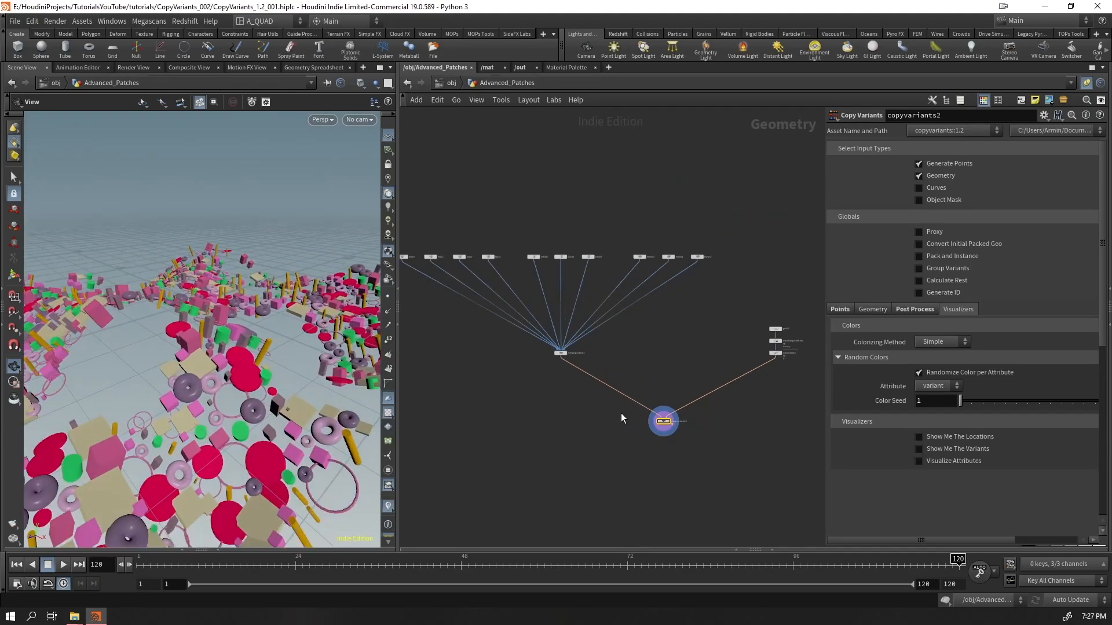
middle_drag(576, 460, 543, 418)
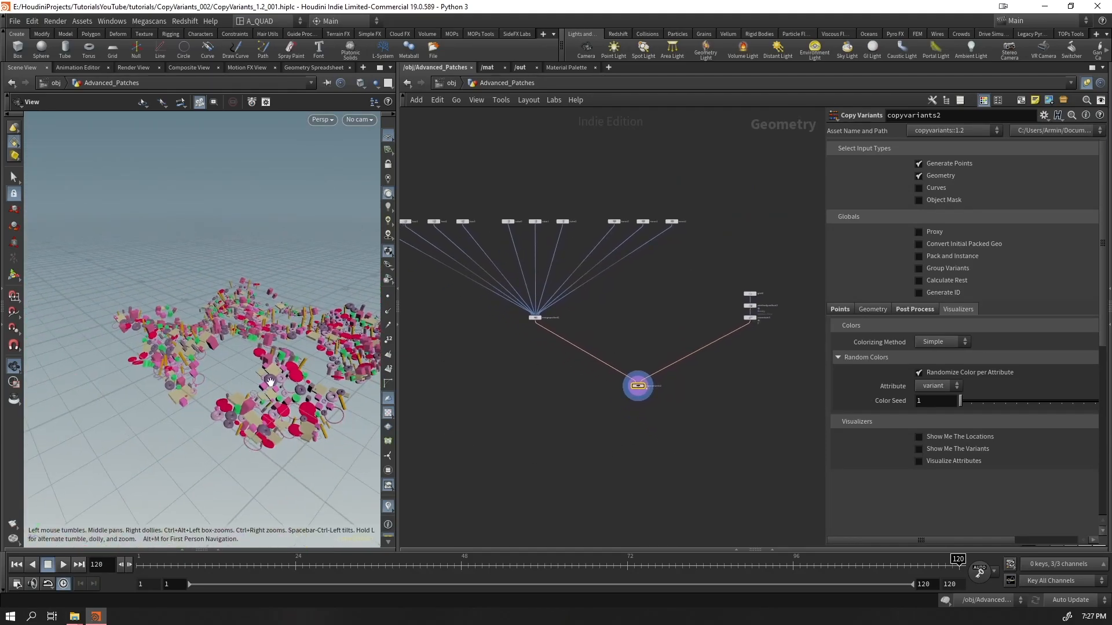
scroll(446, 191, up, 2)
middle_drag(446, 191, 614, 186)
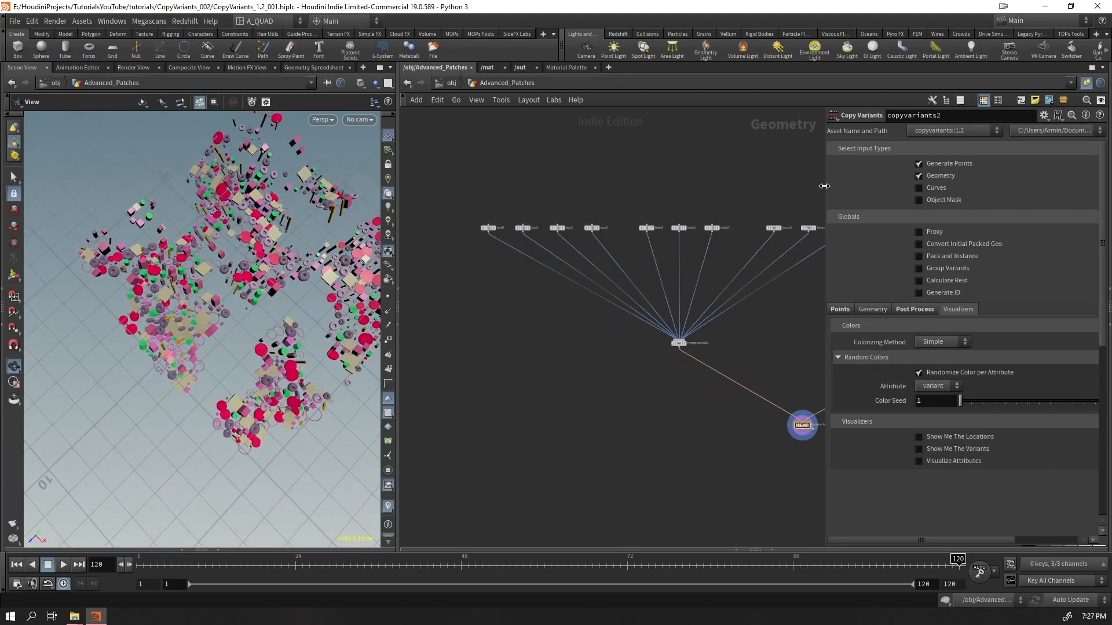
drag(824, 177, 856, 175)
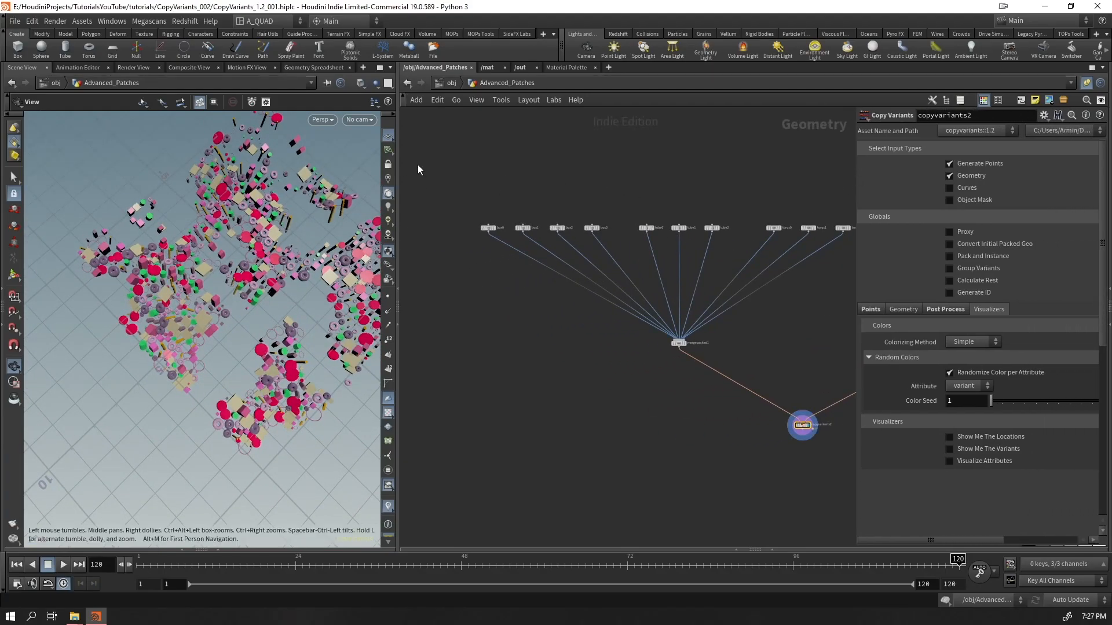
drag(396, 164, 255, 175)
scroll(460, 302, up, 5)
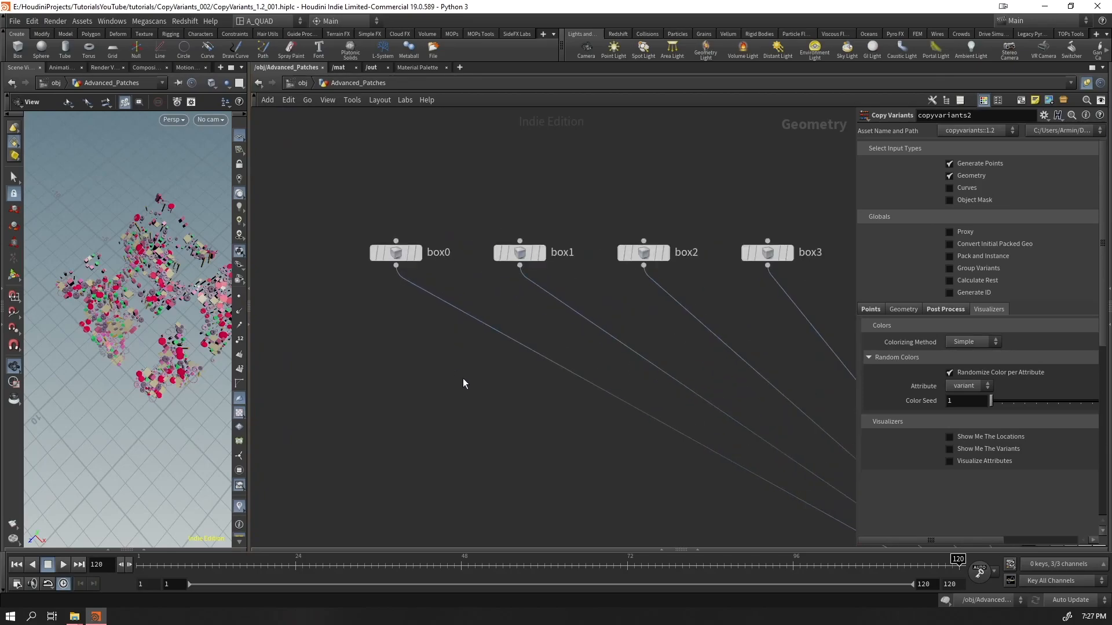
middle_drag(462, 379, 377, 385)
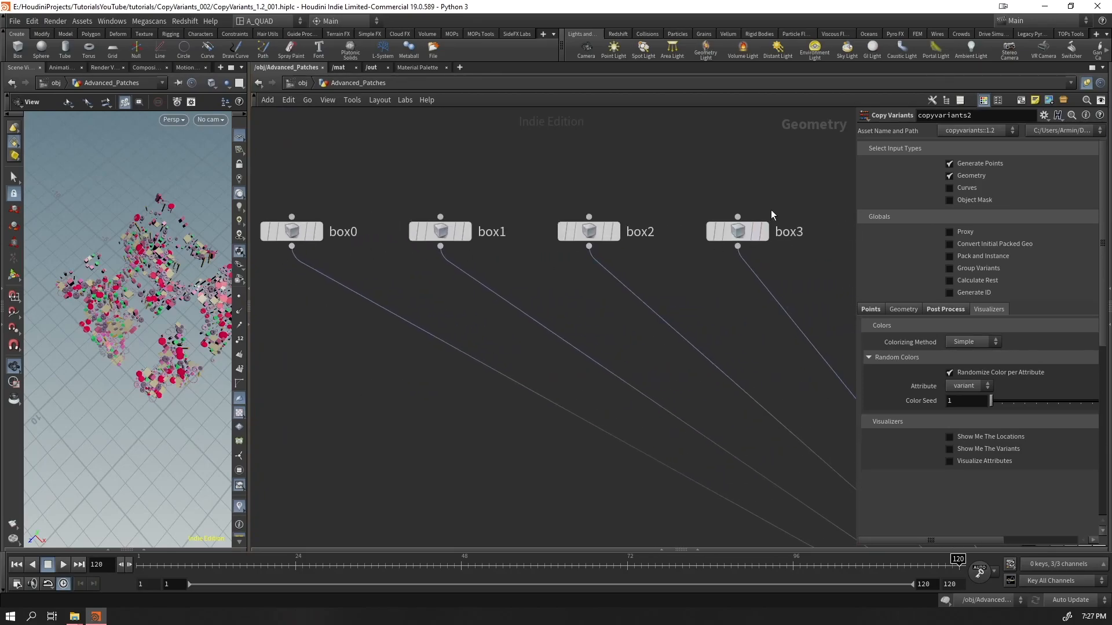
middle_drag(770, 210, 153, 187)
middle_drag(708, 186, 241, 186)
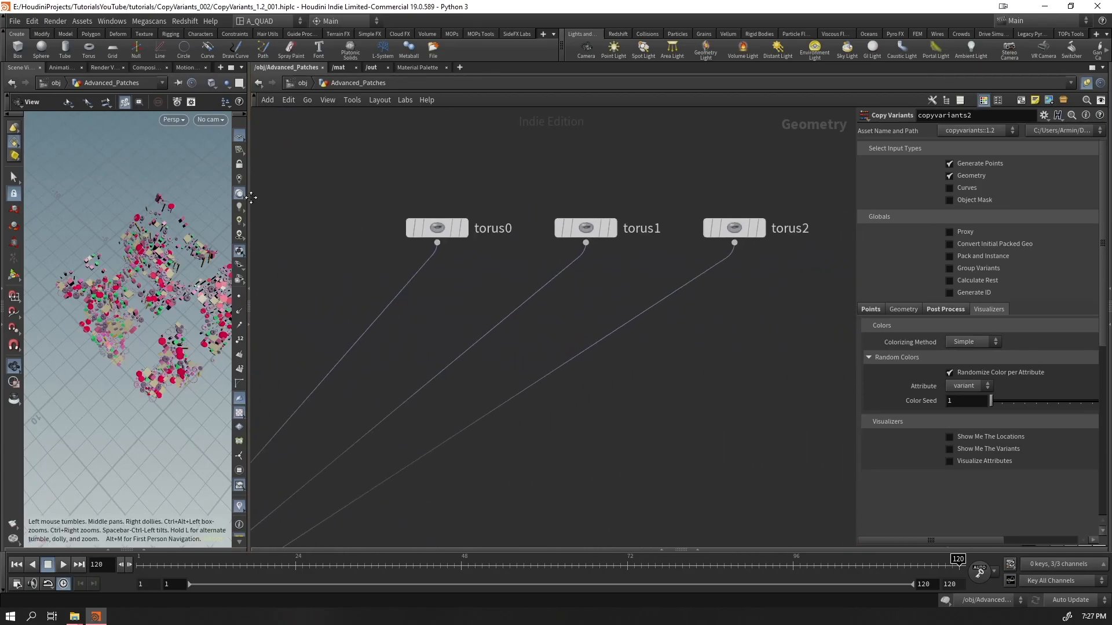
scroll(603, 326, down, 6)
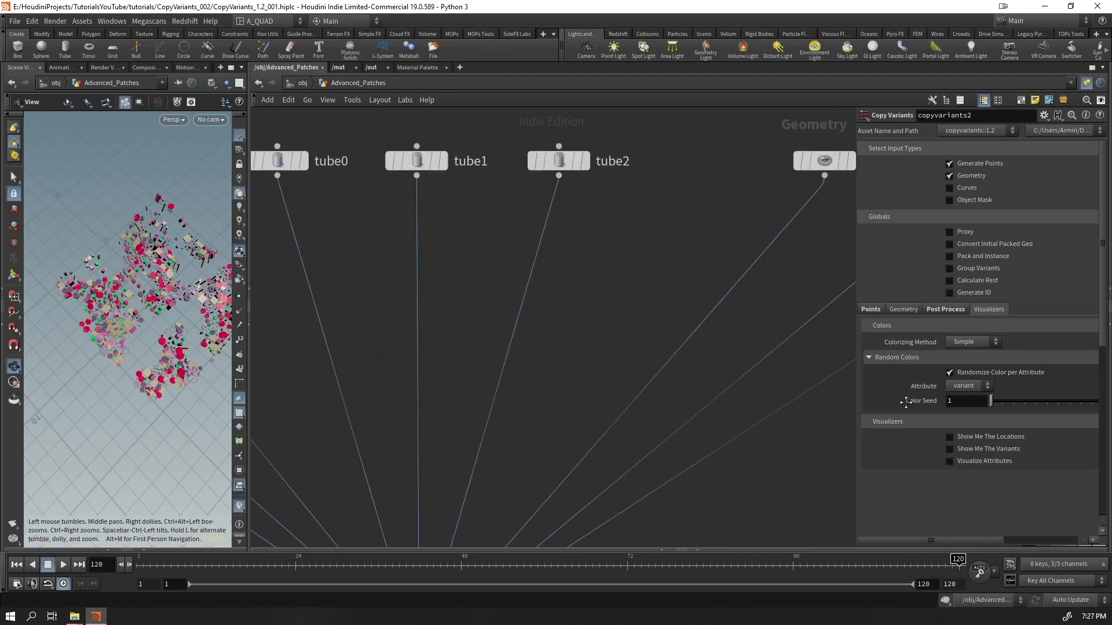
scroll(422, 408, down, 2)
scroll(478, 254, up, 8)
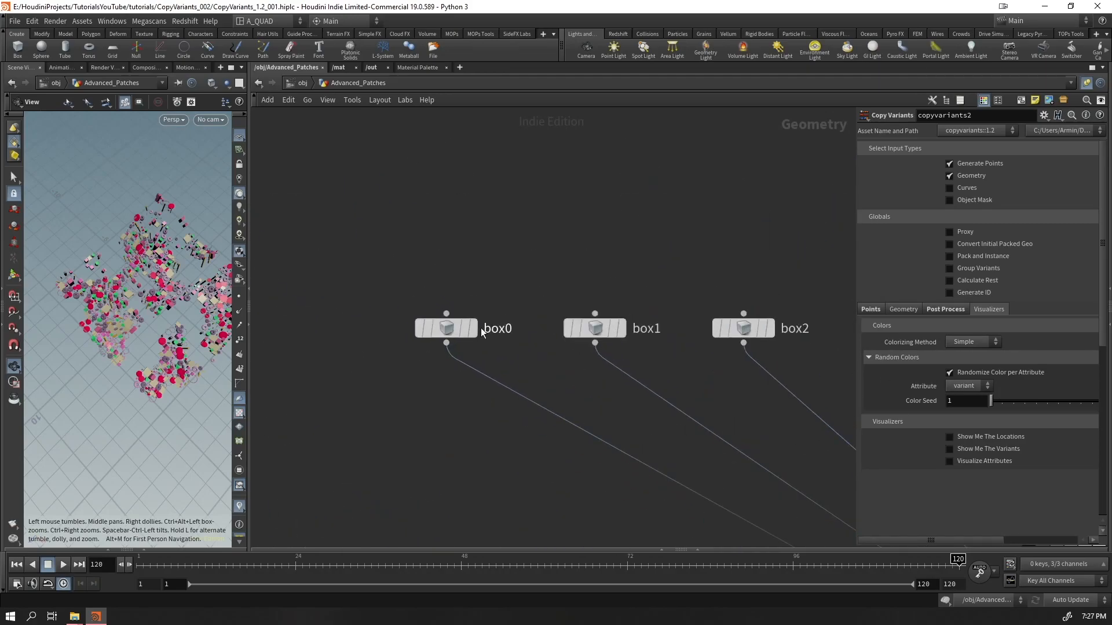
- Display box0, box1, box2 and box3 one after another to view each box variant
click(472, 329)
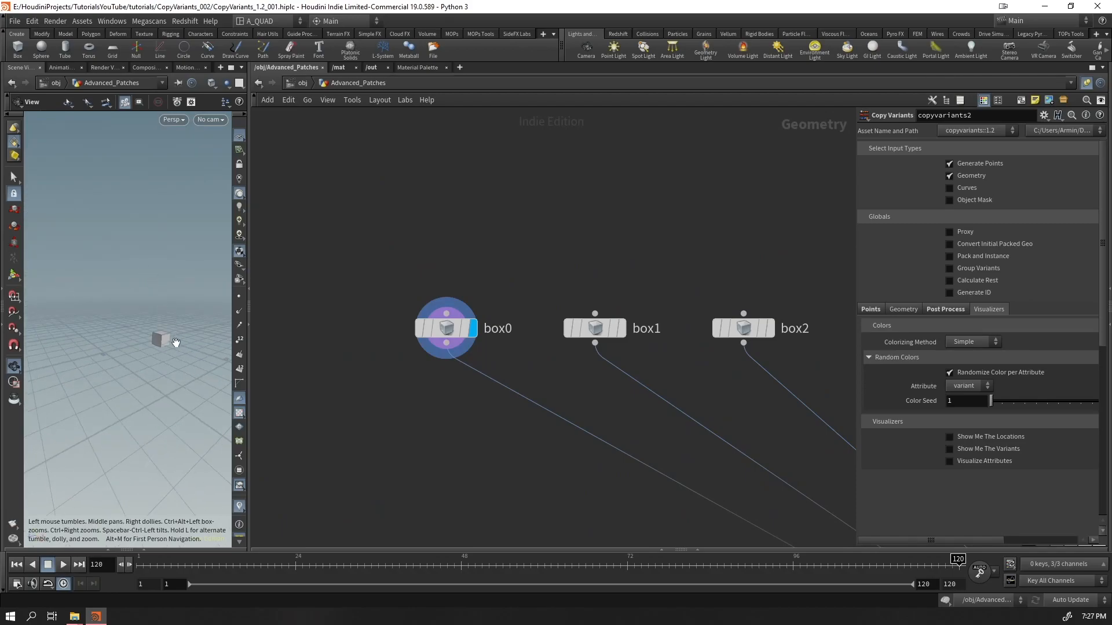
scroll(175, 342, up, 5)
drag(161, 355, 133, 388)
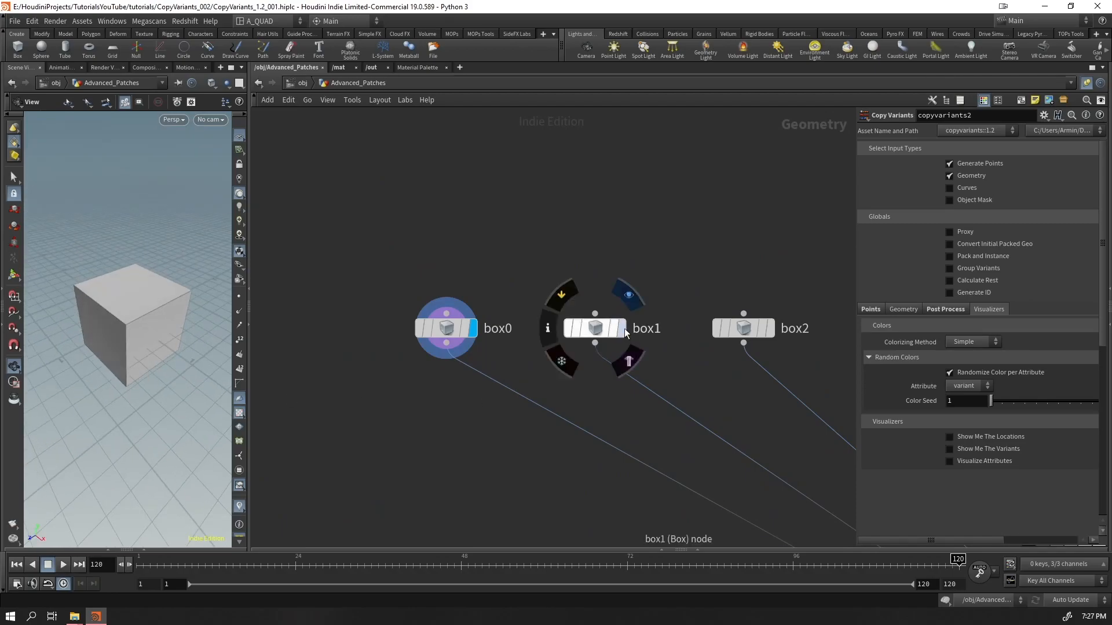
click(625, 329)
middle_drag(633, 310, 523, 306)
click(658, 325)
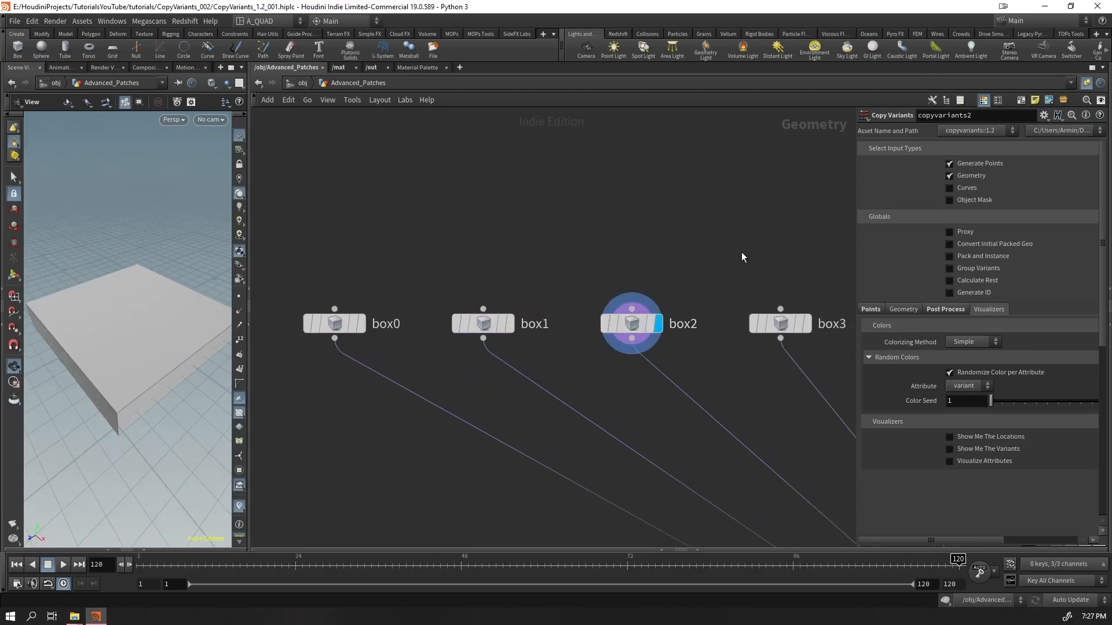
middle_drag(736, 257, 601, 287)
scroll(601, 287, up, 2)
click(685, 348)
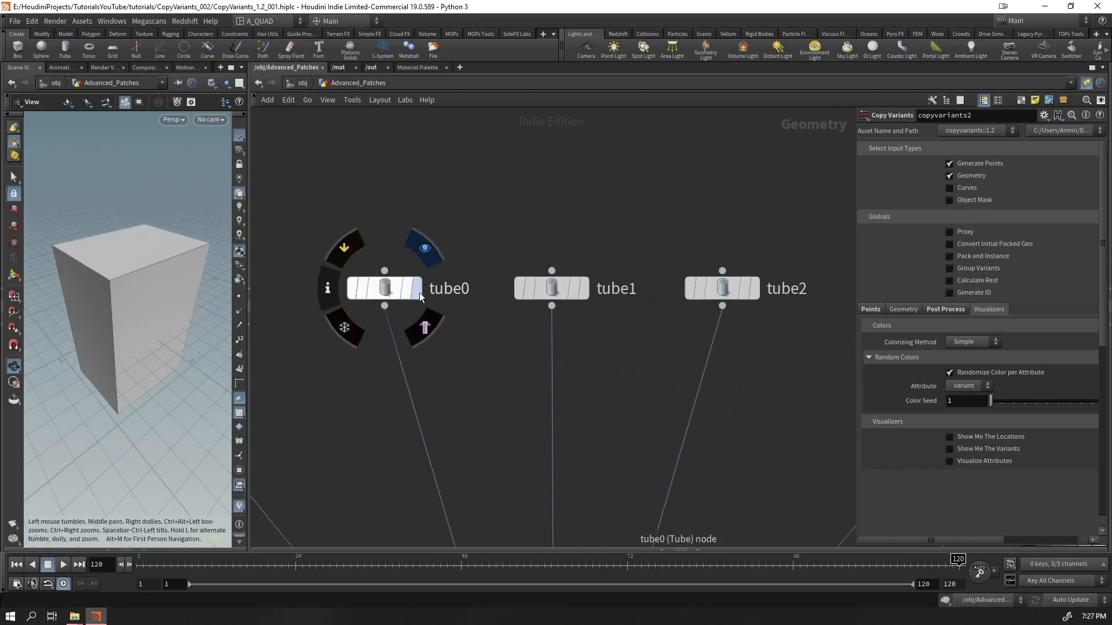
- Display tube0, tube1 and tube2 in turn to view each tube variant
click(418, 291)
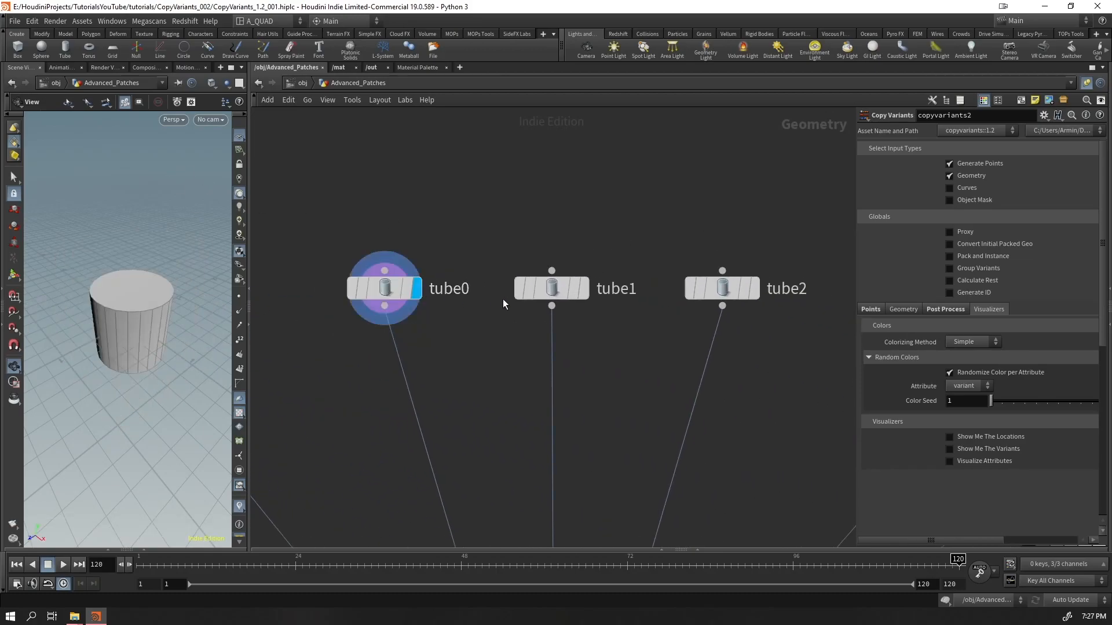
click(586, 289)
click(753, 289)
scroll(745, 193, up, 1)
middle_drag(745, 193, 617, 255)
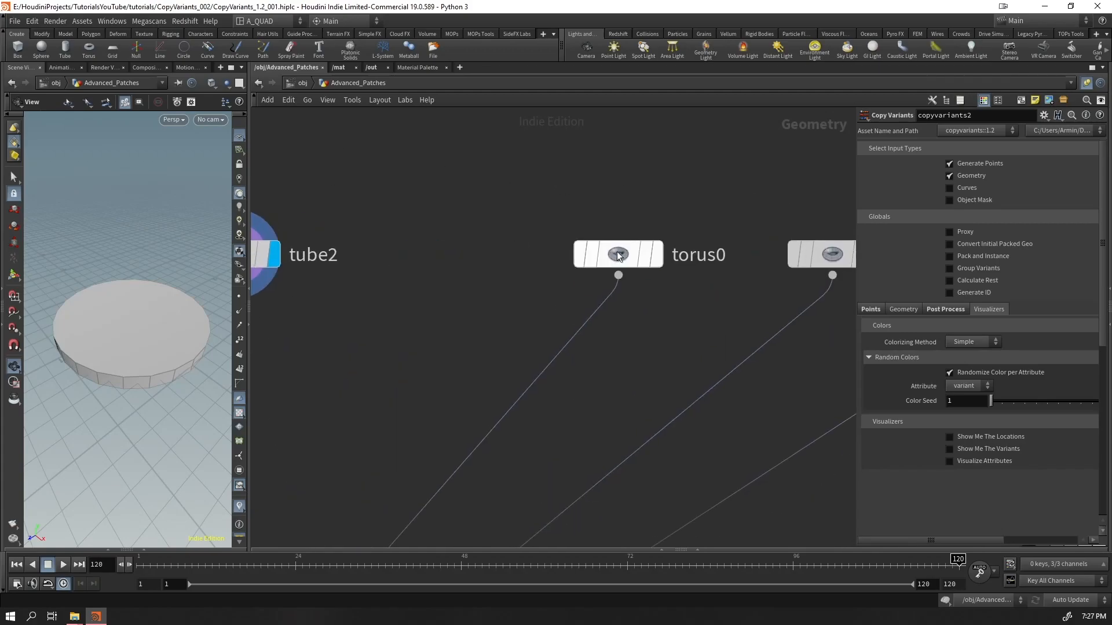
- Display torus0, torus1 and torus2 in turn to view each torus variant
click(655, 254)
scroll(656, 254, up, 1)
middle_drag(735, 156, 457, 166)
middle_drag(678, 301, 603, 300)
mouse_move(602, 301)
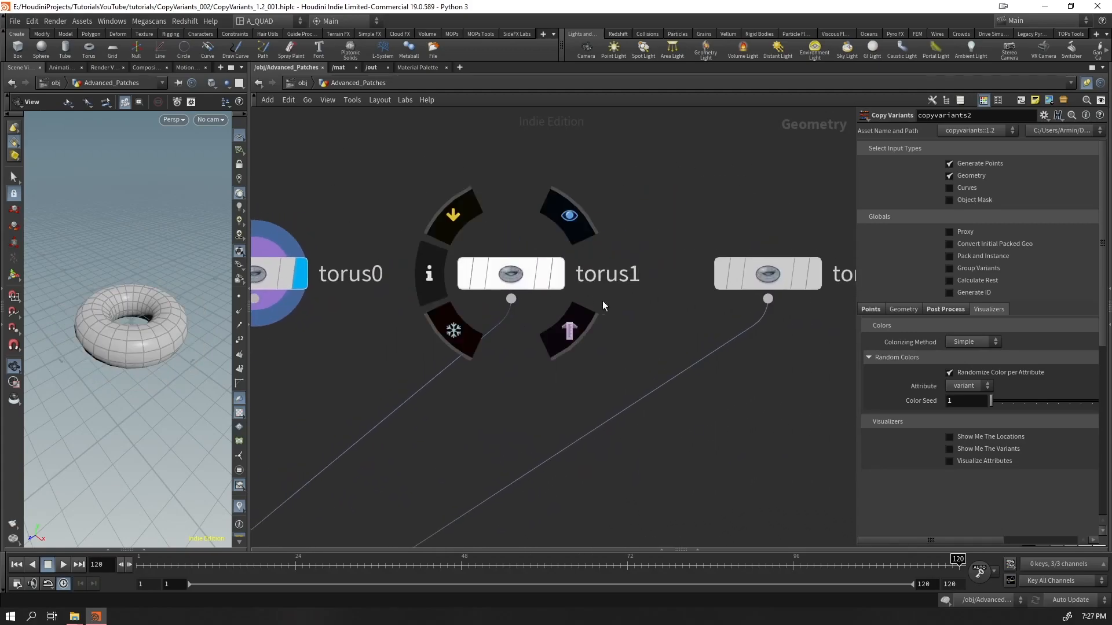
click(560, 284)
click(814, 284)
- Display the copyvariants2 node to show the full scatter of all variants
scroll(727, 435, down, 3)
scroll(666, 467, down, 2)
middle_drag(666, 468, 660, 152)
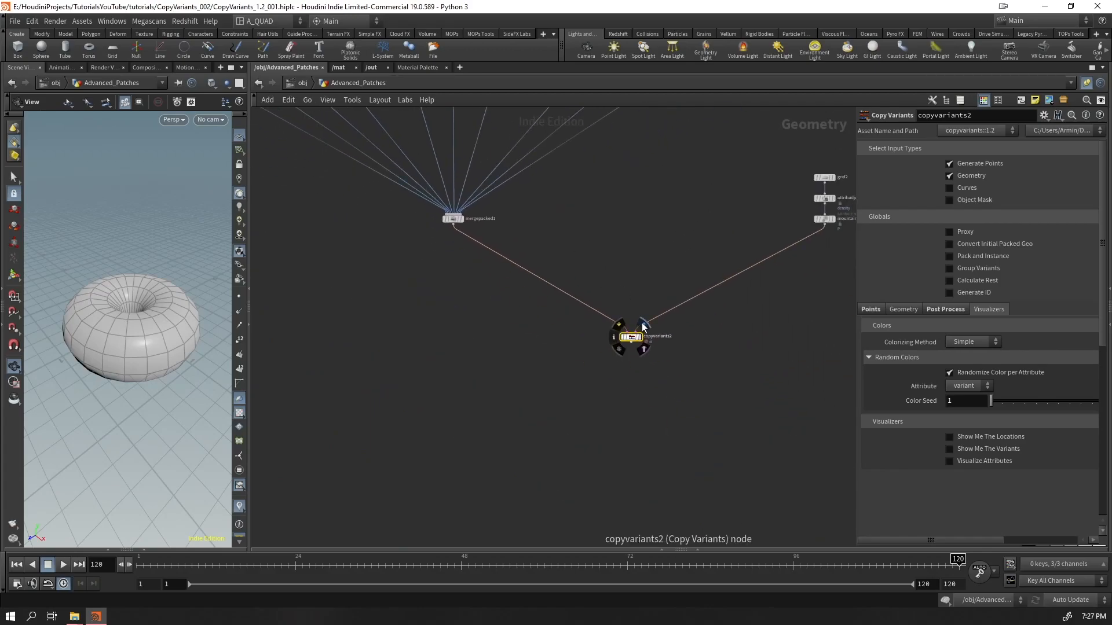
click(641, 322)
drag(110, 336, 128, 277)
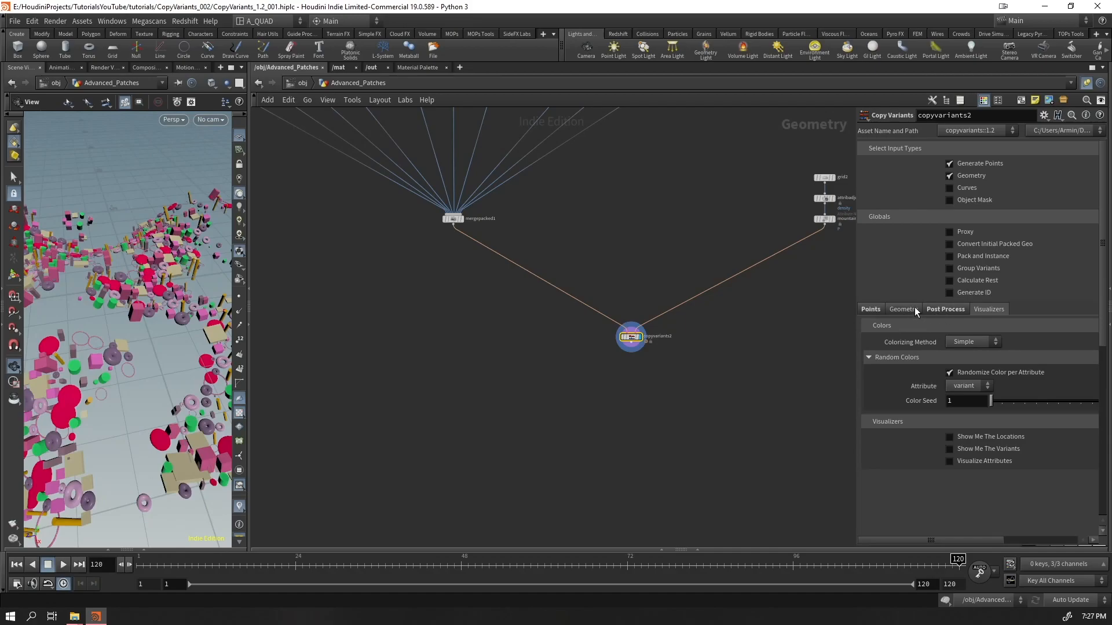
- Set the variants Method of copyvariants2 to Attribute from Pieces and revert its Points settings to defaults
click(871, 309)
click(964, 340)
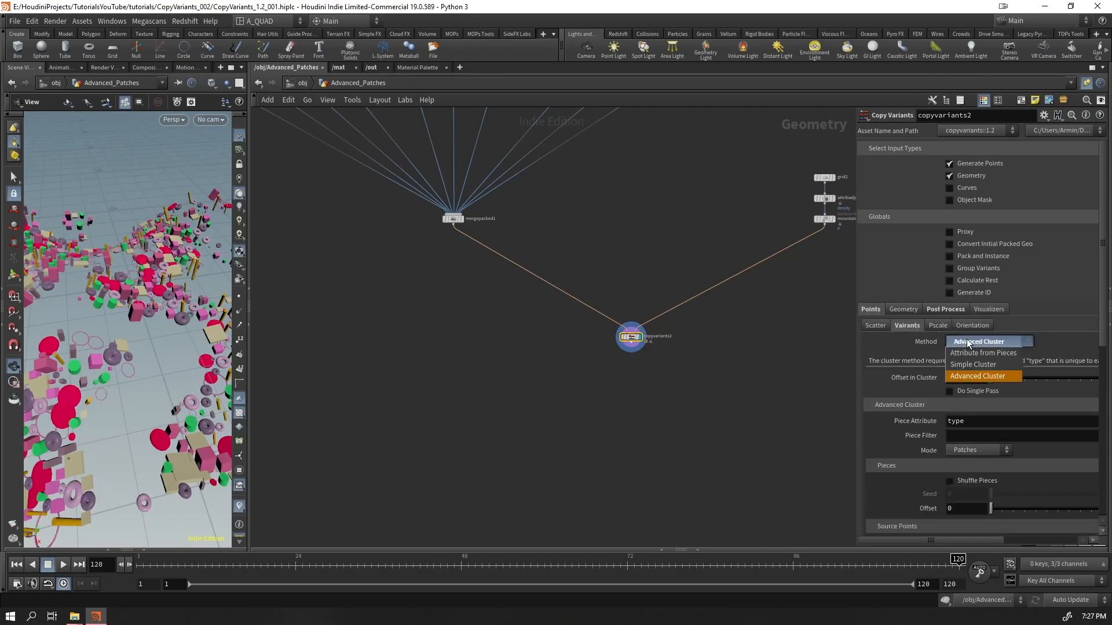
click(972, 356)
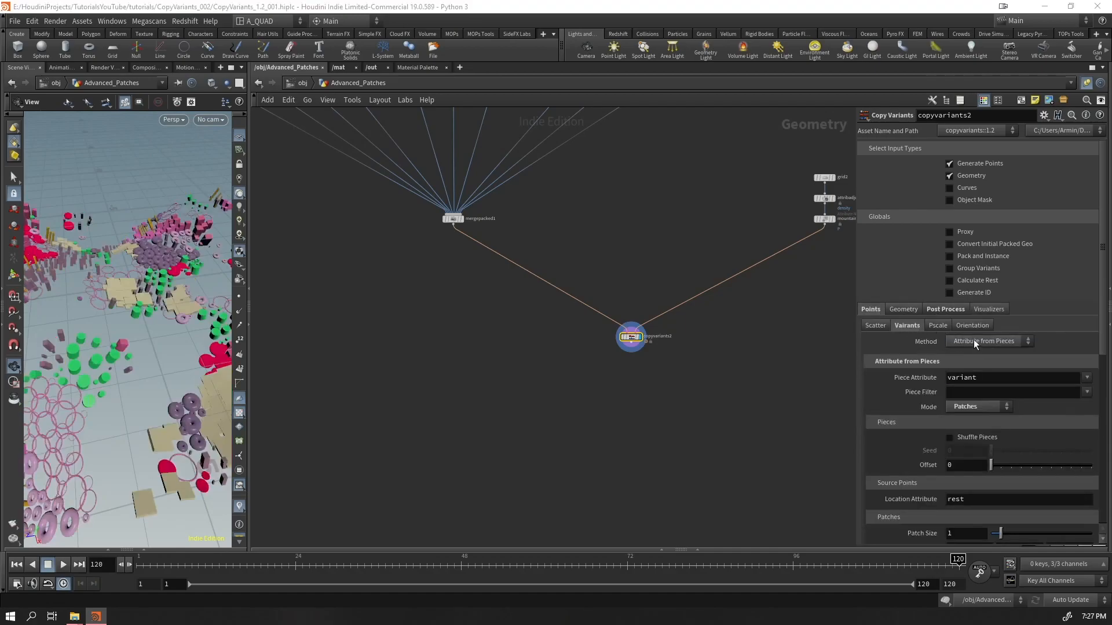
right_click(873, 312)
click(931, 329)
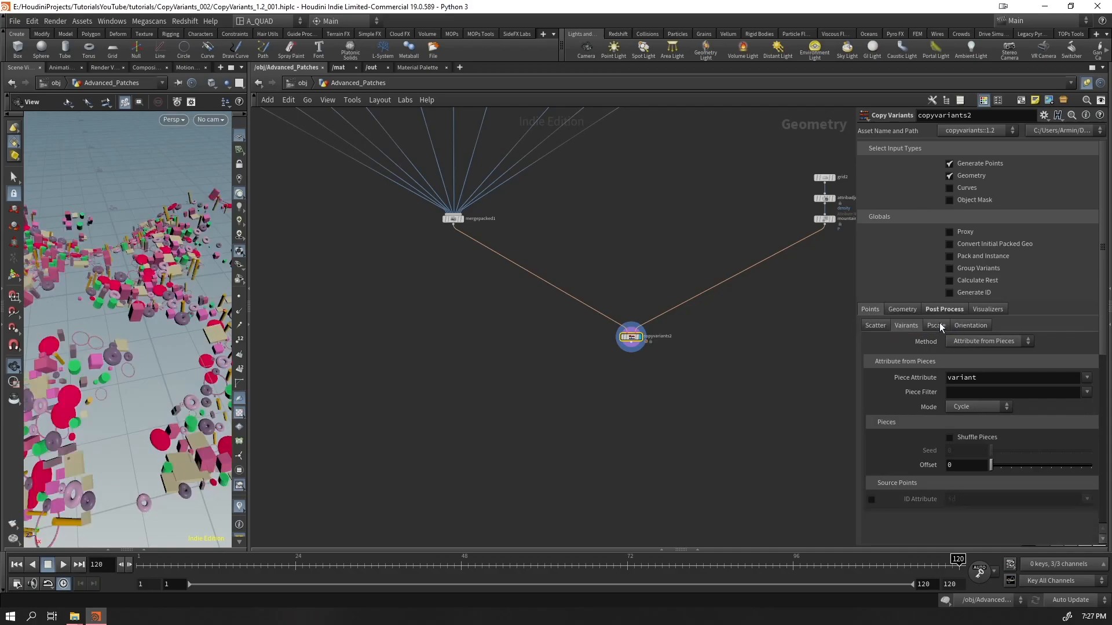
- Check the Post Process settings of copyvariants2, widen the scene viewport, and return to the variants settings of the points
click(937, 311)
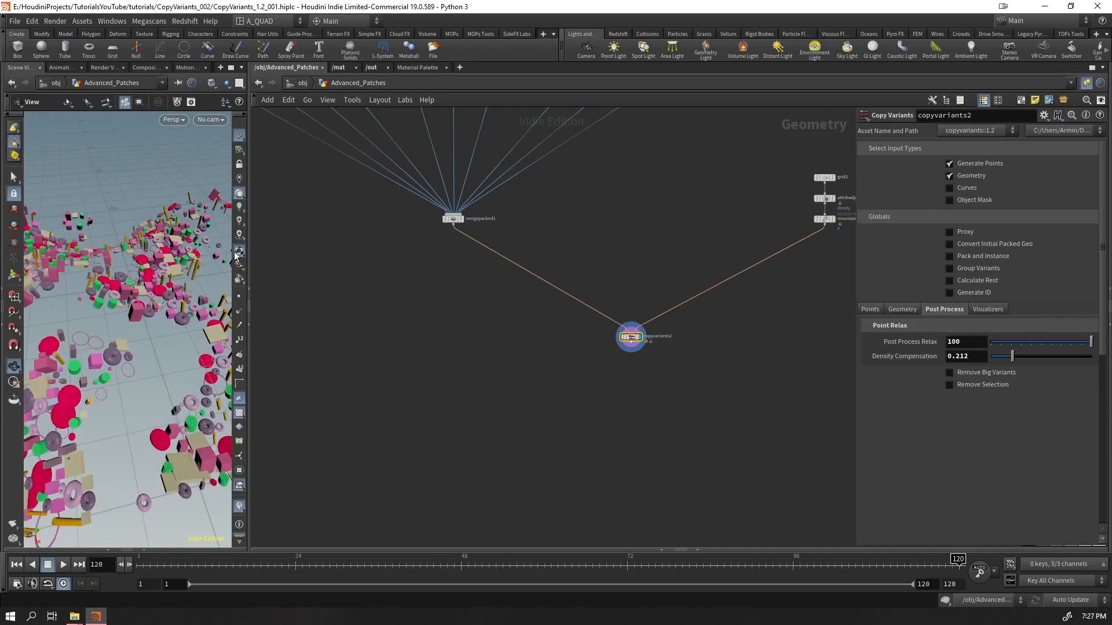
drag(249, 261, 582, 261)
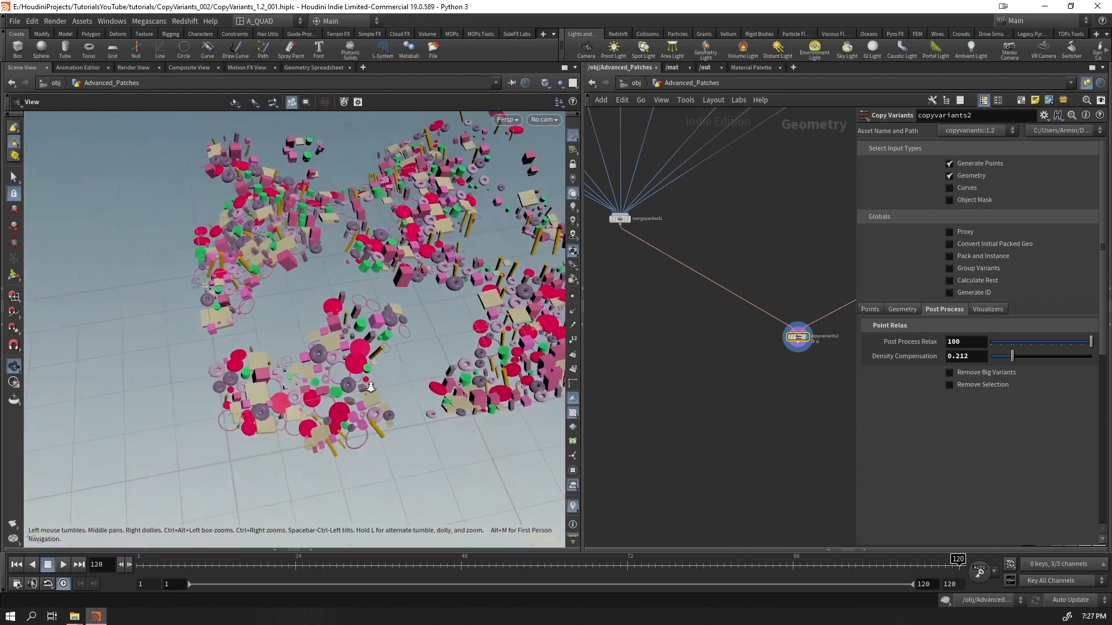
click(894, 311)
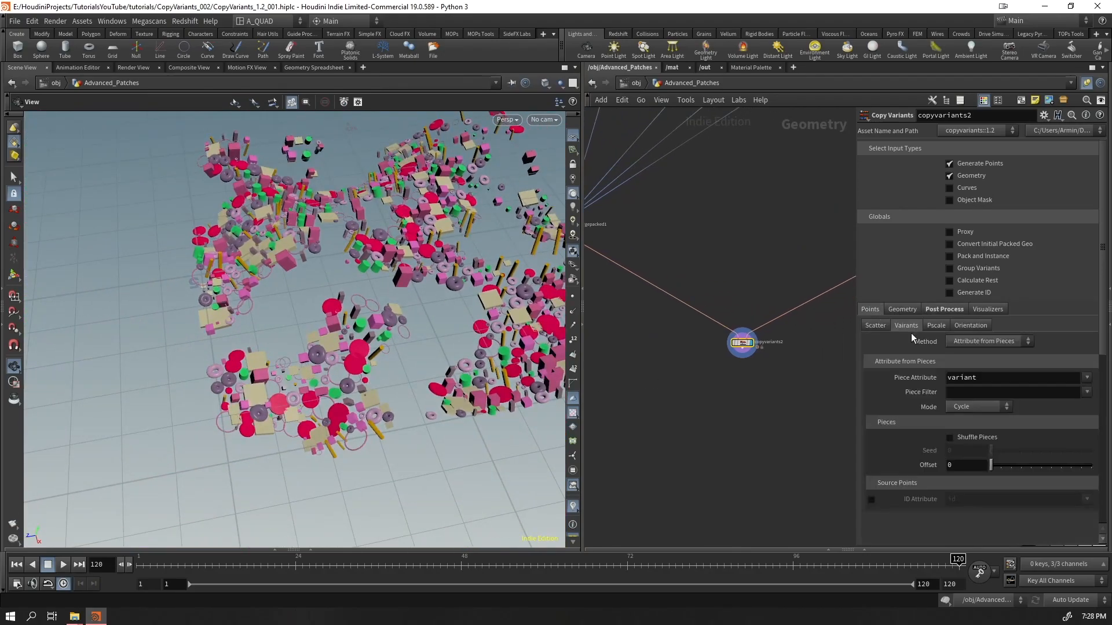
drag(458, 316, 498, 255)
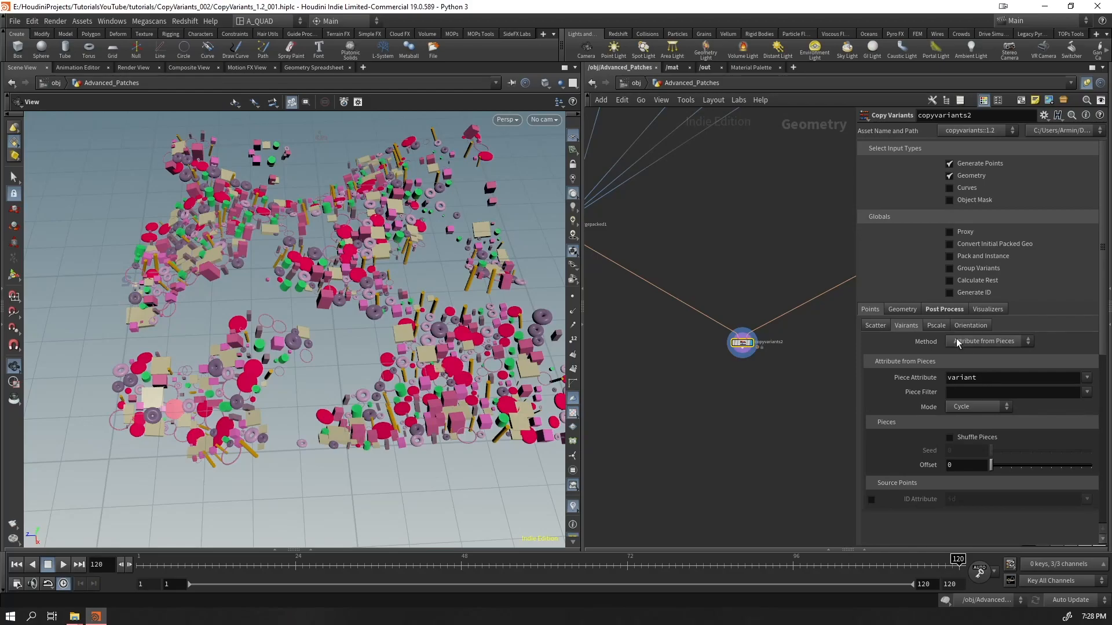
- Set the Attribute from Pieces Mode of copyvariants2 to Patches
scroll(961, 382, down, 3)
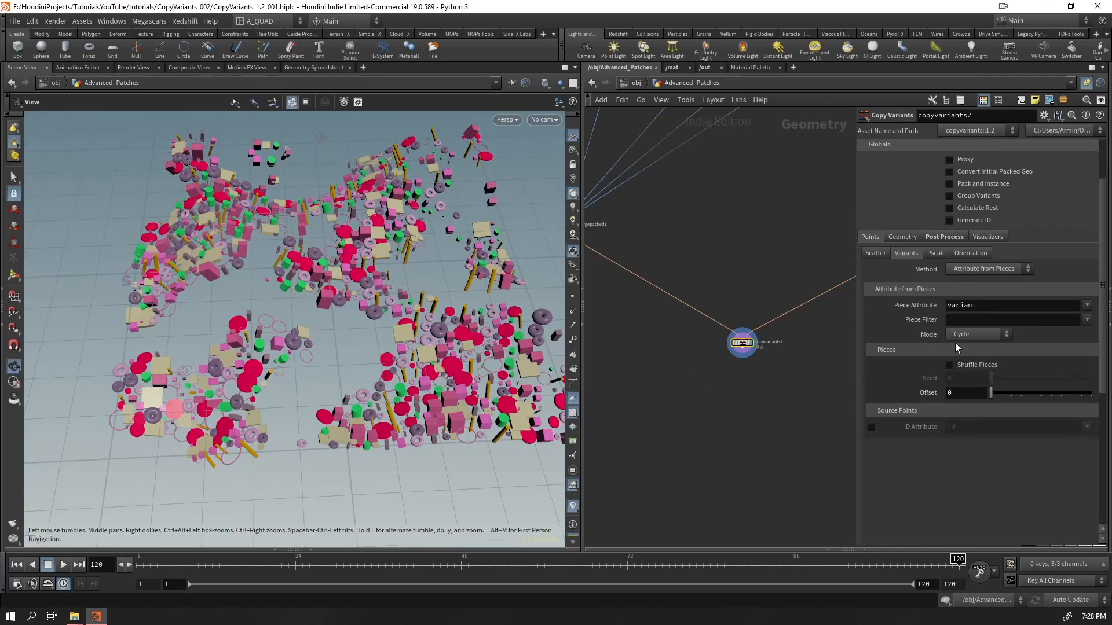
click(976, 335)
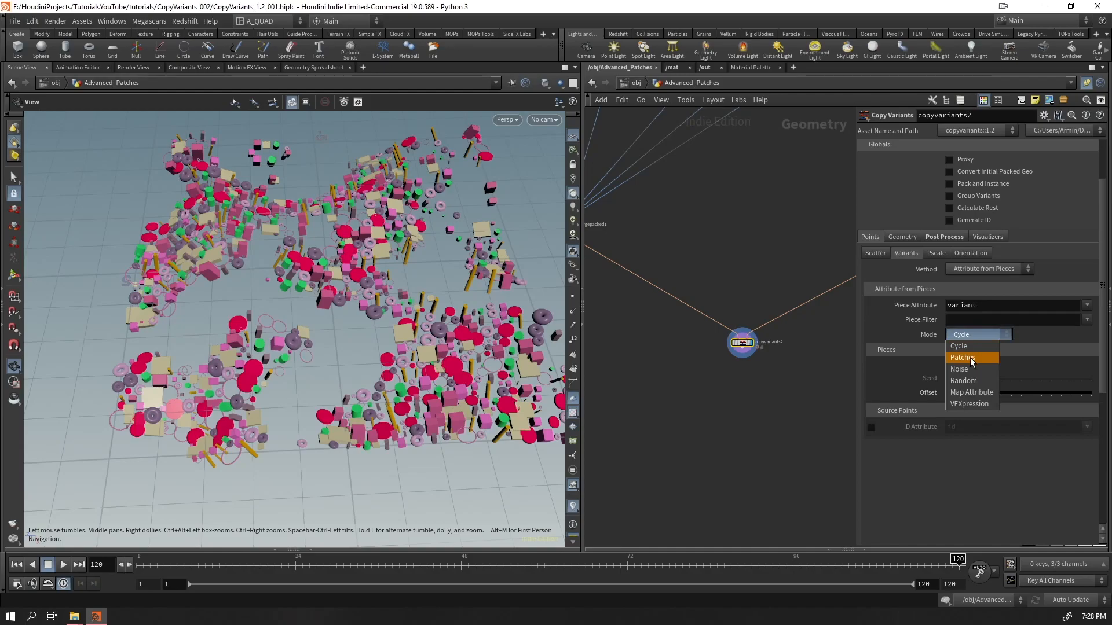
click(970, 356)
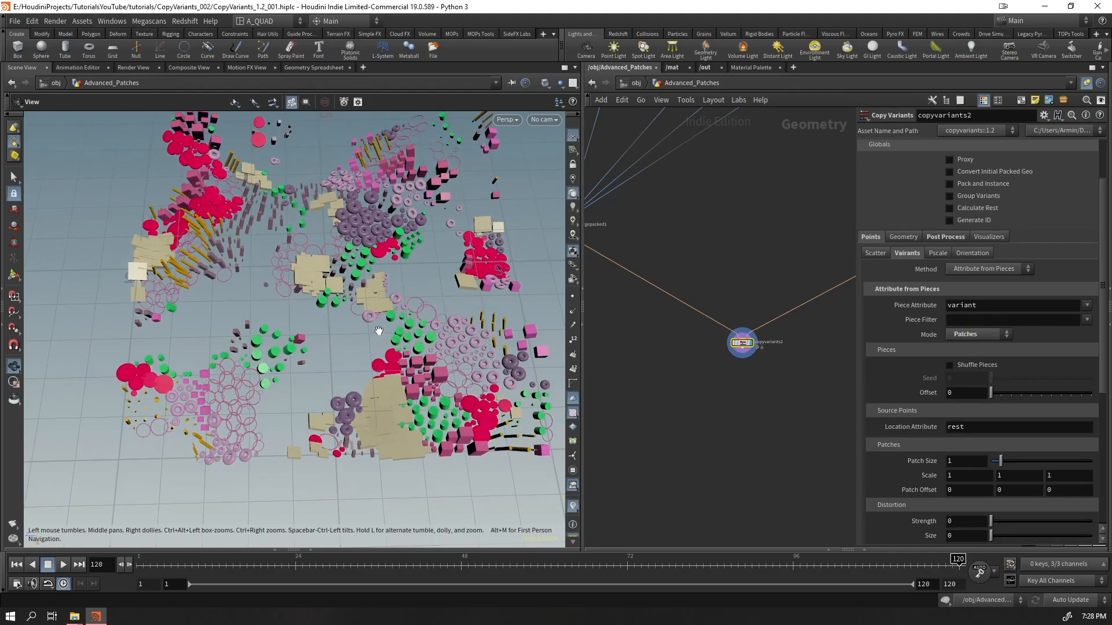
- Inspect the variant patches in the viewport up close, and save the scene file
drag(350, 239, 334, 337)
scroll(334, 337, up, 5)
drag(454, 348, 416, 347)
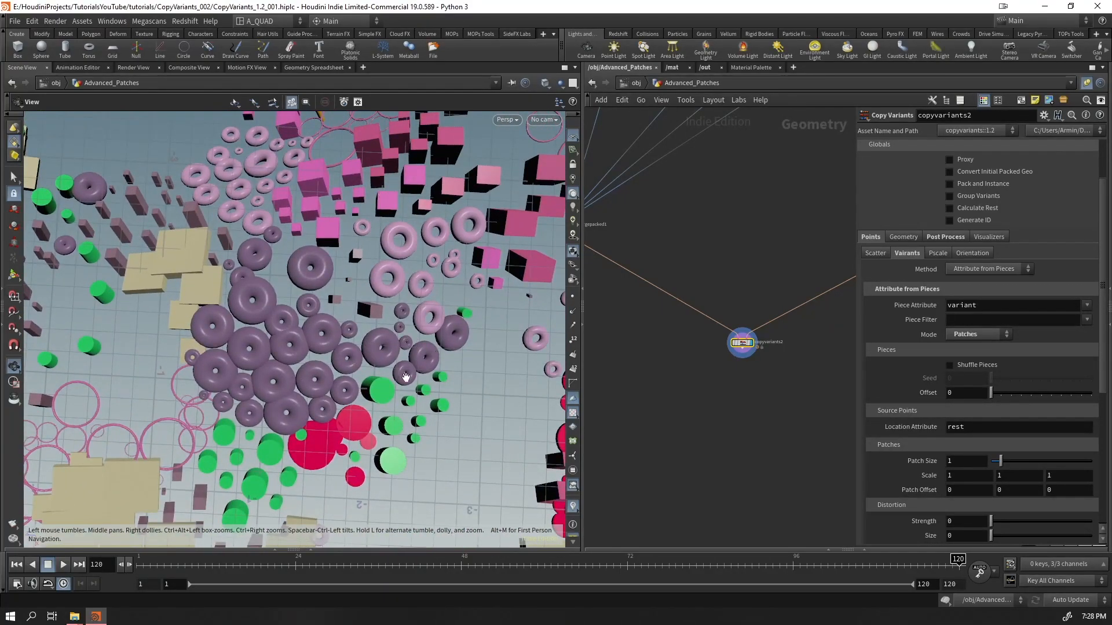
drag(236, 394, 274, 354)
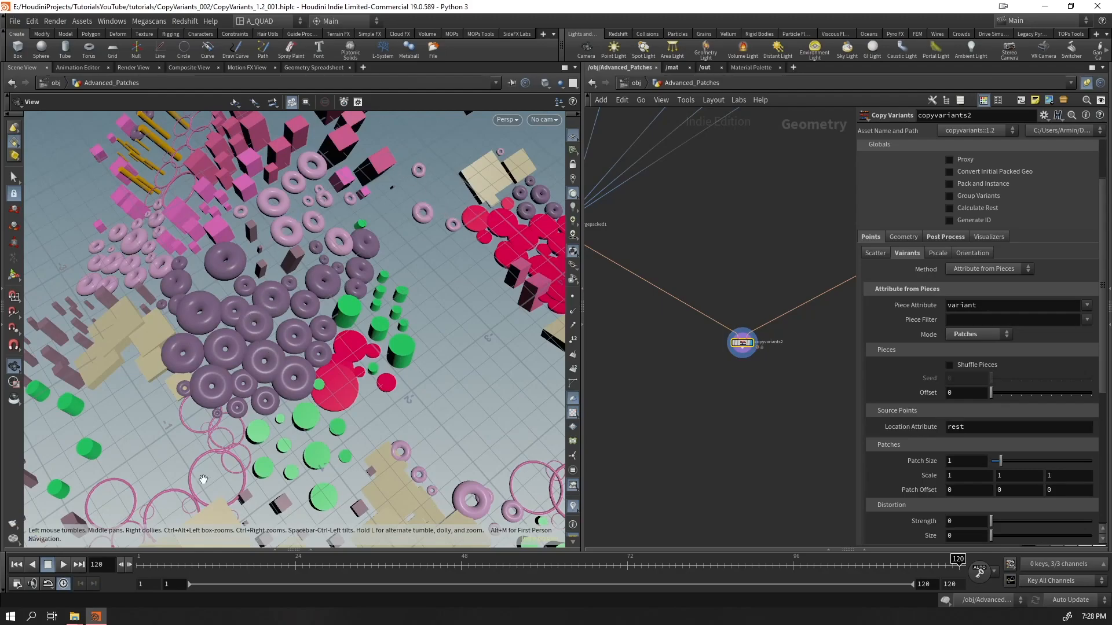
drag(203, 418, 287, 348)
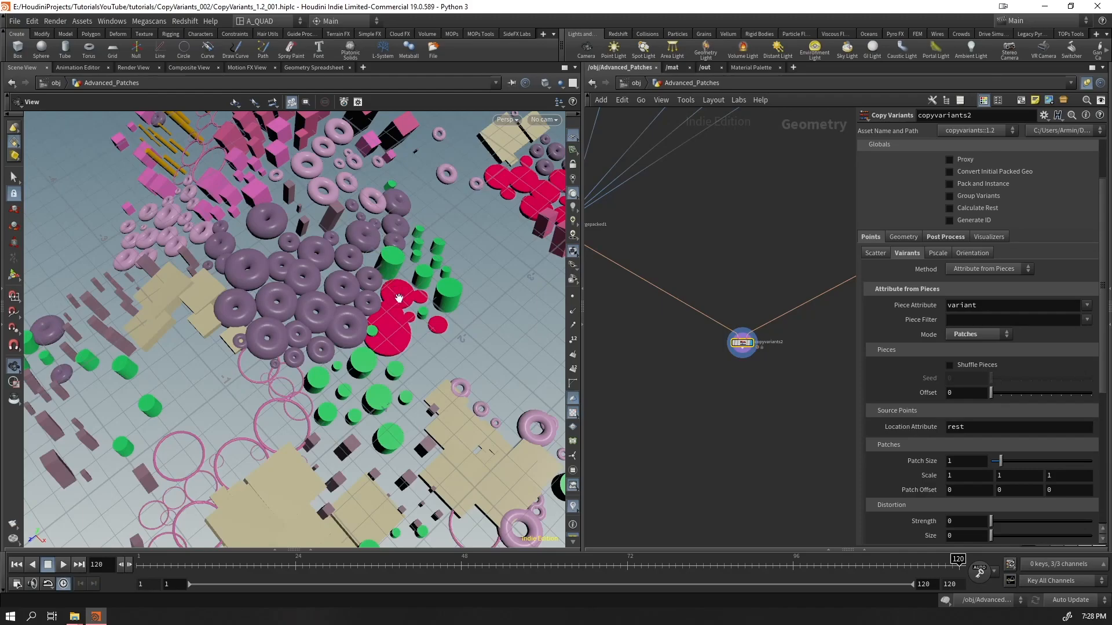
key(ctrl+s)
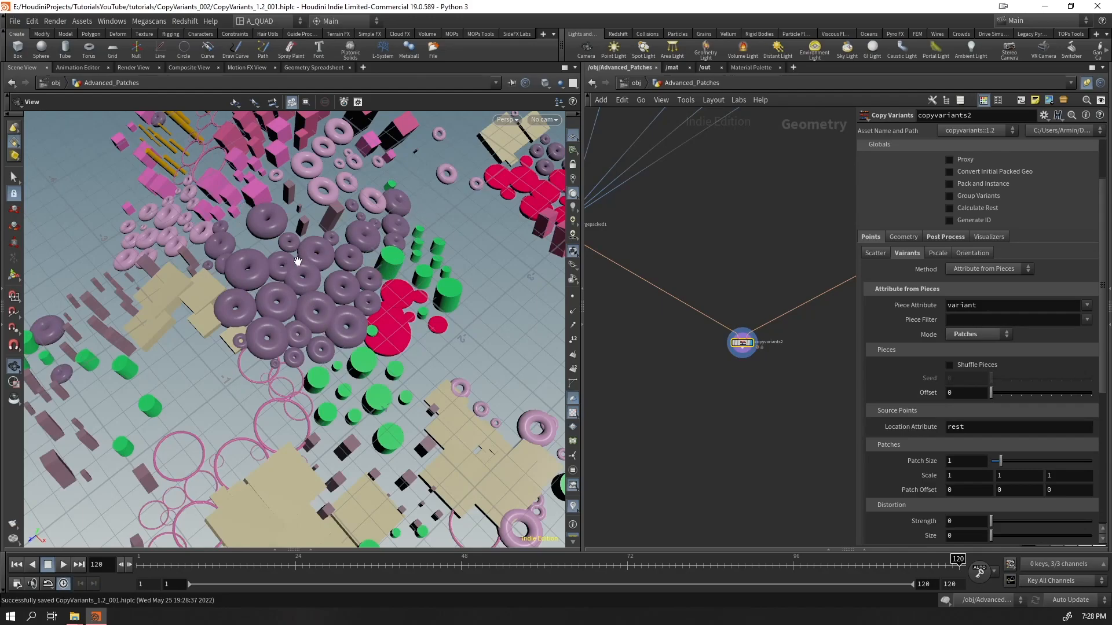
- Examine how the variants group into patches across the scatter, from close up and from an overview
middle_drag(313, 417, 292, 140)
middle_drag(367, 226, 259, 354)
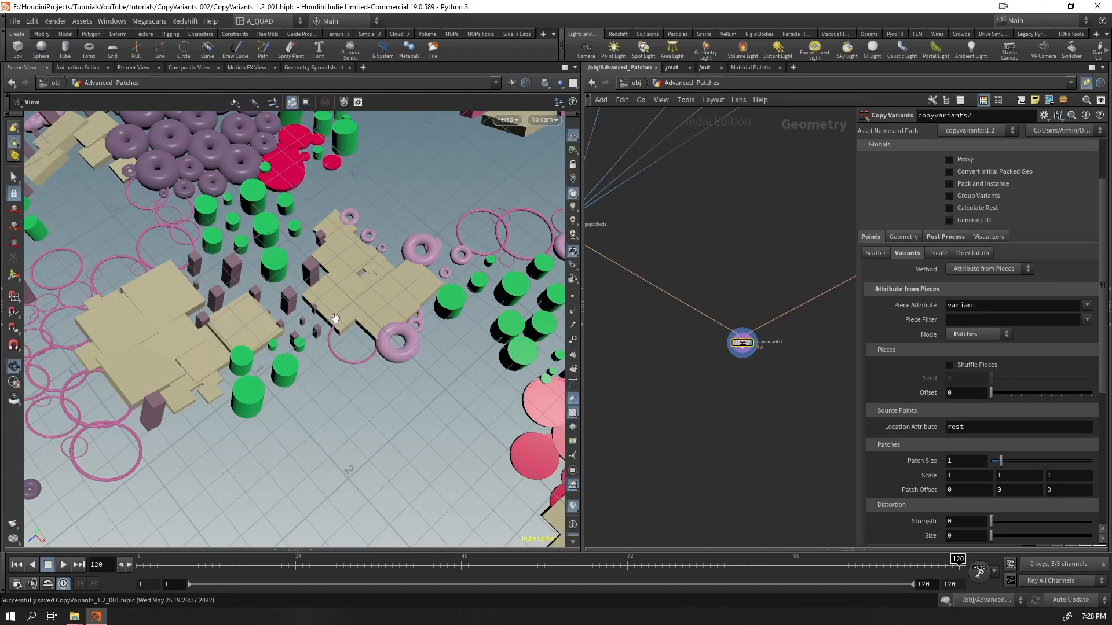
right_drag(298, 311, 325, 248)
drag(313, 347, 164, 361)
middle_drag(299, 199, 307, 370)
right_drag(307, 370, 268, 399)
drag(267, 394, 374, 360)
right_drag(374, 359, 342, 399)
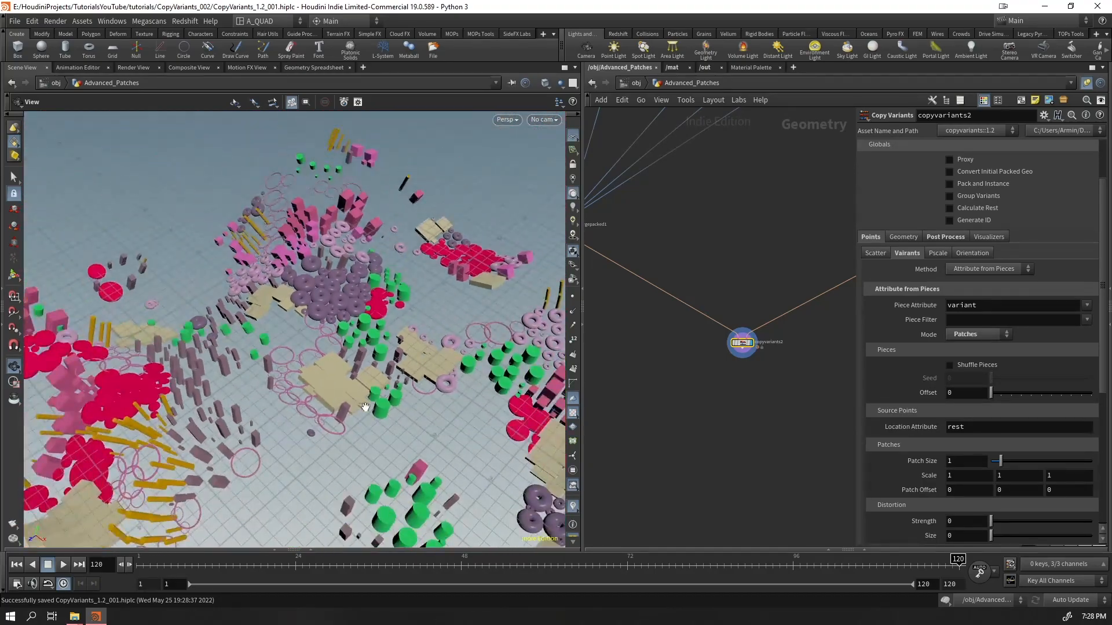
middle_drag(342, 400, 437, 325)
right_drag(436, 325, 402, 318)
middle_drag(402, 318, 253, 332)
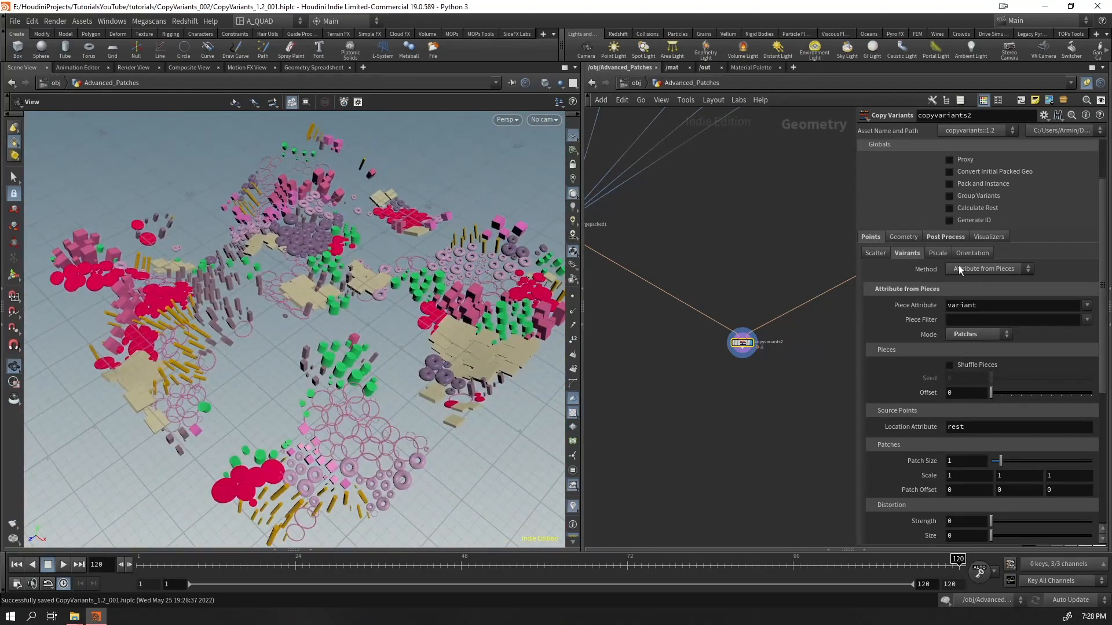
- Try the Advanced Cluster variants Method on copyvariants2 and return to Attribute from Pieces
click(988, 269)
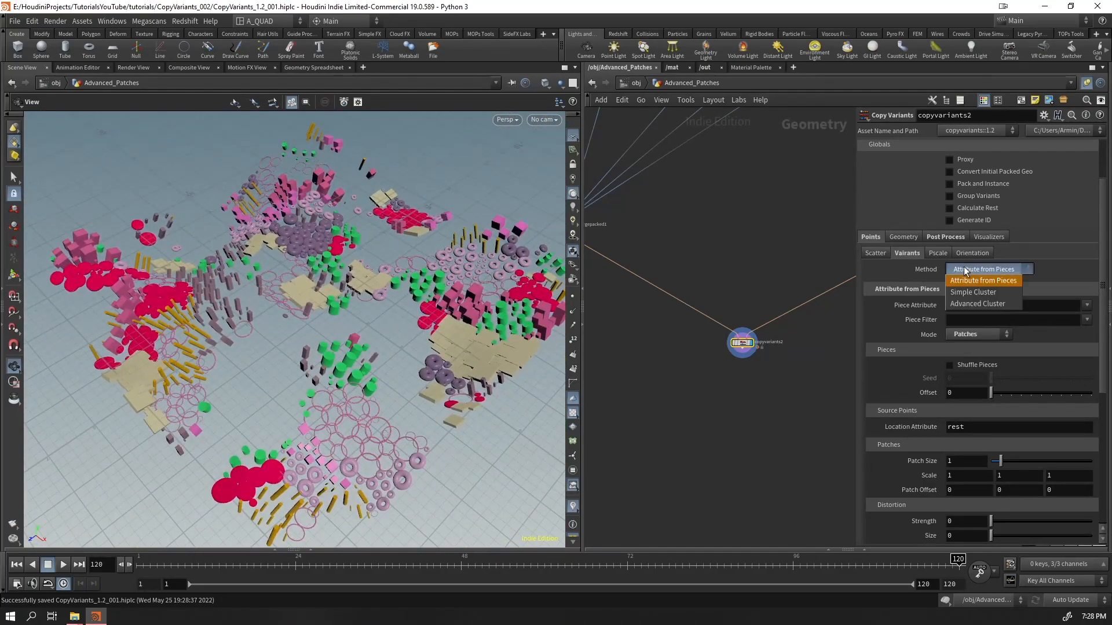
click(978, 304)
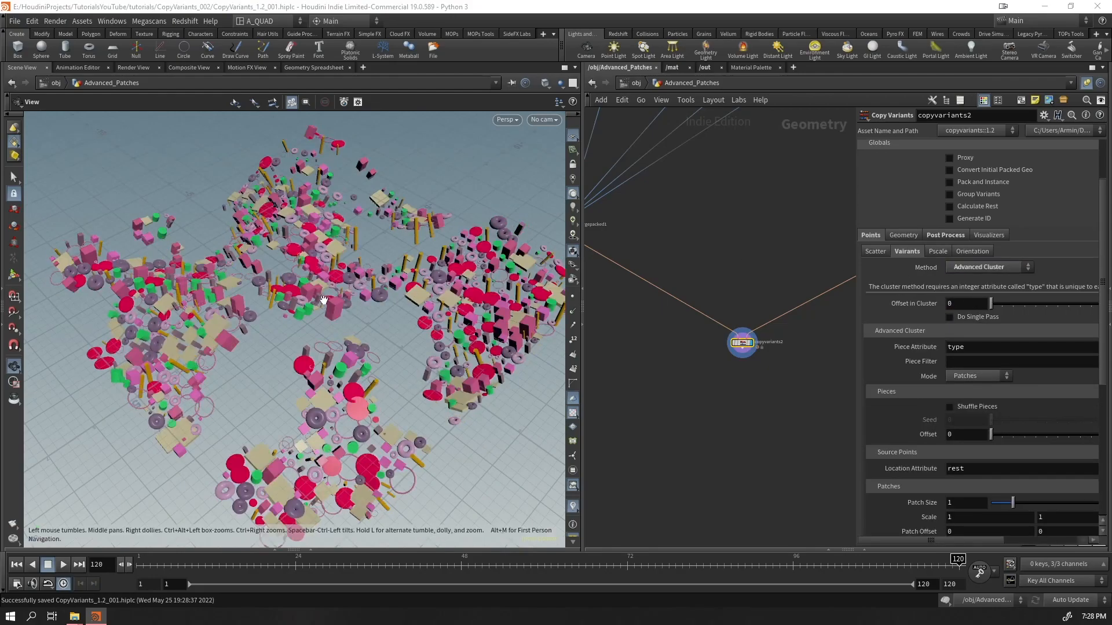
scroll(298, 331, up, 3)
click(988, 269)
click(981, 277)
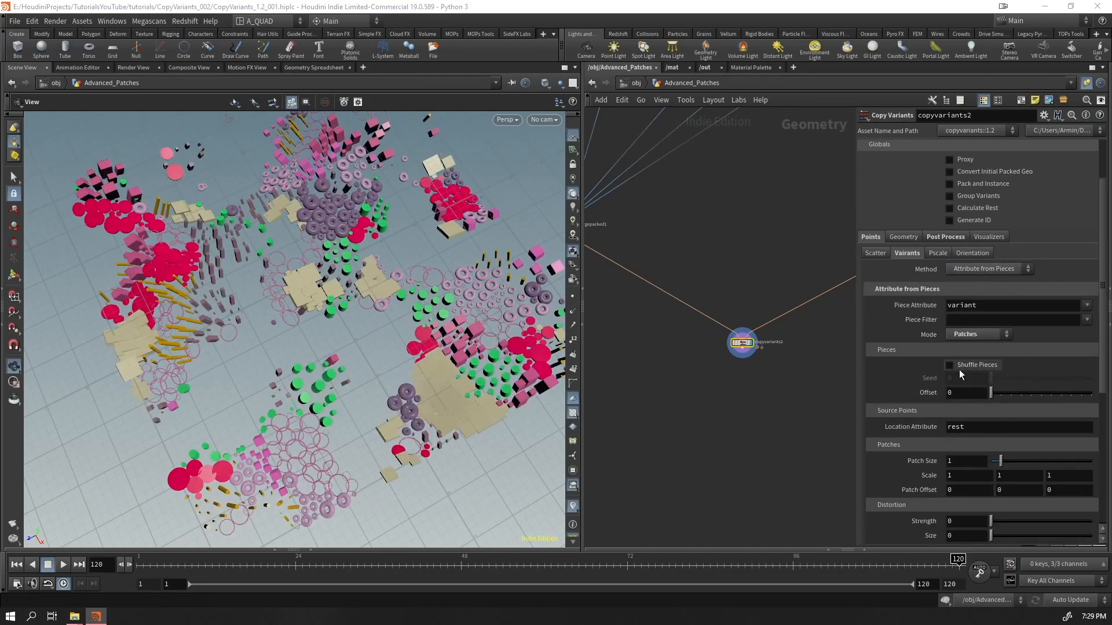
- Try the Cycle Mode of Attribute from Pieces for comparison, and undo back to the Advanced Cluster Method
click(963, 337)
click(964, 330)
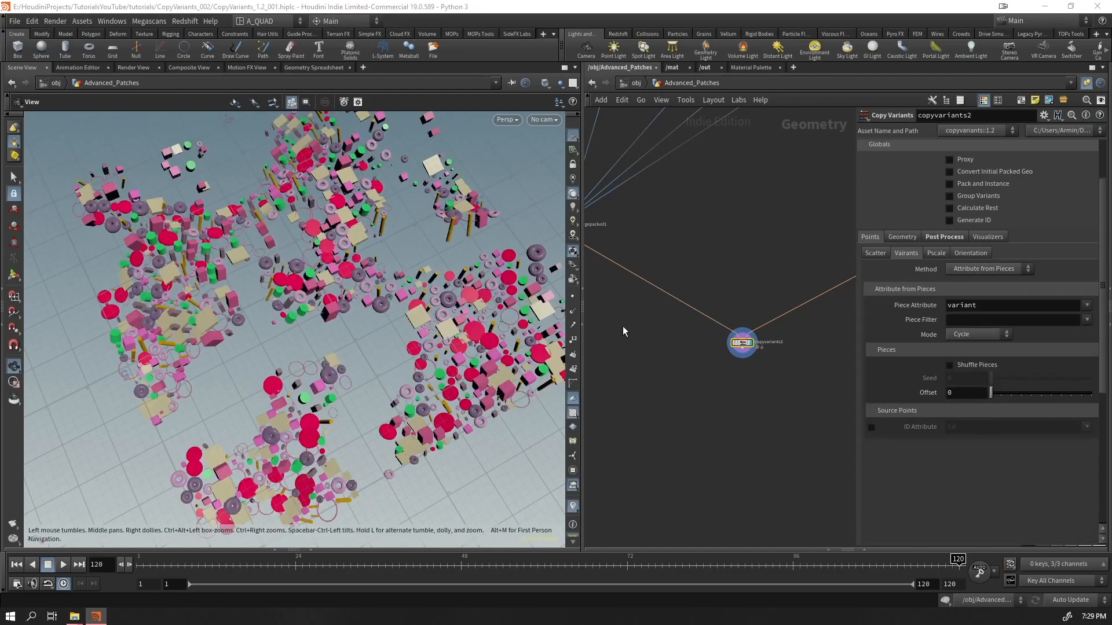
key(ctrl+z)
key(ctrl+z)
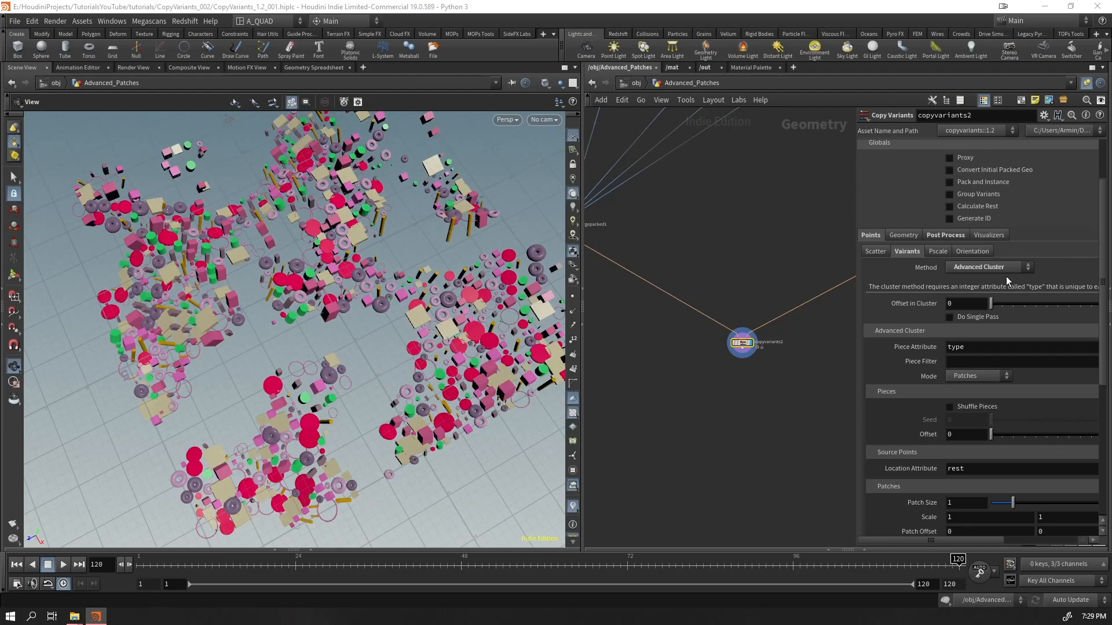
- Keep the variants Method of copyvariants2 on Advanced Cluster, check its note about the type attribute, and frame the whole scatter
click(982, 266)
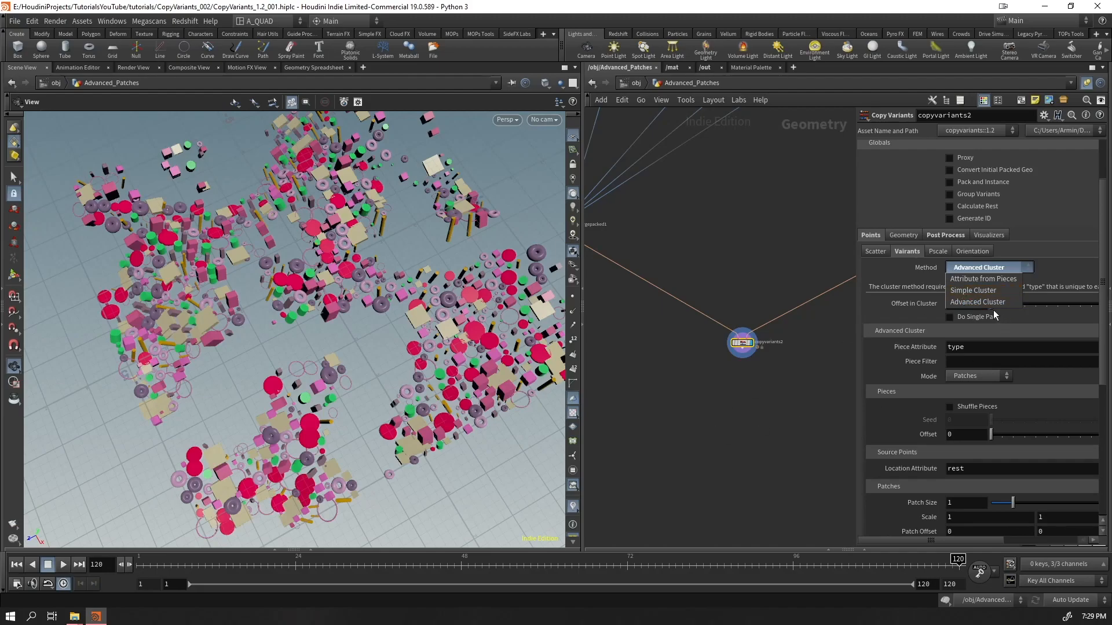
click(982, 302)
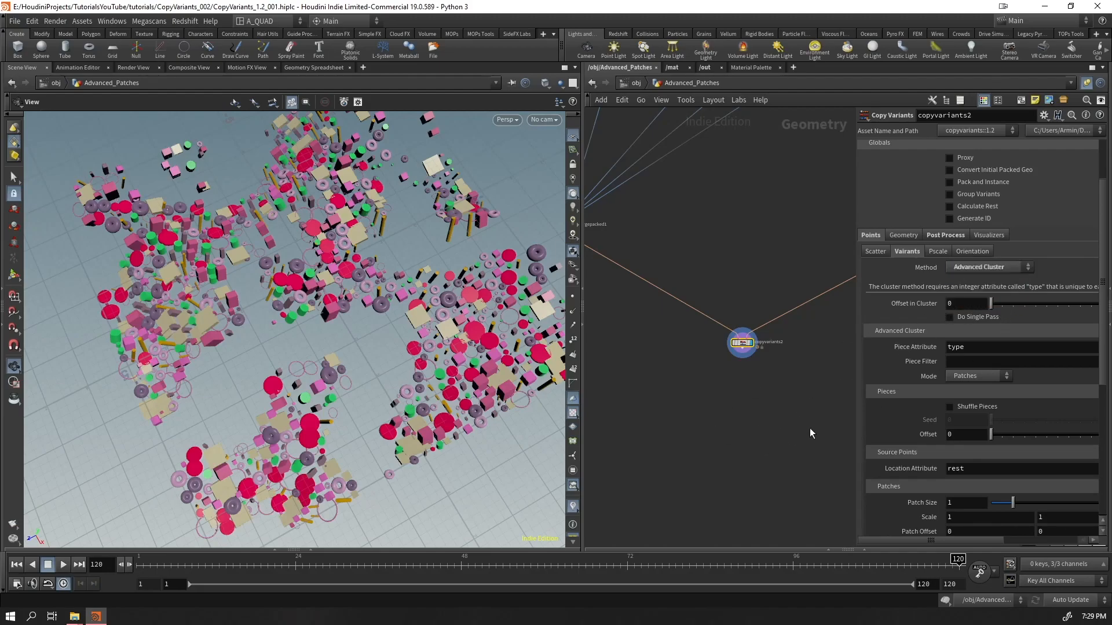
drag(857, 377, 747, 367)
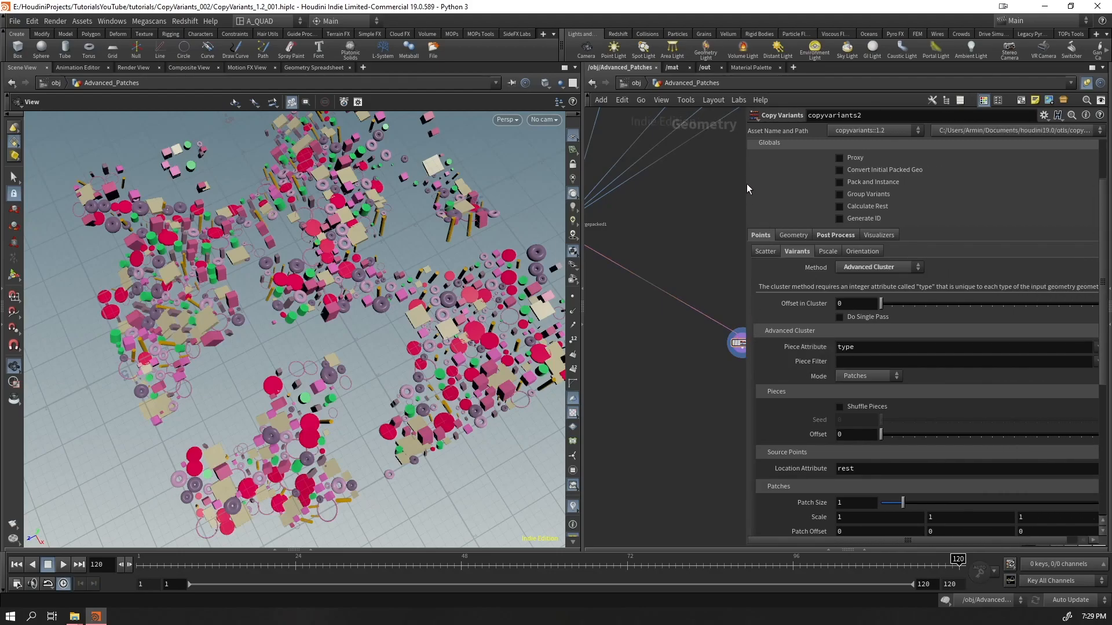
drag(745, 175, 841, 176)
drag(365, 308, 398, 326)
drag(420, 367, 440, 376)
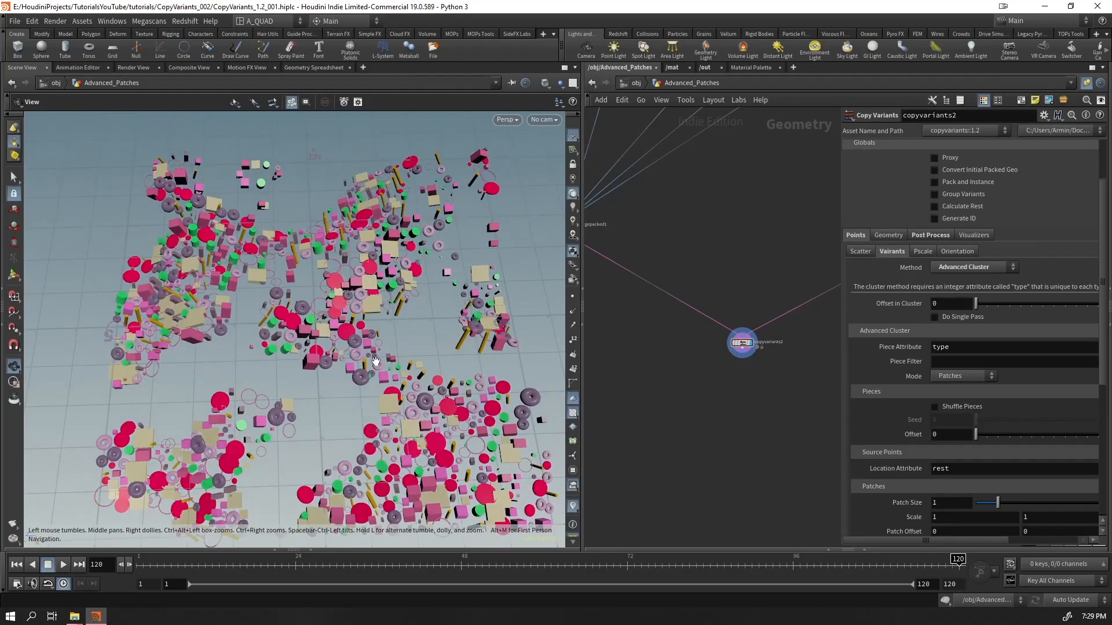
key(h)
- Widen the network editor and move the four box nodes slightly further away from the tube nodes
drag(581, 249, 486, 249)
middle_drag(631, 229, 807, 268)
drag(640, 142, 518, 186)
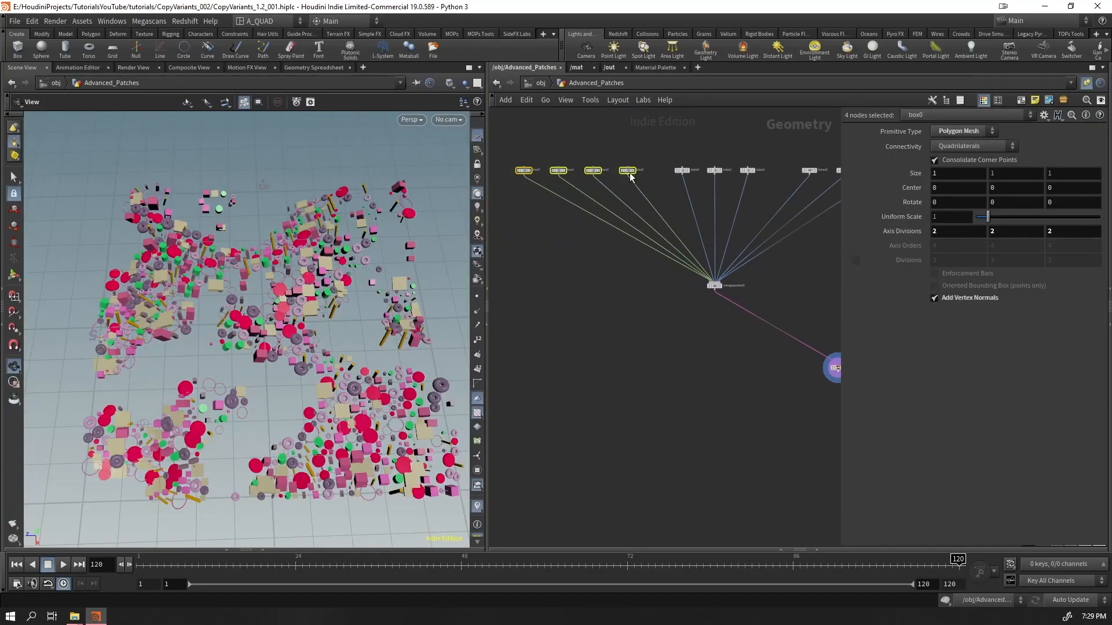
drag(629, 172, 613, 174)
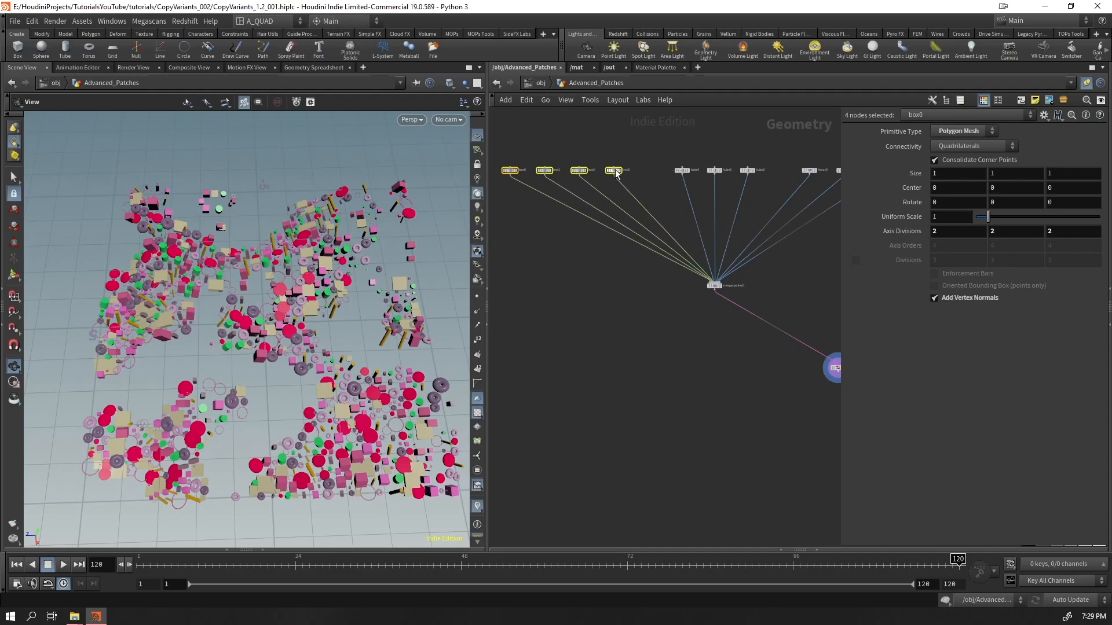
scroll(509, 147, up, 3)
scroll(726, 283, down, 2)
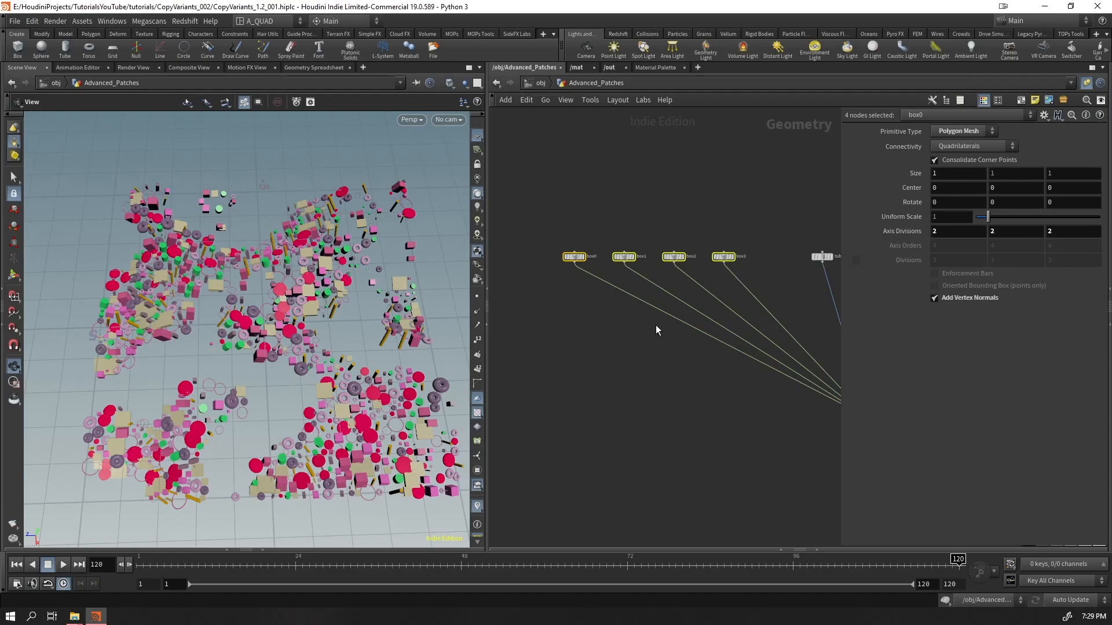
- Select the tube nodes and the torus nodes in turn to review the separate geometry types feeding mergepacked1
middle_drag(800, 355, 567, 347)
drag(695, 222, 555, 292)
scroll(618, 247, up, 3)
middle_drag(711, 325, 592, 311)
scroll(592, 311, down, 2)
drag(756, 263, 617, 323)
middle_drag(484, 467, 736, 456)
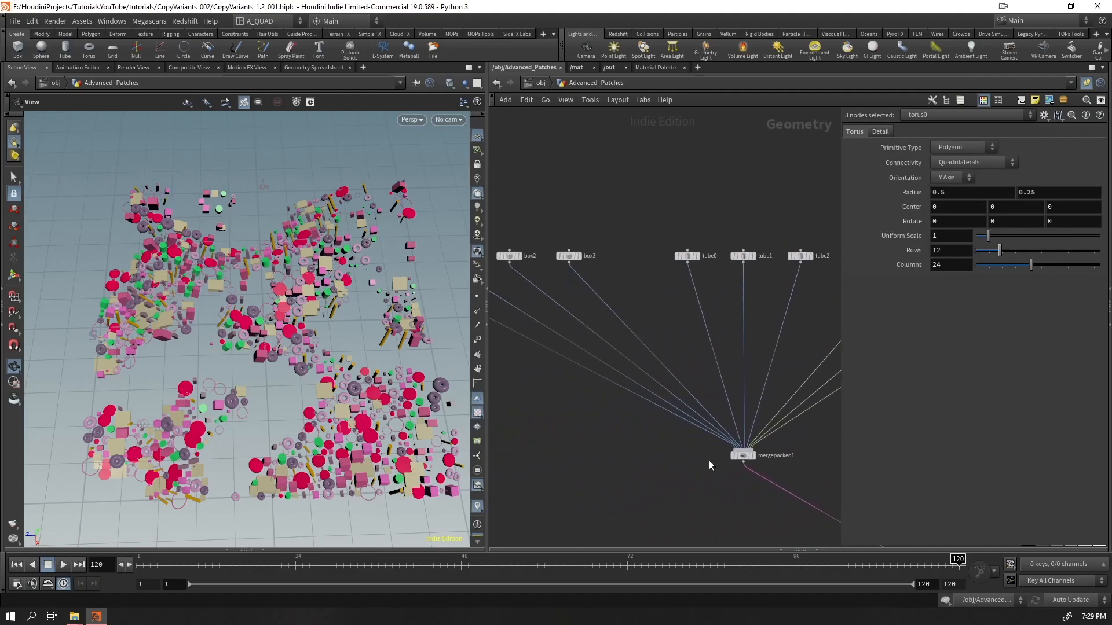
click(554, 478)
- Try an Attribute Wrangle with the Set Type Attribute preset below the box nodes, and delete the node
middle_drag(553, 477, 653, 478)
scroll(653, 478, up, 1)
key(Tab)
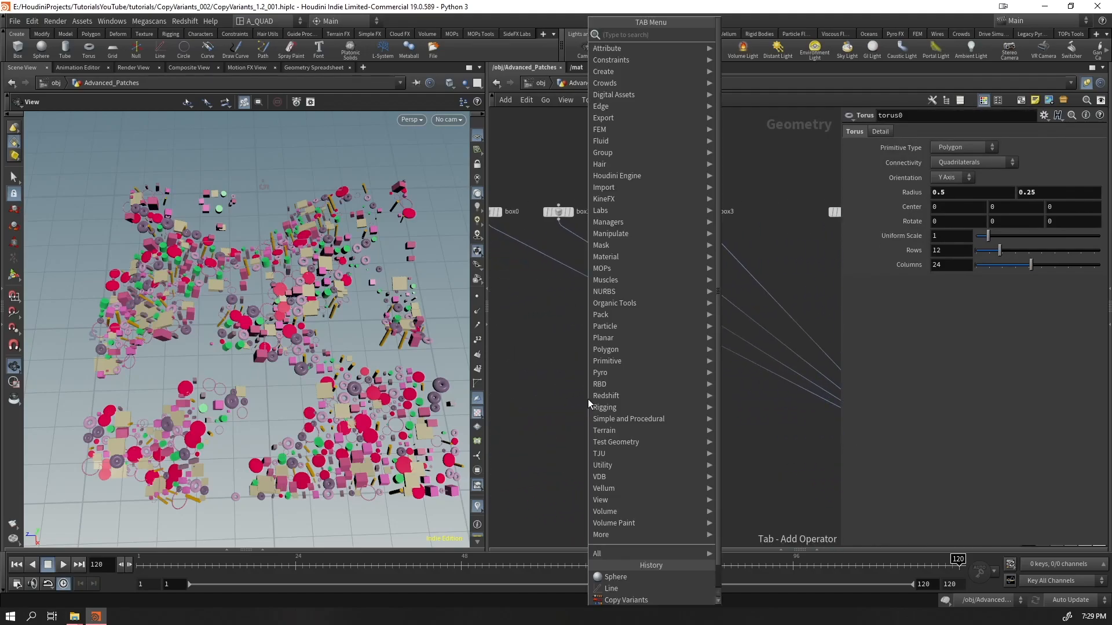
text(aw)
key(Return)
click(588, 399)
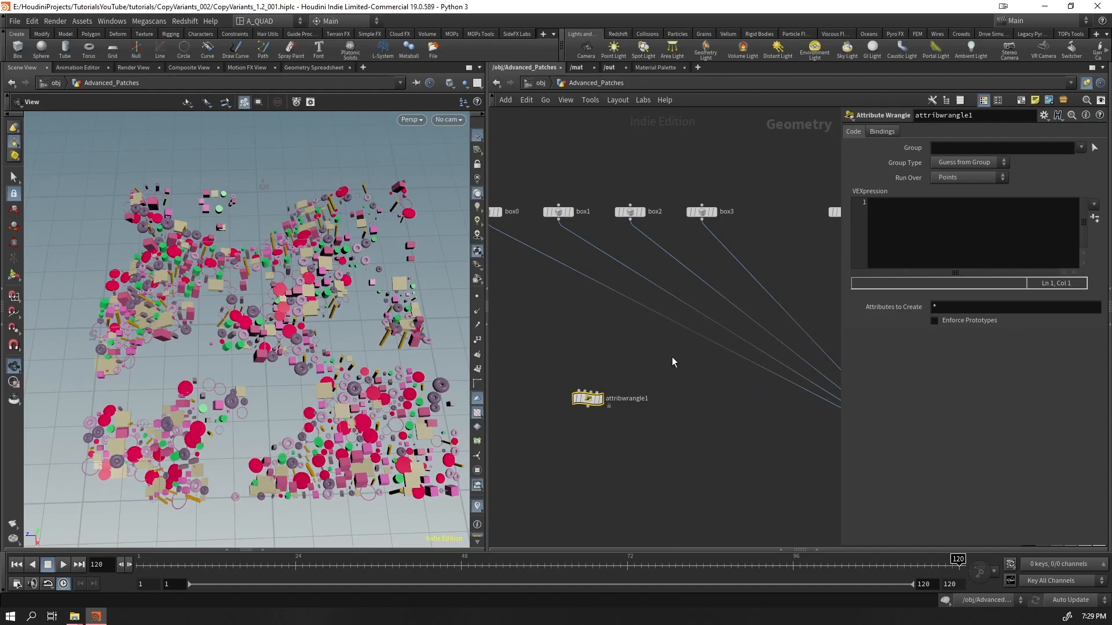
click(1040, 119)
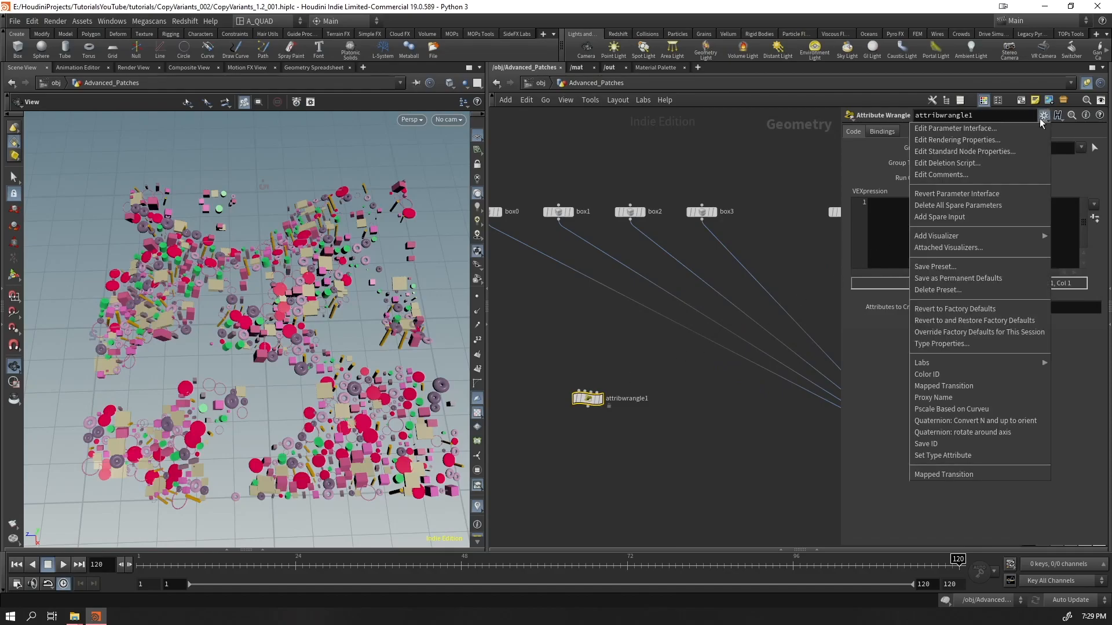
click(935, 460)
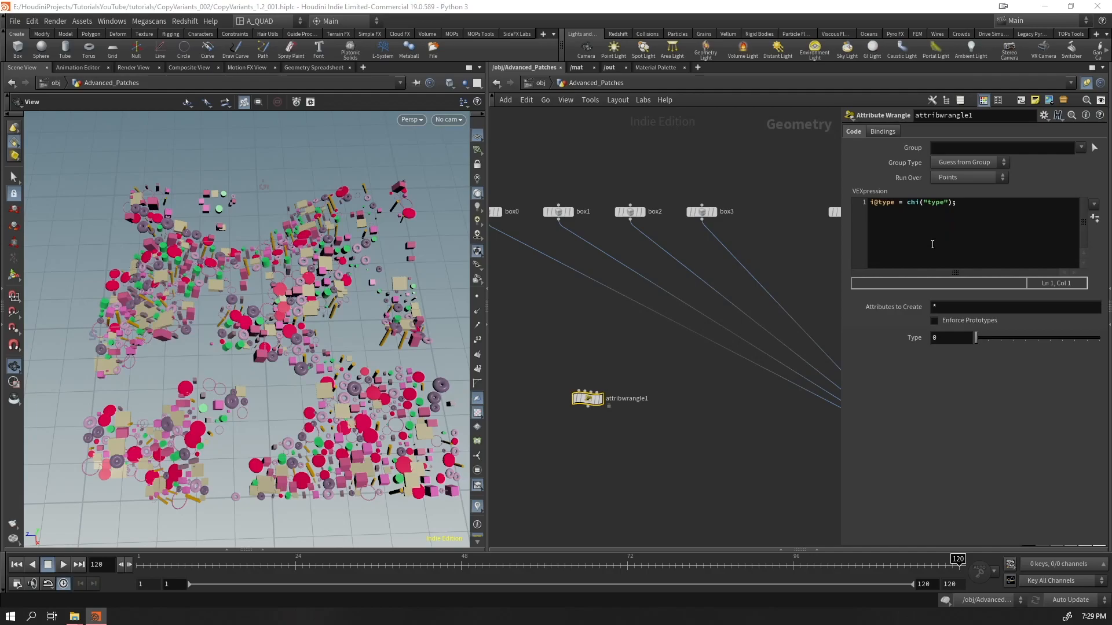
key(Delete)
- Reposition the four box nodes slightly and add an empty Attribute Wrangle below them
drag(738, 179, 490, 239)
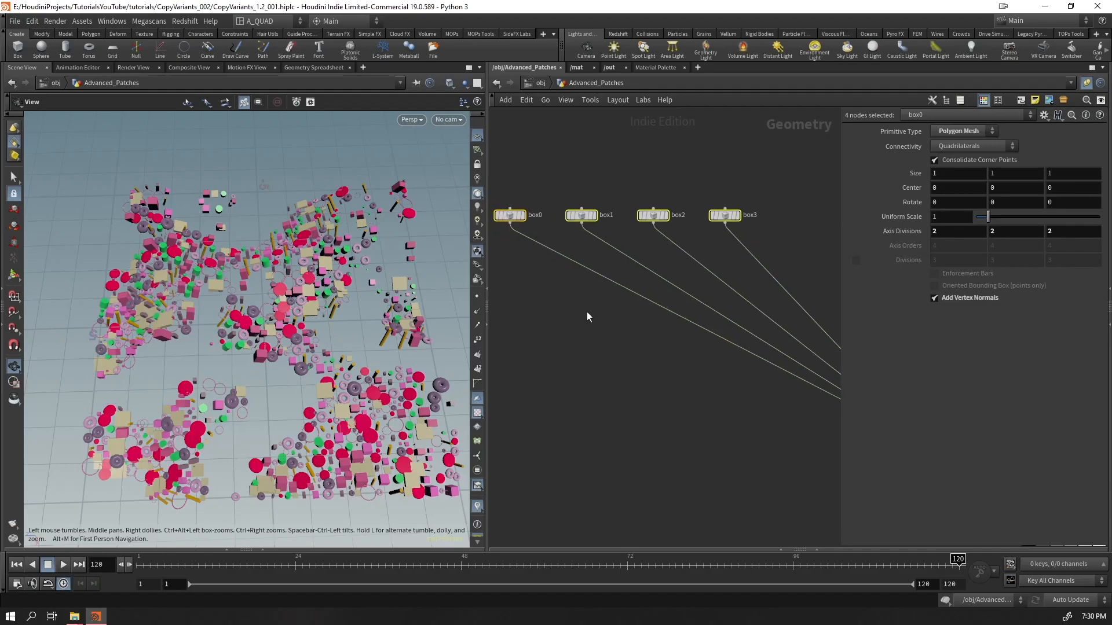
scroll(586, 311, down, 3)
click(576, 356)
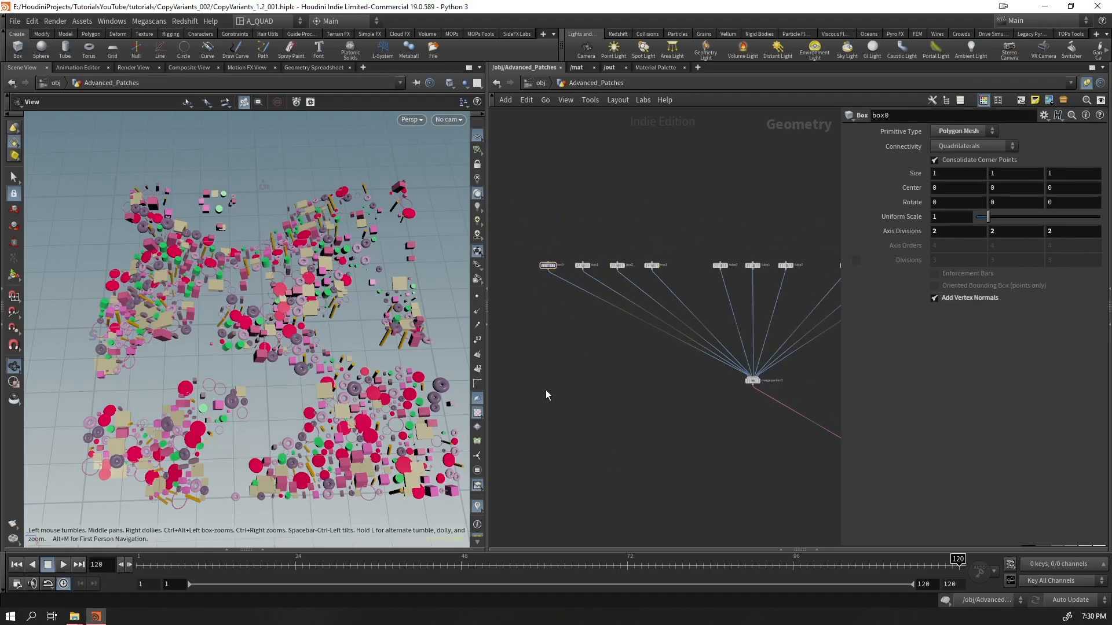
key(Tab)
text(wrangle)
key(Return)
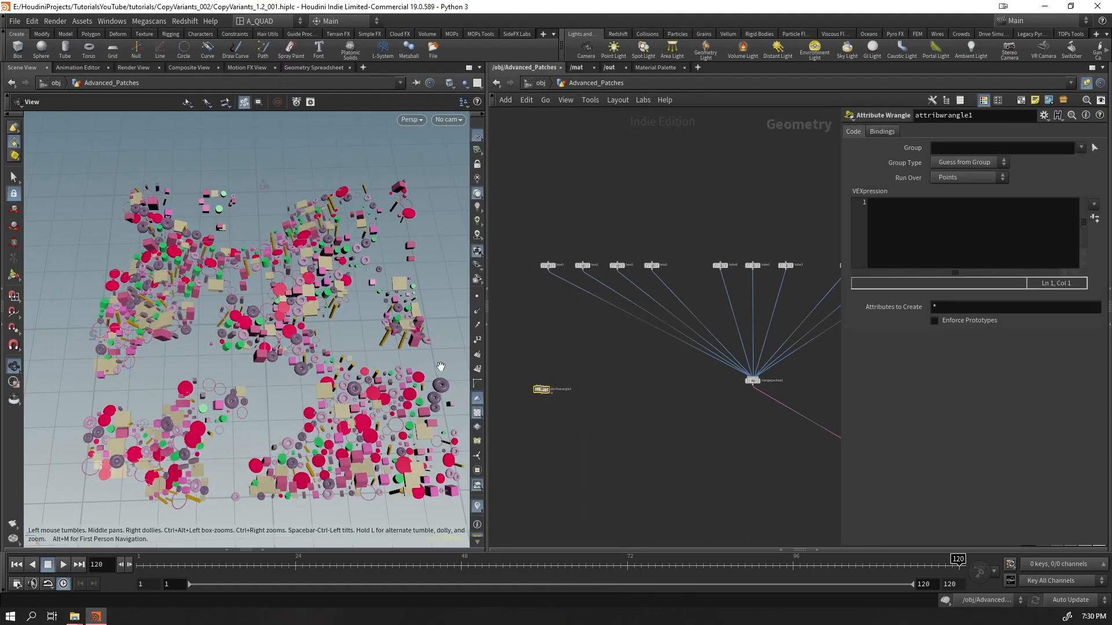
click(607, 339)
- Connect box0, box1, box2 and box3 together into a new Merge Packed node
drag(690, 246, 542, 282)
scroll(600, 329, up, 3)
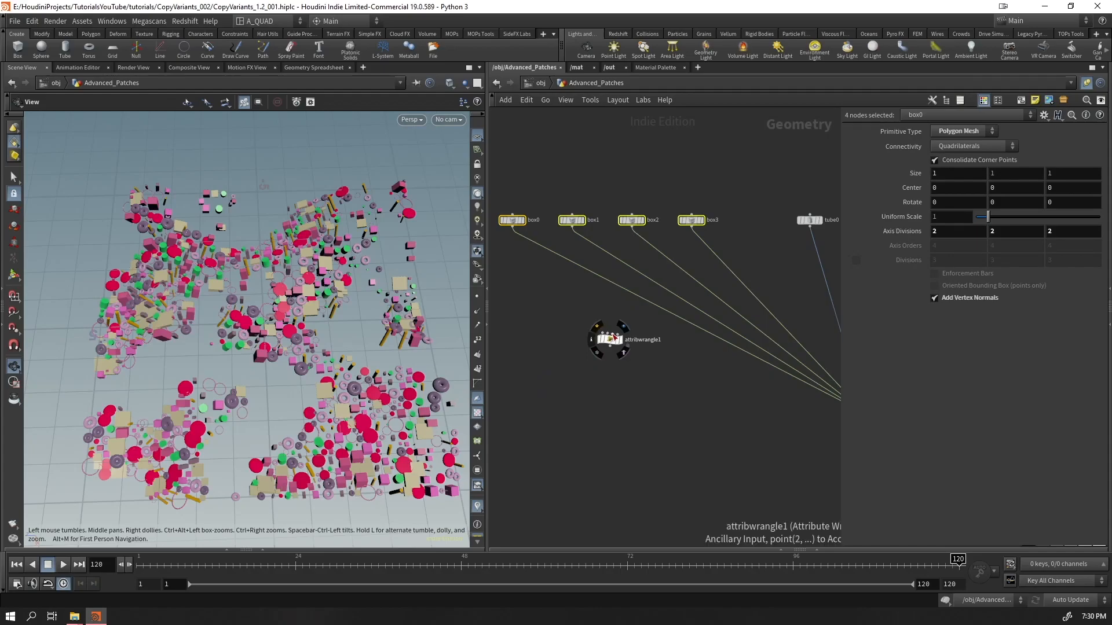
mouse_move(604, 350)
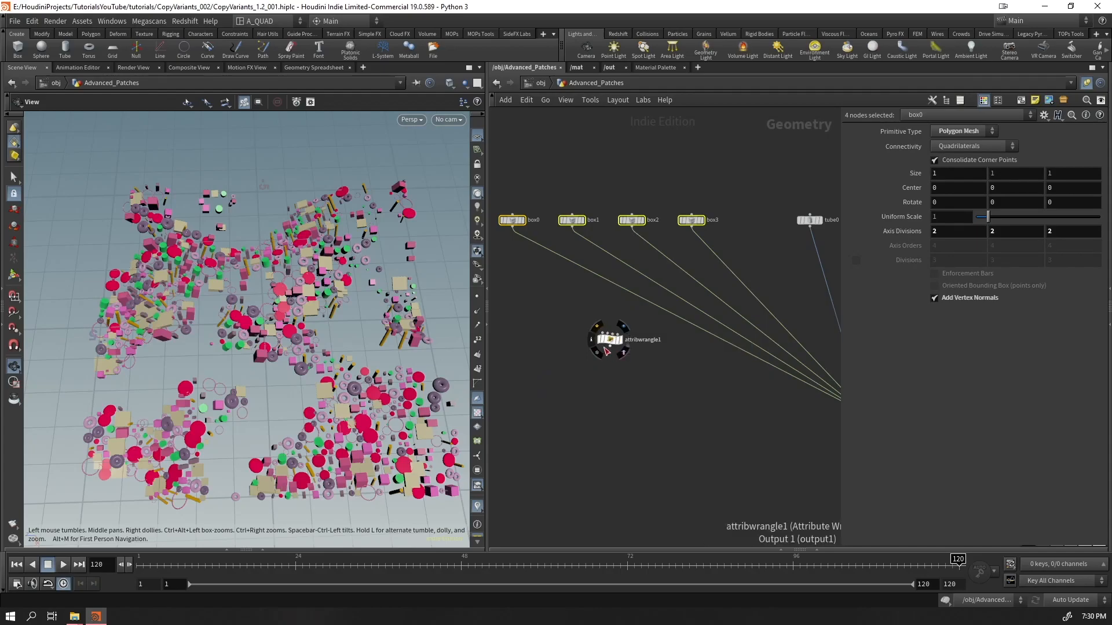
click(514, 230)
click(532, 315)
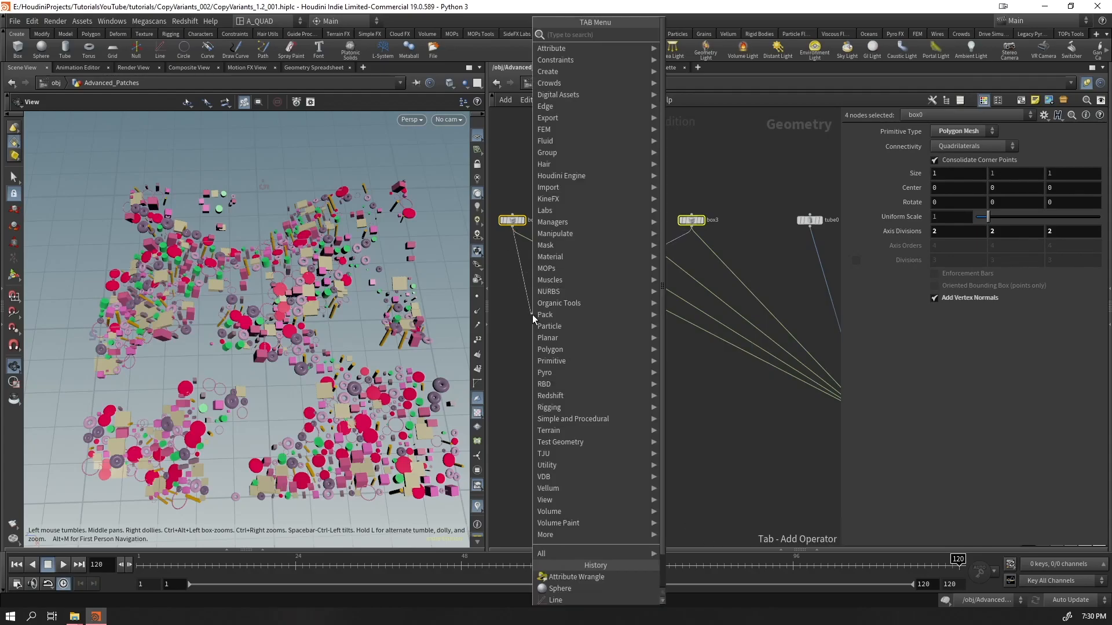
text(mergepa)
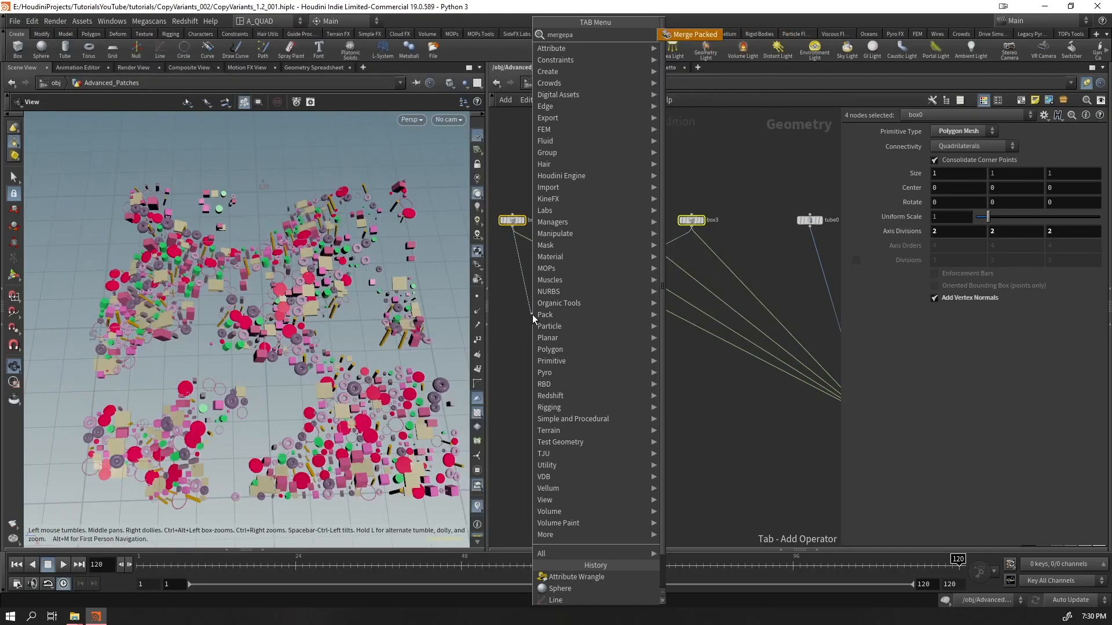
key(Return)
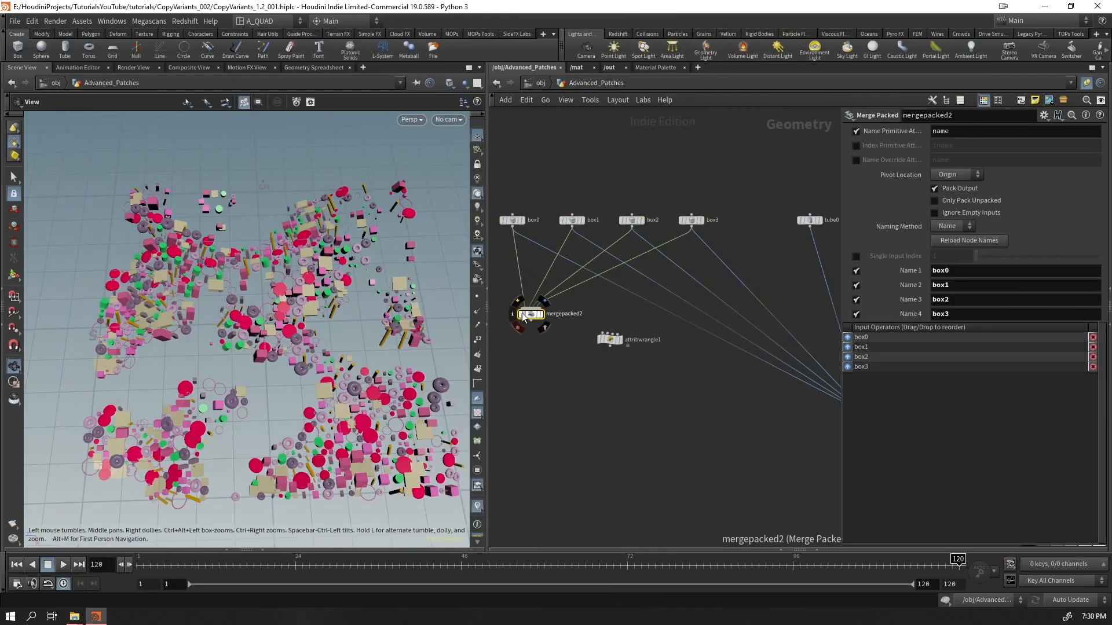
- Wire the Attribute Wrangle after mergepacked2, display its output, and place both nodes centrally below the boxes
drag(532, 329, 547, 369)
key(l)
click(574, 412)
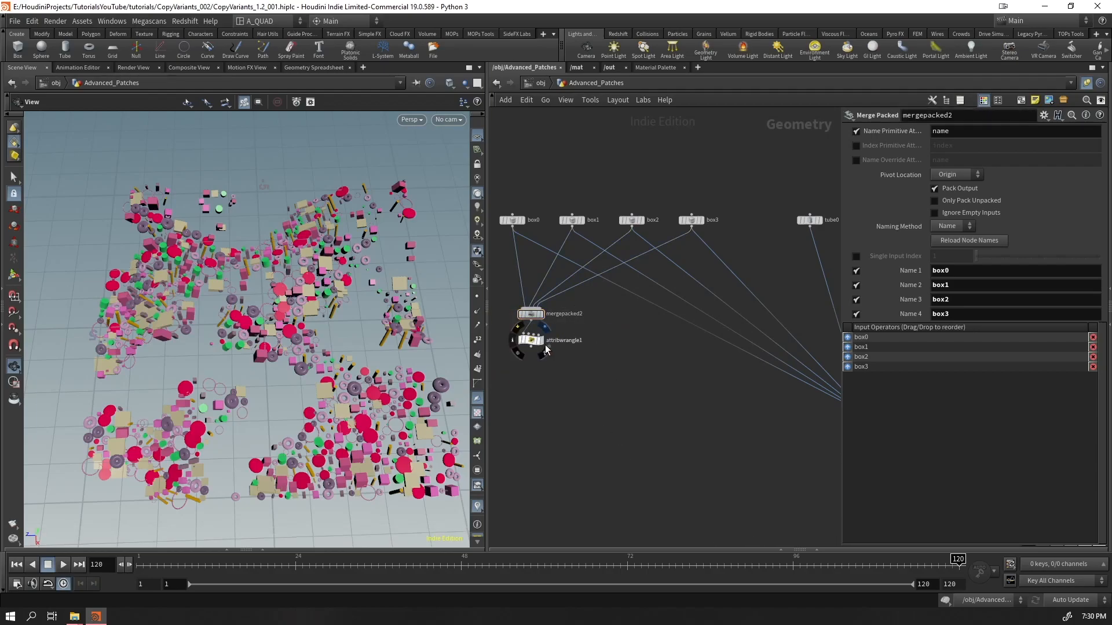
click(541, 340)
scroll(290, 325, up, 3)
drag(290, 335, 206, 426)
drag(550, 393, 503, 292)
drag(516, 351, 596, 377)
- Write the VEX expression i@type = 0; in the Attribute Wrangle below the box nodes
click(596, 377)
click(958, 253)
text(i)
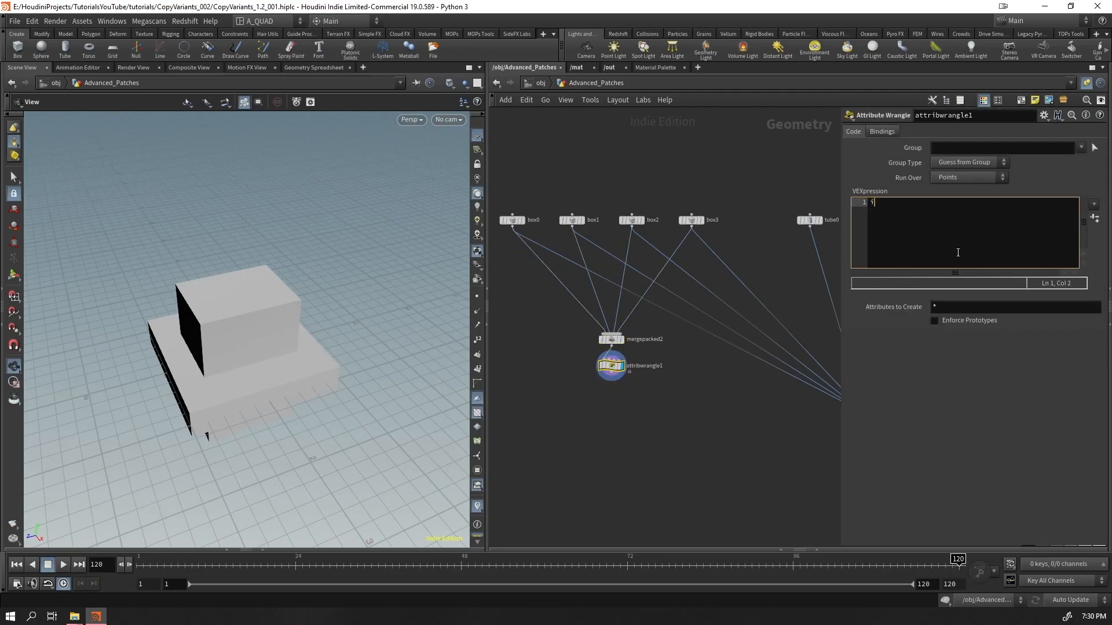
text(@type)
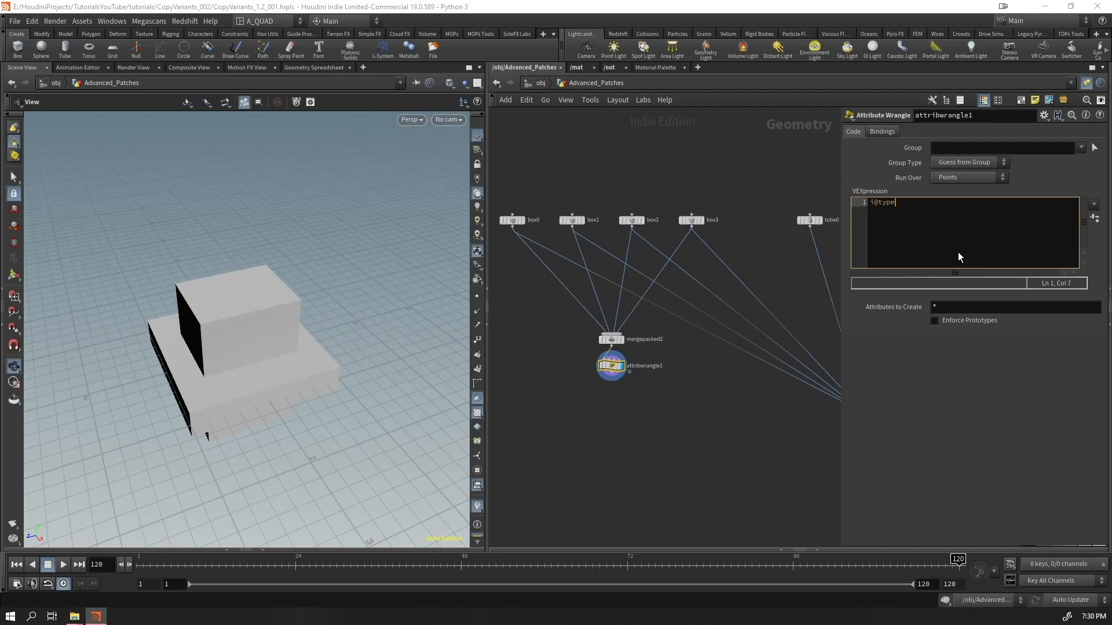
text( = 0;)
- Remove all the shape nodes' wires into mergepacked1 and delete that node
scroll(704, 391, down, 4)
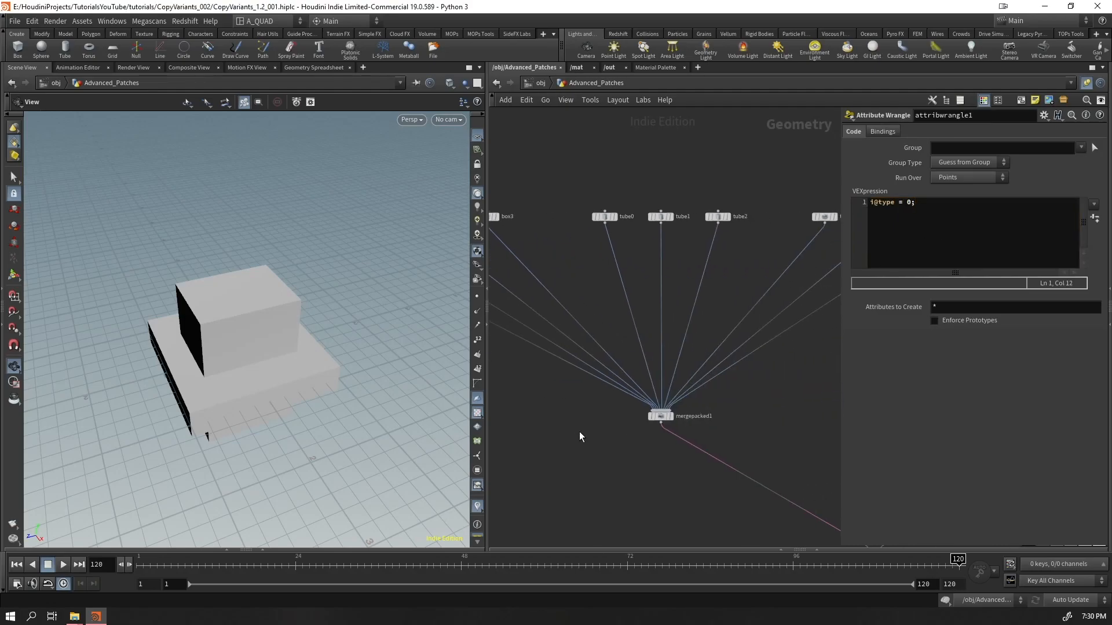
drag(571, 397, 802, 365)
key(Delete)
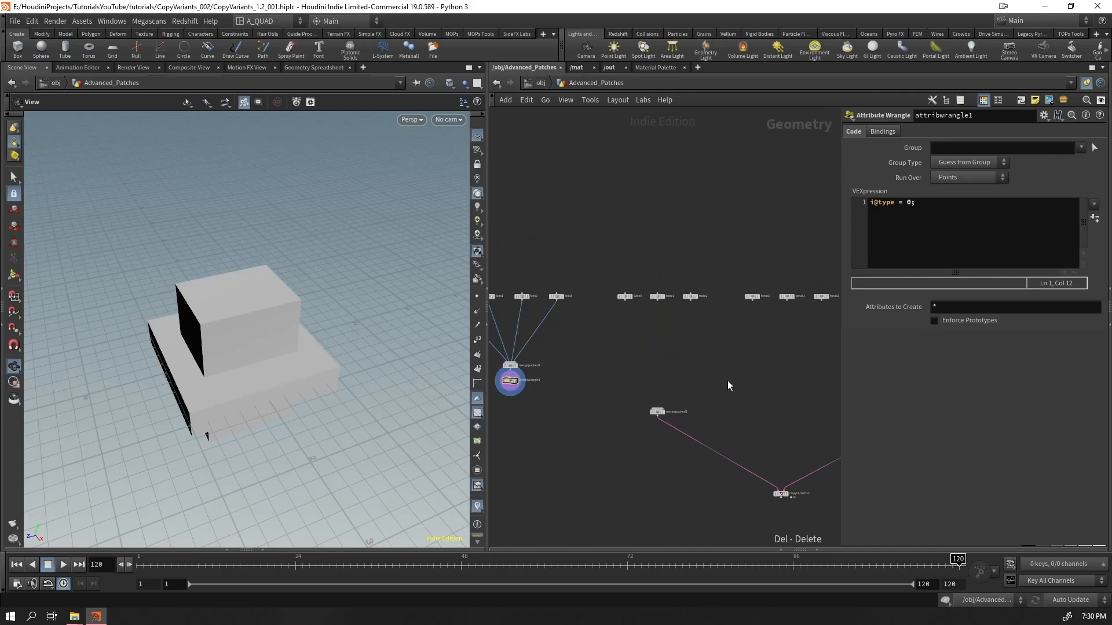
drag(561, 358, 518, 383)
drag(633, 434, 634, 434)
key(Delete)
- Duplicate mergepacked2 and attribwrangle1 below the tube nodes, without the wires from the boxes
drag(537, 390, 656, 353)
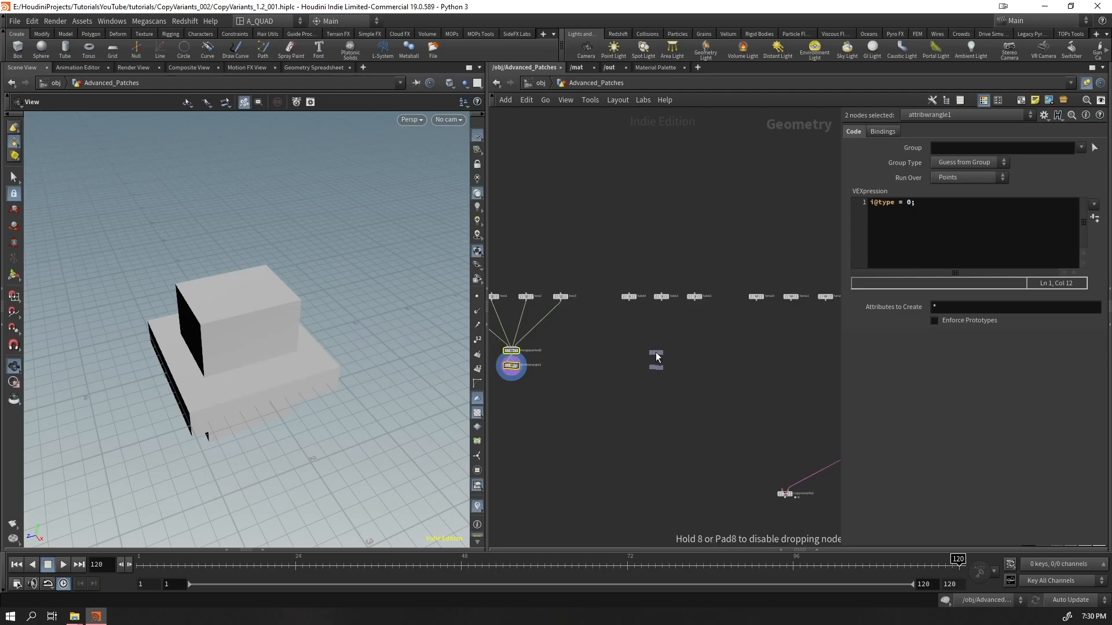
drag(588, 339, 622, 304)
scroll(634, 316, up, 3)
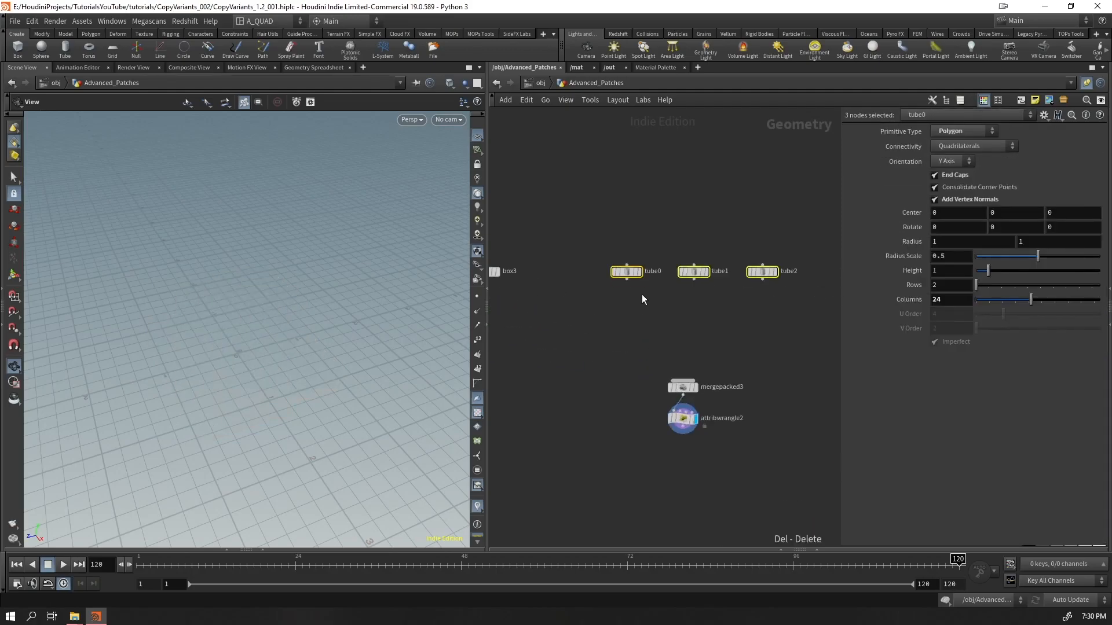
- Connect tube0, tube1 and tube2 into mergepacked3 and change its wrangle's expression to i@type = 1;
click(627, 280)
click(684, 381)
key(Escape)
key(ctrl+z)
click(626, 280)
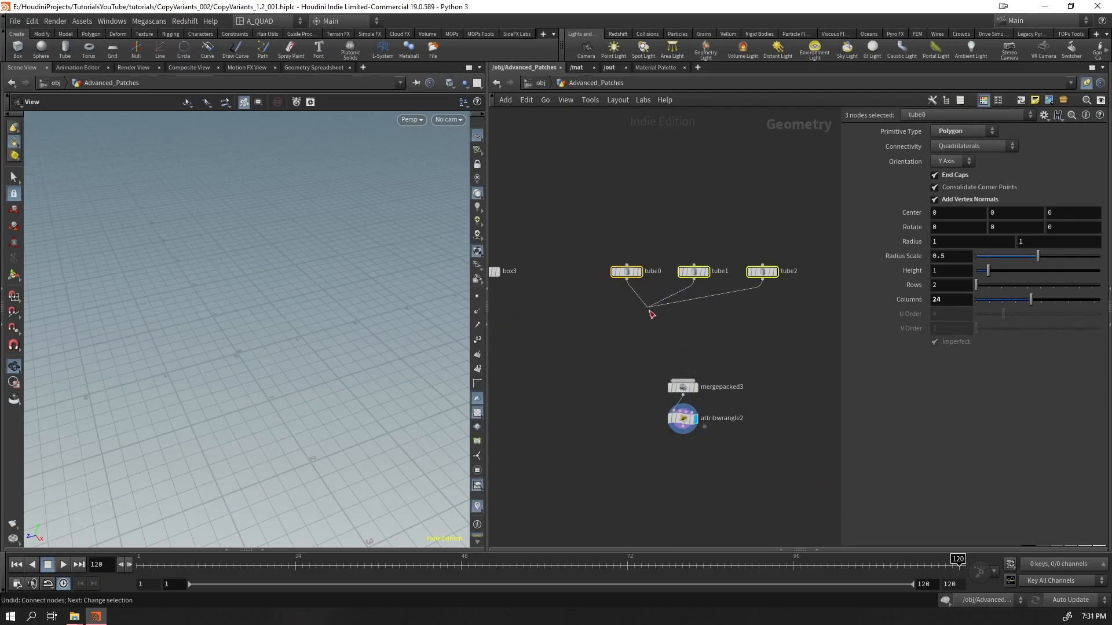
click(683, 371)
click(683, 418)
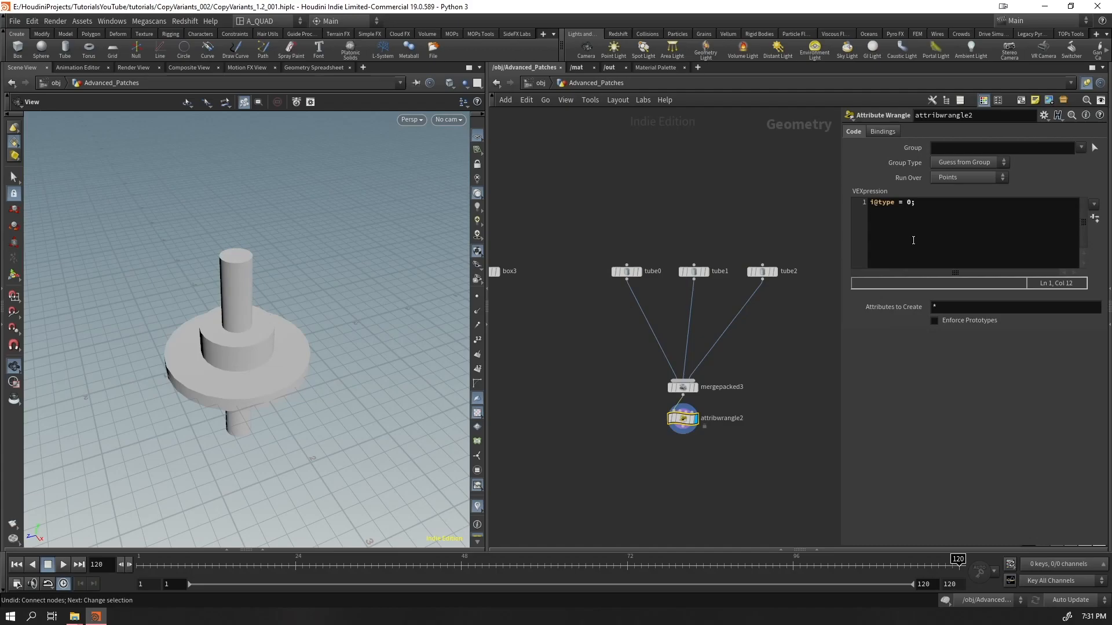
click(911, 207)
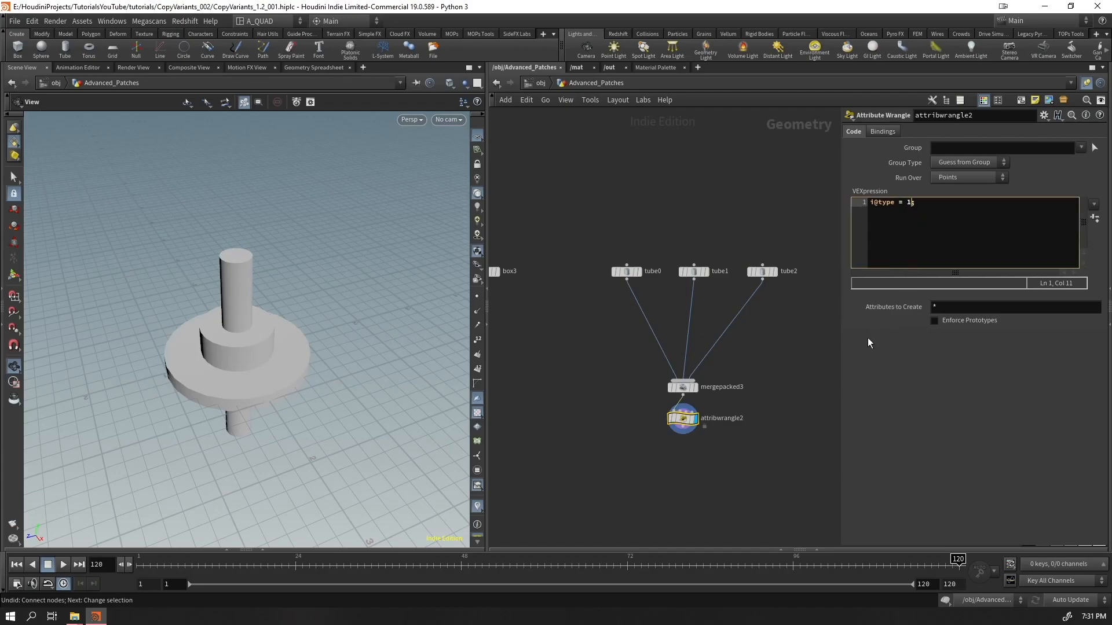
- Duplicate the tubes' Merge Packed and Attribute Wrangle pair below the torus nodes and remove the copied tube wires
middle_drag(790, 465, 599, 446)
scroll(600, 446, down, 5)
drag(598, 470, 659, 419)
scroll(659, 419, up, 5)
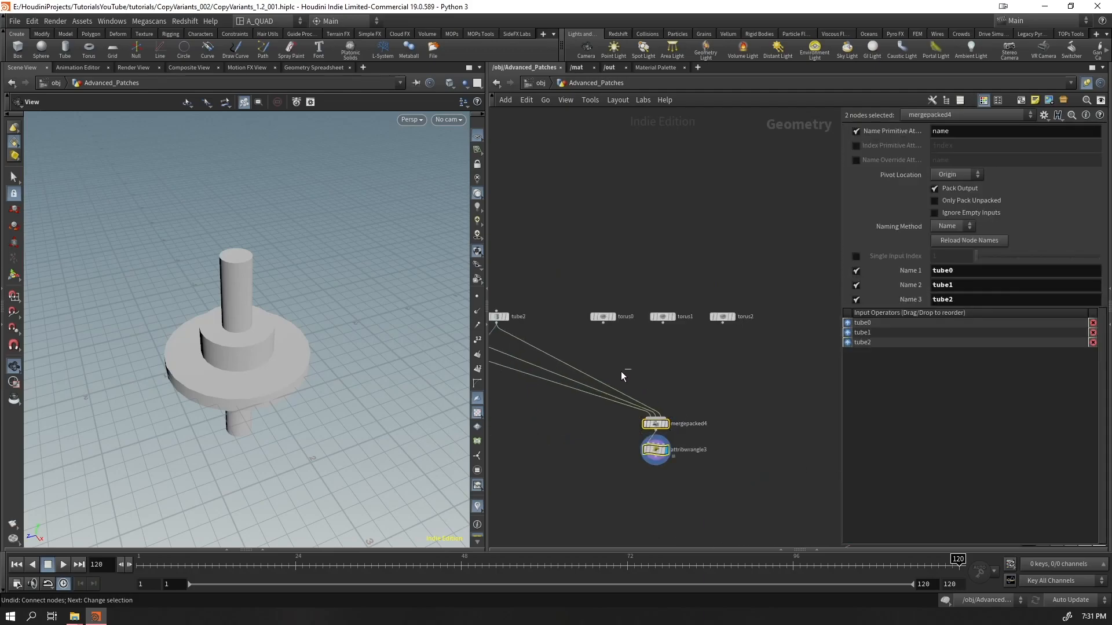
drag(625, 374, 662, 378)
key(Delete)
- Connect torus0, torus1 and torus2 into mergepacked4 and change its wrangle's expression to i@type = 2;
drag(770, 289, 655, 418)
click(654, 450)
click(911, 202)
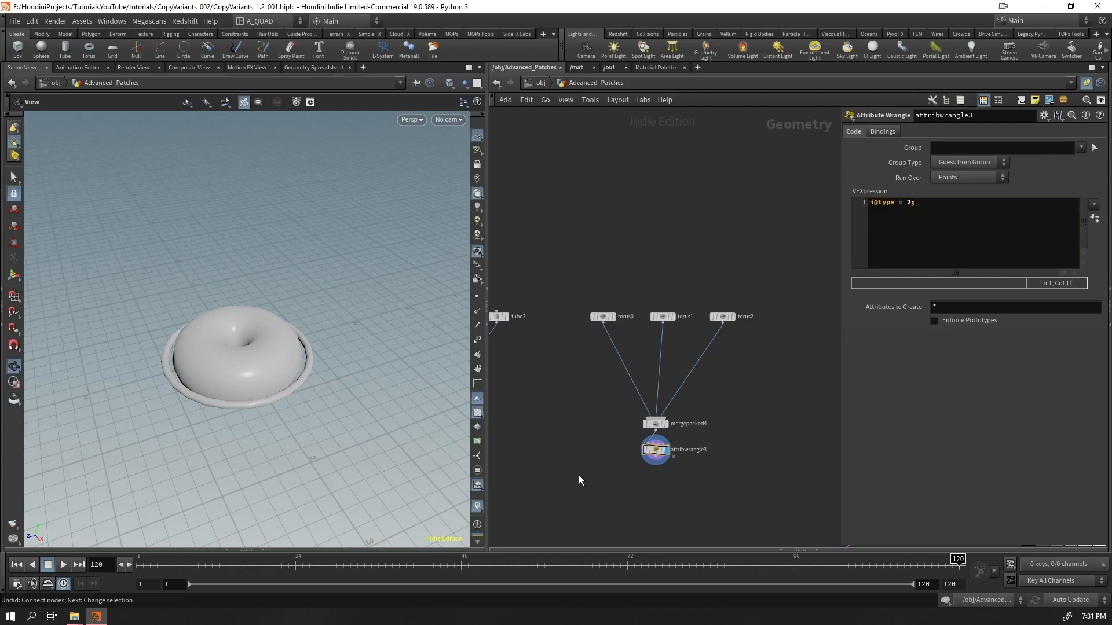
- Add an Attribute Wrangle next to attribwrangle1, wire it after mergepacked2 and display its output
scroll(596, 447, down, 3)
middle_drag(596, 446, 639, 309)
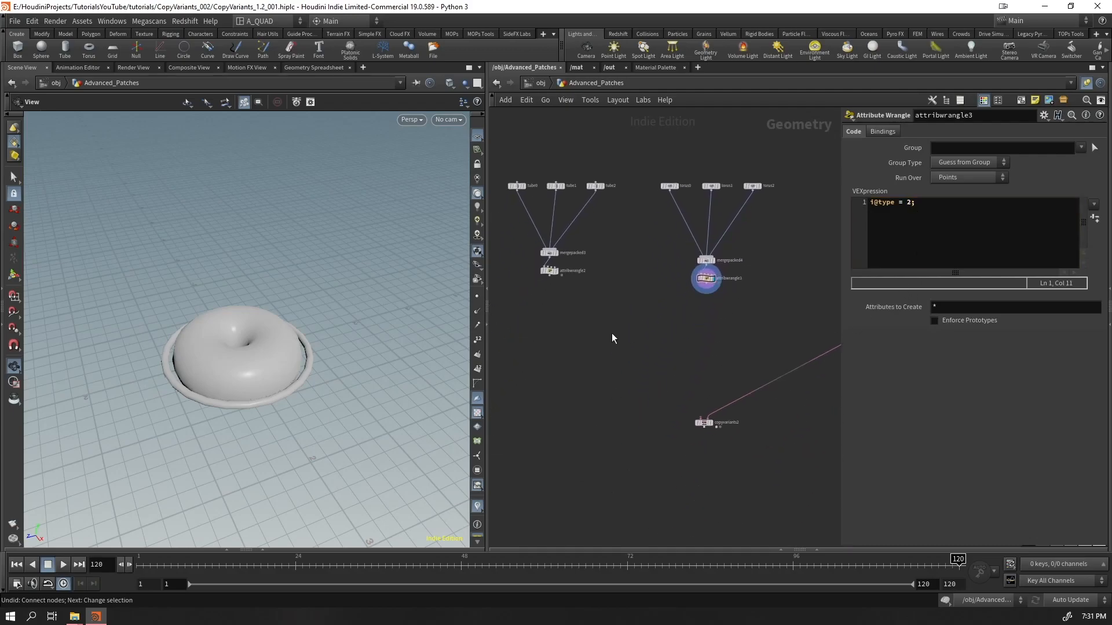
middle_drag(501, 356, 672, 366)
key(Tab)
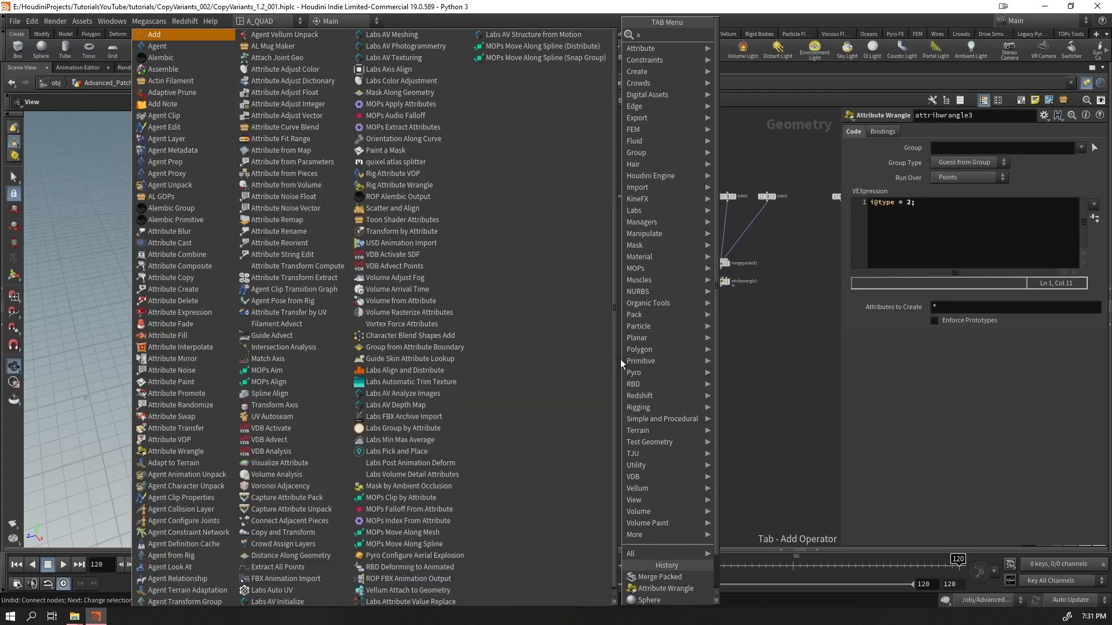
text(merge)
key(Return)
click(620, 359)
scroll(566, 283, up, 3)
click(548, 276)
click(647, 400)
drag(652, 405, 650, 276)
click(649, 258)
- Try the Set Type Attribute preset on the extra Attribute Wrangle and delete the node
click(1044, 115)
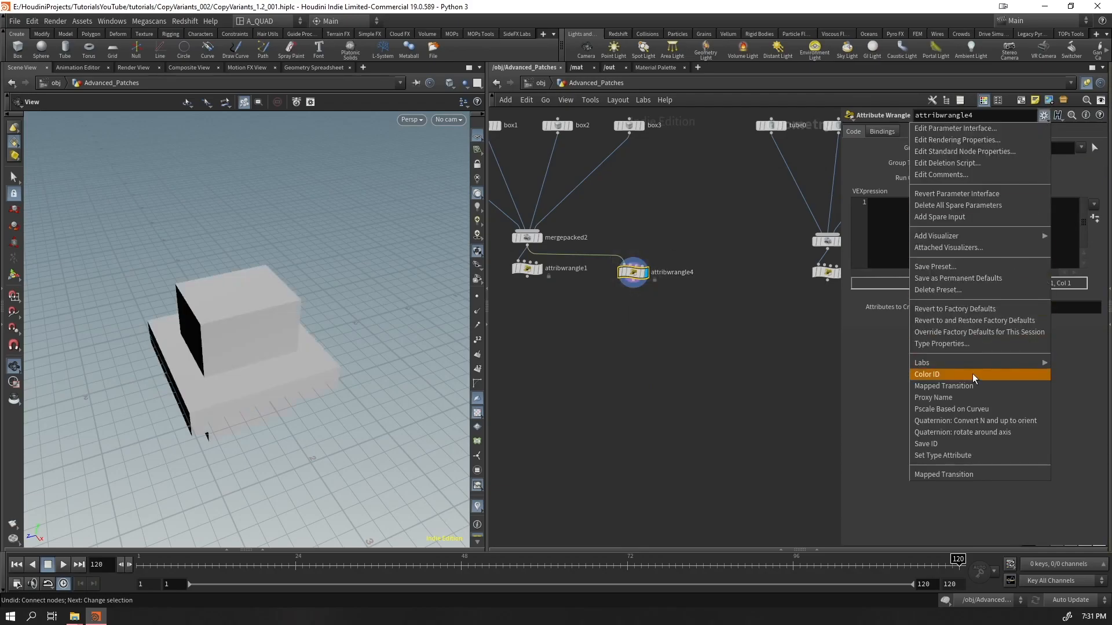
click(934, 456)
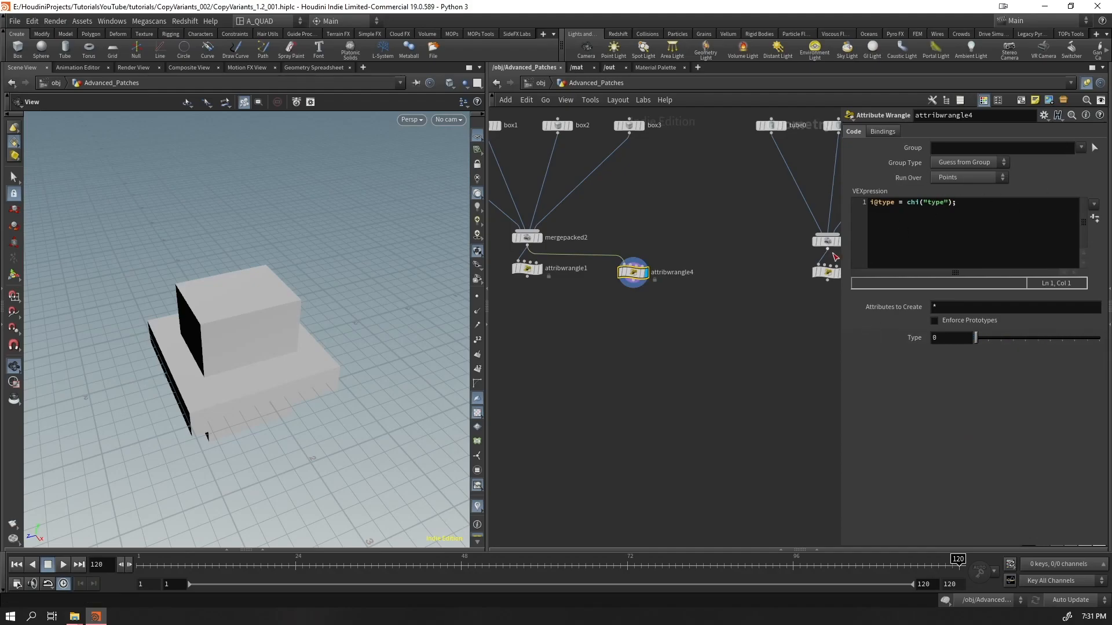
key(Delete)
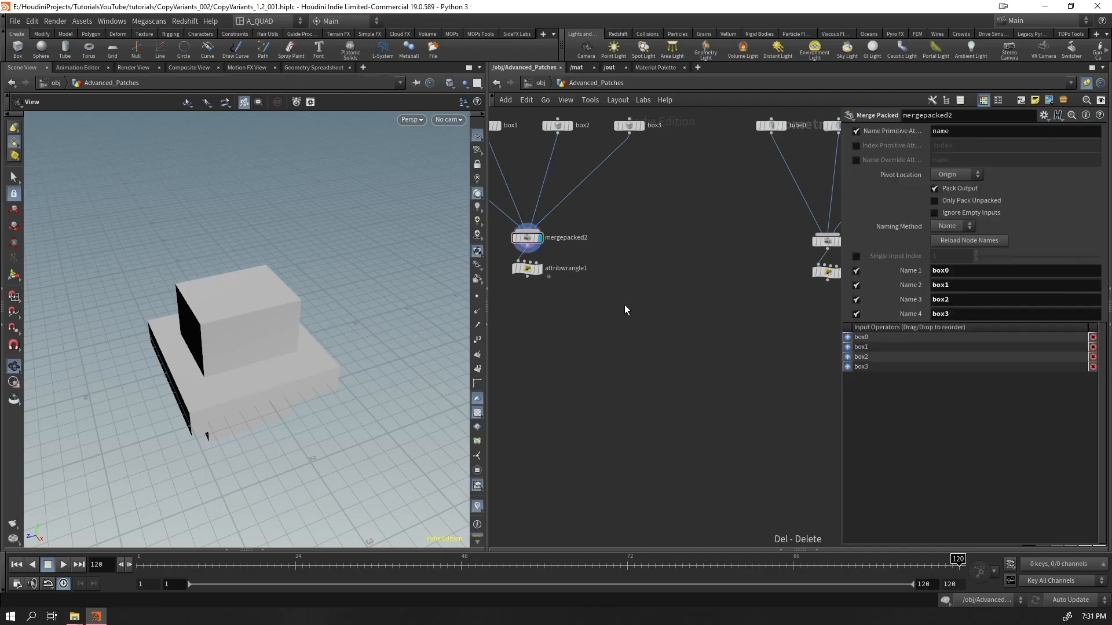
- Combine the outputs of the box, tube and torus wrangles in a new Merge node
scroll(652, 347, down, 2)
scroll(654, 359, down, 2)
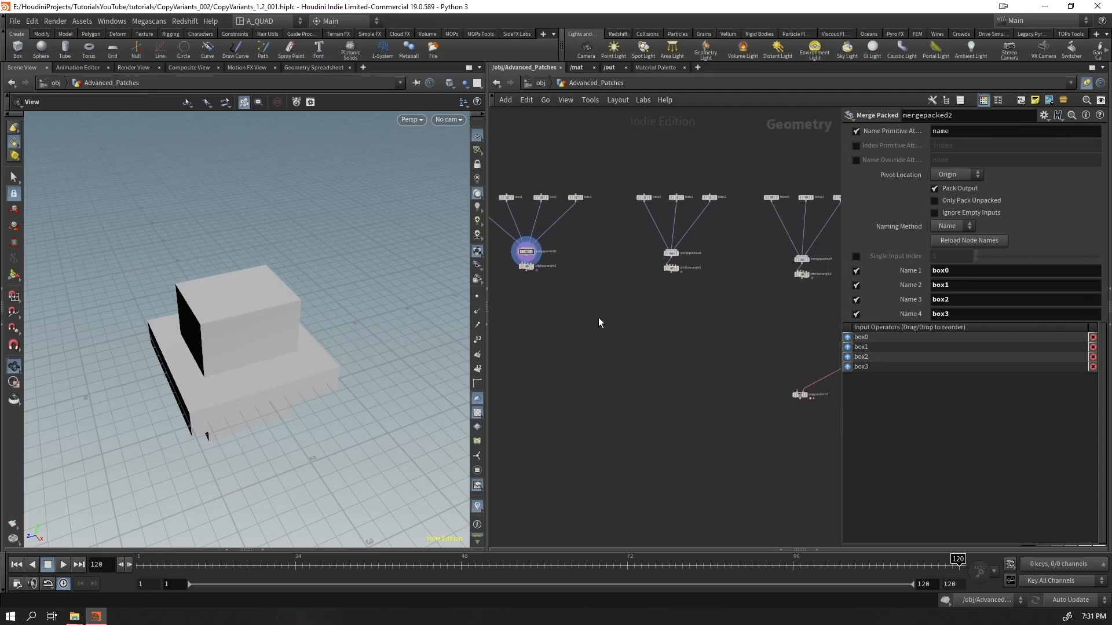
drag(813, 289, 680, 393)
key(alt)
- Switch the variants method of copyvariants2 to Attribute from Pieces
drag(760, 438, 817, 386)
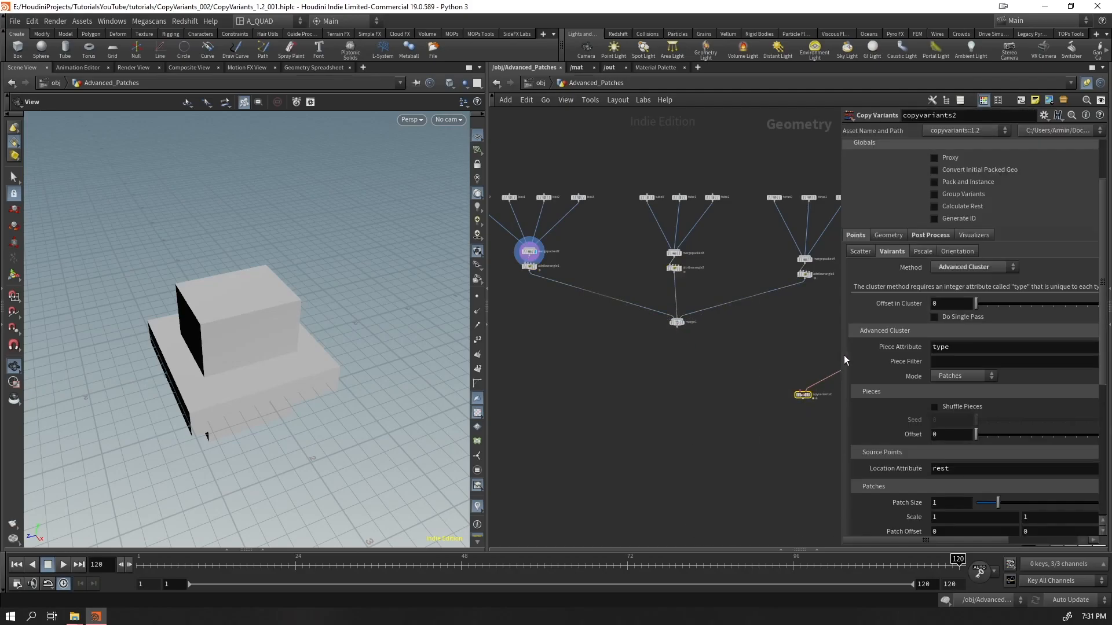
click(961, 272)
click(962, 281)
- Wire the Merge node into copyvariants2, display its output and view the copies from above
mouse_move(680, 334)
drag(677, 331, 802, 389)
click(816, 391)
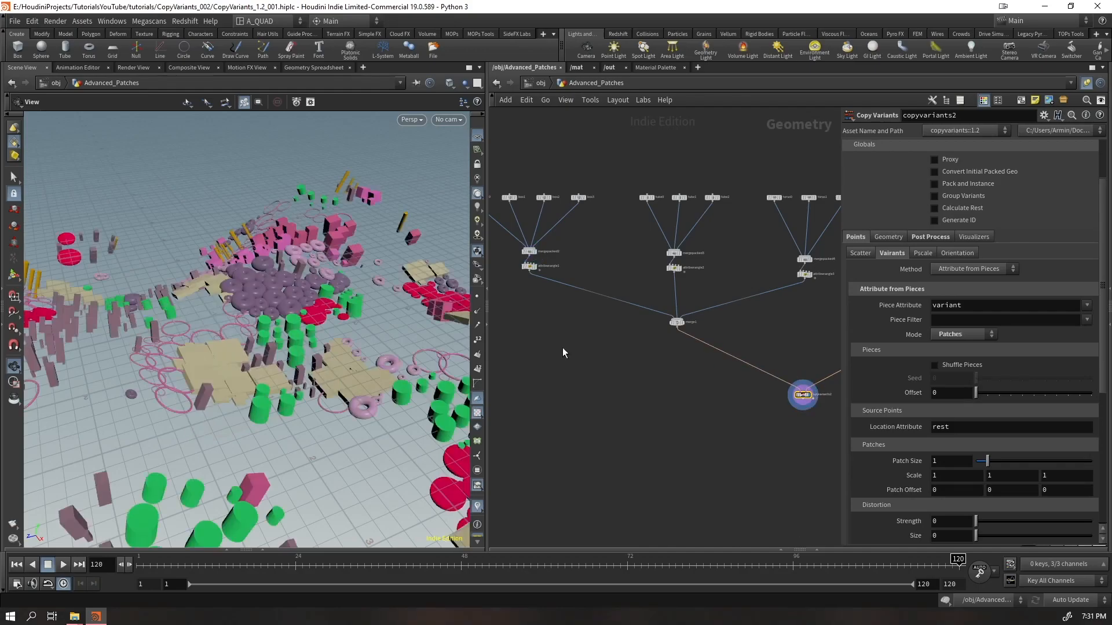
scroll(203, 445, down, 5)
drag(203, 445, 255, 481)
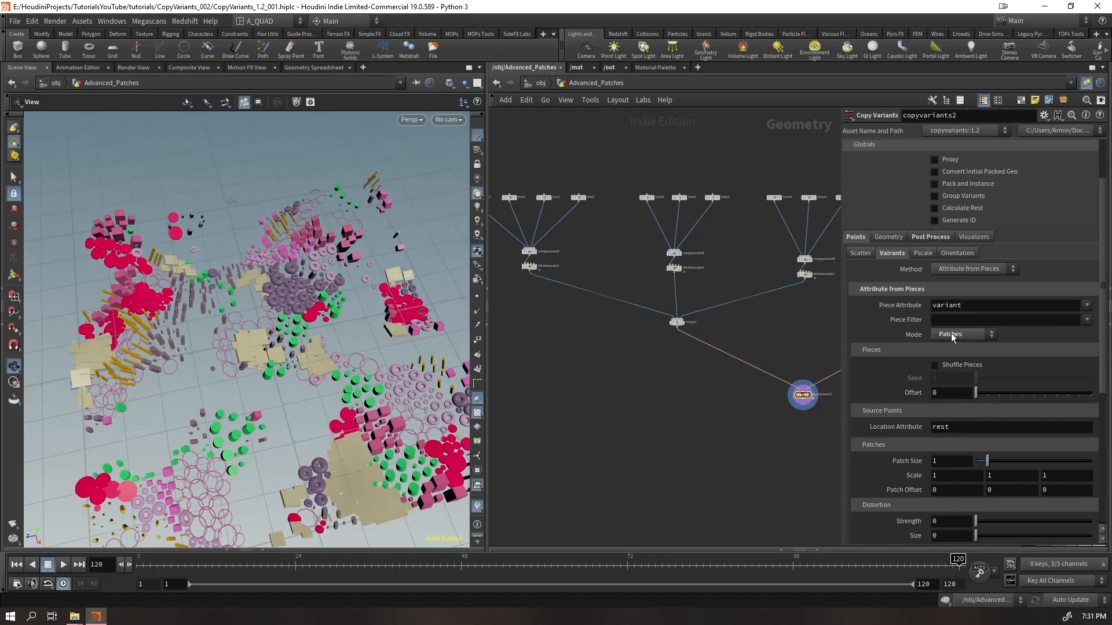
- Set the variants method to Advanced Cluster and inspect how the shapes cluster across the patches
click(954, 269)
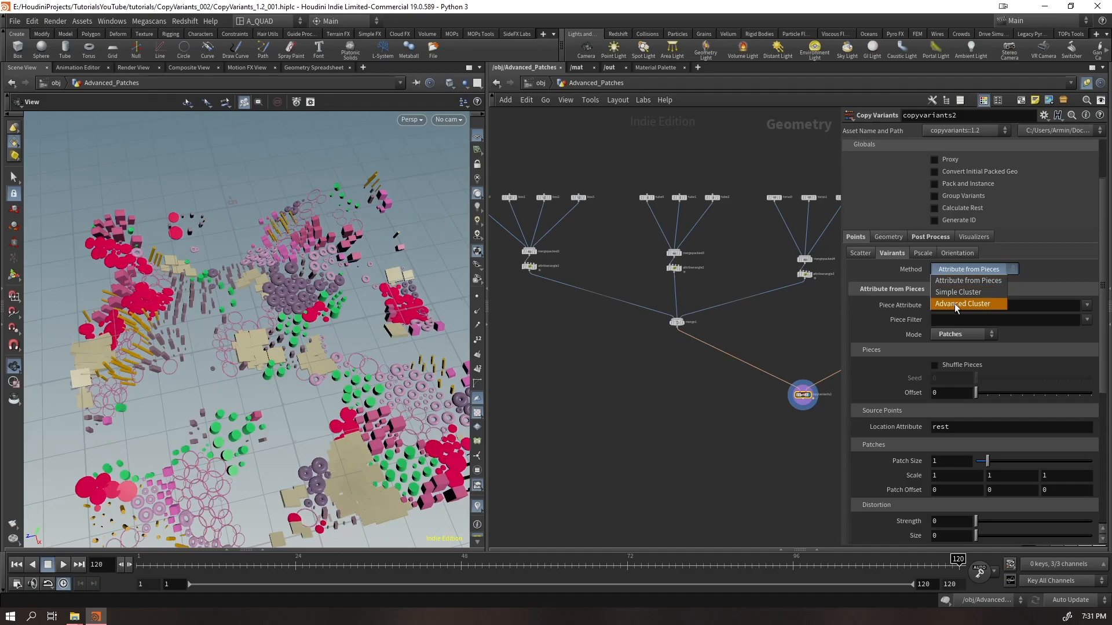
click(955, 304)
drag(348, 440, 298, 426)
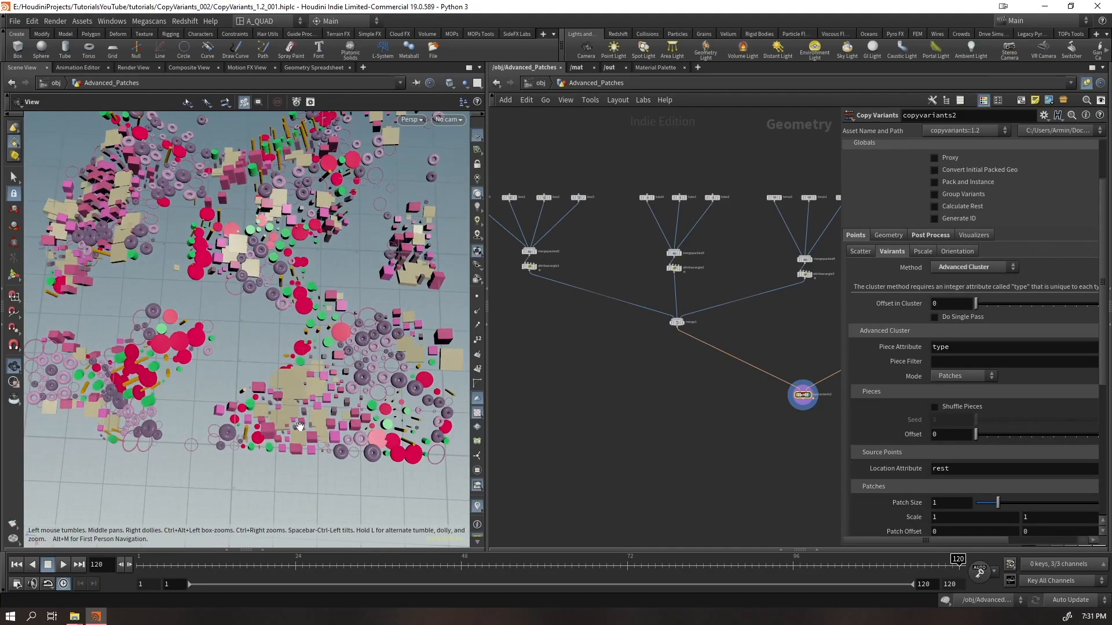
scroll(255, 268, down, 6)
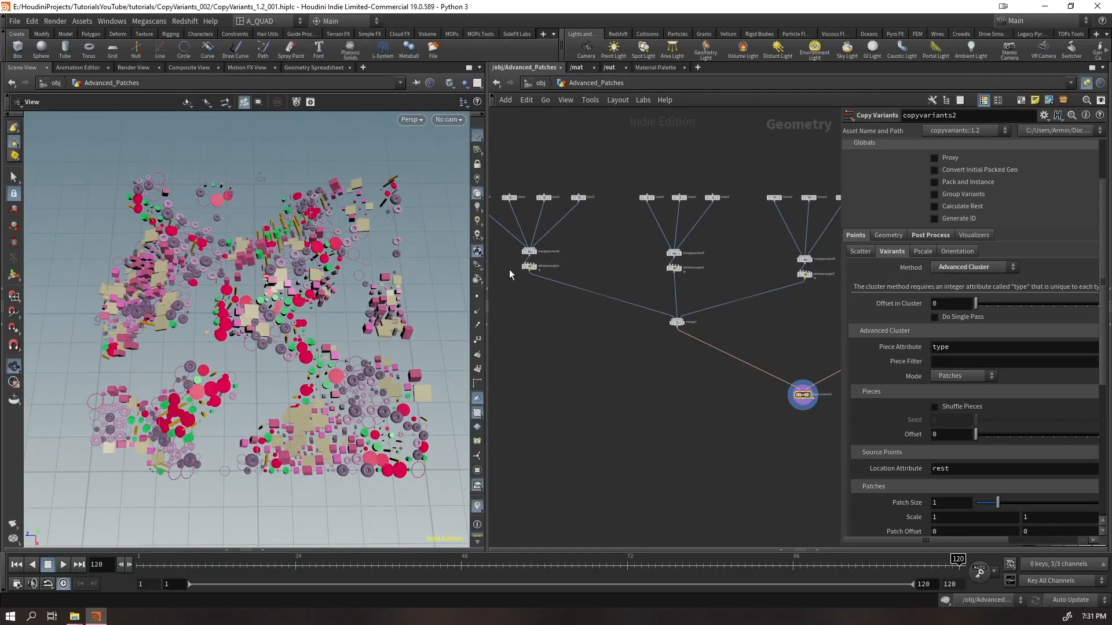
drag(246, 336, 234, 332)
scroll(343, 334, up, 6)
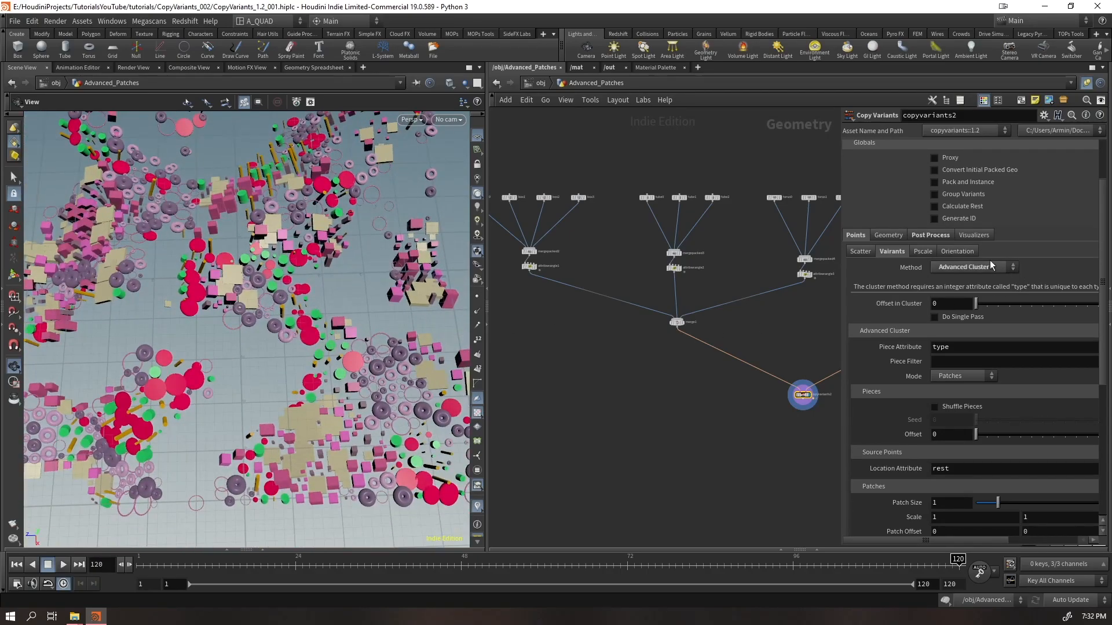
- Randomize the copies' colors by the type attribute and inspect the clusters up close
click(973, 236)
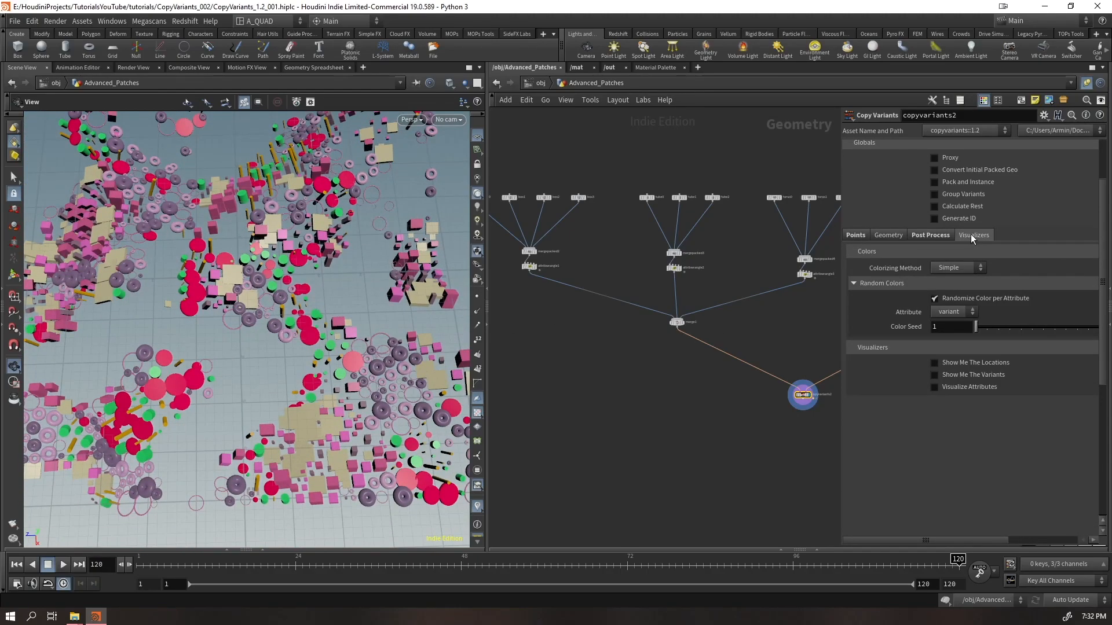
click(954, 313)
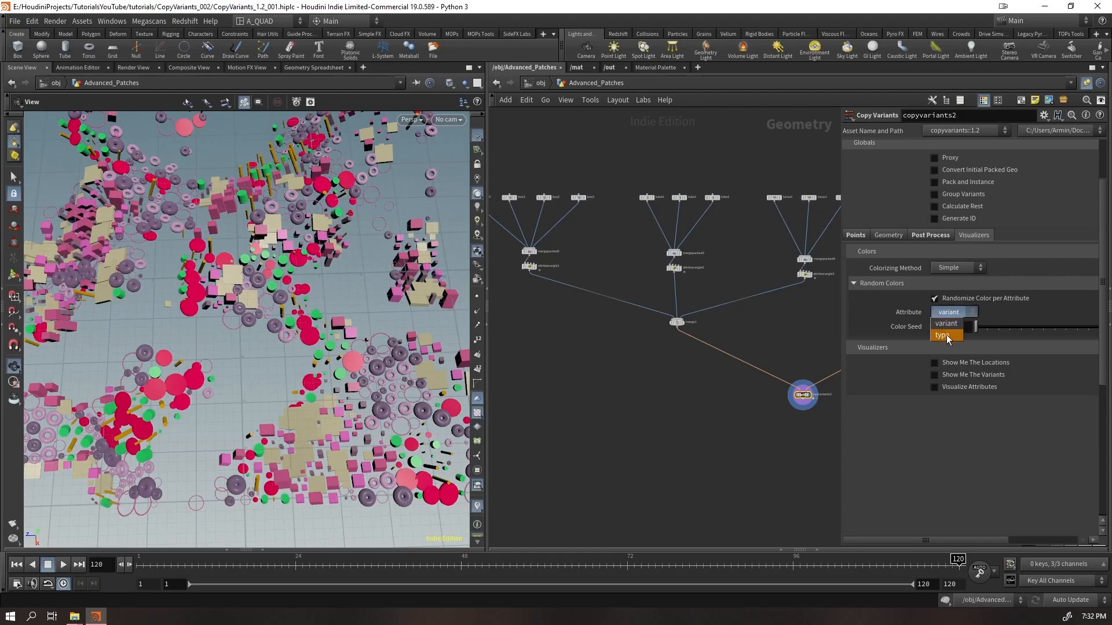
click(944, 336)
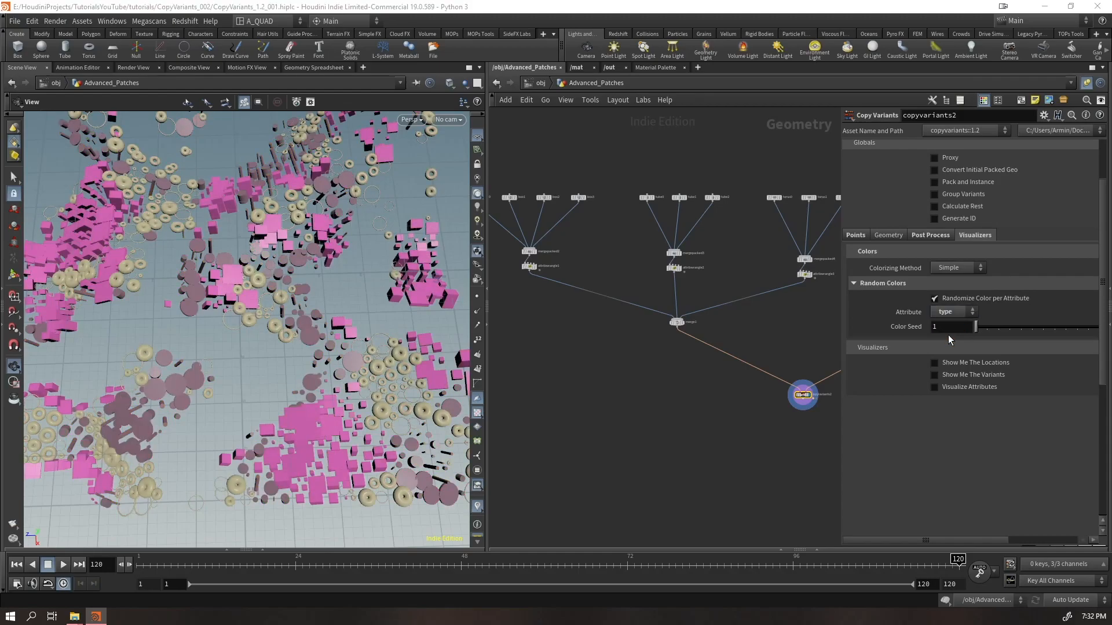
scroll(277, 316, down, 5)
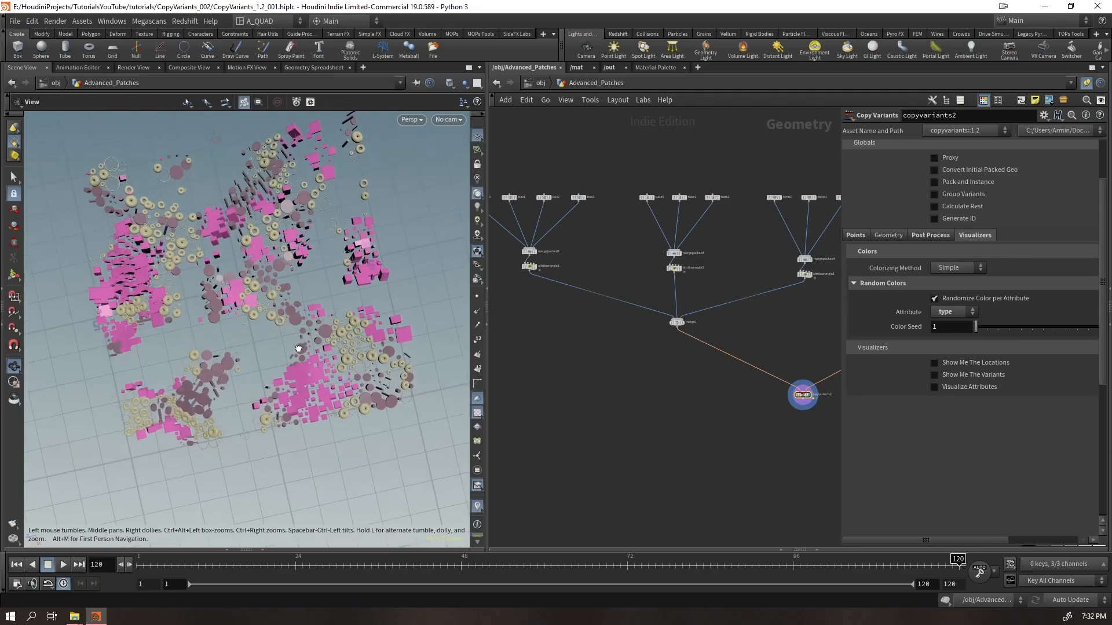
scroll(312, 349, up, 5)
drag(312, 350, 303, 316)
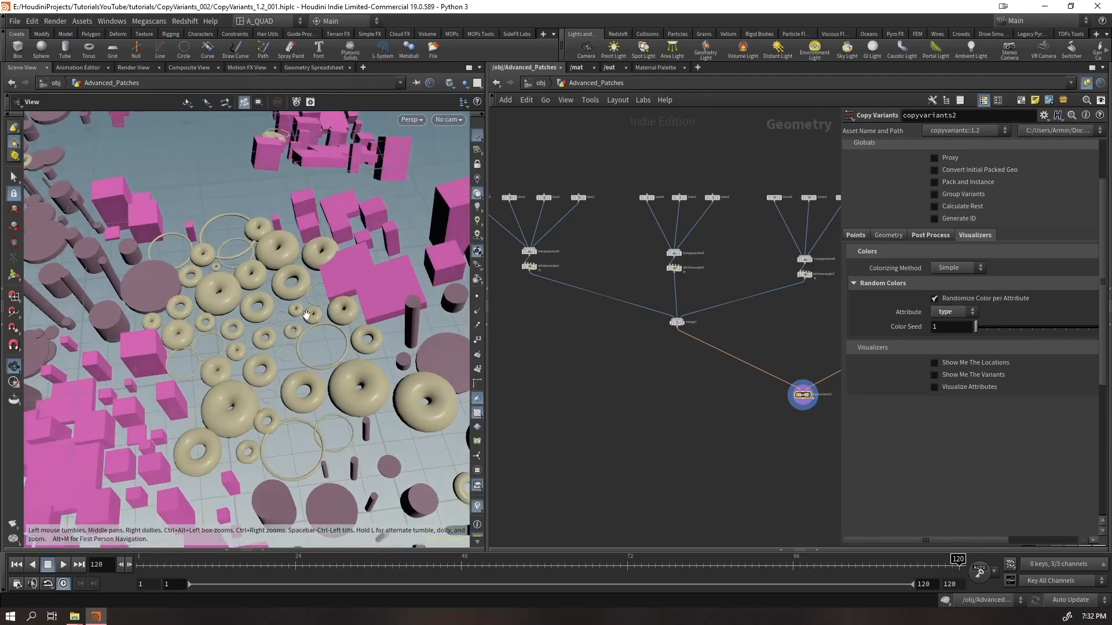
drag(303, 276, 311, 413)
drag(302, 313, 332, 399)
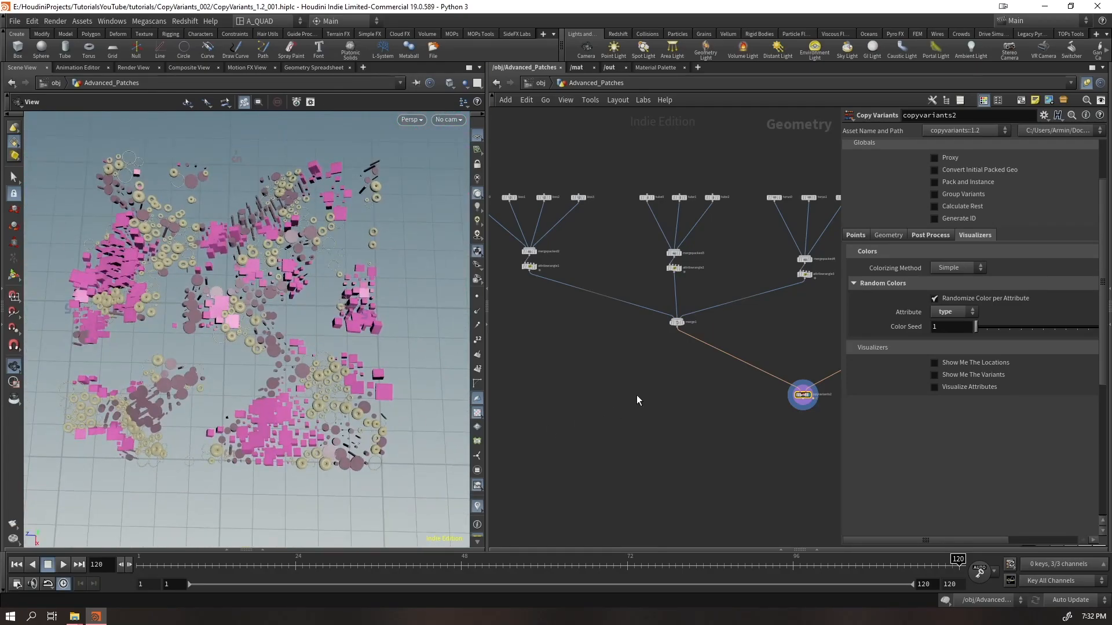
- Examine the Advanced Cluster patch and distortion parameters and the distribution of the copies in the viewport
scroll(922, 327, down, 1)
click(886, 220)
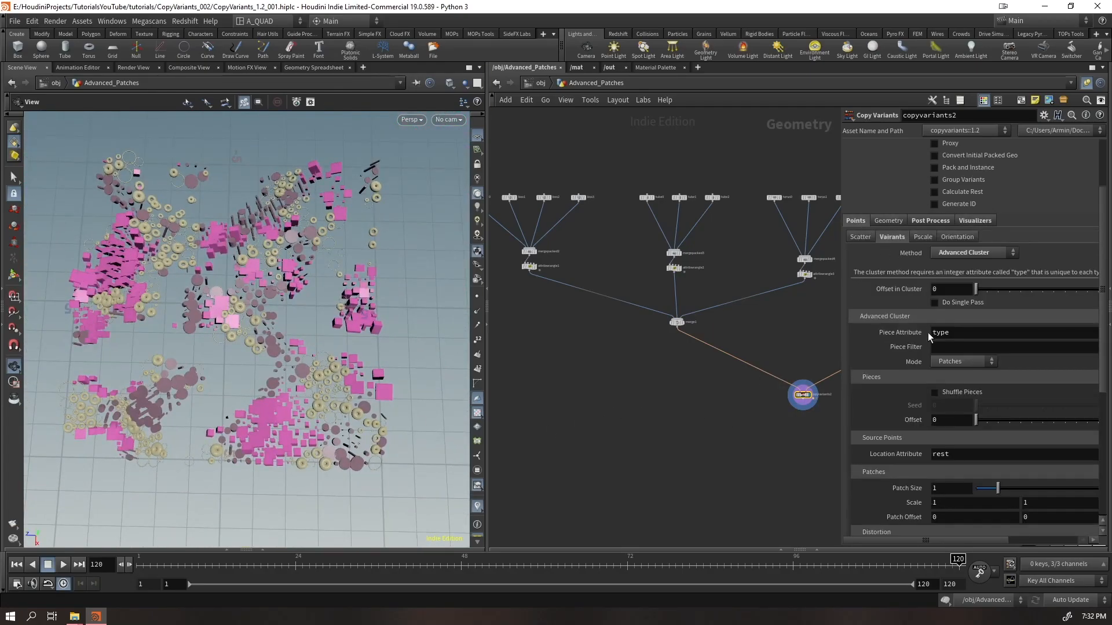
scroll(919, 308, down, 5)
mouse_move(996, 343)
mouse_down()
mouse_move(1046, 342)
mouse_move(988, 348)
mouse_move(984, 363)
mouse_move(998, 353)
mouse_up()
drag(977, 274, 822, 298)
drag(198, 387, 188, 301)
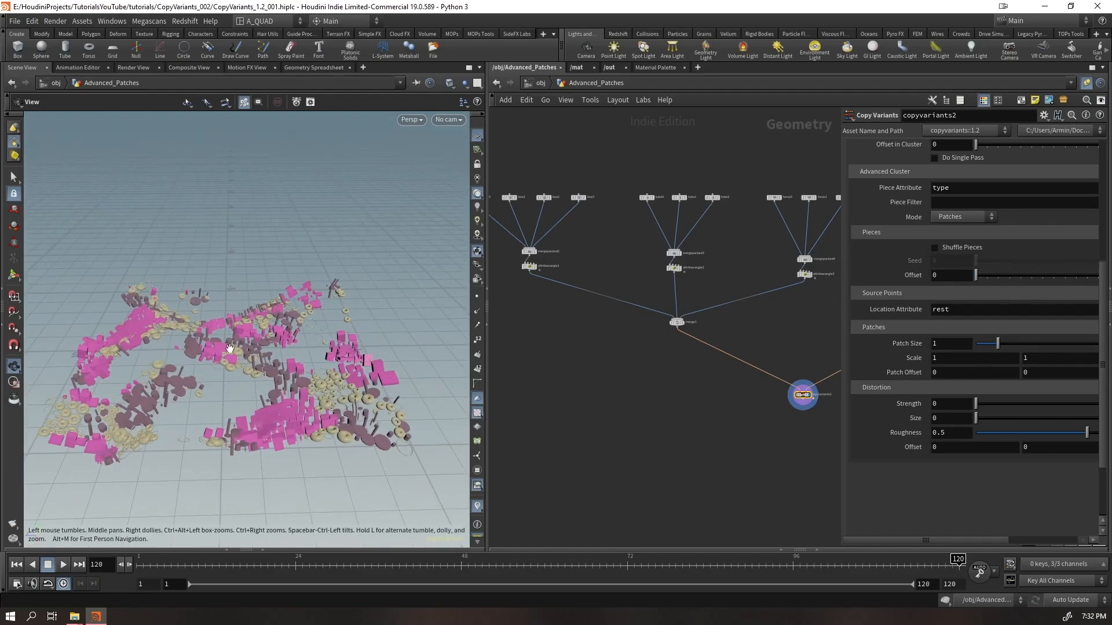
right_drag(232, 310, 397, 313)
drag(289, 307, 257, 422)
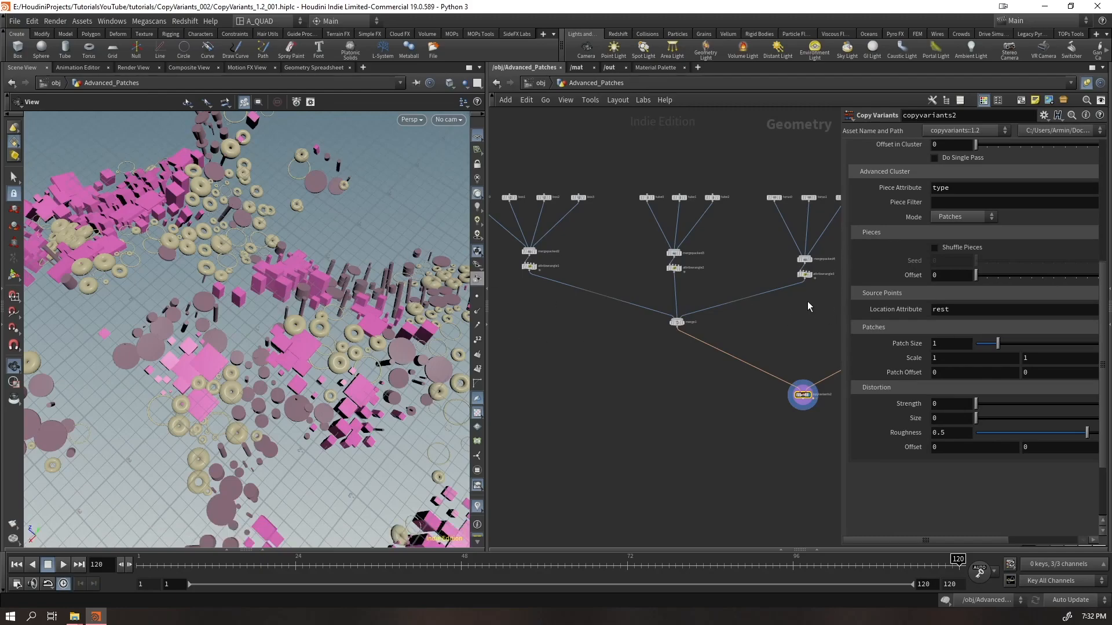
- Tidy the network by aligning the torus Merge Packed and wrangle pair and centring the tube nodes above their merge
scroll(807, 302, up, 2)
middle_drag(805, 304, 751, 315)
drag(768, 322, 758, 257)
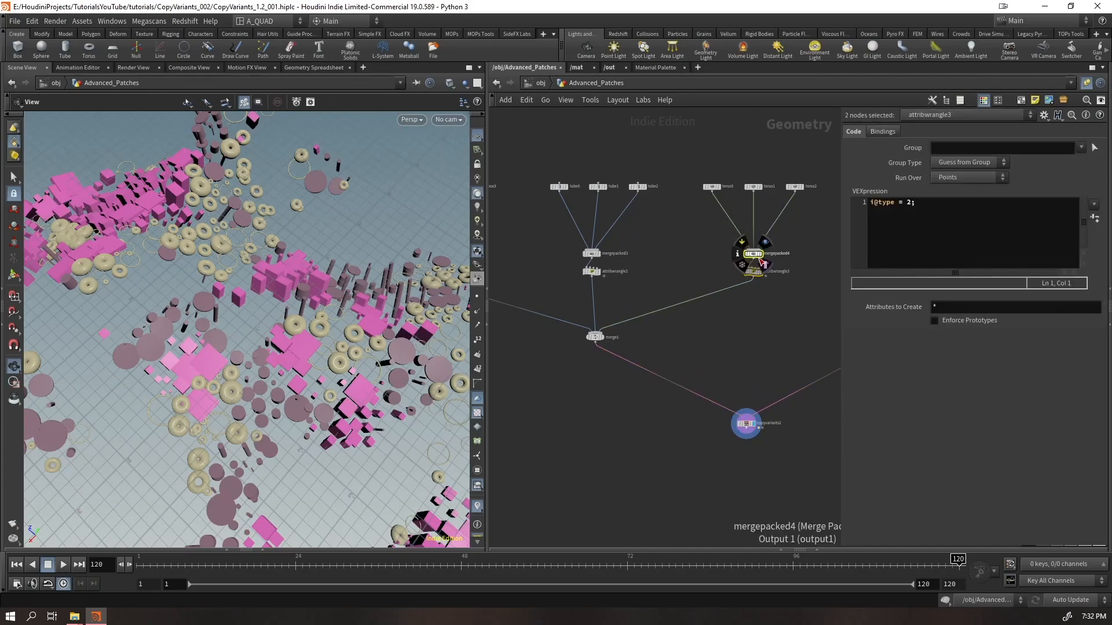
drag(540, 198, 592, 193)
click(698, 270)
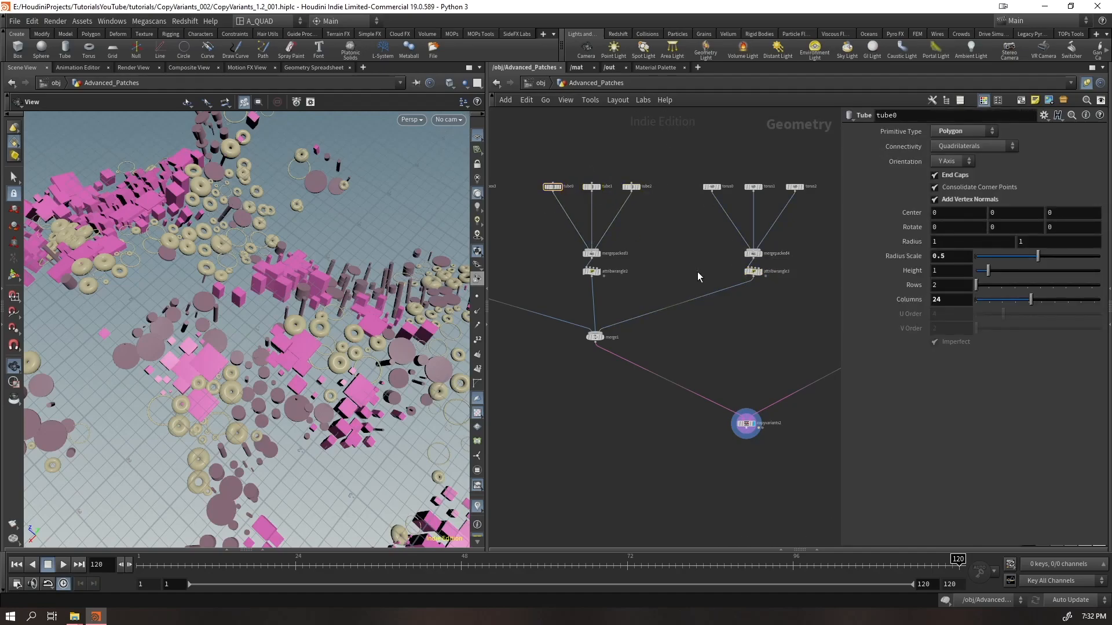
- Open the Orientation parameters of the copyvariants2 node and widen the parameter area to show them fully
right_drag(111, 394, 193, 320)
mouse_move(229, 282)
mouse_down()
mouse_move(273, 286)
mouse_move(232, 300)
mouse_up()
scroll(259, 300, up, 10)
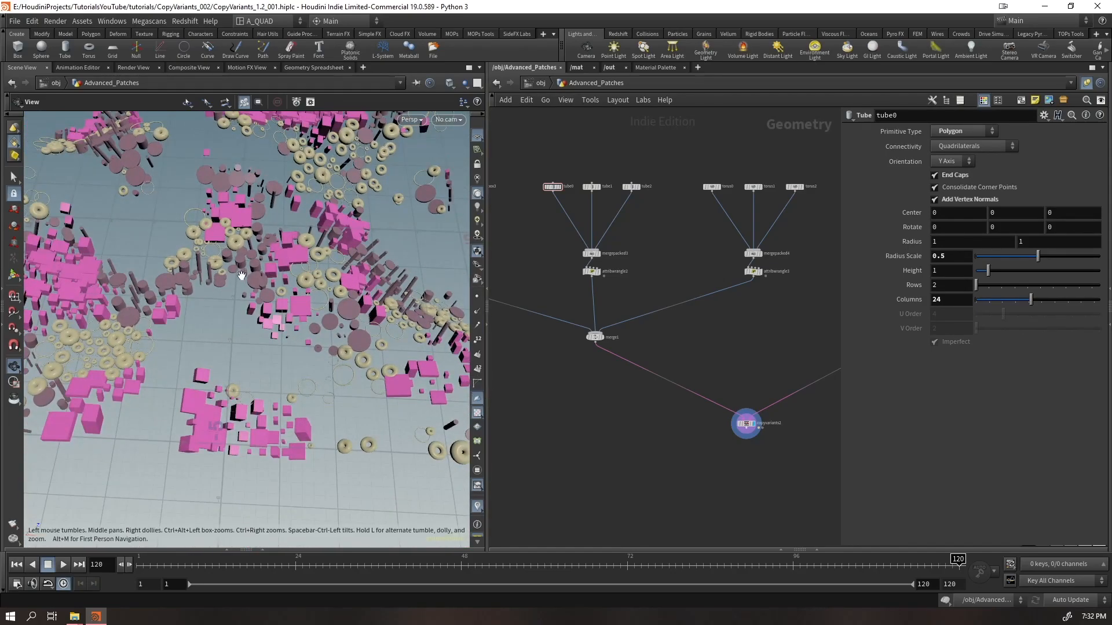
drag(242, 276, 199, 379)
drag(257, 342, 321, 328)
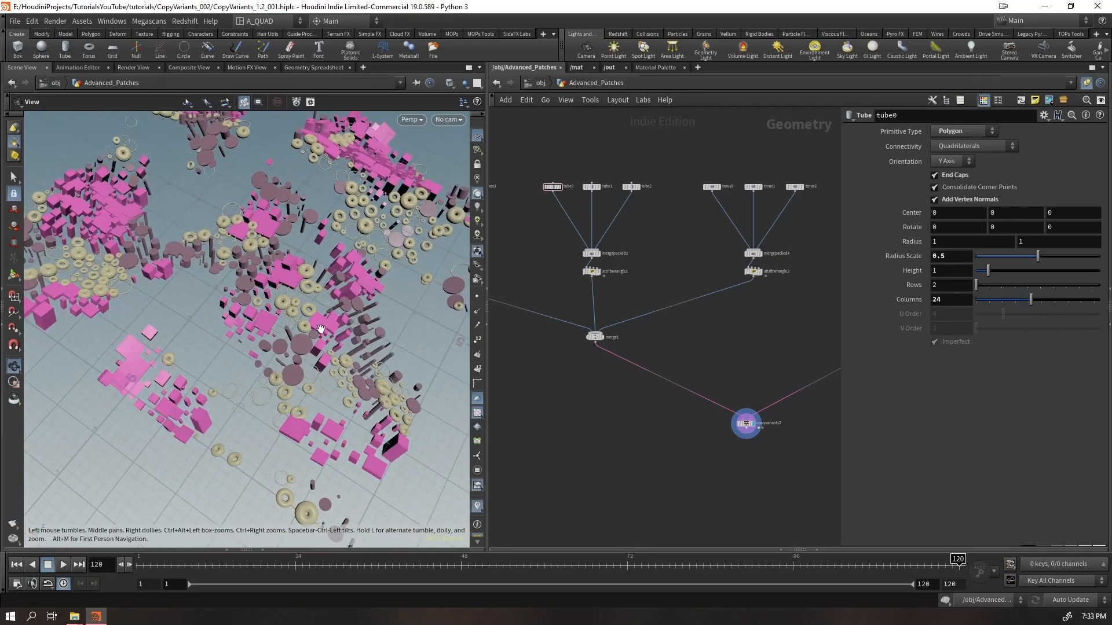
drag(690, 466, 783, 367)
scroll(920, 438, up, 3)
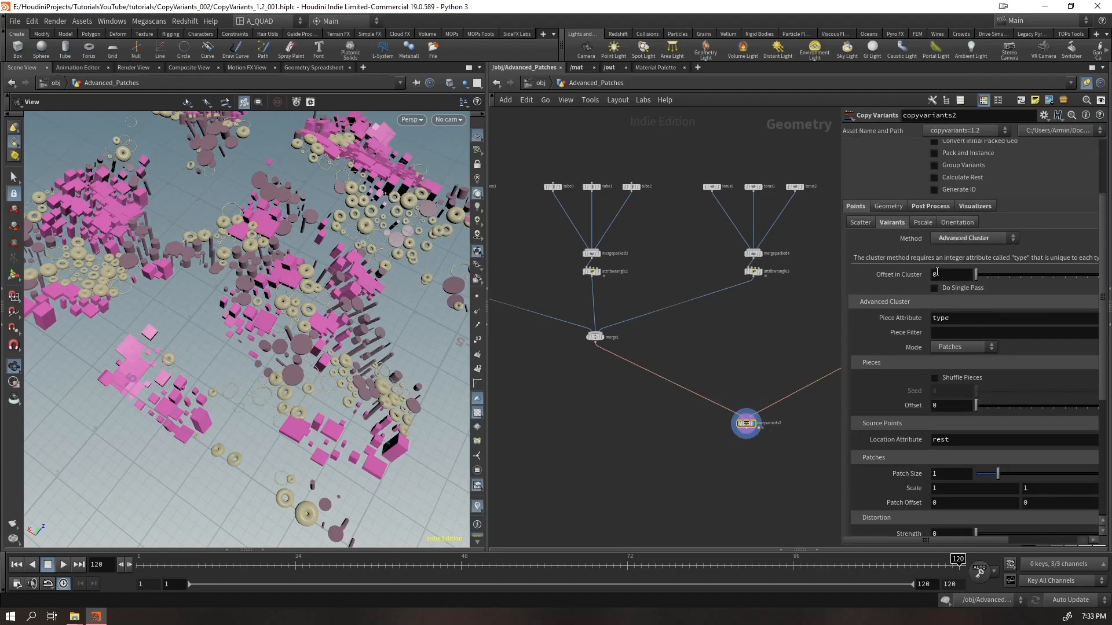
click(926, 222)
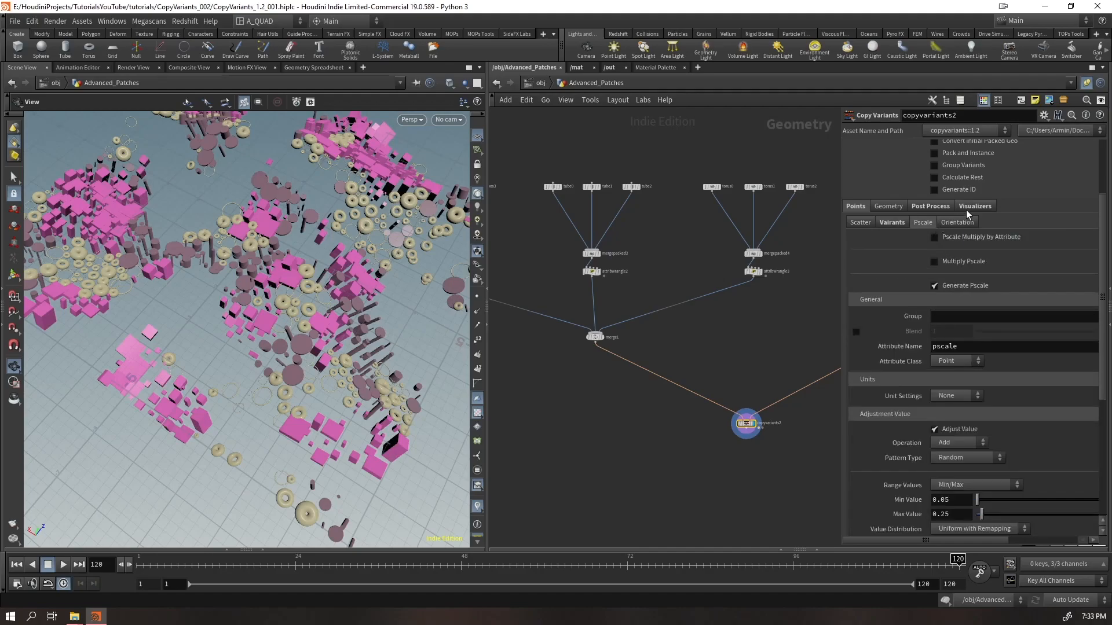
click(957, 223)
middle_drag(888, 377, 791, 380)
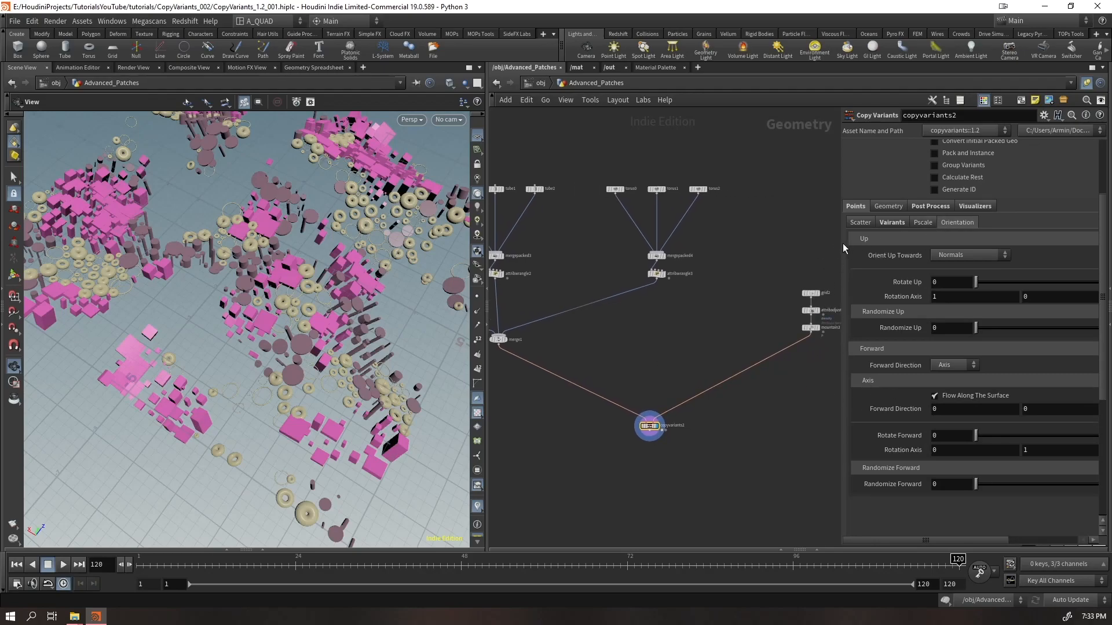
drag(843, 243, 691, 246)
- Set Orient Up Towards to Direction Selected, using Type as the Selection Attribute and 0 as the Selection
click(787, 256)
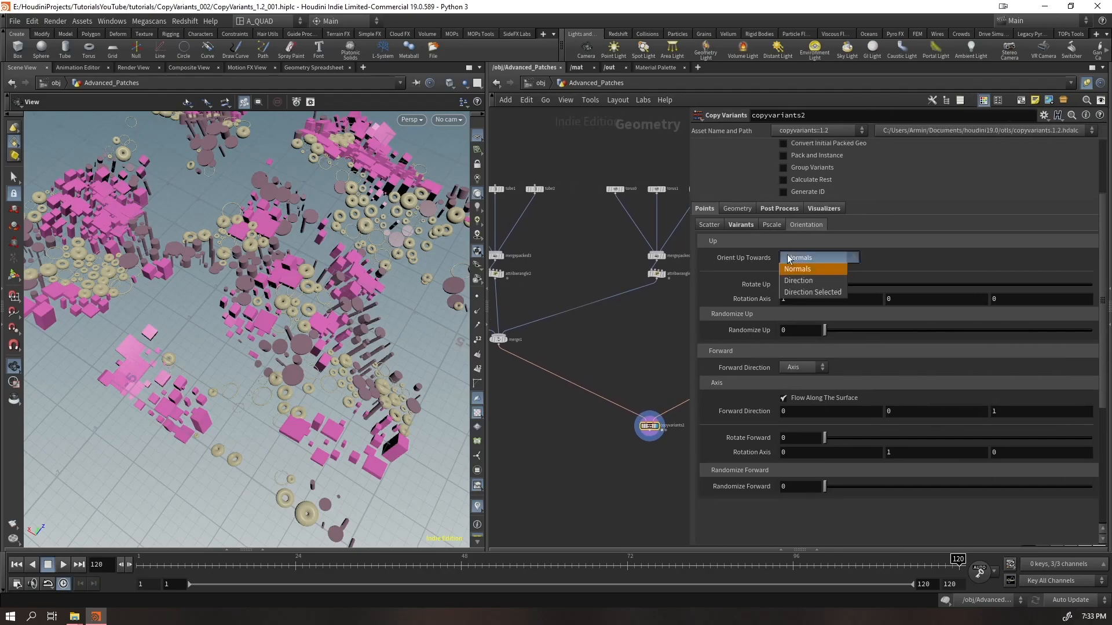
click(799, 294)
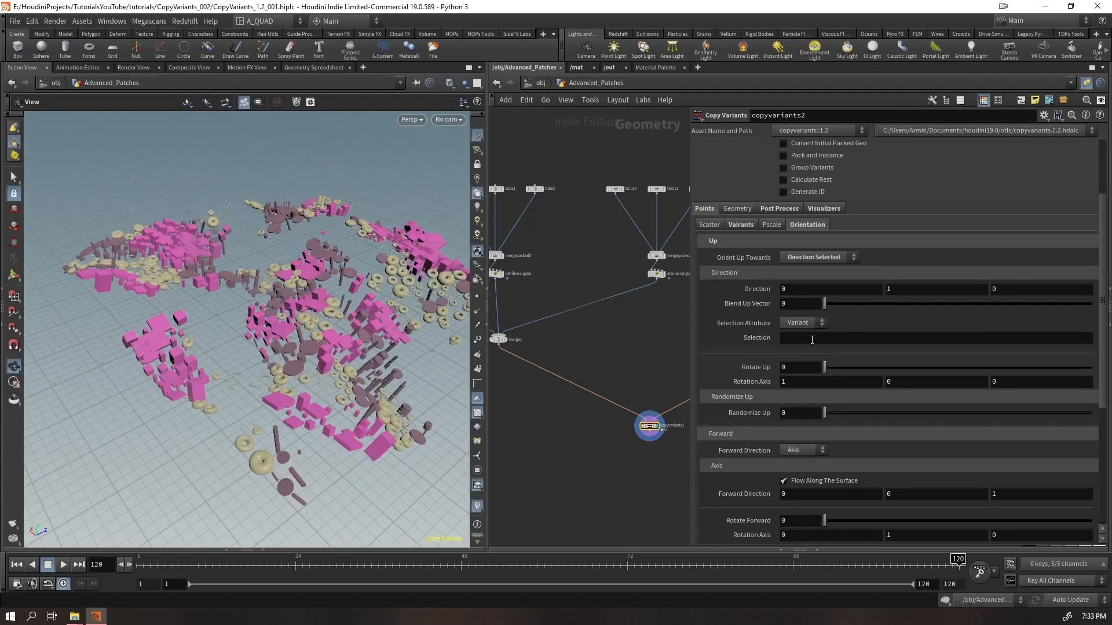
click(791, 347)
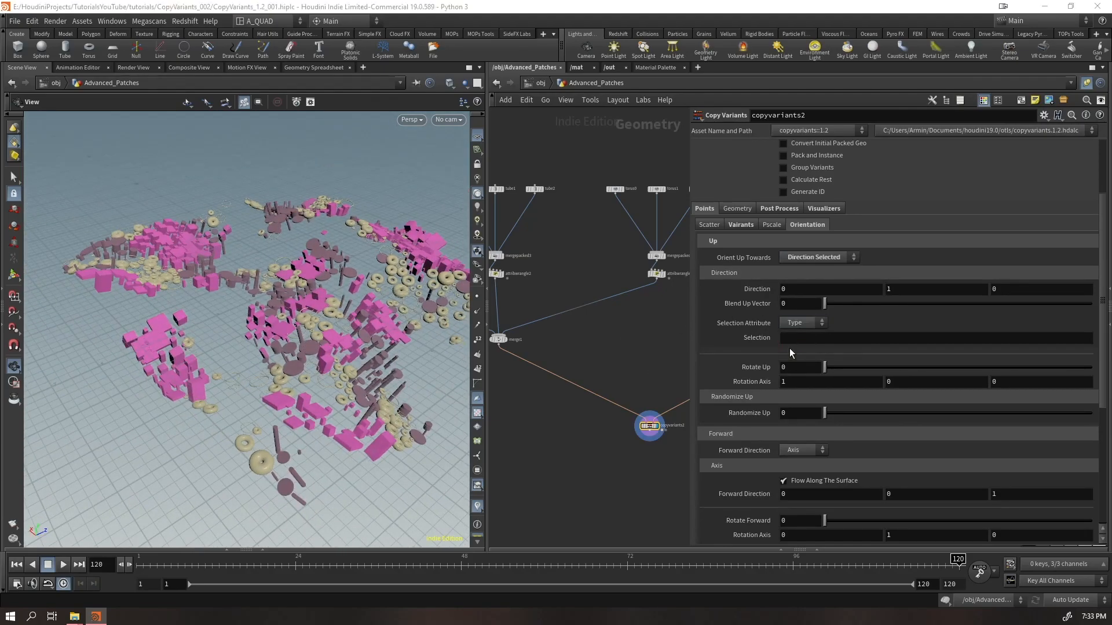
click(802, 340)
text(0)
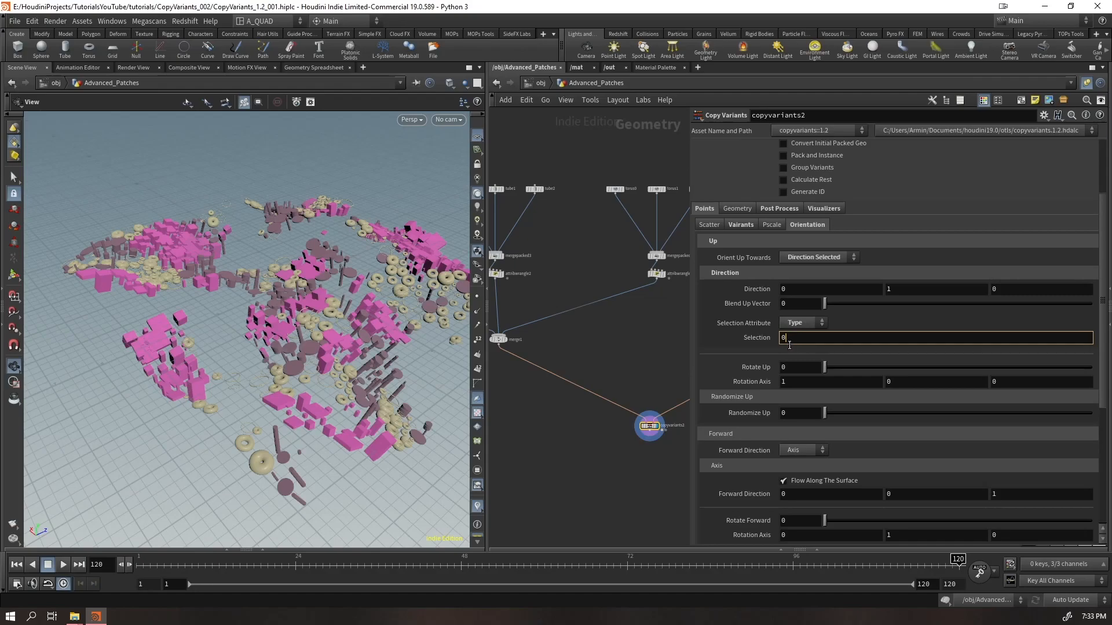
text(.)
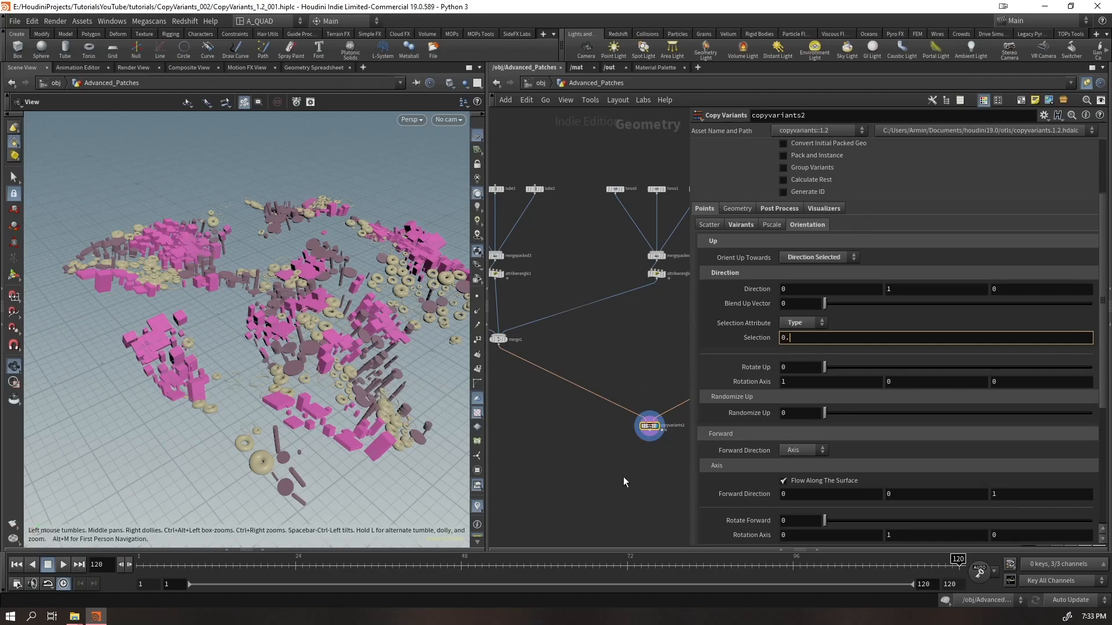
key(Return)
drag(371, 342, 404, 391)
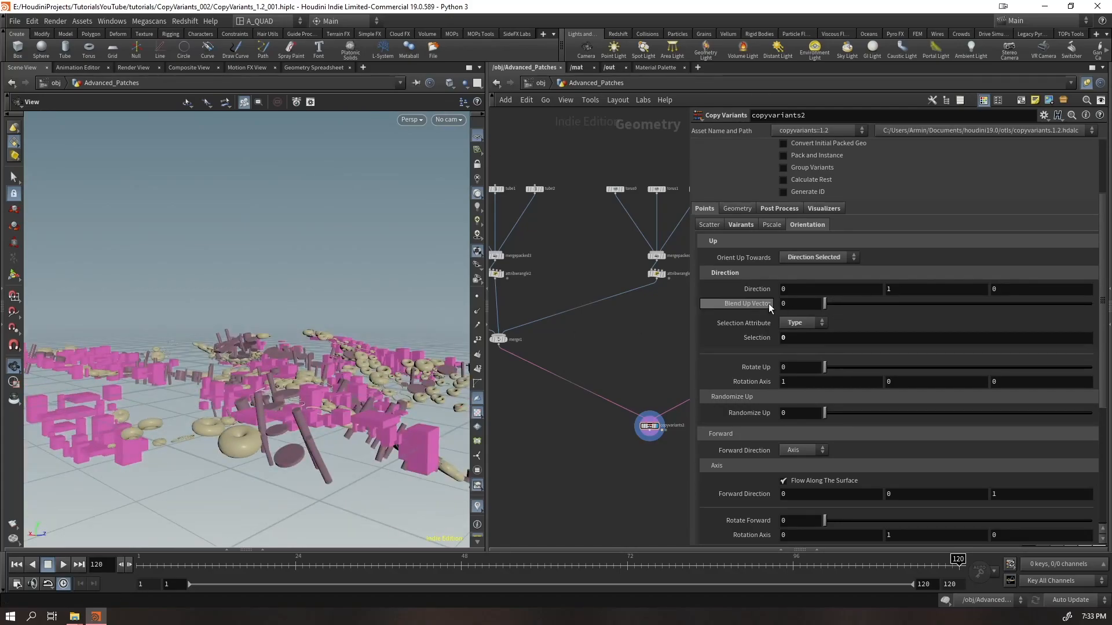
scroll(403, 392, up, 3)
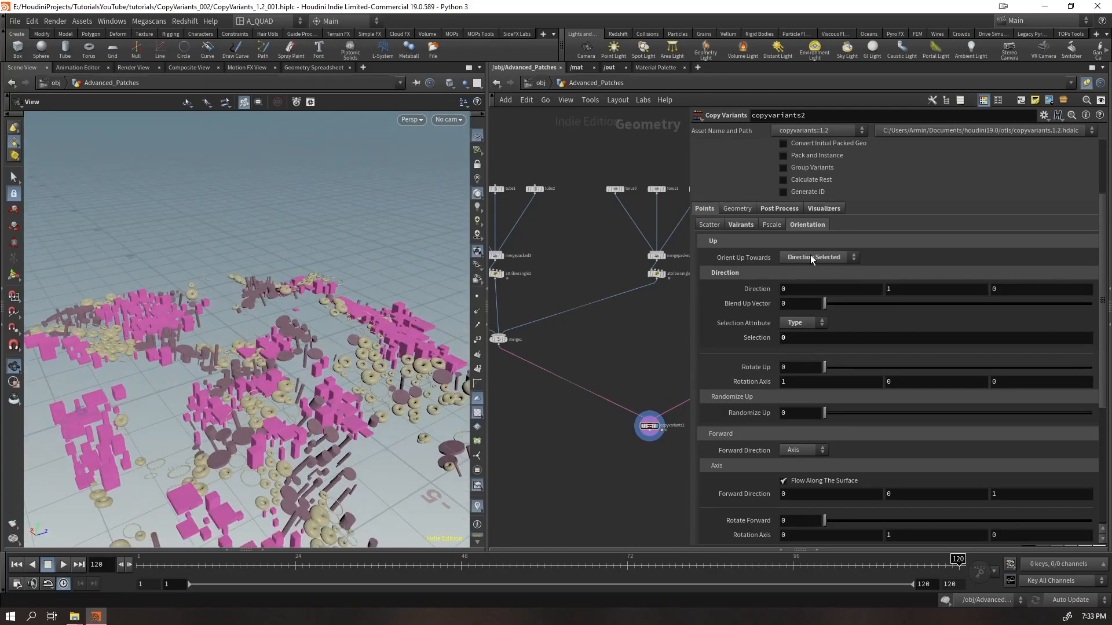
- Set the up-direction Selection to type 1
drag(384, 435, 313, 348)
text(1)
key(Return)
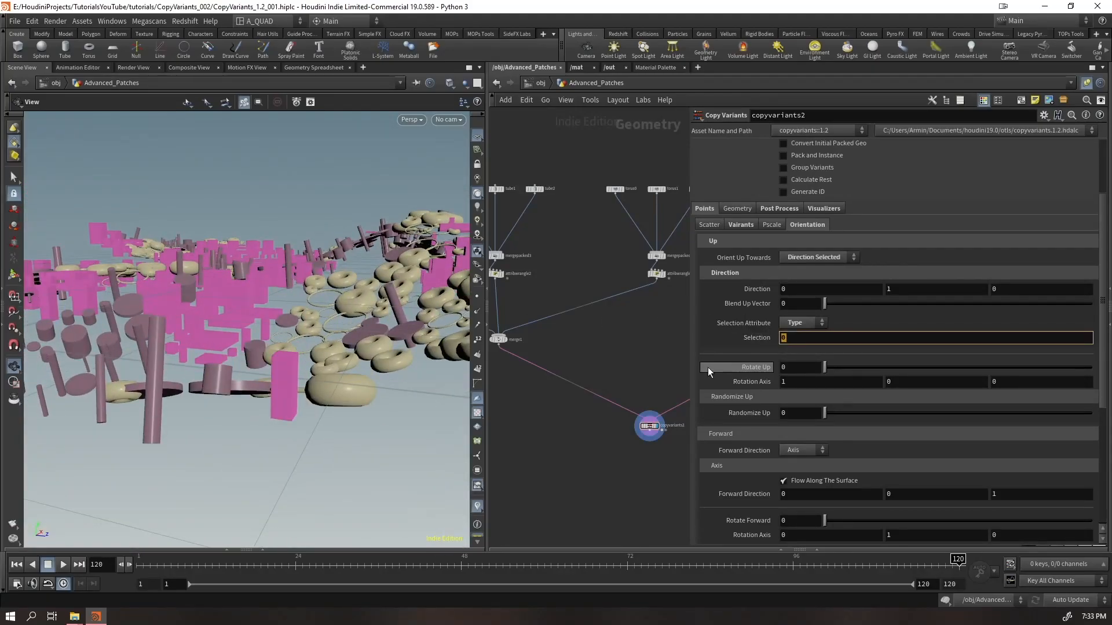
- Set the Selection Attribute for the up direction to Variant with a Selection of 0
click(802, 323)
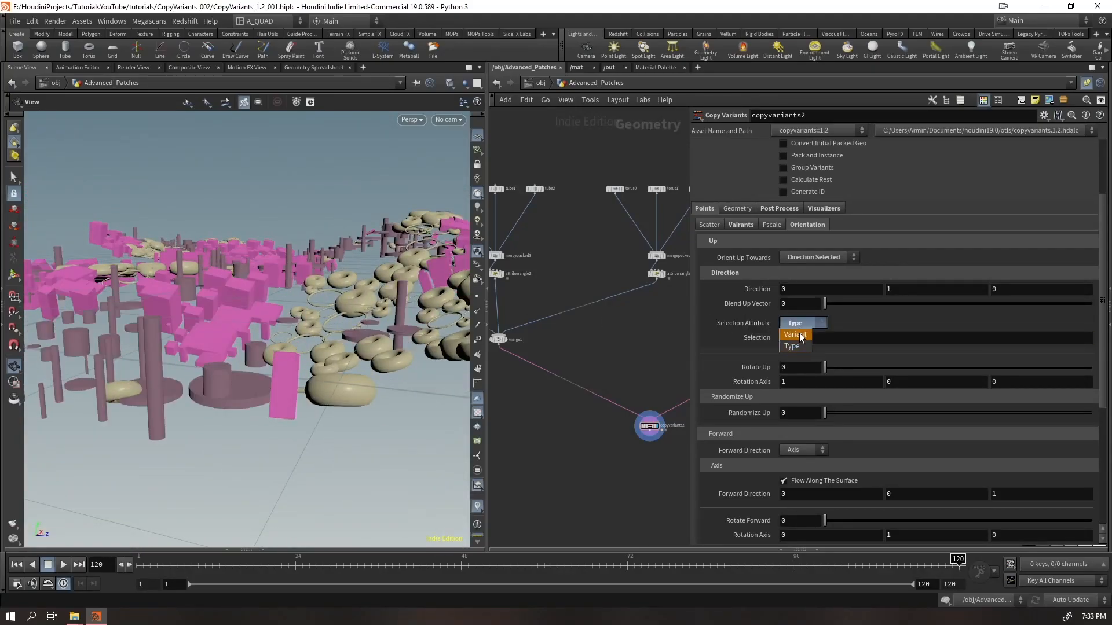
click(799, 335)
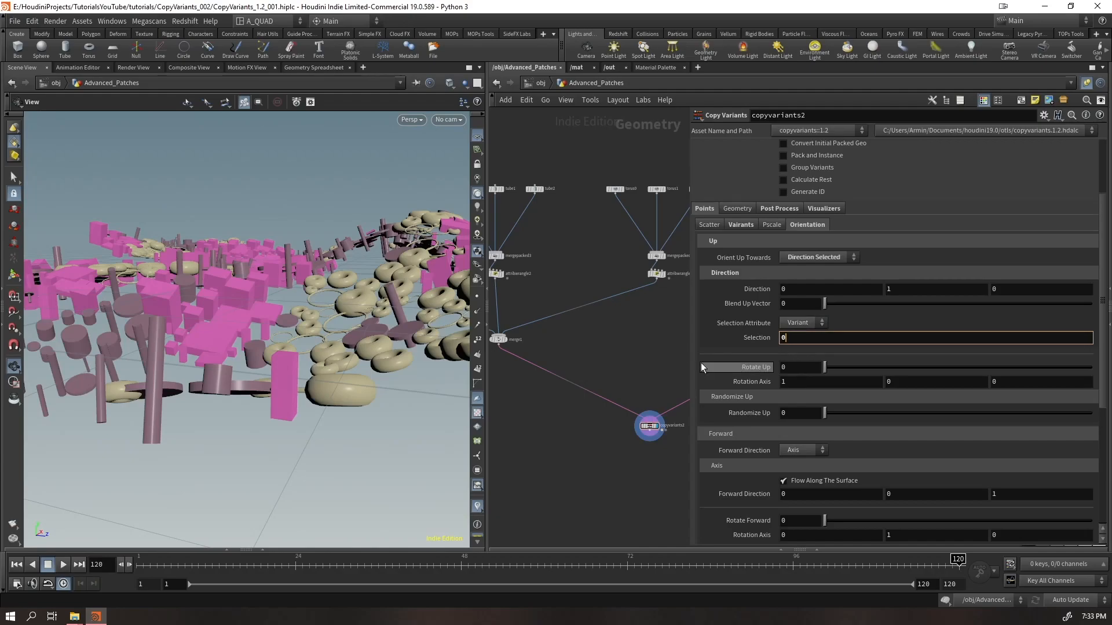
- Set the Direction Selected selection to variants 0,1,2 and save the scene file
text(,1,2)
key(Return)
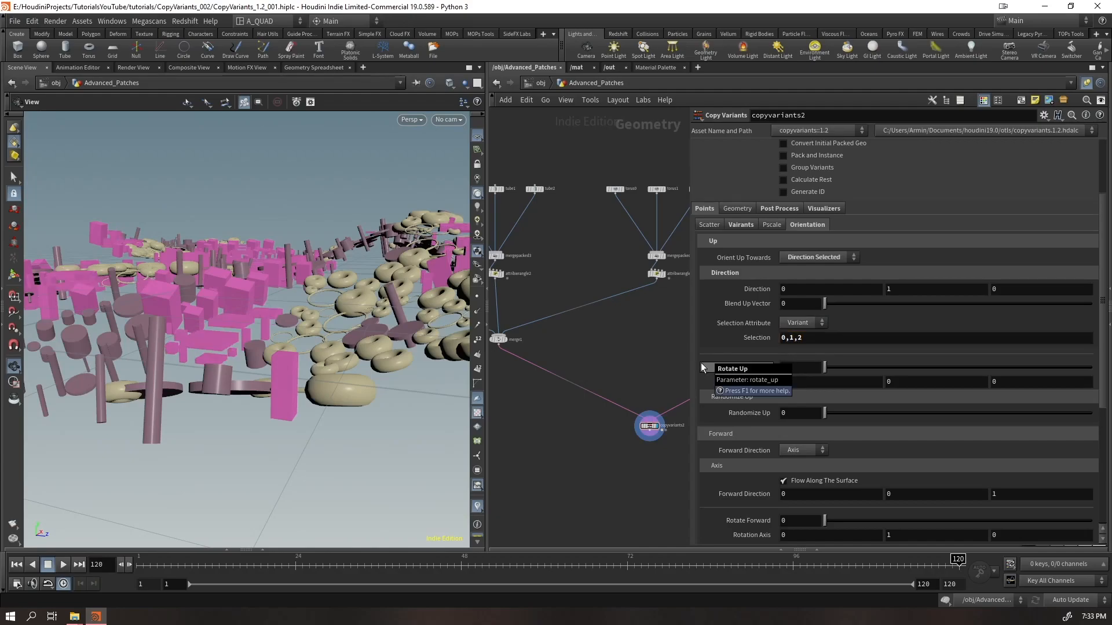
key(ctrl+s)
drag(273, 278, 279, 317)
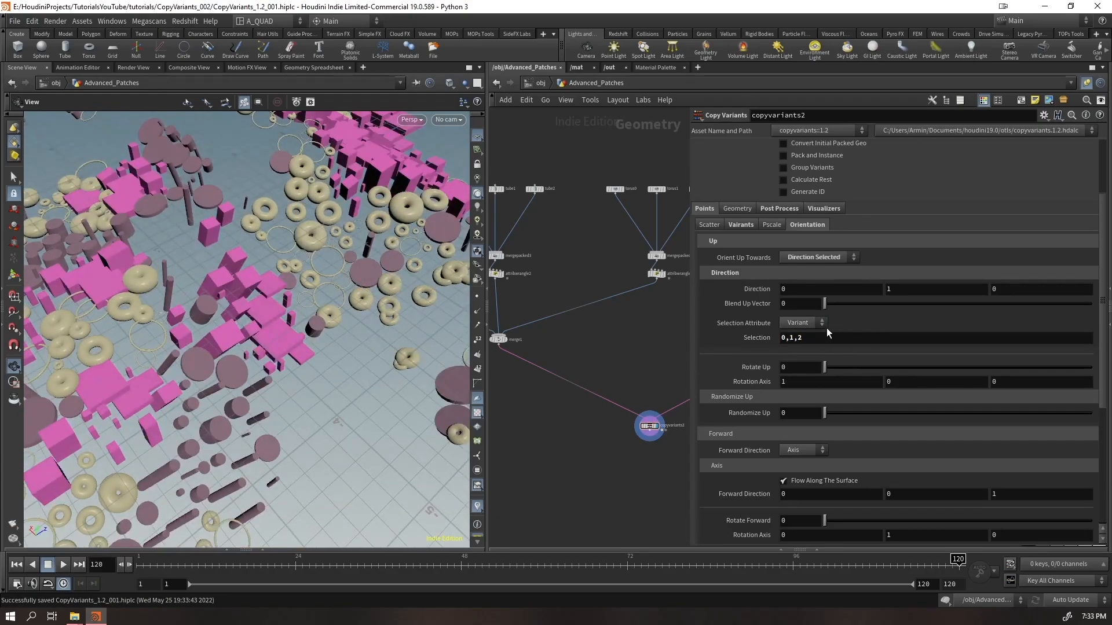
- Restrict the up-direction selection to variant 0 and inspect the scattered copies from a lower angle
double_click(808, 341)
key(BackSpace)
text(0)
key(Return)
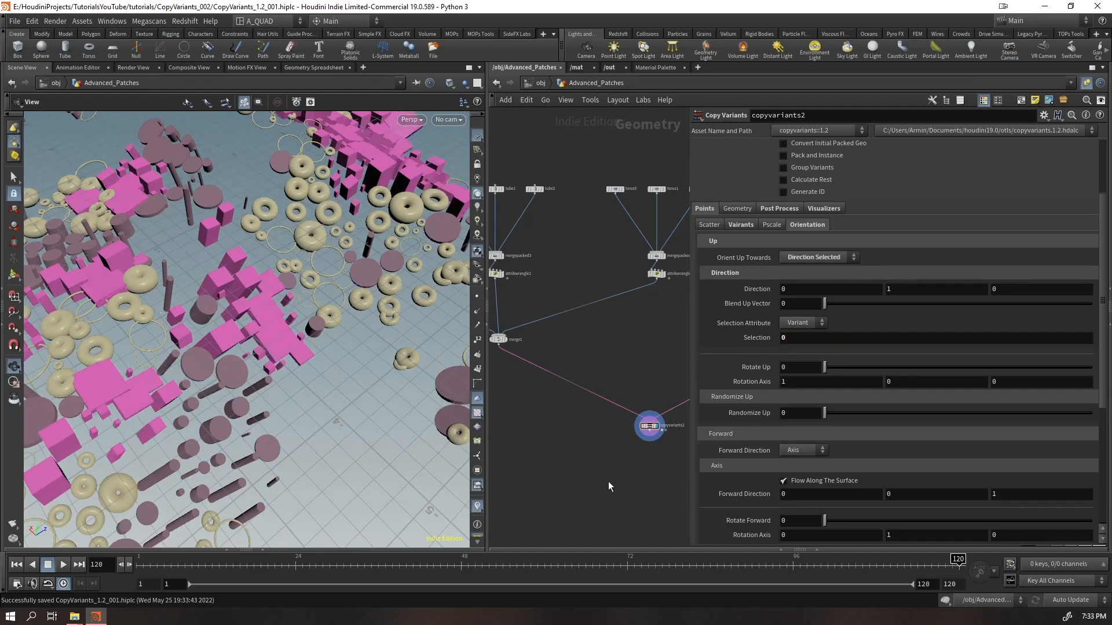
drag(324, 347, 324, 364)
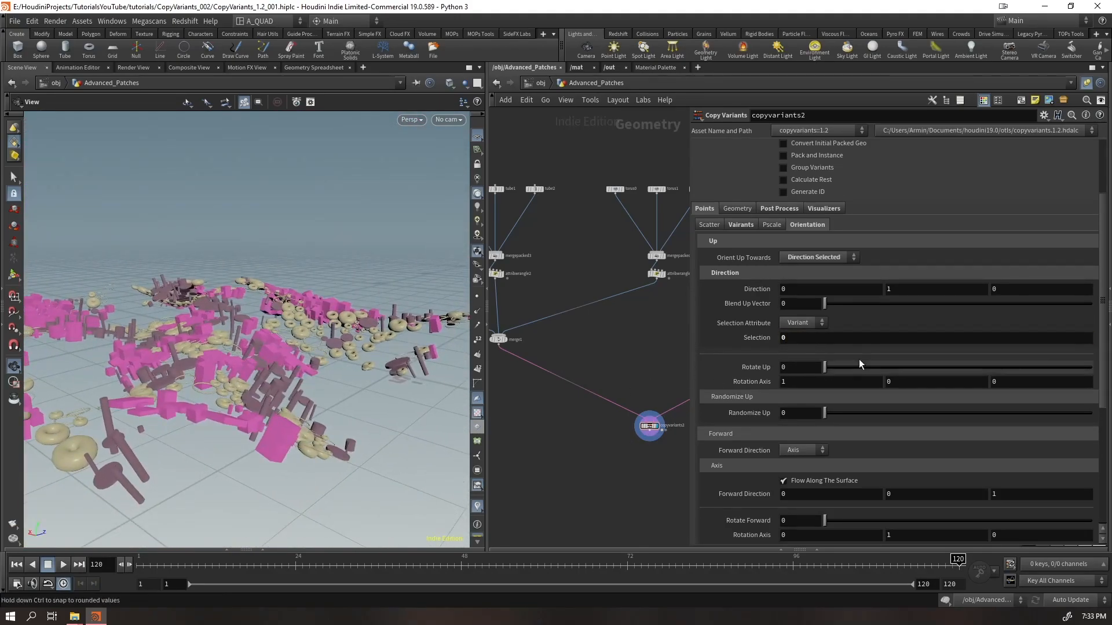
- Change the up-direction Selection Attribute to Type and set its selection to 2
click(791, 259)
click(789, 261)
click(802, 323)
click(797, 338)
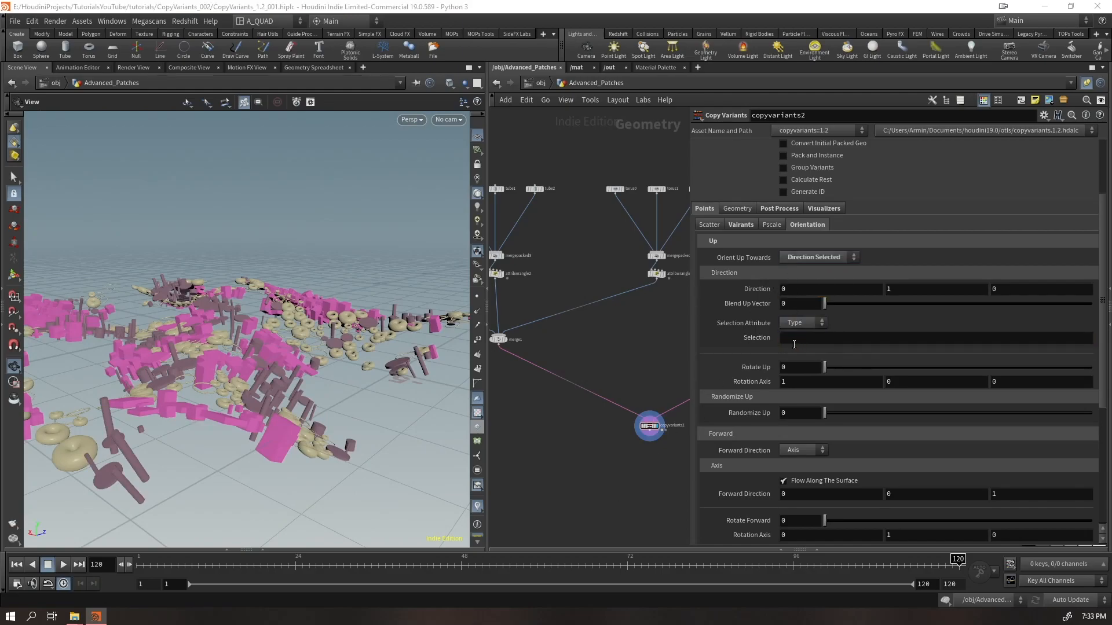
double_click(836, 342)
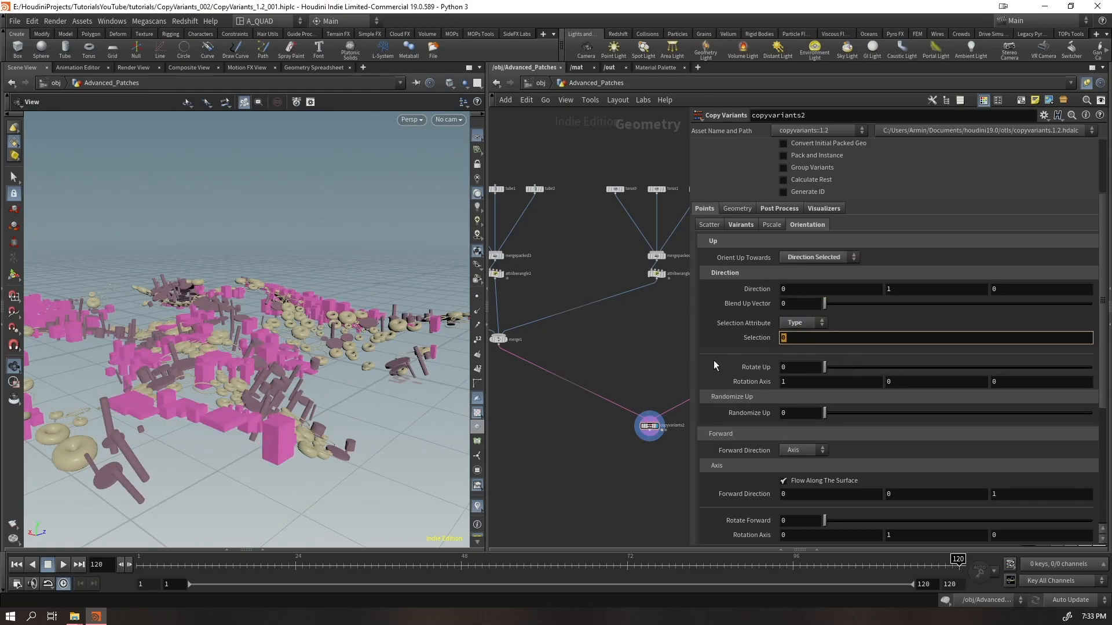
text(2)
key(Return)
scroll(283, 374, up, 8)
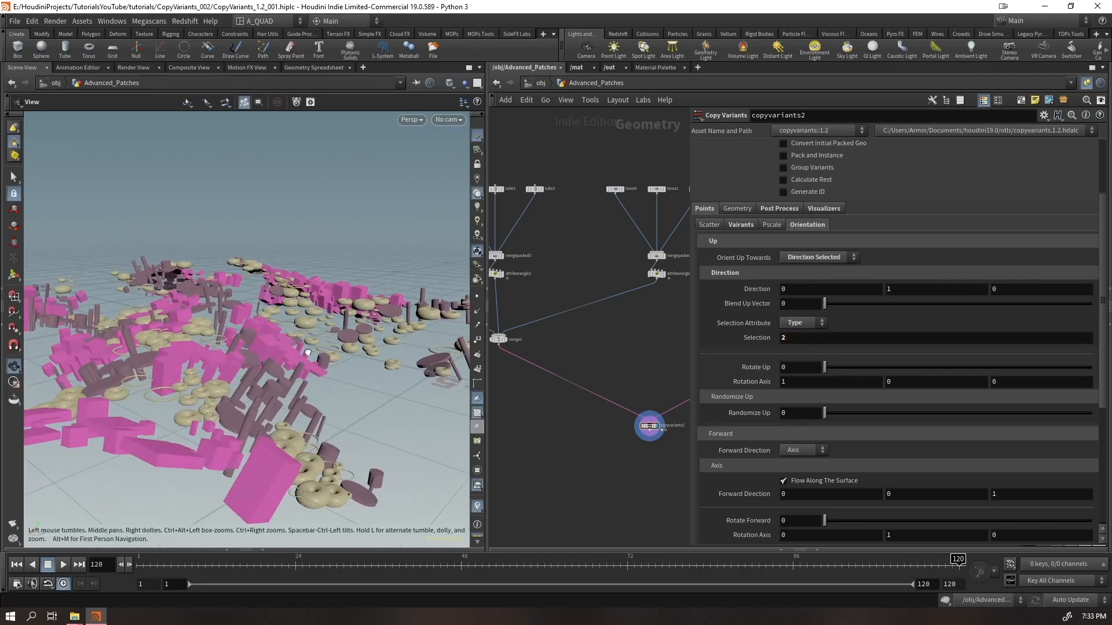
scroll(300, 307, up, 5)
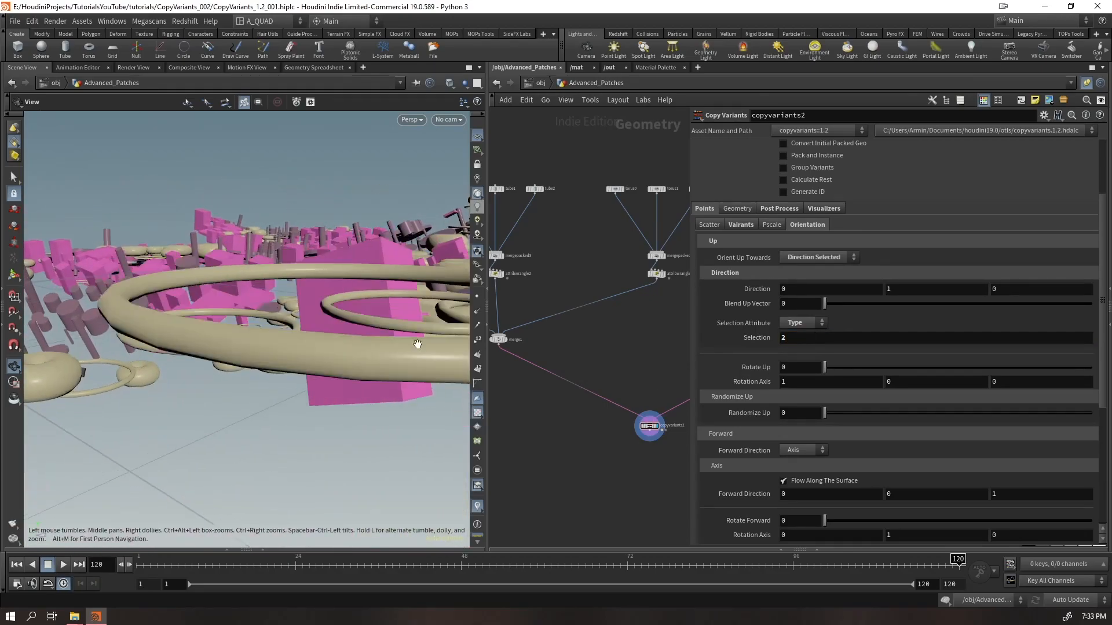
- Clear the up-direction selection and set Orient Up Towards to Normals
double_click(787, 340)
key(BackSpace)
key(Return)
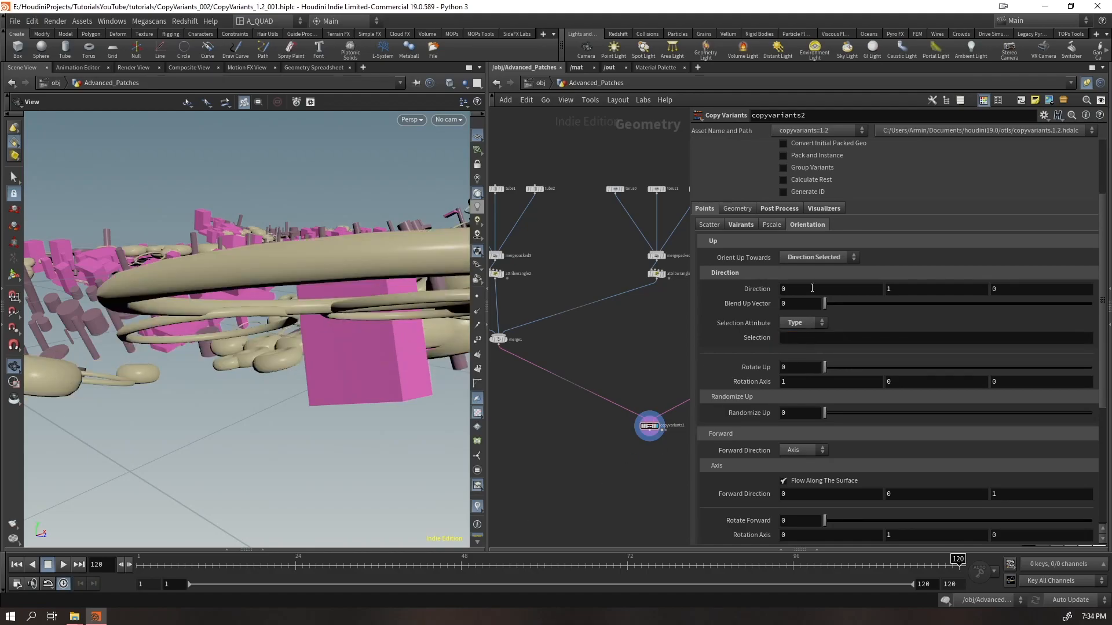
click(809, 258)
click(802, 268)
scroll(801, 449, down, 3)
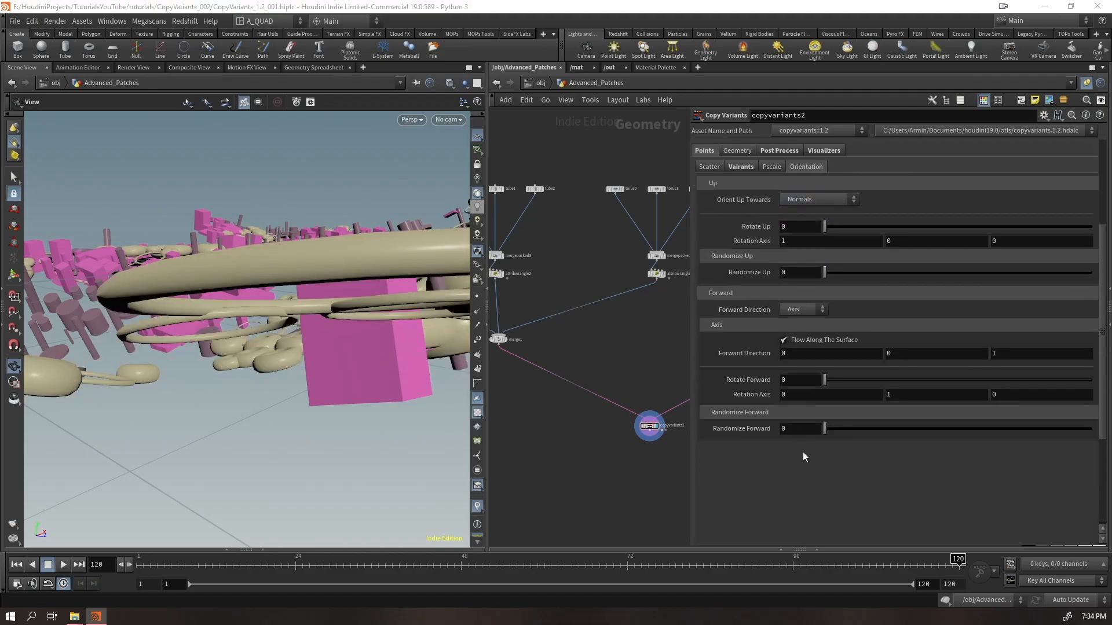
- Set Randomize Forward to 53.2 and exclude Type 0 from the randomization
drag(830, 432, 902, 447)
click(805, 497)
click(796, 519)
click(801, 511)
text(0)
key(Return)
drag(360, 328, 428, 405)
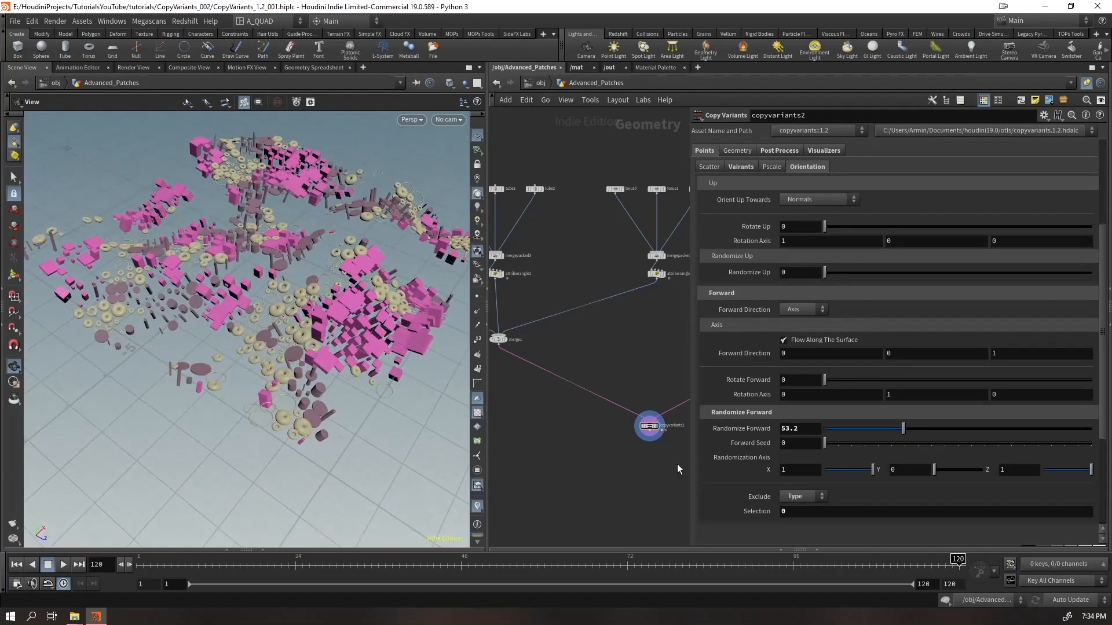
- Compare Randomize Forward at 101.3 and 0 on the copies, and set it to 61.8
mouse_move(904, 429)
mouse_down()
mouse_move(798, 430)
mouse_move(898, 436)
mouse_up()
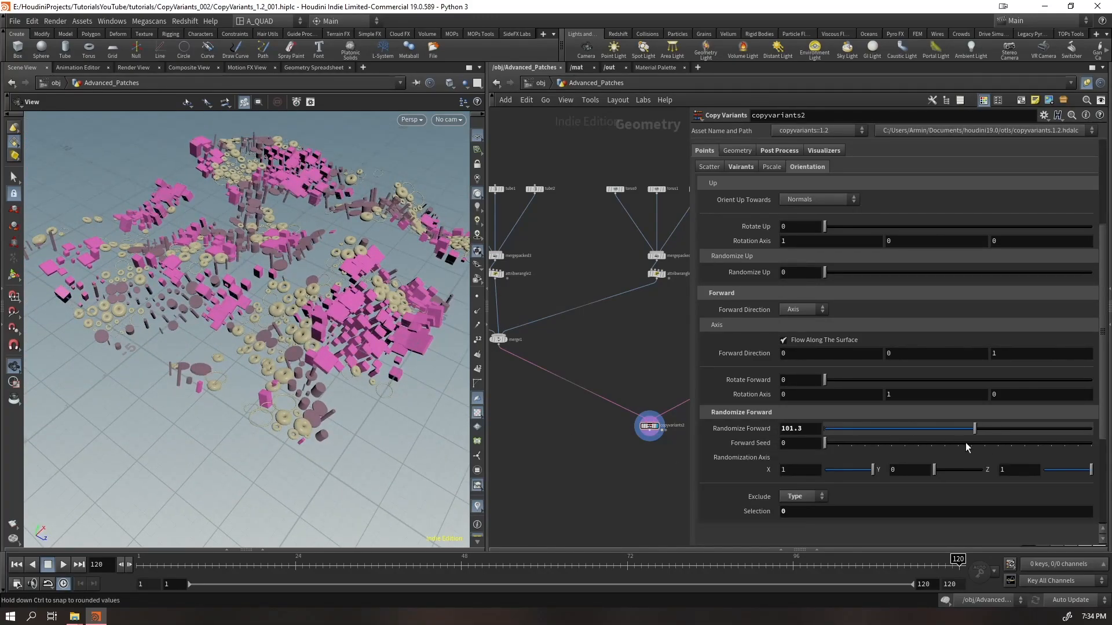
drag(968, 443, 747, 475)
scroll(378, 308, up, 6)
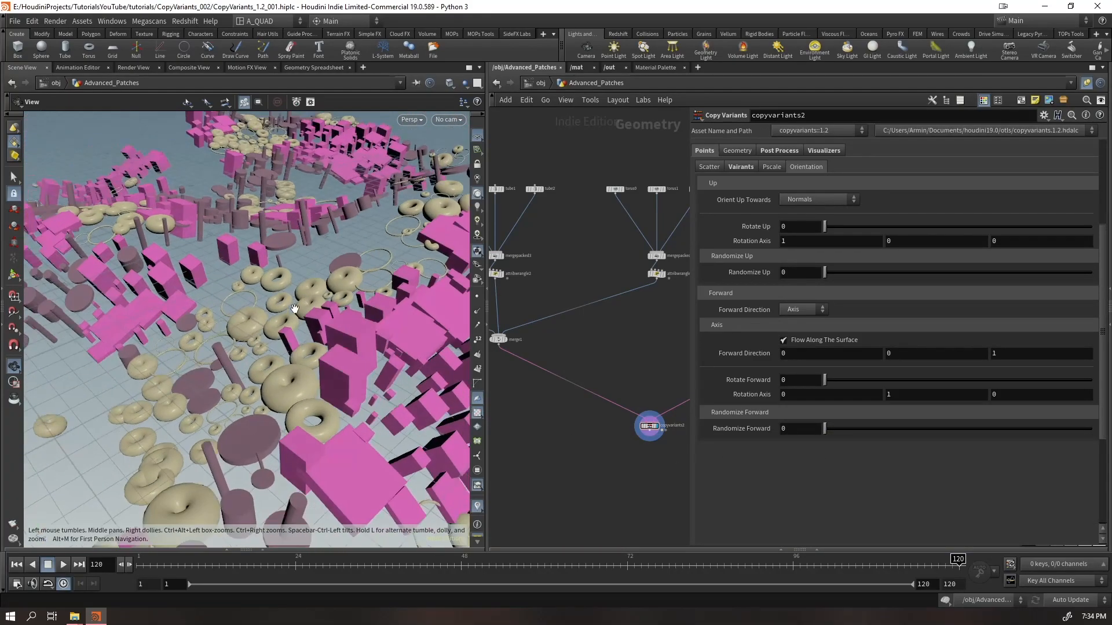
scroll(378, 308, up, 6)
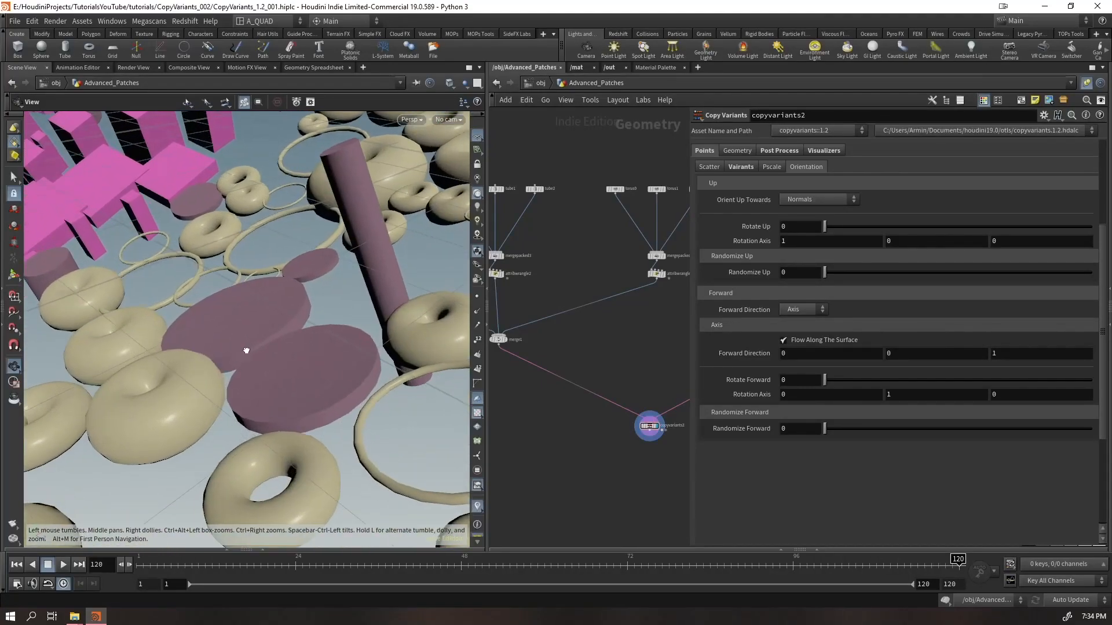
drag(842, 429, 915, 429)
scroll(211, 421, up, 5)
scroll(399, 343, down, 10)
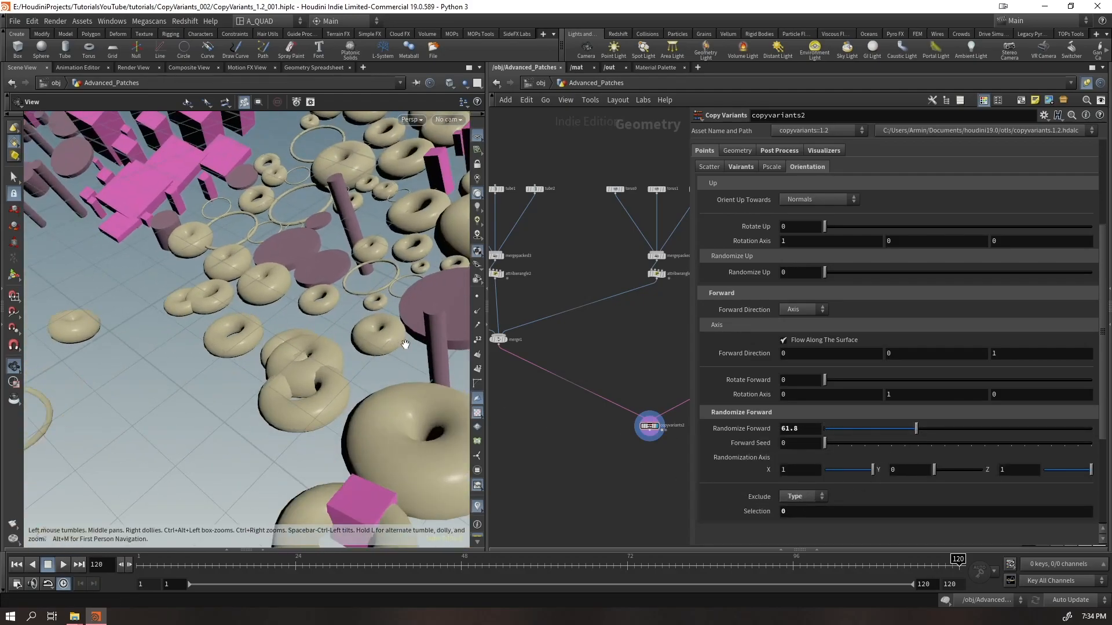
- Add a Platonic Solids node beside the torus nodes and connect it to their Merge Packed node
middle_drag(615, 370, 500, 380)
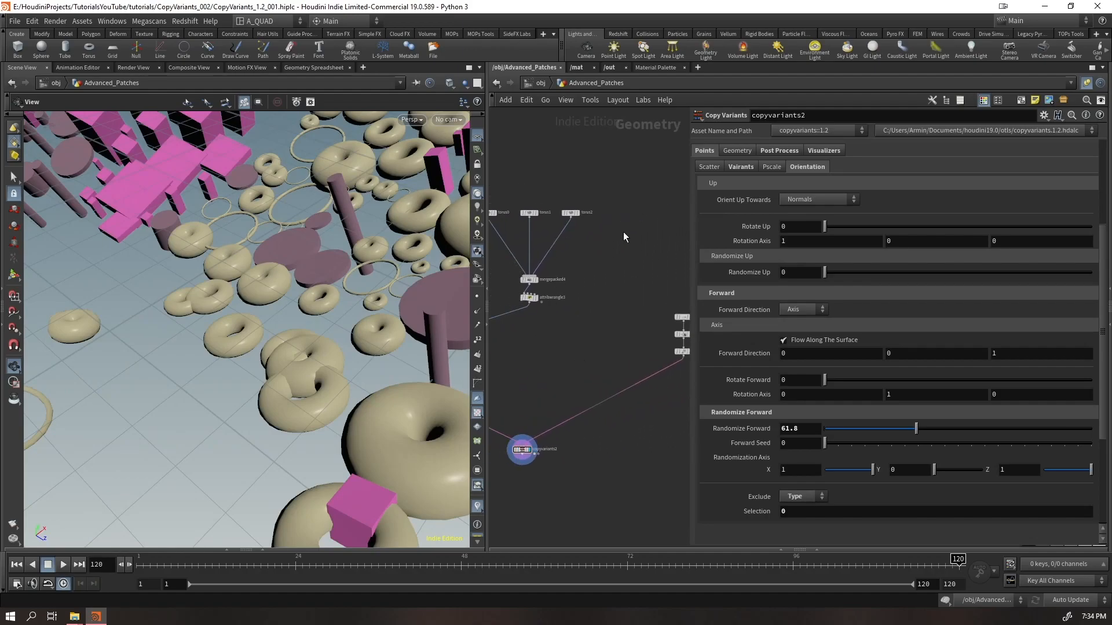
key(Tab)
text(plat)
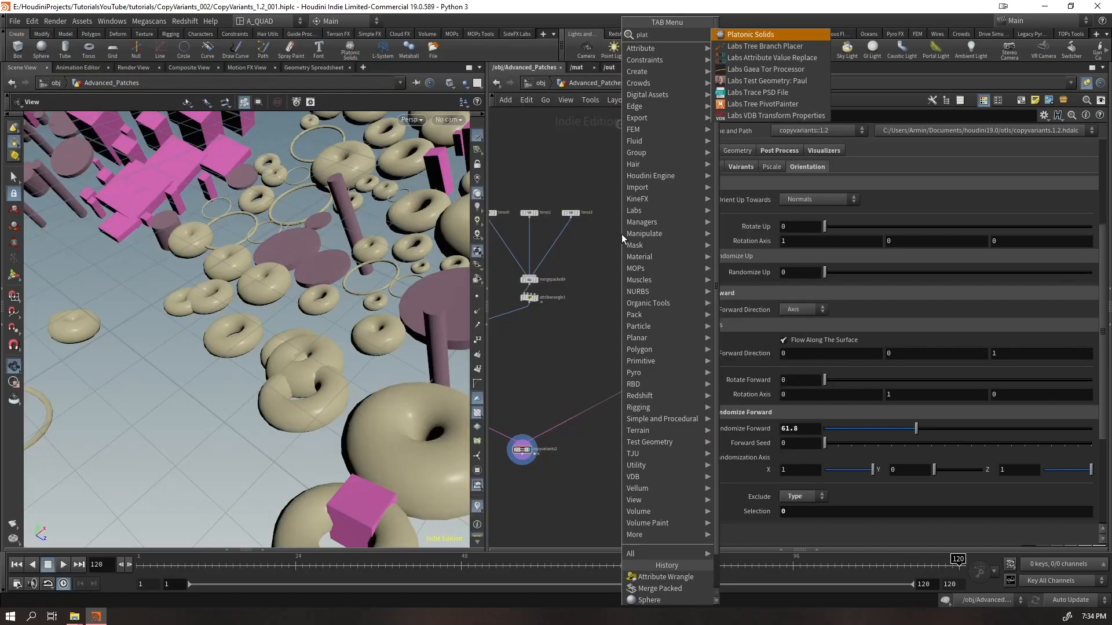
key(Return)
click(611, 216)
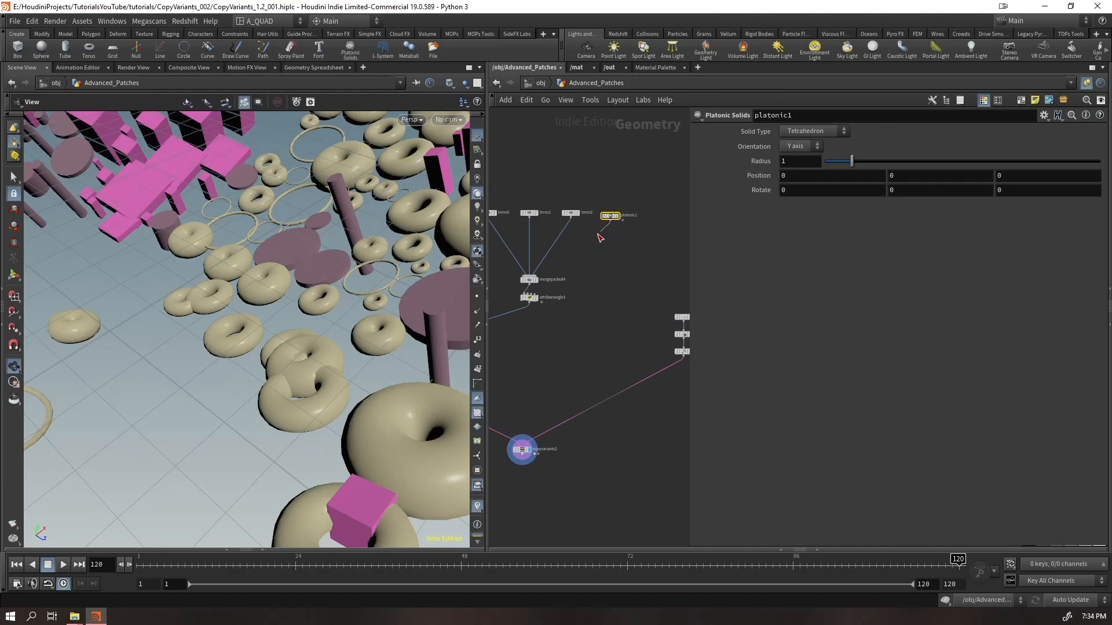
click(541, 275)
- Set Randomize Forward to 180 on the Copy Variants node and delete the Platonic Solids node
click(521, 450)
drag(825, 430, 1092, 436)
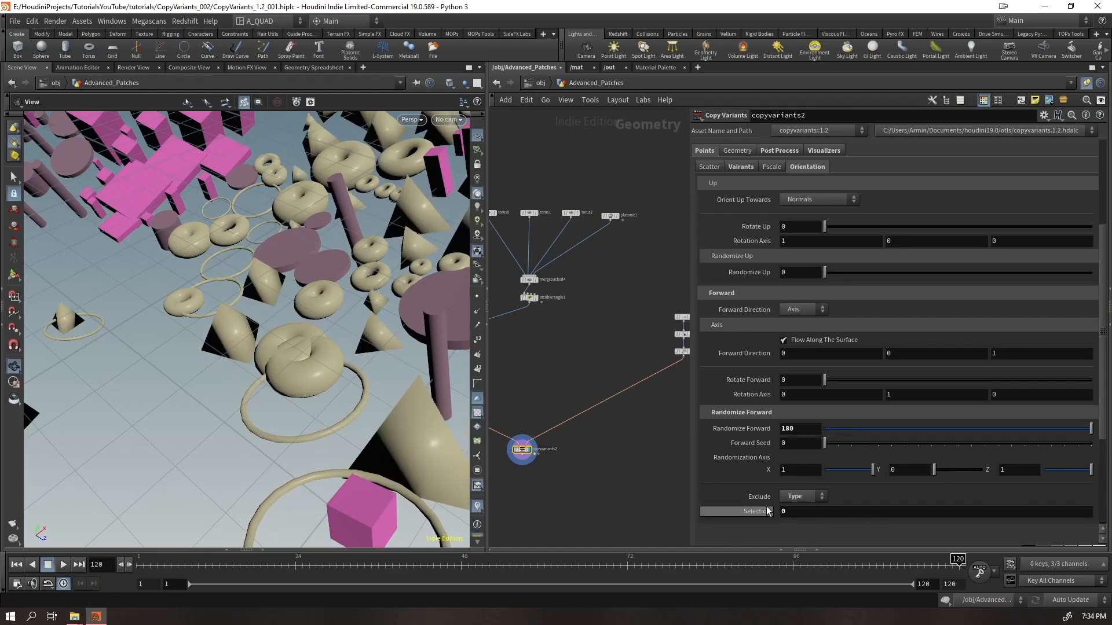
key(h)
drag(653, 192, 599, 251)
key(Delete)
- Switch the forward randomization's Exclude option to Variant with an empty selection, and reset Randomize Forward to 0
drag(833, 443, 988, 428)
click(831, 514)
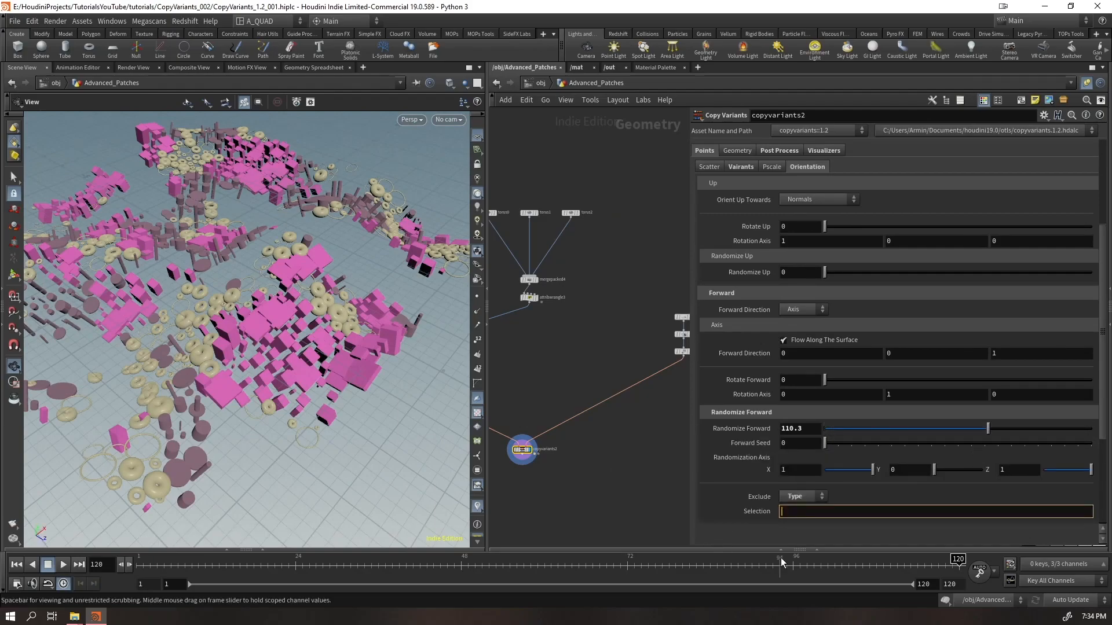
click(787, 496)
click(795, 498)
click(834, 429)
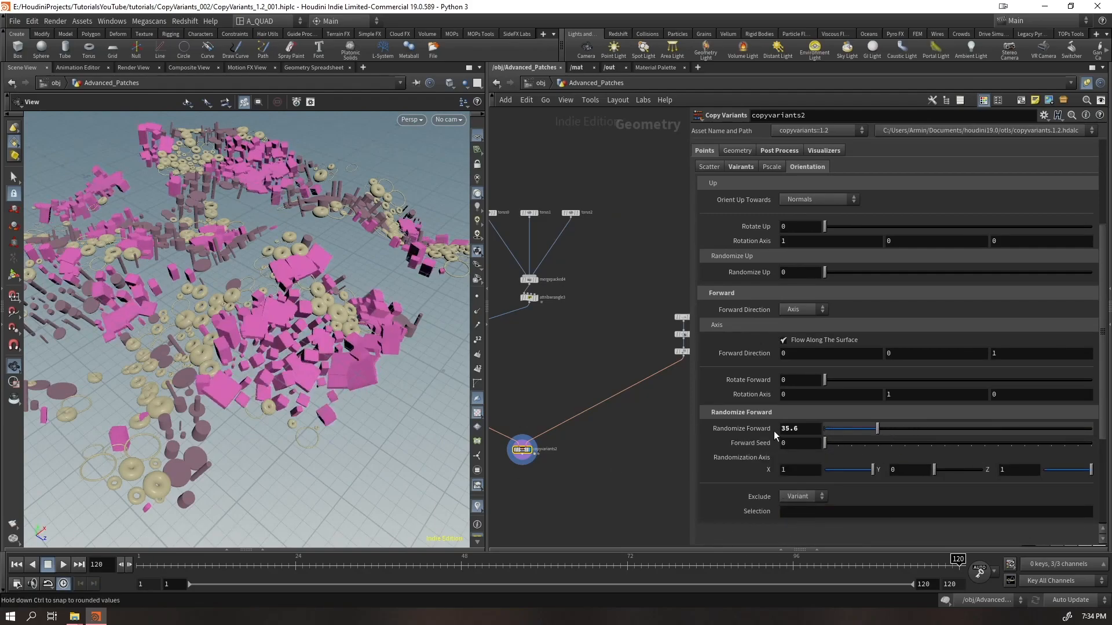
ctrl+middle_click(835, 437)
- Try Direction for Orient Up Towards and return the option to Normals
click(818, 199)
click(807, 219)
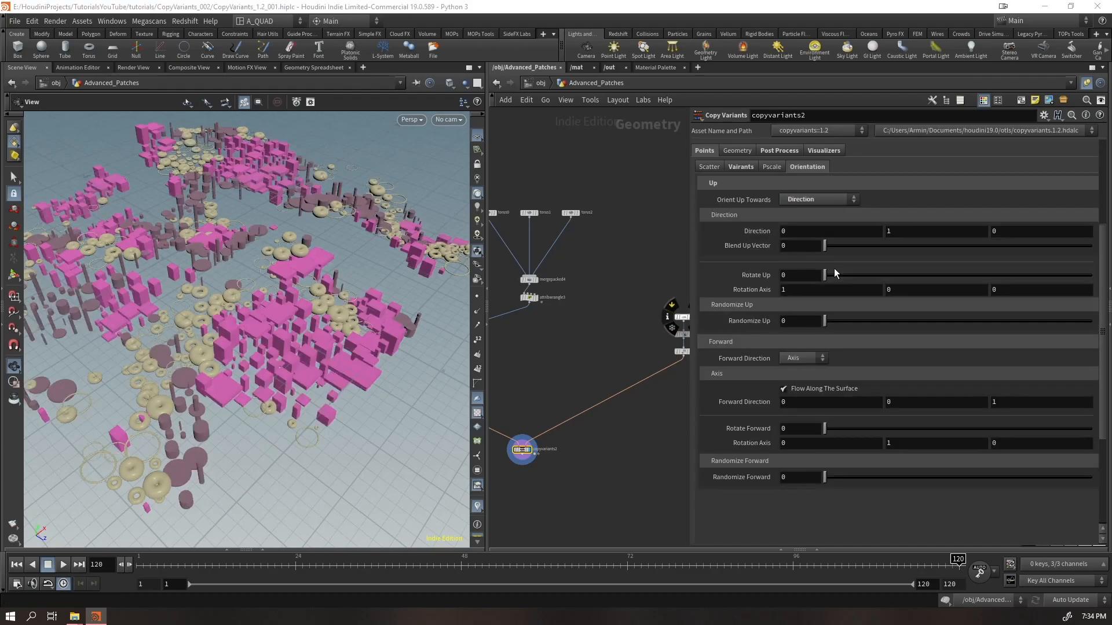
click(818, 199)
click(816, 236)
click(797, 265)
click(818, 199)
click(794, 206)
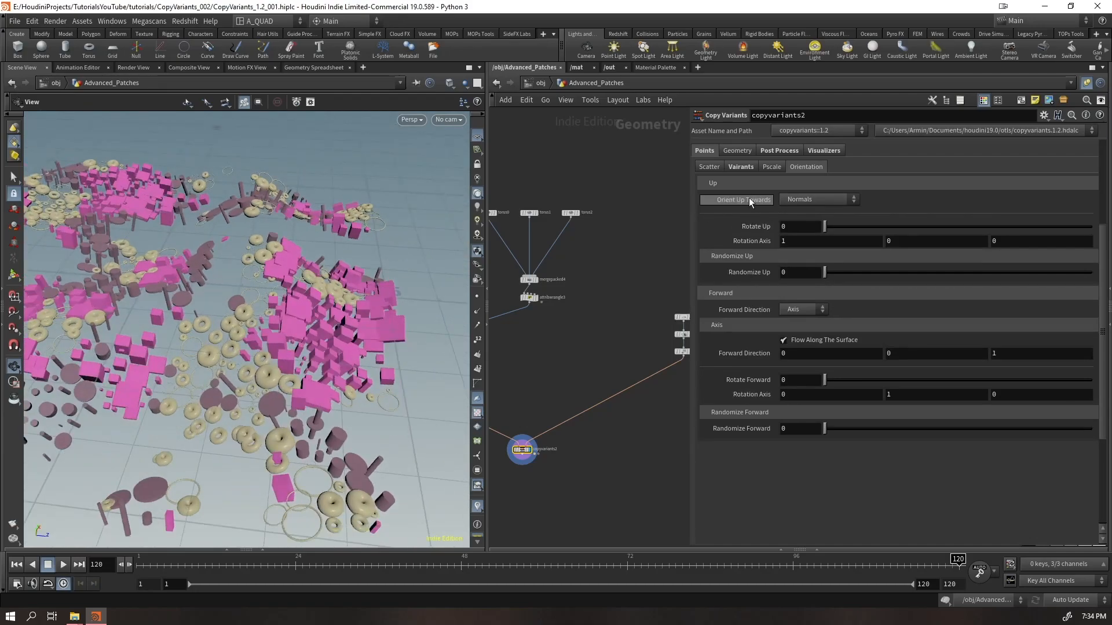
- Enable Multiply Pscale based on Type Attribute and expand its type-based multiplier settings
click(769, 167)
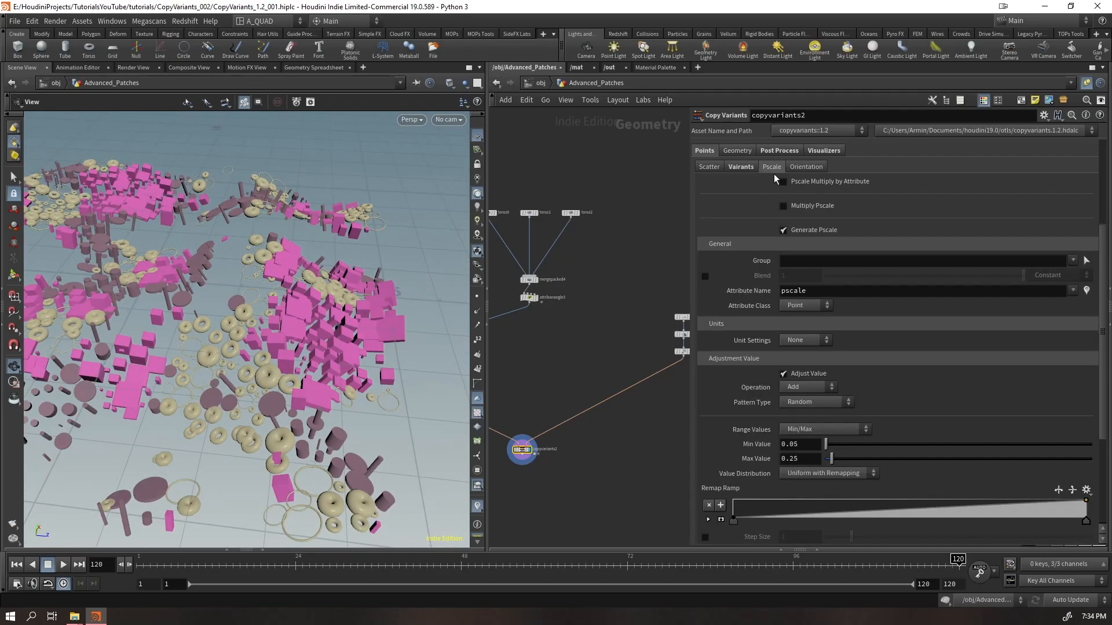
click(794, 205)
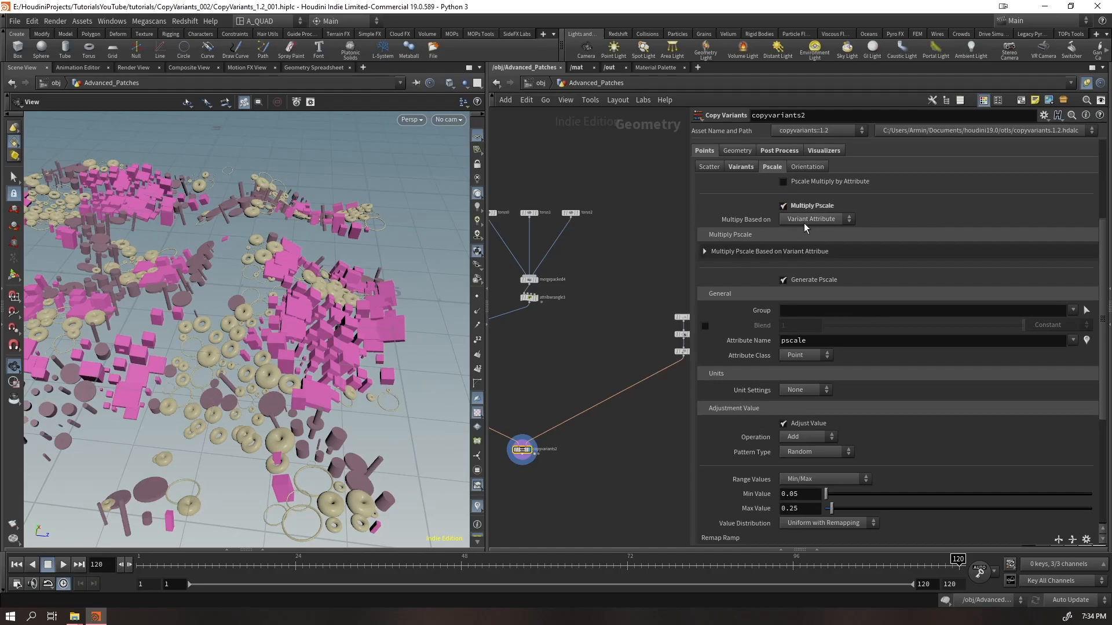
click(804, 220)
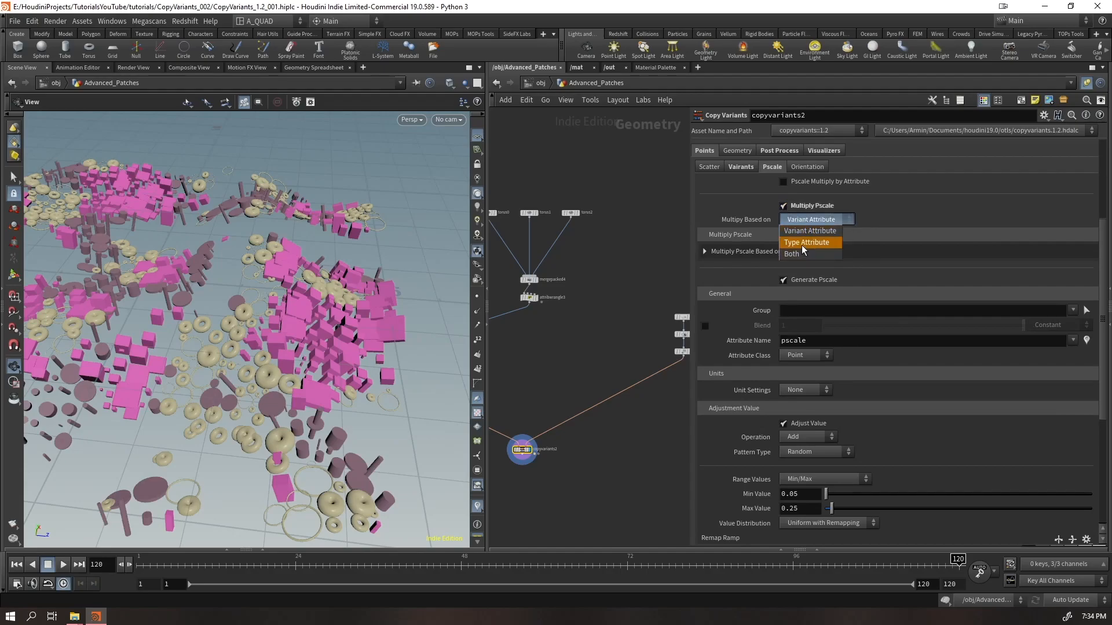
click(803, 248)
click(748, 254)
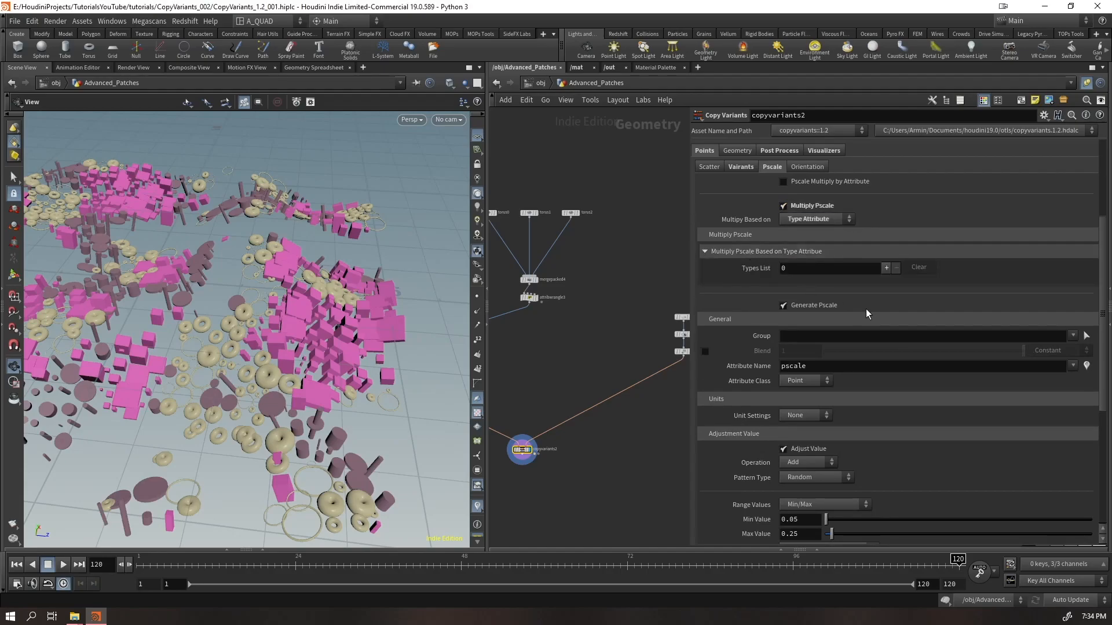
- Add a Multiply Pscale entry for type 0, try a larger multiplier and undo that multiplier change
click(886, 268)
click(836, 266)
text(0)
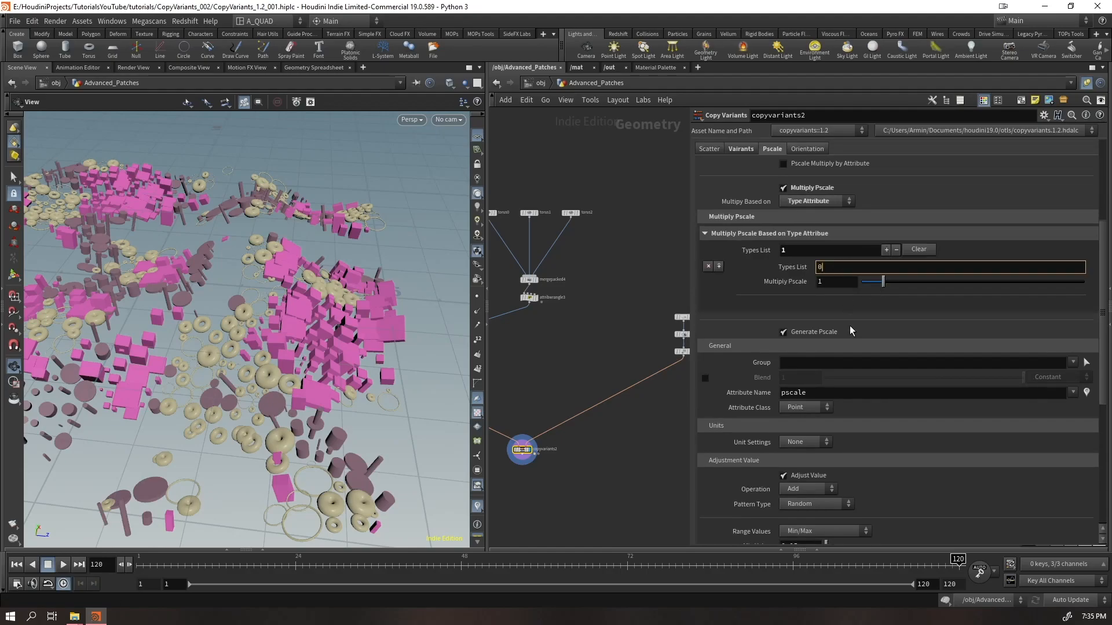
drag(882, 282, 916, 289)
key(ctrl+z)
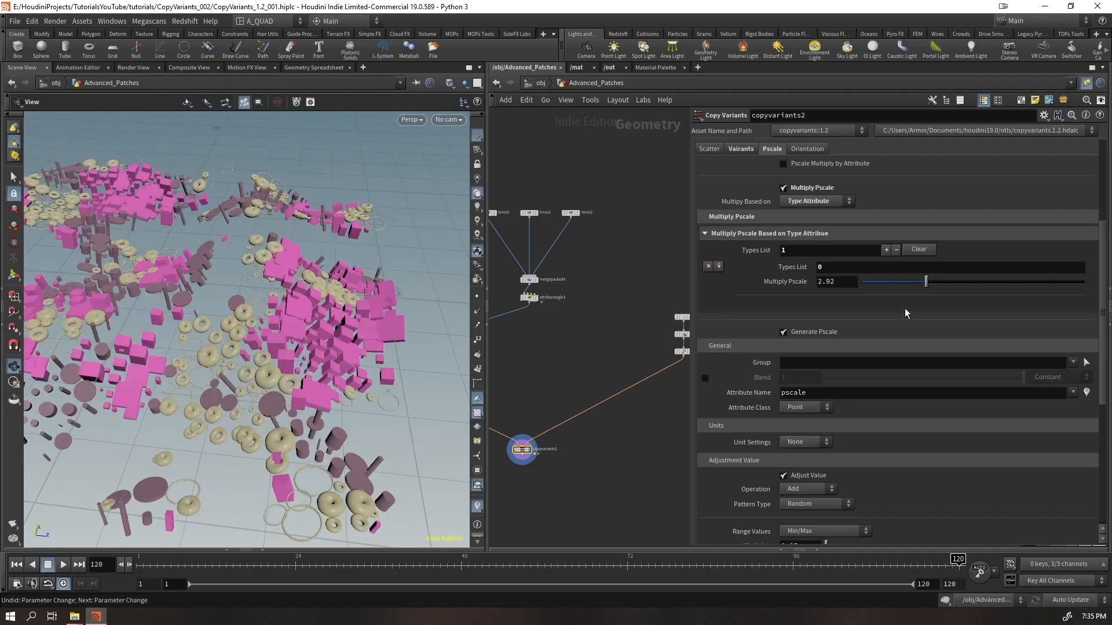
- Reset Post Process Relax to 0 and return to the Pscale settings for the points
scroll(776, 174, up, 3)
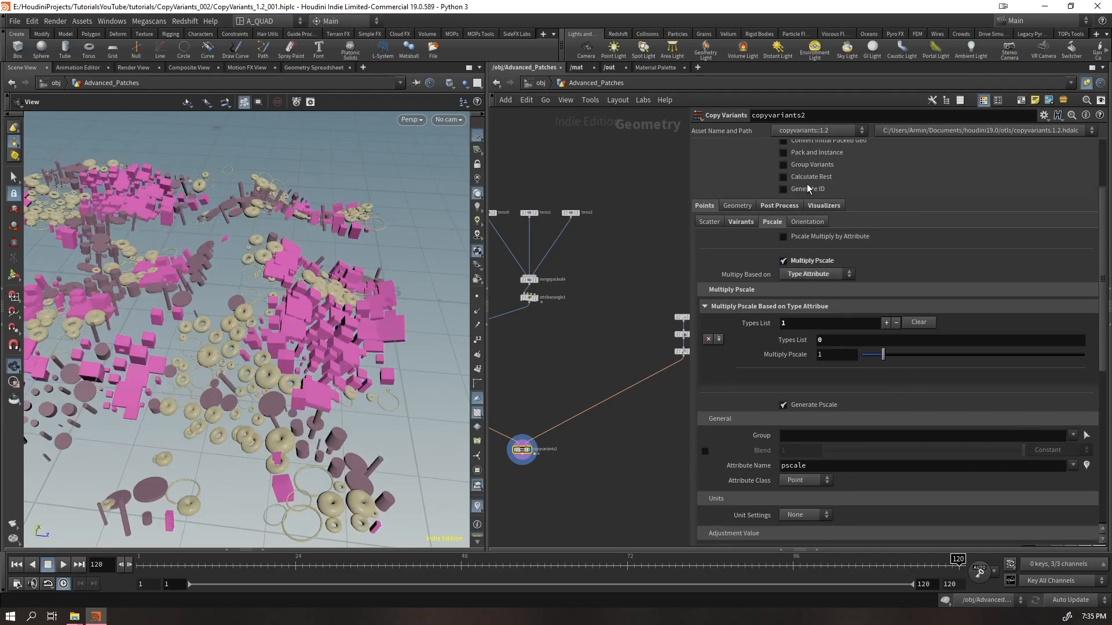
click(779, 206)
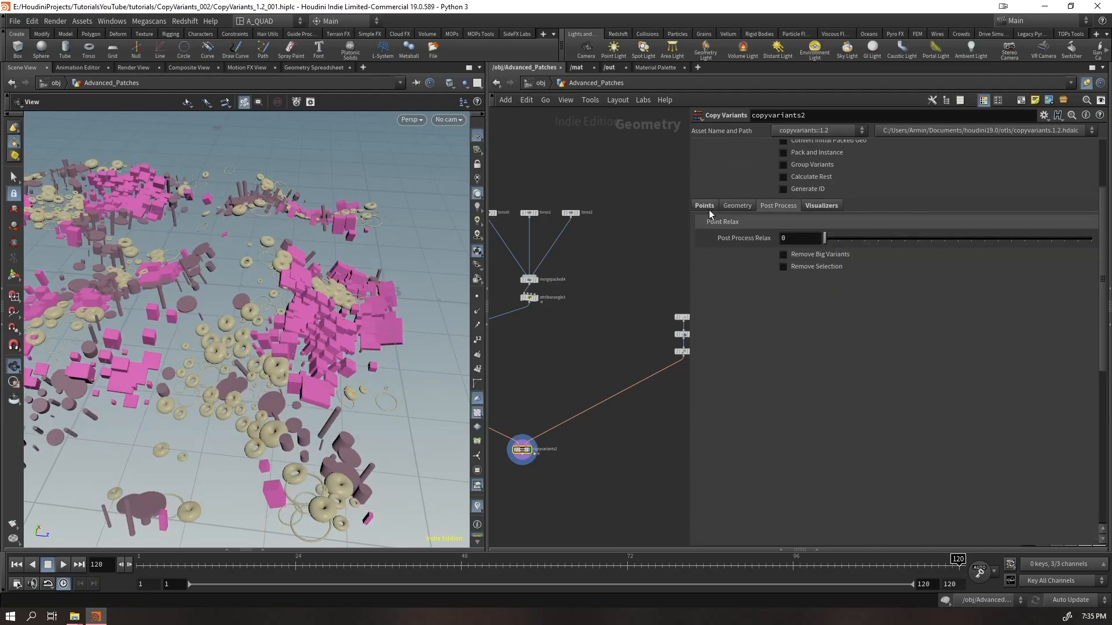
click(704, 206)
- Switch the Multiply Pscale entry to type 1 and set its multiplier to 0.91
drag(884, 355, 920, 370)
key(ctrl+z)
drag(837, 341, 803, 363)
text(1)
key(Return)
drag(882, 355, 882, 355)
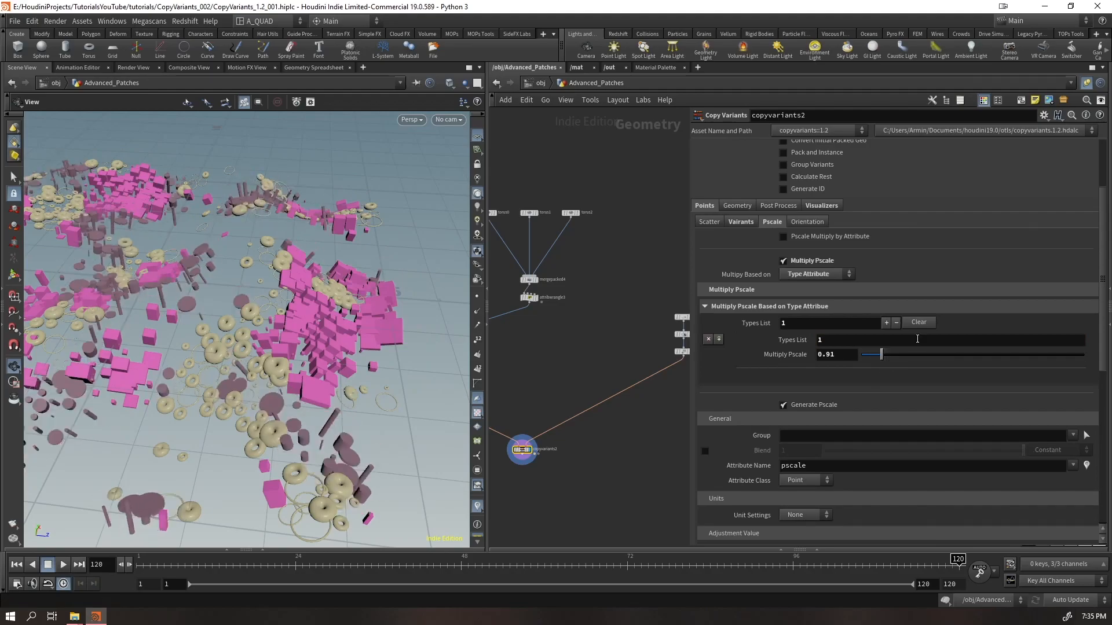
- Add a second Multiply Pscale entry and assign the two entries to types 0 and 1
click(886, 323)
text(0)
key(Tab)
text(1)
key(Return)
- Add a third Multiply Pscale entry for type 2 and set the type 1 multiplier to 2.21
click(887, 313)
click(848, 407)
text(2)
drag(883, 378, 884, 402)
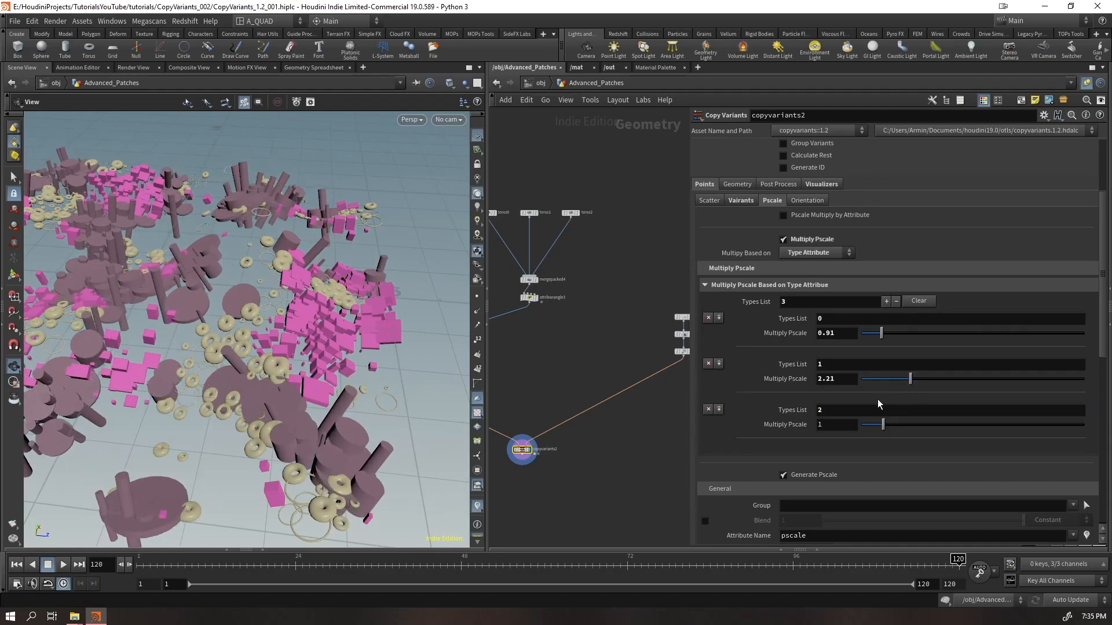
- Set Multiply Based on to Both and expand the variant-based Pscale multiplier settings
click(809, 253)
click(802, 288)
scroll(812, 367, down, 3)
scroll(812, 372, down, 2)
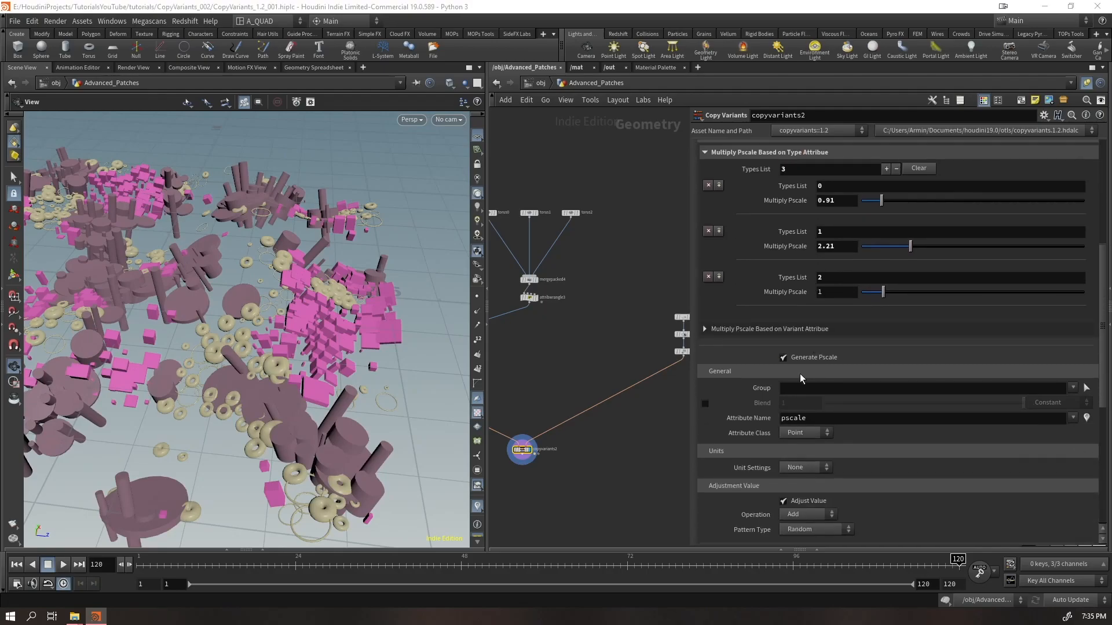
click(749, 333)
scroll(784, 277, up, 1)
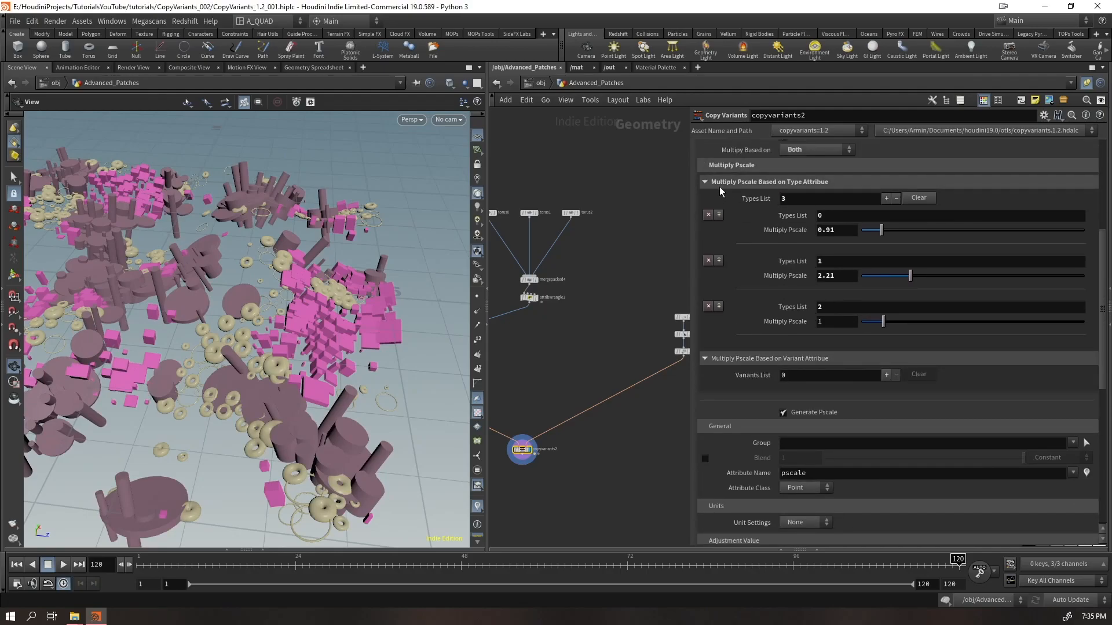
- Add three entries to the variant-based Pscale multiplier list of the Copy Variants node
click(733, 184)
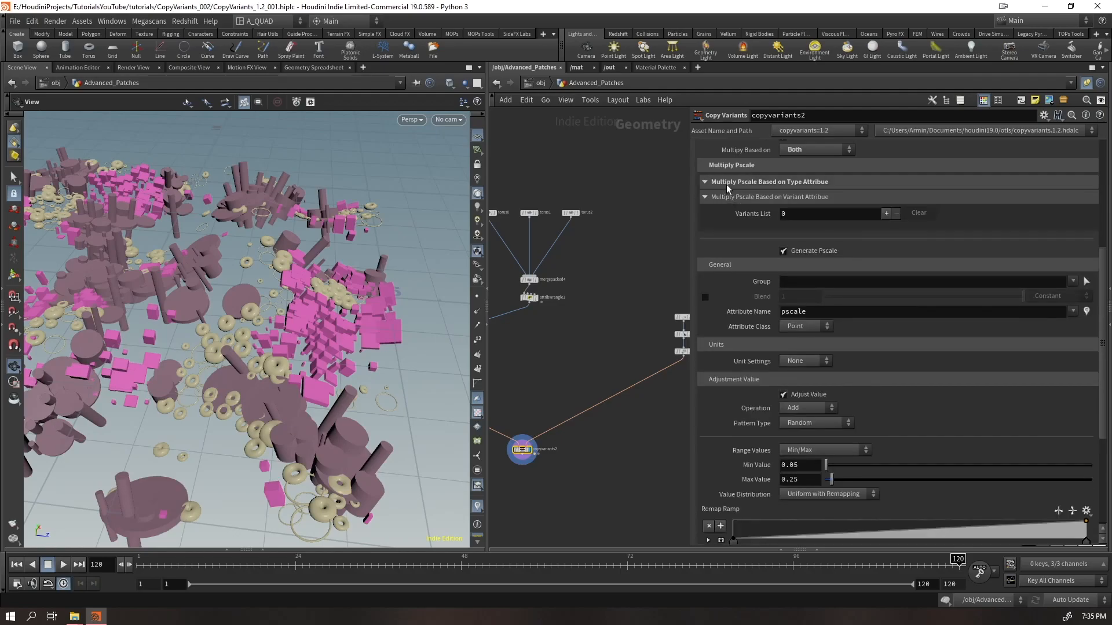
click(727, 183)
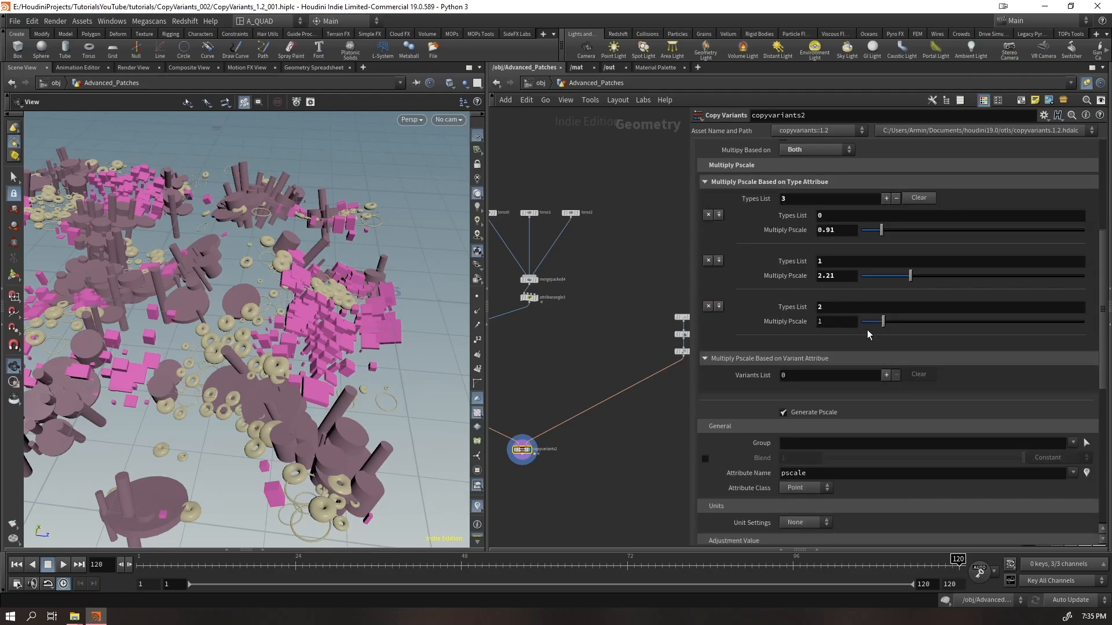
click(886, 375)
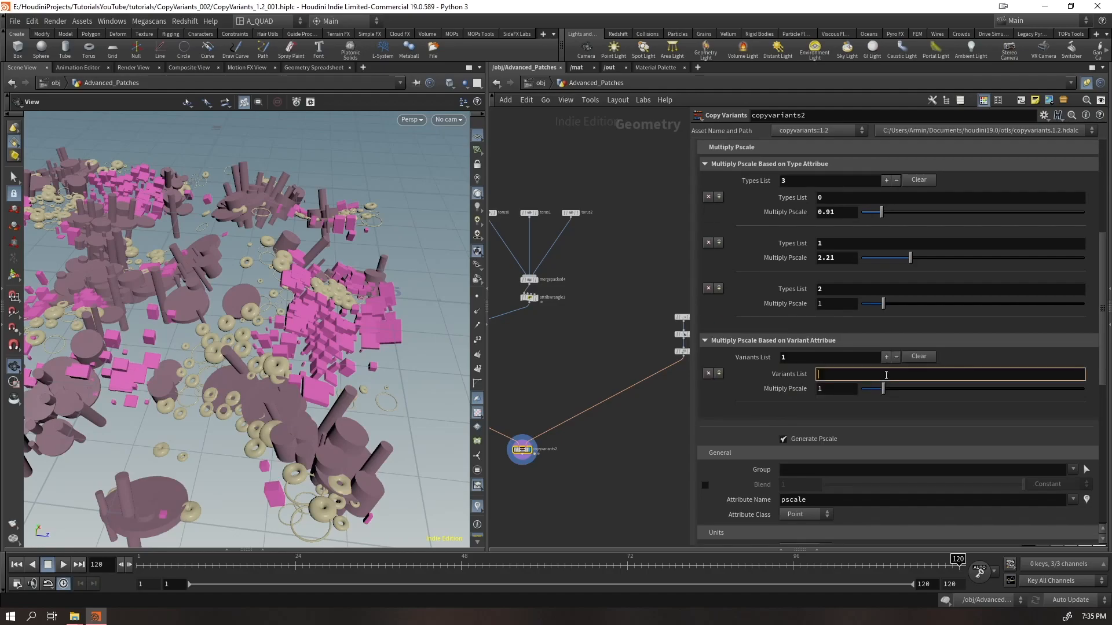
click(886, 356)
click(886, 339)
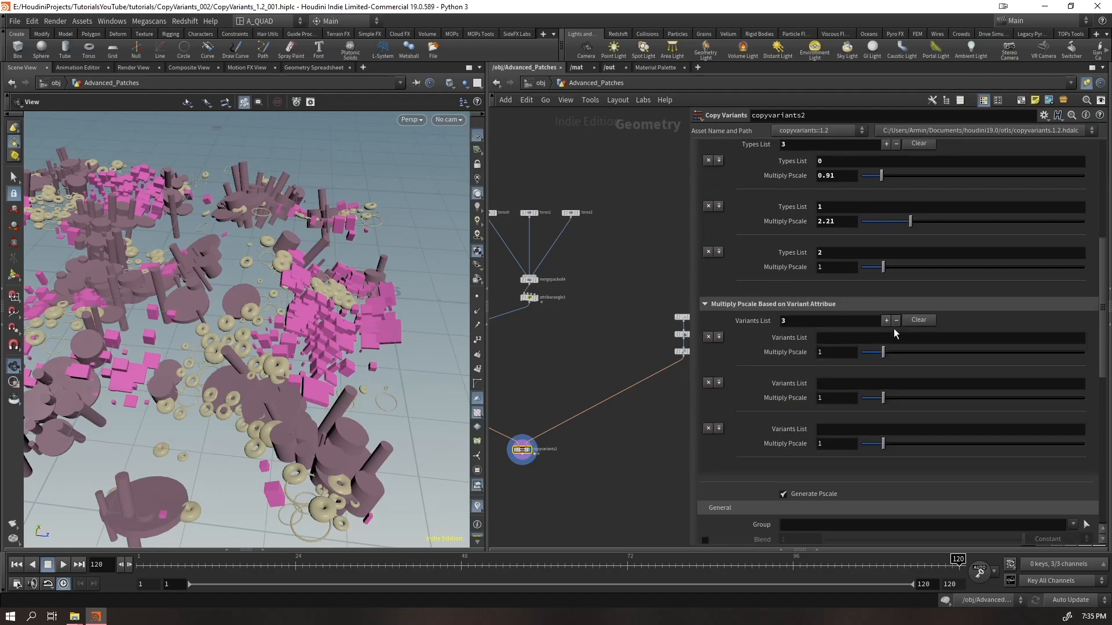
- Assign the first variant entry to variant 0 with multiplier 4.06 and set the type 0 Pscale multiplier to 0.31
click(864, 337)
text(0)
drag(882, 180, 867, 180)
drag(884, 352, 952, 353)
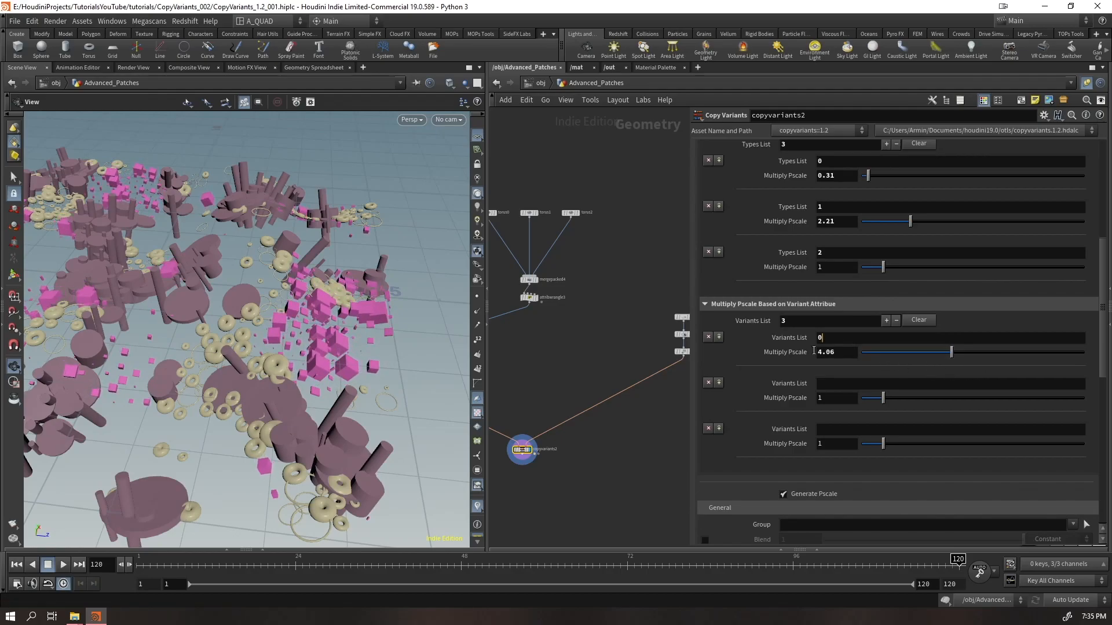
- Reassign the first variant entry to variant 2
key(BackSpace)
text(2)
key(Return)
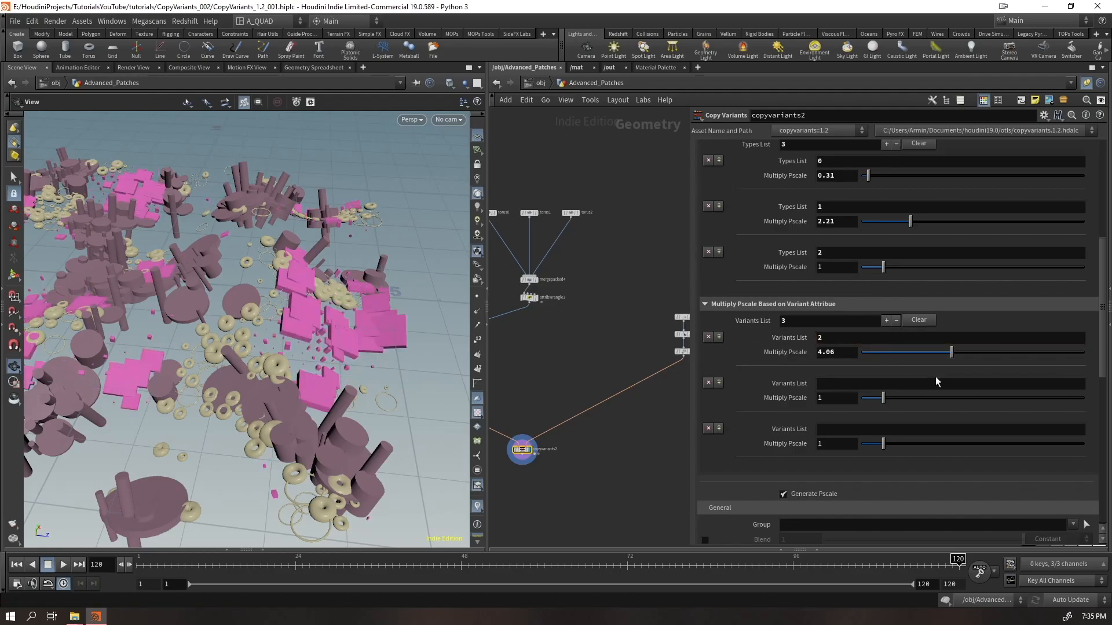
- Set the first variant entry to variant 1 with multiplier 8.59 and the type 0 Pscale multiplier to 0.26
drag(944, 352, 1051, 363)
text(1)
key(Return)
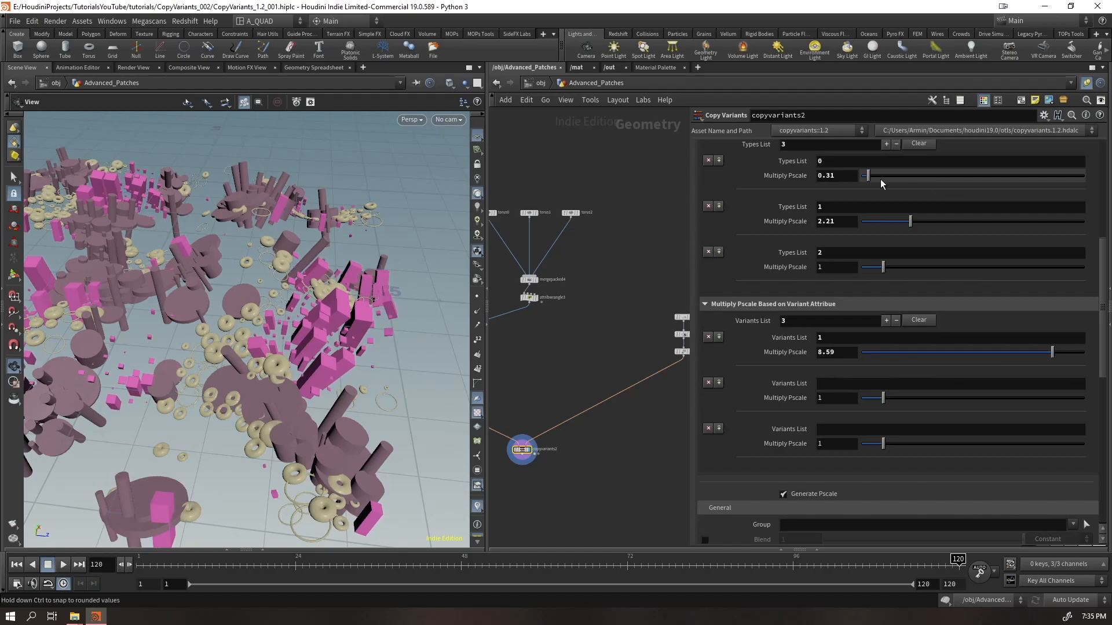
drag(870, 179, 867, 178)
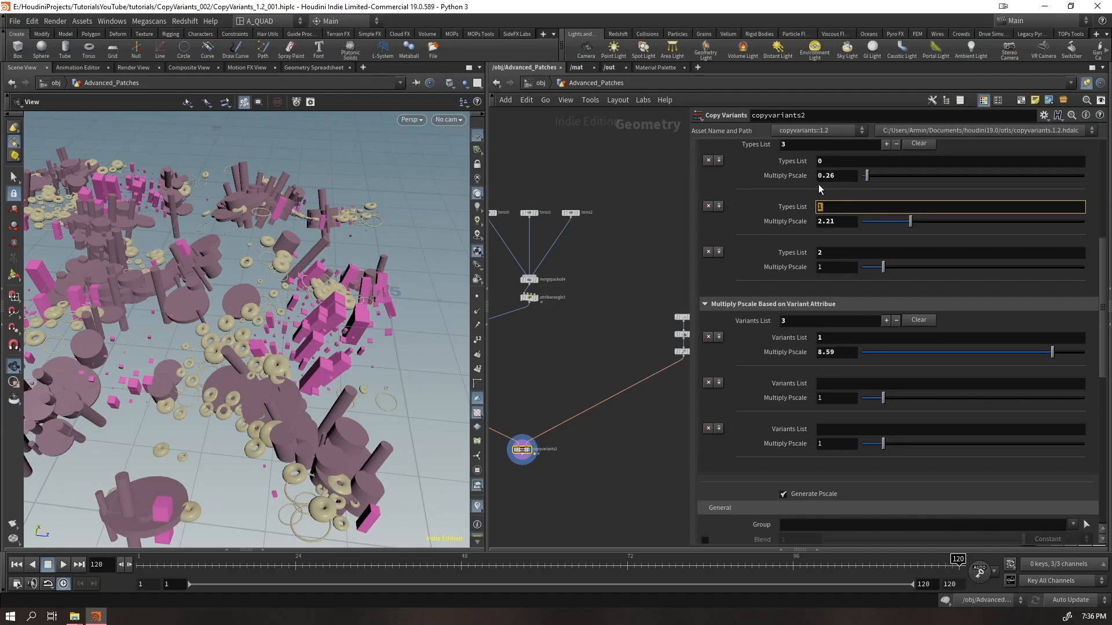
mouse_move(910, 222)
mouse_down()
mouse_move(930, 230)
mouse_move(896, 232)
mouse_move(910, 231)
mouse_up()
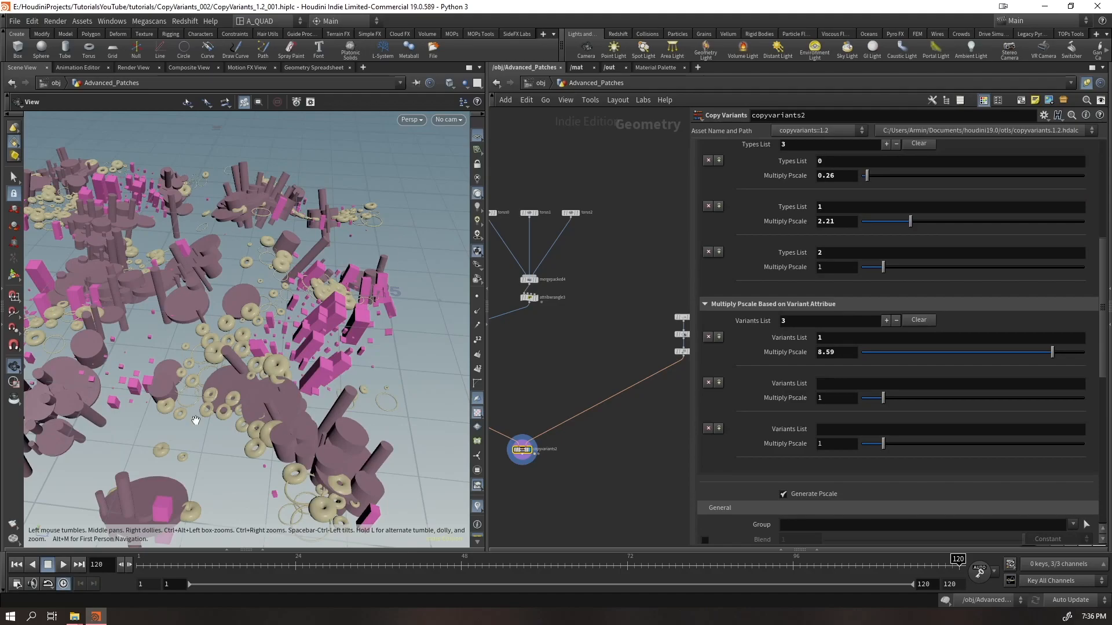
- Turn on Show Me The Locations and inspect the numbered markers on the copies up close
drag(111, 373, 98, 395)
right_drag(215, 259, 368, 200)
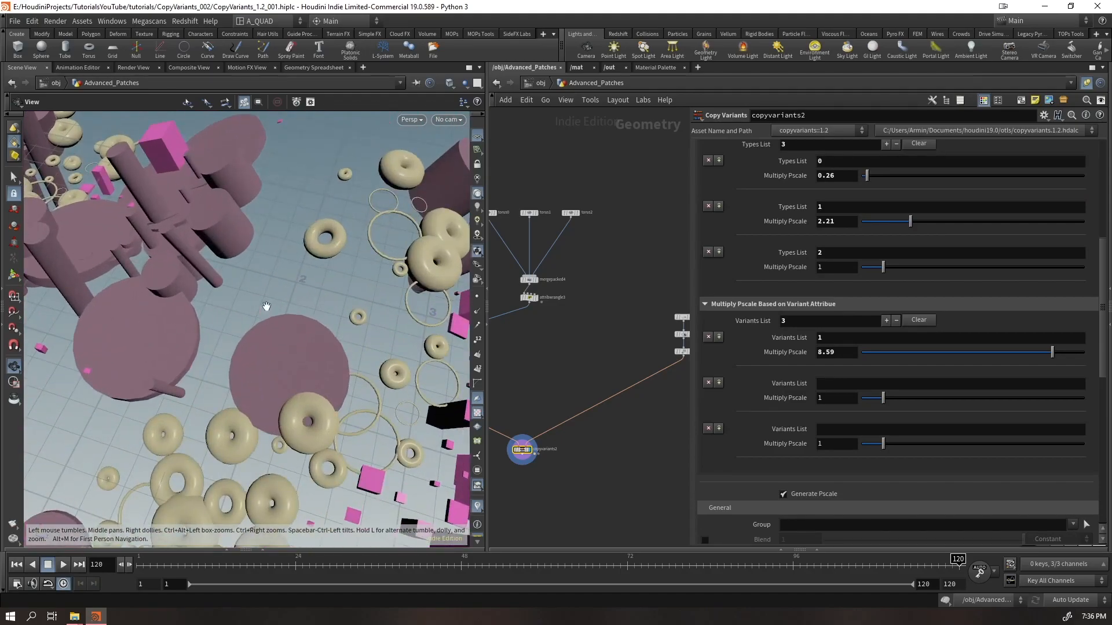
scroll(1002, 302, up, 4)
click(821, 264)
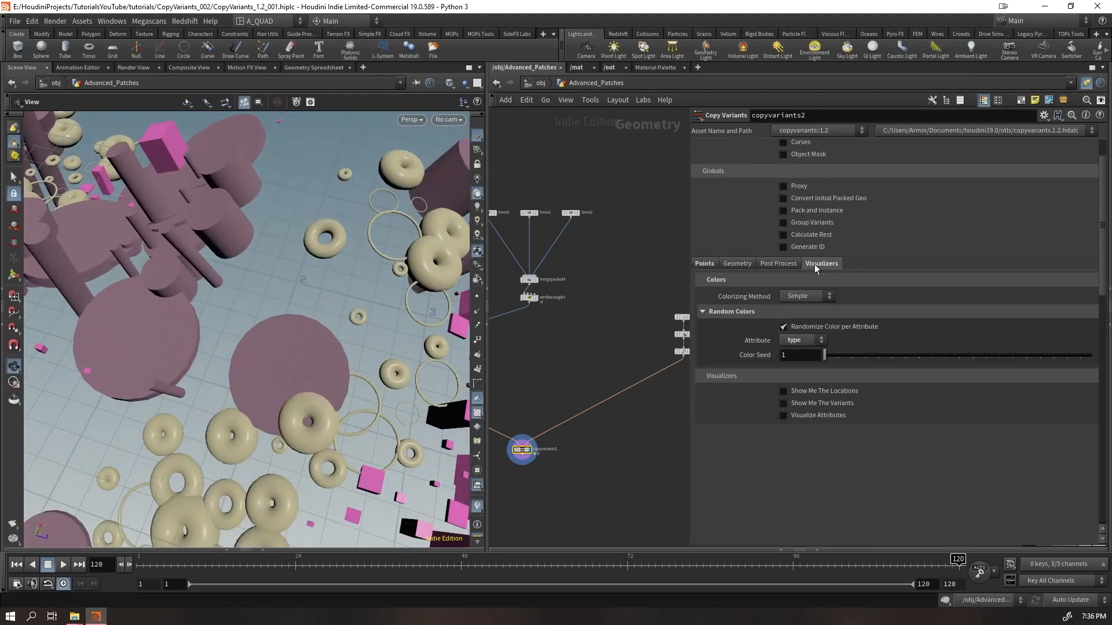
click(804, 392)
drag(191, 325, 259, 239)
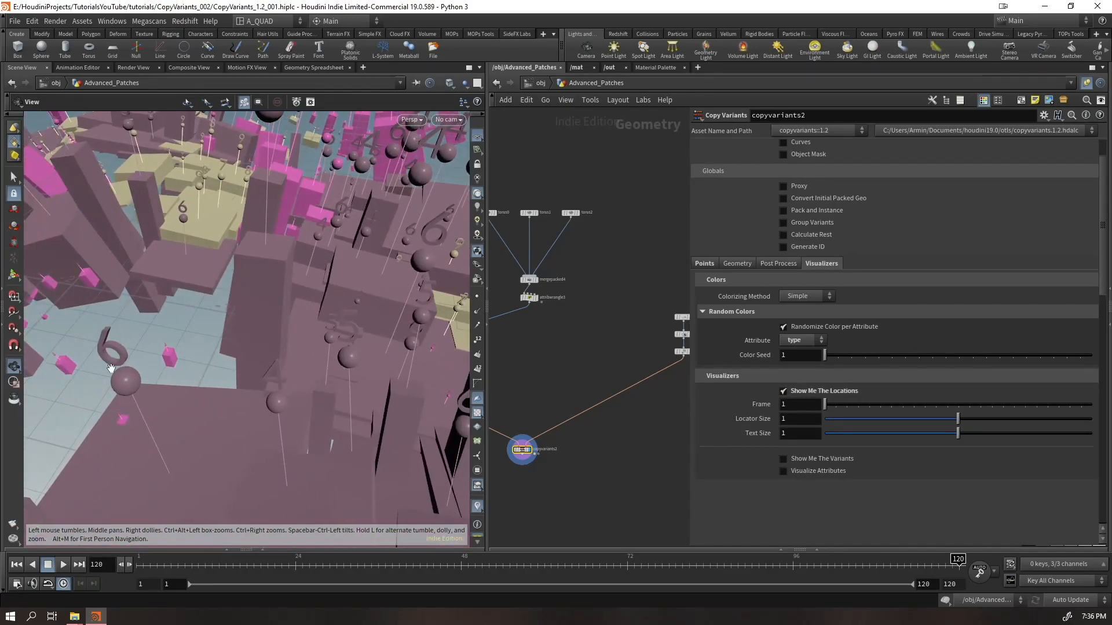
- Assign the second Pscale variant entry to variant 6 and set its multiplier to 0.39
click(704, 264)
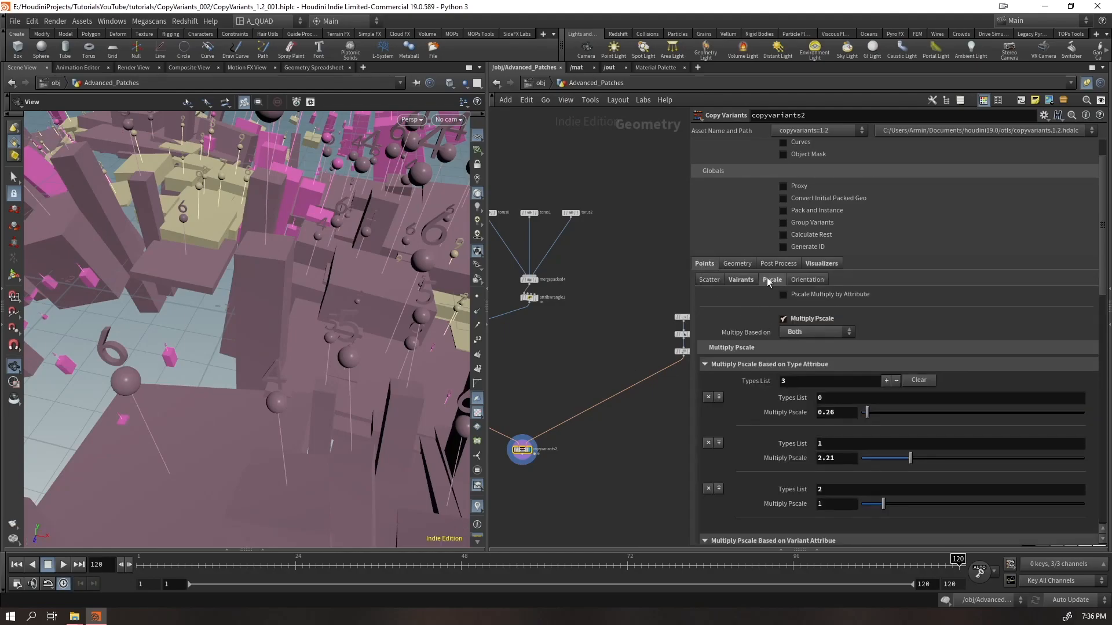
scroll(854, 474, down, 8)
click(851, 398)
text(6)
key(Return)
drag(884, 418, 870, 418)
- Turn off Show Me The Locations and review the whole scattered layout
scroll(900, 289, up, 3)
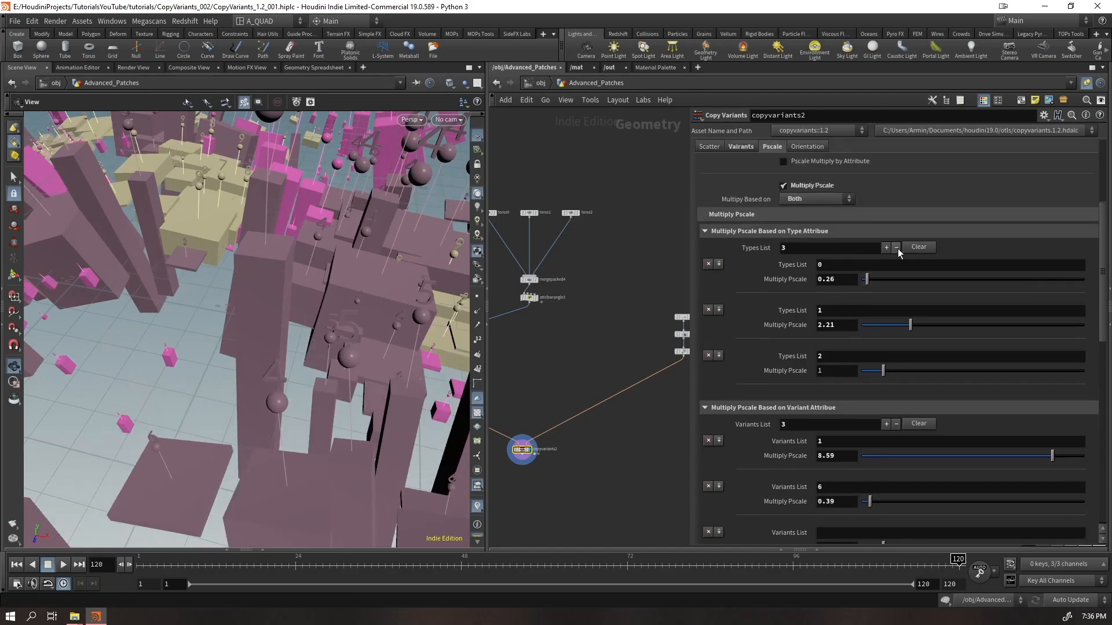
scroll(899, 252, up, 2)
click(825, 207)
click(801, 335)
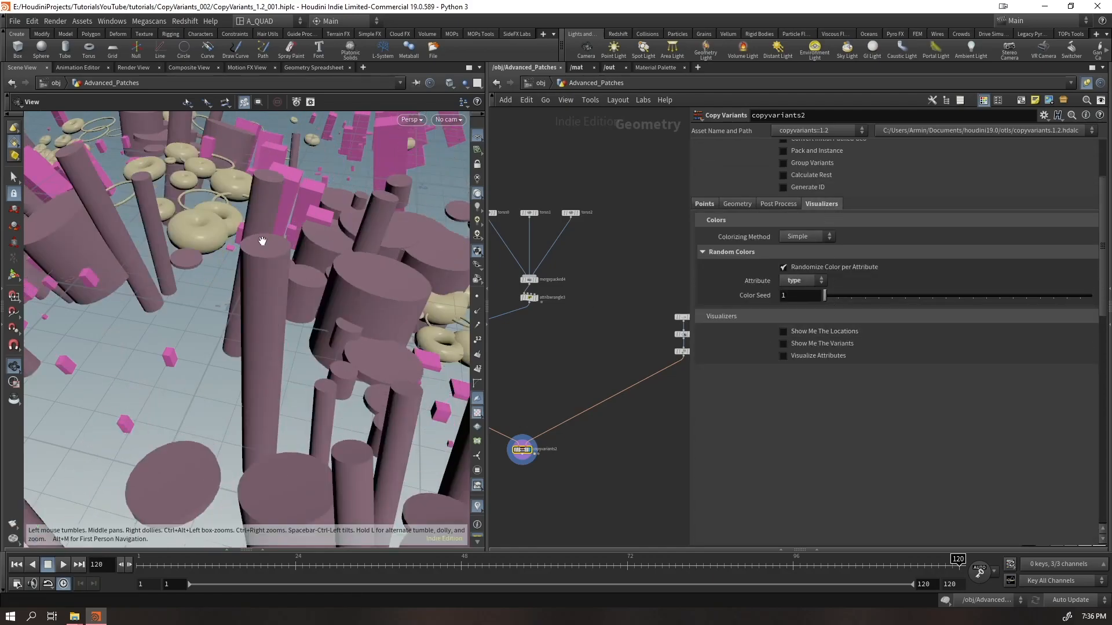
scroll(261, 359, down, 10)
drag(243, 365, 262, 369)
scroll(262, 369, up, 8)
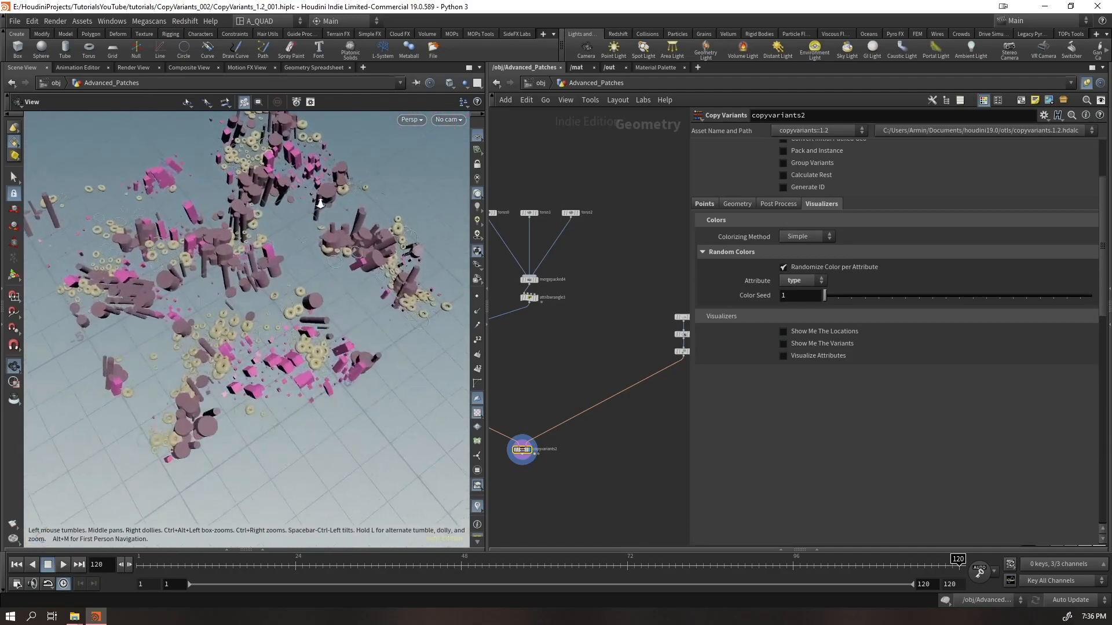
- Collapse the type-based and variant-based multiplier sections in the Pscale settings
click(701, 207)
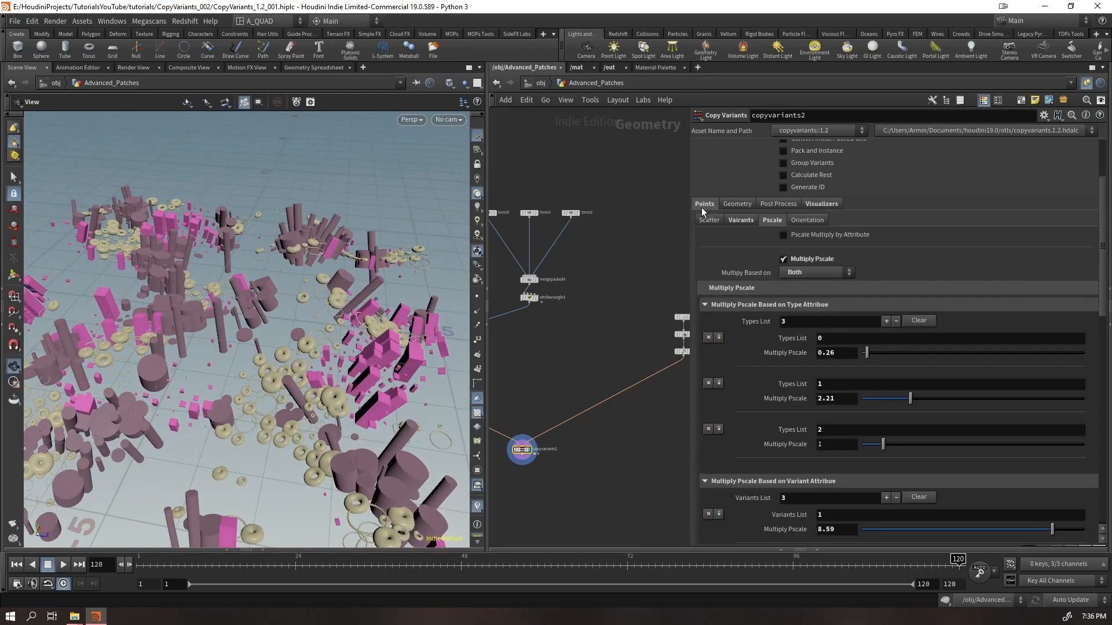
click(724, 305)
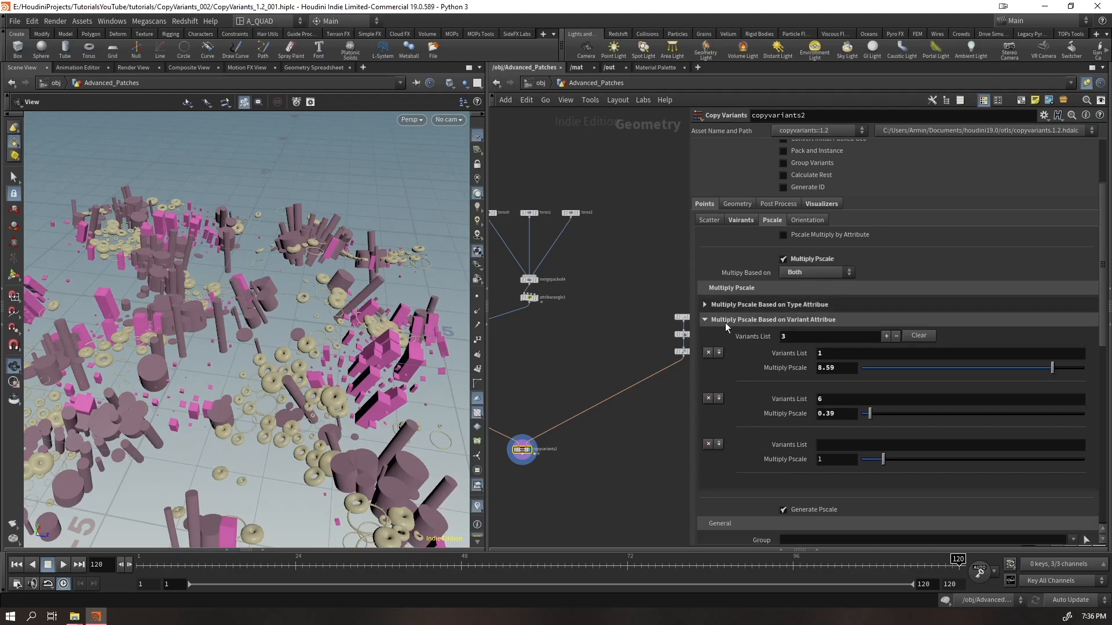
click(725, 322)
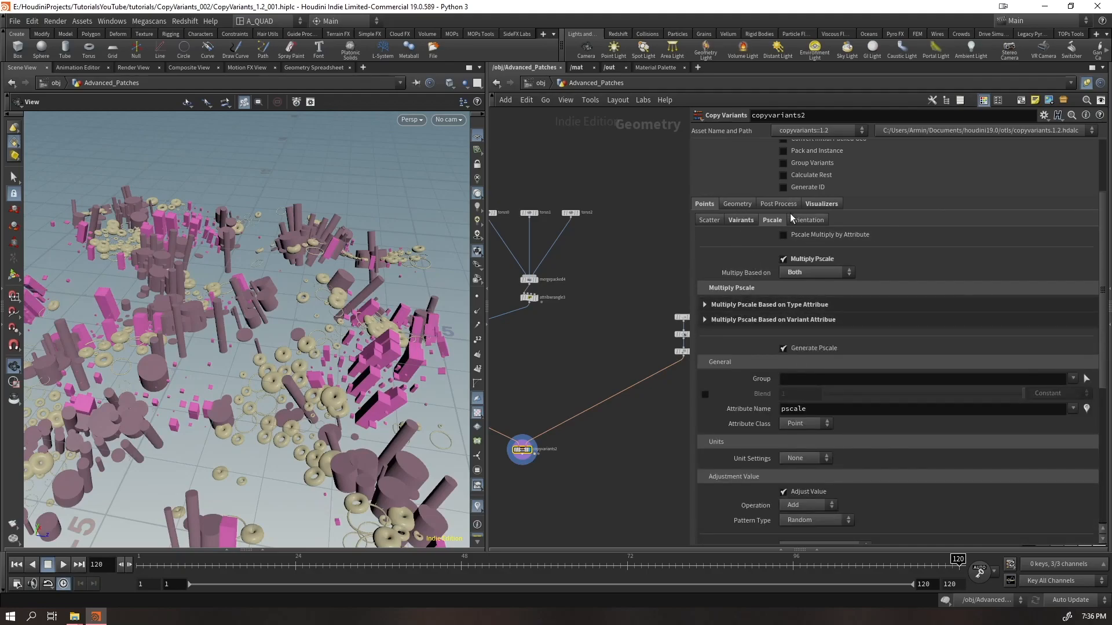
- Examine the scattered patches together with the node's Advanced Cluster variant settings and its Pscale settings
drag(278, 348, 331, 365)
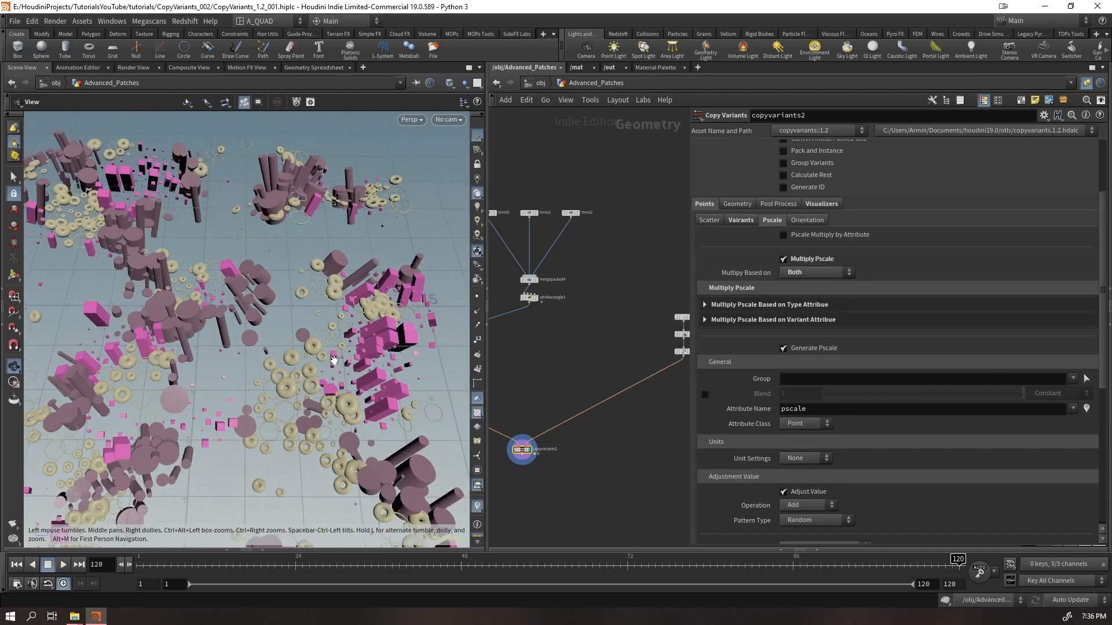
right_drag(413, 302, 311, 335)
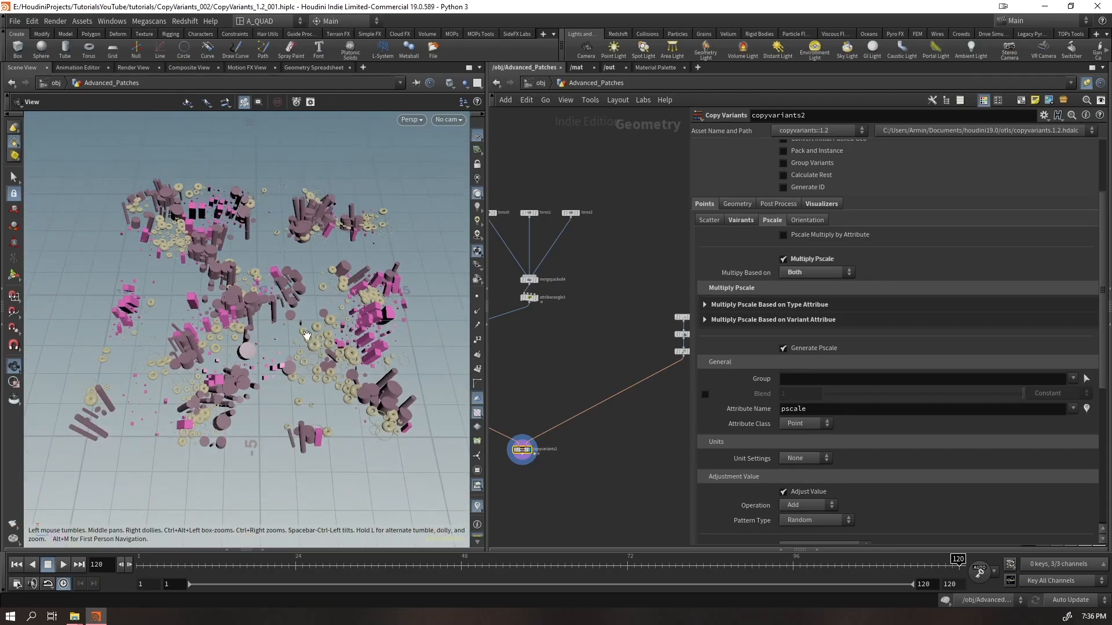
middle_drag(558, 352, 626, 322)
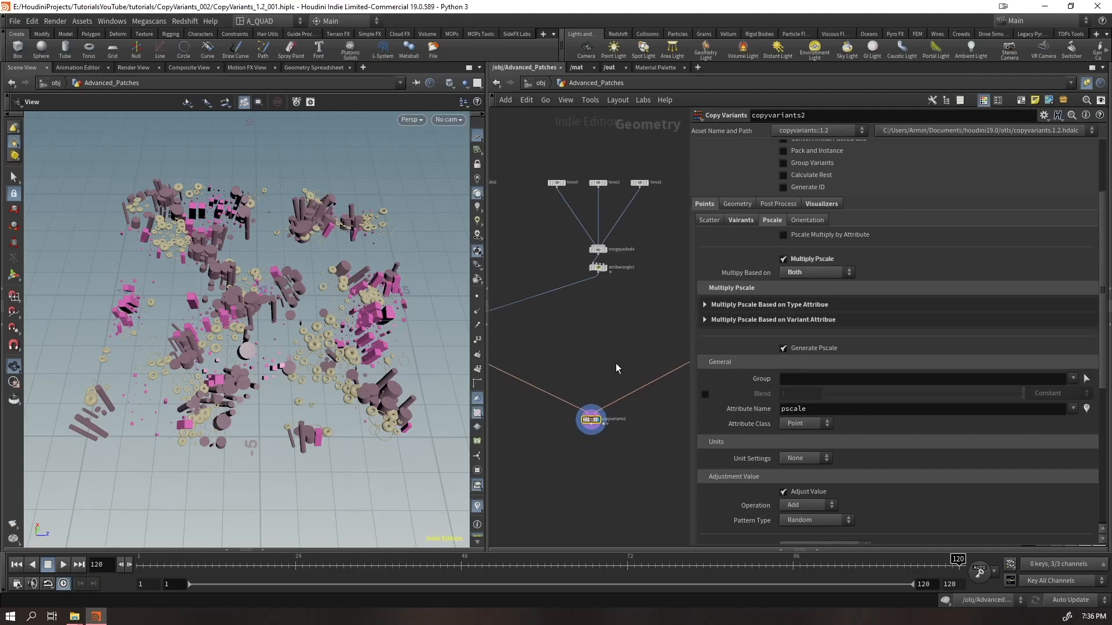
click(737, 220)
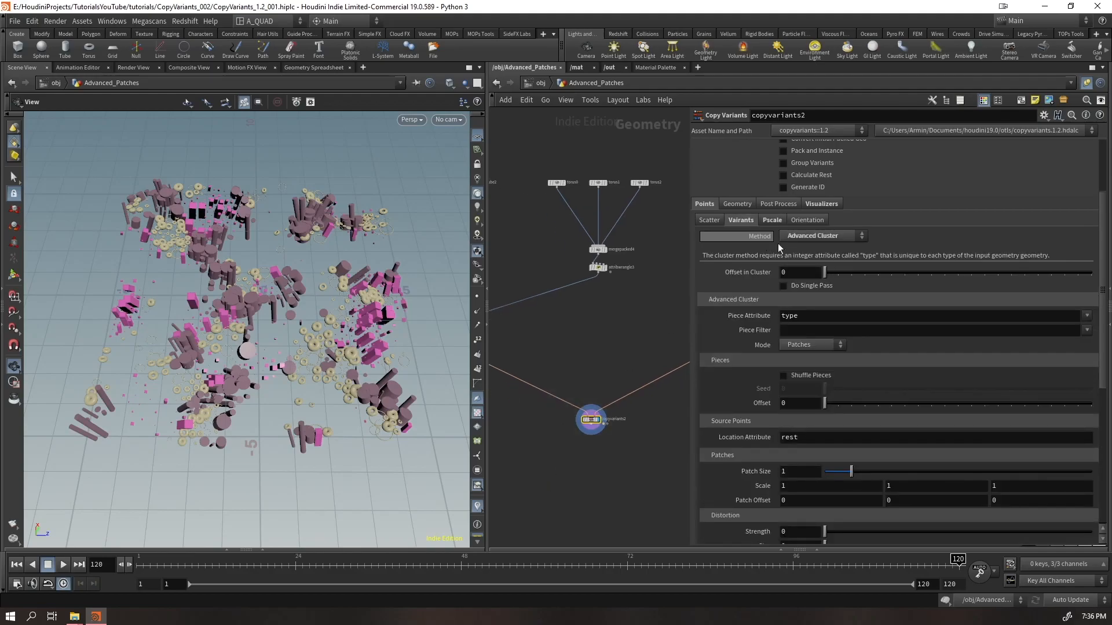
drag(289, 296, 272, 255)
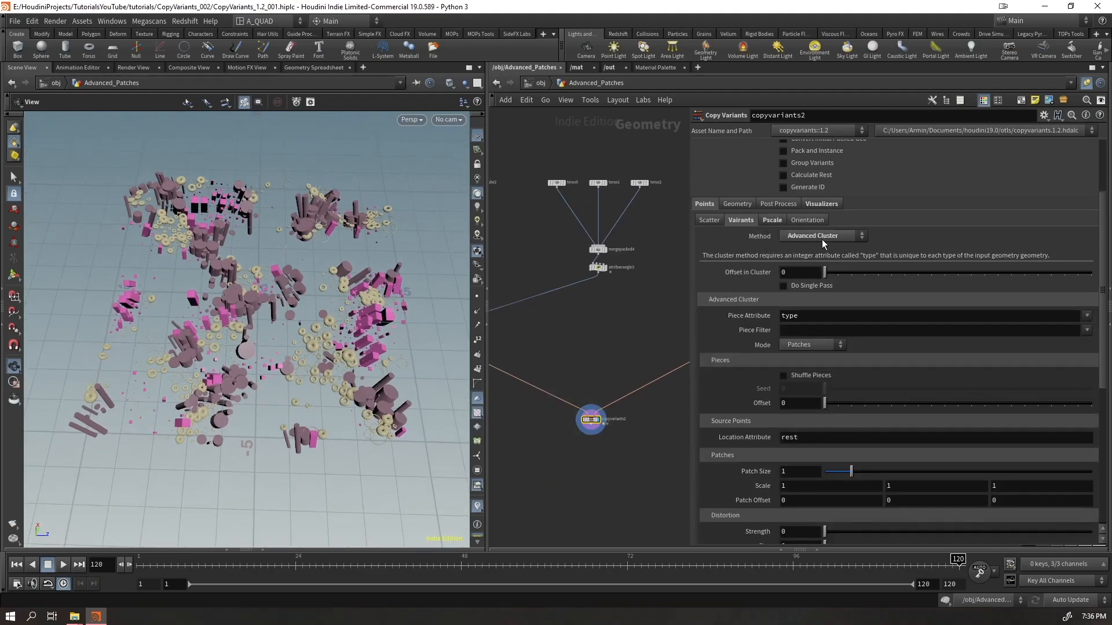
drag(370, 324, 346, 328)
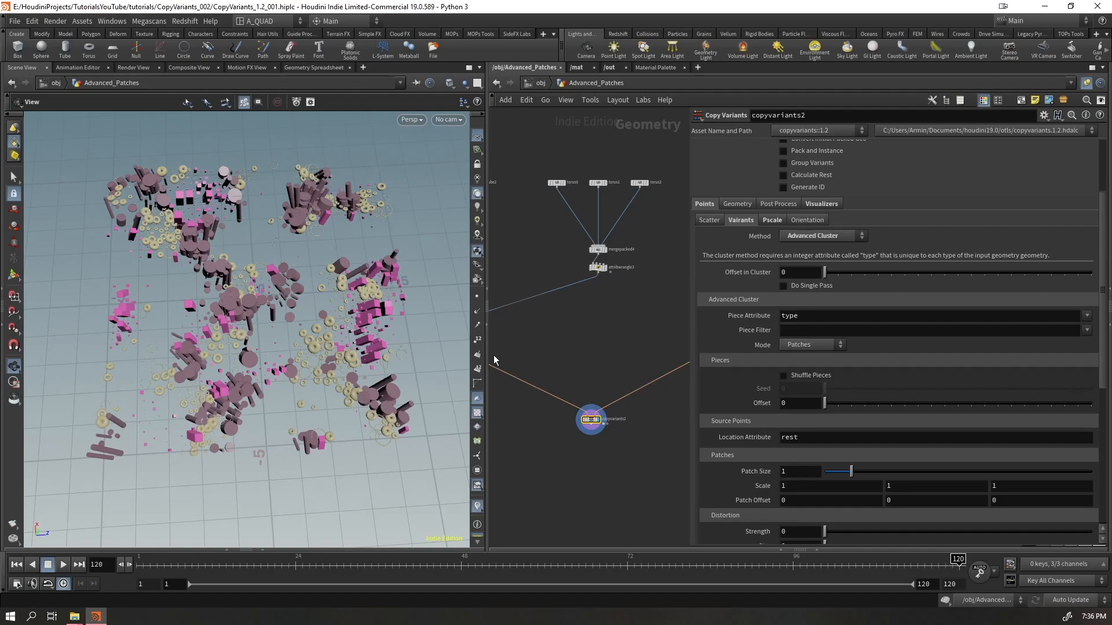
click(771, 220)
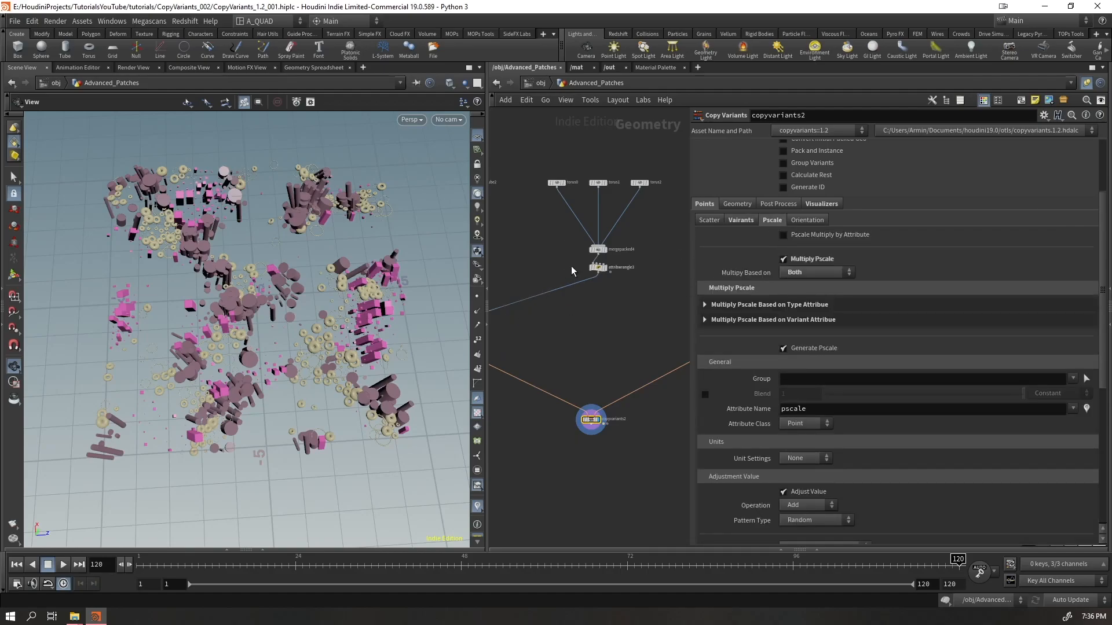
- Change the variants method to Simple Cluster and check the resulting distribution of copies
click(744, 218)
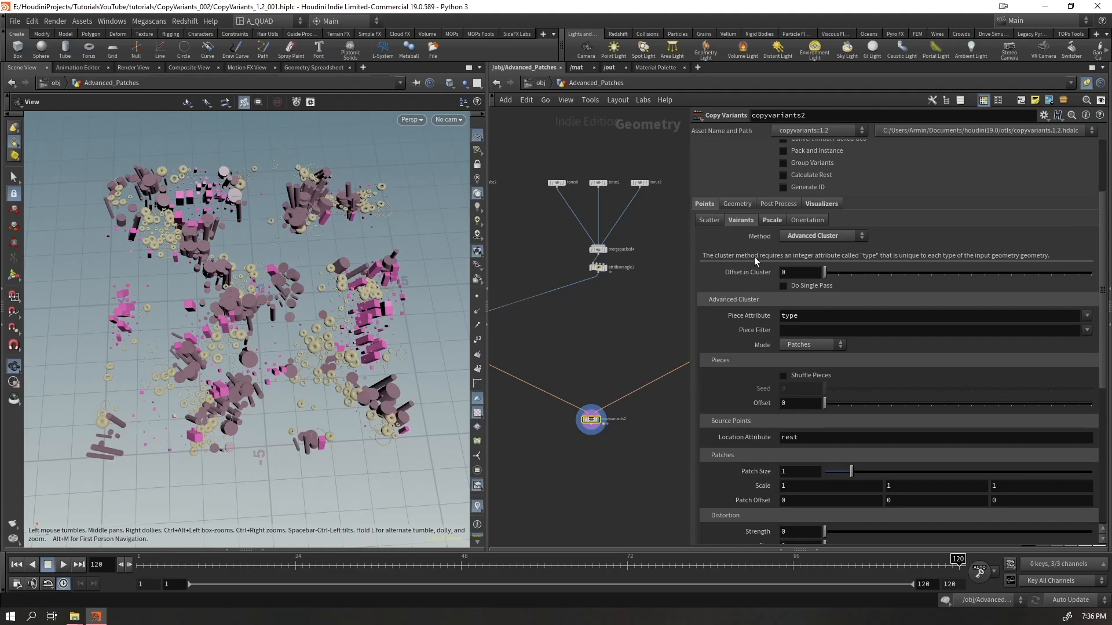
click(808, 239)
click(802, 262)
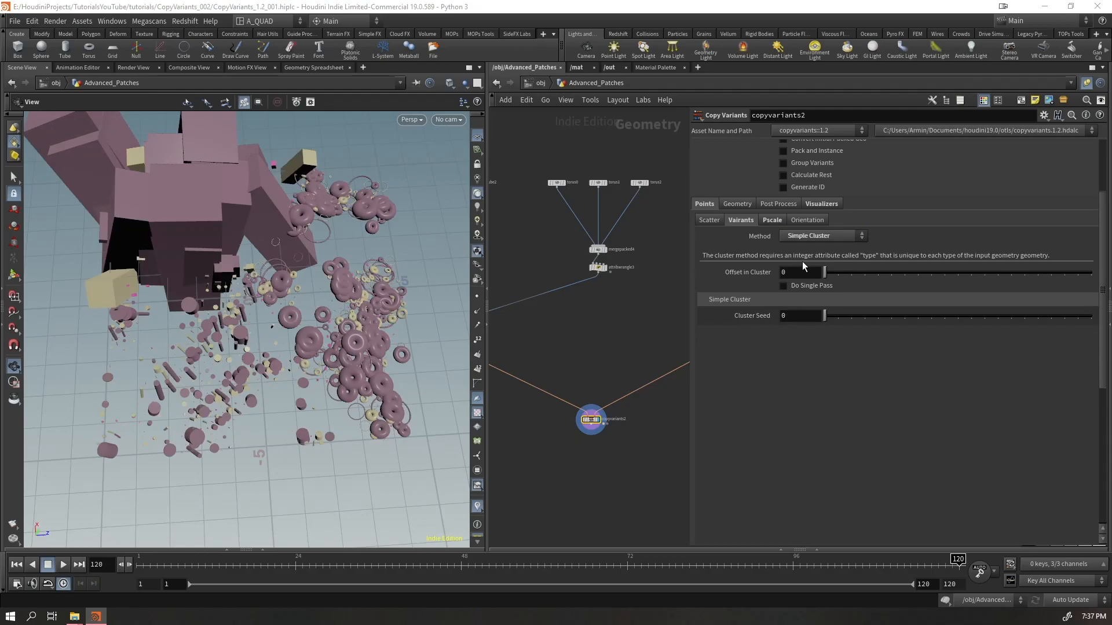
drag(272, 278, 291, 249)
drag(348, 324, 371, 371)
drag(369, 290, 336, 298)
- Disable Multiply Pscale and review the copies at their generated scale
click(772, 220)
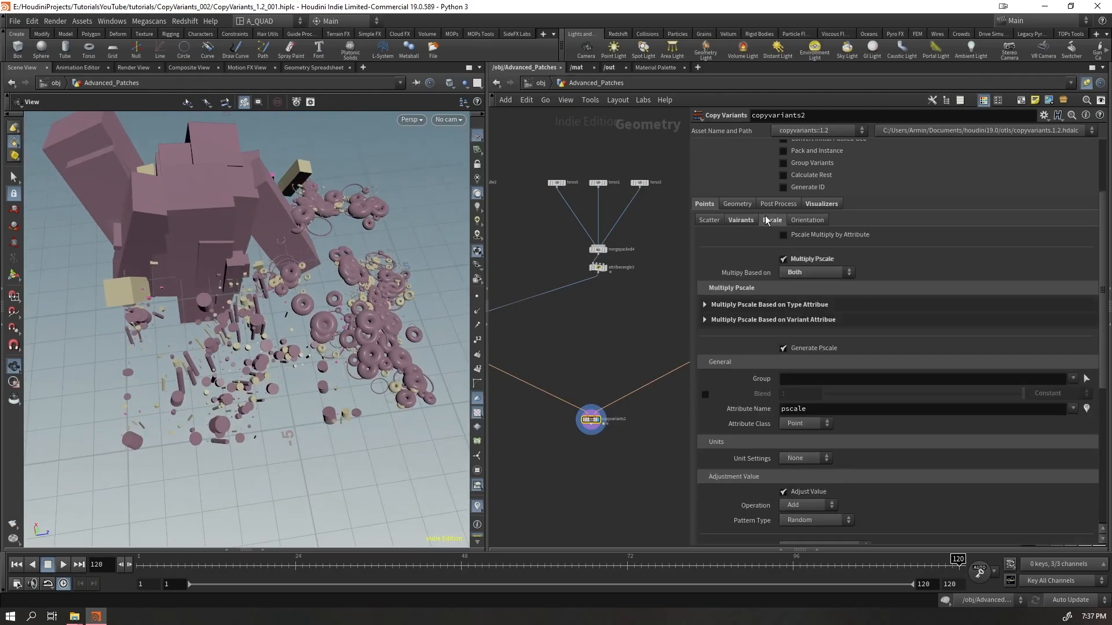
click(793, 259)
drag(342, 295, 274, 288)
scroll(274, 288, down, 5)
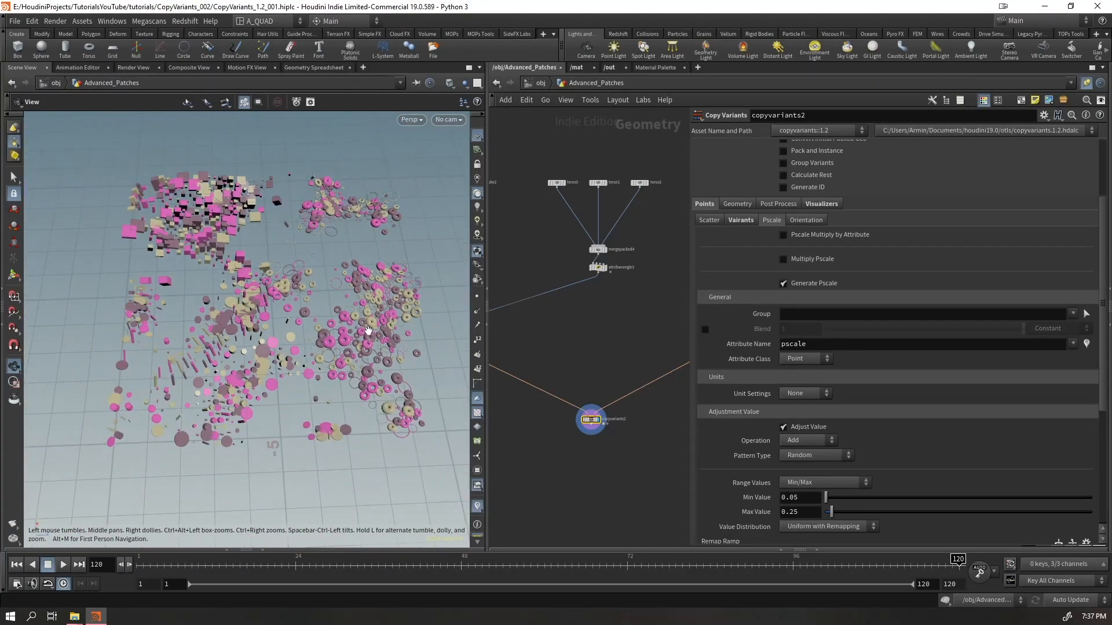
drag(246, 306, 261, 302)
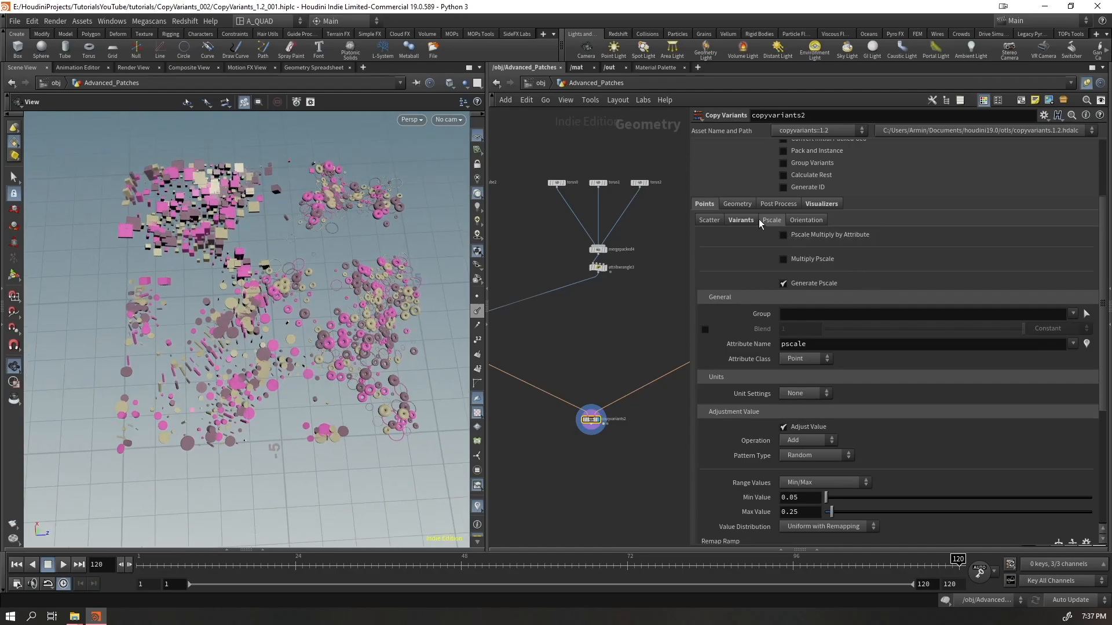
- Keep the Simple Cluster method and change its Cluster Seed to vary the clusters
click(803, 234)
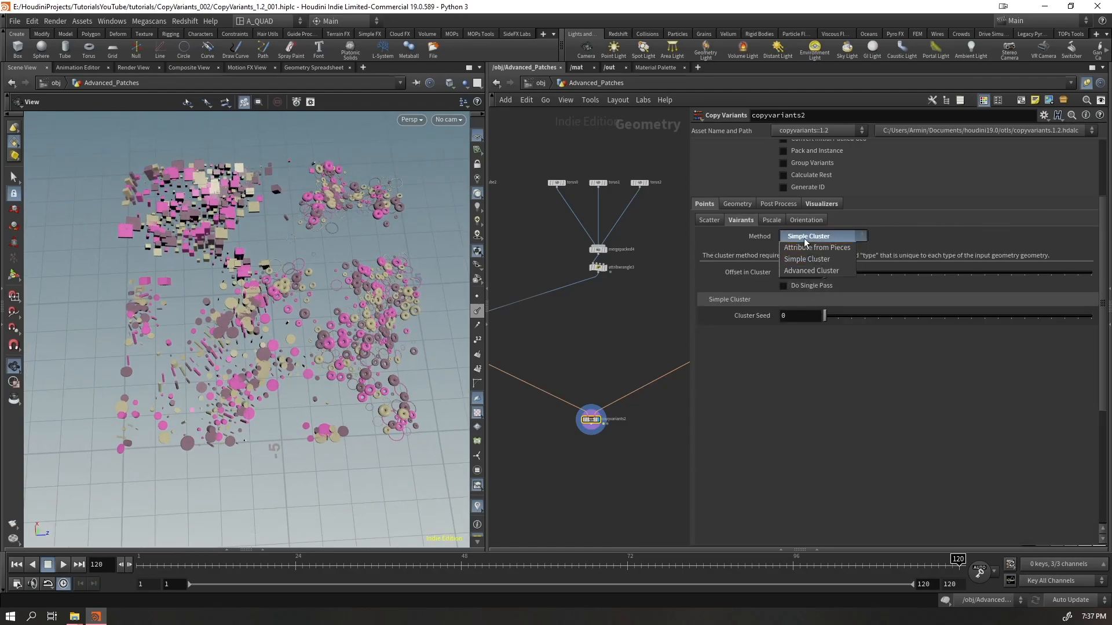
click(939, 242)
drag(833, 270, 741, 289)
mouse_move(826, 315)
mouse_down()
mouse_move(924, 315)
mouse_move(805, 318)
mouse_move(832, 315)
mouse_up()
- Turn Randomize Color per Attribute off to inspect the uncolored copies, and turn it back on
click(825, 206)
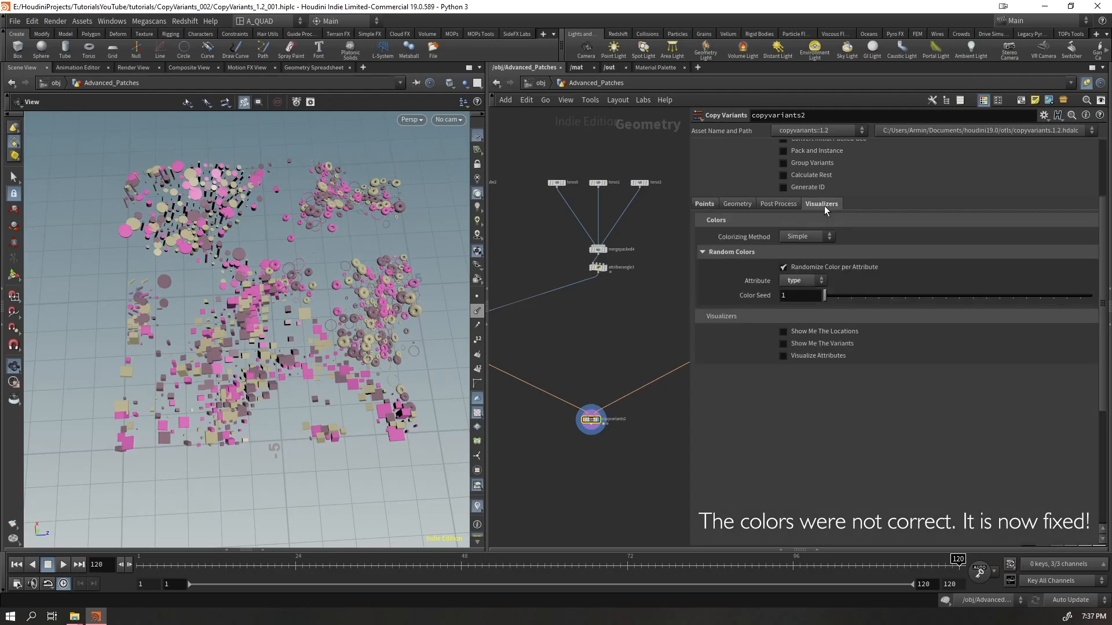
click(784, 267)
scroll(373, 346, up, 5)
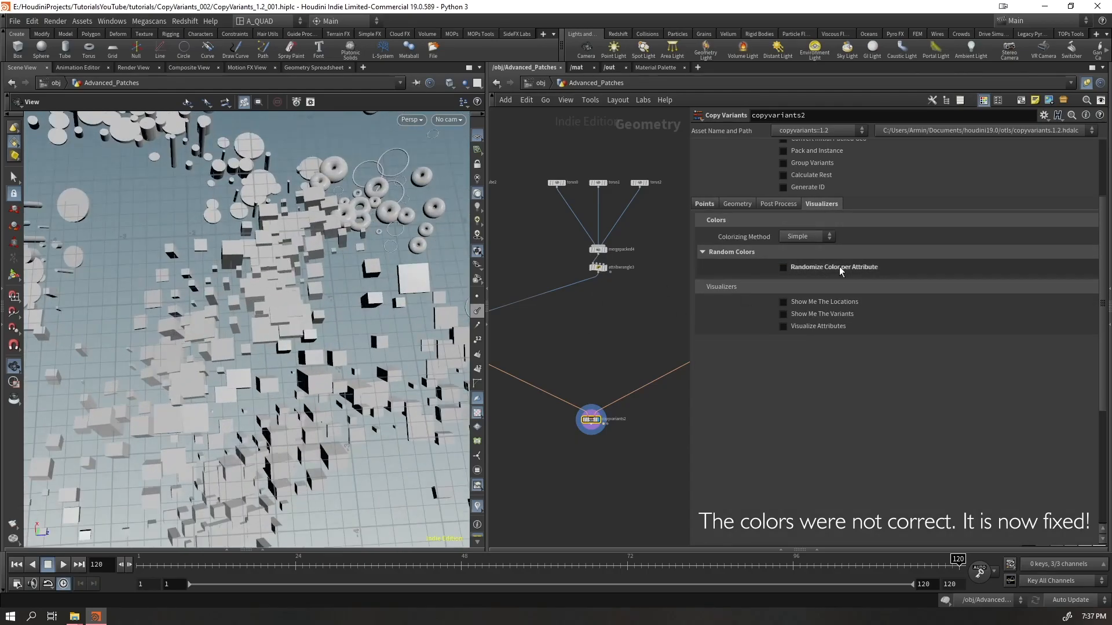
click(784, 266)
scroll(161, 358, down, 4)
drag(161, 357, 234, 339)
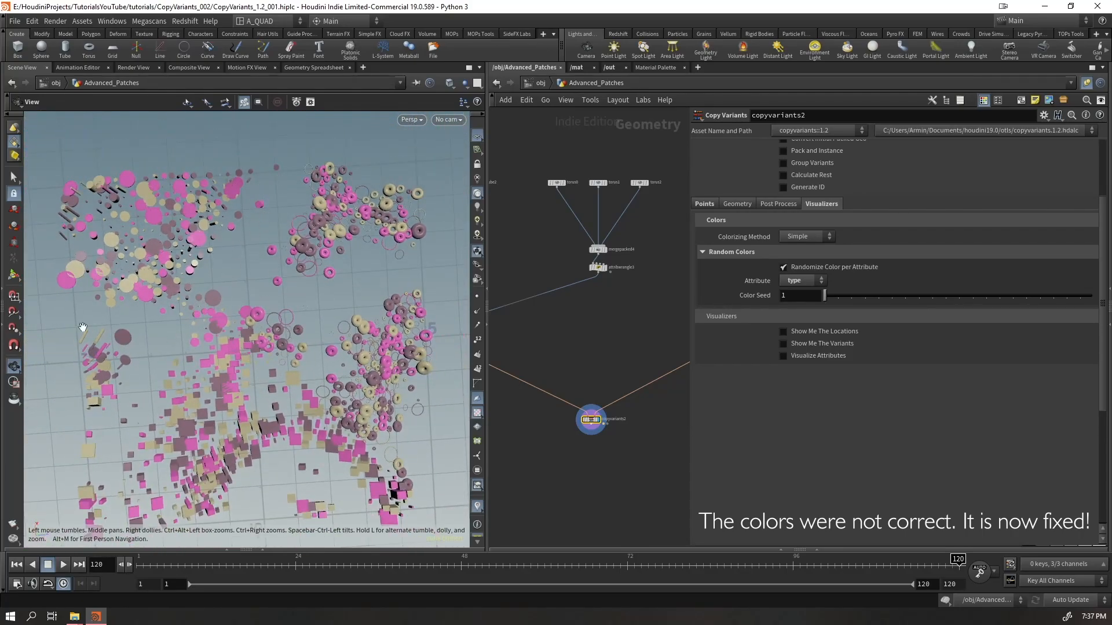
- Unlock copyvariants2 to allow editing of its contents and enter the node's internal network
drag(250, 306, 343, 411)
middle_drag(533, 356, 564, 365)
drag(348, 458, 365, 471)
drag(598, 420, 600, 421)
right_click(621, 406)
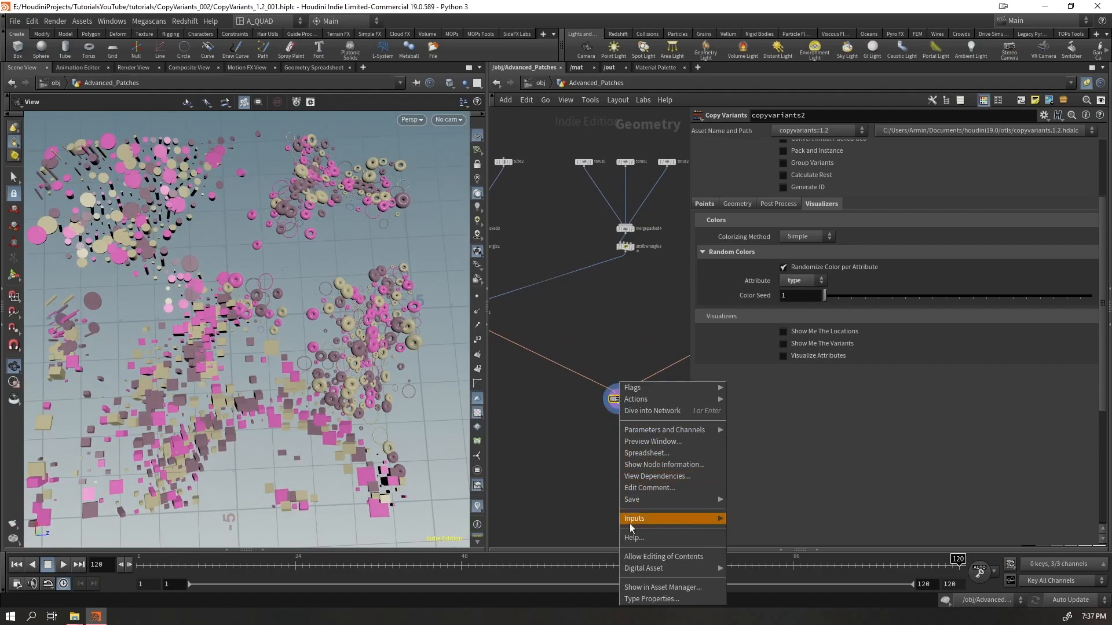
click(638, 555)
double_click(615, 409)
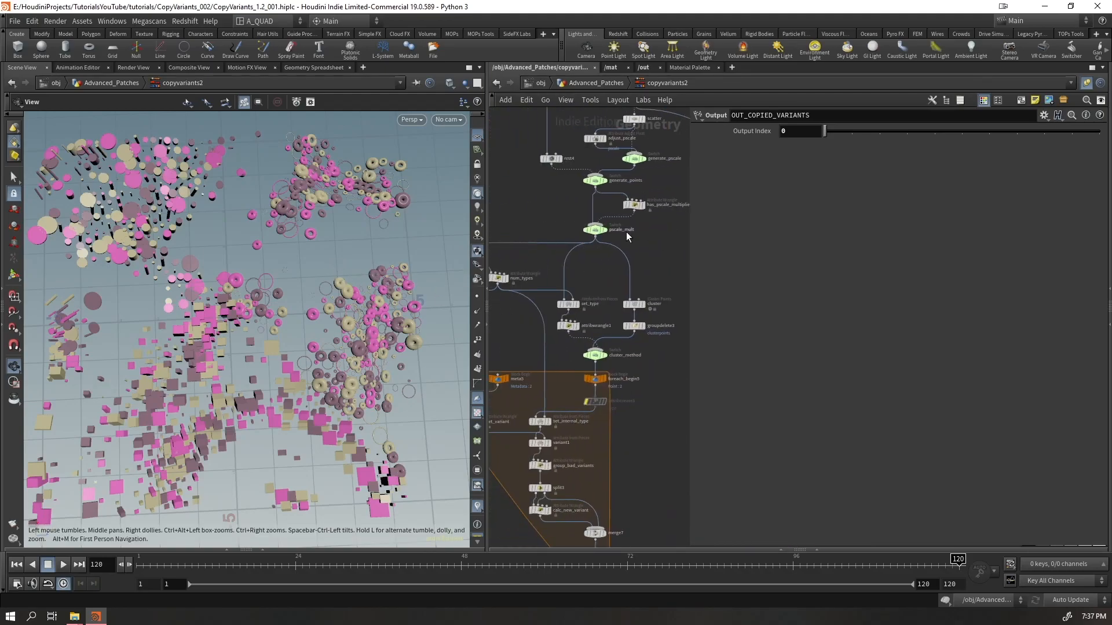
- Display the output of pscale_mult and of the Cluster Points node, and inspect how the scattered points are clustered
click(605, 233)
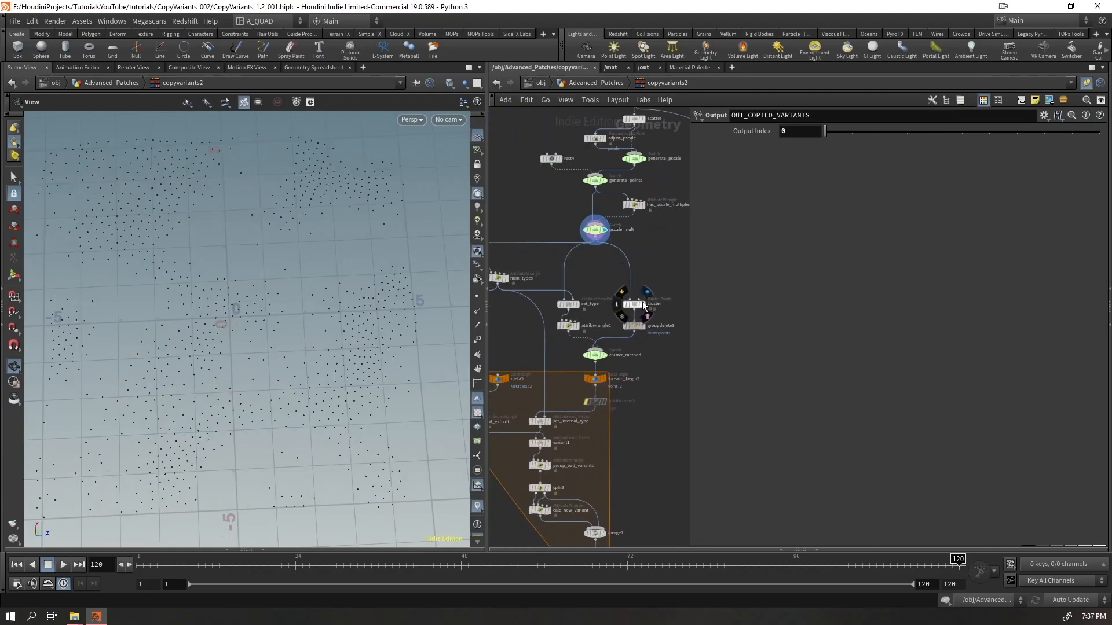
click(650, 296)
click(634, 303)
drag(347, 301, 348, 371)
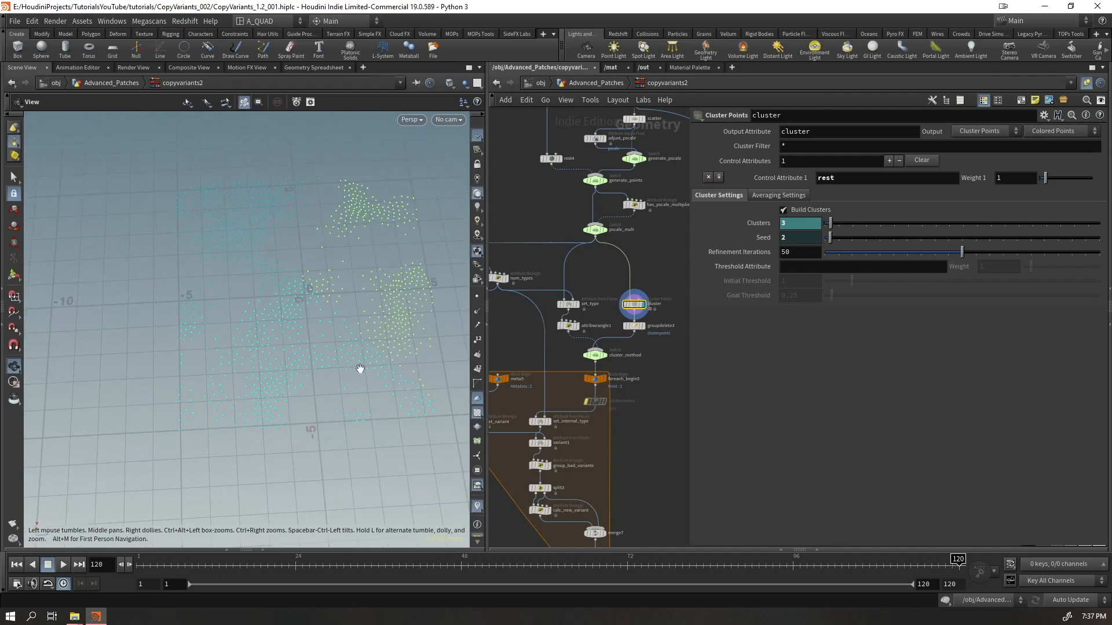
drag(434, 241, 376, 326)
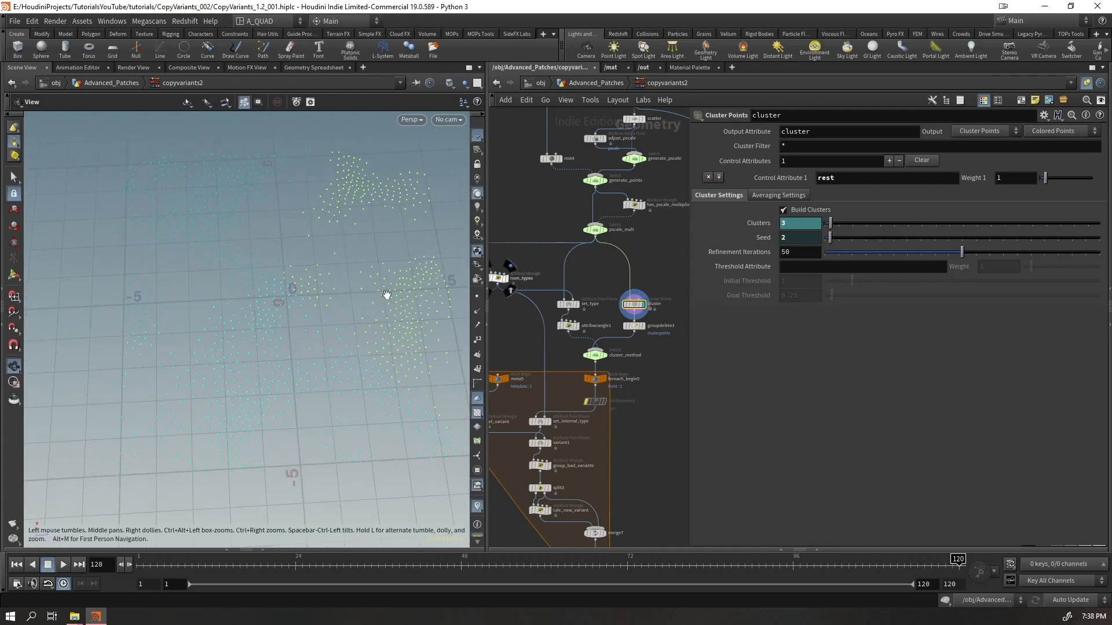
- Return to the Advanced_Patches network, duplicate the torus branch, and set the copied attribute wrangle to i@type = 3
click(592, 86)
drag(690, 144, 572, 161)
key(ctrl+c)
key(ctrl+v)
click(665, 257)
click(860, 203)
text(3)
key(Return)
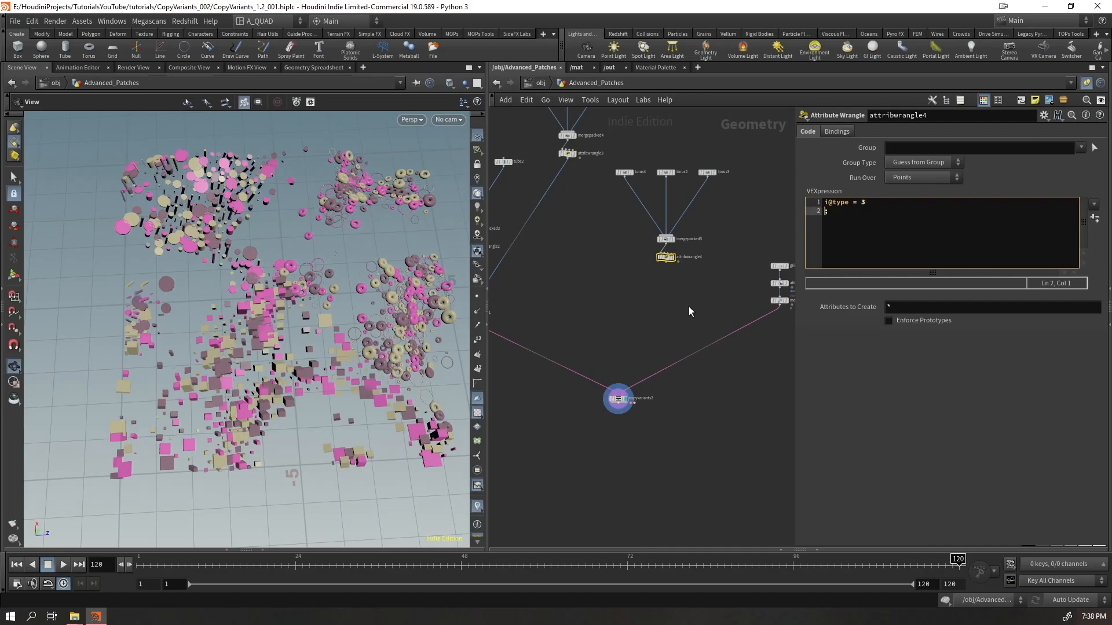
- Connect the duplicated attribute wrangle to merge1 as an additional type and select copyvariants2
click(667, 264)
middle_drag(575, 305, 661, 277)
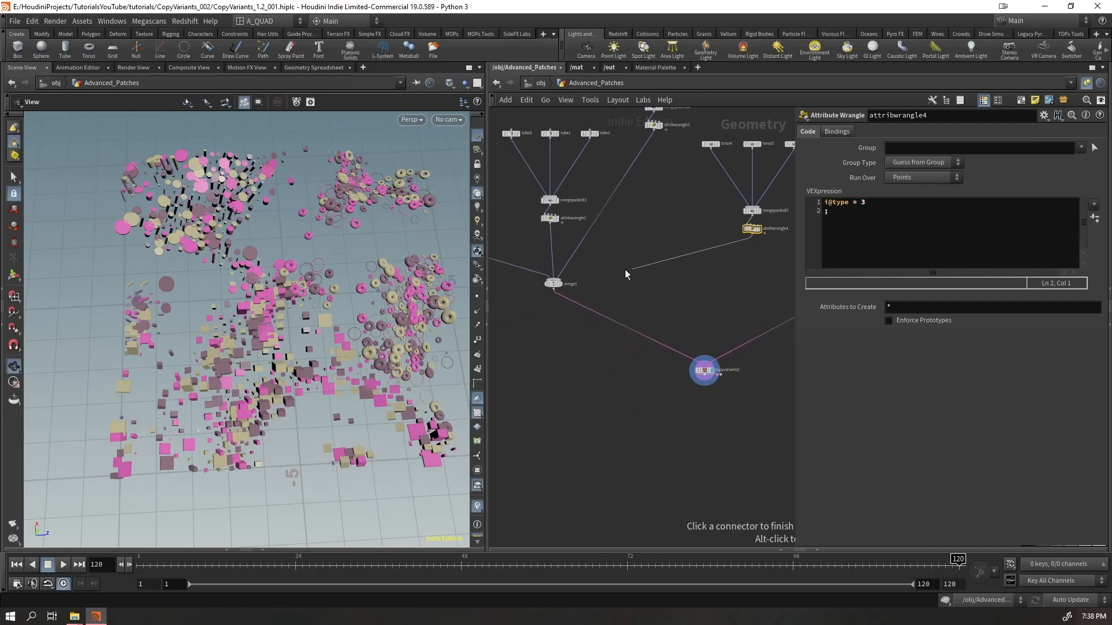
click(570, 276)
drag(683, 447, 762, 323)
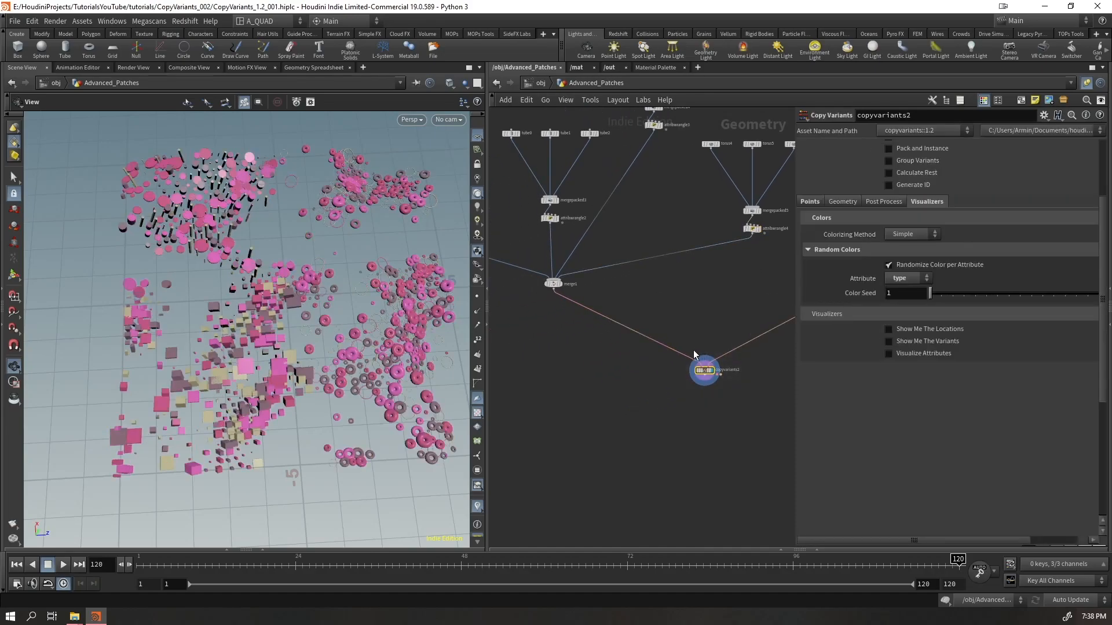
- Delete the duplicated branch's torus nodes, connect a Platonic Solids node to its Merge Packed node instead, and review the copies
scroll(690, 289, up, 2)
scroll(690, 288, down, 2)
drag(745, 184, 609, 241)
key(Delete)
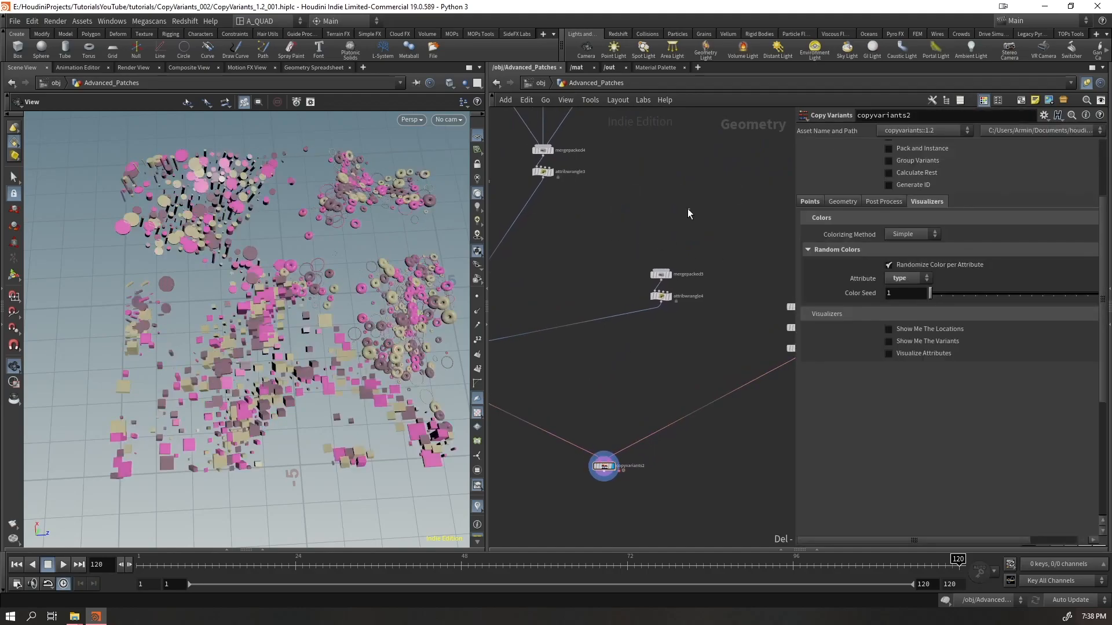
key(Tab)
text(plat)
key(Return)
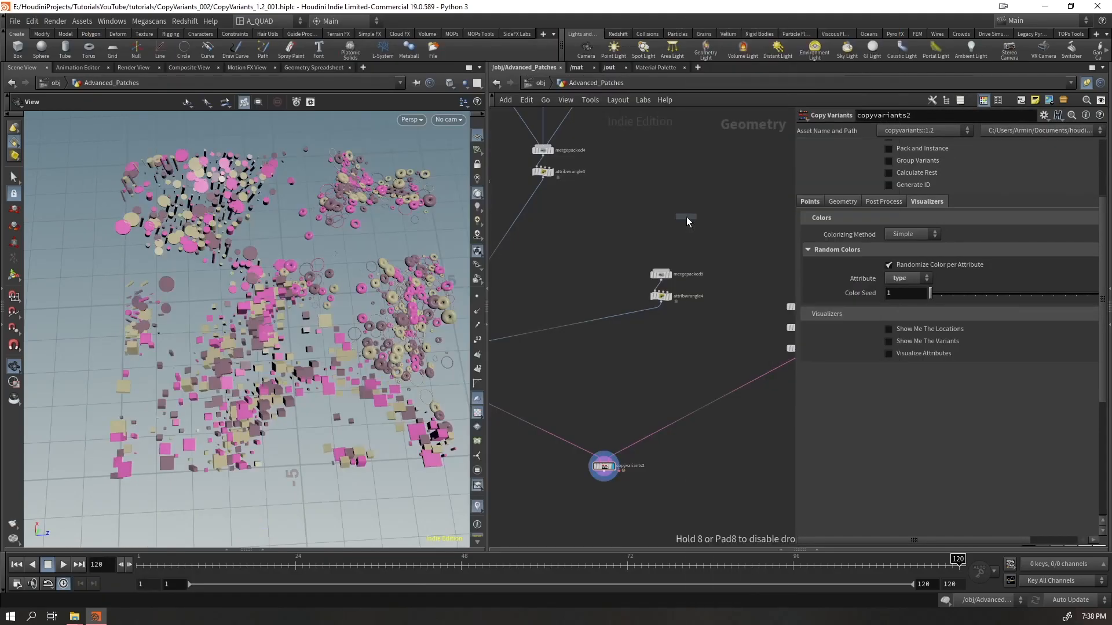
drag(686, 222, 660, 270)
drag(358, 340, 276, 297)
drag(388, 252, 390, 298)
drag(328, 228, 227, 335)
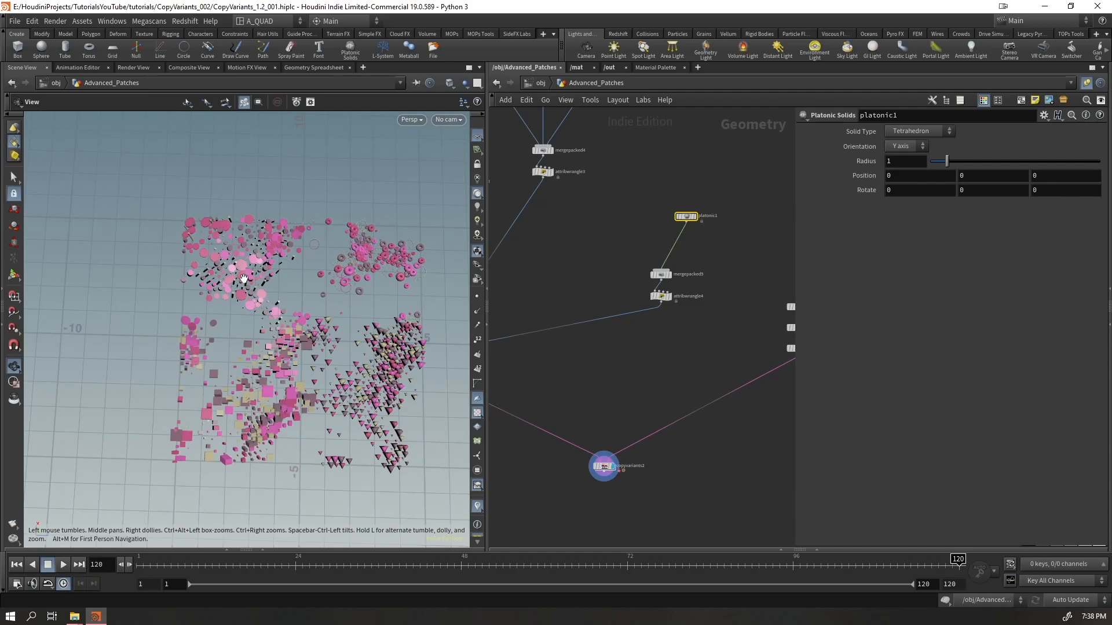
- Delete the Platonic Solids branch with its Merge Packed and attribute wrangle nodes, and save the scene
drag(707, 227, 648, 306)
drag(244, 324, 255, 278)
drag(748, 162, 532, 507)
key(Delete)
key(ctrl+s)
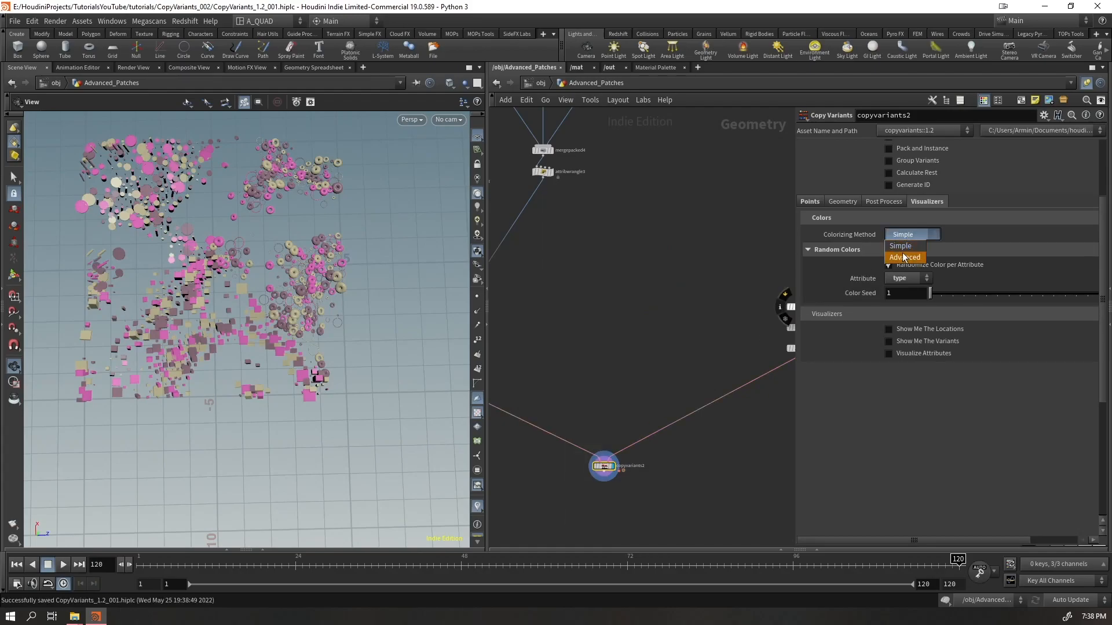
- Change copyvariants2's variants Method to Advanced Cluster and inspect the patches of copies
click(800, 215)
click(809, 203)
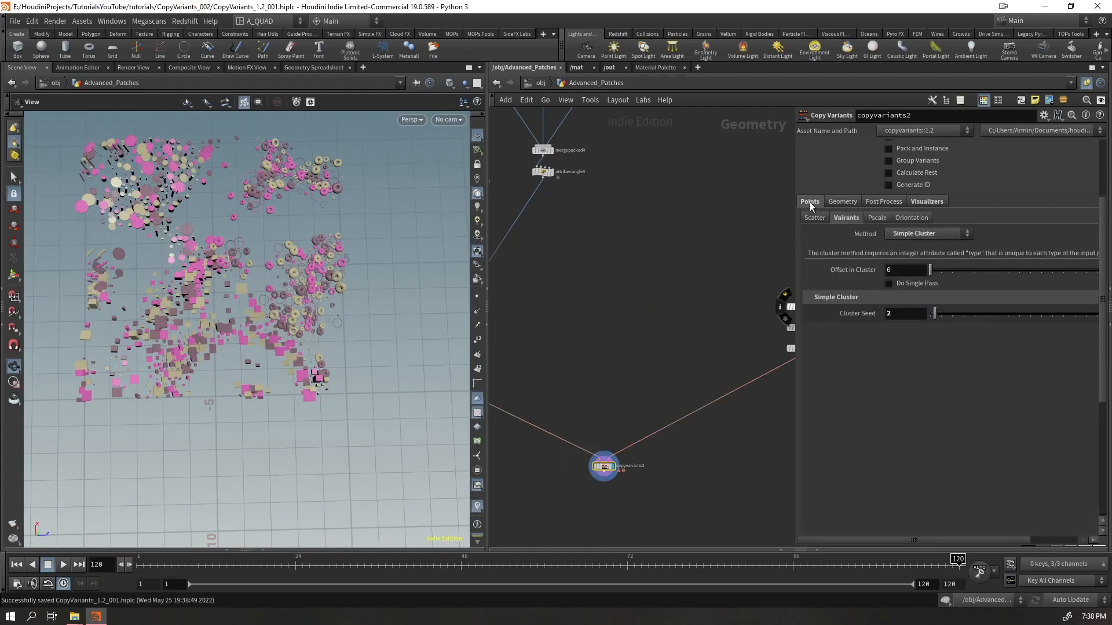
click(910, 238)
click(912, 272)
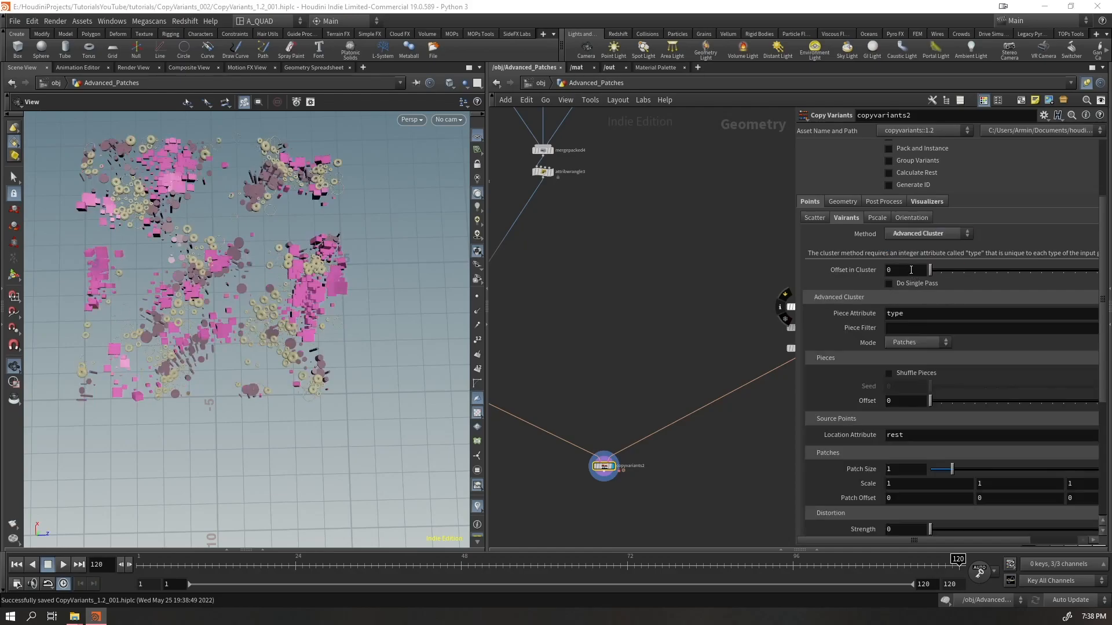
scroll(245, 290, up, 4)
drag(246, 290, 273, 257)
middle_drag(302, 250, 302, 459)
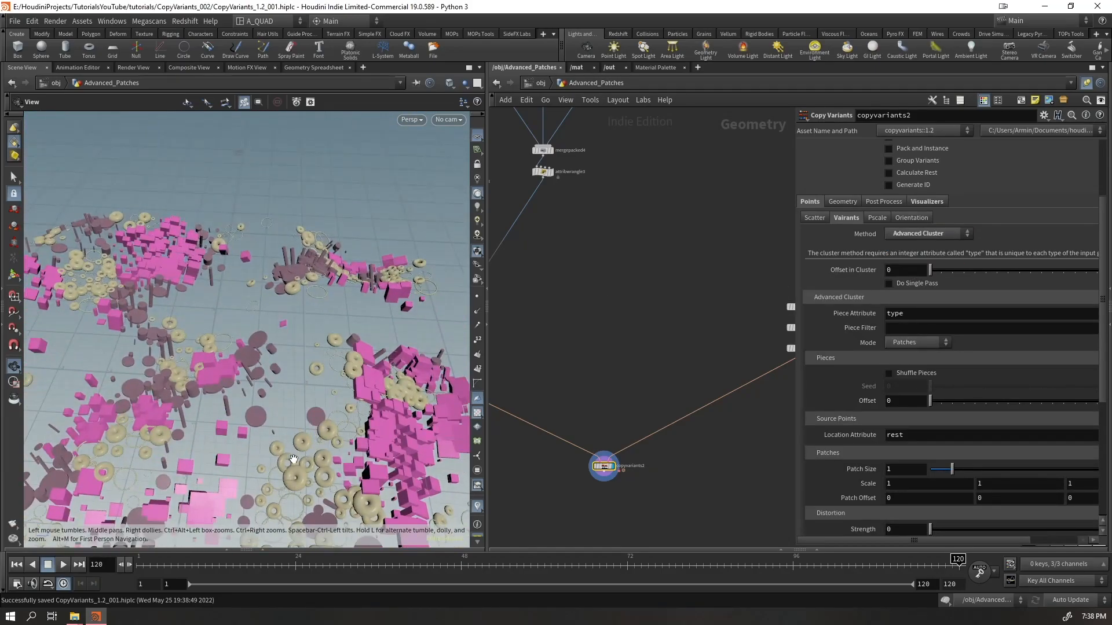
drag(304, 355, 283, 432)
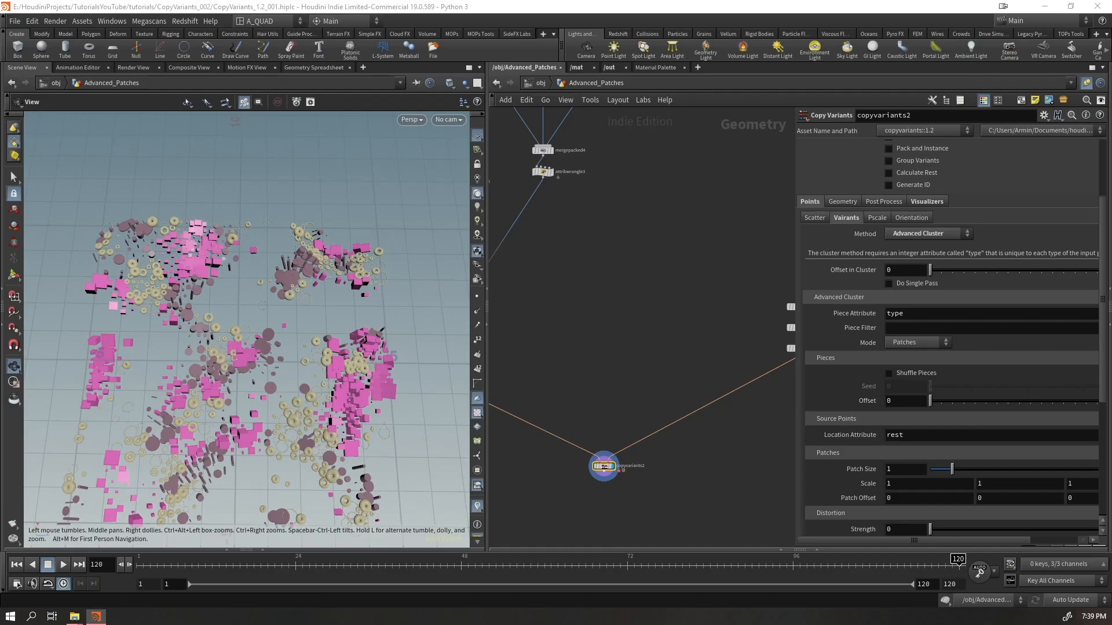
- Lock copyvariants2 again by matching it to the current asset definition
middle_drag(793, 492, 766, 329)
key(Tab)
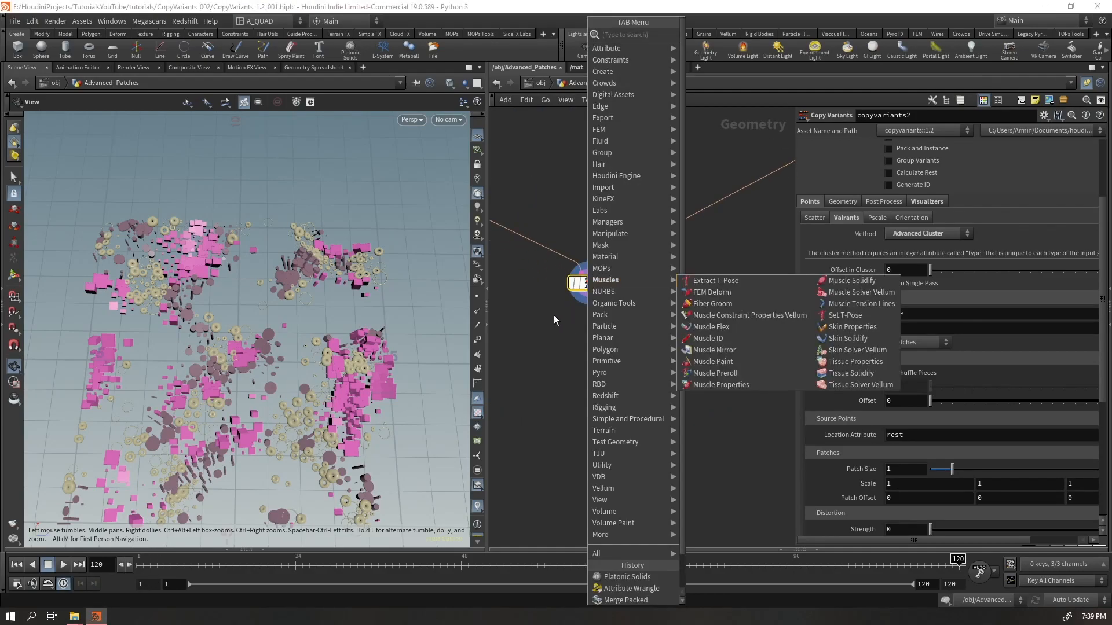
right_click(587, 283)
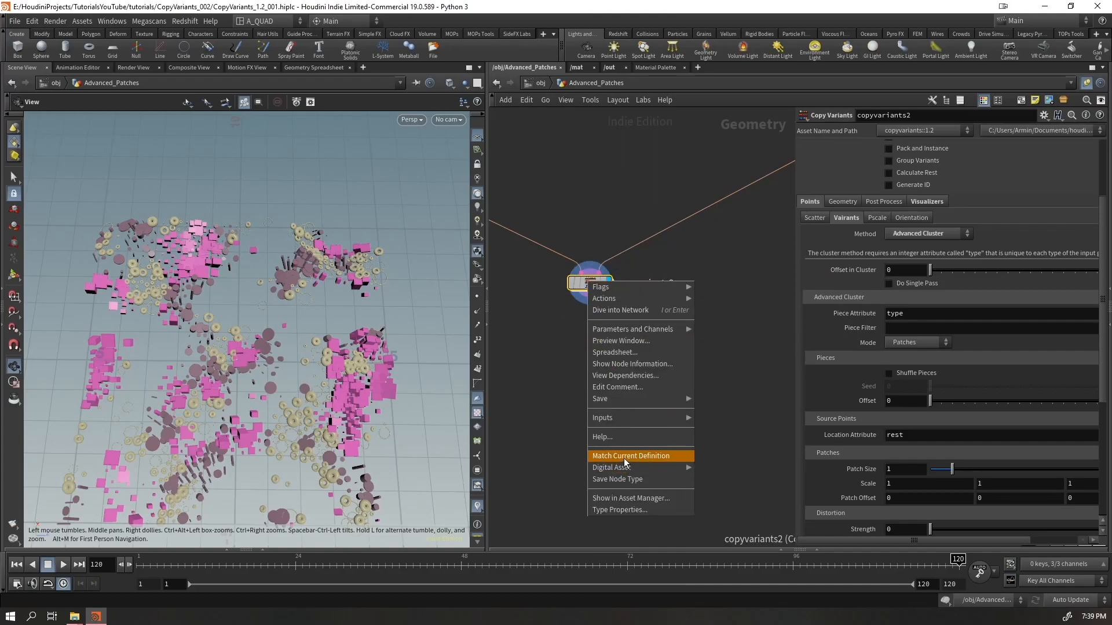
click(624, 457)
scroll(950, 230, up, 3)
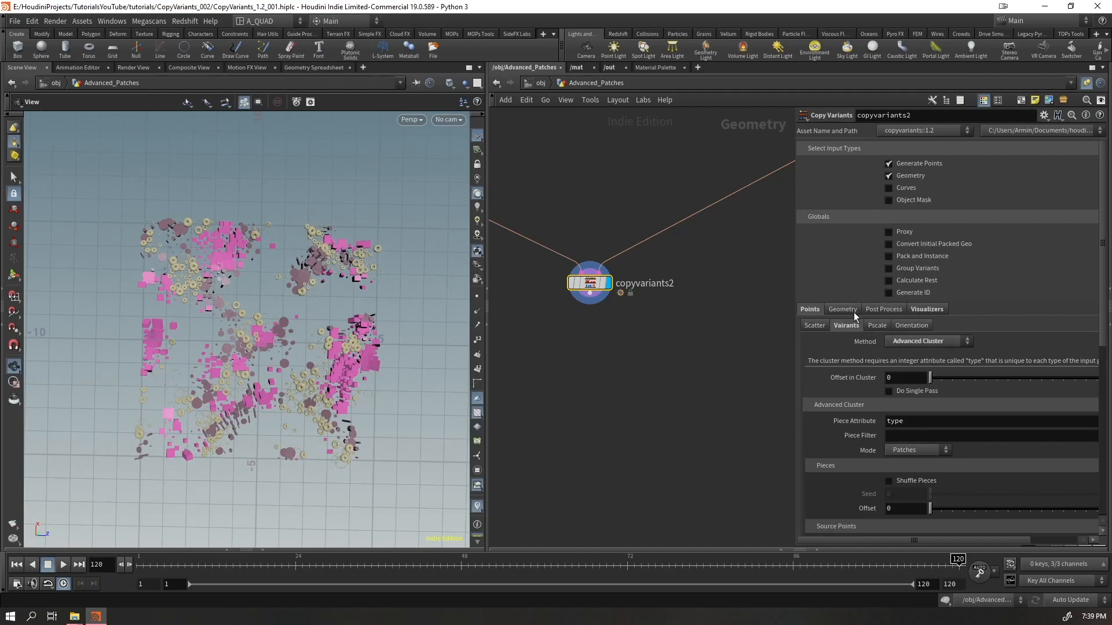
- Try other values for the Advanced Cluster's Roughness, Patch Size and Scale, undoing each change
scroll(938, 443, down, 5)
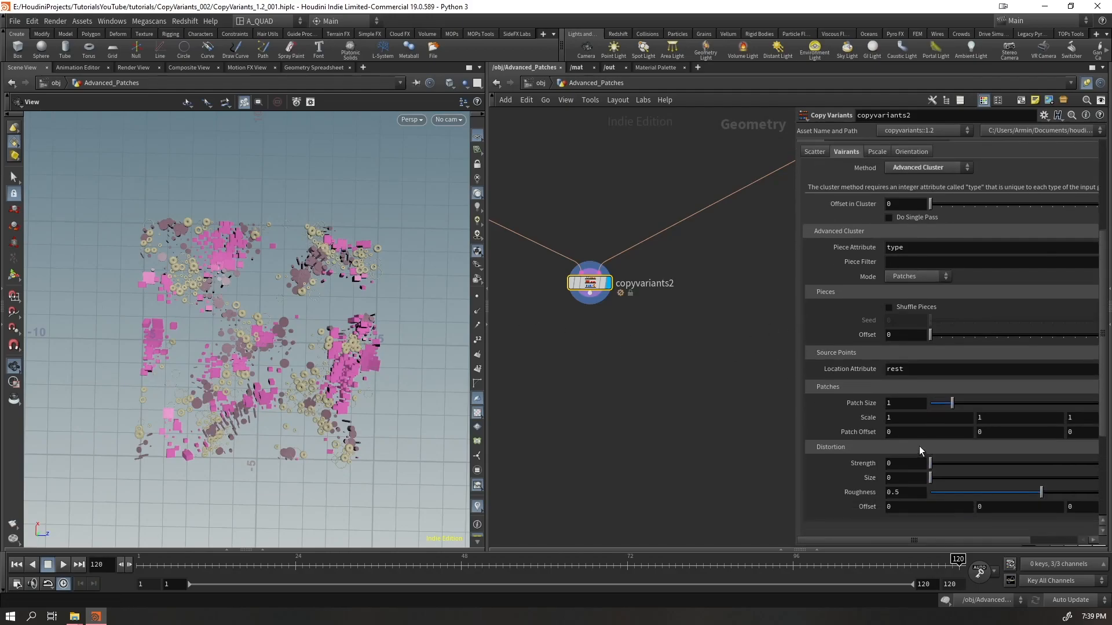
click(910, 276)
click(910, 311)
scroll(881, 436, down, 2)
drag(1037, 421, 978, 415)
key(ctrl+z)
mouse_move(953, 329)
mouse_down()
mouse_move(1013, 336)
mouse_move(938, 341)
mouse_up()
key(ctrl+z)
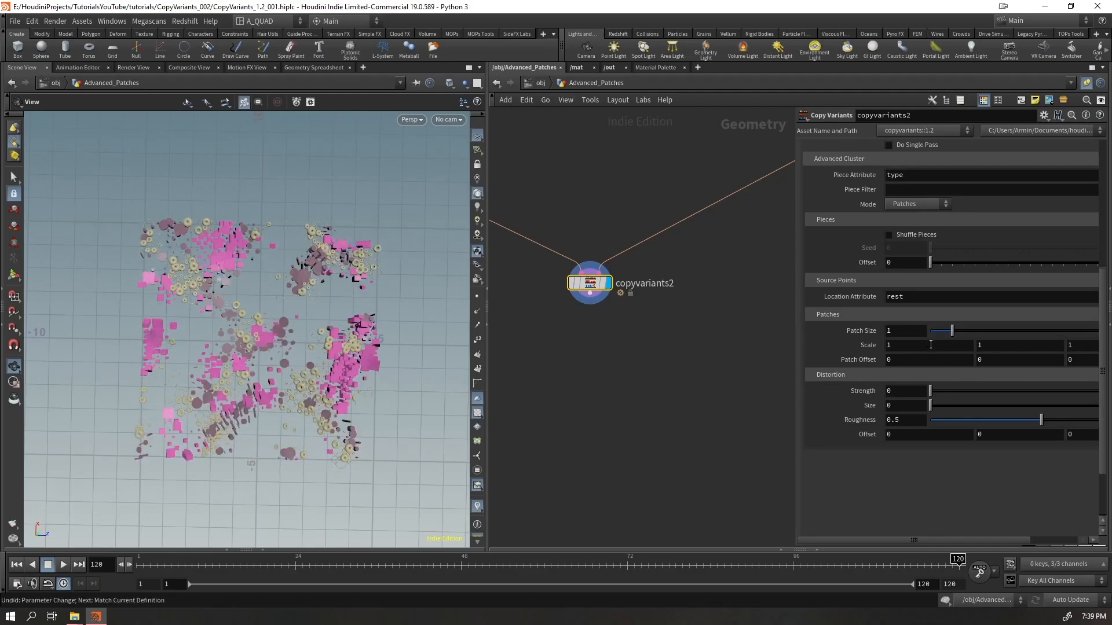
middle_drag(943, 348, 811, 411)
key(ctrl+z)
- Try Distortion Strength values of 2.99 and 1.17 on the Advanced Cluster patches, and return the strength to 0
drag(930, 391, 1013, 387)
scroll(409, 348, up, 3)
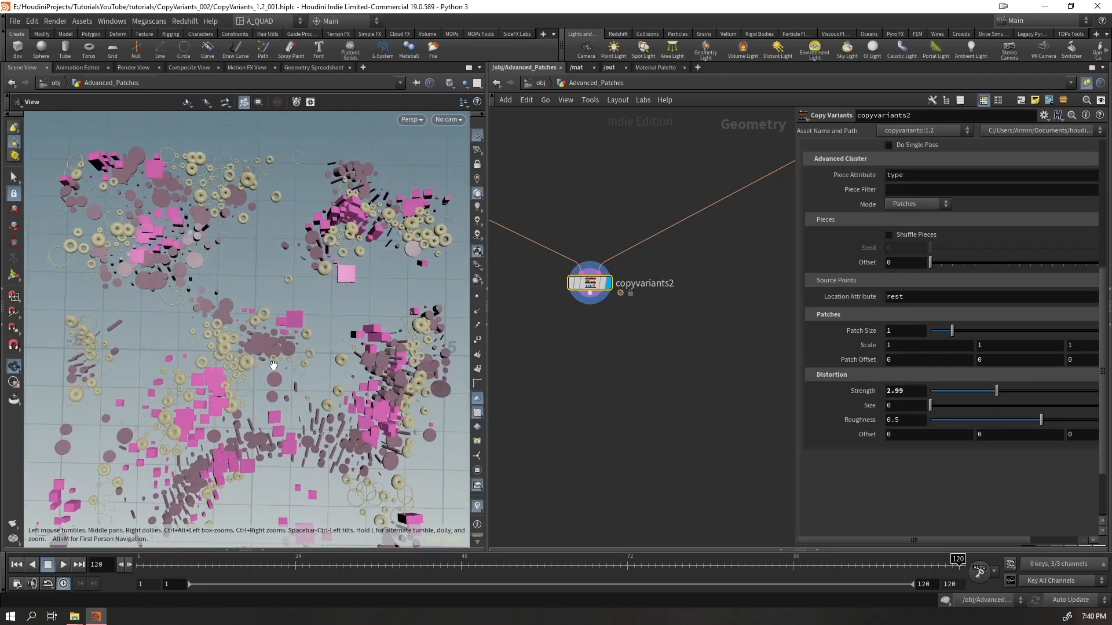
drag(1007, 402, 695, 405)
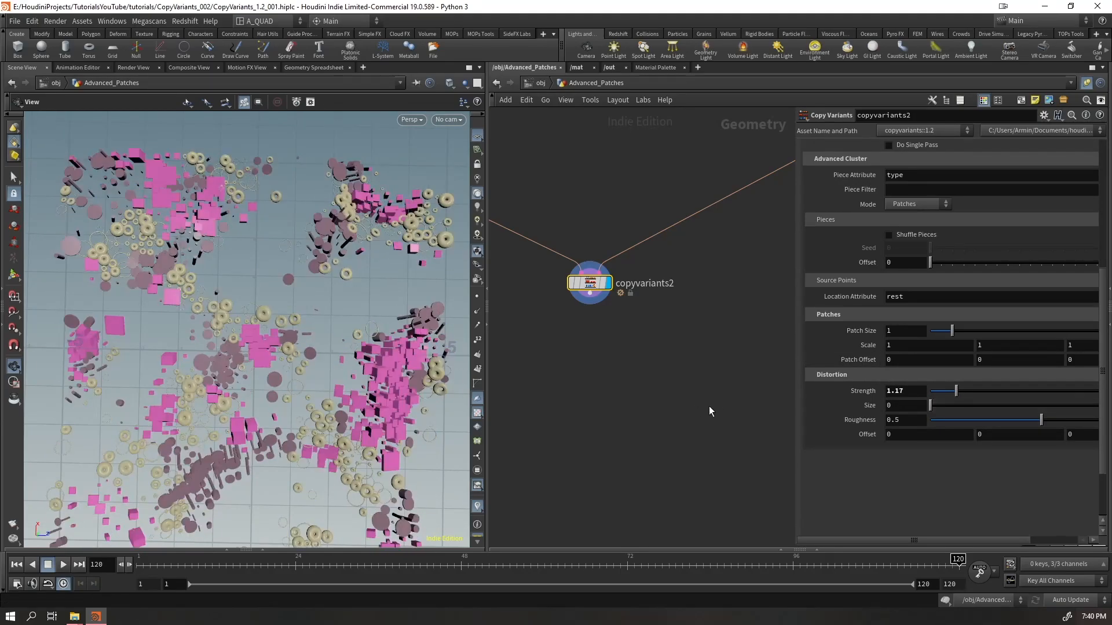
drag(971, 394, 517, 184)
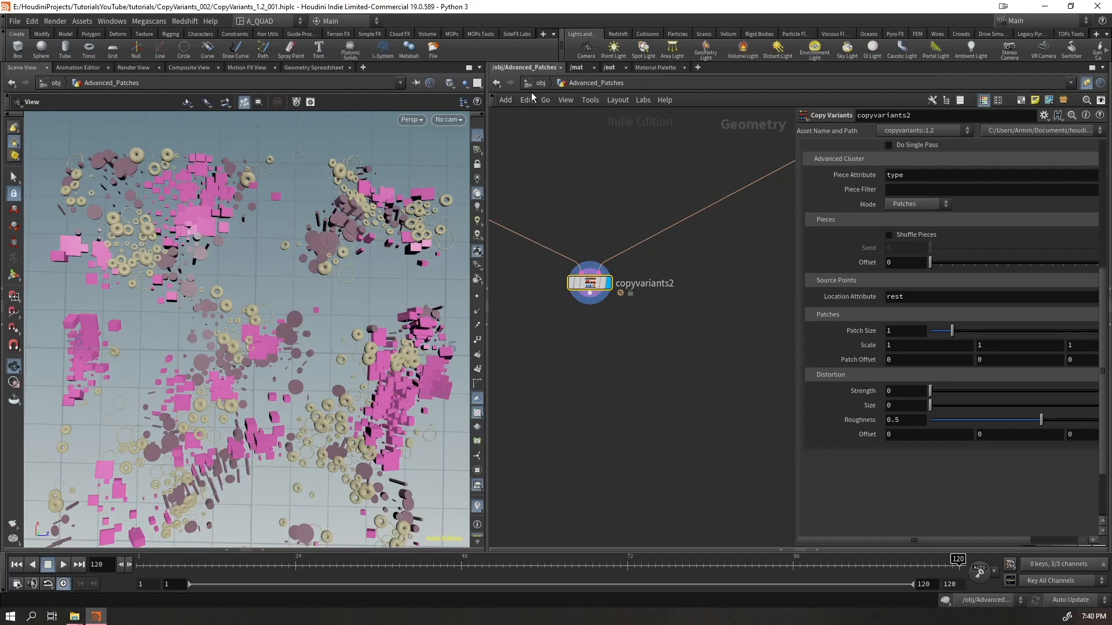
- Open the Proxies network from the object level and widen the network pane to show its nodes
click(540, 83)
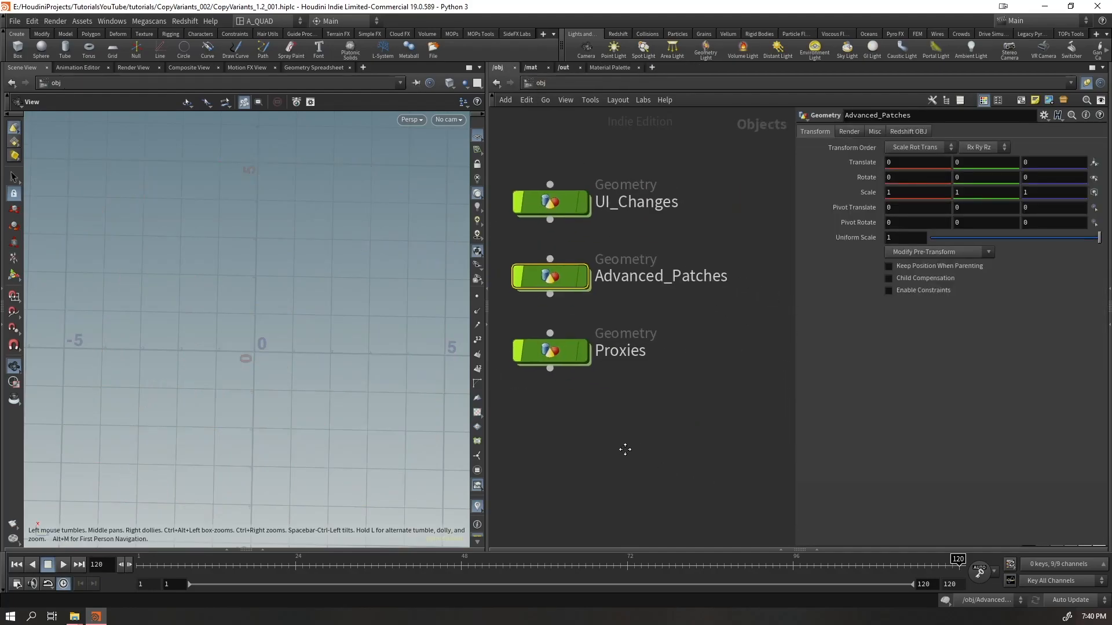
middle_drag(625, 449, 671, 446)
click(605, 347)
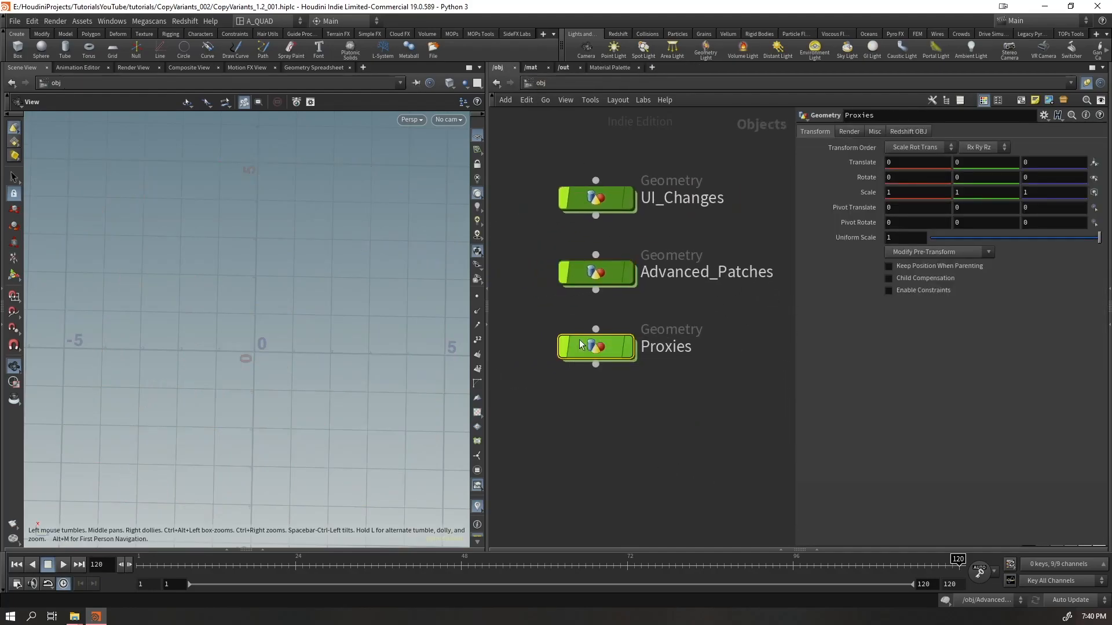
double_click(615, 347)
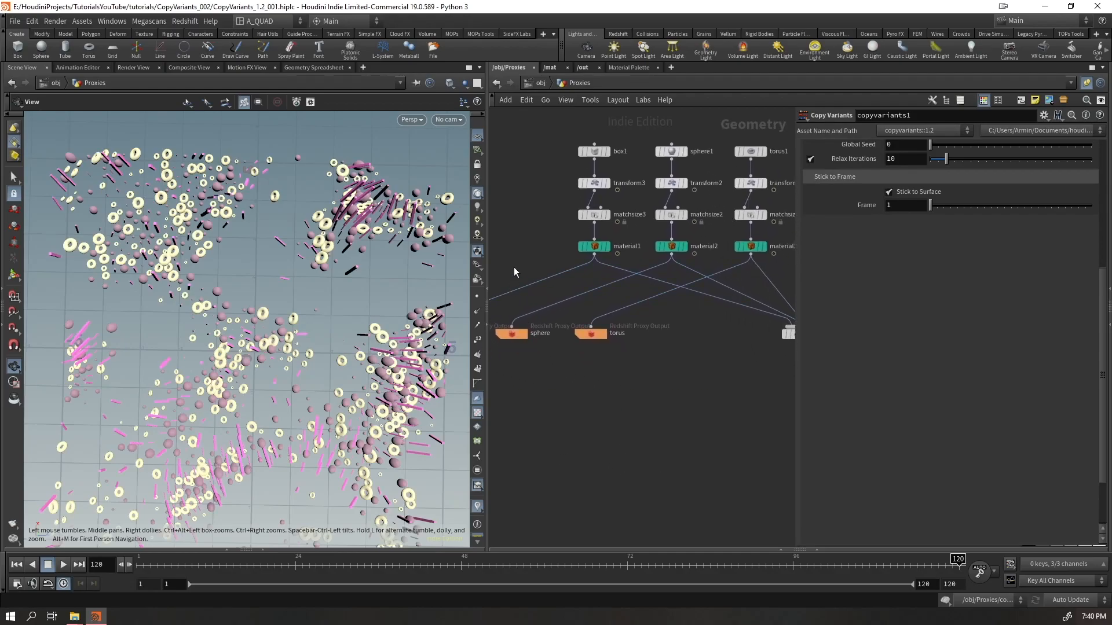
drag(487, 278, 322, 301)
middle_drag(509, 432, 463, 365)
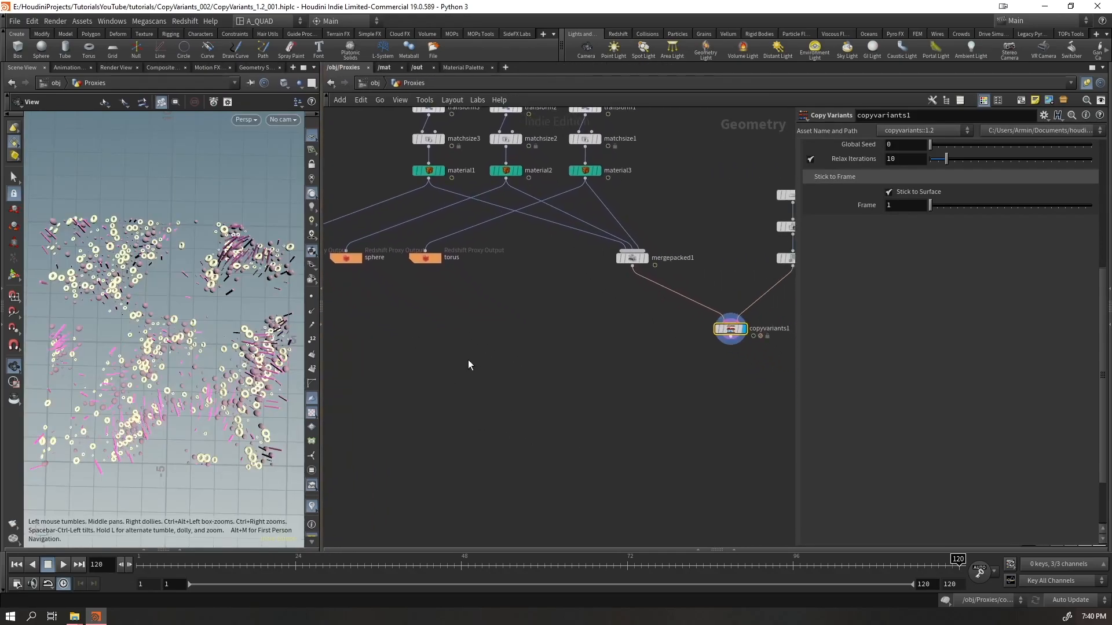
key(h)
scroll(488, 285, up, 5)
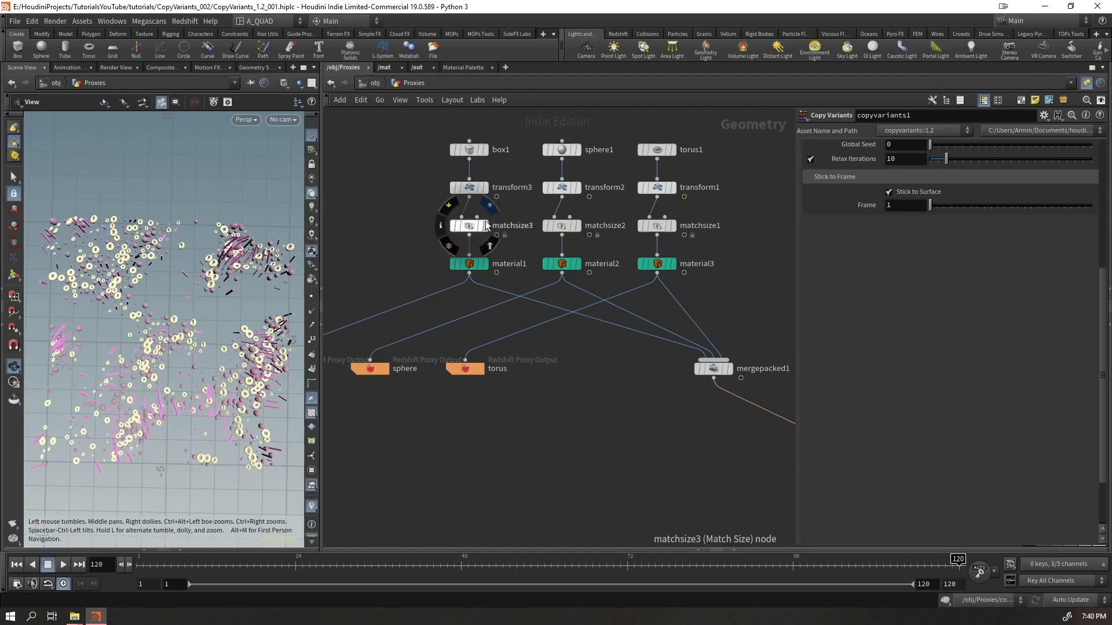
- Display box1, transform3 and matchsize3 in turn, play the box's scale animation, and rewind to the first frame
click(485, 150)
drag(169, 357, 164, 330)
click(484, 187)
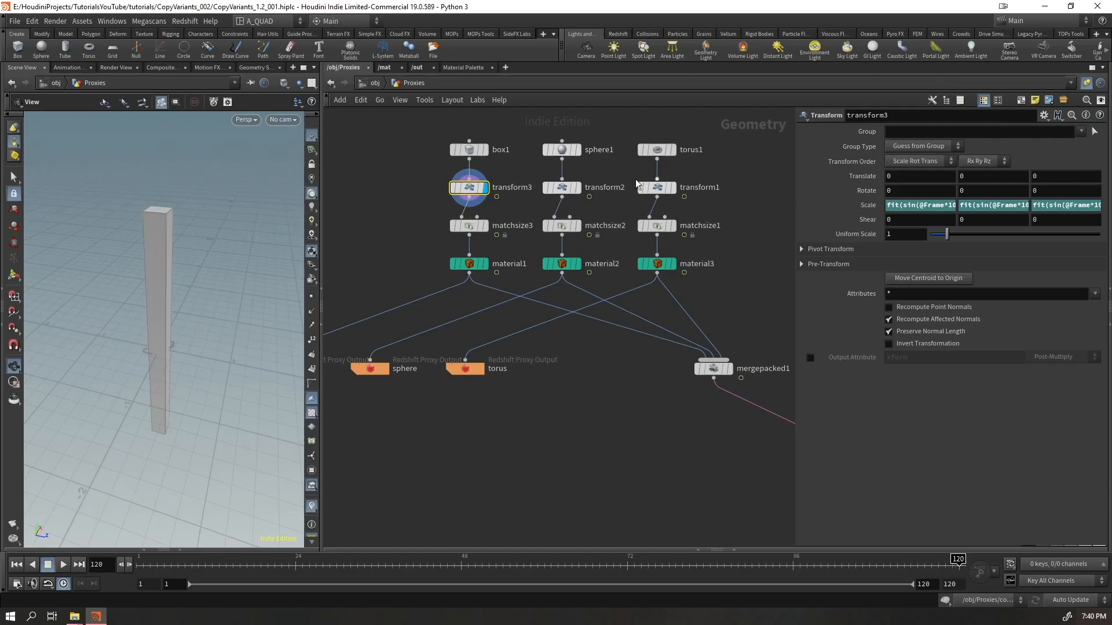
click(485, 225)
key(Up)
drag(185, 269, 197, 429)
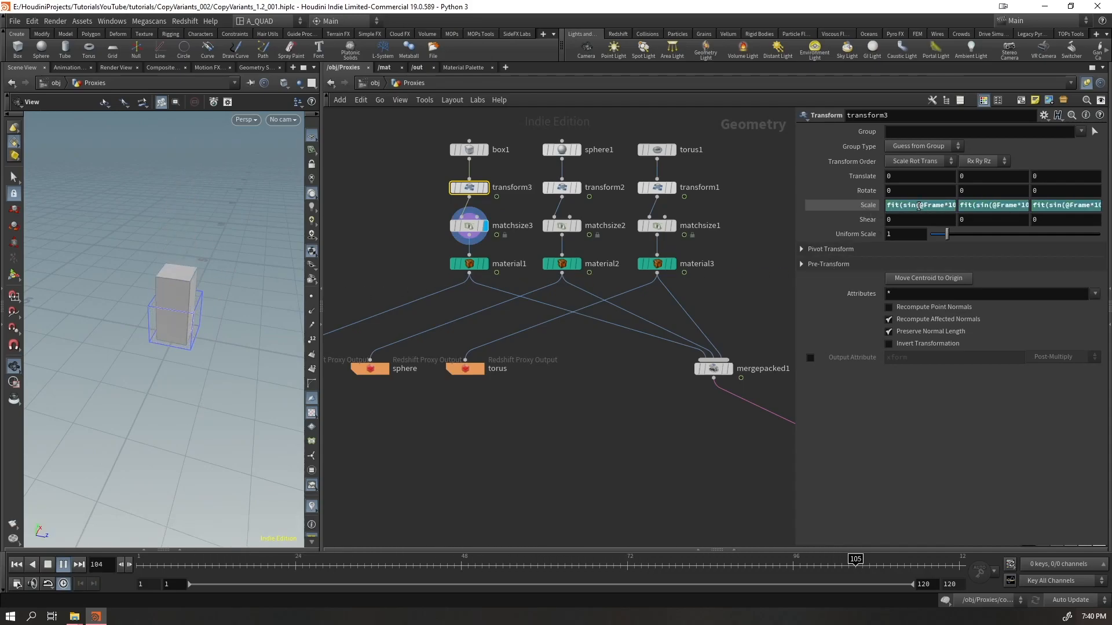
key(ctrl+Up)
- Display matchsize2, play the sphere's animation, and rewind to the first frame
click(578, 226)
key(Up)
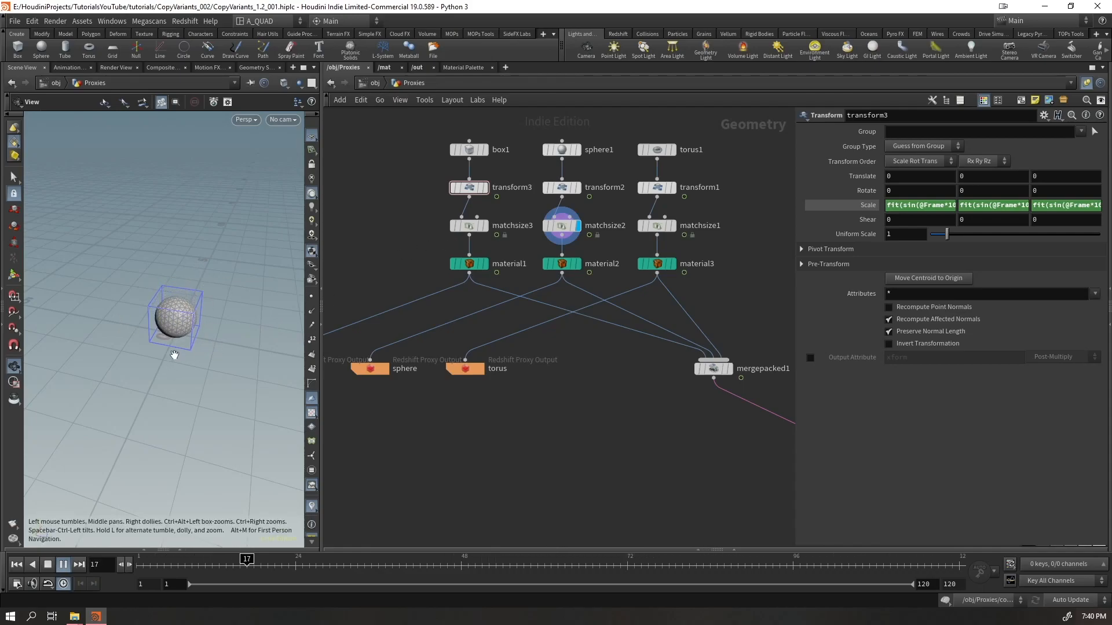
key(ctrl+Up)
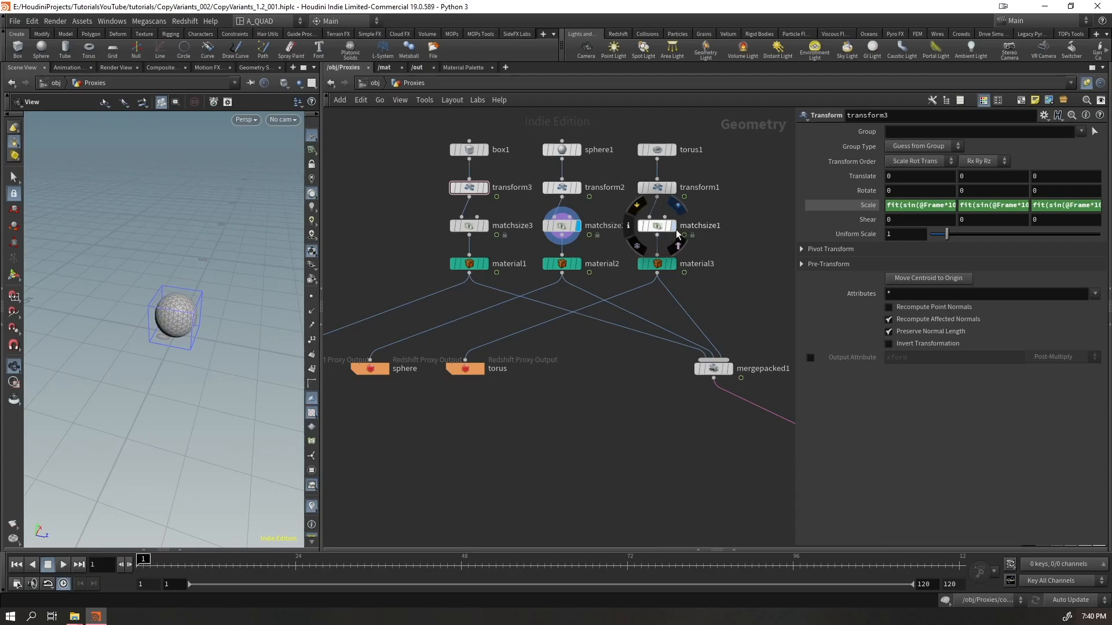
- Display matchsize1, play the torus's animation, and rewind to the first frame
click(673, 225)
click(656, 225)
key(Up)
drag(211, 344, 177, 326)
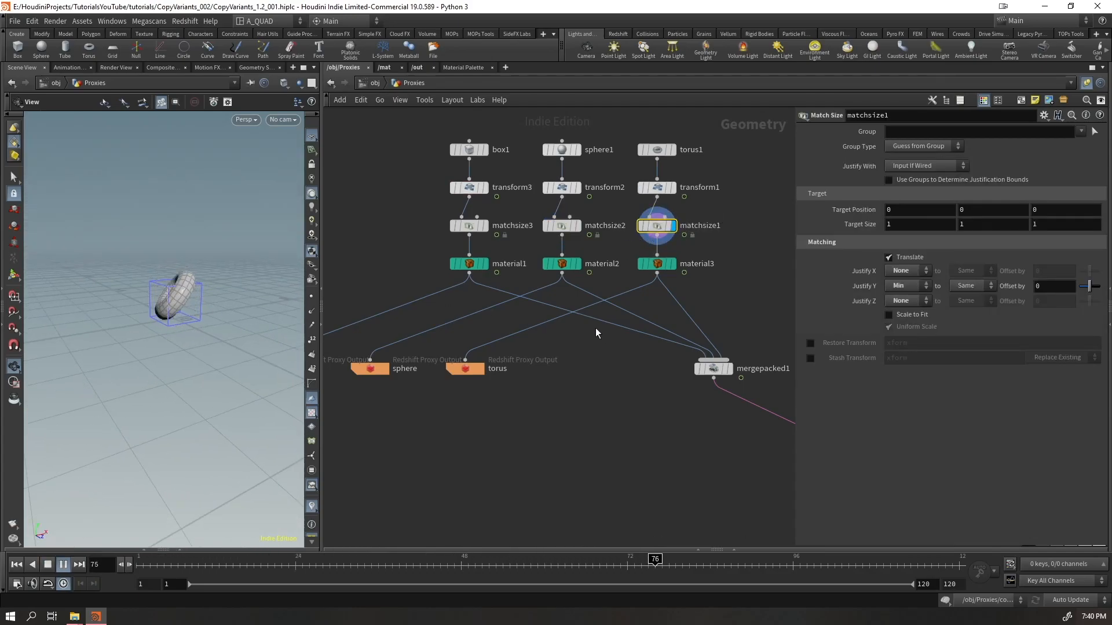
key(ctrl+Up)
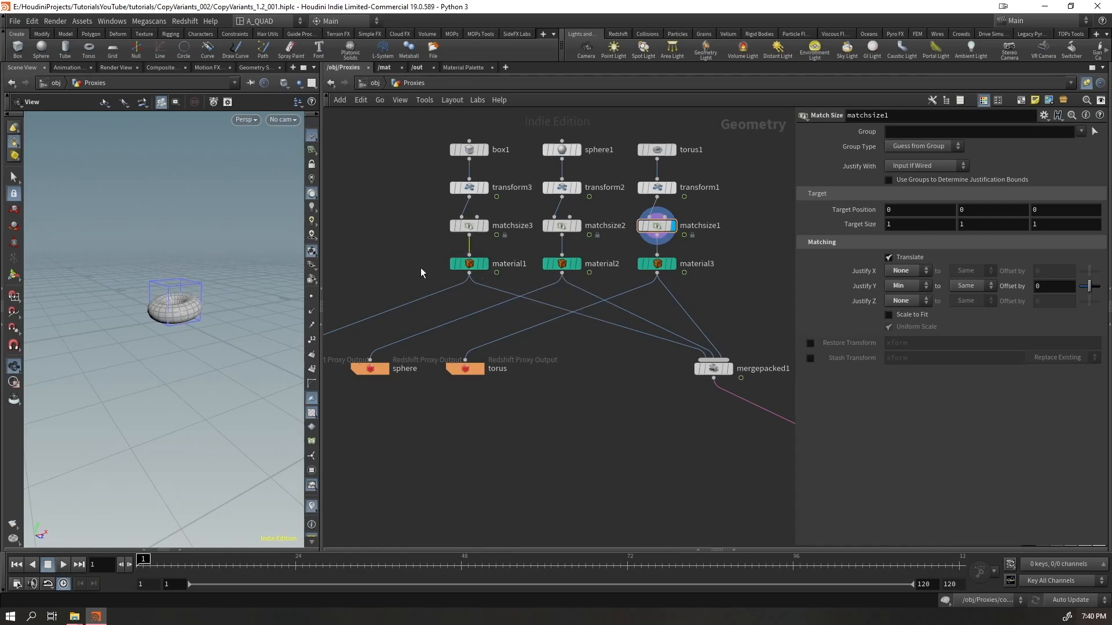
- Inspect the material2 and material3 nodes, and the box Redshift Proxy Output node's settings
click(561, 264)
click(656, 264)
middle_drag(436, 422, 648, 390)
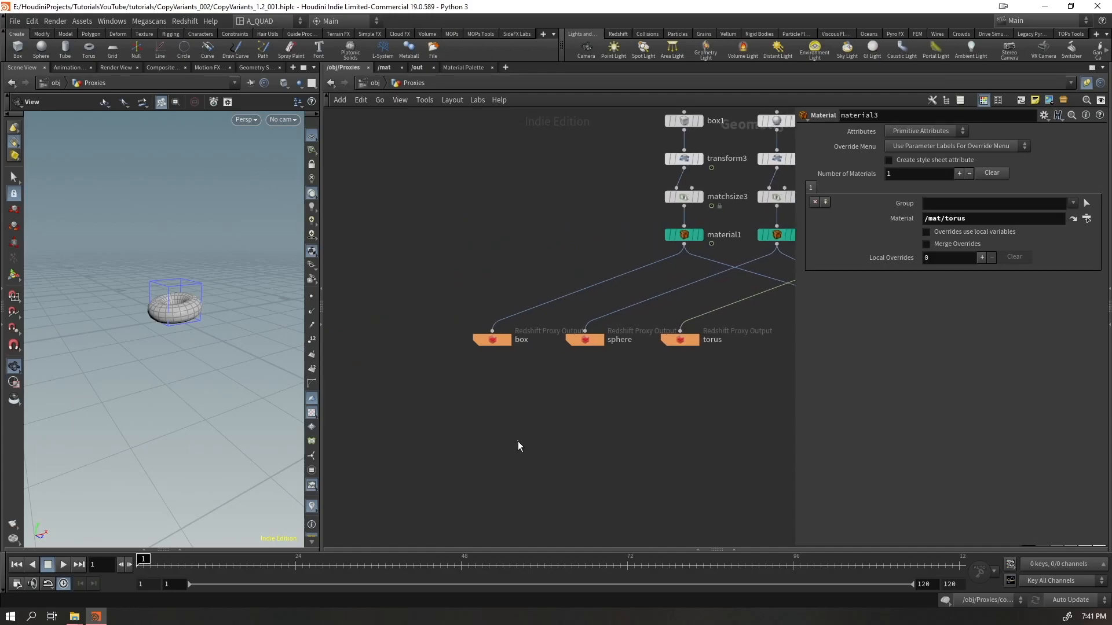
click(492, 338)
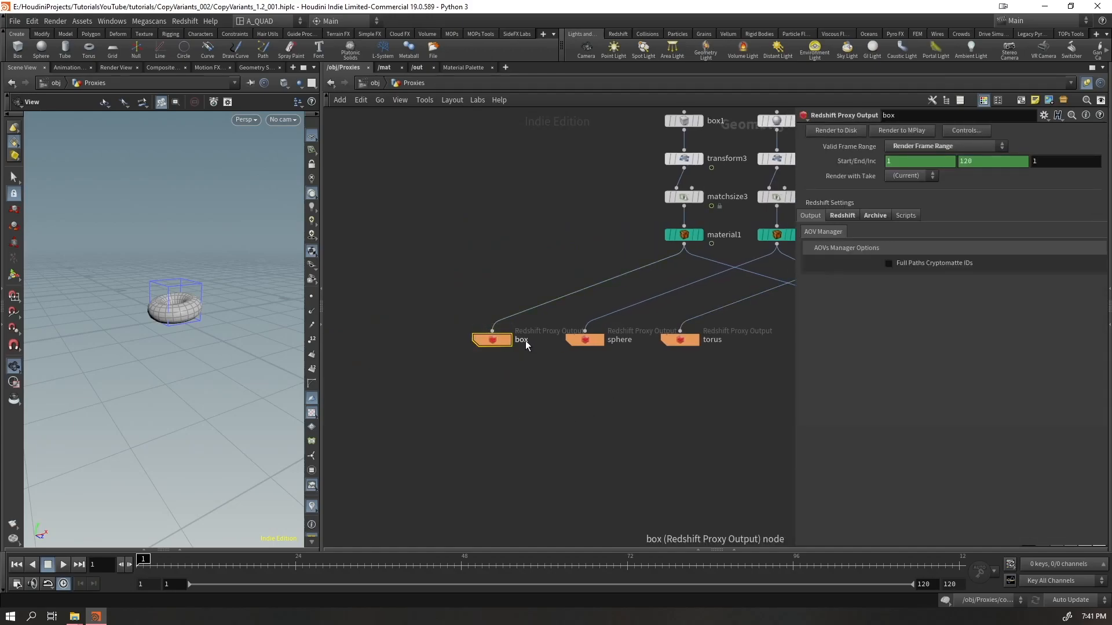
- Add a Redshift Proxy Output node wired to material1 and place it above the box output node
click(684, 245)
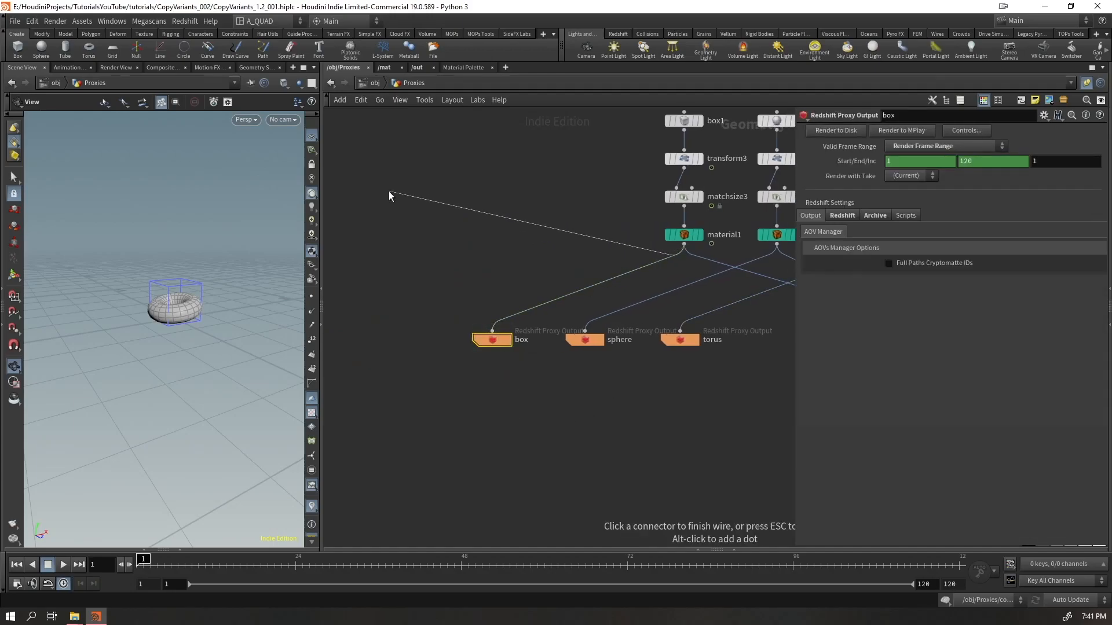
key(Tab)
text(redshift proxy o)
key(Return)
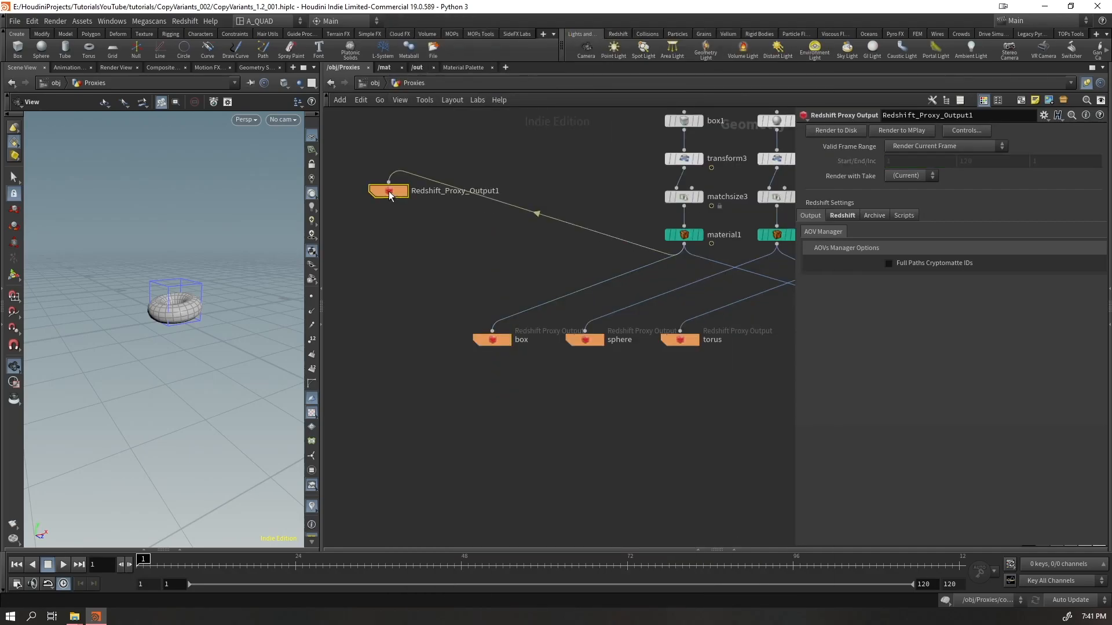
drag(388, 193, 492, 266)
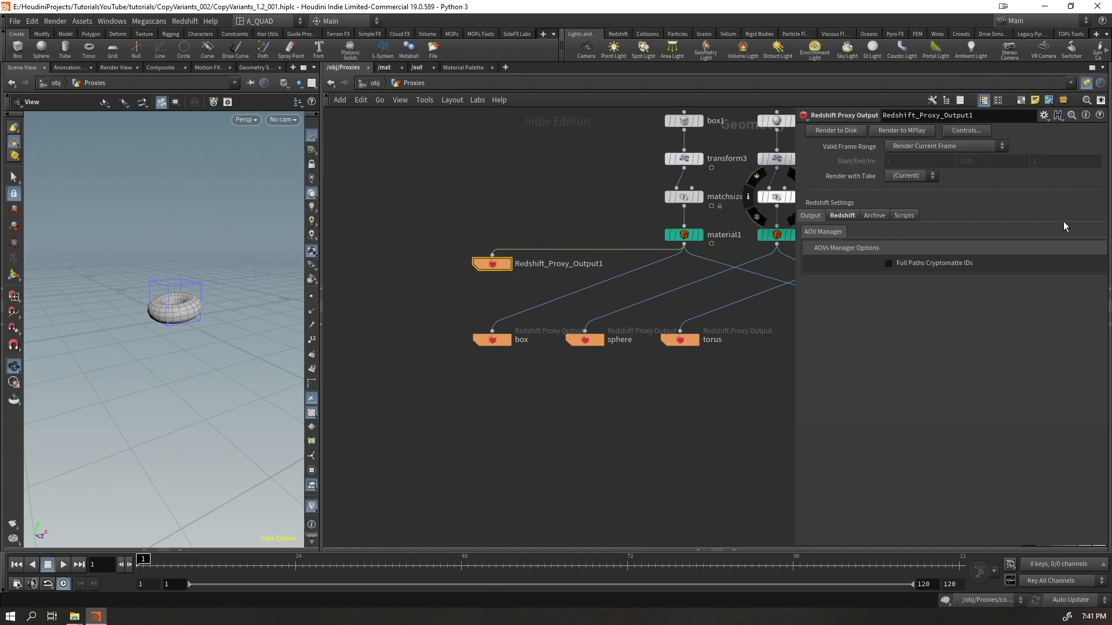
- View Redshift_ROP1's settings in the out network for comparison and return to the Proxies network
click(418, 68)
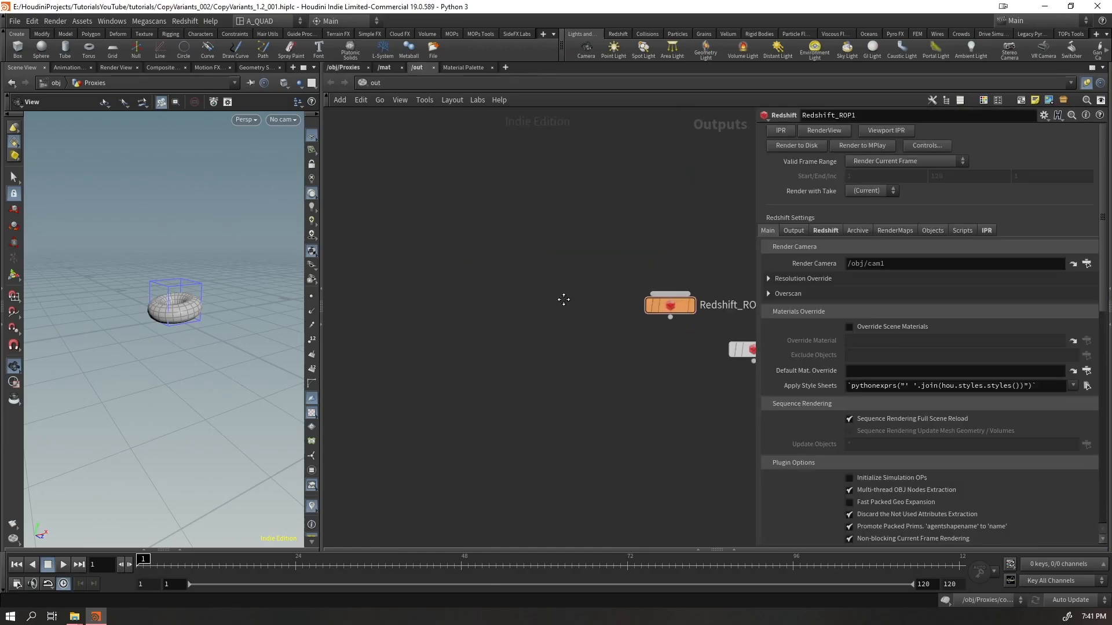
click(591, 301)
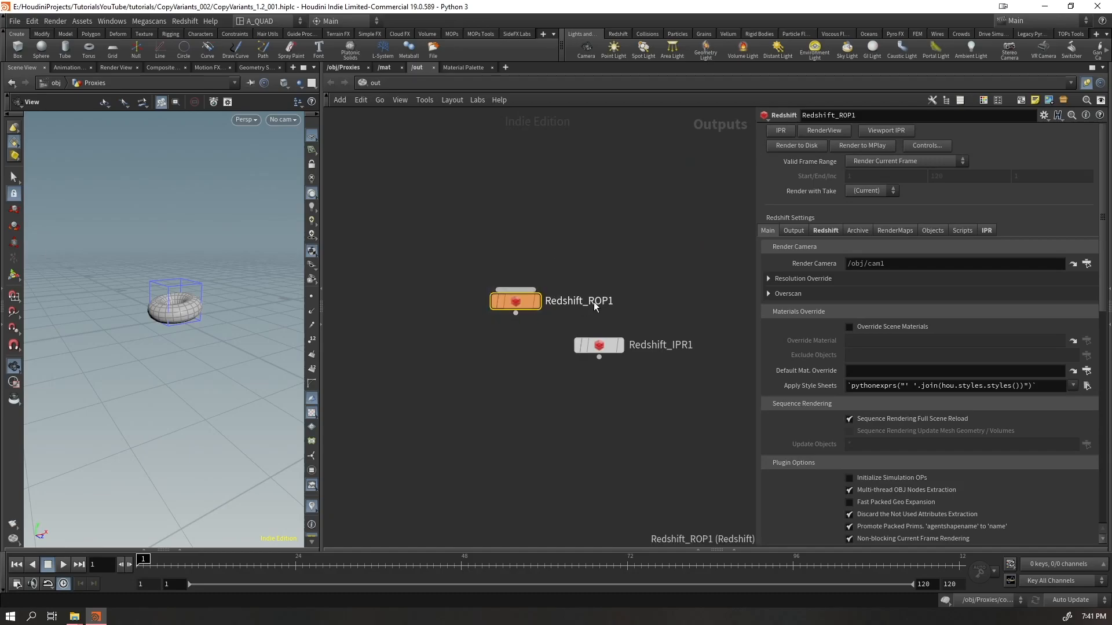
click(343, 68)
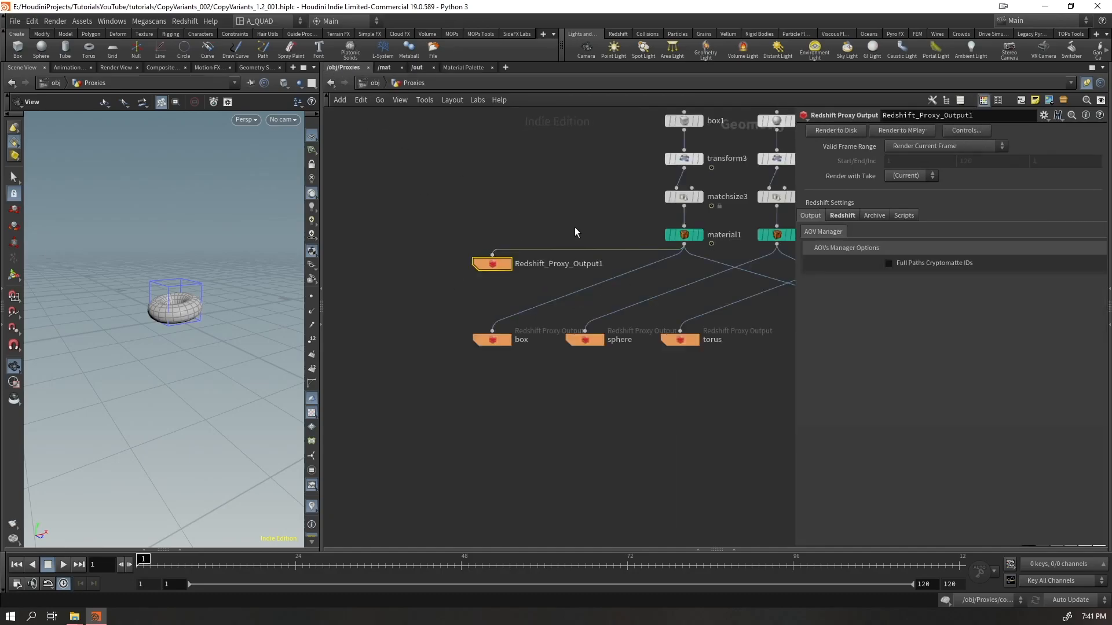
click(1044, 114)
click(1017, 129)
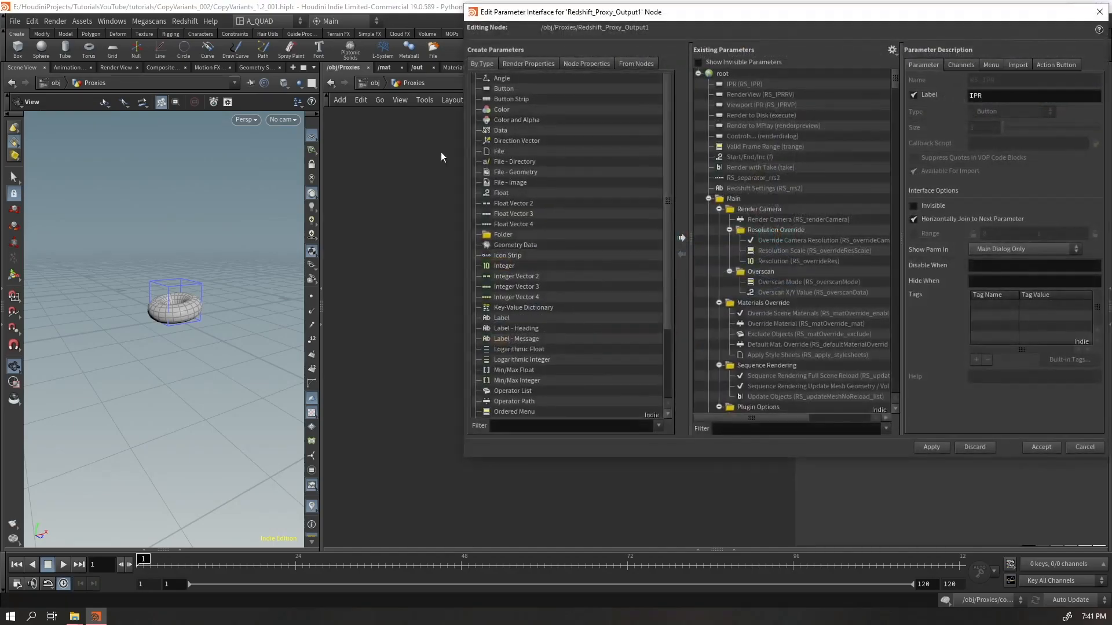
drag(691, 6, 408, 42)
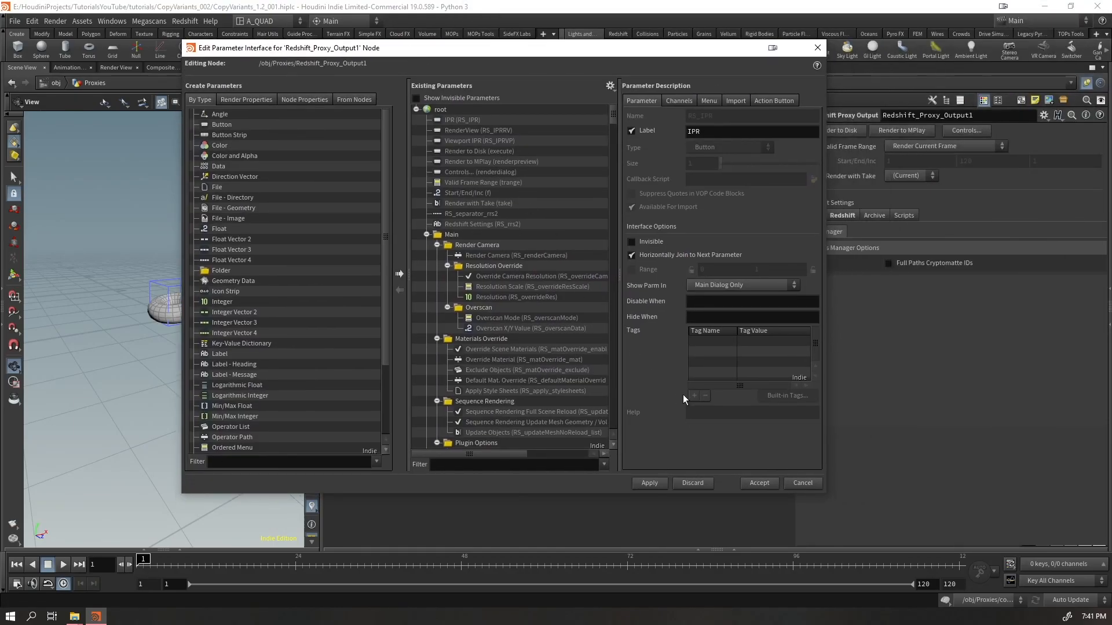
click(759, 483)
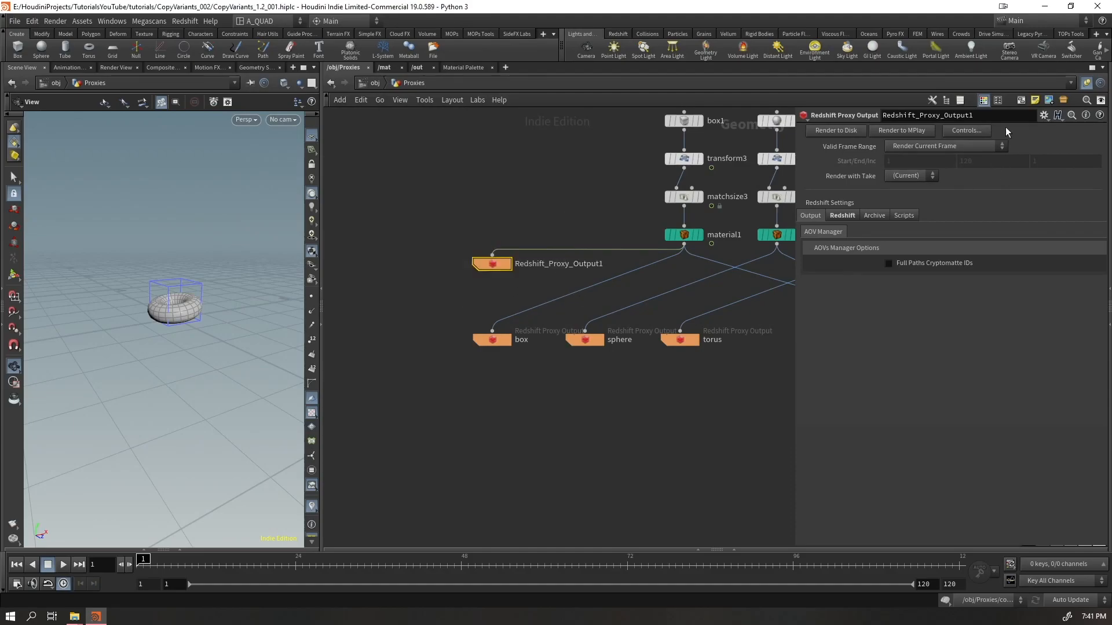
- Add a Float parameter above IPR in Redshift_Proxy_Output1's parameter interface, apply it and close the editor
click(1045, 115)
click(1020, 127)
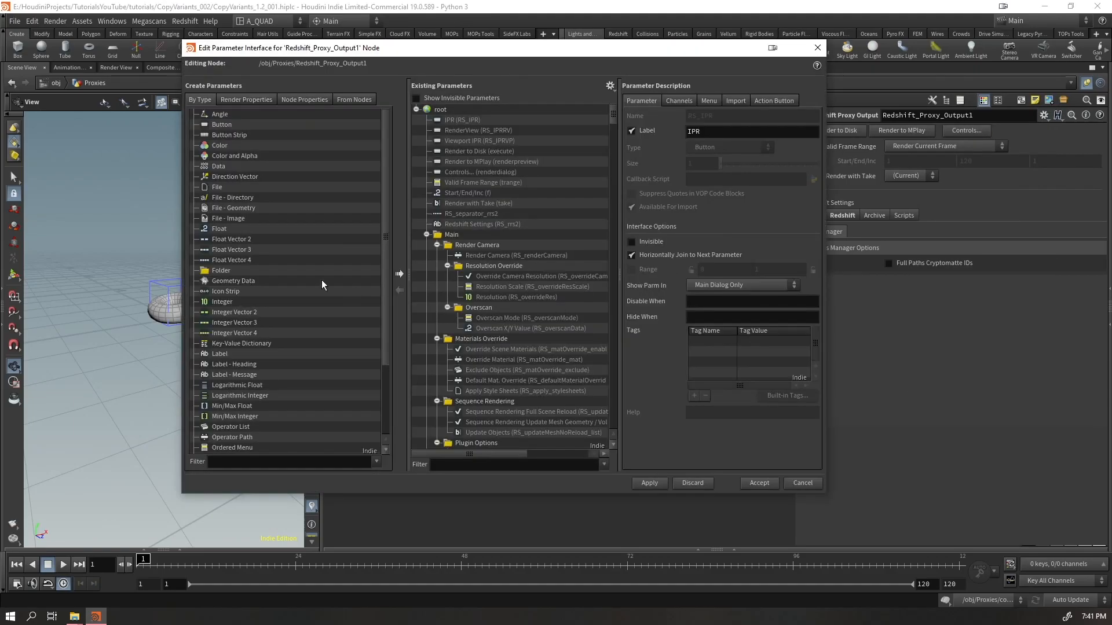
drag(207, 230, 467, 119)
click(649, 483)
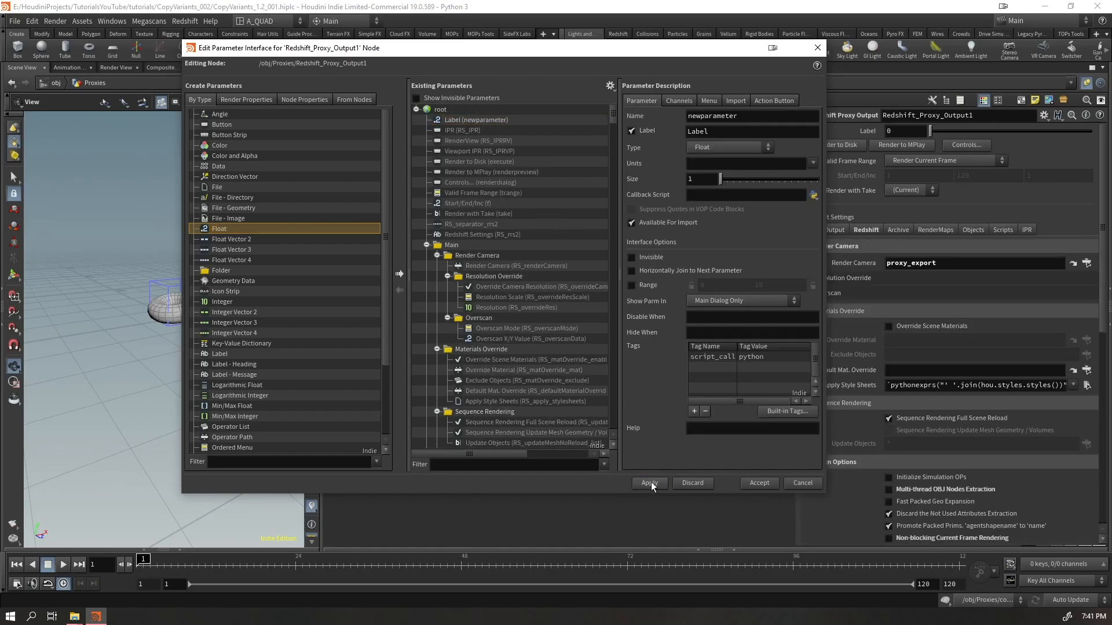
click(817, 48)
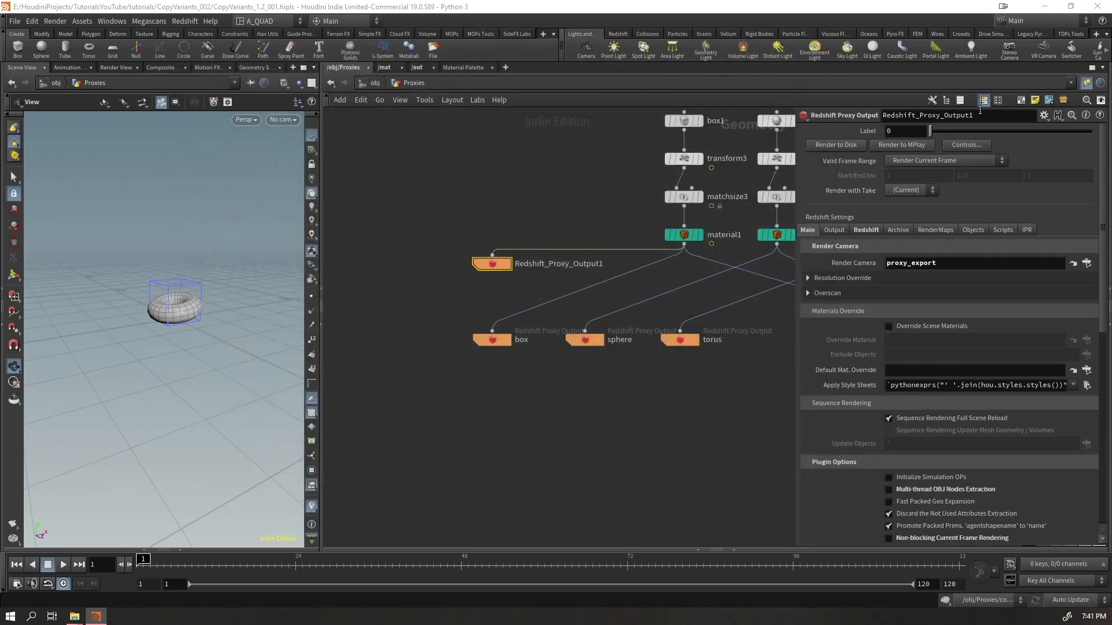
- Review the Redshift, RenderMaps, Scripts, IPR and Main settings of Redshift_Proxy_Output1
click(867, 231)
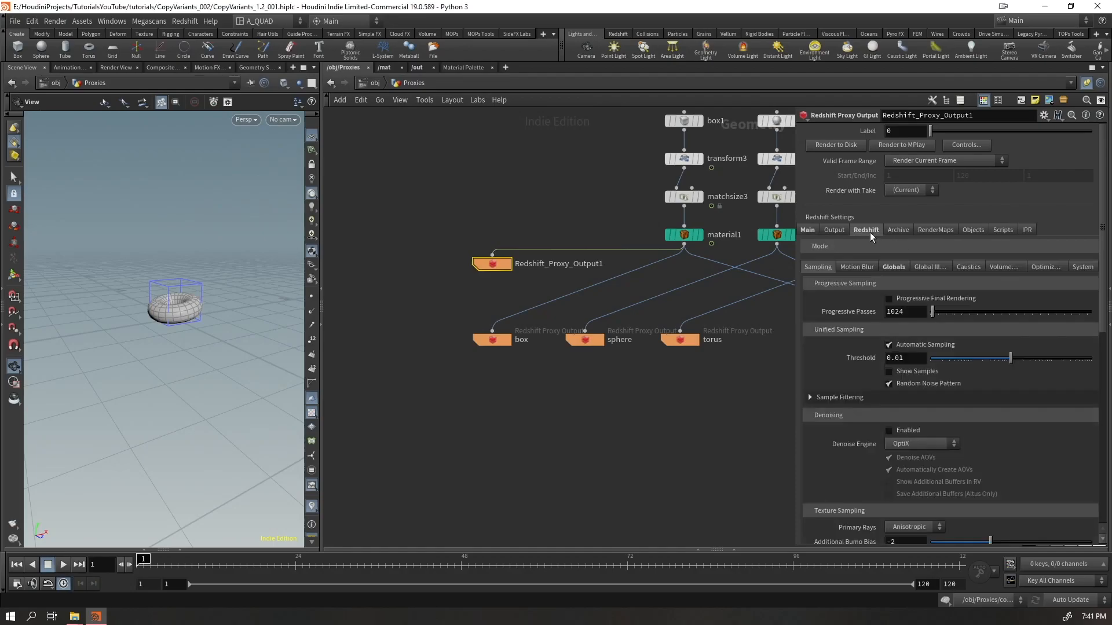
click(923, 229)
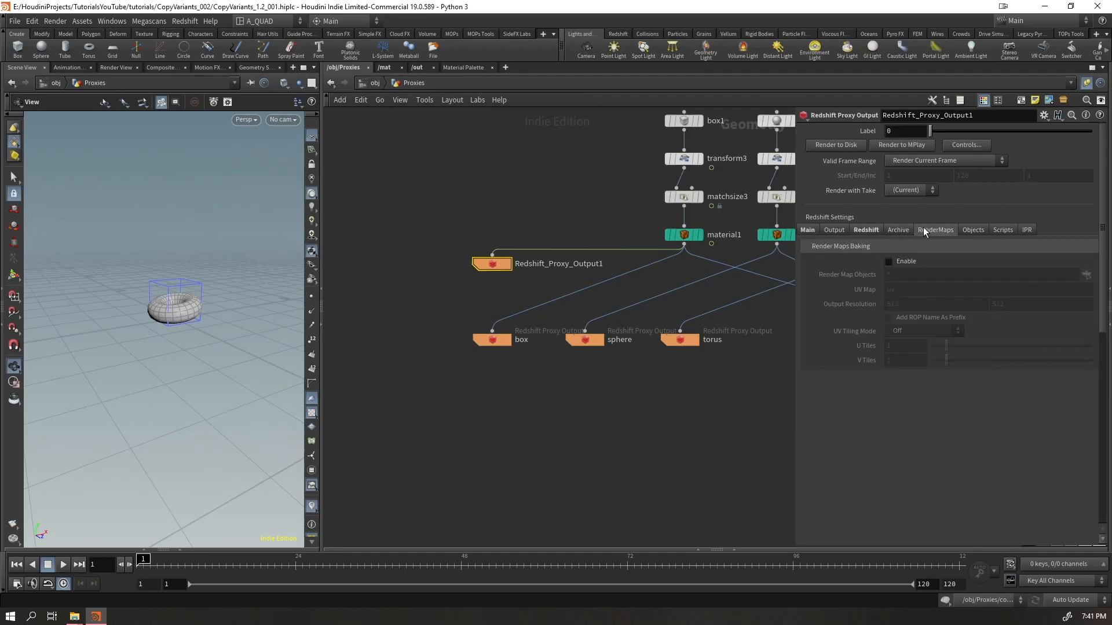
click(996, 235)
click(1024, 231)
click(868, 230)
click(810, 231)
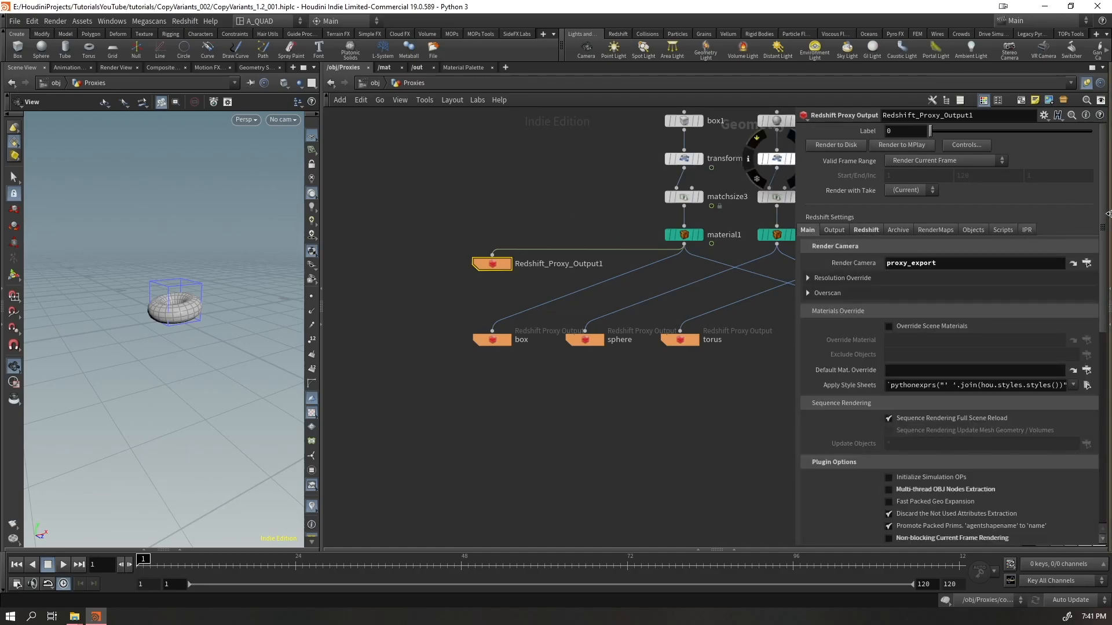
- Delete the Redshift_Proxy_Output1 node with the modified parameter interface
click(1107, 204)
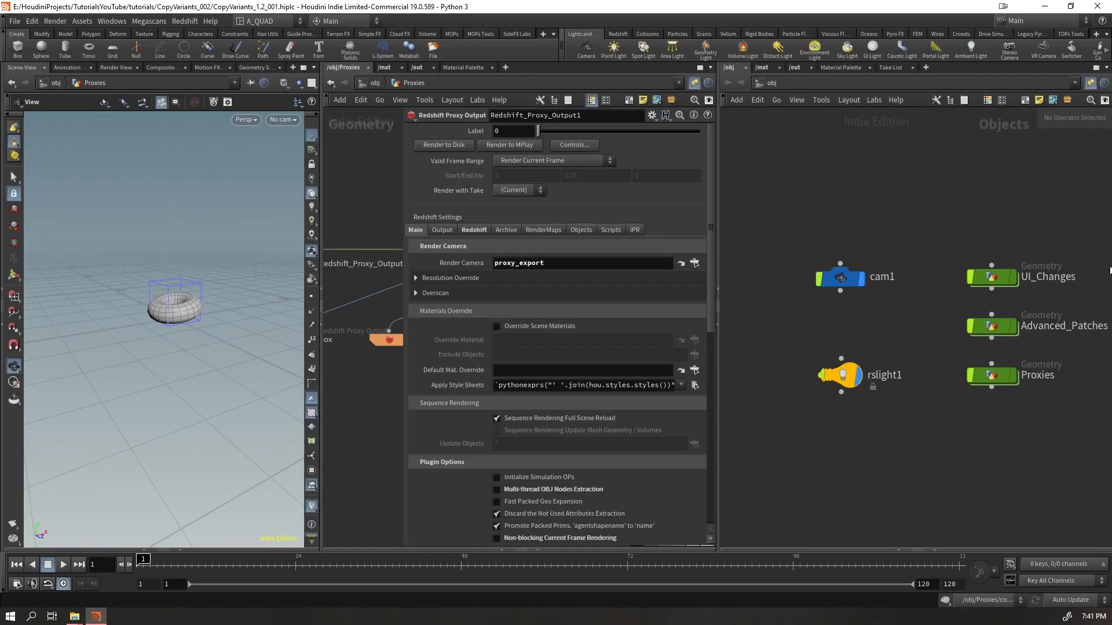
click(718, 323)
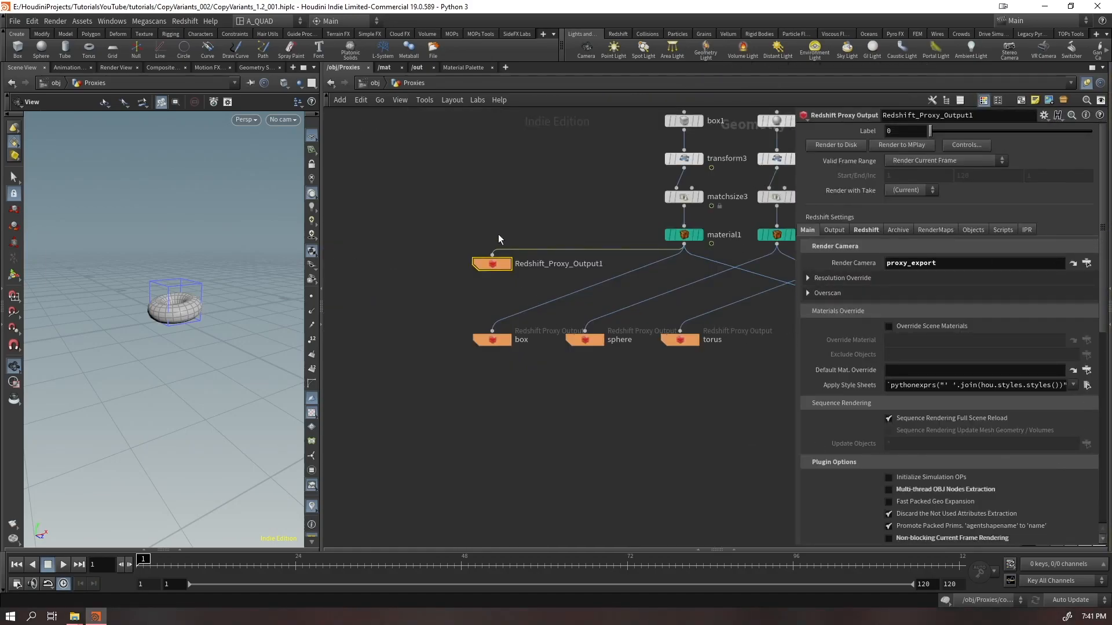
drag(497, 200, 472, 280)
key(Delete)
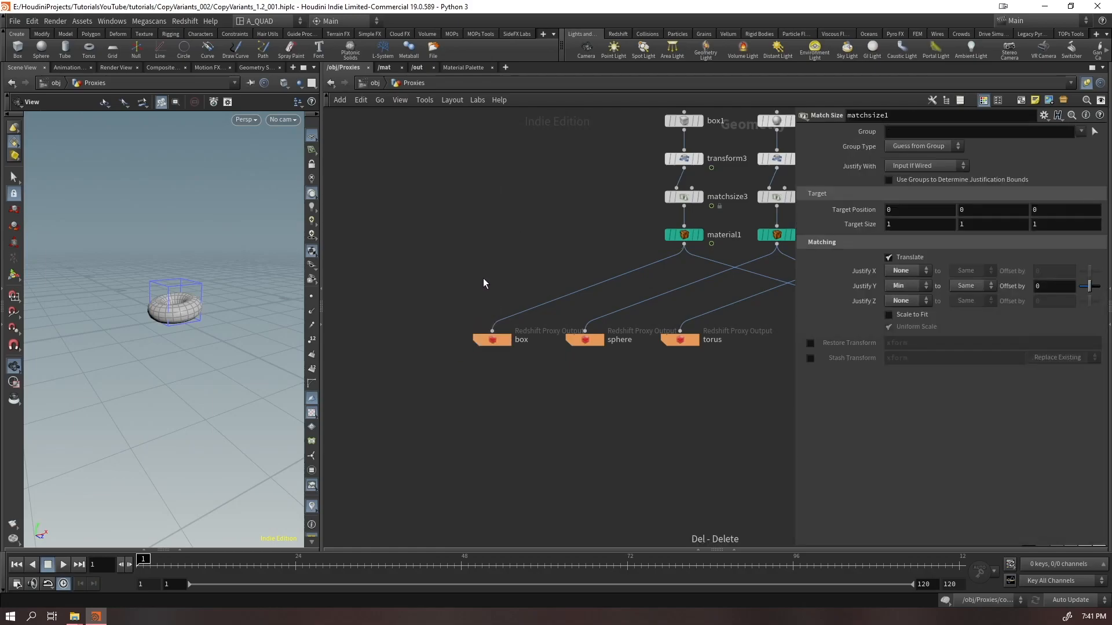
- Create a fresh Redshift Proxy Output node connected to the output of material1
click(683, 245)
key(Tab)
text(proxy)
key(Return)
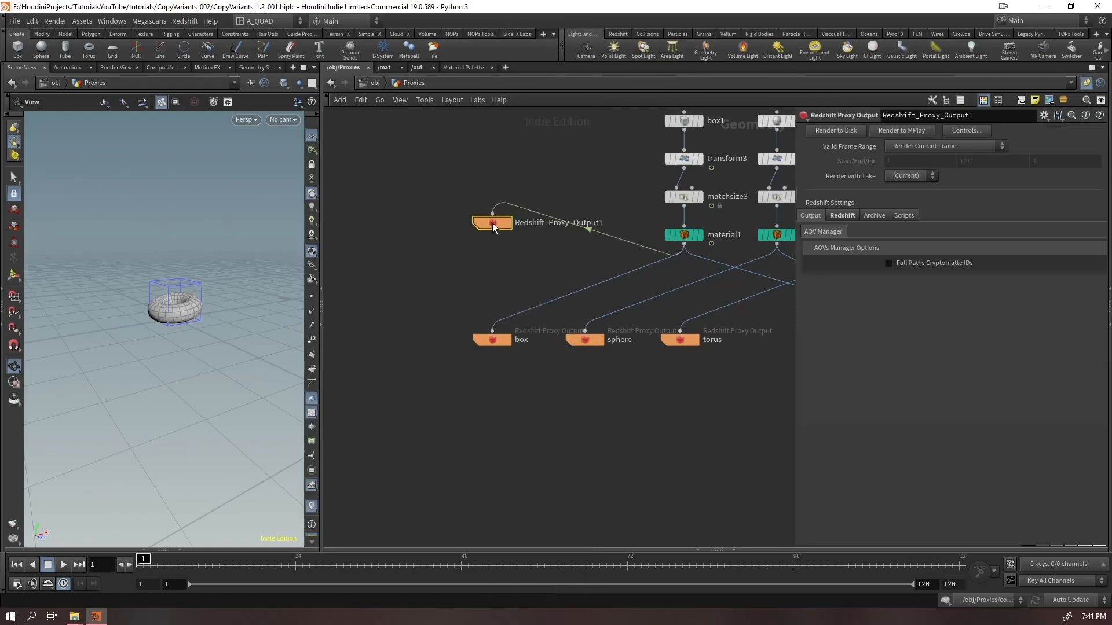
- Check the new proxy output's motion blur settings and set its Valid Frame Range to Render Frame Range
click(843, 216)
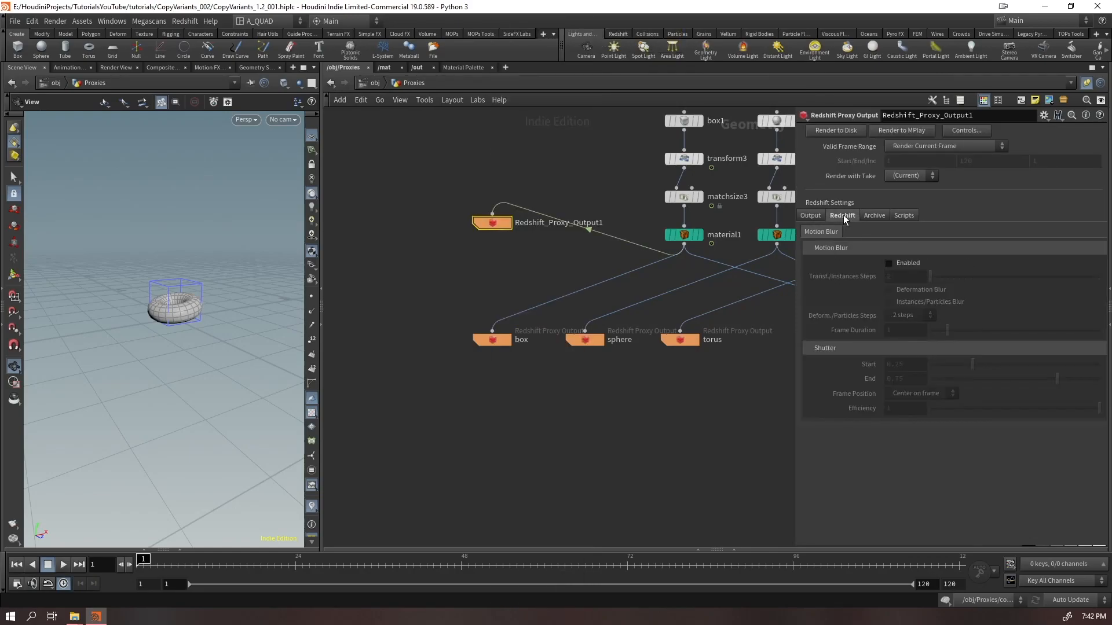
click(921, 151)
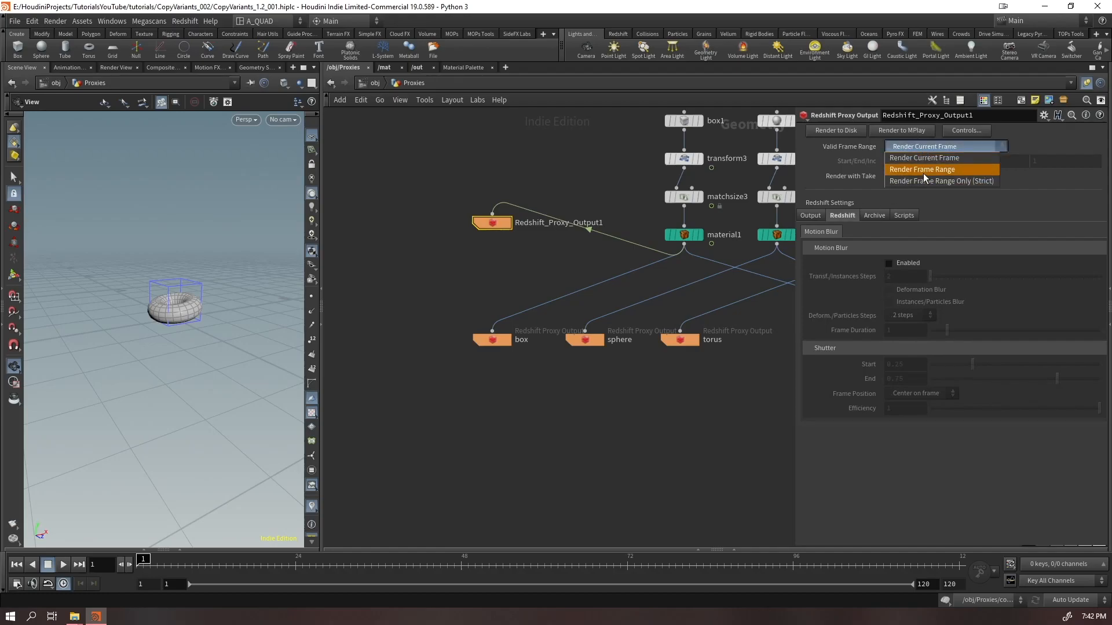
click(923, 172)
- Examine the archive filename of Redshift_Proxy_Output1 and of the box proxy output node
click(873, 216)
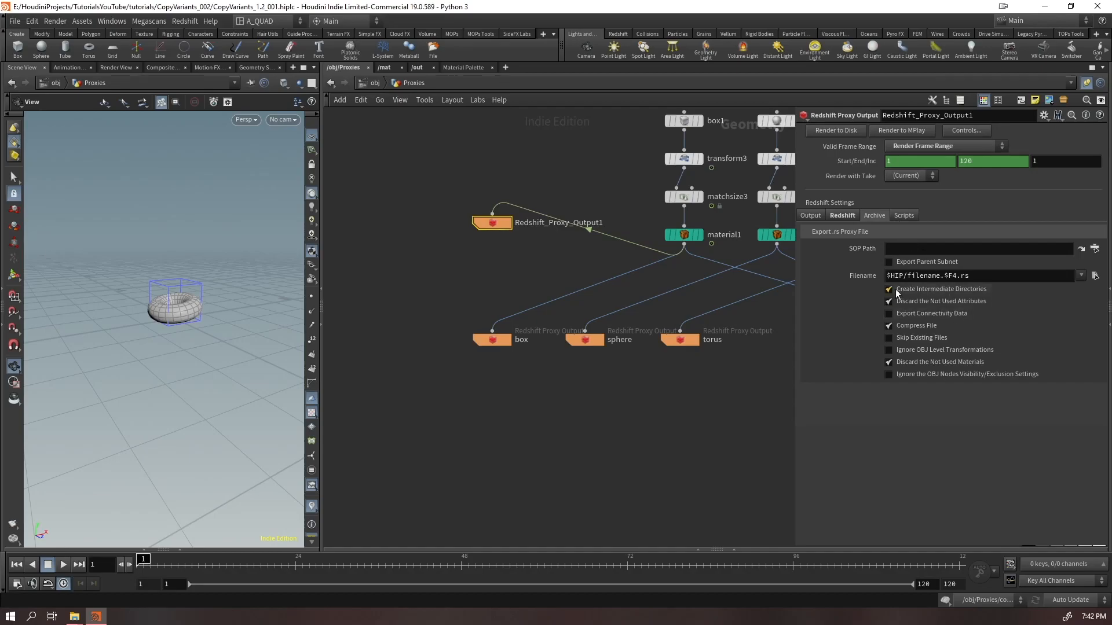
drag(993, 278, 758, 280)
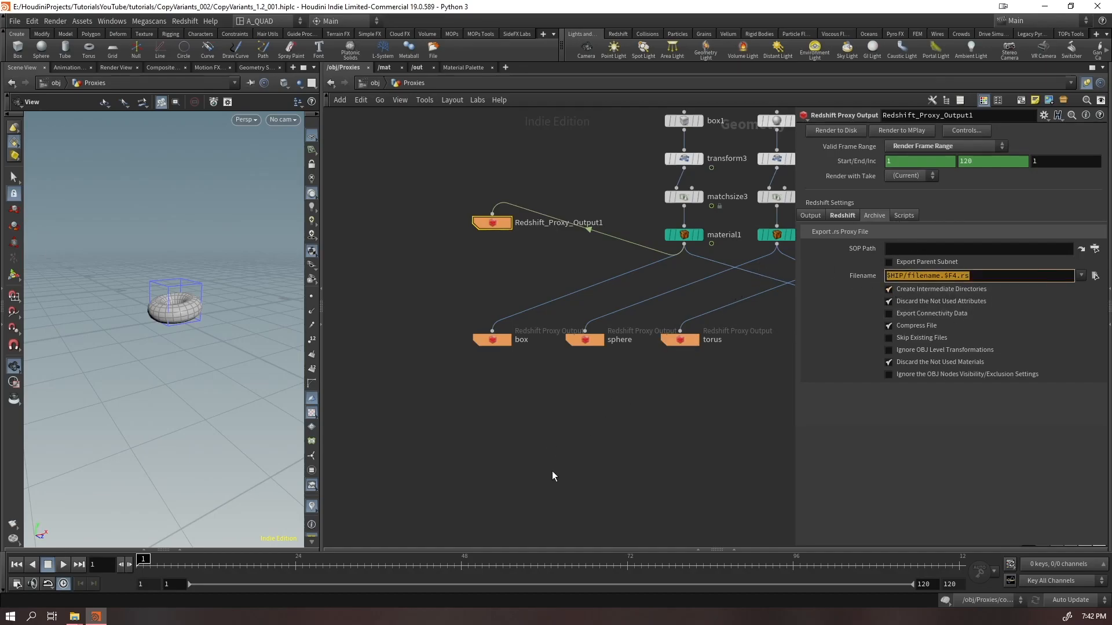
drag(512, 428, 476, 306)
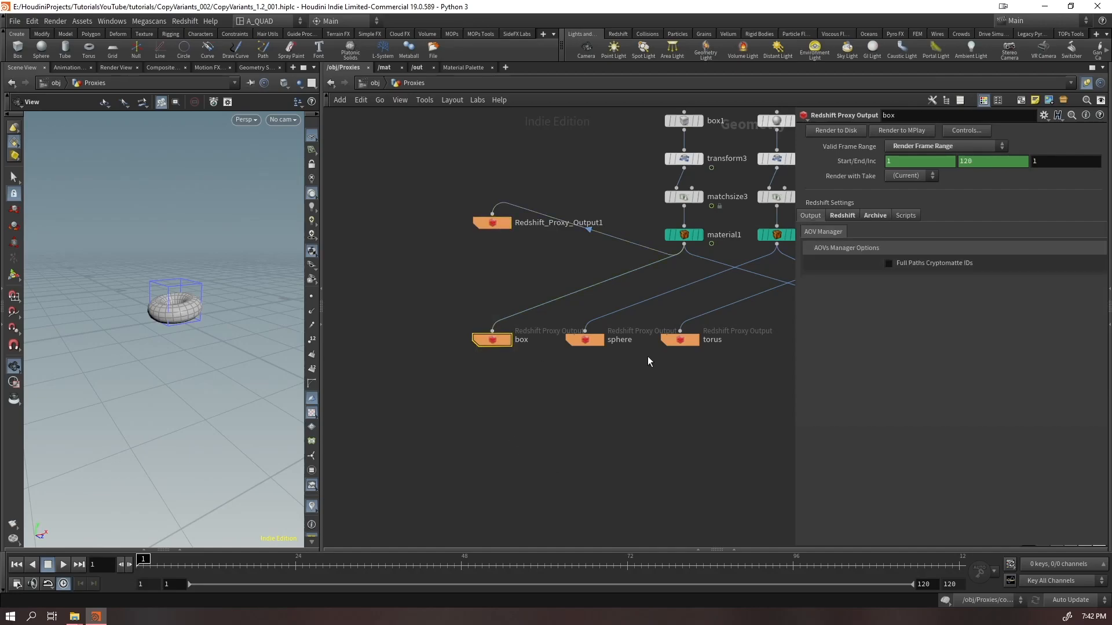
click(875, 216)
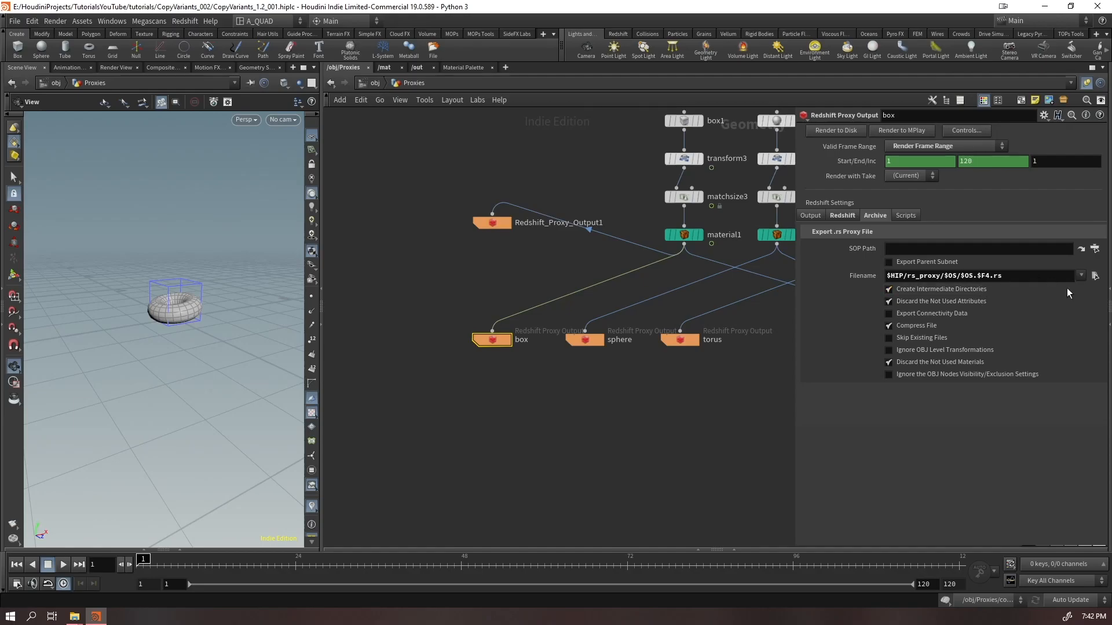
- Switch to File Explorer and open the tutorials folder inside HoudiniProjects > TutorialsYouTube
click(74, 616)
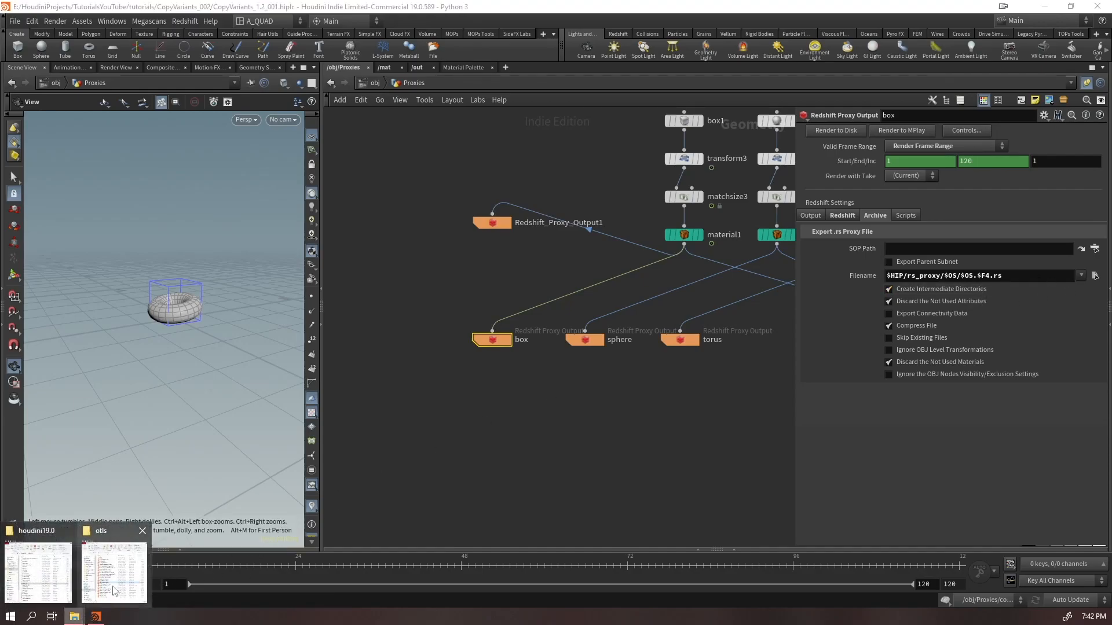
click(38, 573)
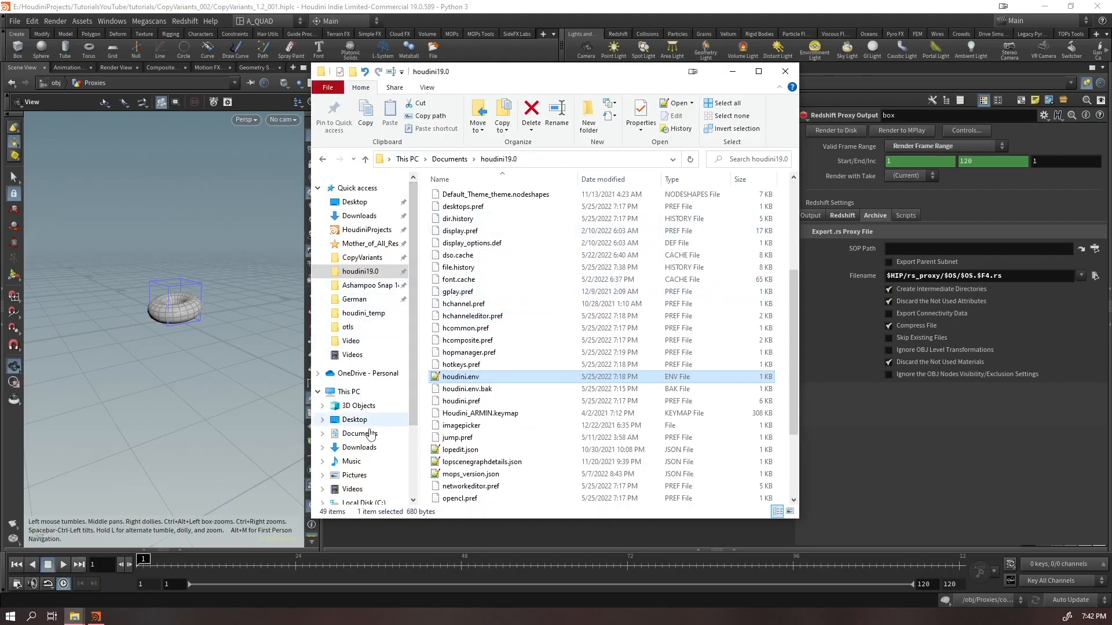
click(352, 235)
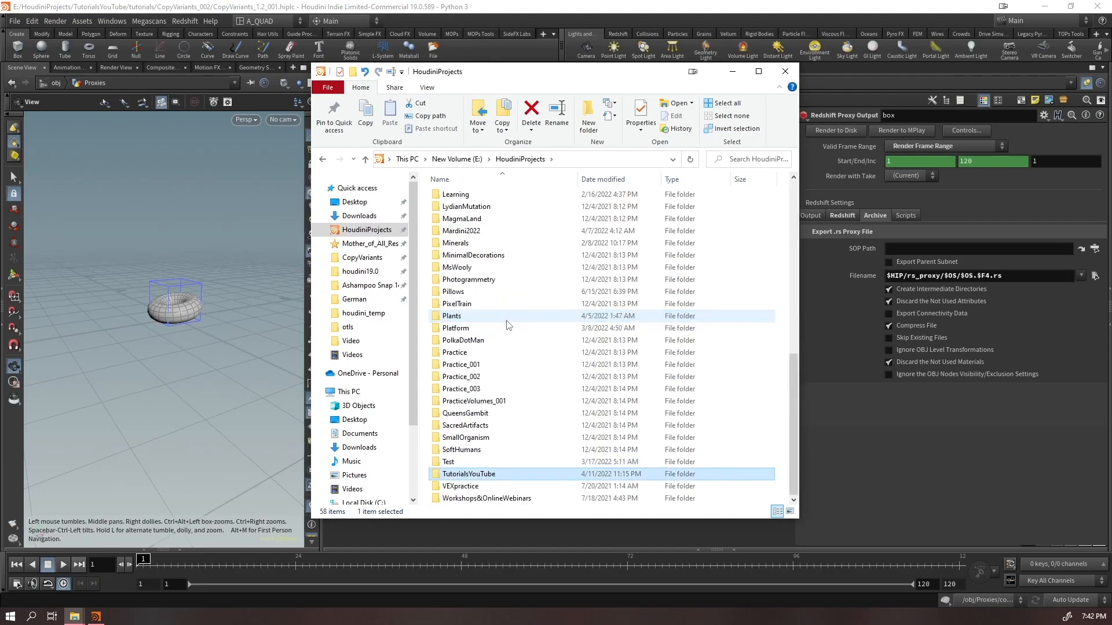
key(Return)
key(Down)
key(Up)
key(Right)
key(Right)
key(Right)
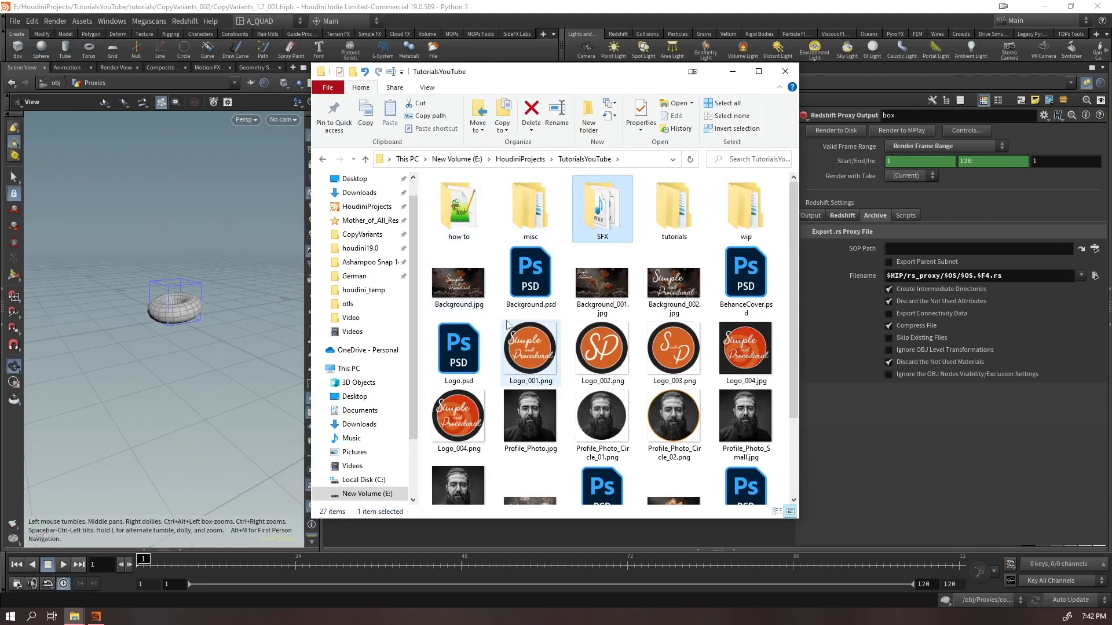
key(Return)
- Open the rs_proxy folder inside the CopyVariants_002 project folder to see the exported proxy folders
key(Down)
key(Down)
key(Down)
key(Down)
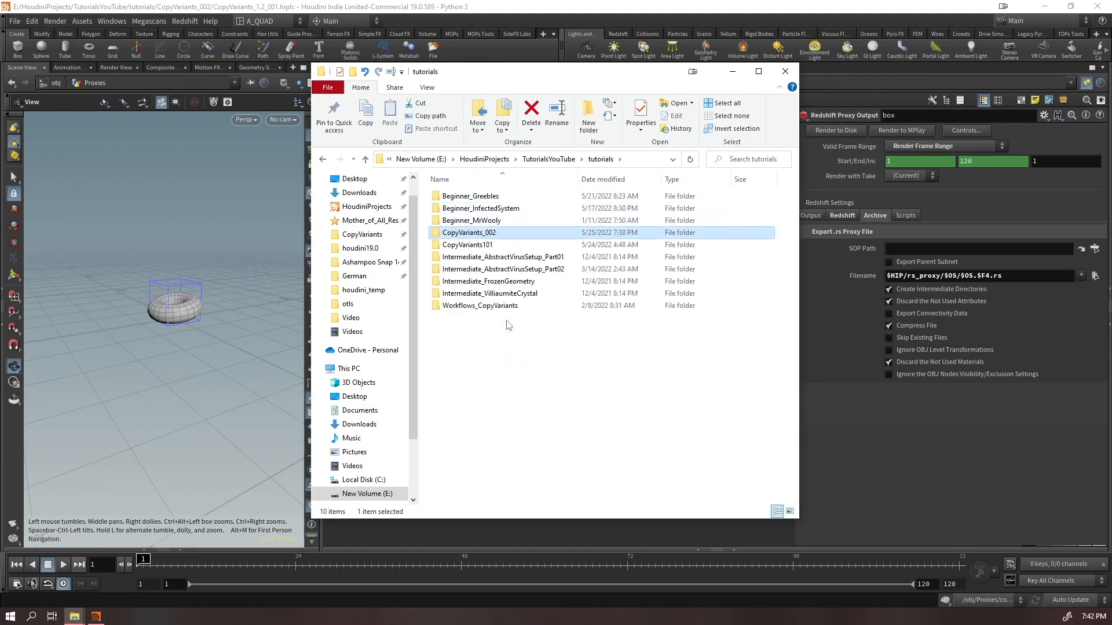
key(Up)
key(Return)
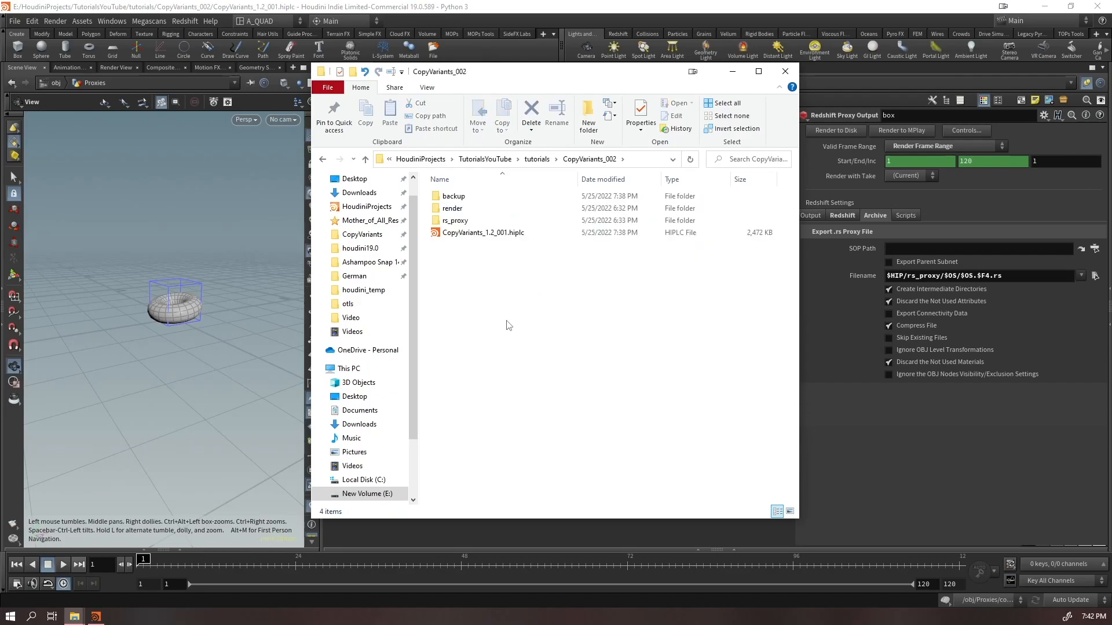
key(Down)
key(Down)
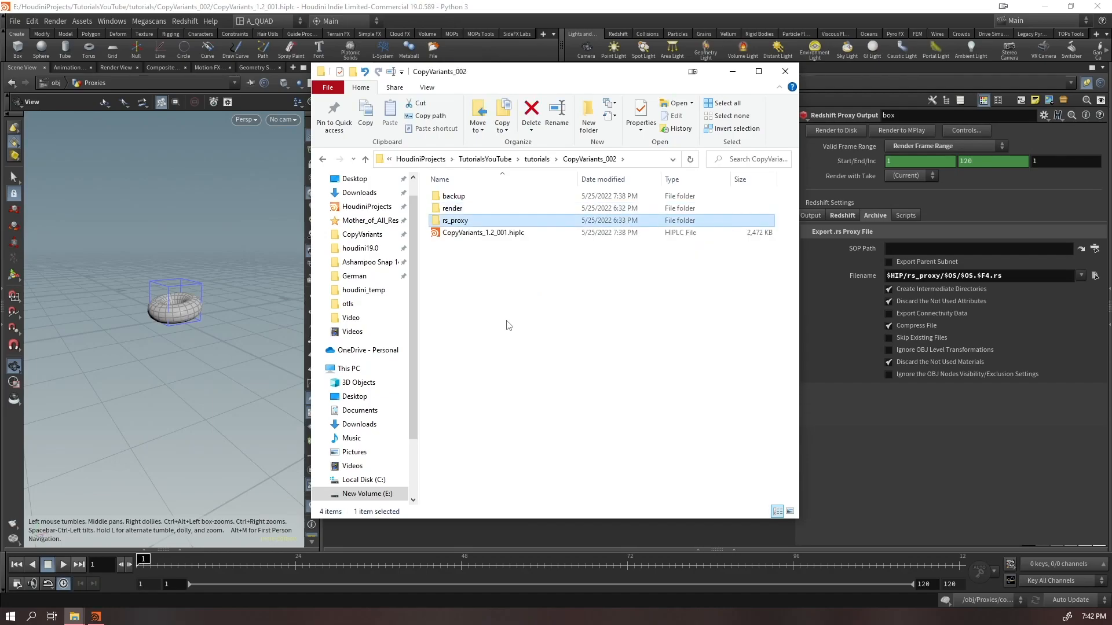
key(Return)
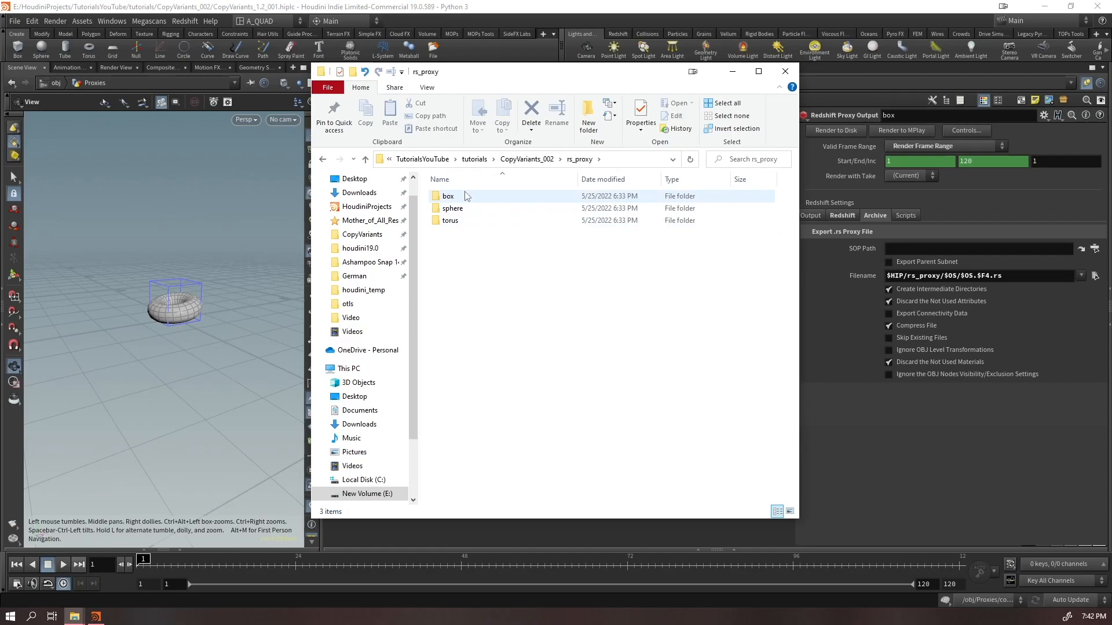
- Open the box folder inside rs_proxy to examine the exported .rs frame files, and return to Houdini's network
drag(503, 79, 190, 97)
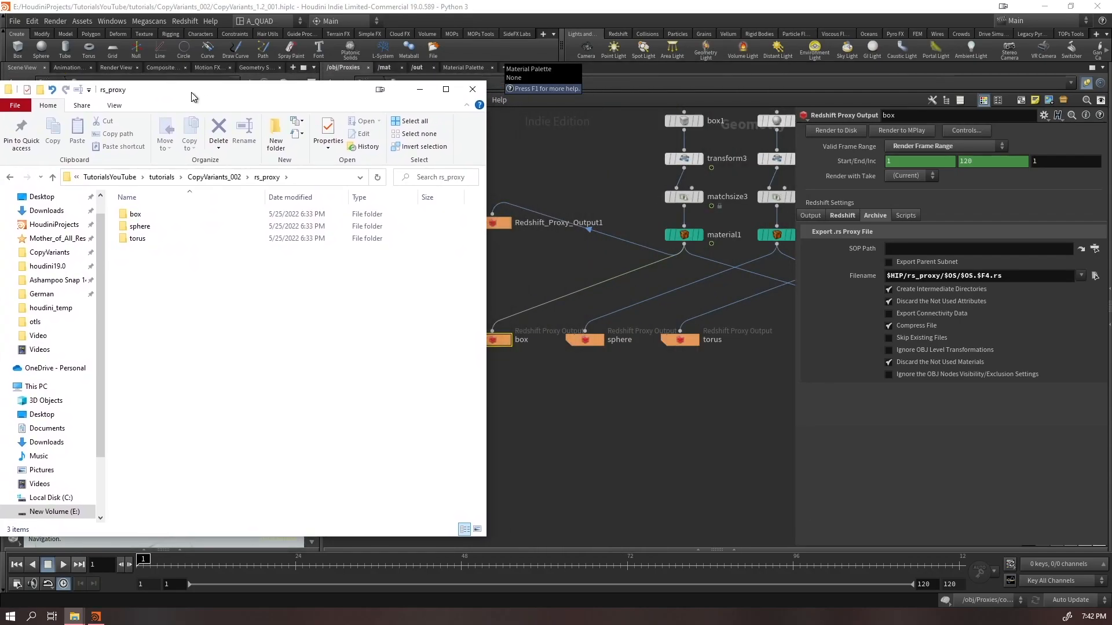
double_click(140, 214)
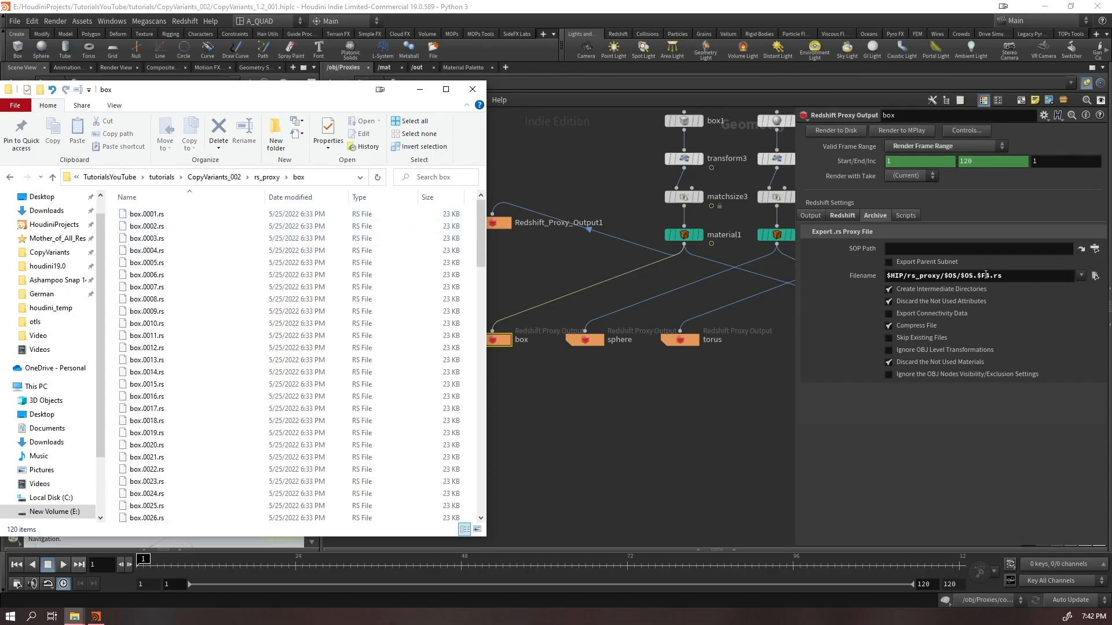
click(640, 417)
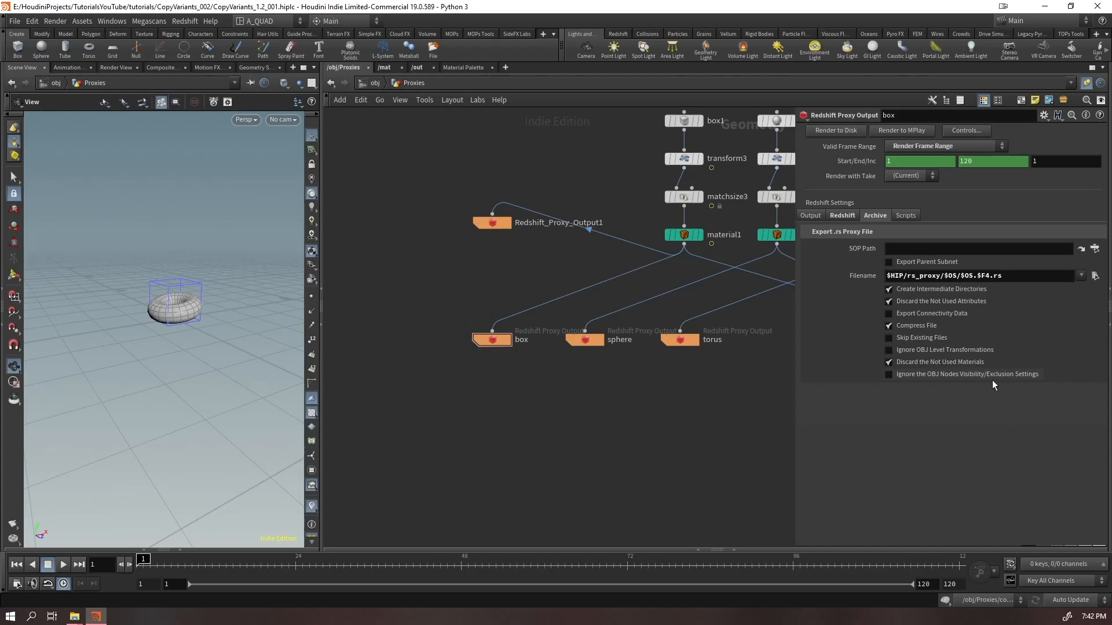
scroll(634, 435, up, 1)
middle_drag(634, 436, 544, 450)
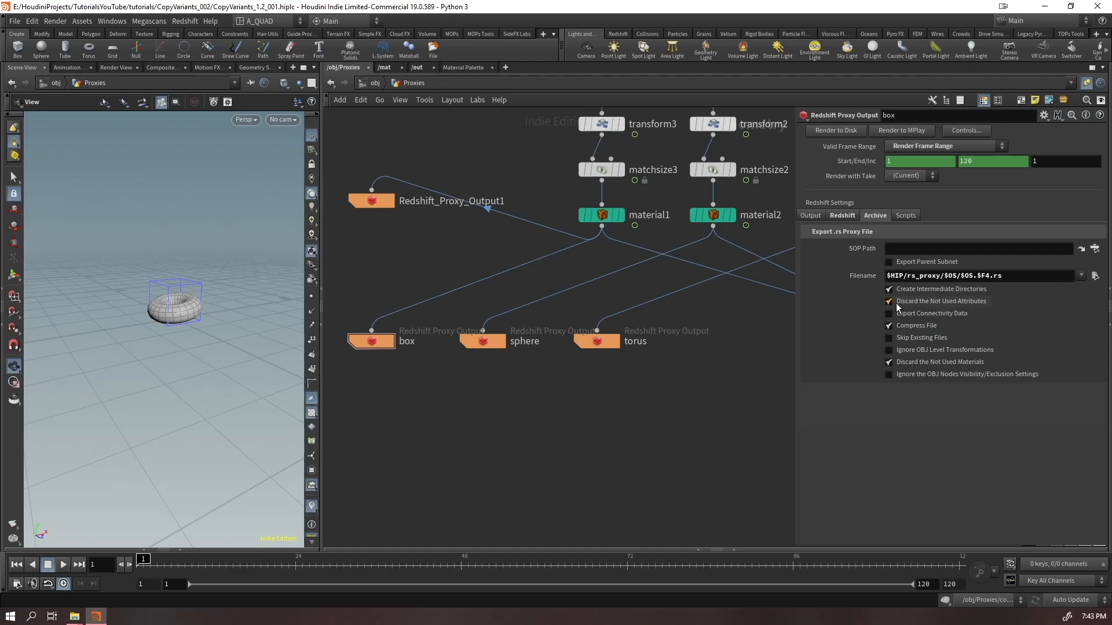
- Review the box, sphere and torus proxy output nodes and open the box output's render controls, closing them again
scroll(666, 464, down, 3)
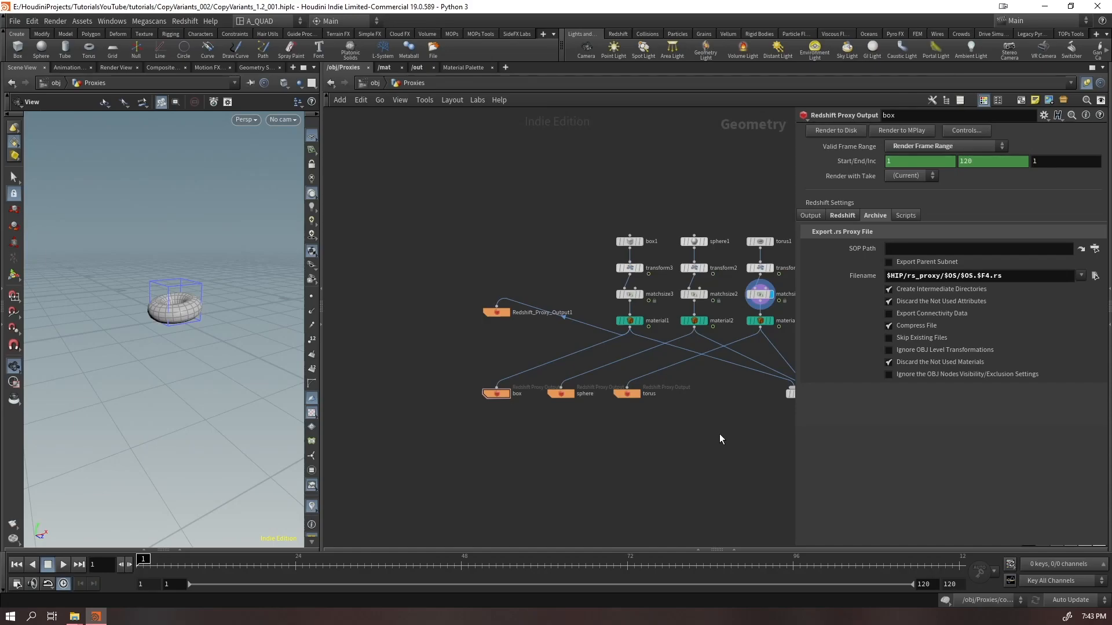
middle_drag(661, 437, 533, 408)
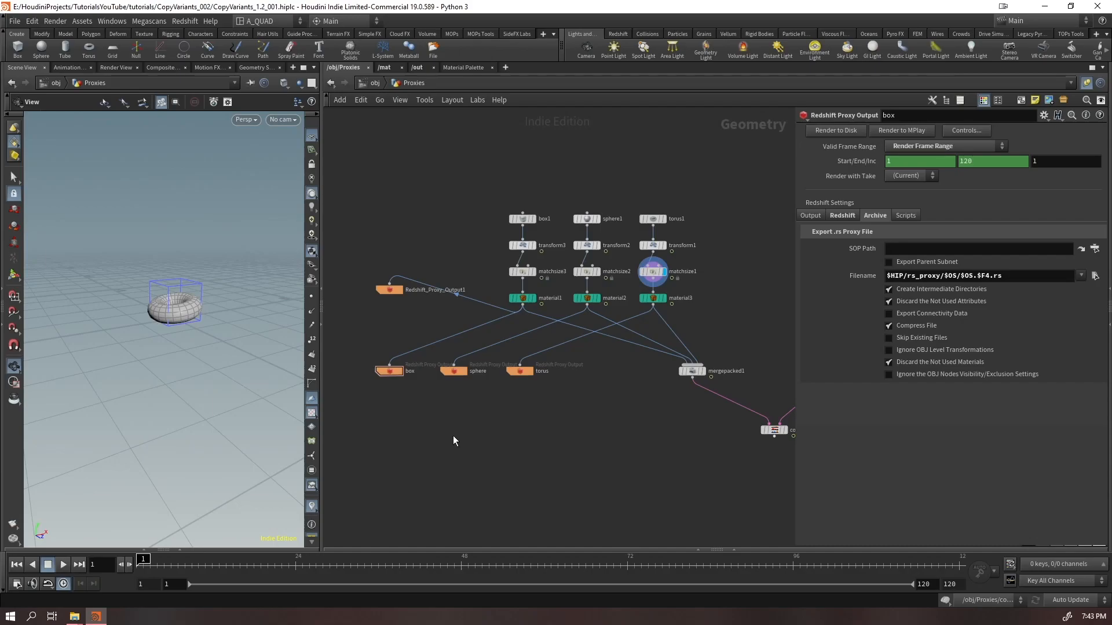
middle_drag(704, 466, 654, 453)
drag(507, 427, 326, 351)
scroll(506, 434, up, 2)
click(415, 342)
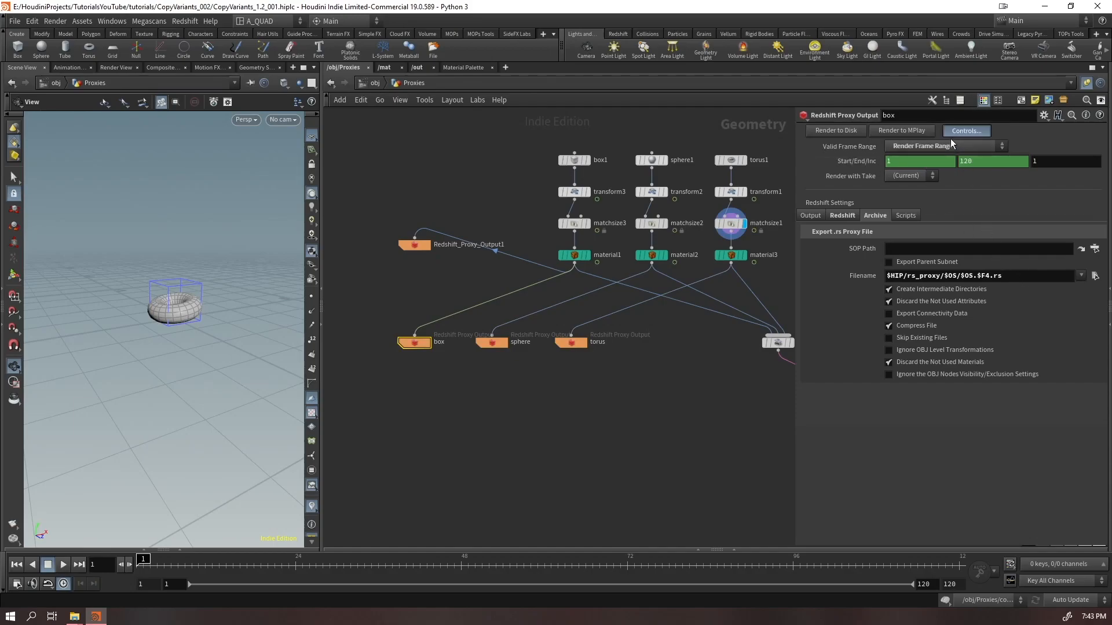
click(966, 130)
click(1045, 14)
- Set Redshift_Proxy_Output1 to Render Current Frame and remove the frame variable so its filename is $HIP/filename.rs
click(414, 245)
click(930, 146)
click(932, 159)
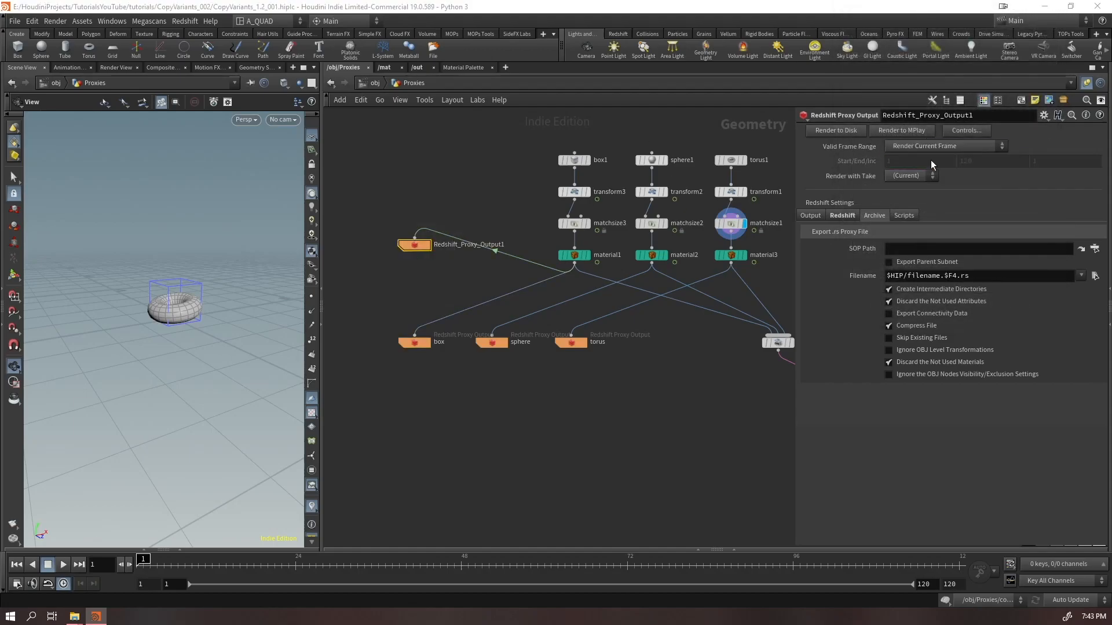
click(953, 276)
key(BackSpace)
key(BackSpace)
key(BackSpace)
key(Delete)
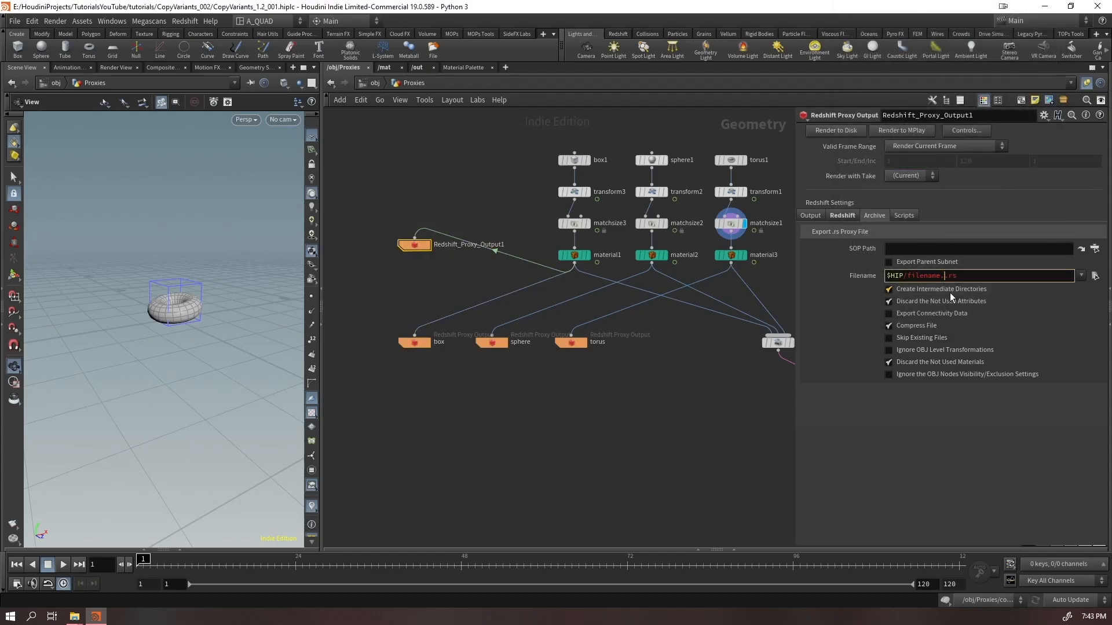
key(Return)
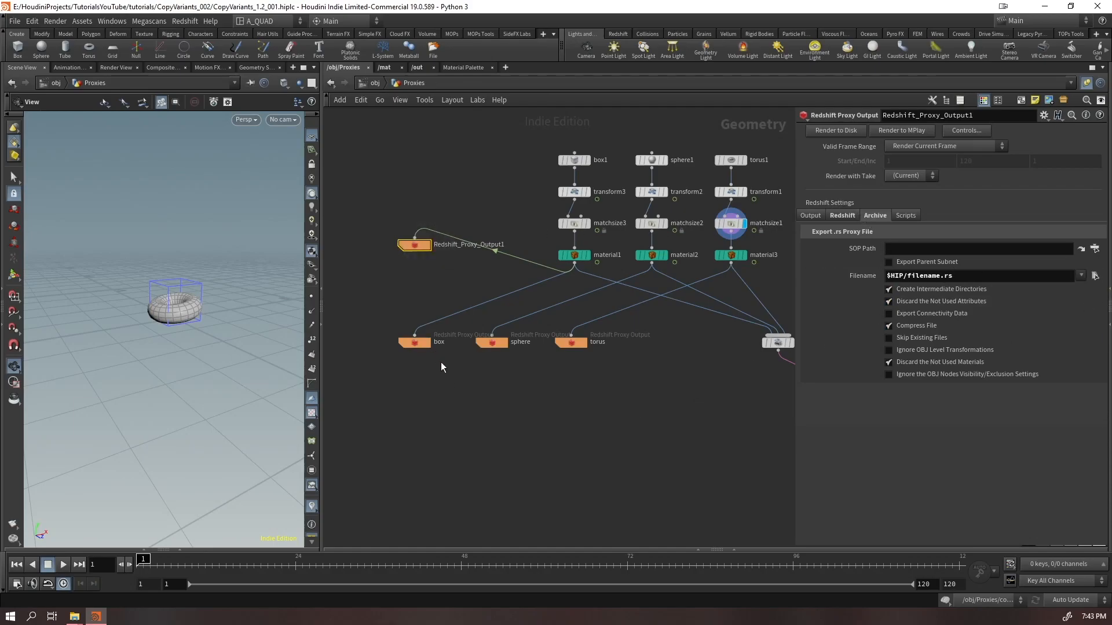
- Delete the Redshift_Proxy_Output1 node and save the scene
key(Delete)
middle_drag(578, 429, 476, 370)
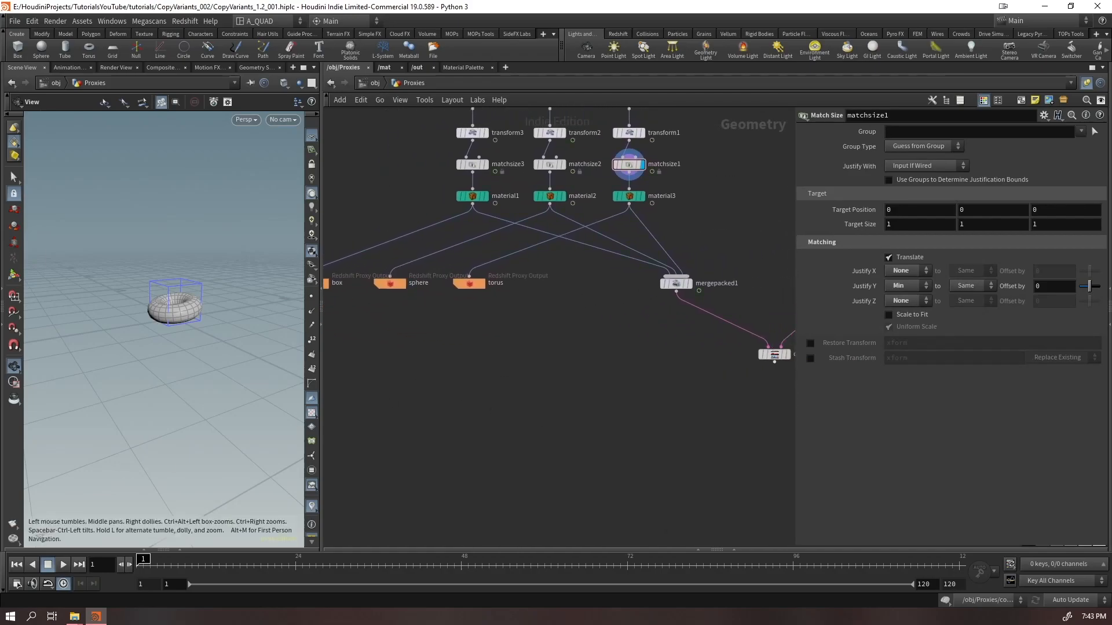
middle_drag(635, 457, 479, 447)
drag(693, 389, 575, 333)
key(ctrl+s)
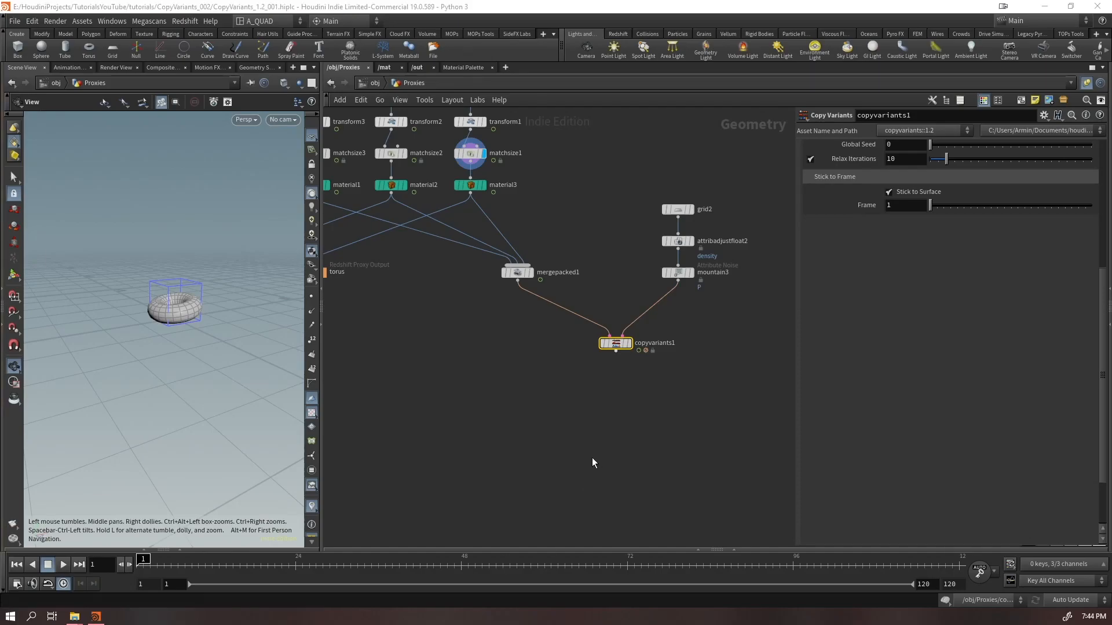
- Display the copyvariants1 node and inspect its scattered boxes, spheres and tori from above
middle_drag(590, 461, 559, 504)
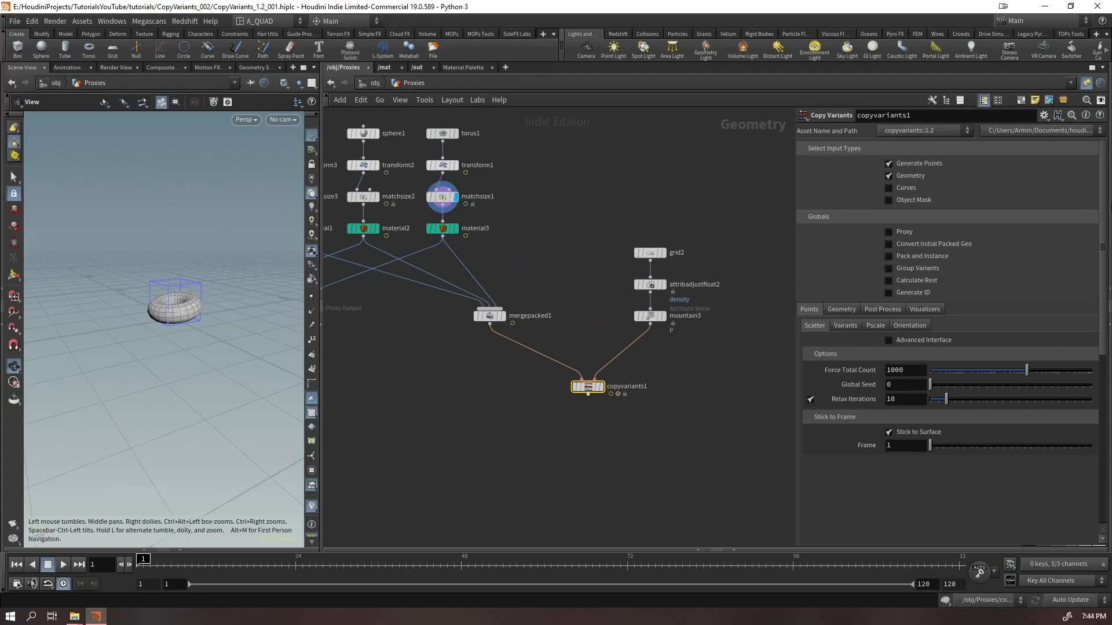
click(602, 386)
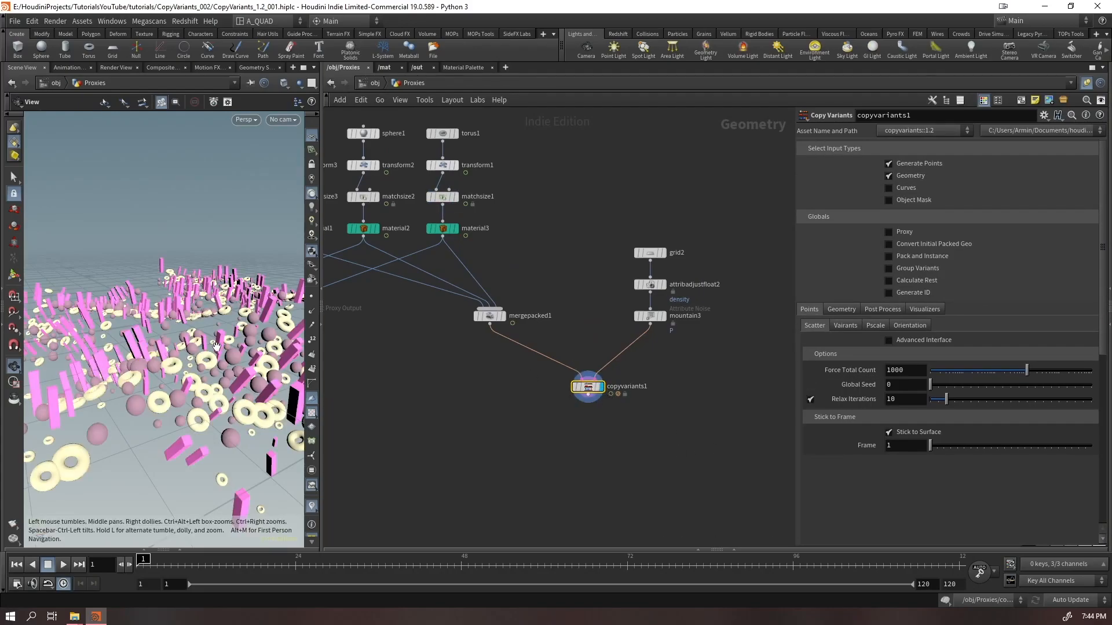
drag(199, 387, 267, 365)
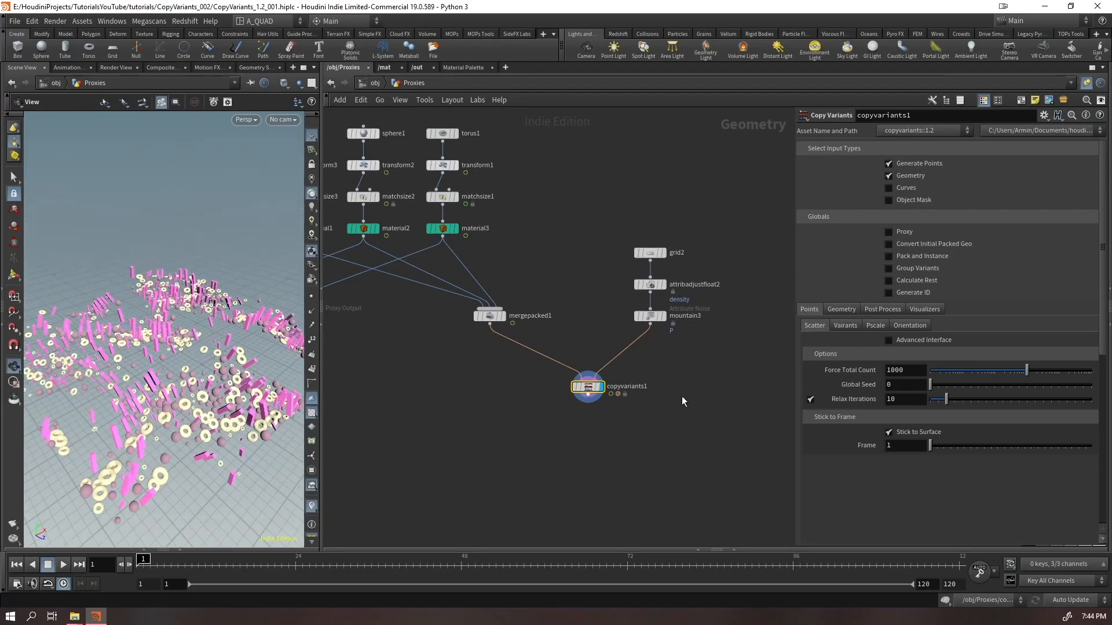
drag(133, 405, 148, 382)
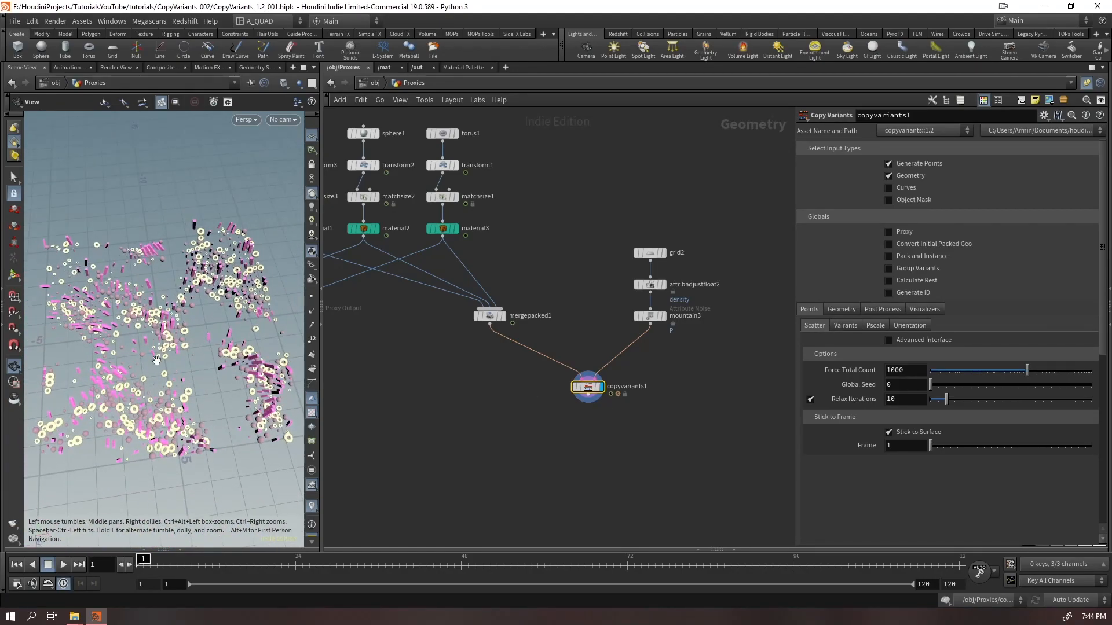
- Widen the viewport and play the copyvariants1 animation to examine the moving variants, stopping playback at frame 91
drag(322, 246, 470, 247)
drag(341, 273, 342, 367)
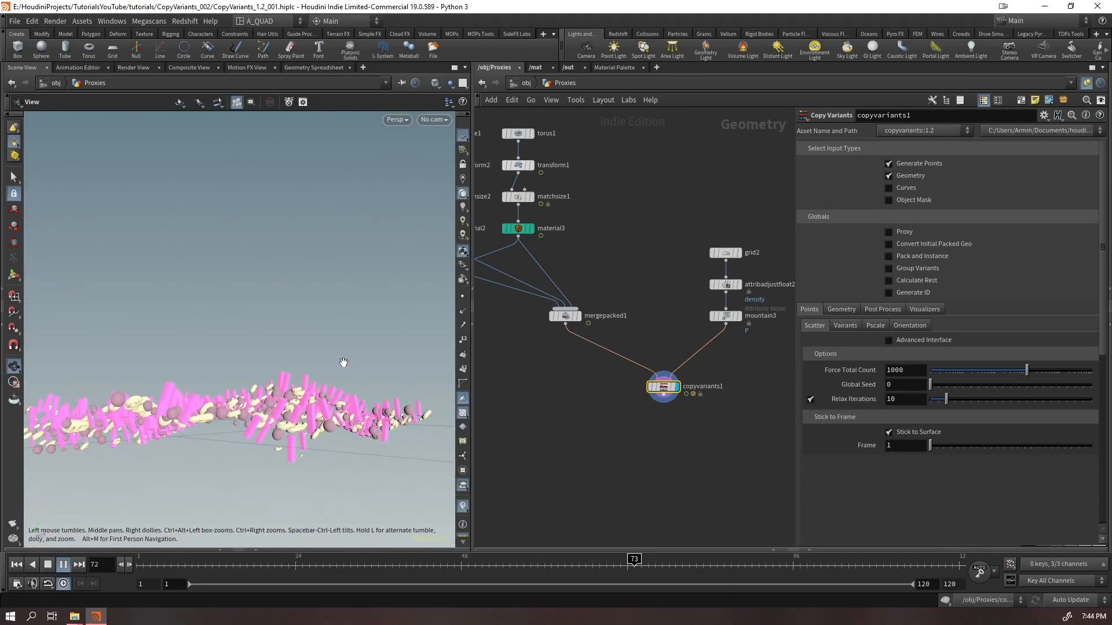
drag(278, 399, 278, 416)
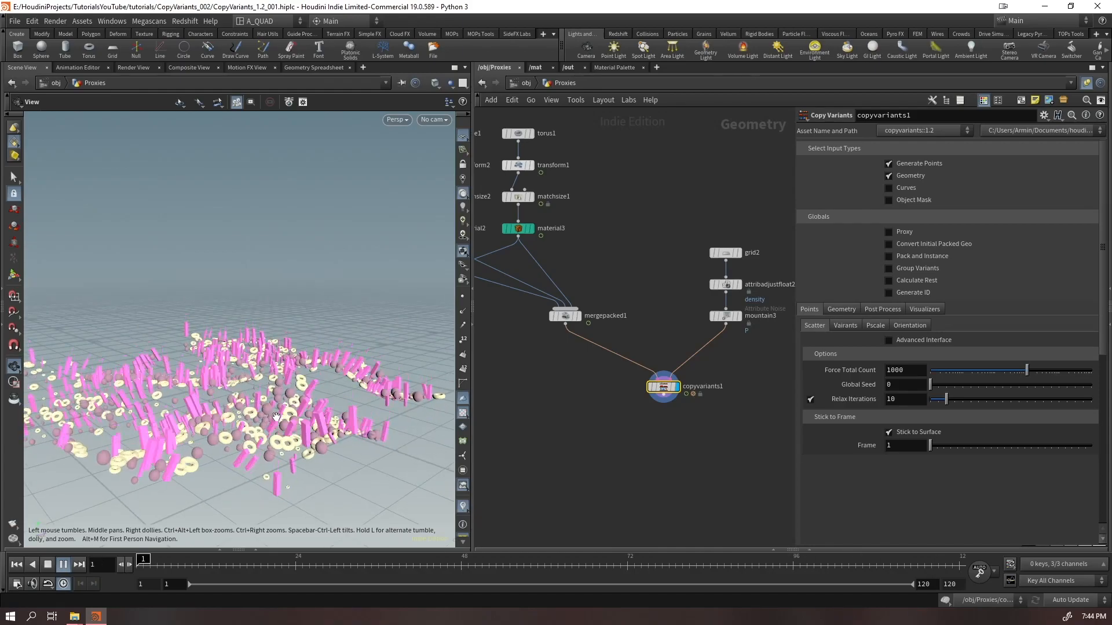
drag(279, 416, 270, 427)
key(Escape)
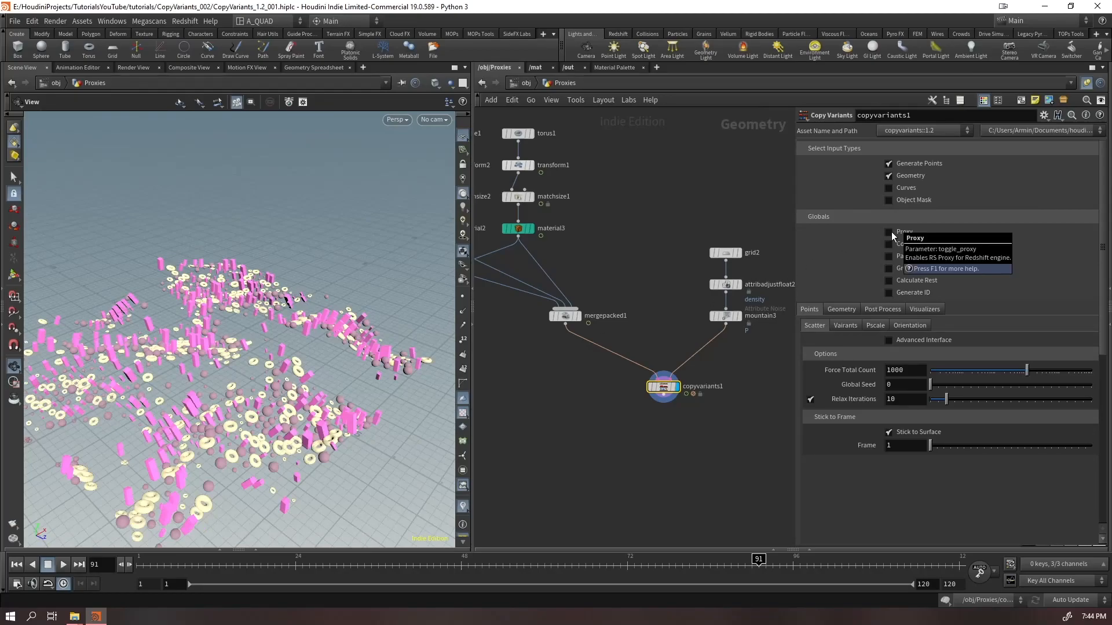
- Add a second Copy Variants node below copyvariants1 and switch its asset version to copyvariants::1.0
key(Tab)
text(c)
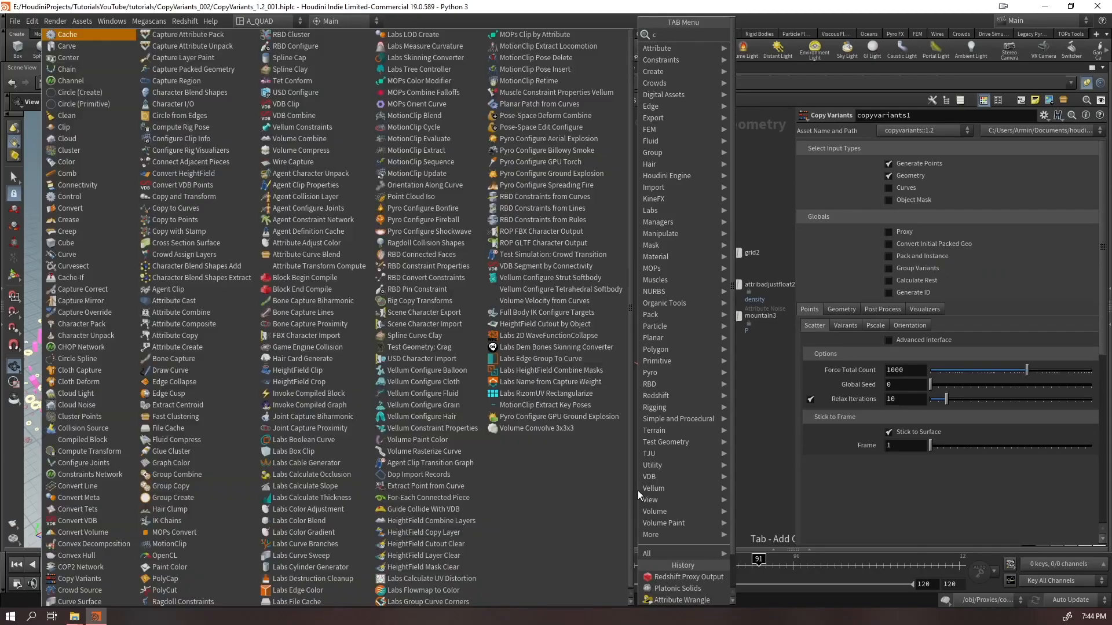
text(var)
key(Return)
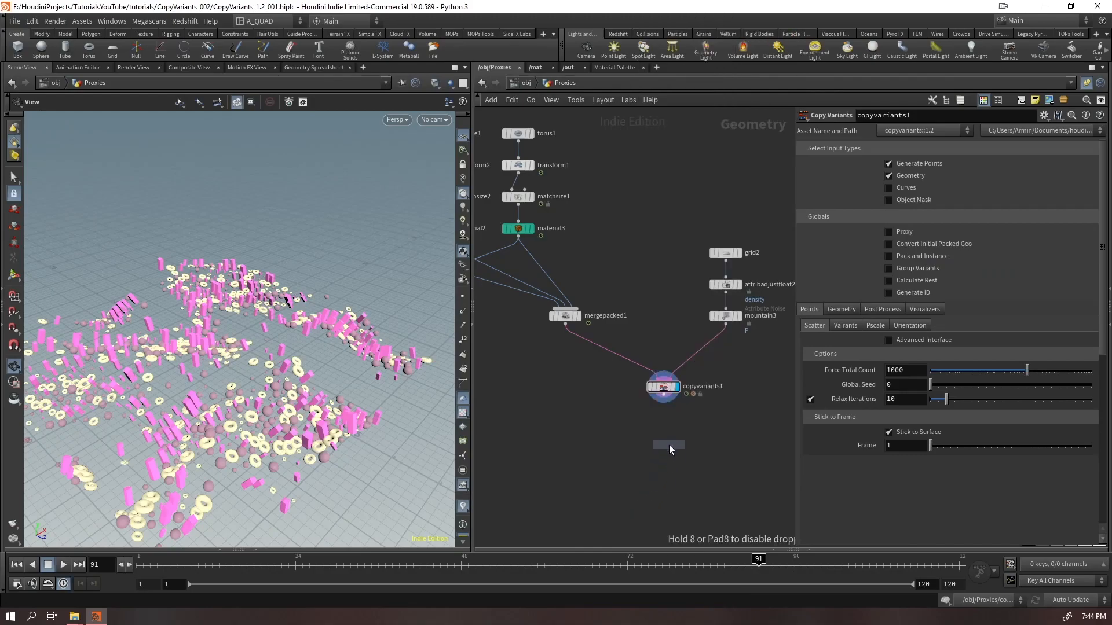
click(908, 132)
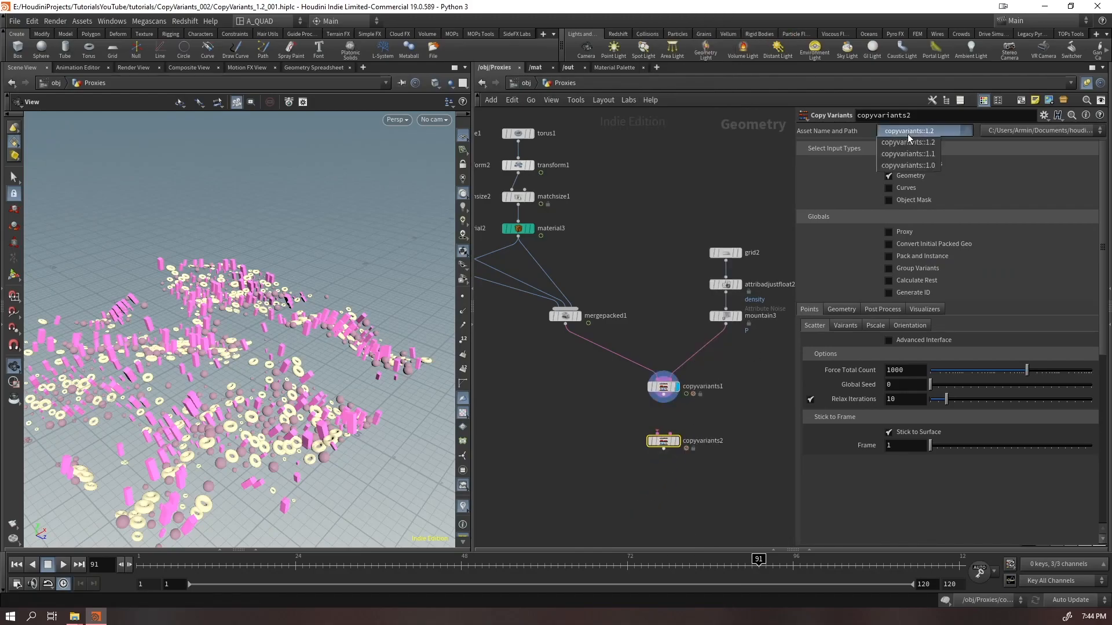
click(908, 151)
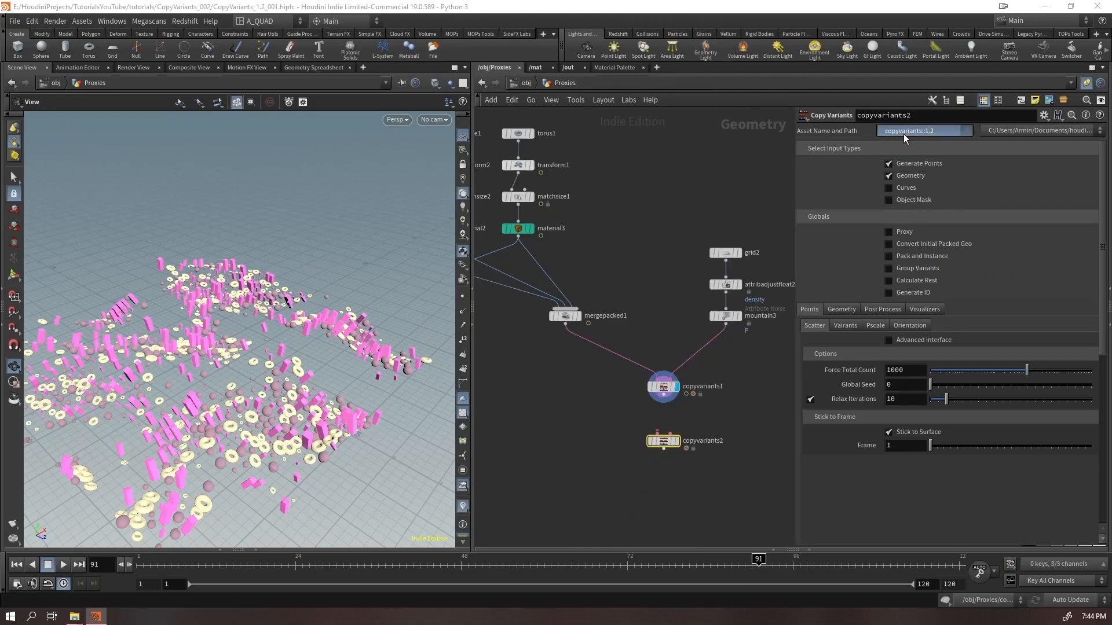
click(893, 133)
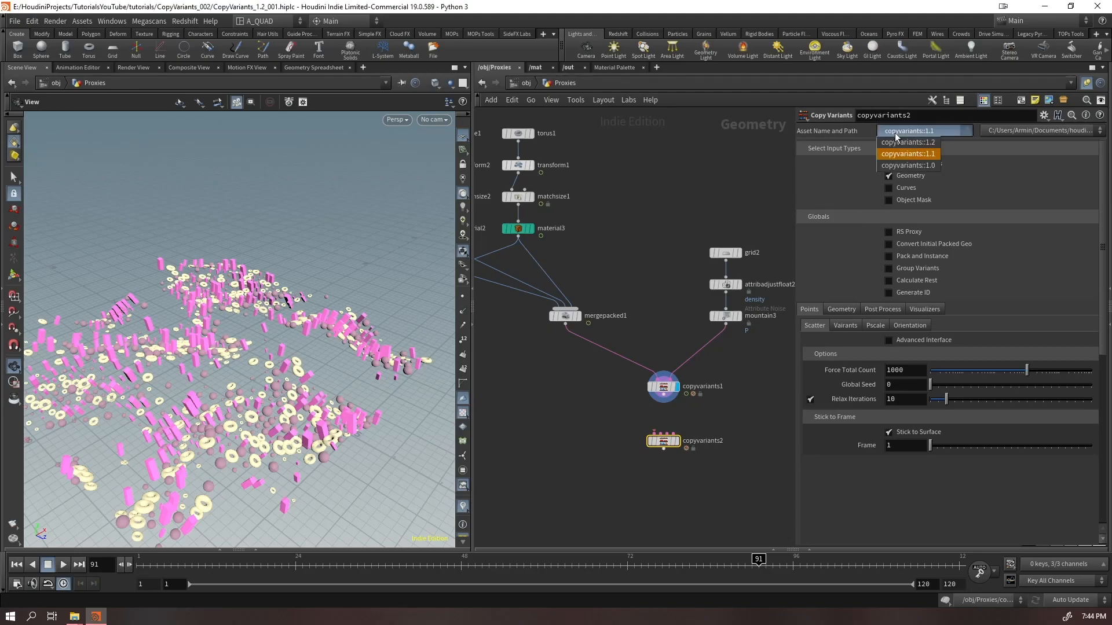
click(918, 163)
- Connect mergepacked1 and mountain3 to the inputs of copyvariants2 and display that node
drag(567, 325, 654, 434)
drag(726, 325, 670, 435)
click(677, 441)
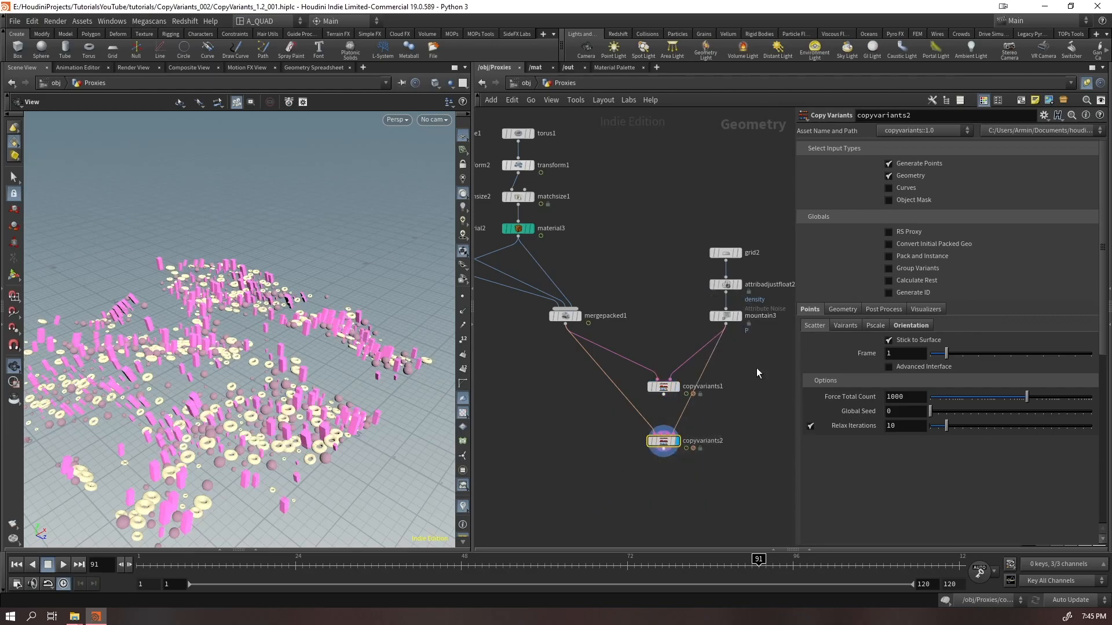
- Enable RS Proxy on copyvariants2 and expand its Instancefile code, widening the parameters to show the proxy folder names line
click(889, 232)
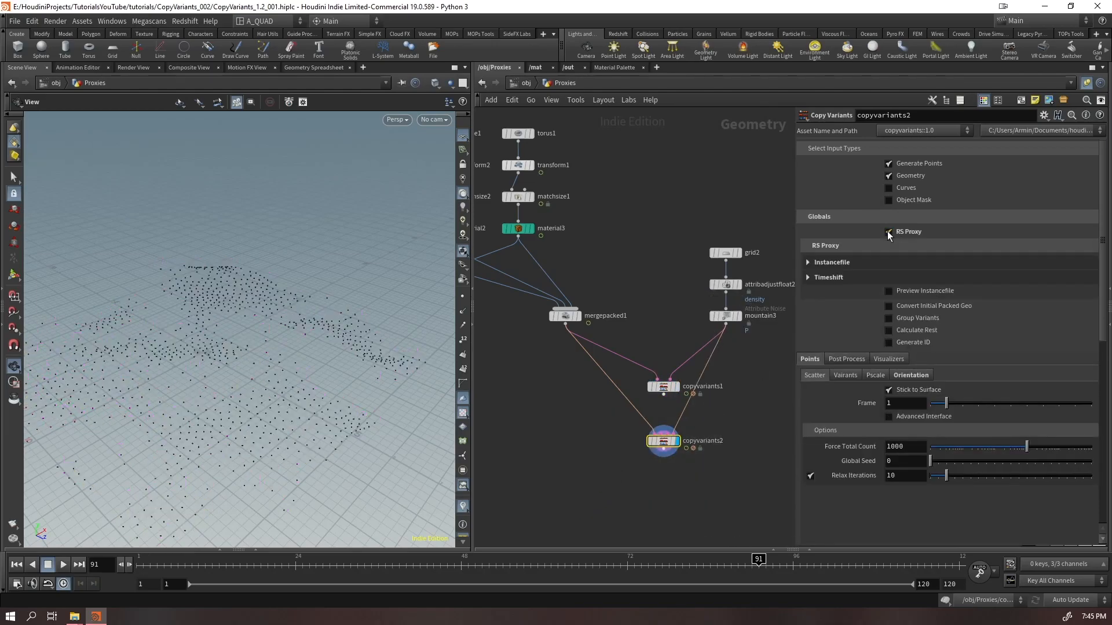
click(842, 263)
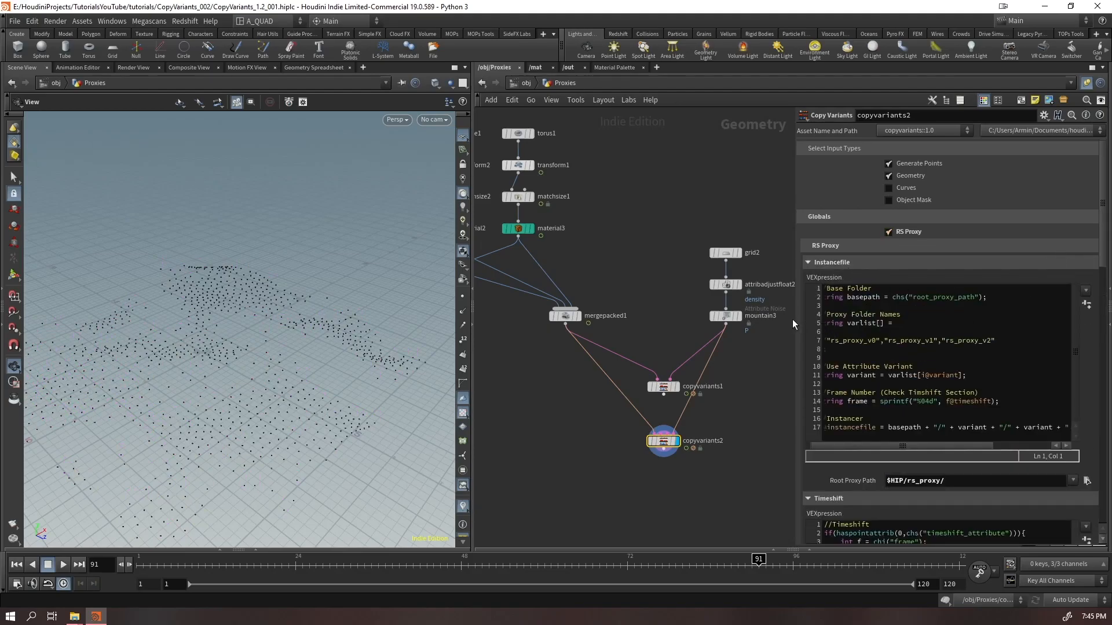
drag(794, 319, 908, 341)
click(778, 359)
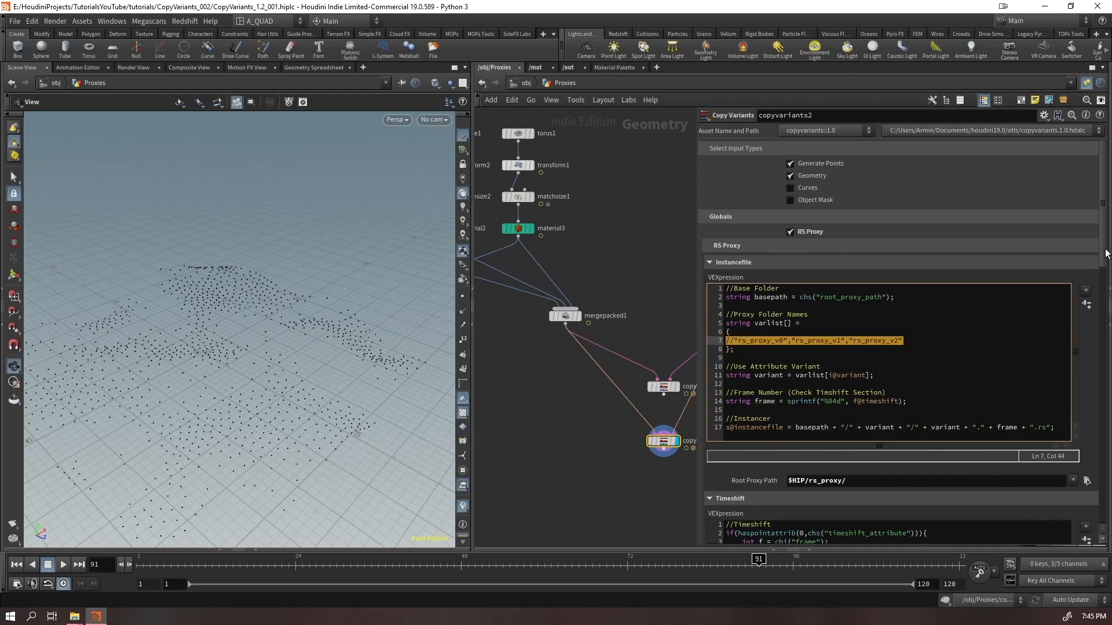
- Examine the Timeshift code and its Frame Range start and end settings on copyvariants2
scroll(822, 489, down, 10)
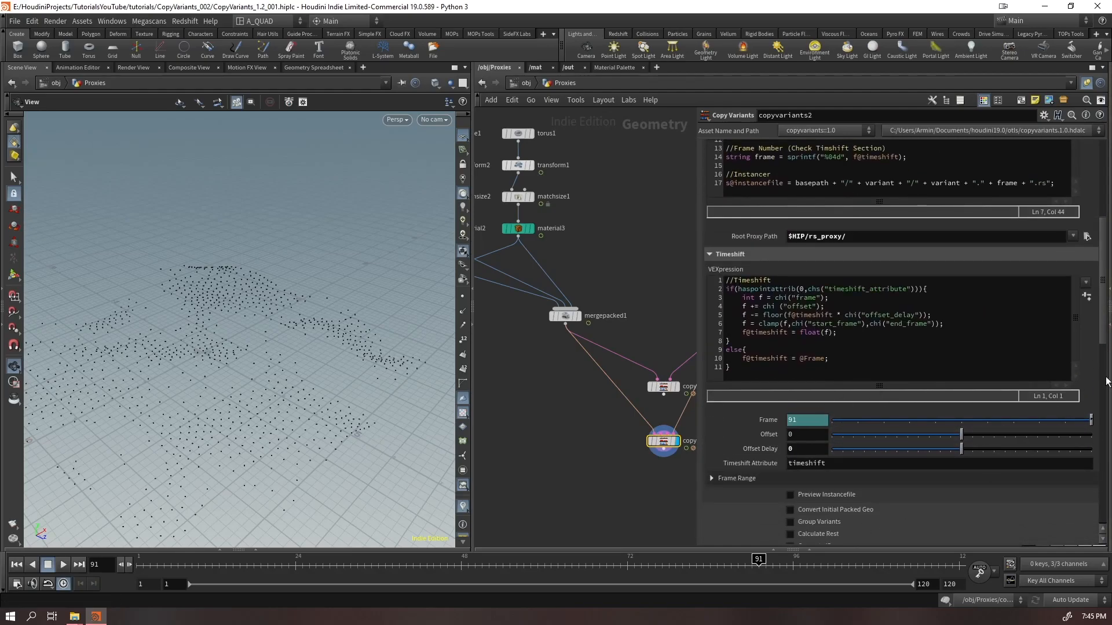
click(724, 480)
scroll(858, 467, down, 2)
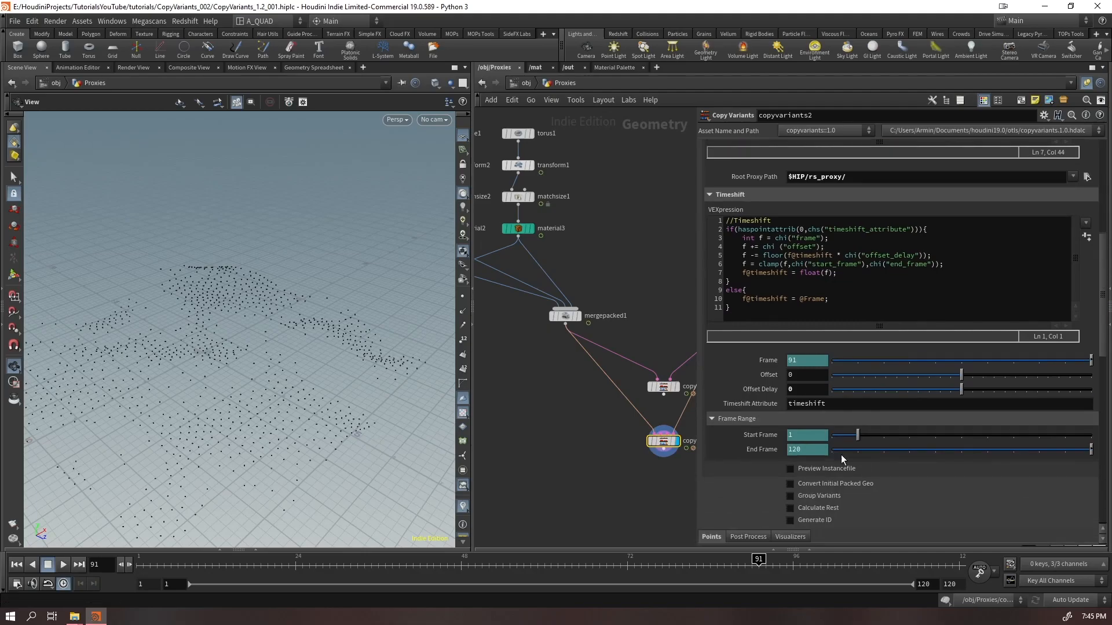
click(755, 419)
click(809, 433)
click(809, 433)
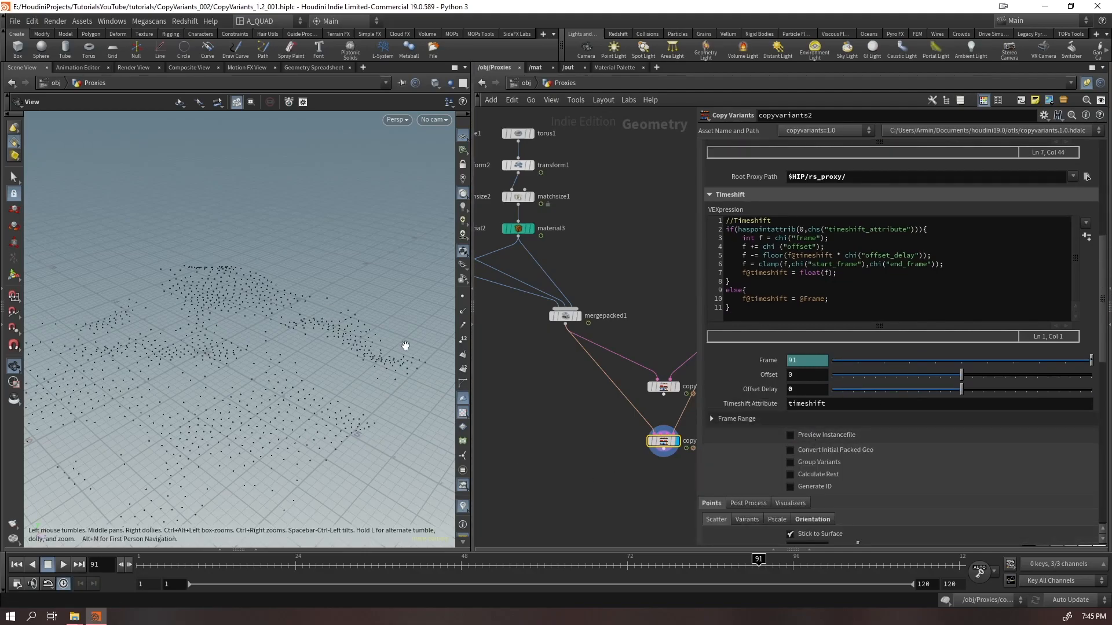
- Highlight the proxy folder names line in the Instancefile code, and collapse the Instancefile and Timeshift sections
scroll(857, 289, up, 3)
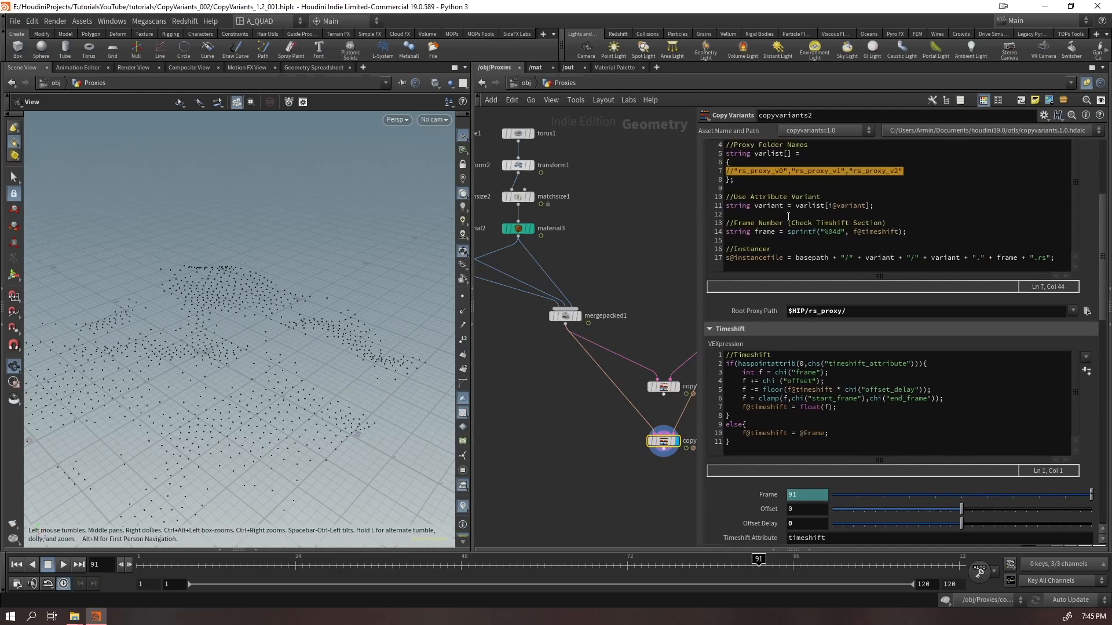
key(Up)
scroll(830, 304, up, 1)
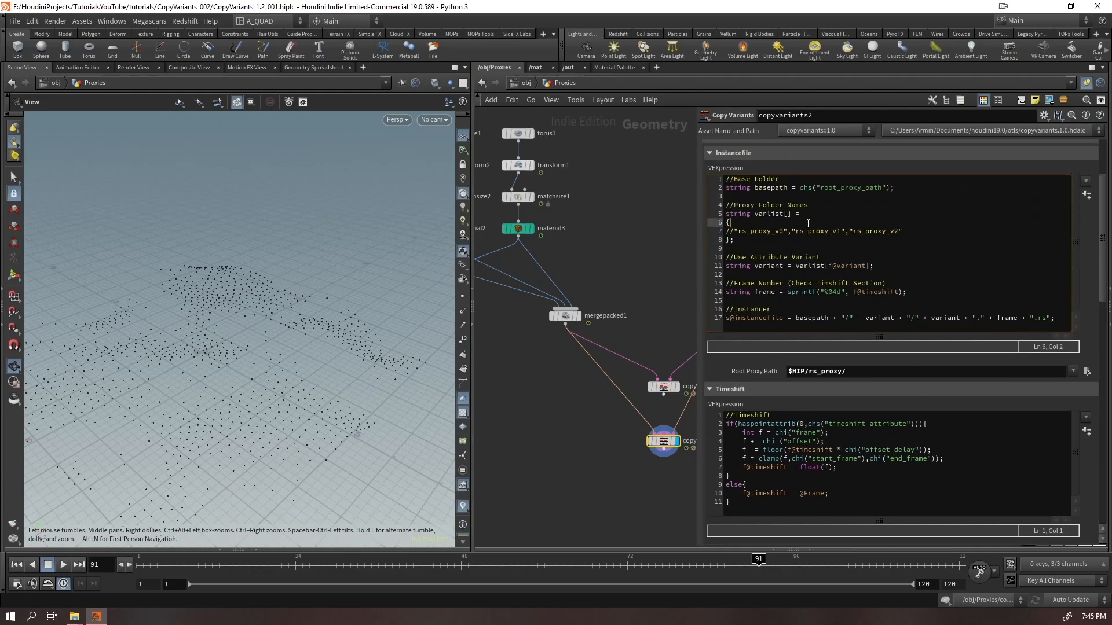
click(918, 229)
key(shift+Home)
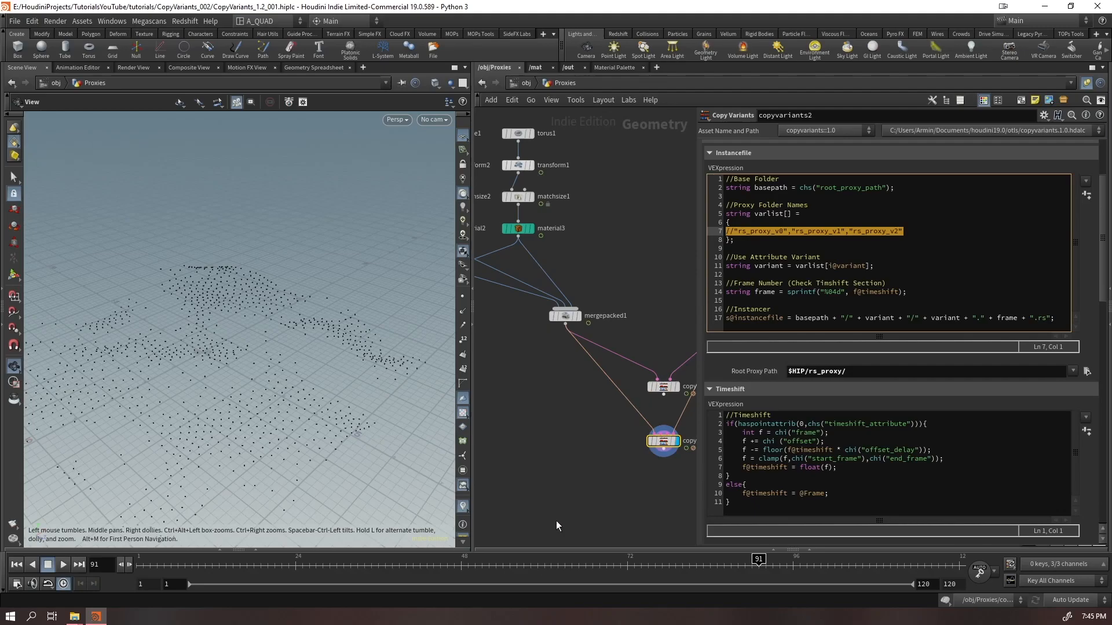
scroll(839, 371, up, 2)
click(731, 258)
click(729, 273)
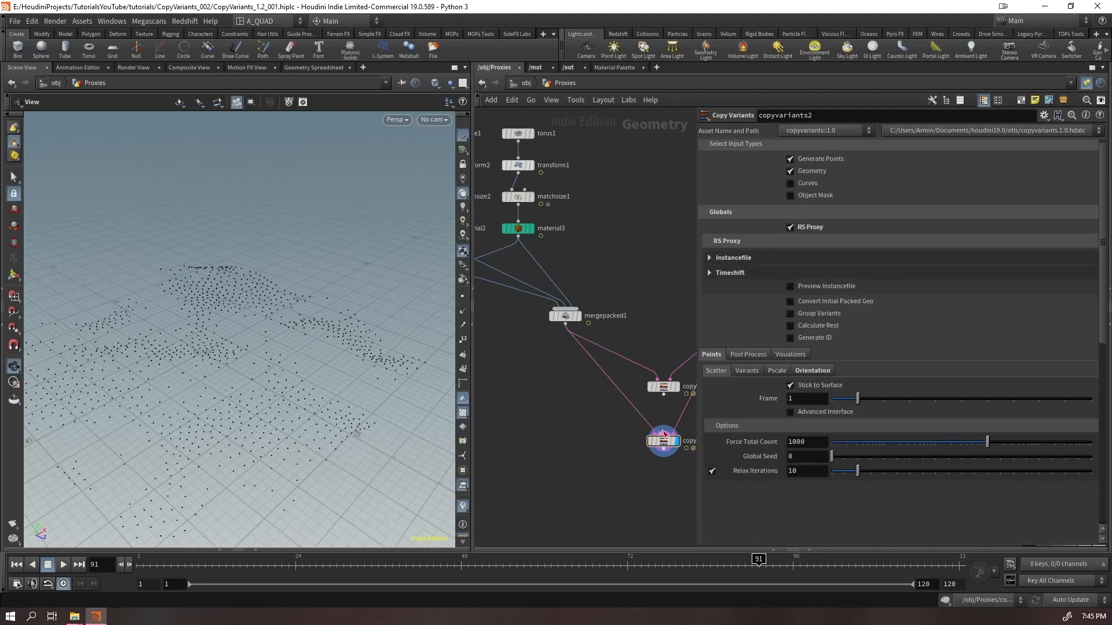
- Delete the copyvariants2 node, and display copyvariants1 with its Proxy option enabled
drag(664, 442, 515, 483)
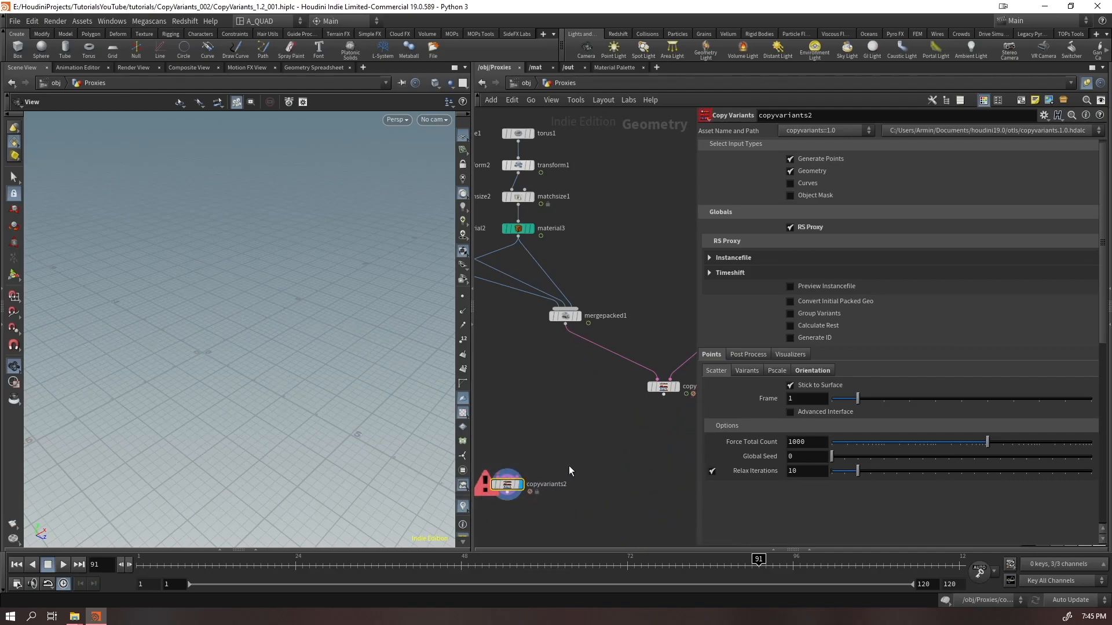
key(Delete)
middle_drag(610, 454, 521, 452)
click(573, 387)
drag(564, 323, 546, 445)
click(791, 232)
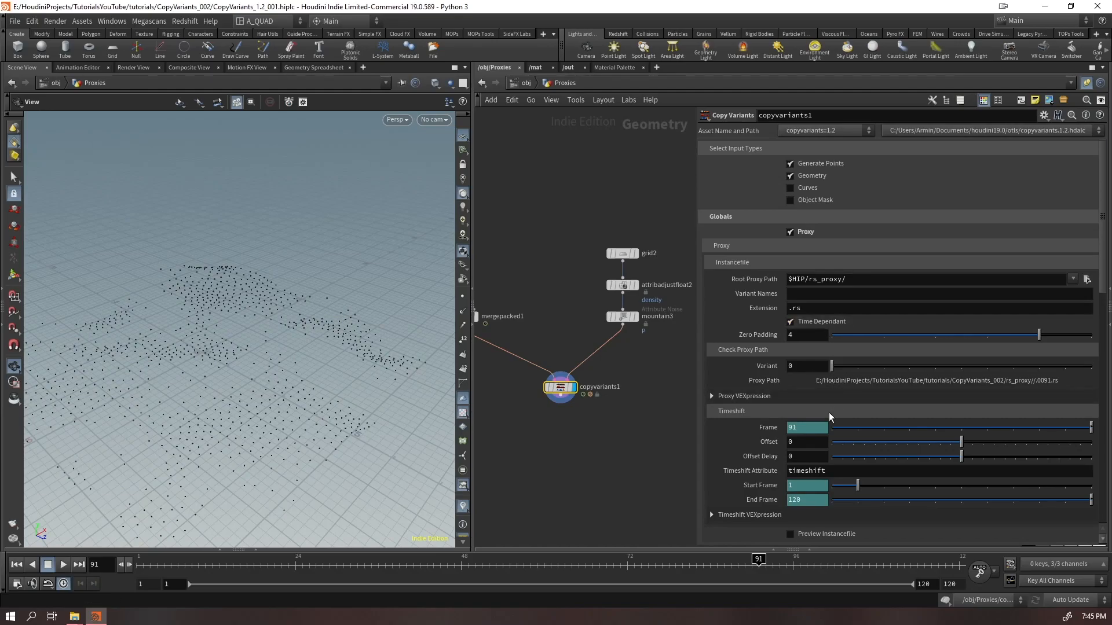
- Examine the Proxy VEXpression code on copyvariants1 and collapse its section
click(714, 396)
scroll(717, 400, down, 3)
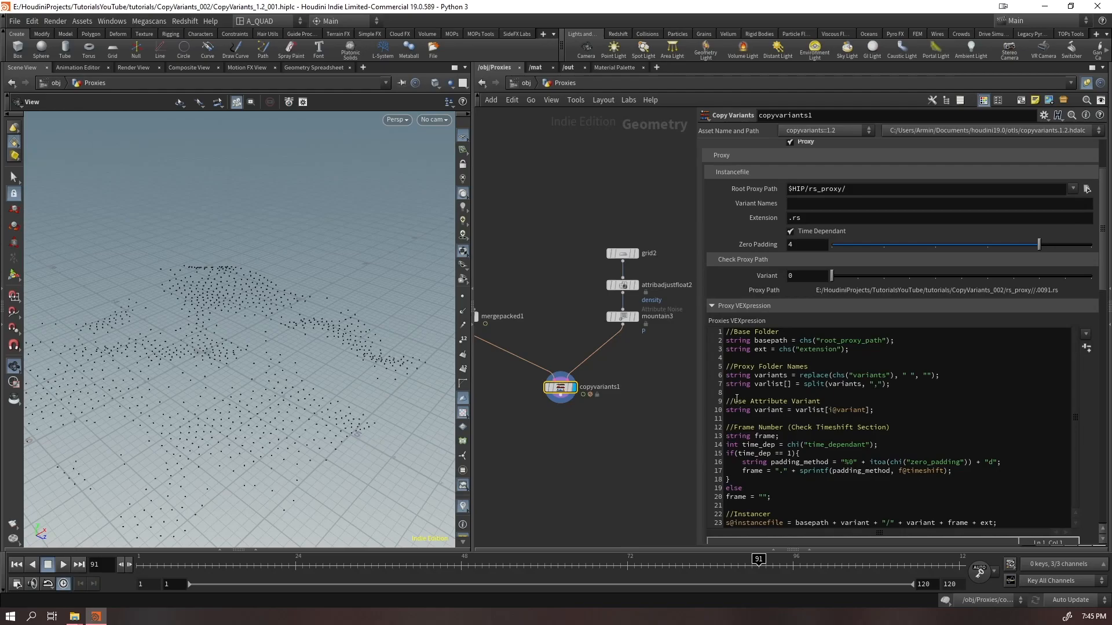
click(718, 306)
- Widen the network view, check the subfolder names of rs_proxy in File Explorer, and return to Houdini
click(790, 204)
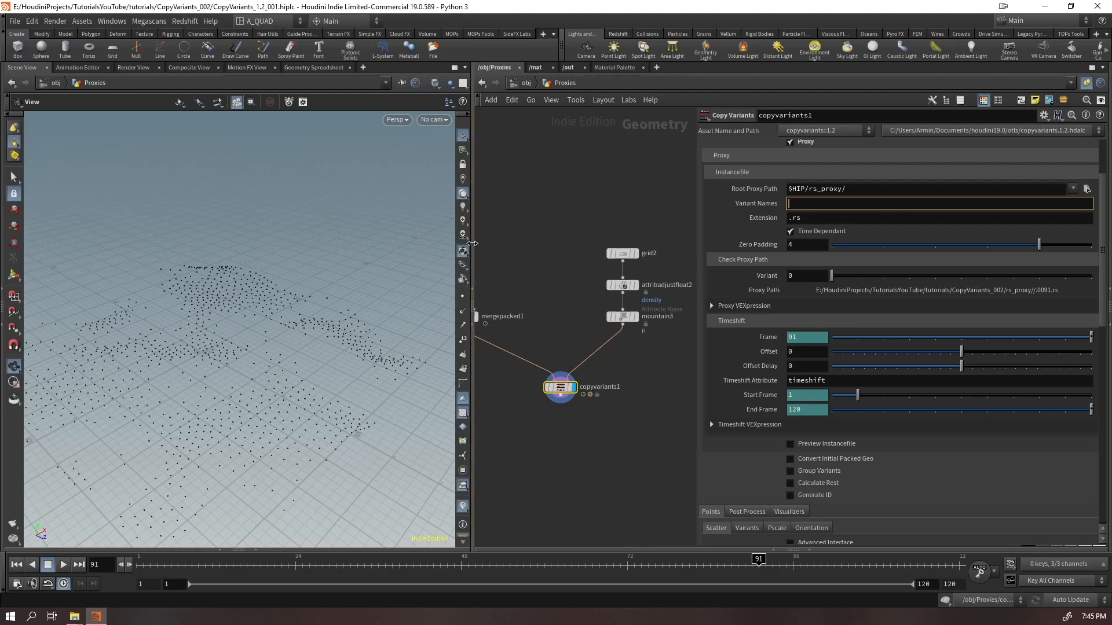
drag(474, 243, 372, 243)
middle_drag(406, 308, 578, 316)
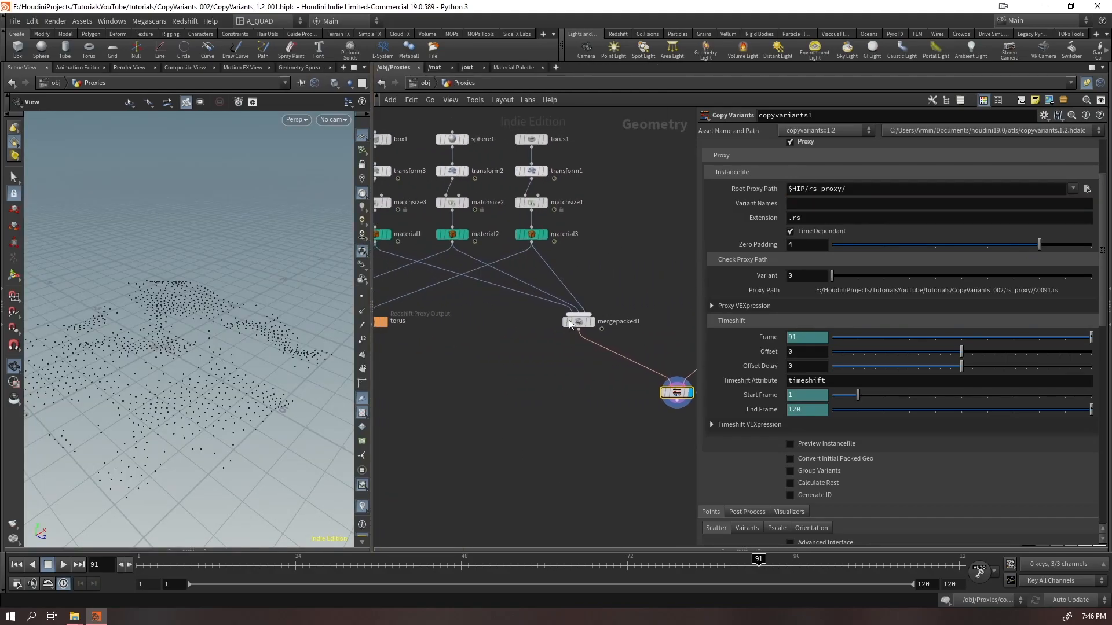
scroll(570, 324, down, 5)
mouse_move(74, 616)
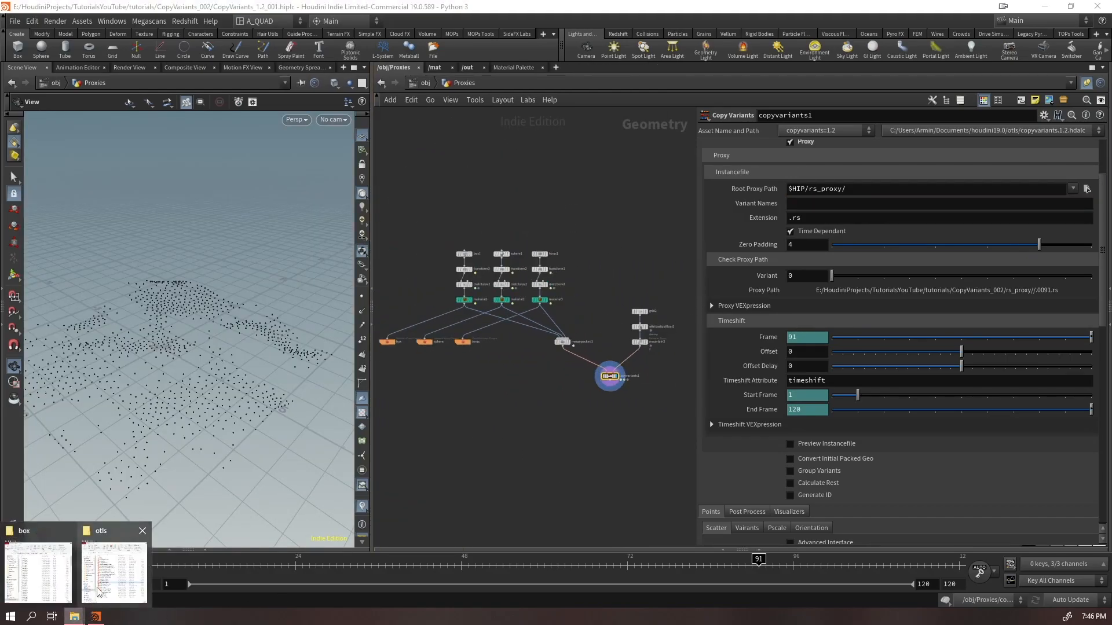
click(39, 582)
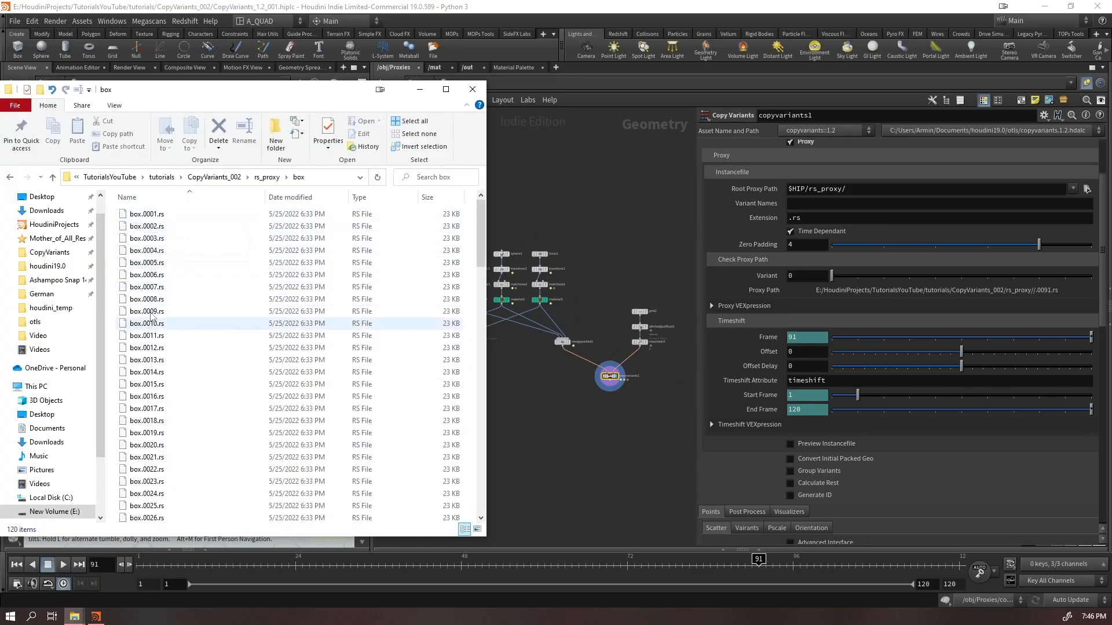
click(267, 176)
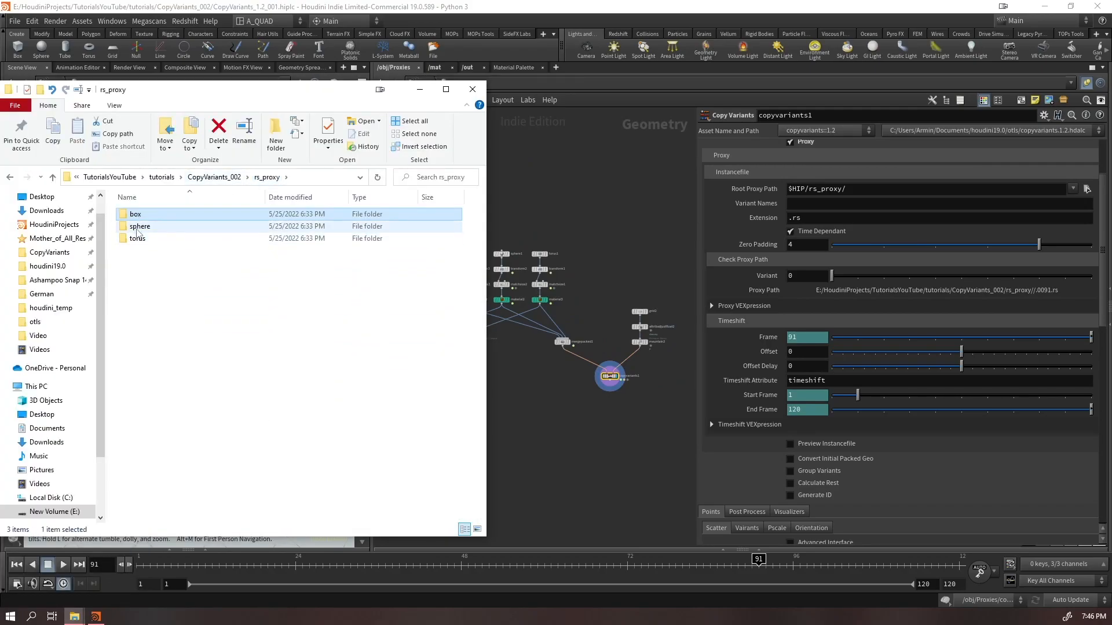
click(593, 505)
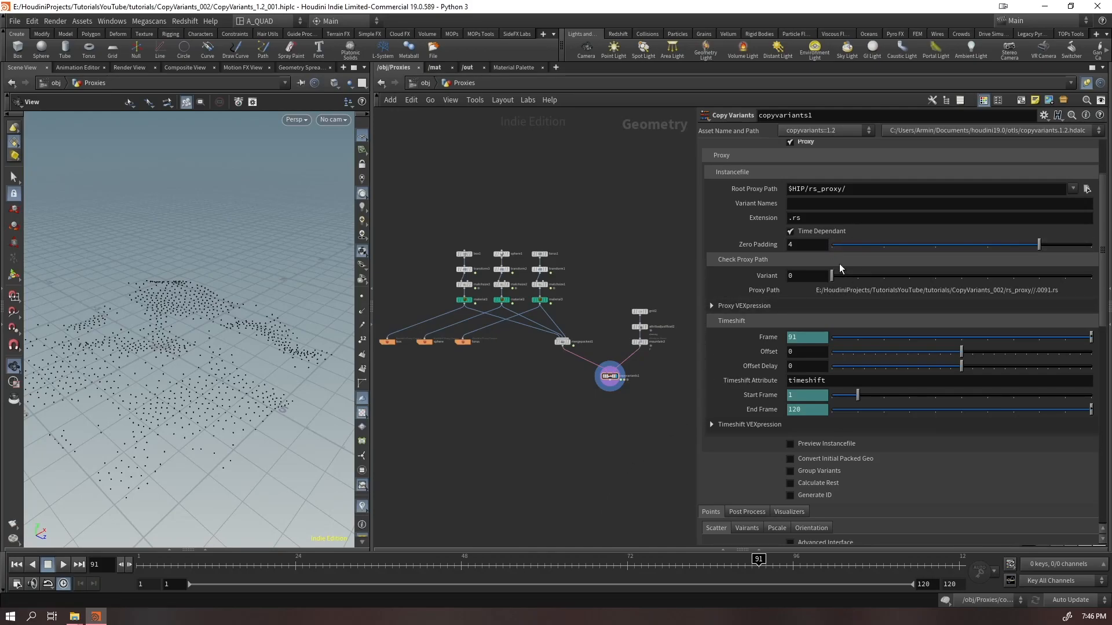
- Enter "box,spher, torus" as the Variant Names on copyvariants1
click(906, 204)
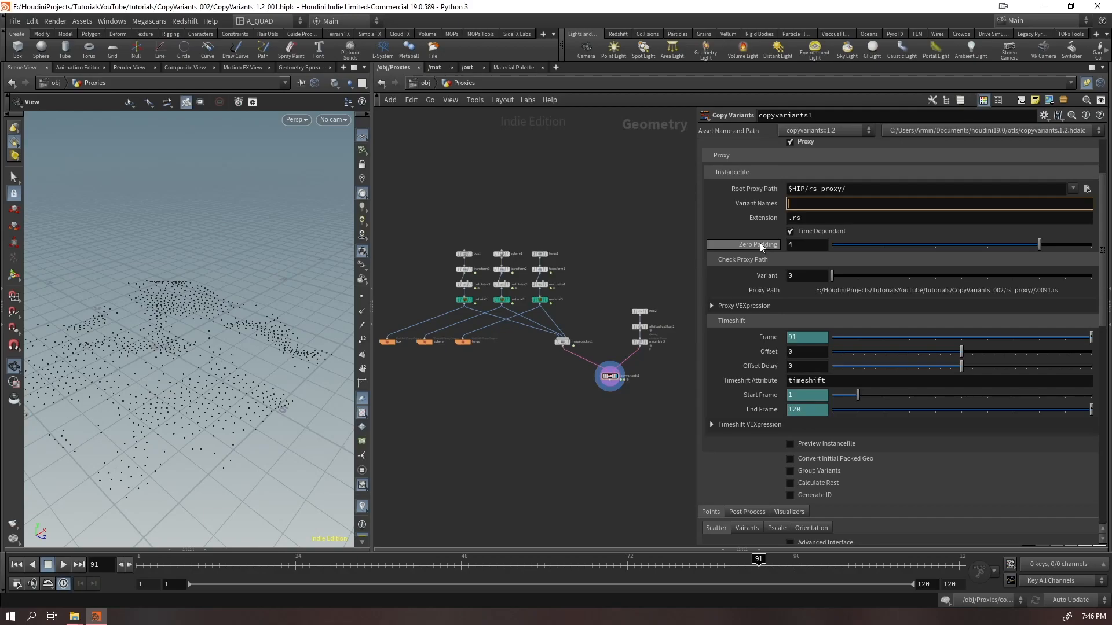
text(box,spher, torus)
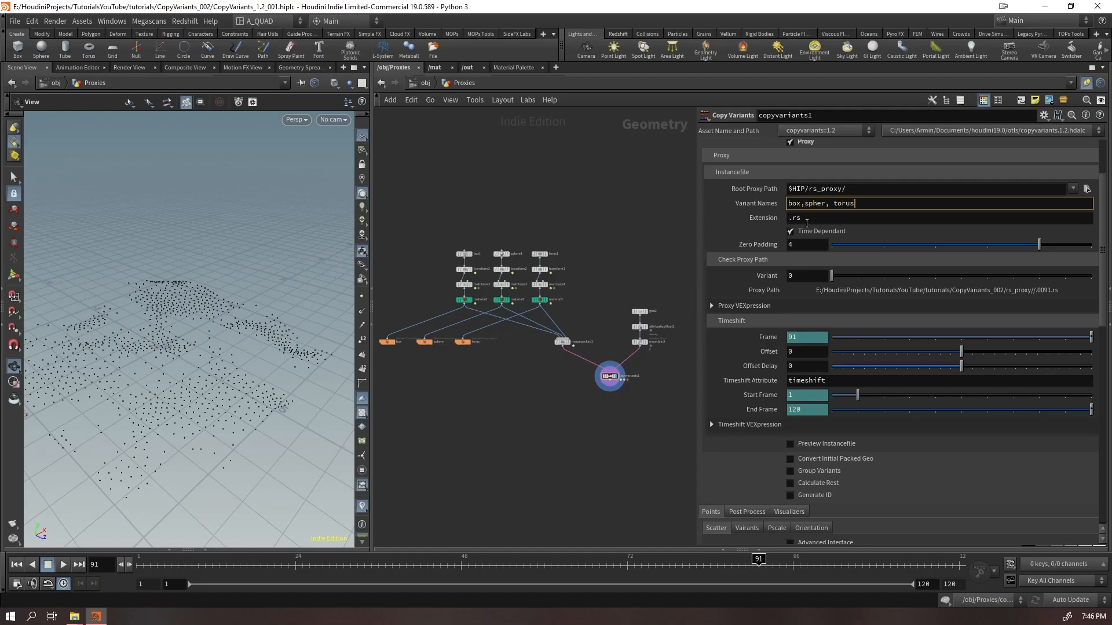
key(Return)
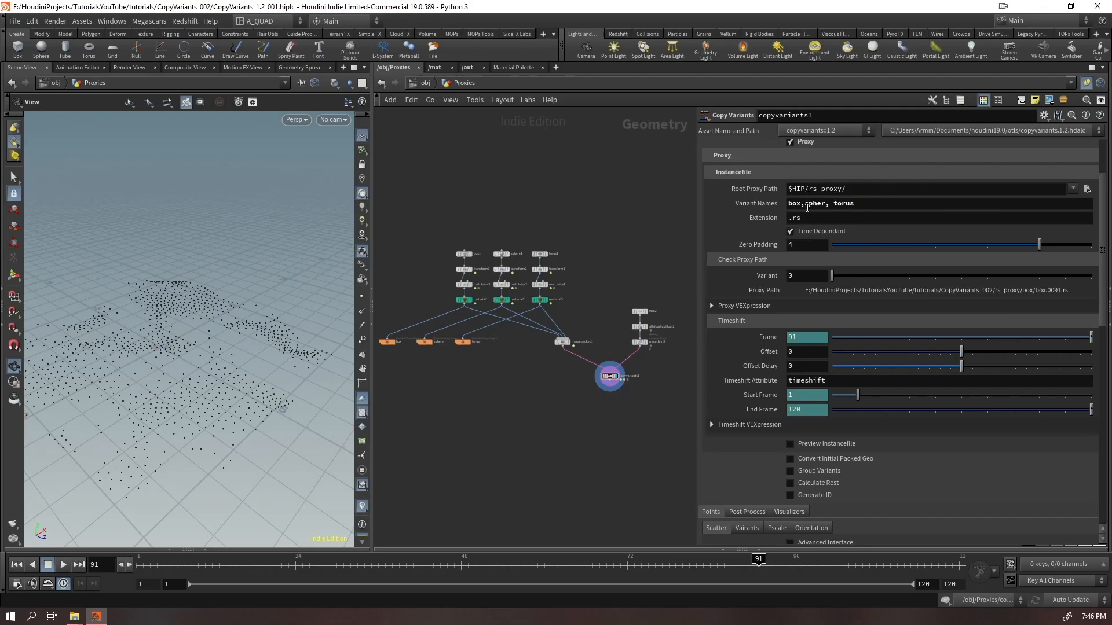
click(804, 204)
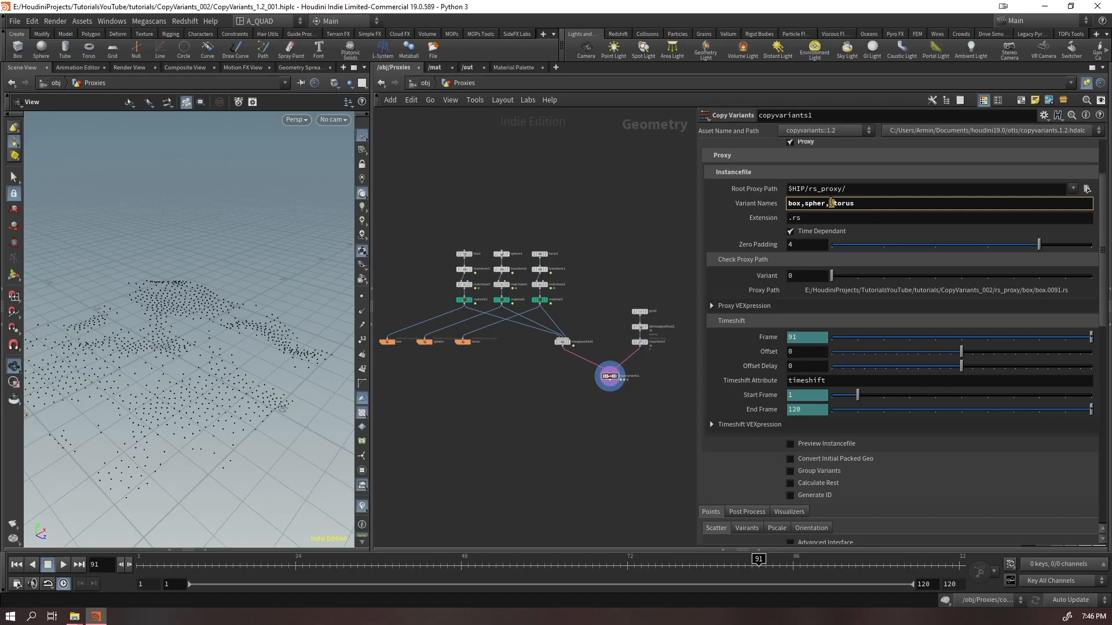
key(Return)
- Reopen the Proxy VEXpression code and highlight the replace function in the proxy folder names section
click(730, 304)
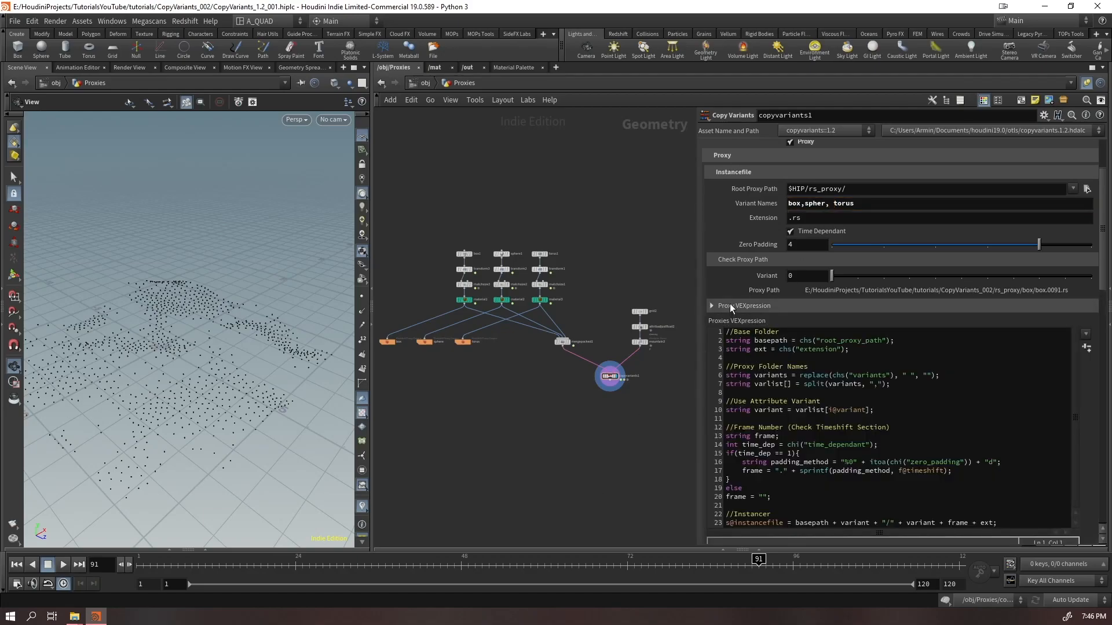
click(730, 306)
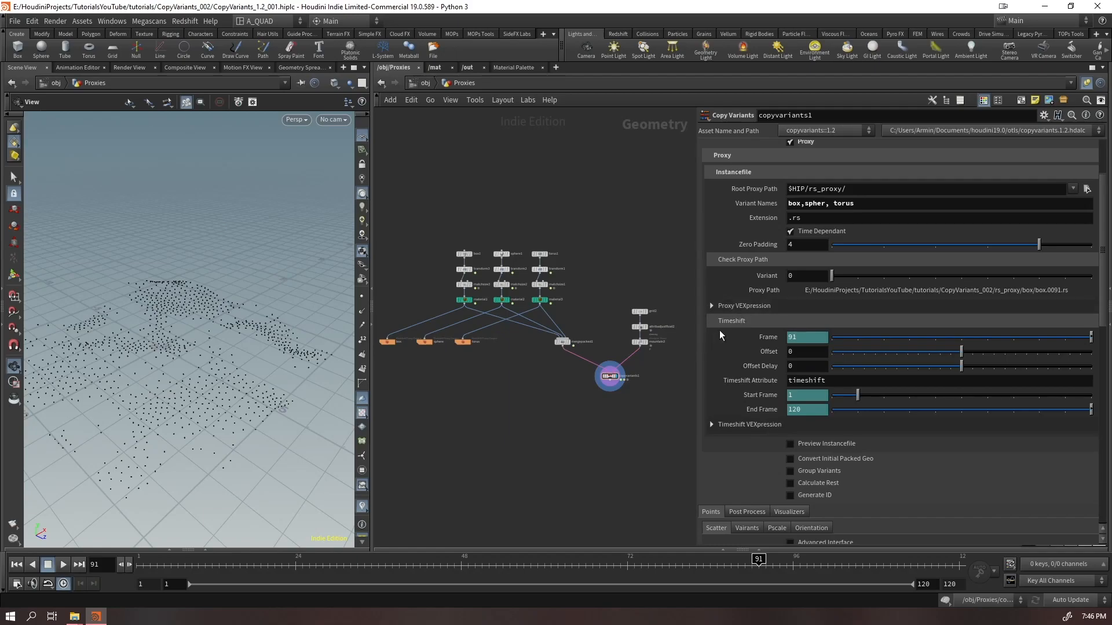
click(744, 305)
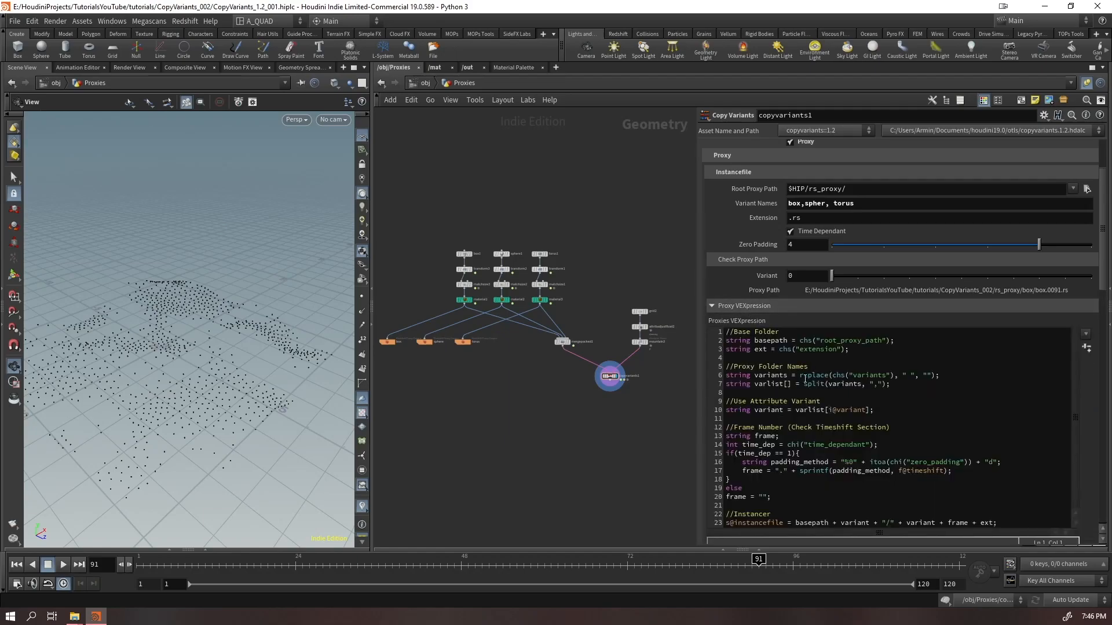
mouse_move(800, 378)
mouse_down()
mouse_move(831, 376)
mouse_move(818, 375)
mouse_up()
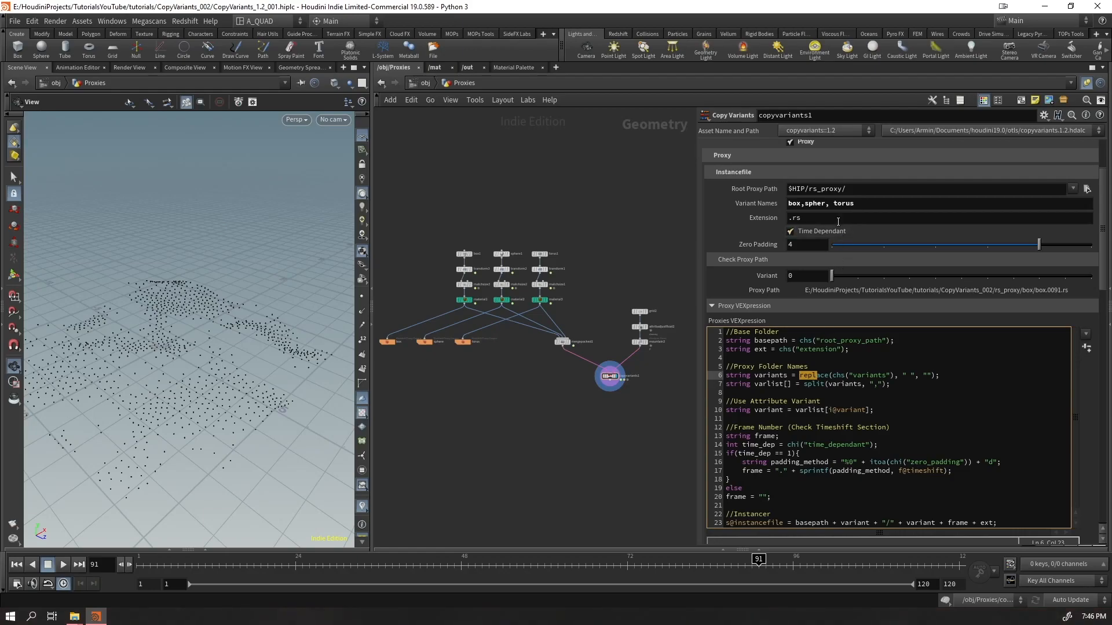
- Append " fdd" to the torus variant name and check the proxy path of Variant 2
click(829, 203)
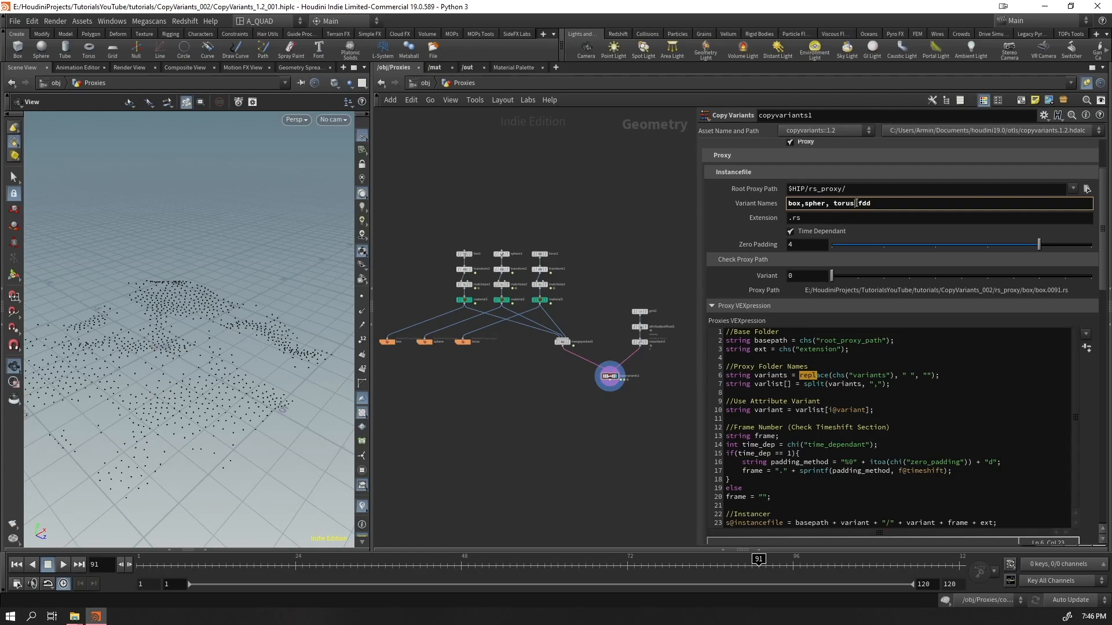
drag(837, 277, 882, 275)
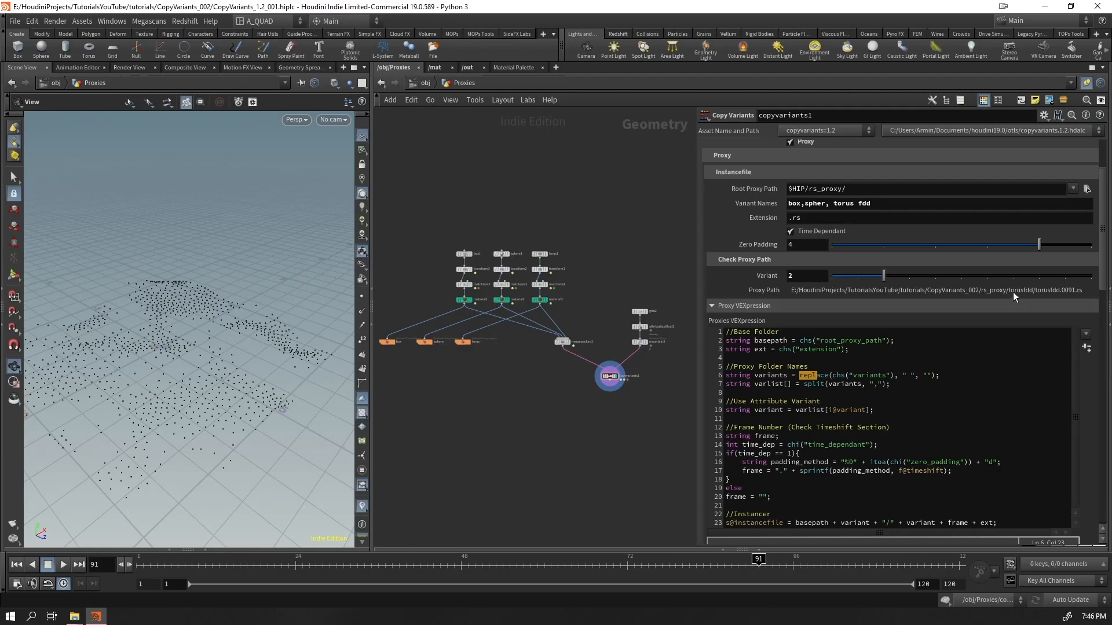
- Insert spaces inside the second variant name, complete its spelling with "ere", and check the proxy path of Variant 1
click(852, 204)
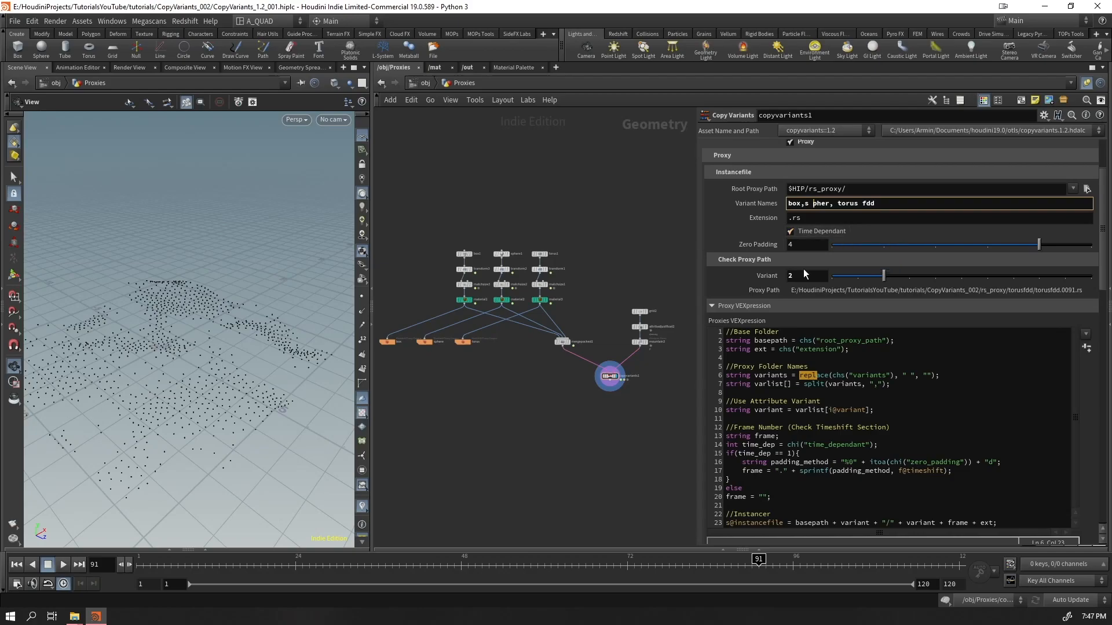
click(822, 203)
key(BackSpace)
text(h)
drag(884, 276, 858, 276)
click(840, 203)
text(ere)
key(Return)
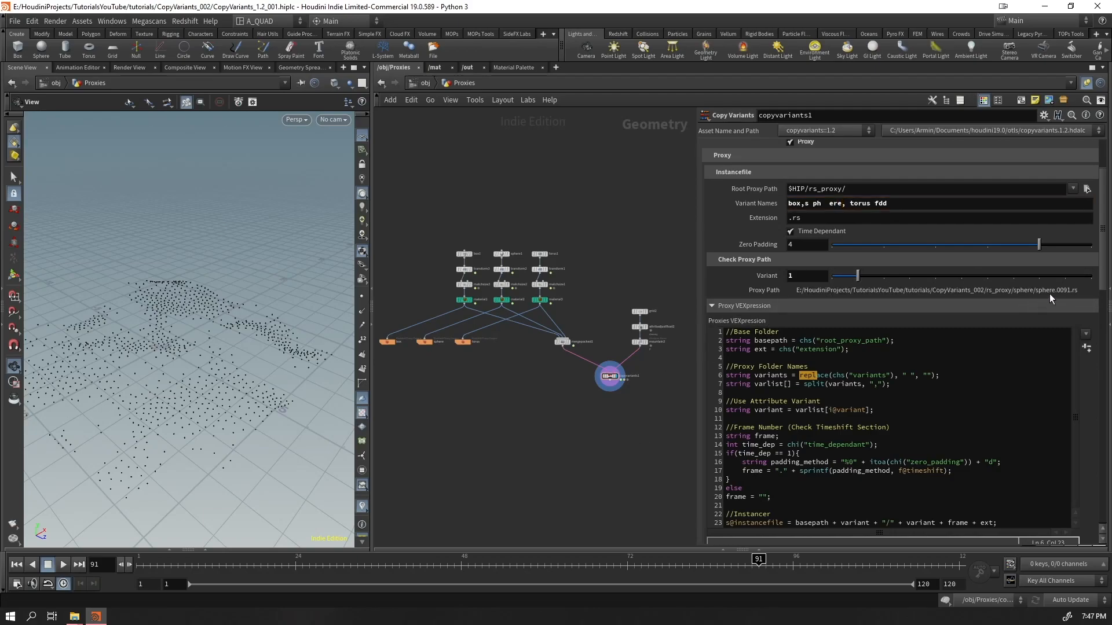
- Remove the extra spaces inside the sphere variant name and collapse the Proxy VEXpression section
click(810, 205)
key(BackSpace)
key(Delete)
text(s)
key(Delete)
key(Delete)
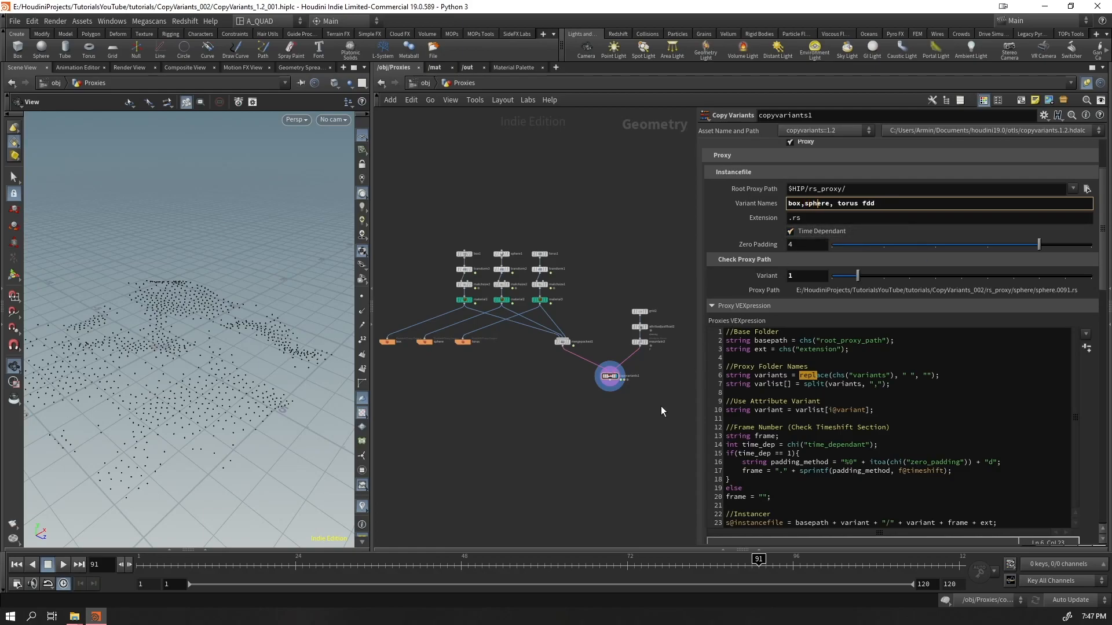
click(717, 309)
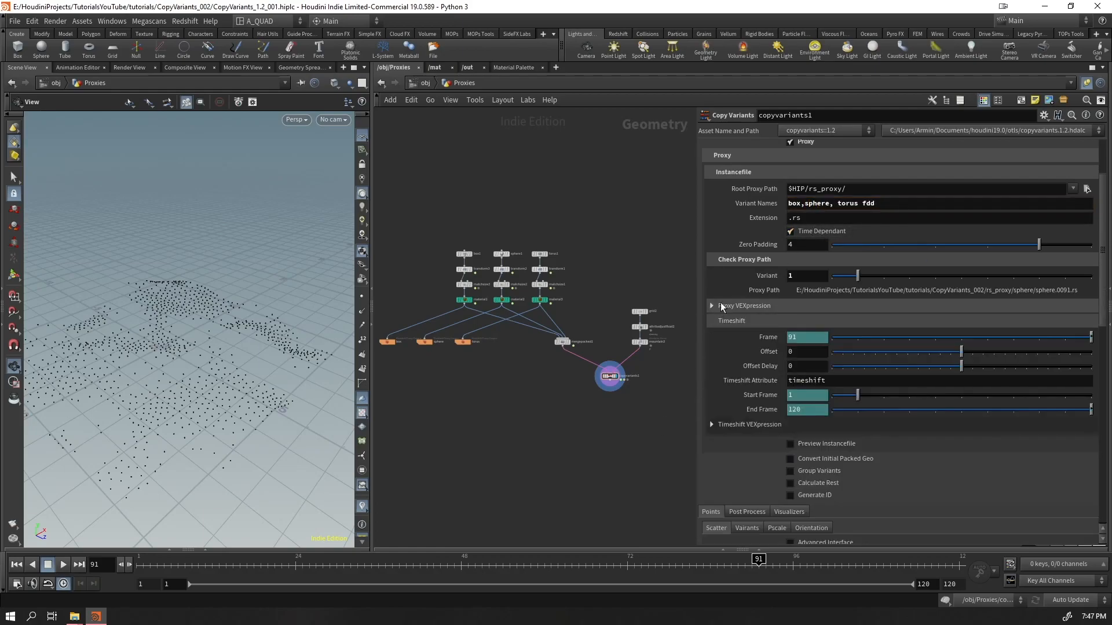
- Clean up the Variant Names so they read "box, sphere, torus"
key(BackSpace)
key(Right)
key(Right)
key(Right)
key(Right)
key(Right)
key(shift+End)
key(BackSpace)
click(833, 204)
click(804, 203)
key(Return)
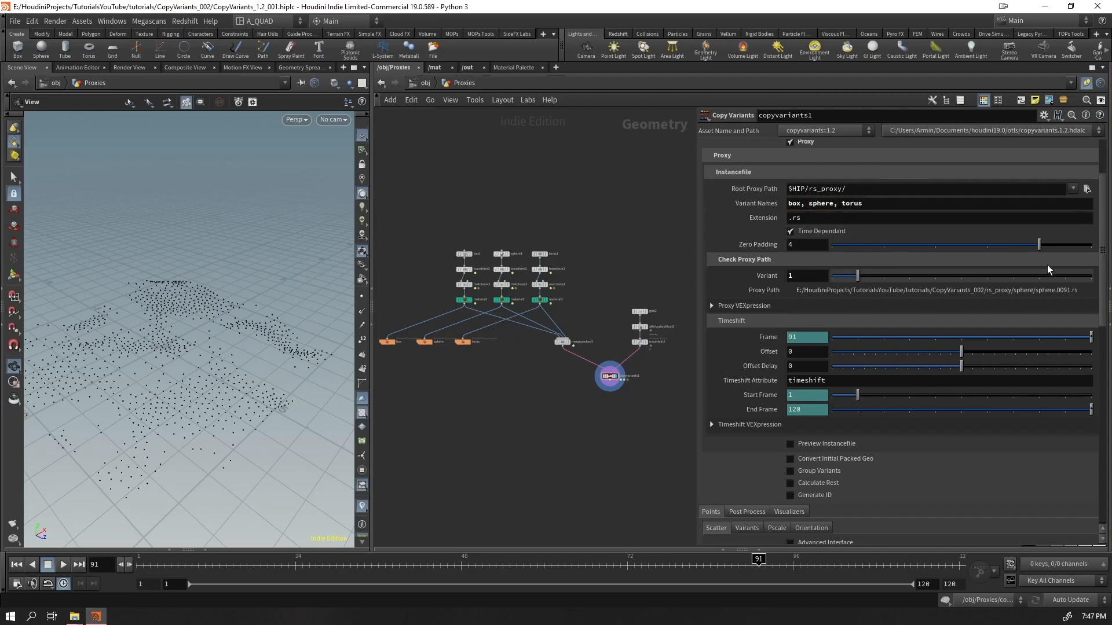
- Open the asset properties of Copy Variants for editing and move that window aside from the node network
click(82, 21)
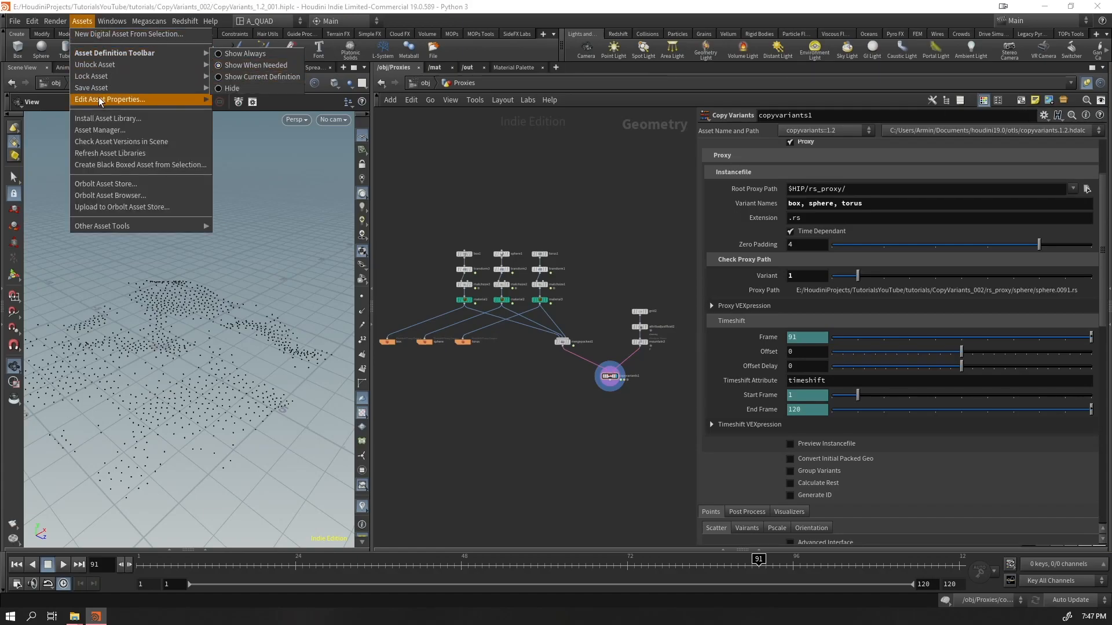
drag(571, 412, 621, 374)
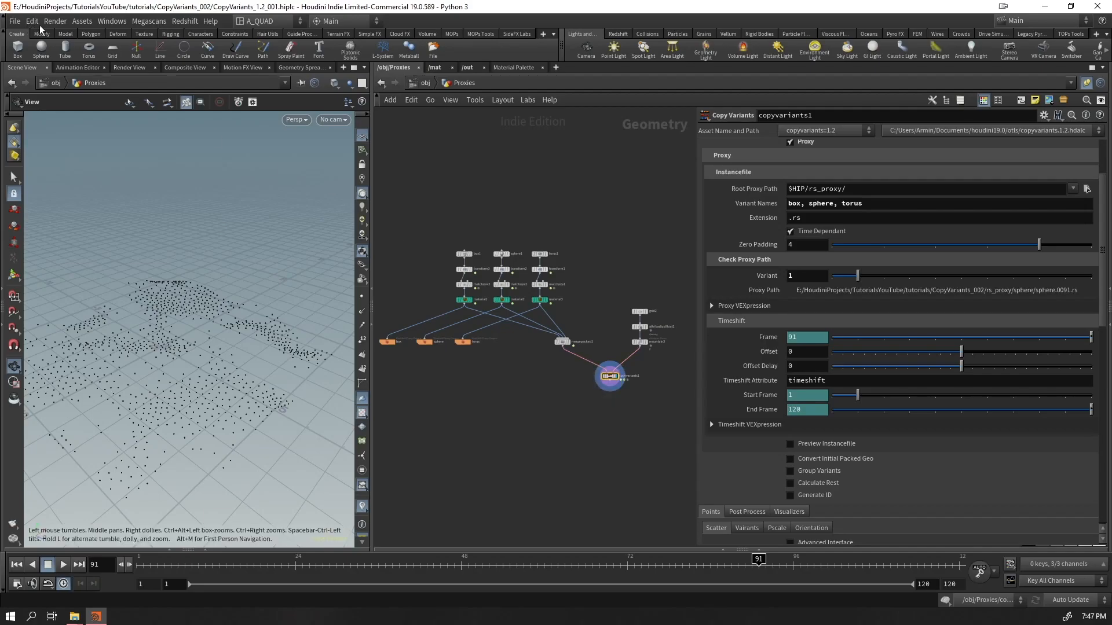
click(82, 21)
mouse_move(113, 100)
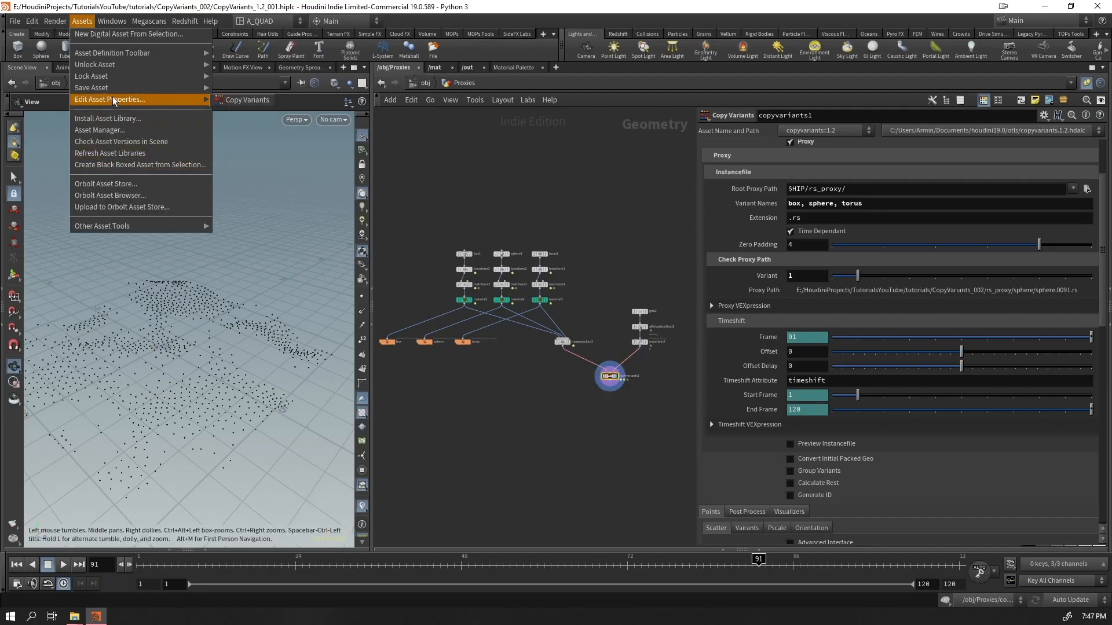
click(243, 99)
drag(431, 16, 201, 218)
scroll(554, 352, up, 3)
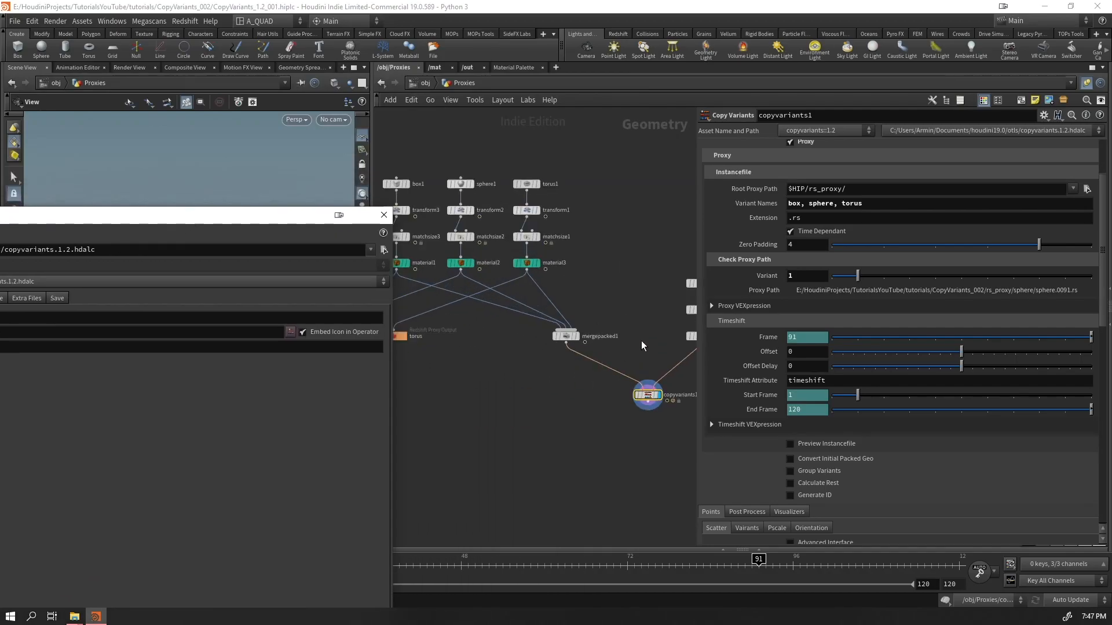
- Enable Multiply Pscale on copyvariants1 and inspect its section based on the variant attribute
scroll(741, 315, up, 3)
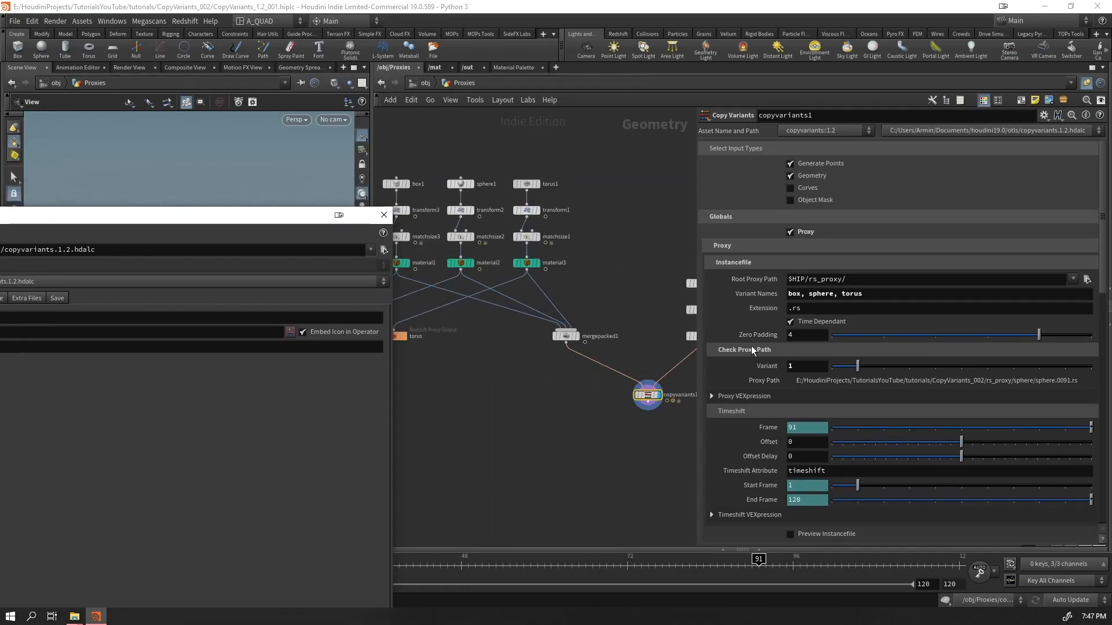
scroll(752, 346, down, 4)
click(776, 397)
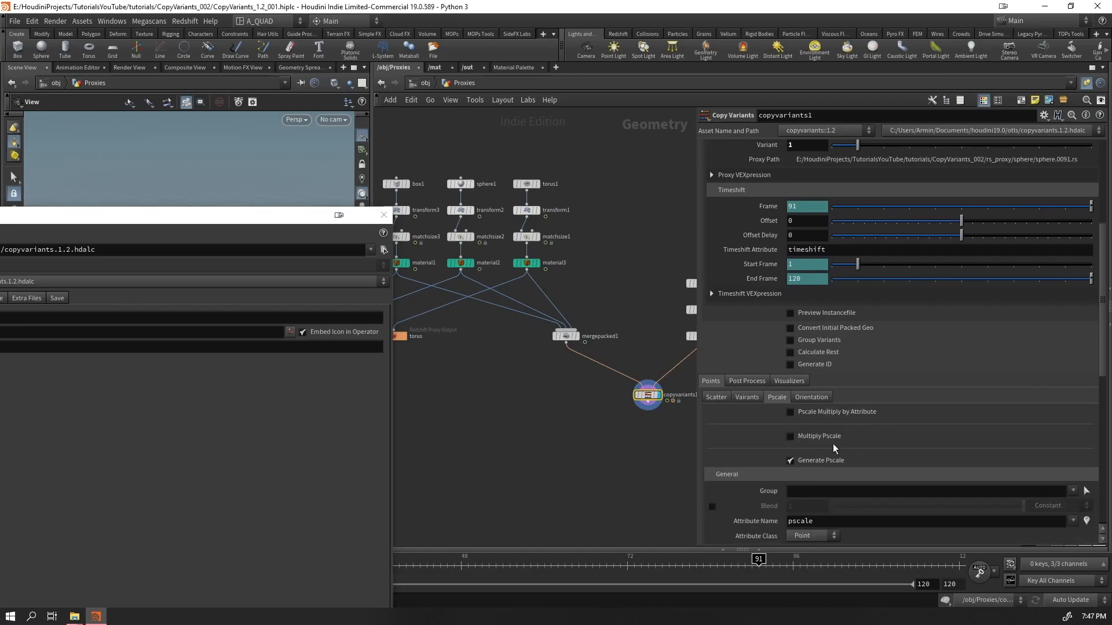
scroll(811, 423, down, 2)
click(767, 408)
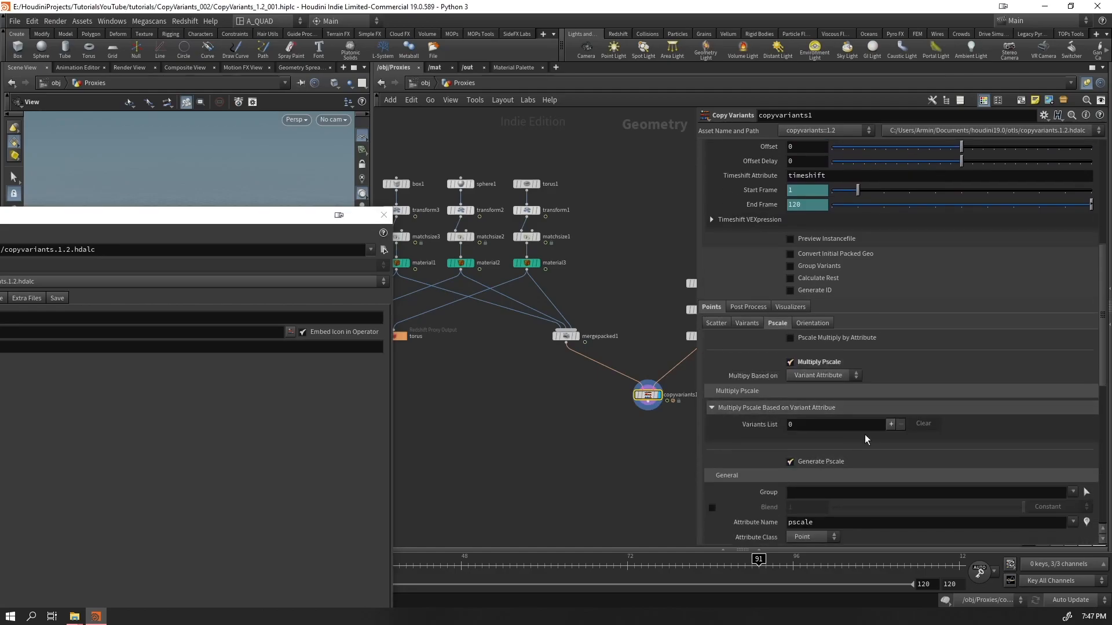
- Try adding a Variants List entry with the value 0 under Multiply Pscale, and remove it
click(891, 424)
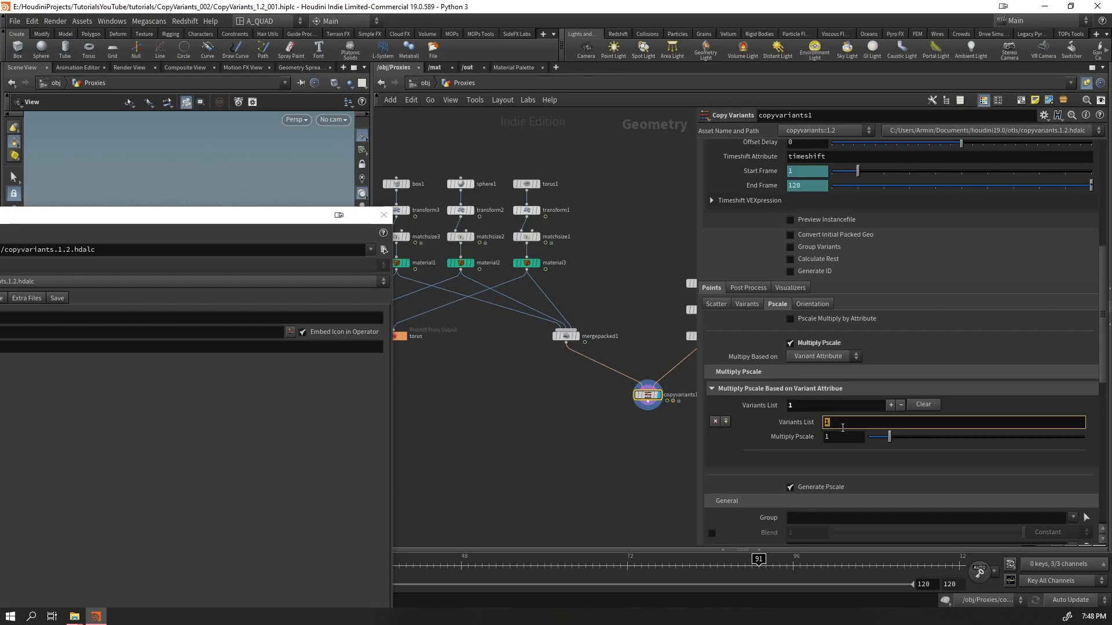
text(0)
click(714, 421)
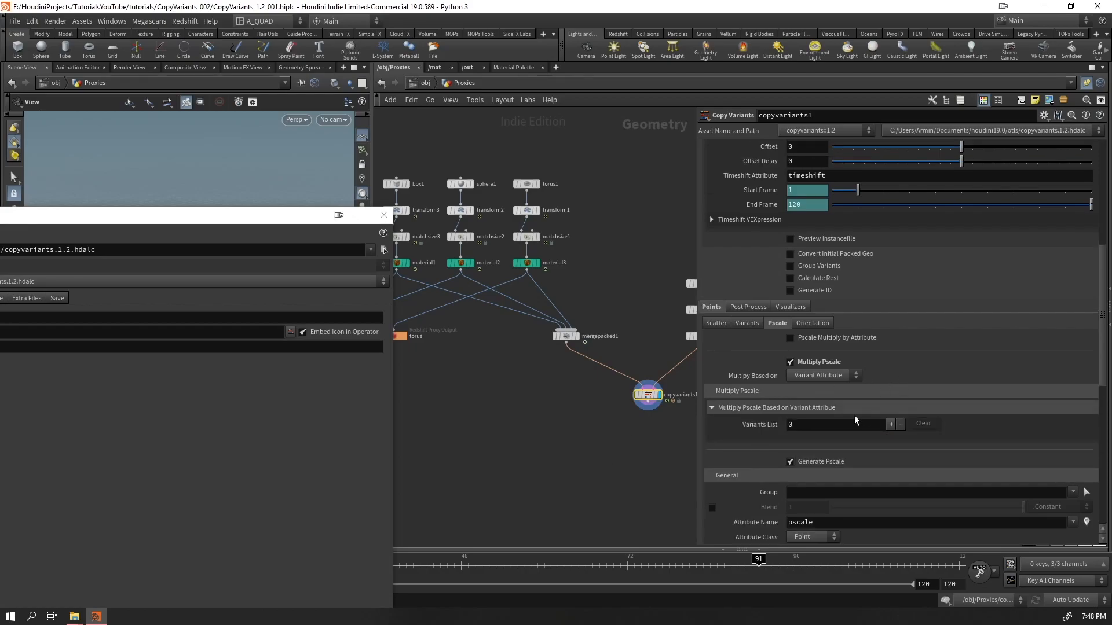
- Bring the Edit Operator Type Properties window into view and show the parameter definitions of copyvariants 1.2
scroll(924, 421, up, 8)
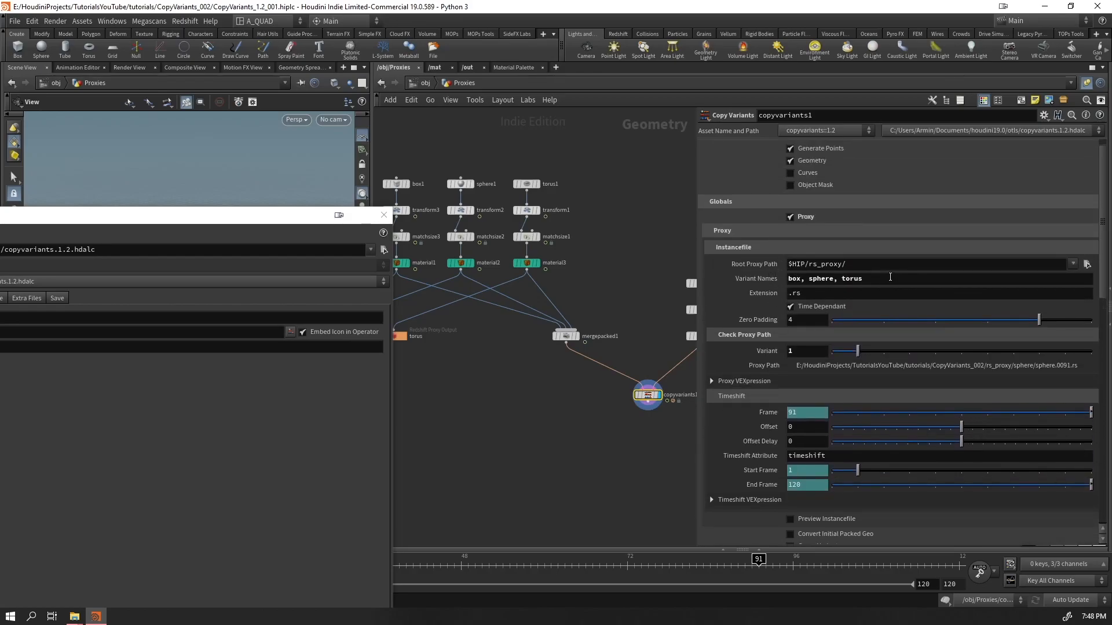
drag(697, 169, 521, 78)
click(120, 155)
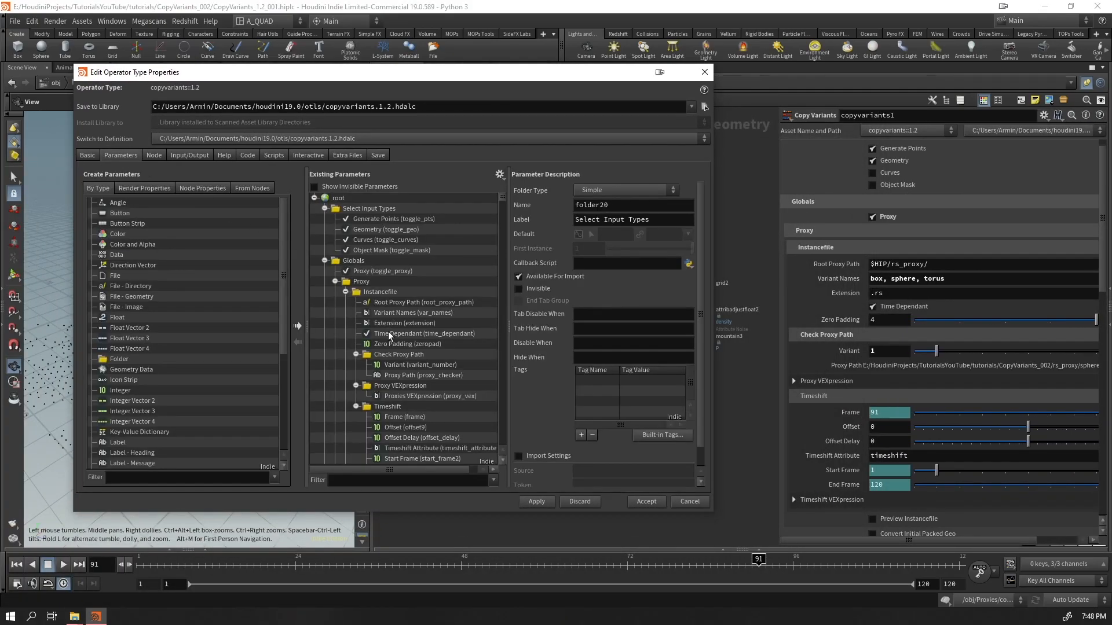
- Make the Variant Names (var_names) parameter a multi-line string, apply the change and unlock the node to save the definition
scroll(382, 377, down, 3)
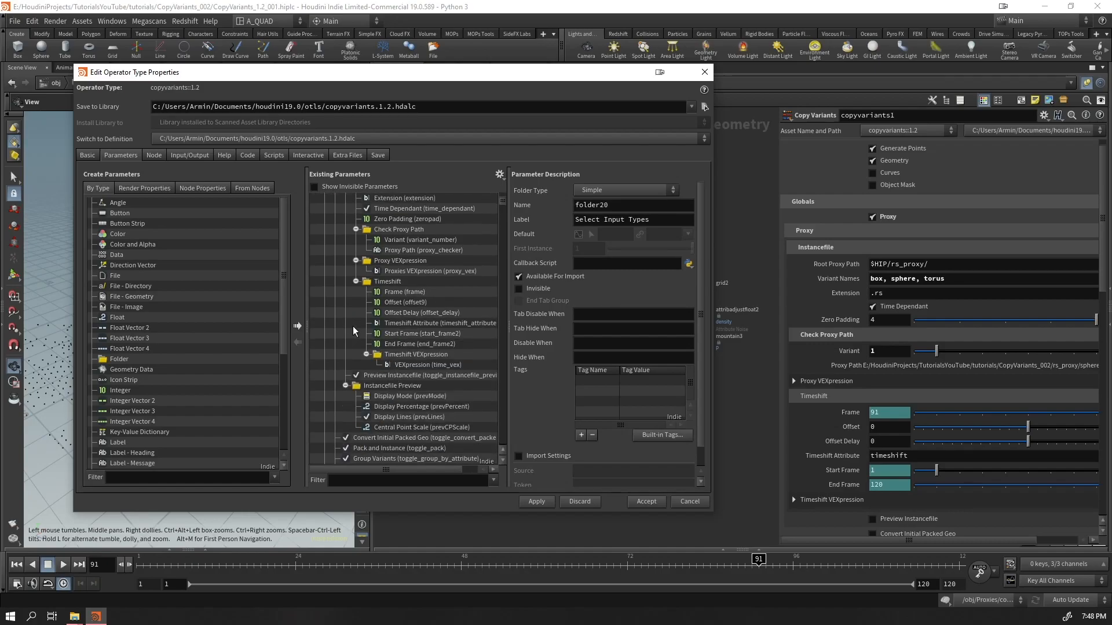
click(394, 271)
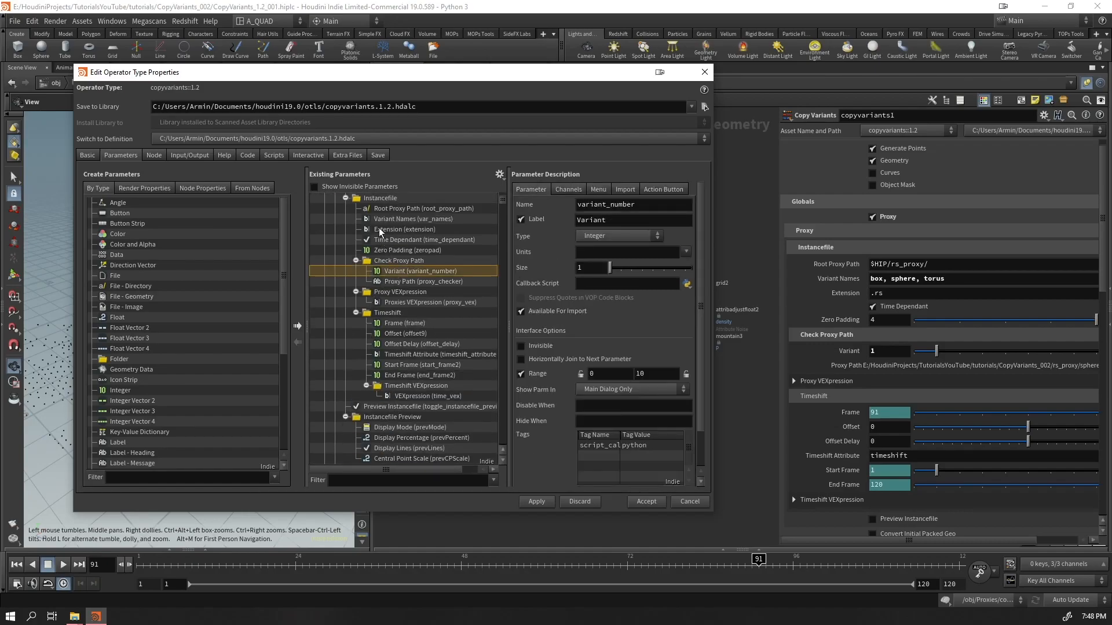
scroll(400, 263, up, 1)
click(403, 261)
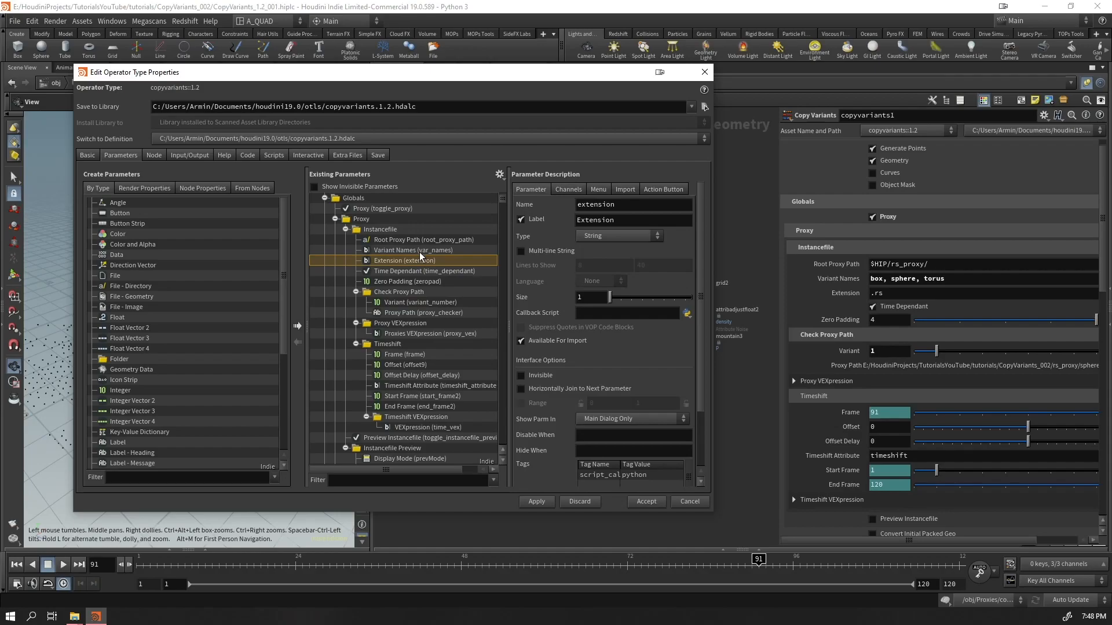
click(420, 251)
click(613, 235)
click(613, 236)
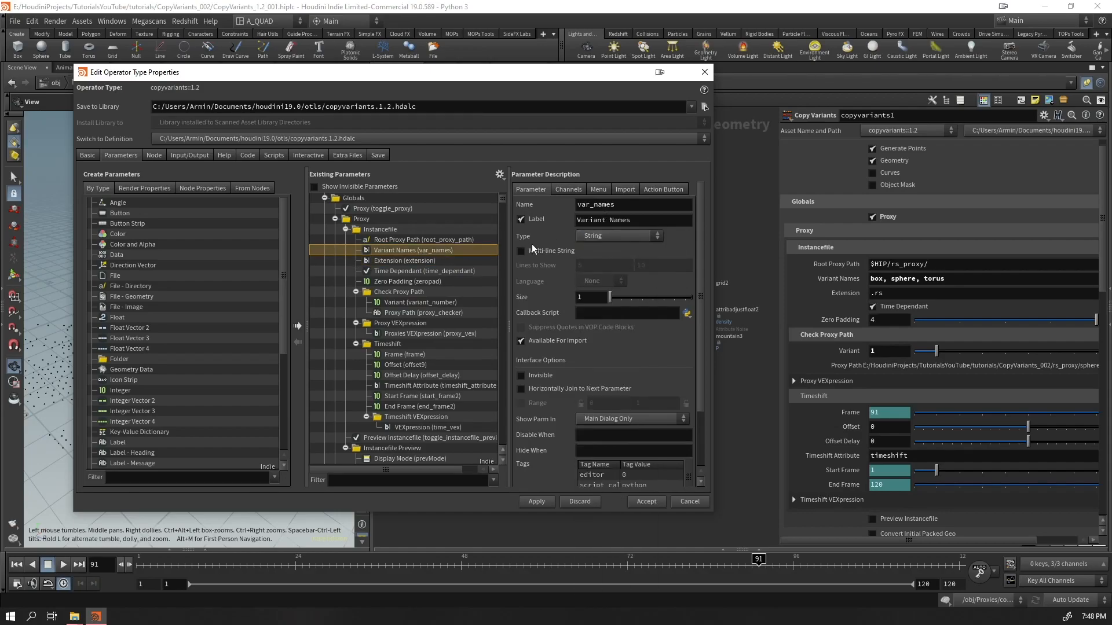
click(521, 251)
click(536, 503)
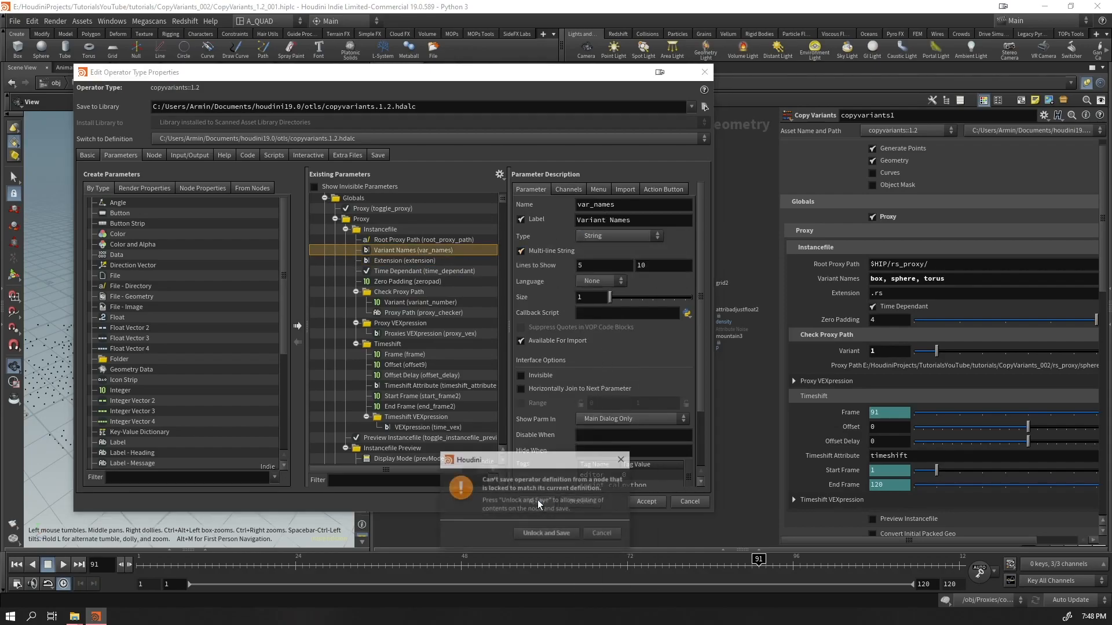
click(542, 533)
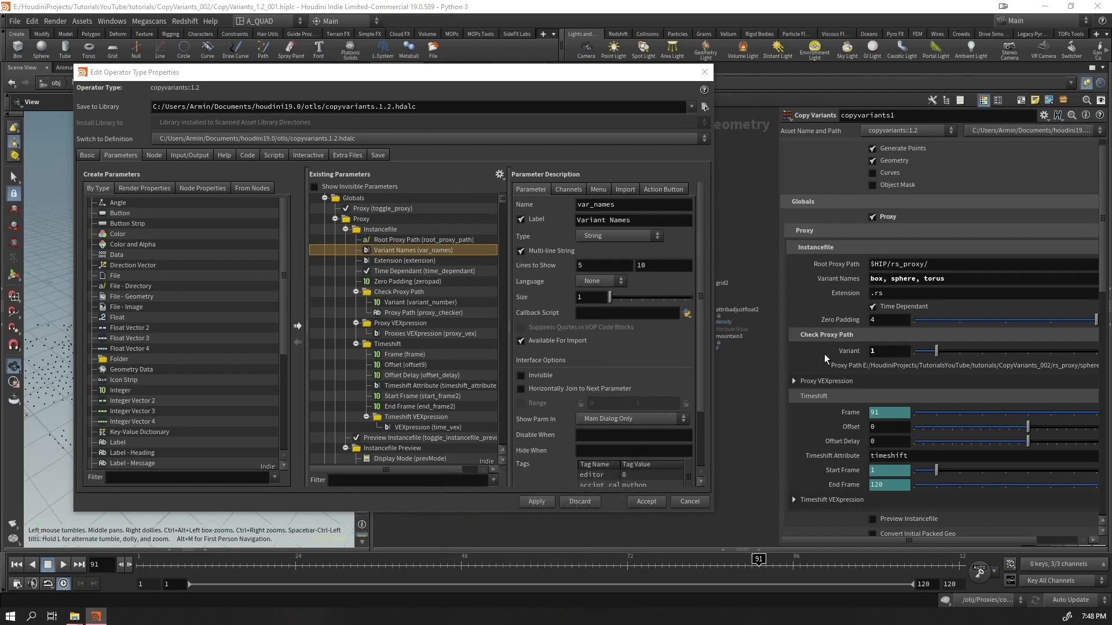
- Widen the parameter pane and move the Edit Operator Type Properties window aside to make room for the Variant Names field
click(884, 304)
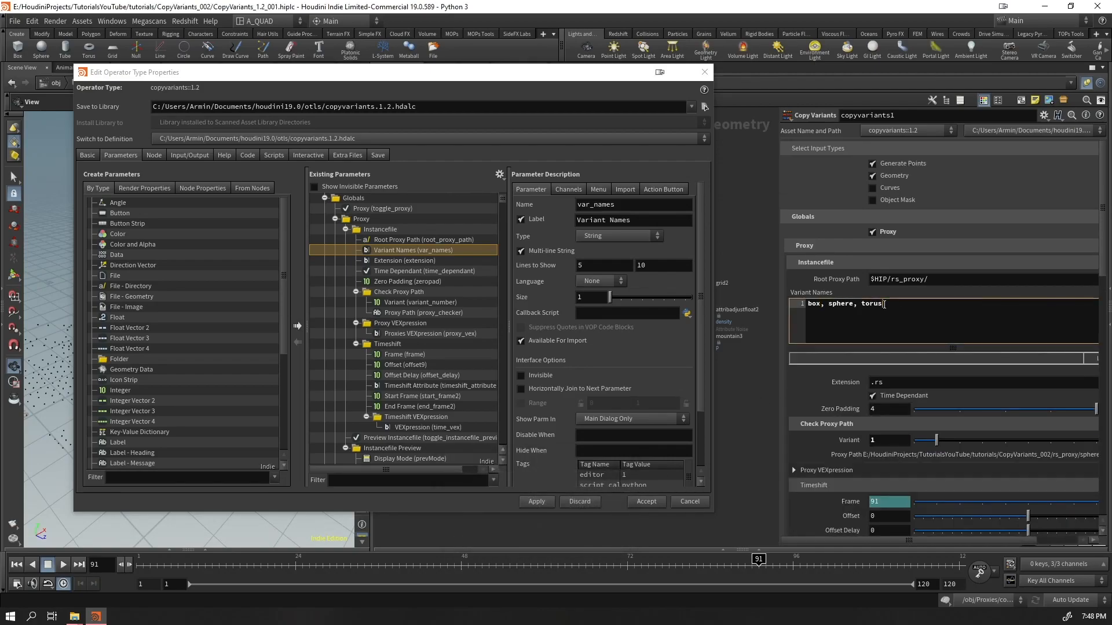
drag(781, 296, 712, 297)
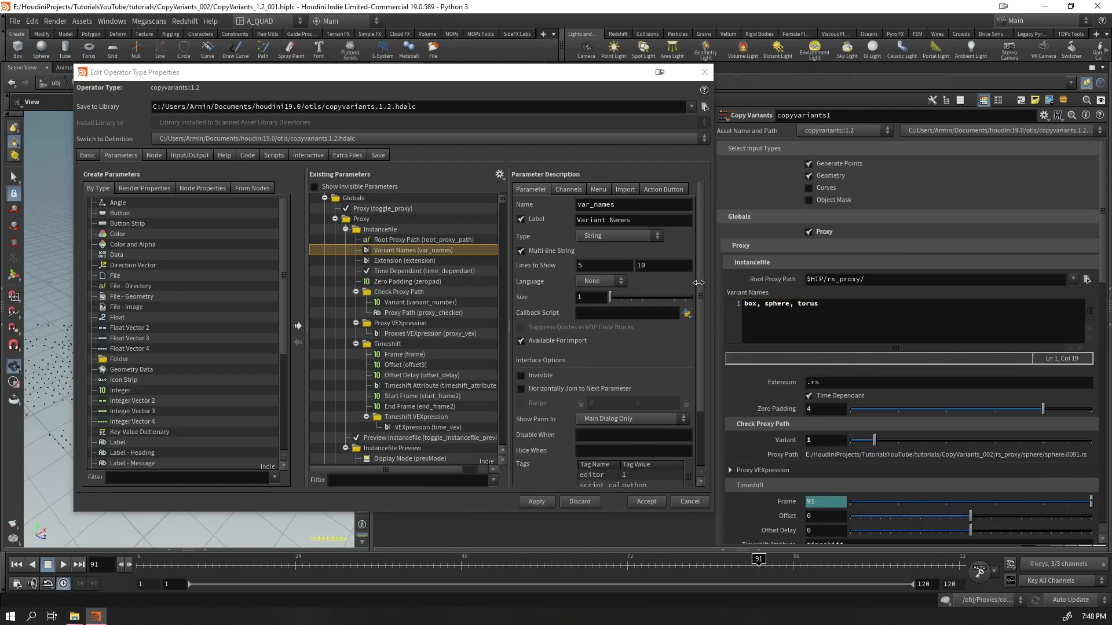
drag(568, 77, 410, 70)
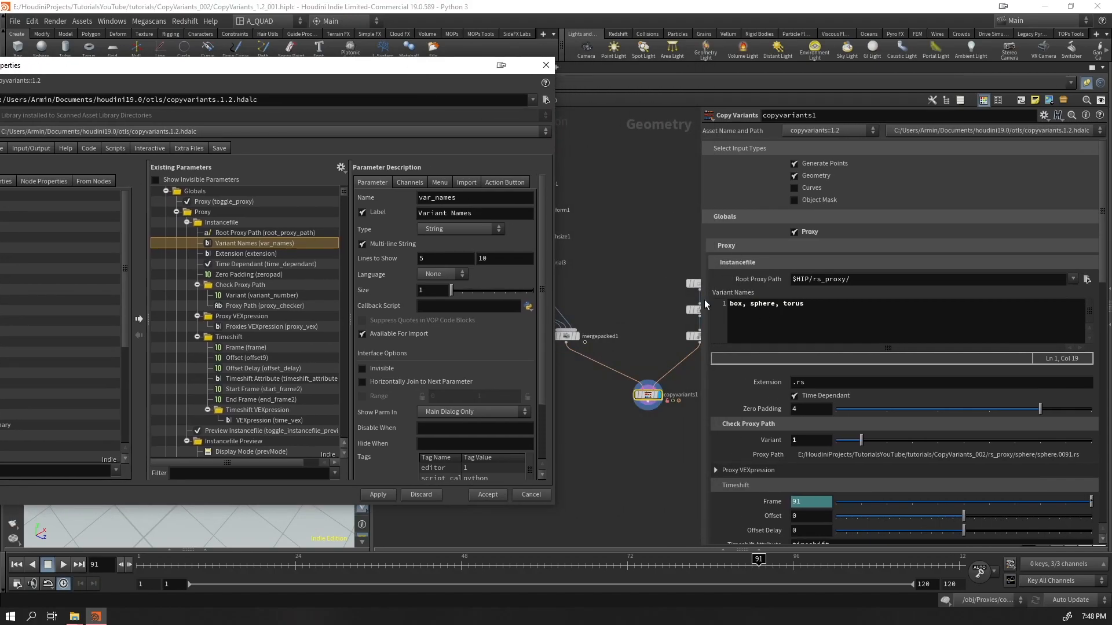
drag(701, 290, 655, 290)
- Rewrite the Variant Names of copyvariants1 as box, sphere and torus on three separate lines, separated by commas, and commit the text
click(781, 303)
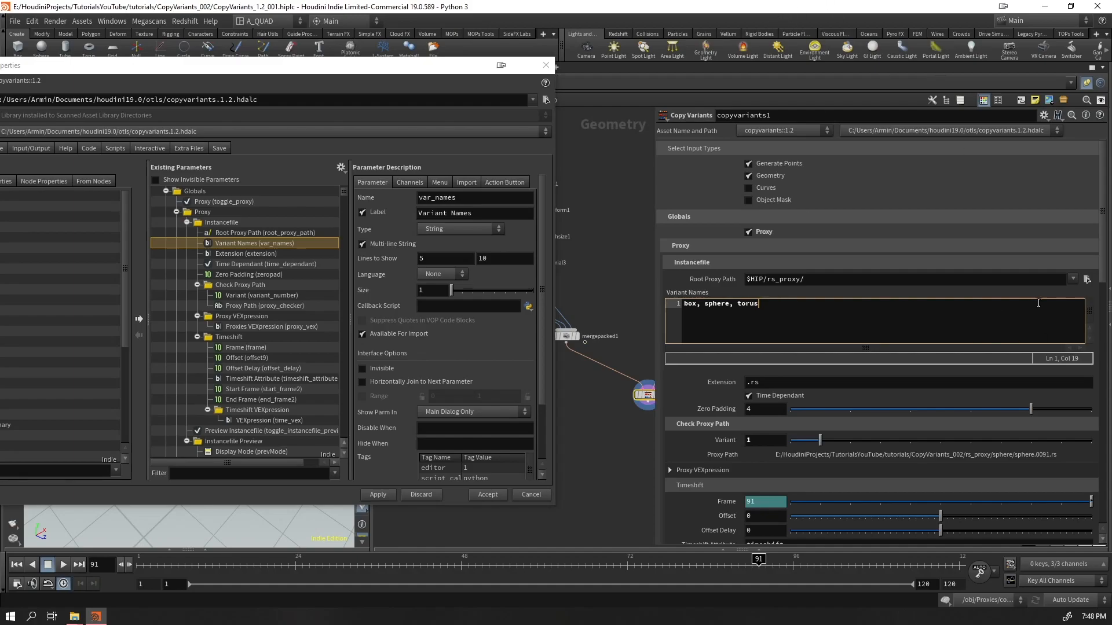
key(Return)
text(box,)
key(Return)
text(sphere)
click(759, 304)
drag(760, 303, 710, 305)
key(BackSpace)
click(717, 324)
key(BackSpace)
key(Delete)
click(743, 314)
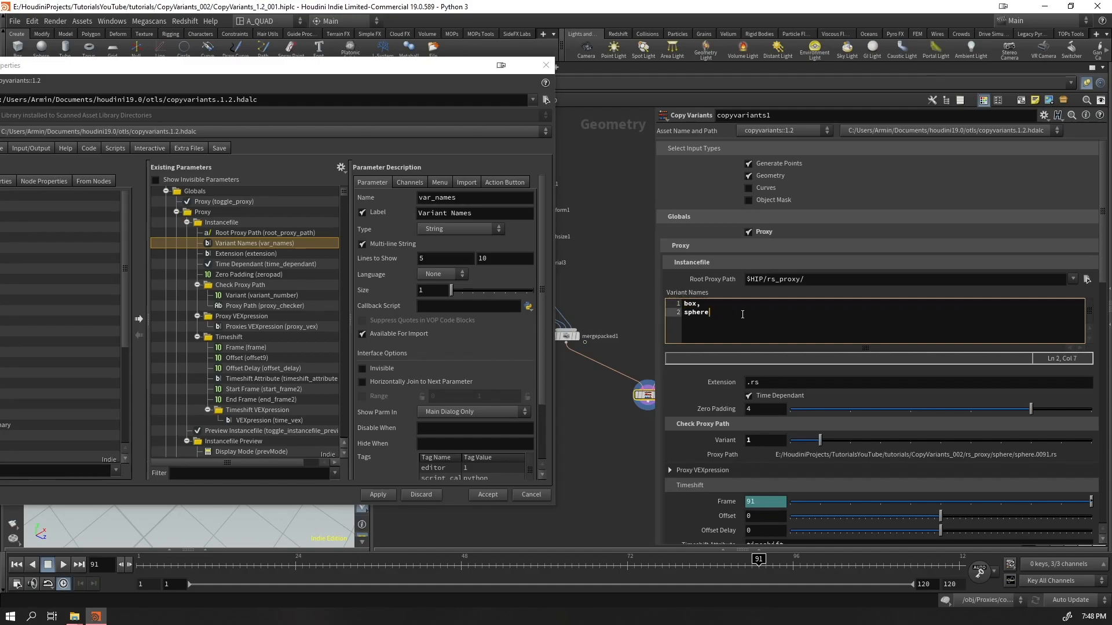
text(,)
key(Return)
text(torus)
key(ctrl+s)
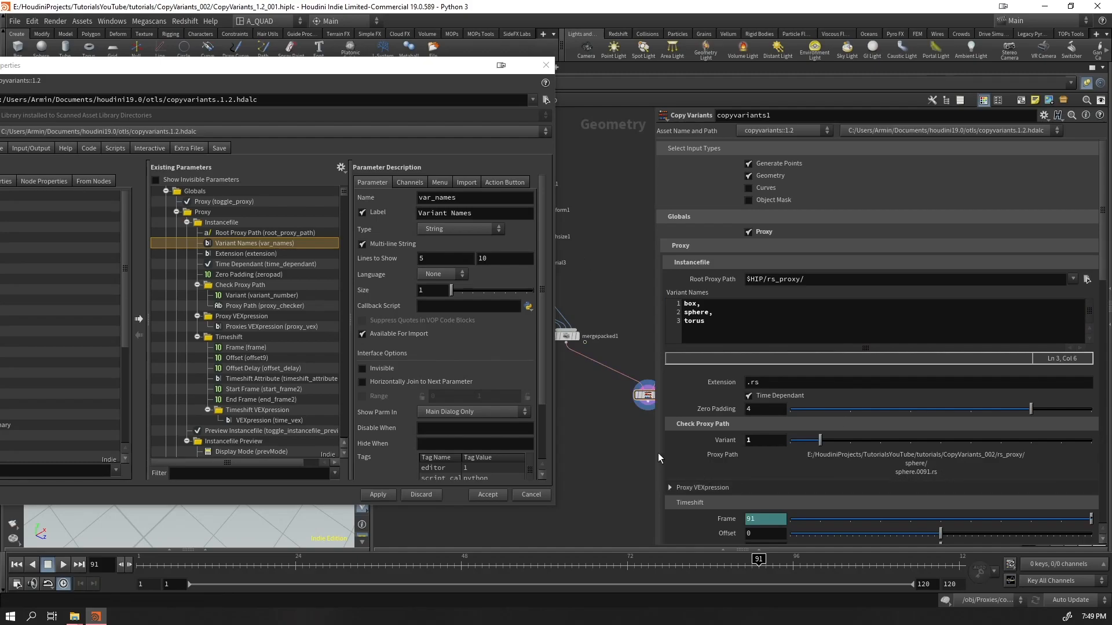
- Try clearing all Variant Names and undo the deletion to compare the Proxy Path
key(ctrl+a)
key(BackSpace)
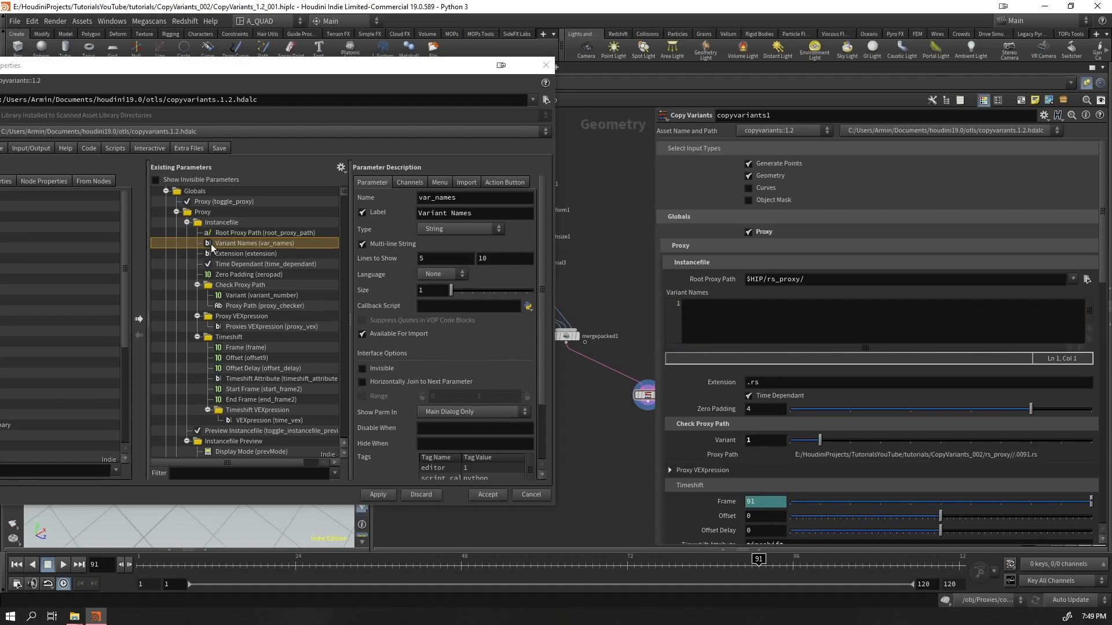
key(ctrl+z)
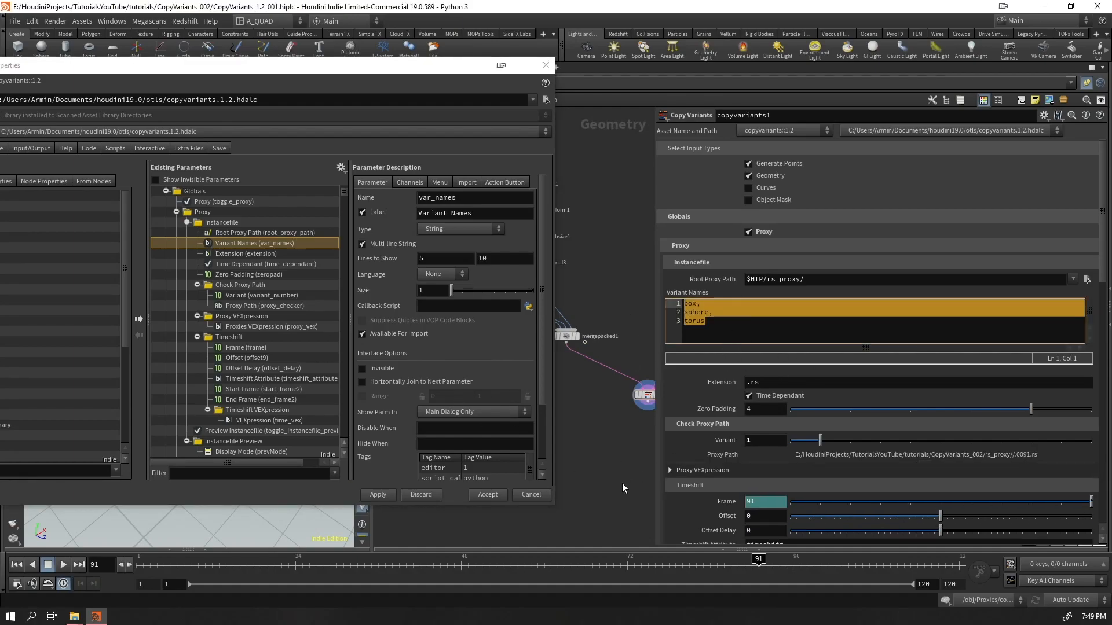
click(810, 479)
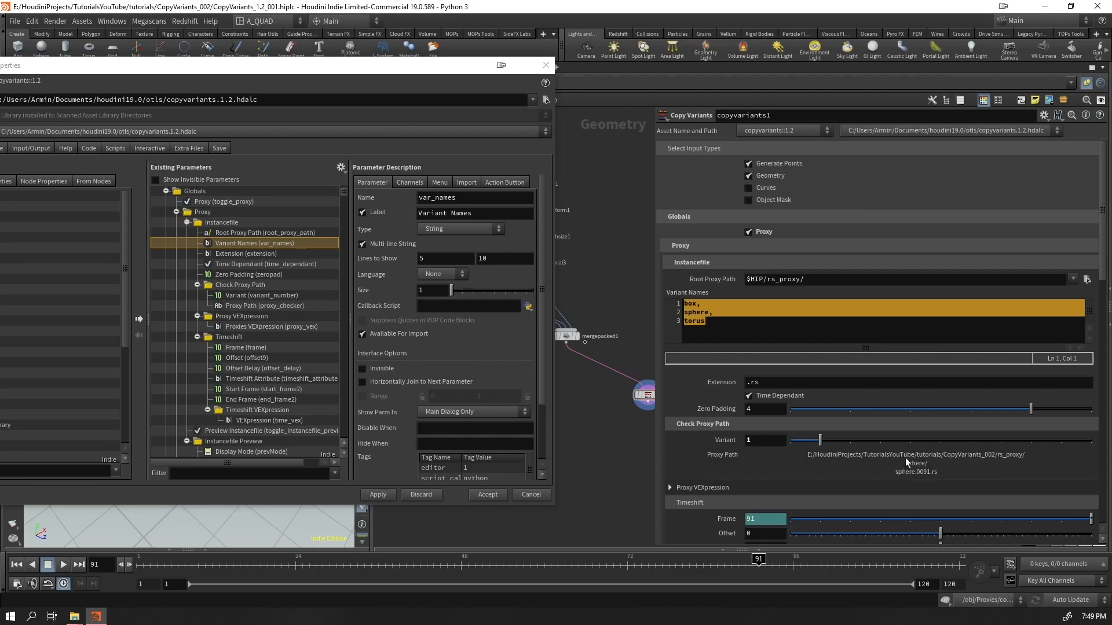
- Clear the multi-line Variant Names, turn off Multi-line String for var_names and accept the operator type properties
drag(654, 419, 548, 419)
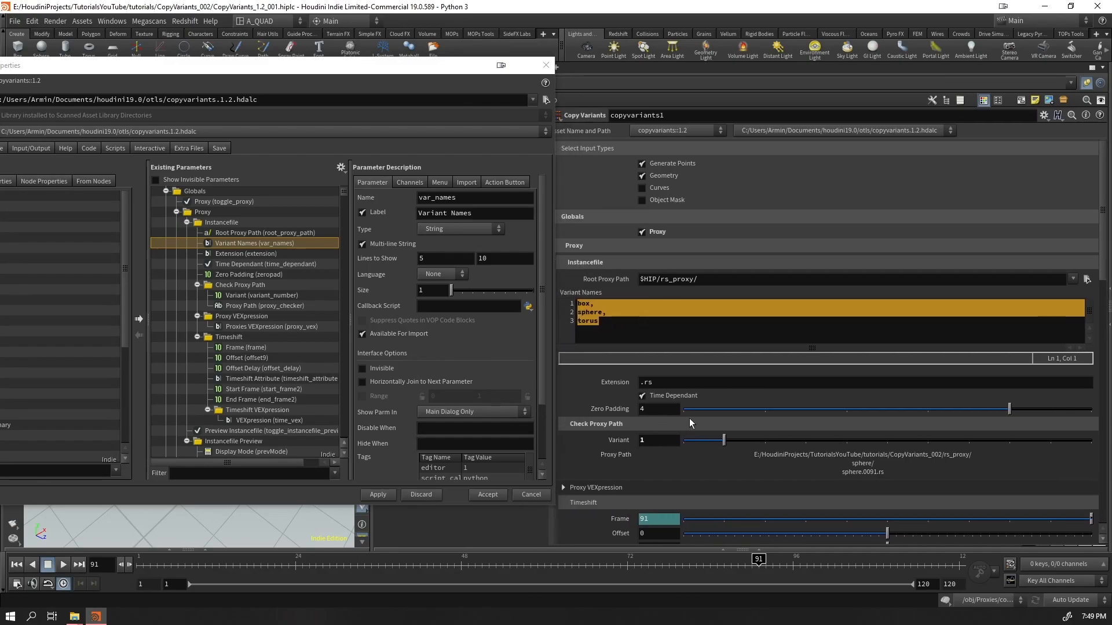
scroll(675, 421, down, 2)
scroll(654, 406, up, 2)
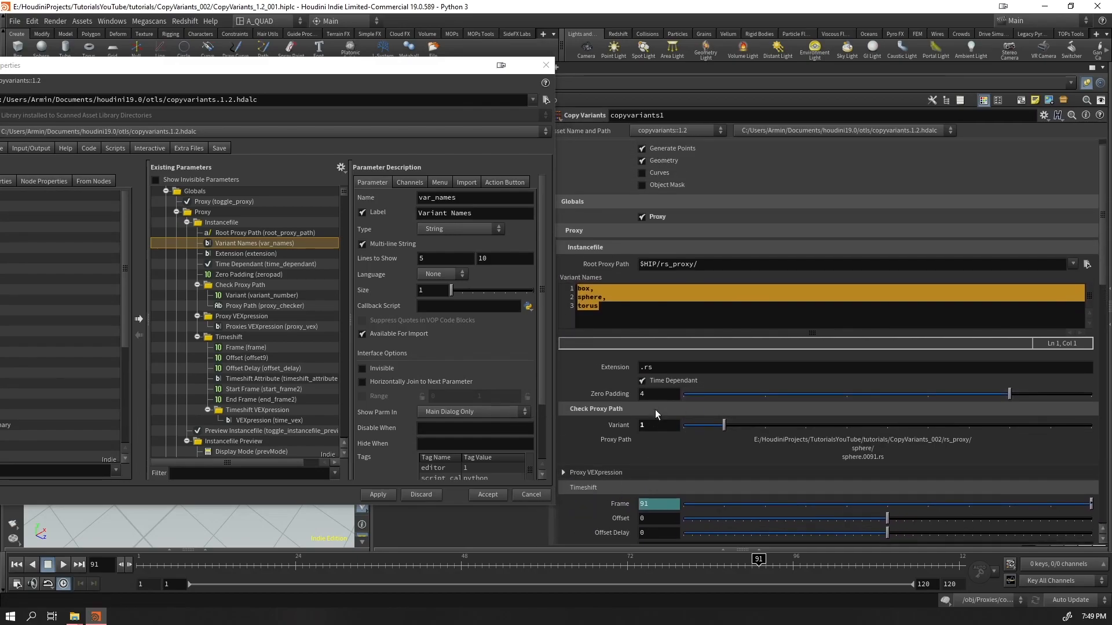
drag(625, 324, 547, 288)
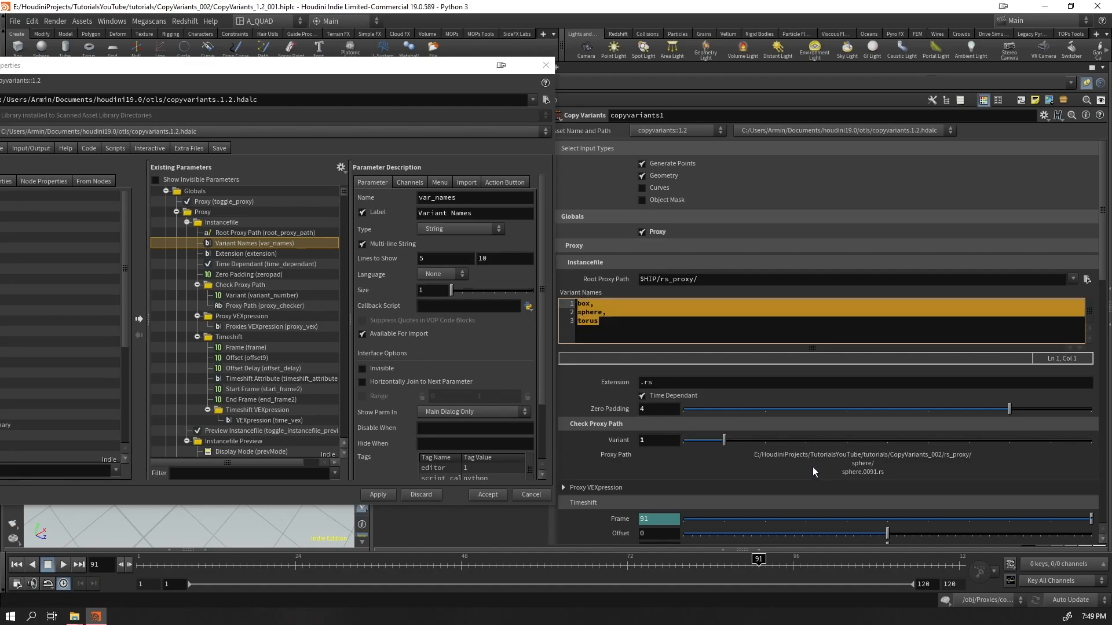
key(BackSpace)
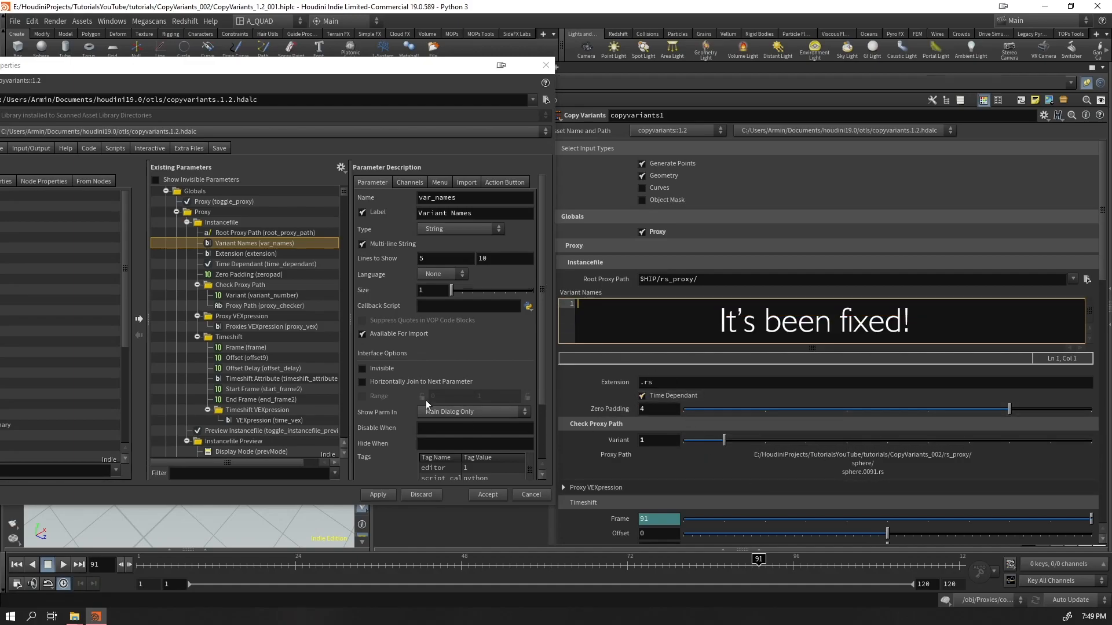
click(362, 244)
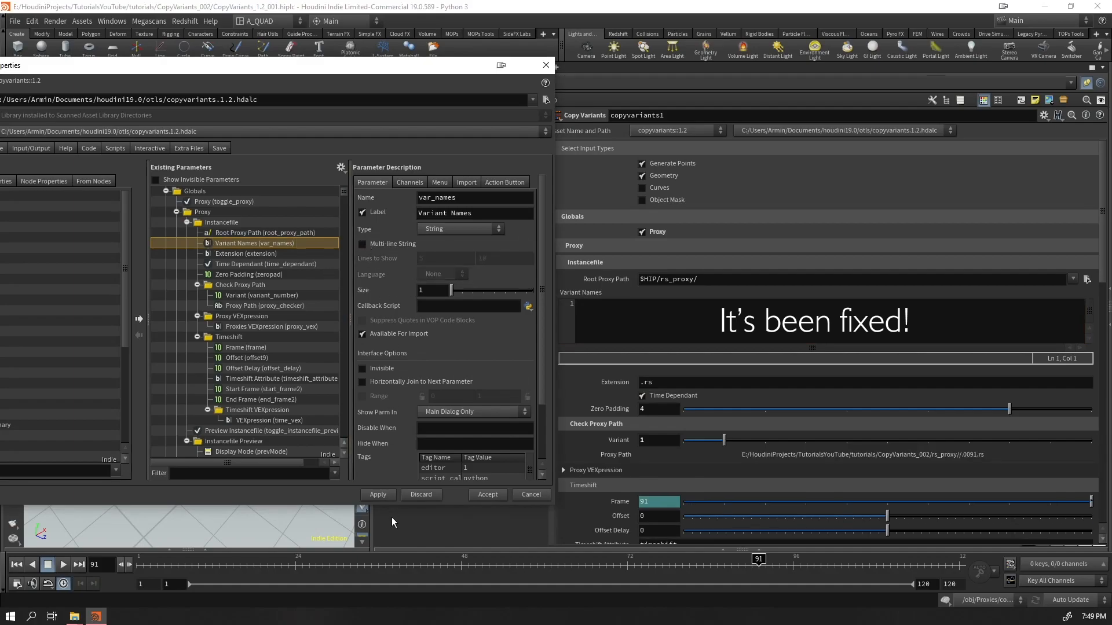
click(487, 495)
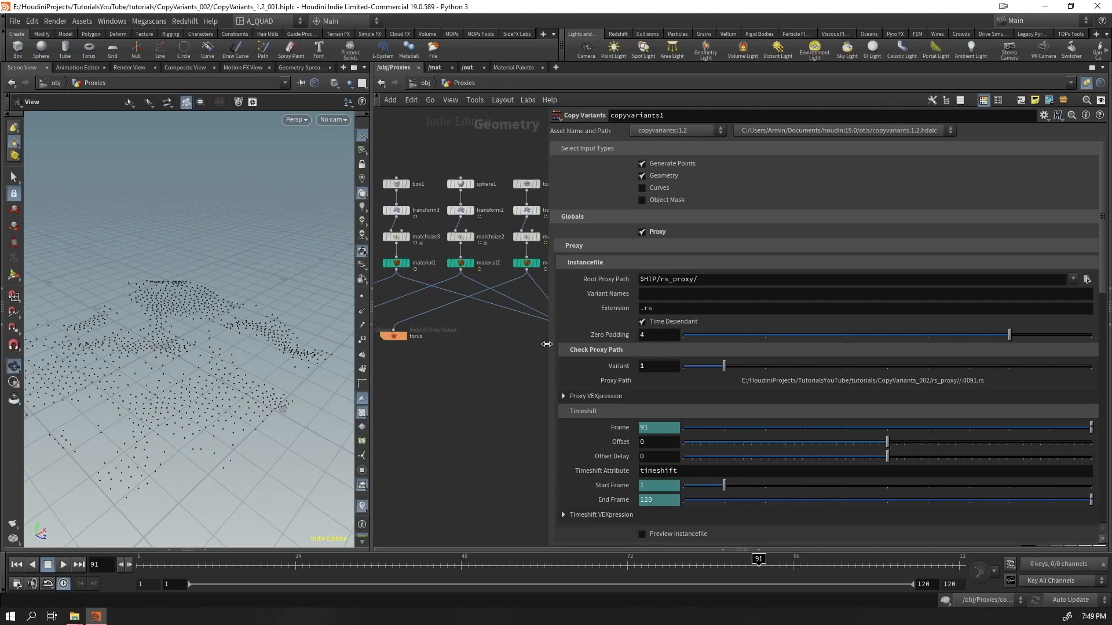
- Match copyvariants1 to its current definition and set its Variant Names to "box, sphere, torus"
drag(547, 346, 705, 346)
click(811, 294)
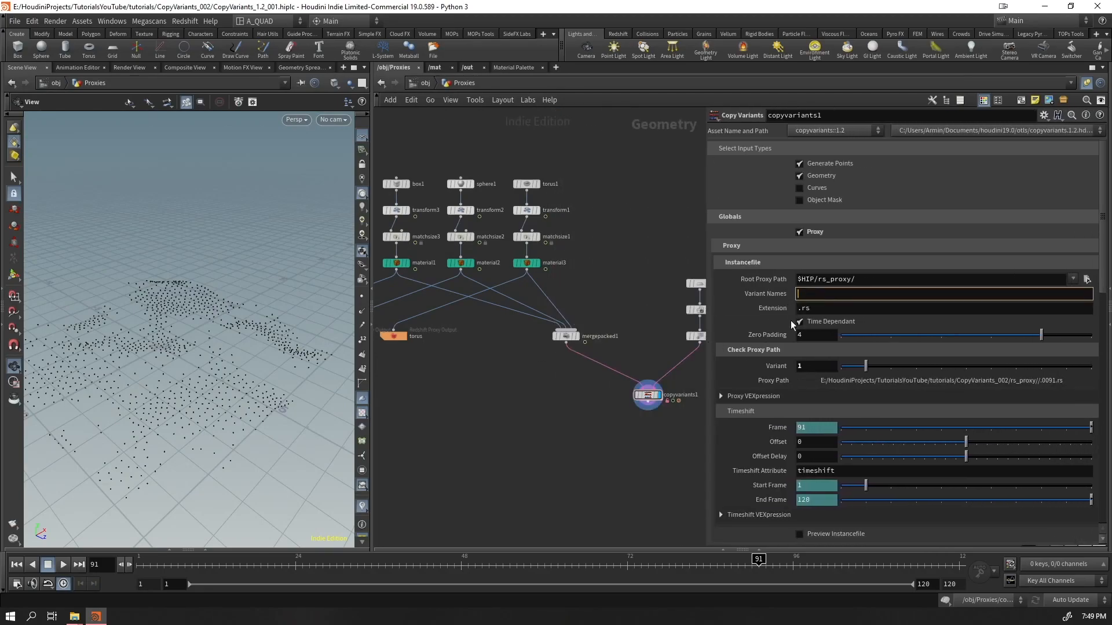
right_click(649, 394)
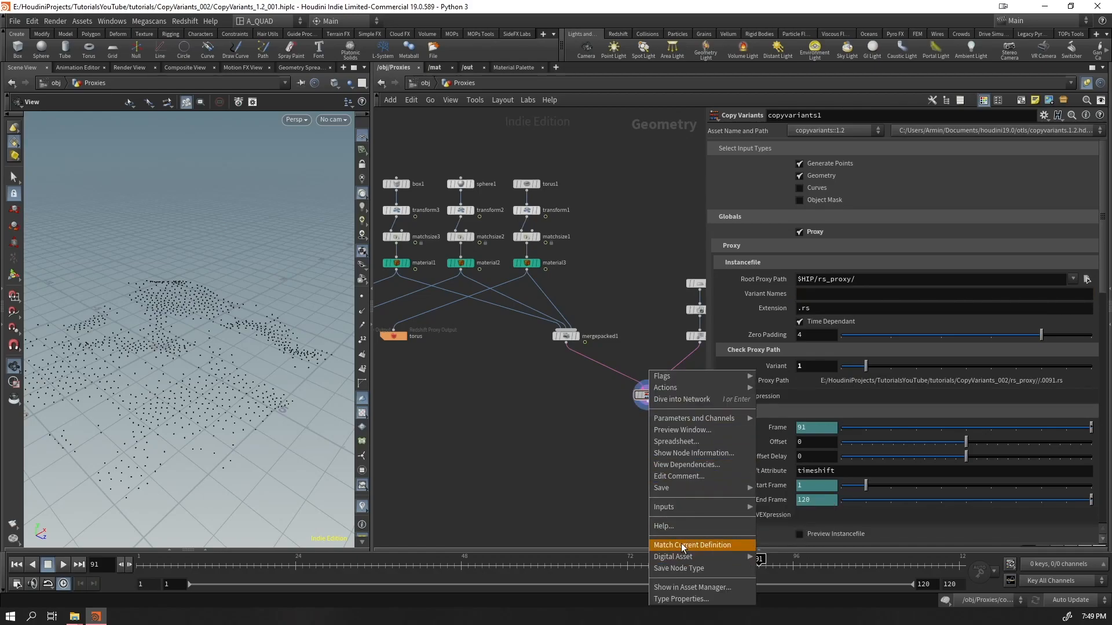
click(825, 298)
text(box, sphere, torus)
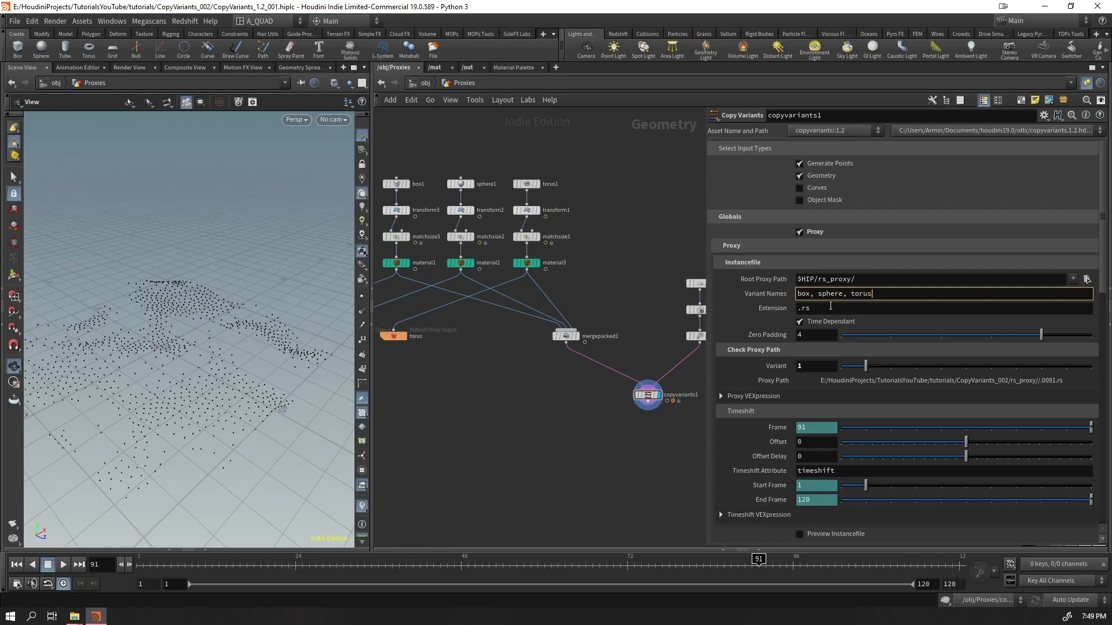
key(Return)
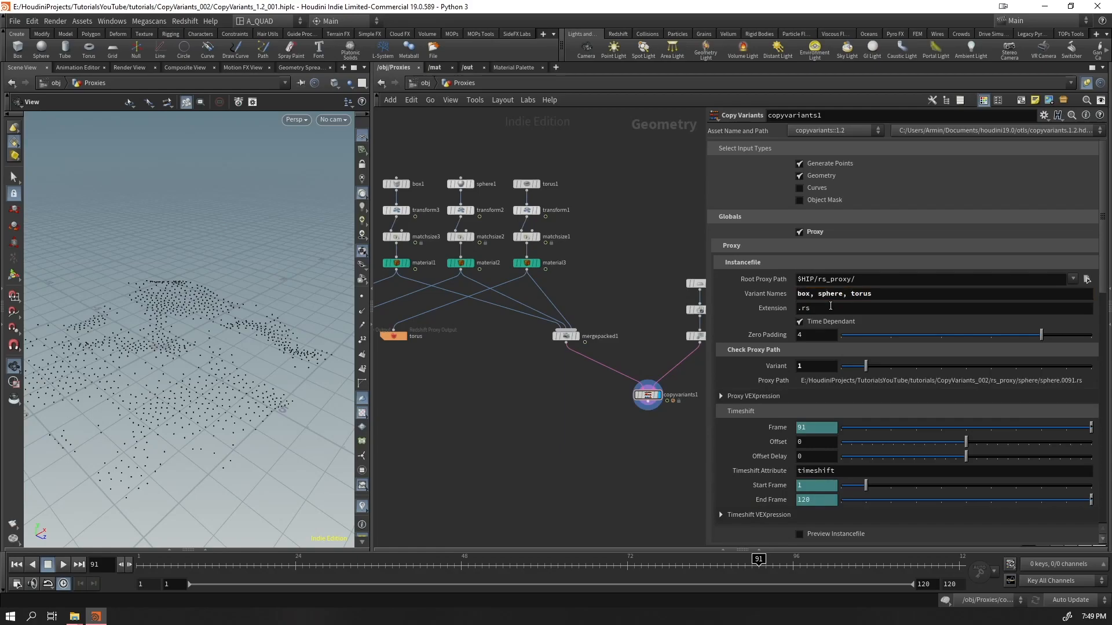
- Examine the Extension of copyvariants1 and compare it with the Filename of the box Redshift Proxy Output
click(868, 307)
click(825, 311)
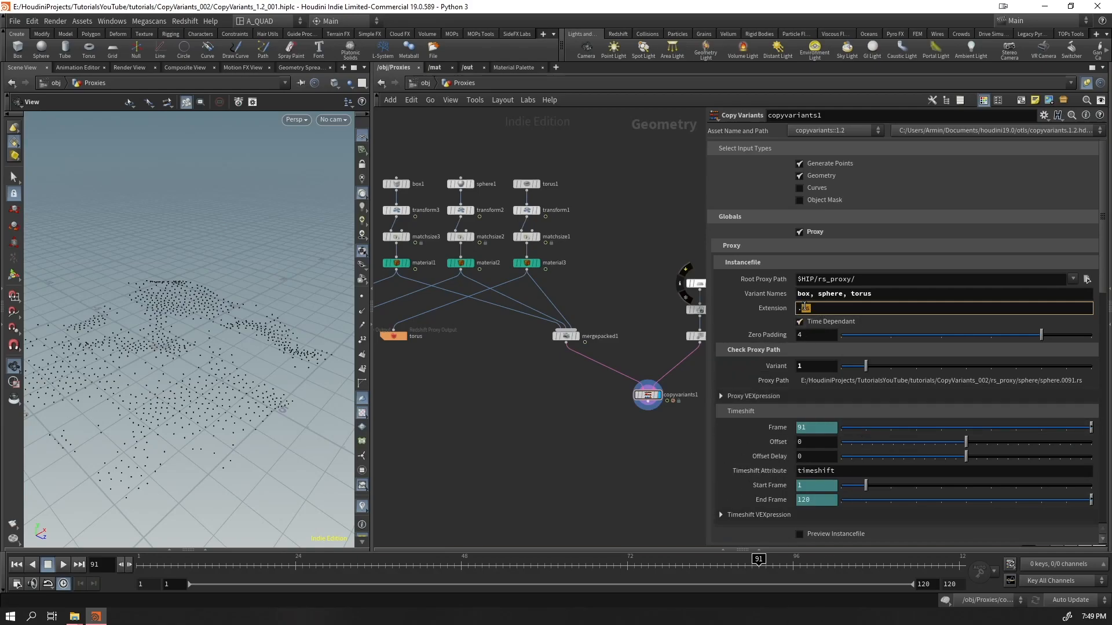
drag(810, 307, 764, 322)
click(620, 461)
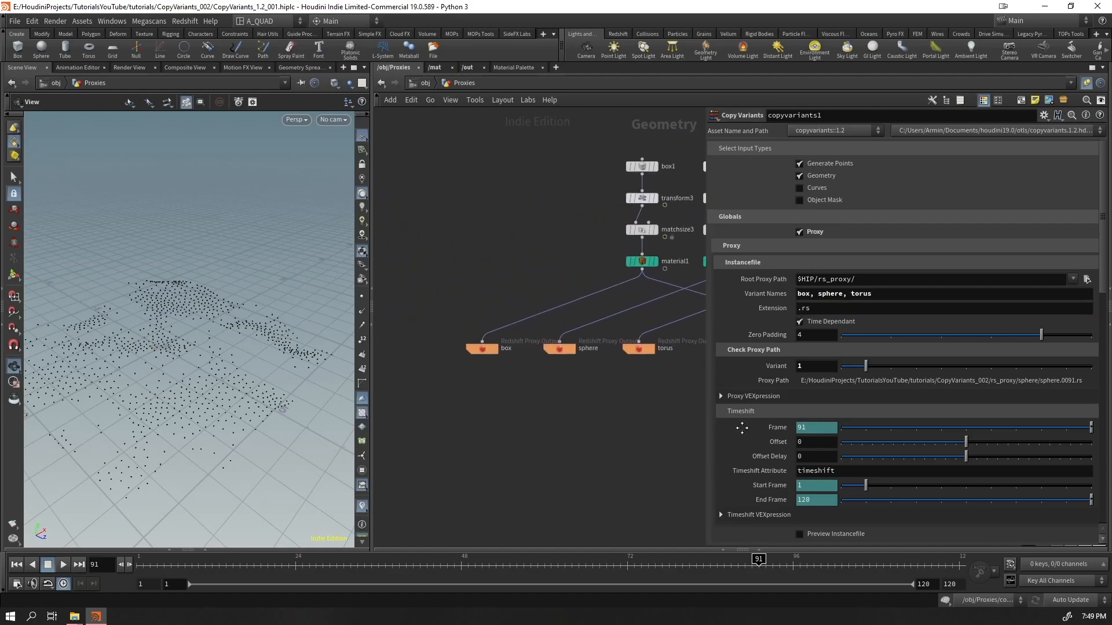
drag(500, 400, 471, 345)
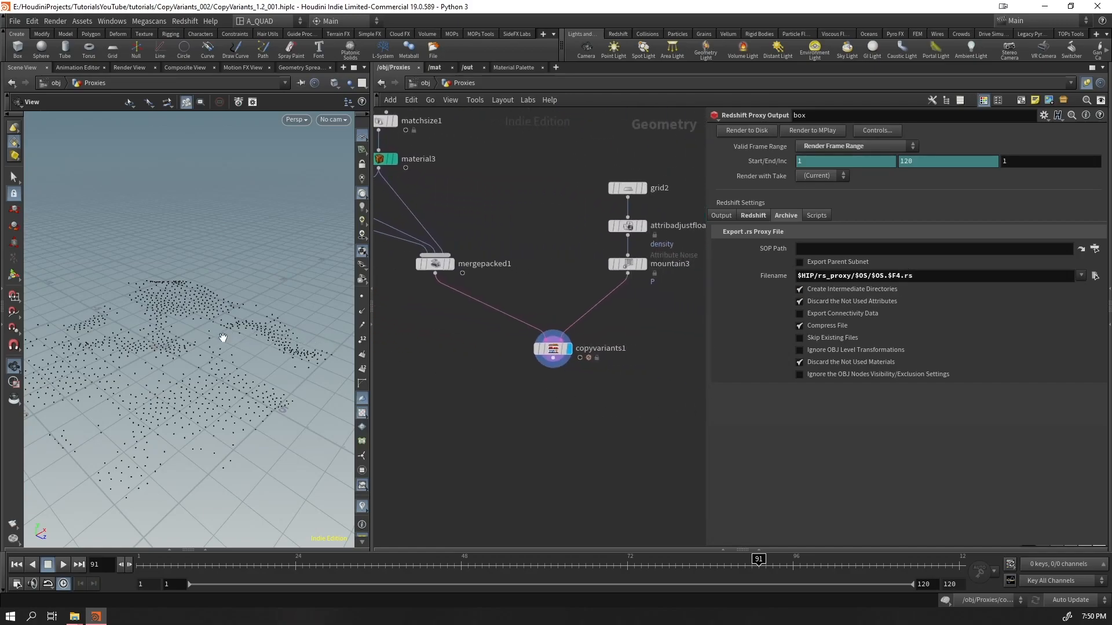
- Turn Time Dependant off and back on for copyvariants1 and point out its Zero Padding setting
drag(491, 415, 617, 328)
click(800, 322)
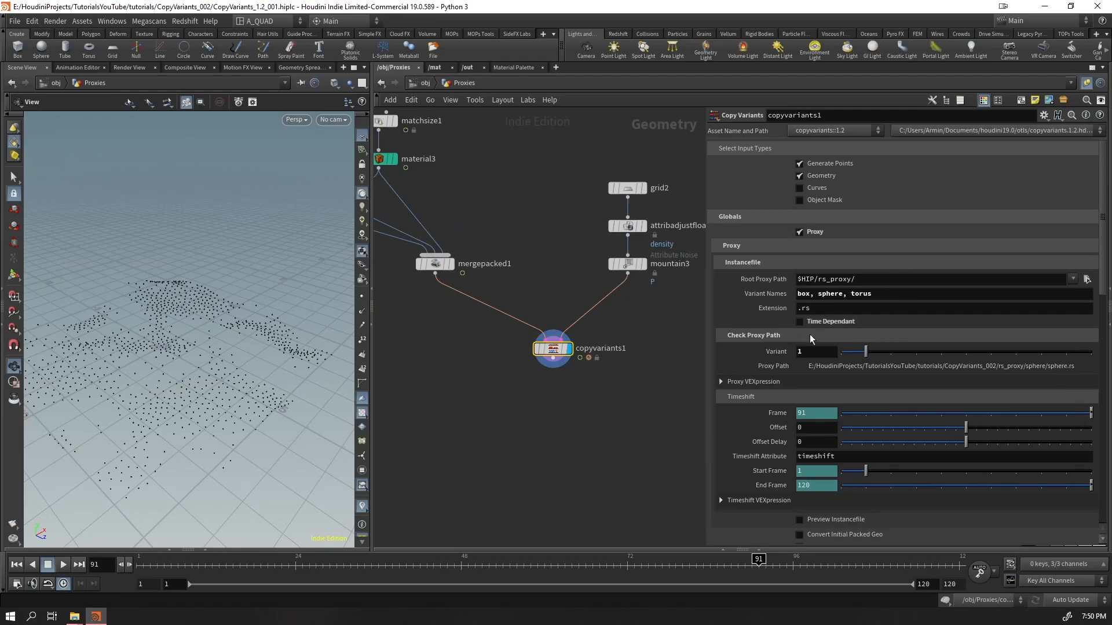
click(800, 321)
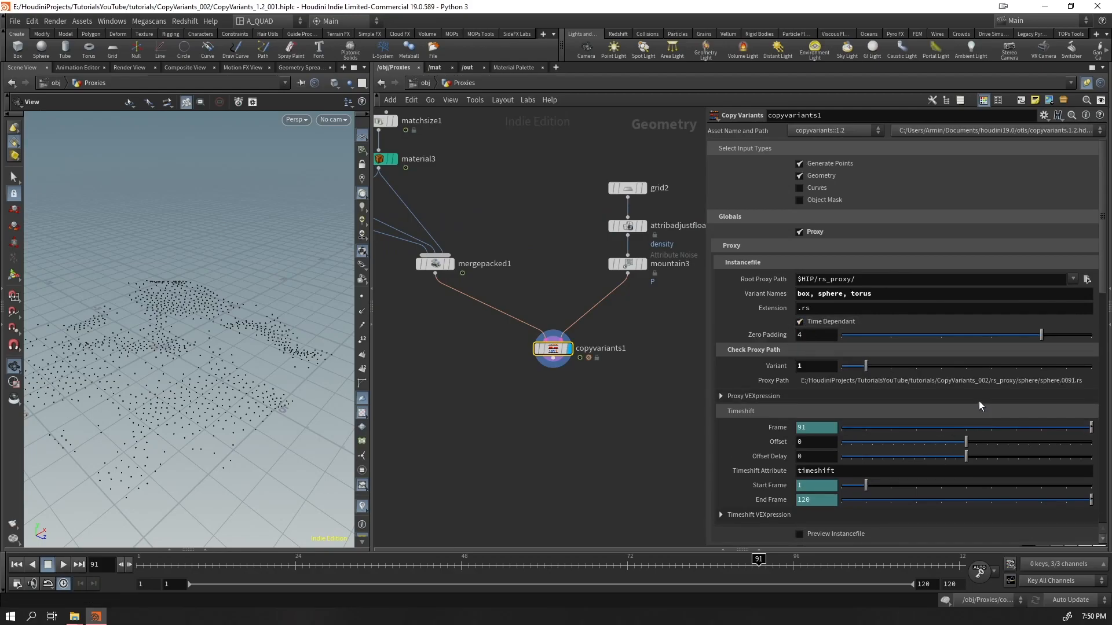
drag(1040, 337, 1021, 349)
- Check the Proxy Path with Variant set to 0, go to frame 1, and check variants 3 and 2
drag(870, 364, 794, 385)
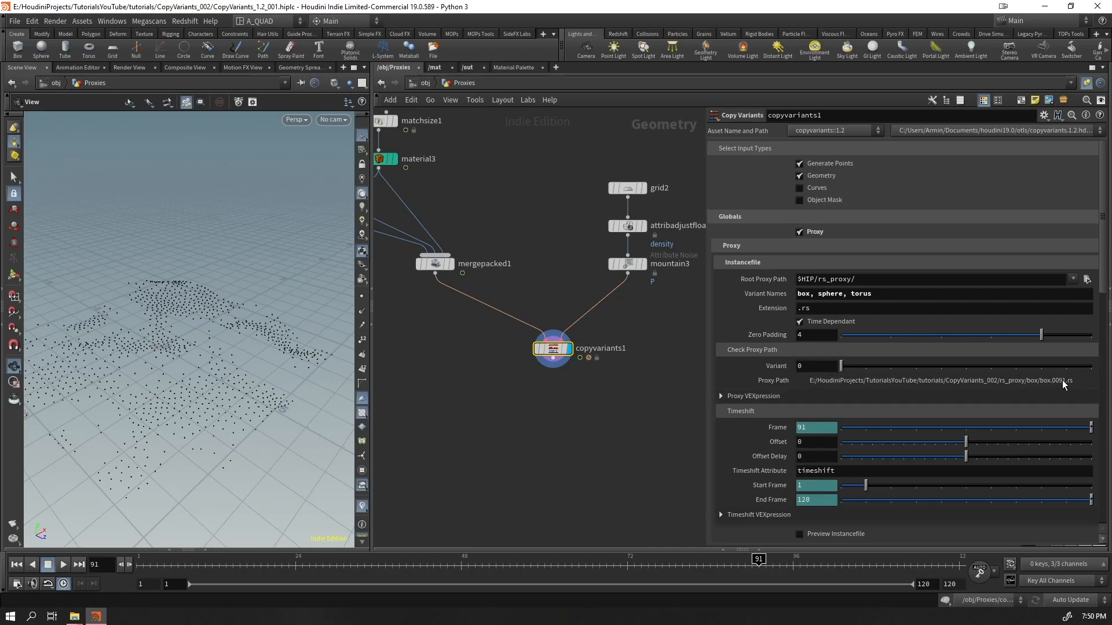
click(17, 565)
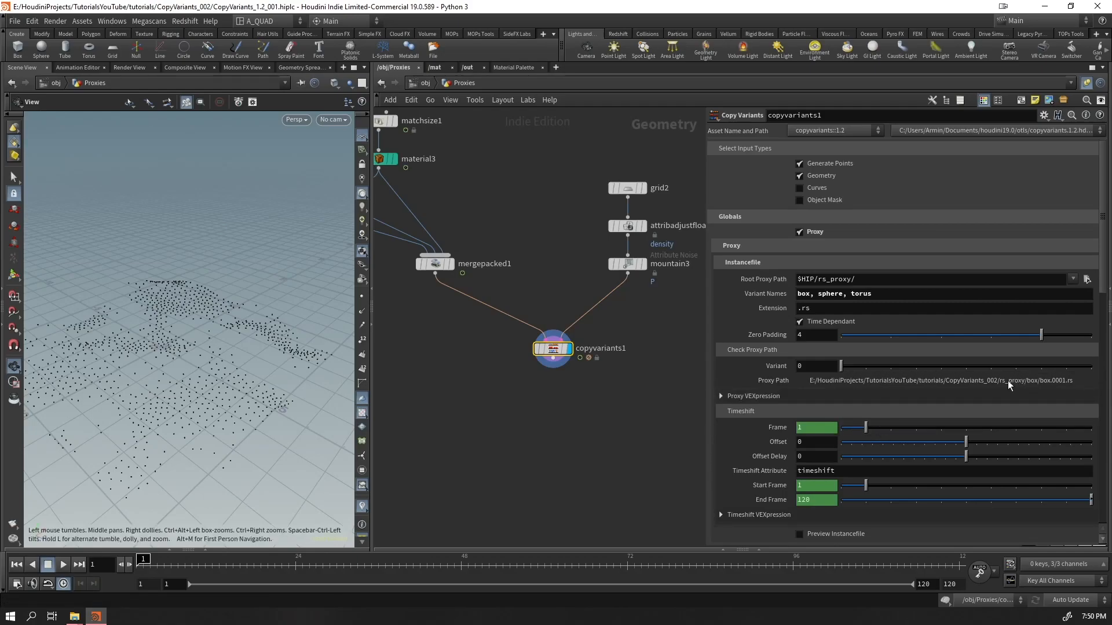
drag(864, 371, 908, 372)
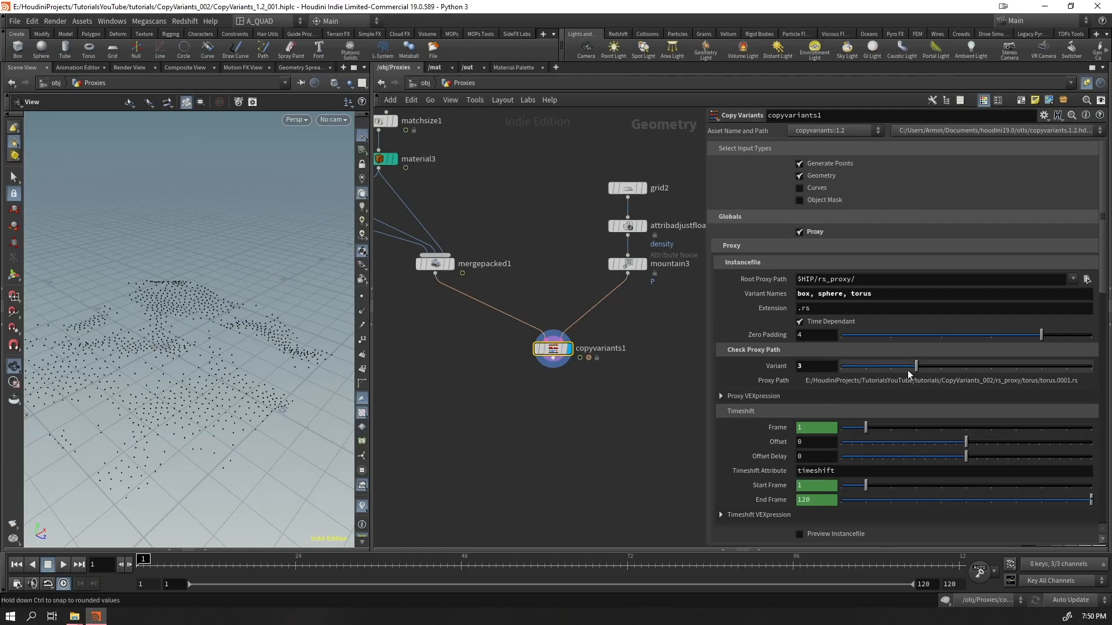
drag(913, 366, 890, 371)
- Show the Geometry Spreadsheet below the viewport and widen it to examine the instancefile attribute of the points
click(210, 549)
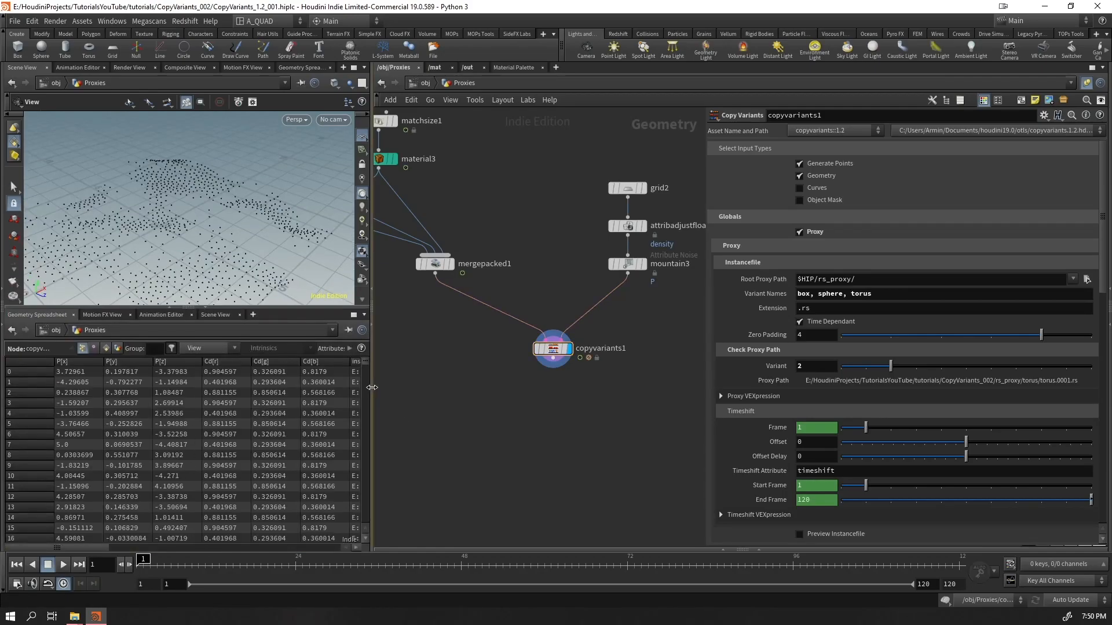
click(372, 417)
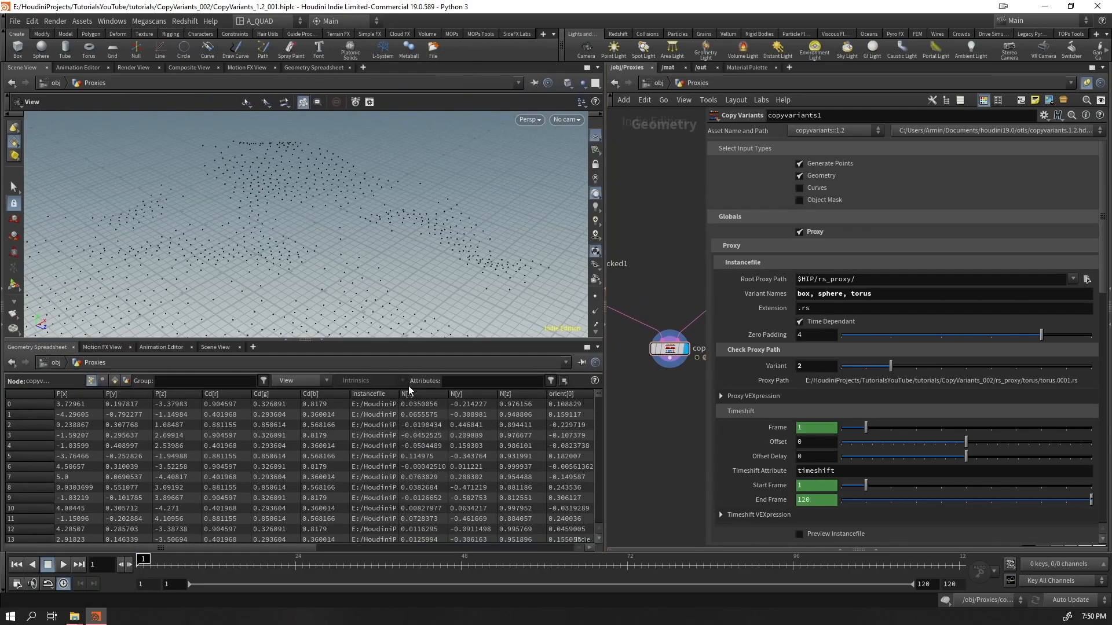
- Show only the instancefile attribute in the Geometry Spreadsheet and widen its column enough to read the full proxy paths
click(319, 380)
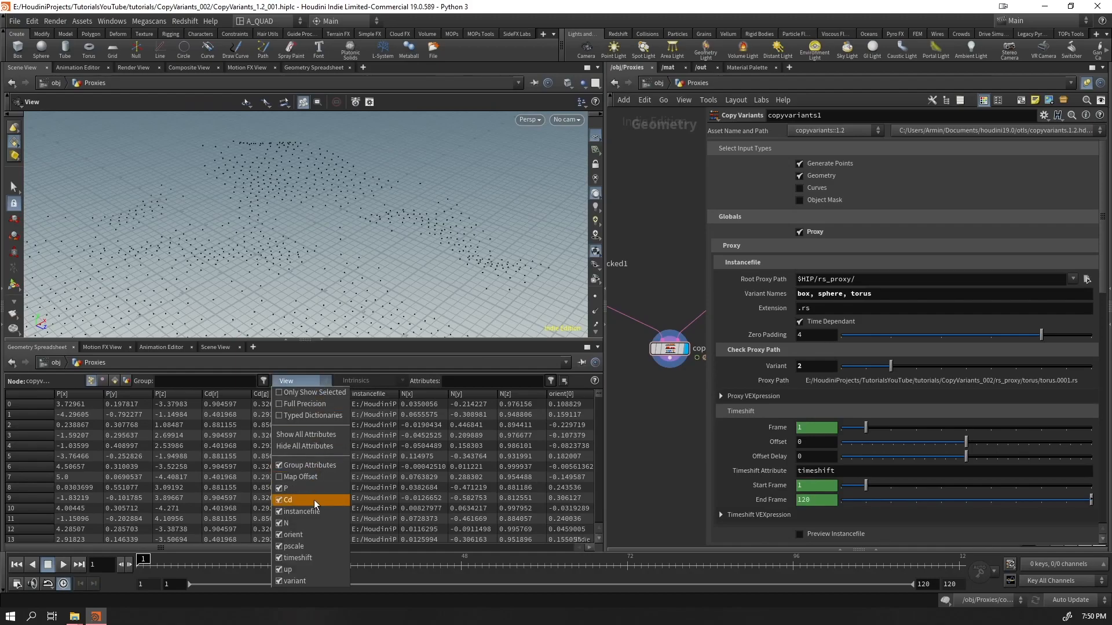
click(302, 446)
click(315, 379)
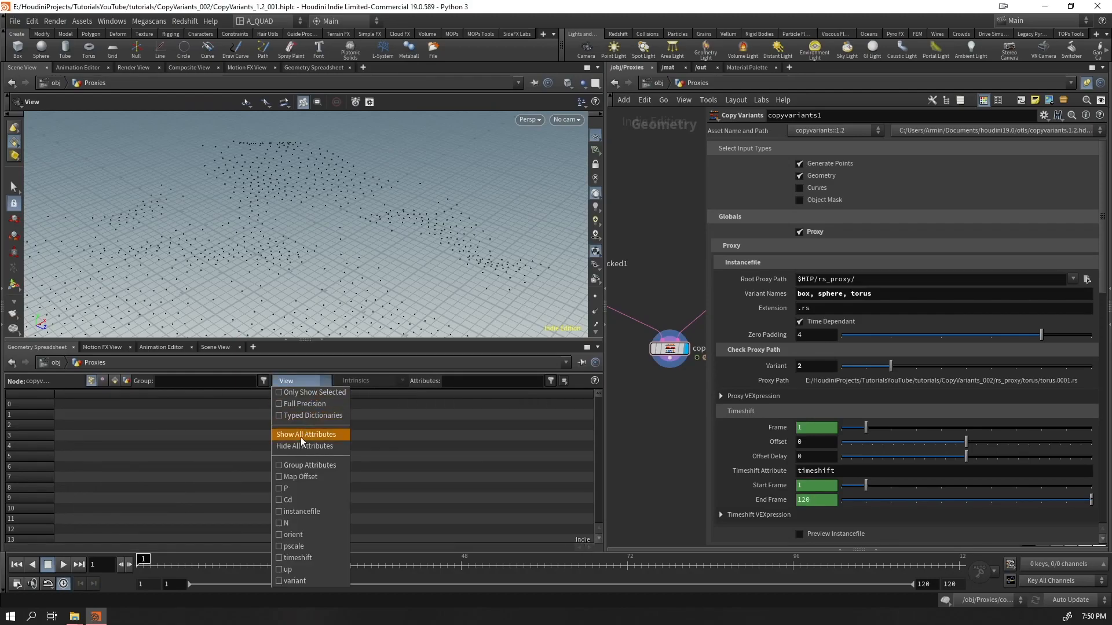
click(302, 436)
click(301, 380)
click(301, 436)
click(301, 380)
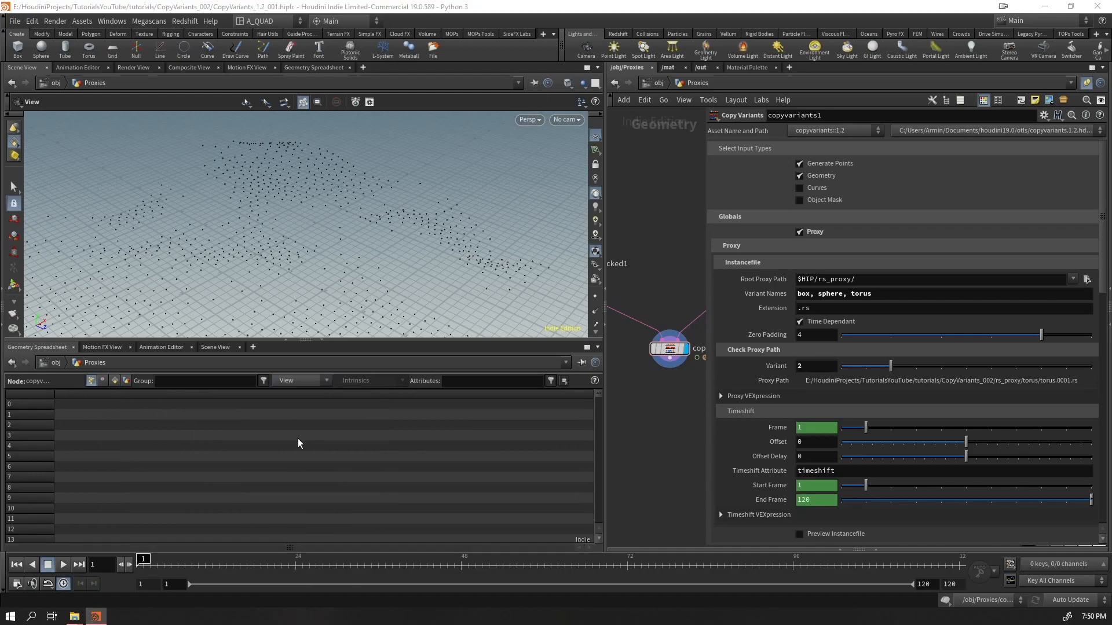
click(278, 513)
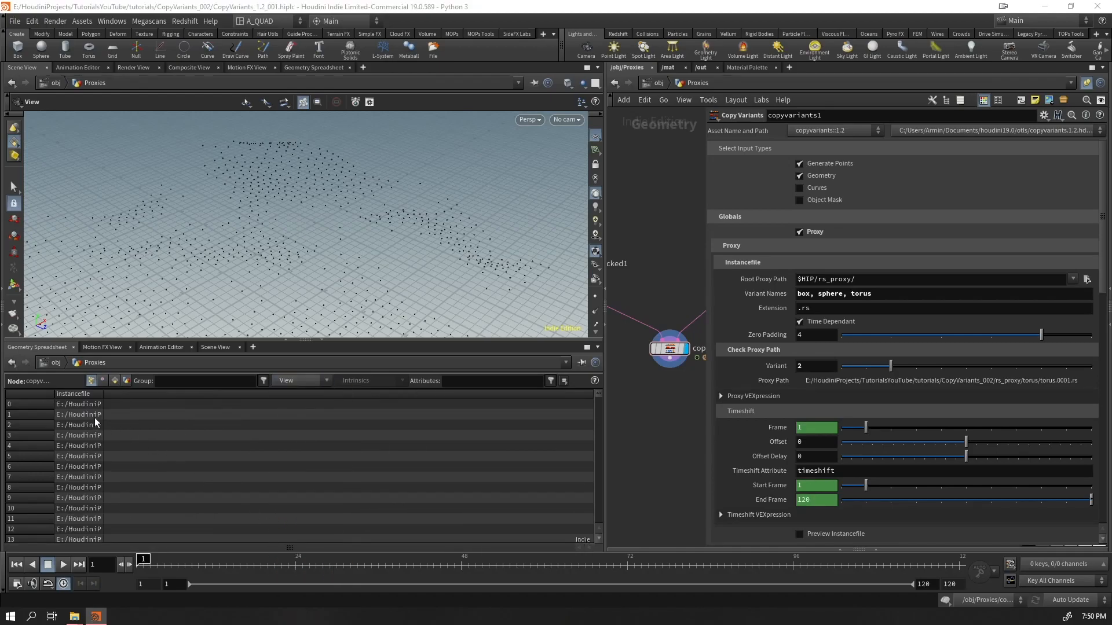
drag(102, 418, 562, 452)
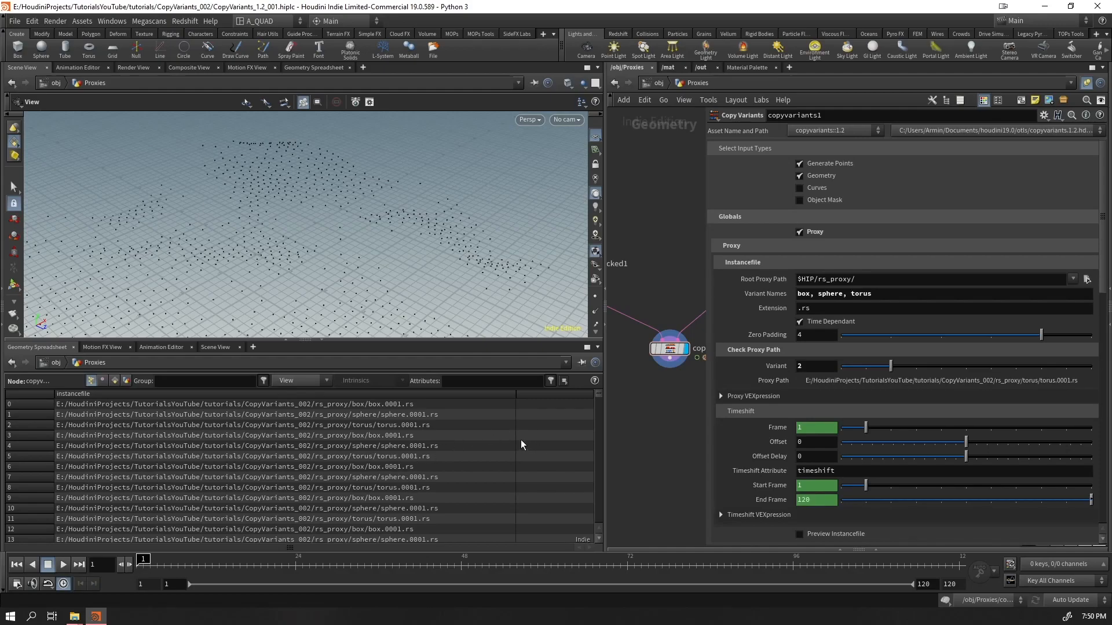
- Hide the Geometry Spreadsheet, set the Check Proxy Path Variant to 0, and give the node network more width
click(324, 343)
drag(880, 371, 787, 372)
scroll(995, 494, down, 3)
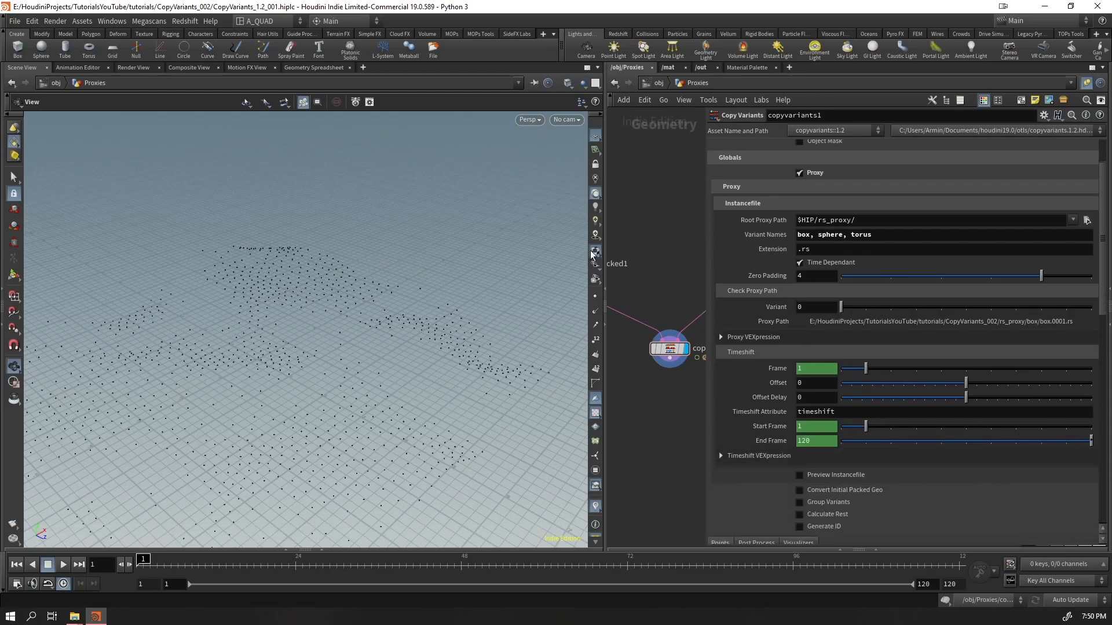
drag(604, 227, 505, 255)
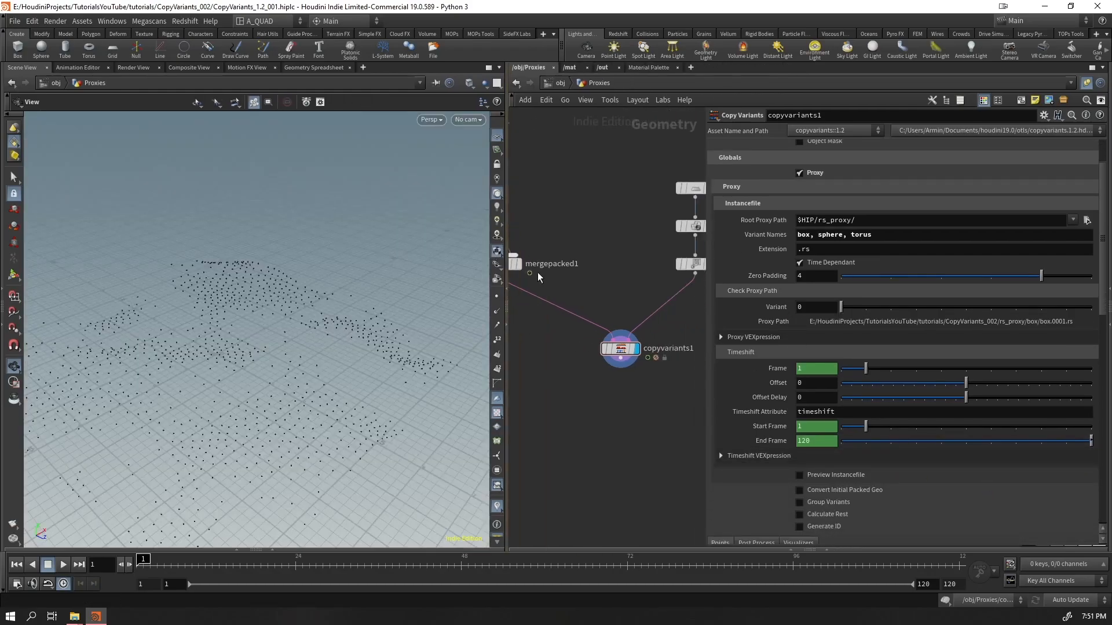
- Preview the instancefile proxies of copyvariants1 in playback, go to frame 27, and turn Preview Instancefile off again
click(811, 472)
drag(289, 417, 251, 372)
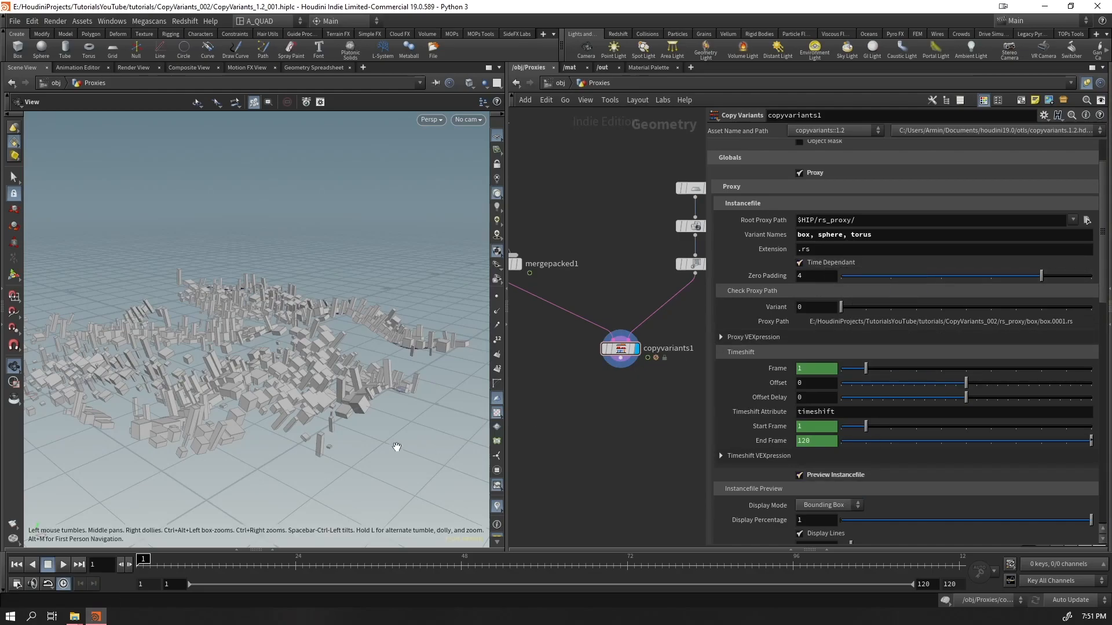
key(Up)
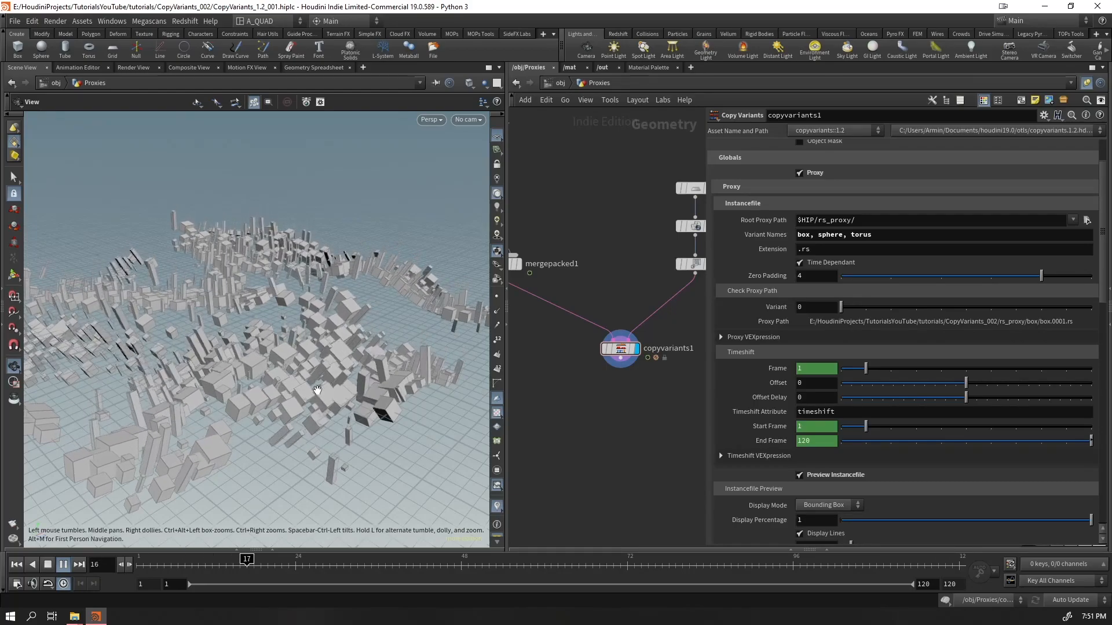
mouse_move(206, 561)
mouse_down()
mouse_move(692, 560)
mouse_move(719, 599)
mouse_move(233, 561)
mouse_move(316, 561)
mouse_up()
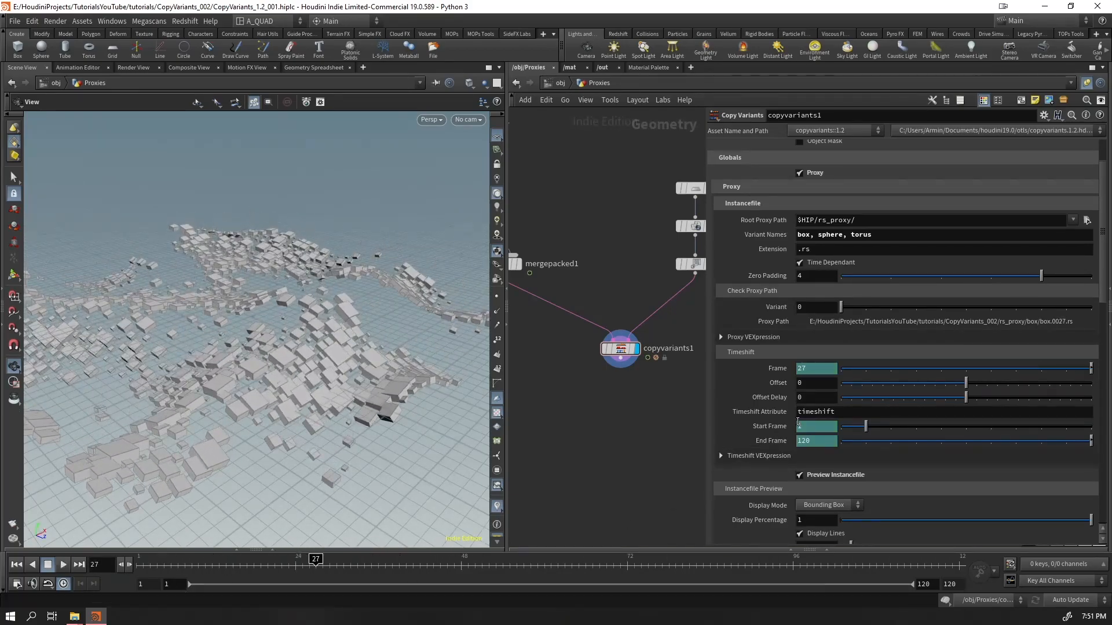
scroll(867, 507, down, 2)
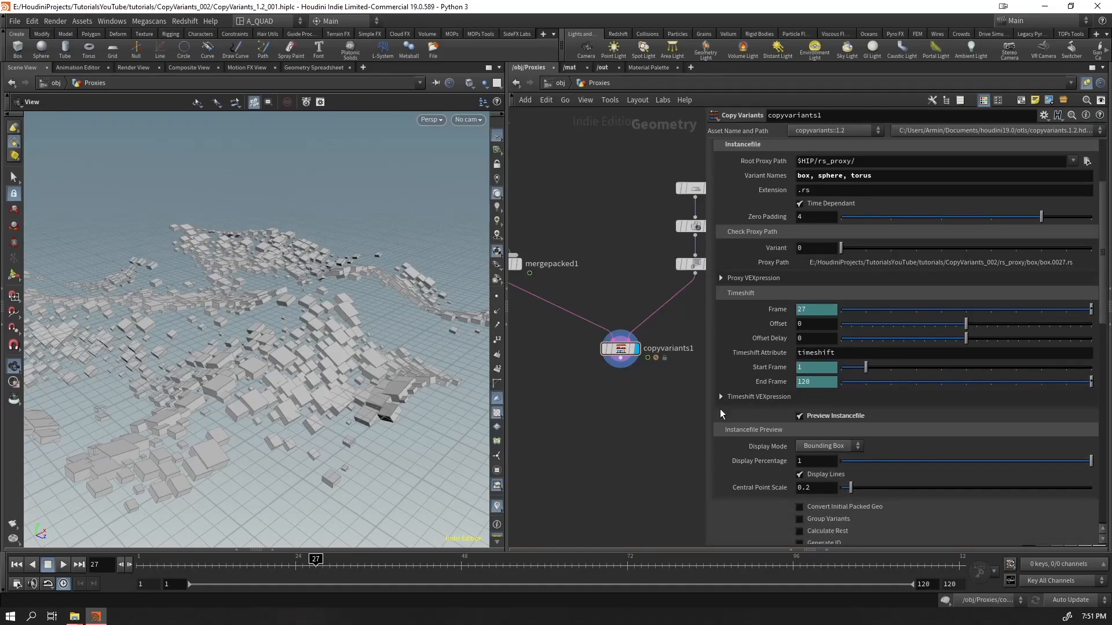
click(799, 417)
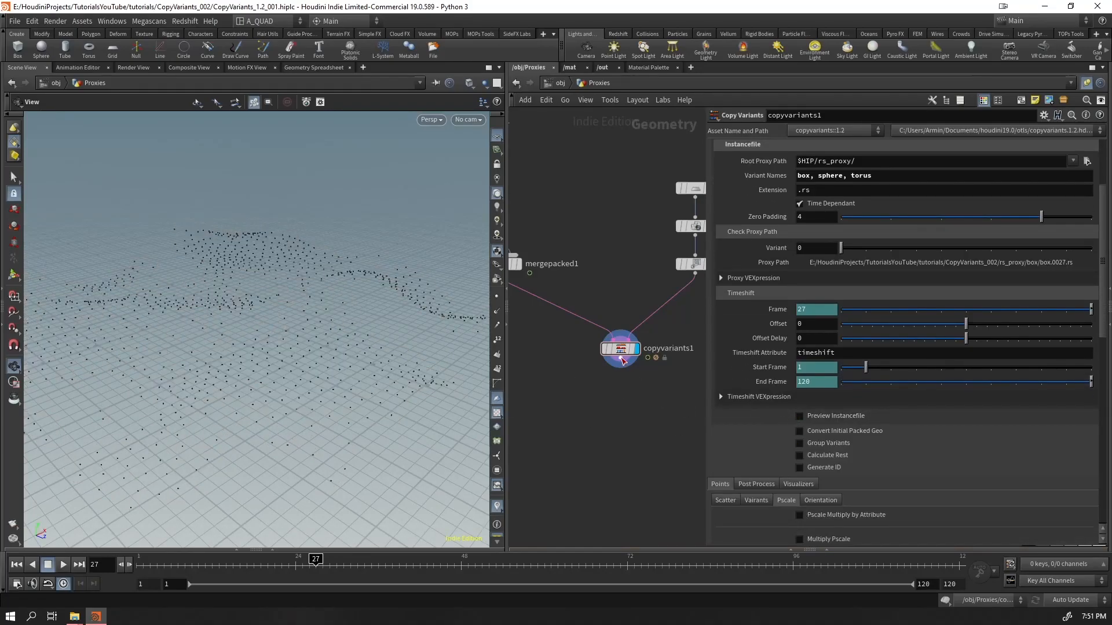
- Add a Redshift Instancefile Preview SOP connected to the output of copyvariants1
key(Tab)
text(insta)
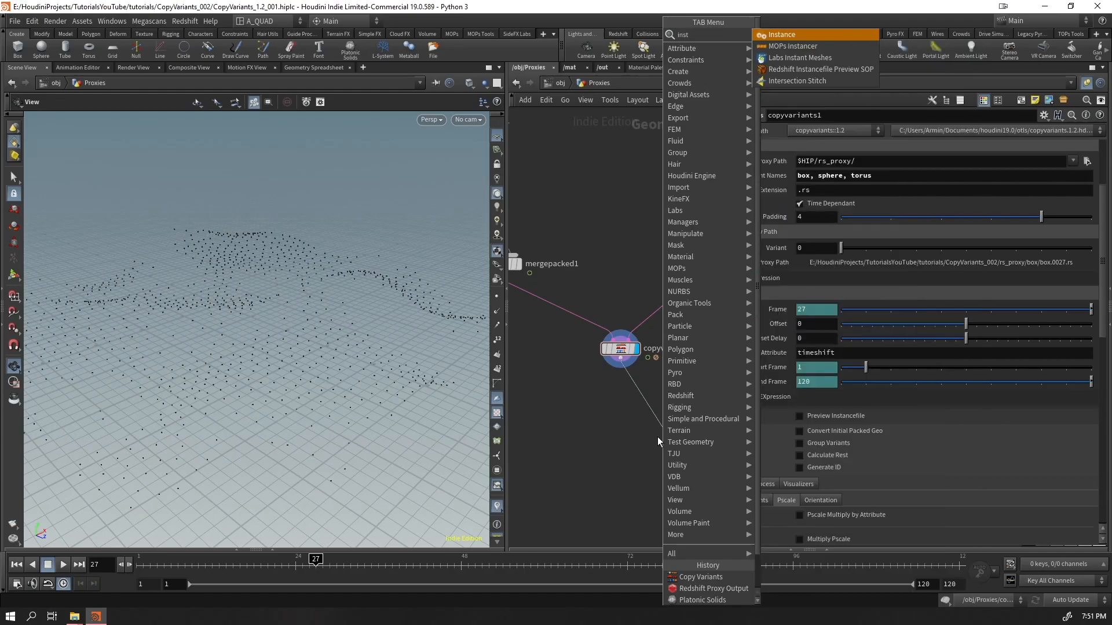
key(Down)
key(Down)
key(Down)
key(Return)
click(658, 433)
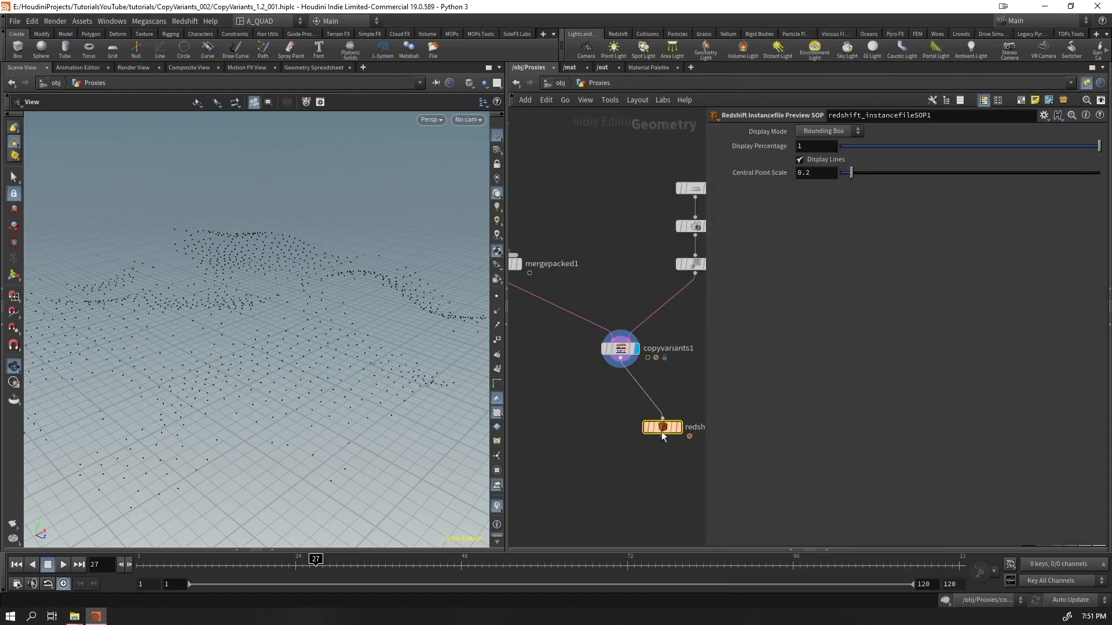
- Display the Redshift Instancefile Preview SOP, play its animation, return to frame 1, and delete the node
click(680, 428)
key(Up)
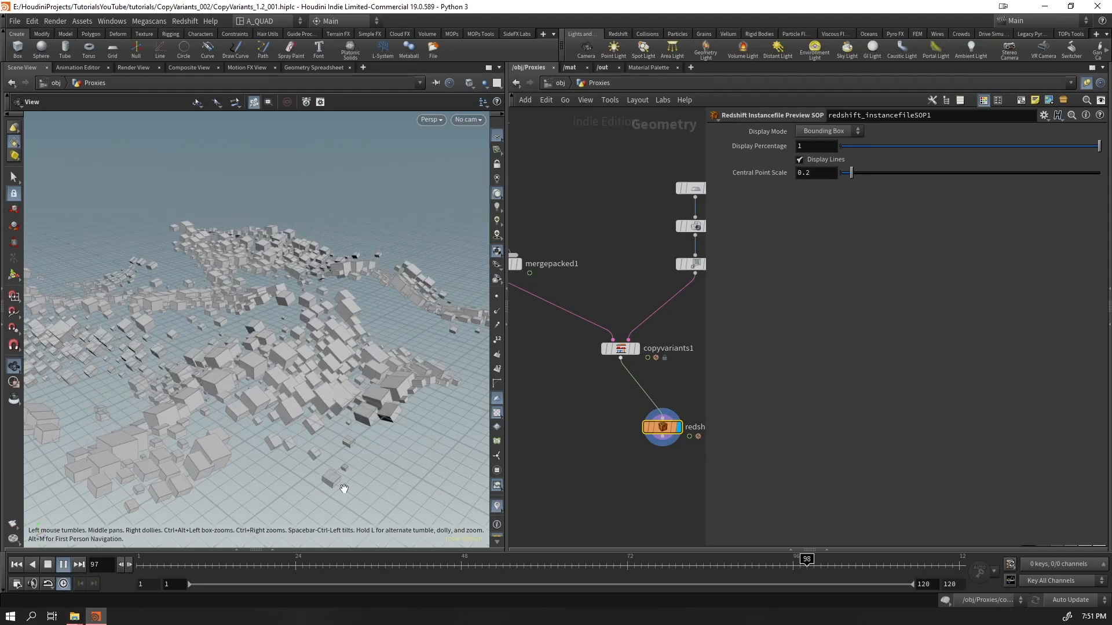
key(ctrl+Up)
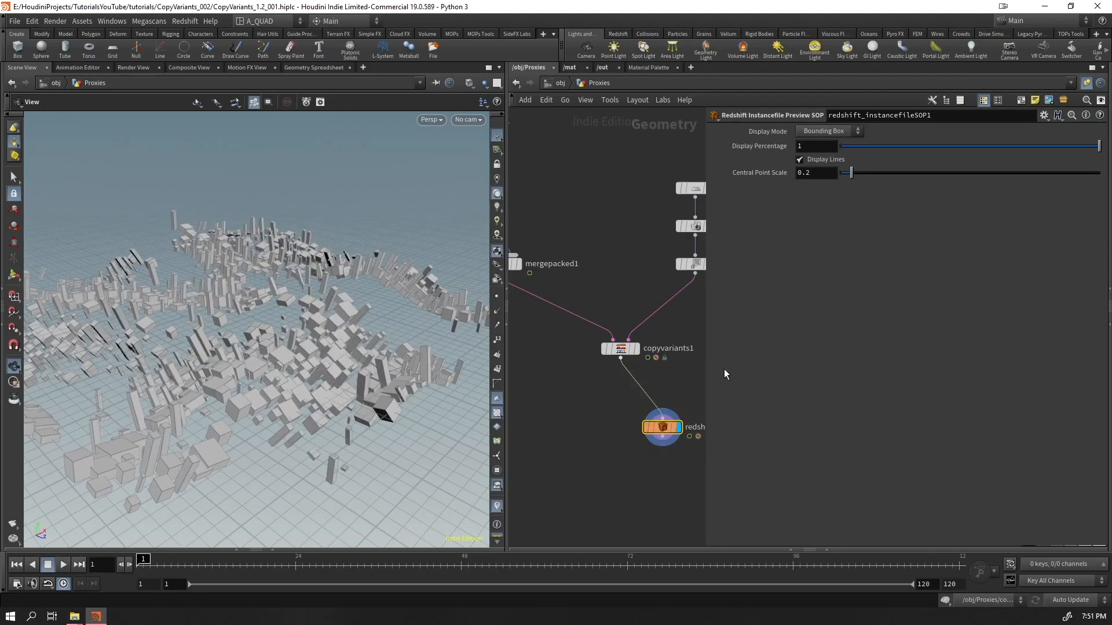
key(Delete)
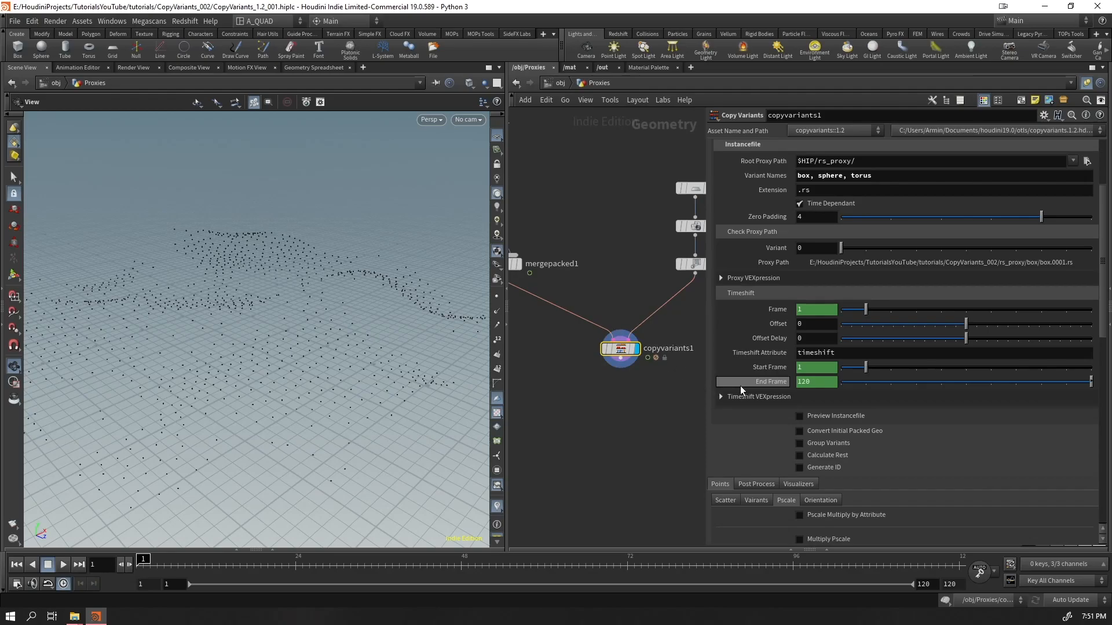
- Toggle Preview Instancefile on and off for copyvariants1 and examine the code in its Timeshift VEXpression
click(827, 415)
click(849, 417)
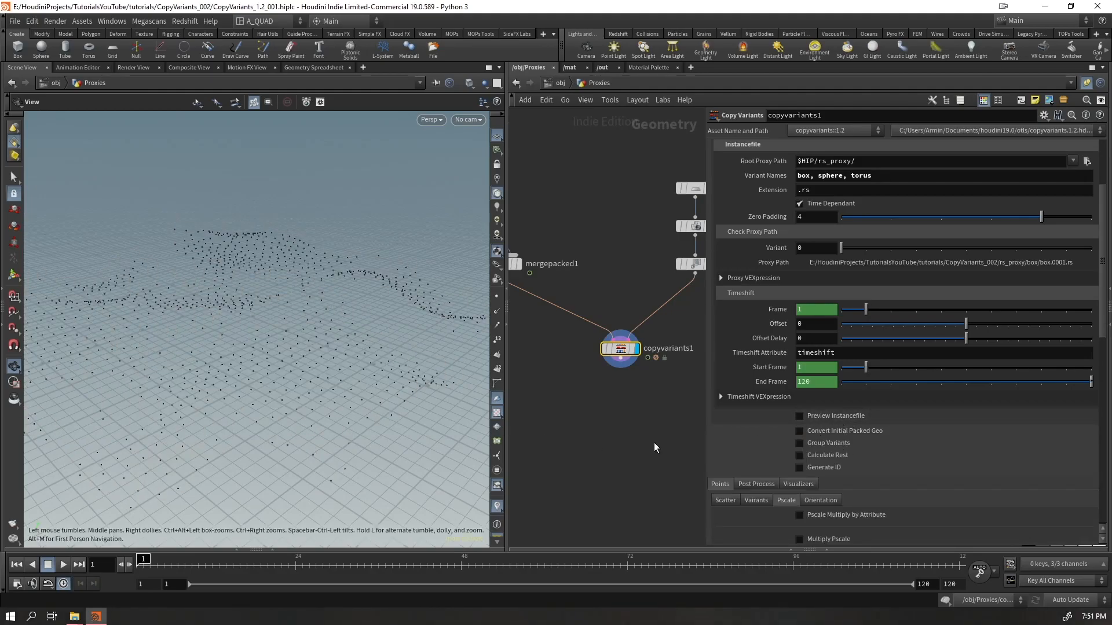
scroll(780, 437, down, 2)
scroll(773, 448, up, 2)
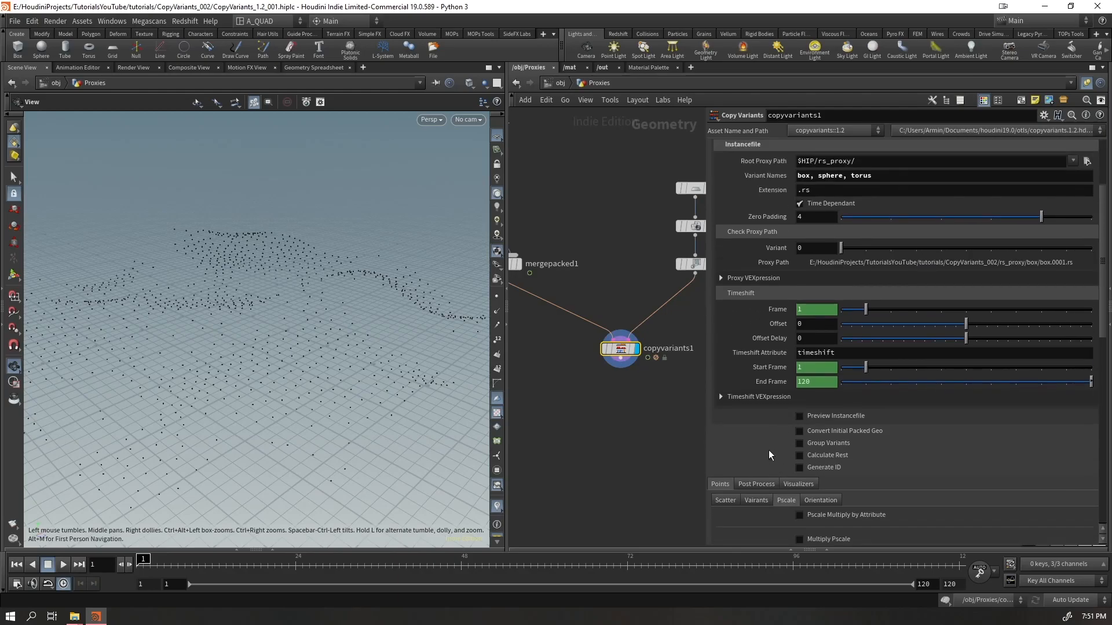
click(743, 399)
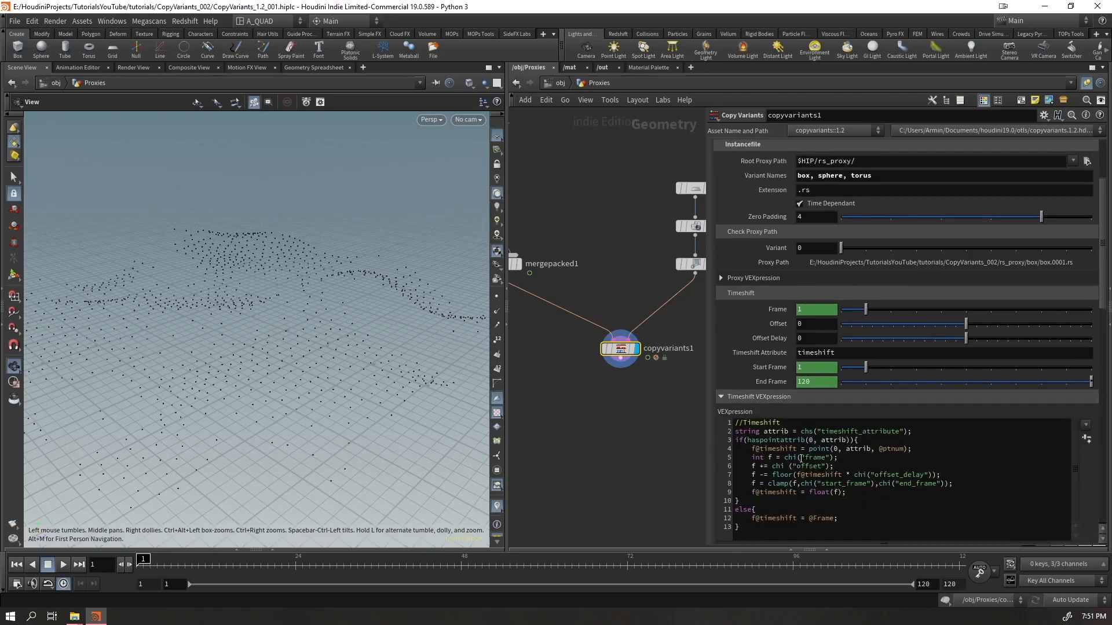
click(752, 396)
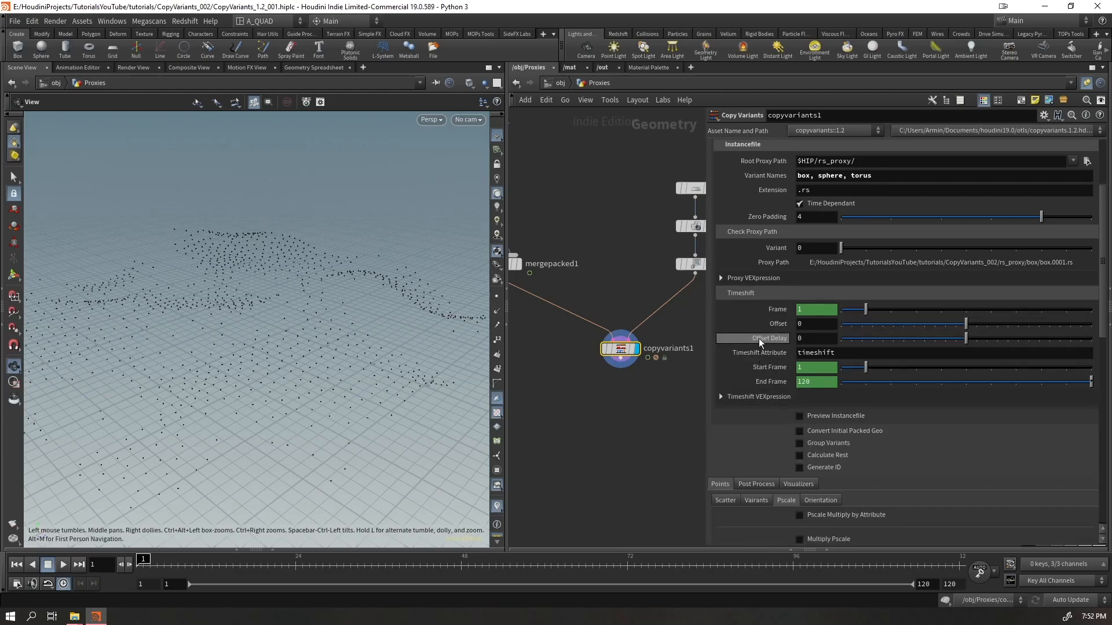
- Highlight the attribute name in the Timeshift Attribute setting of copyvariants1
drag(469, 410, 343, 410)
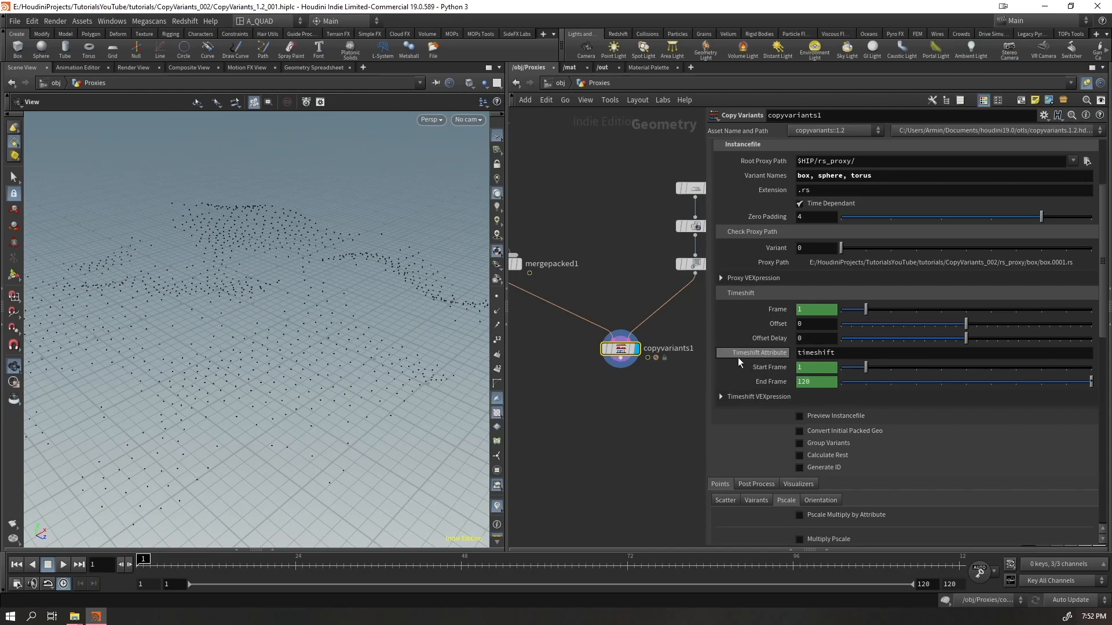
drag(839, 354, 773, 351)
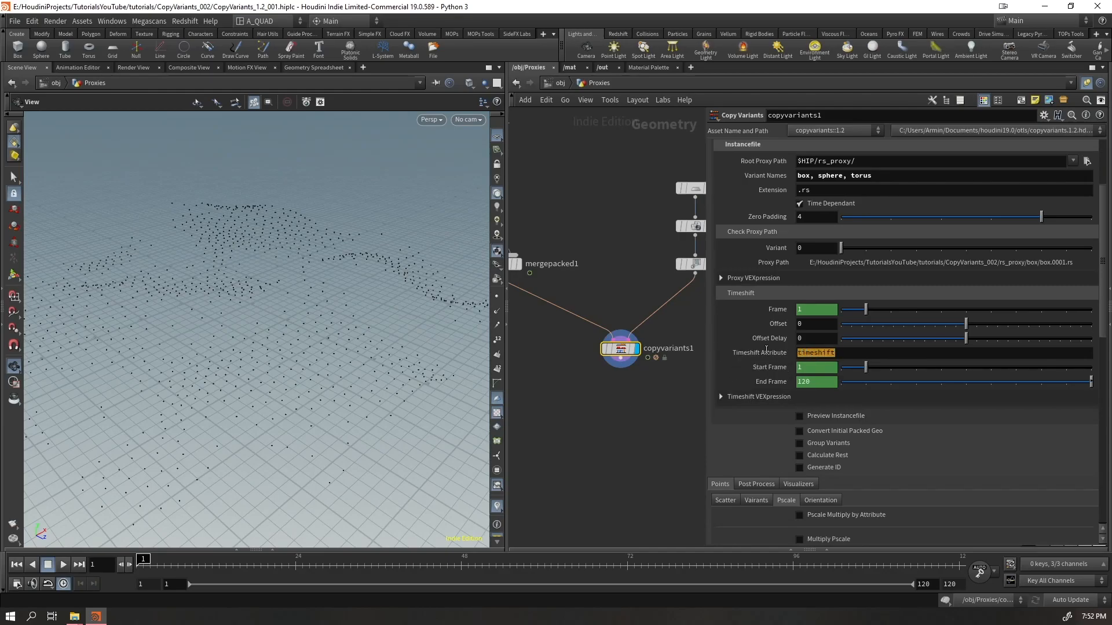
key(ctrl+a)
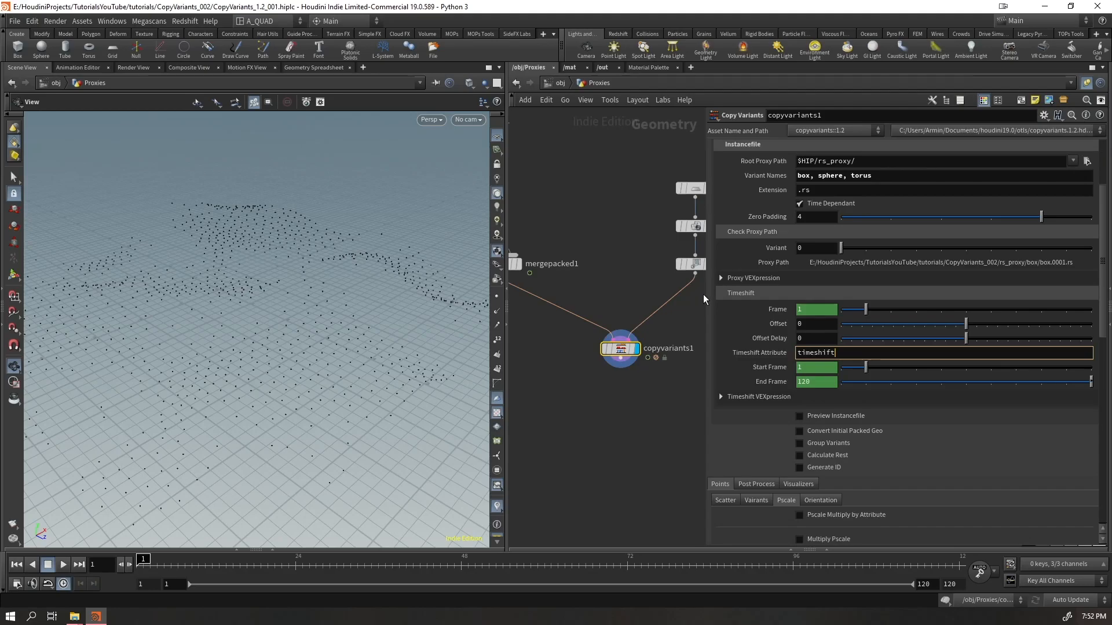
- Widen the network area, turn on Preview Instancefile for copyvariants1, play the animation, and return to frame 1
drag(703, 295, 776, 294)
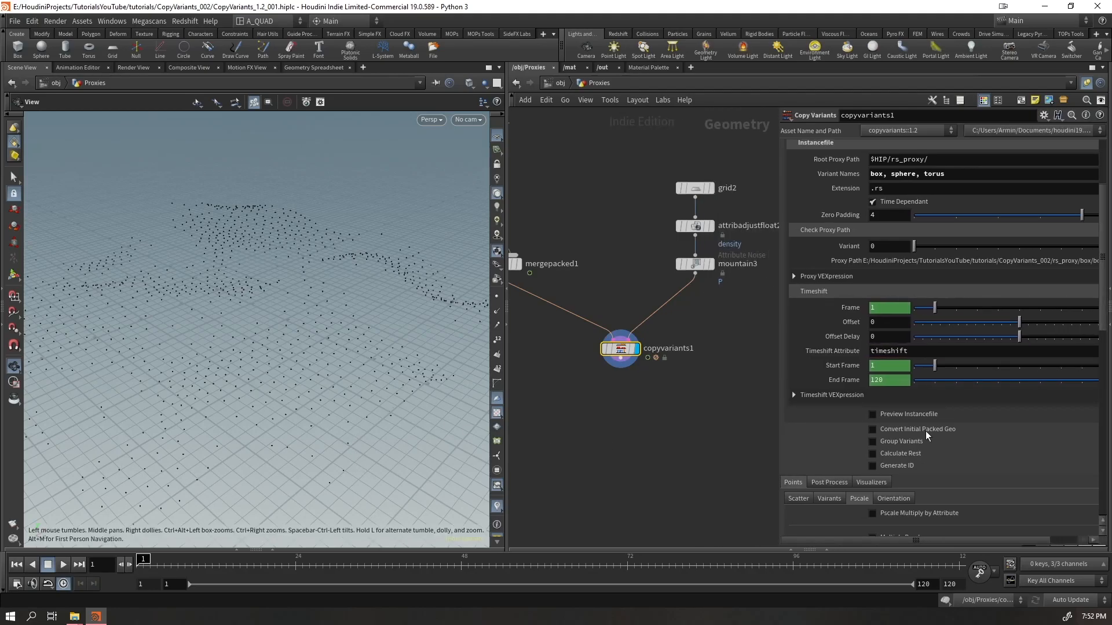
click(911, 414)
key(Up)
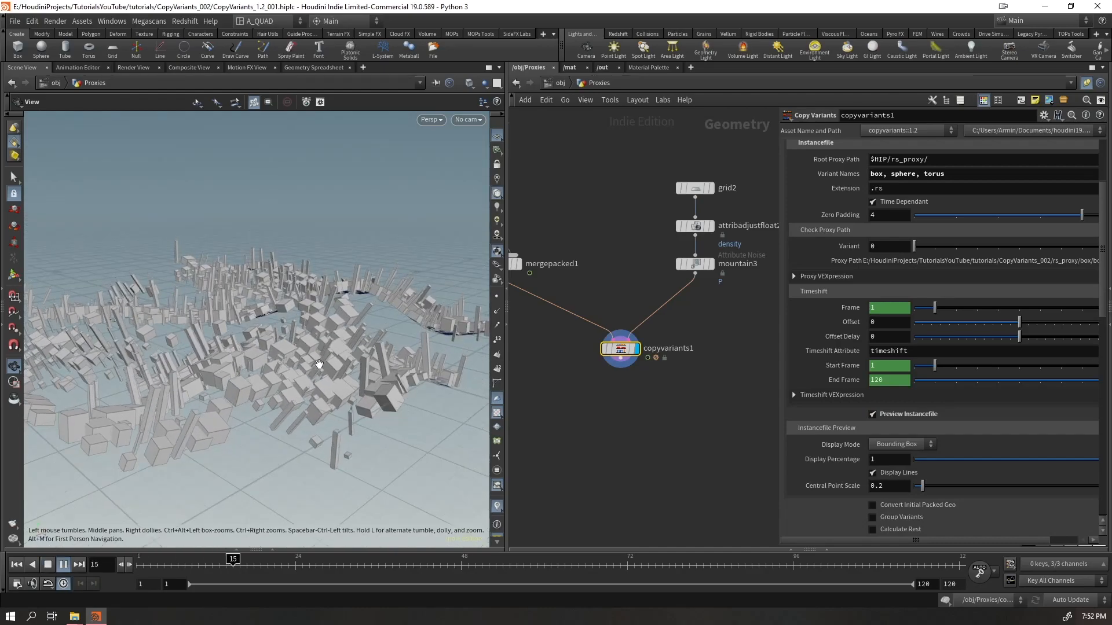
key(ctrl+Up)
- Set the instancefile preview's Display Mode to Mesh and play the animation up to frame 37
click(899, 444)
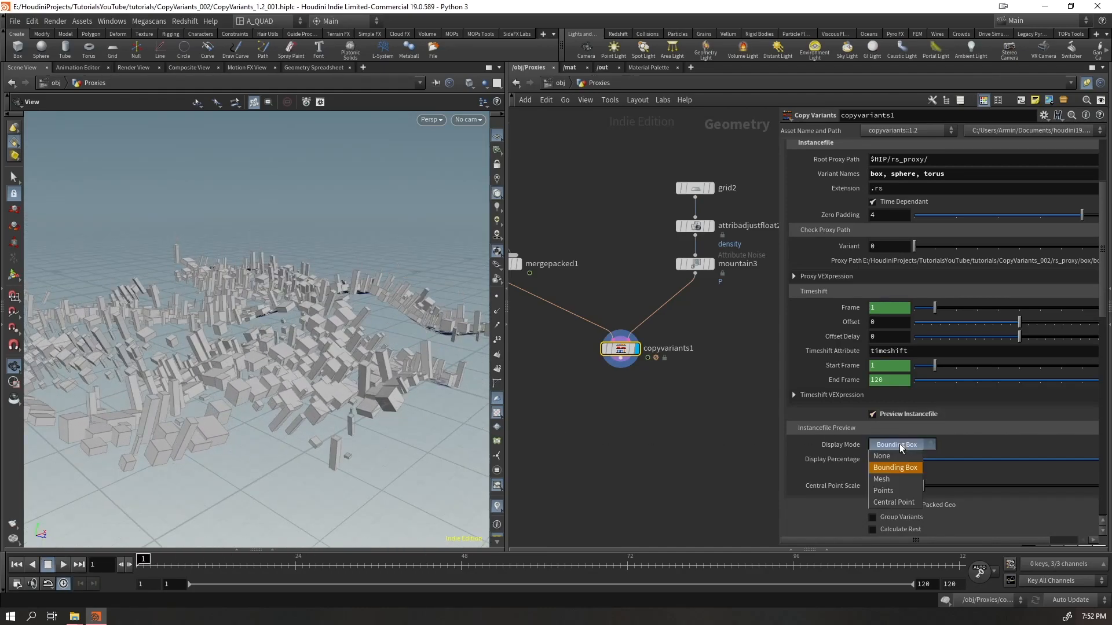
click(895, 480)
key(Up)
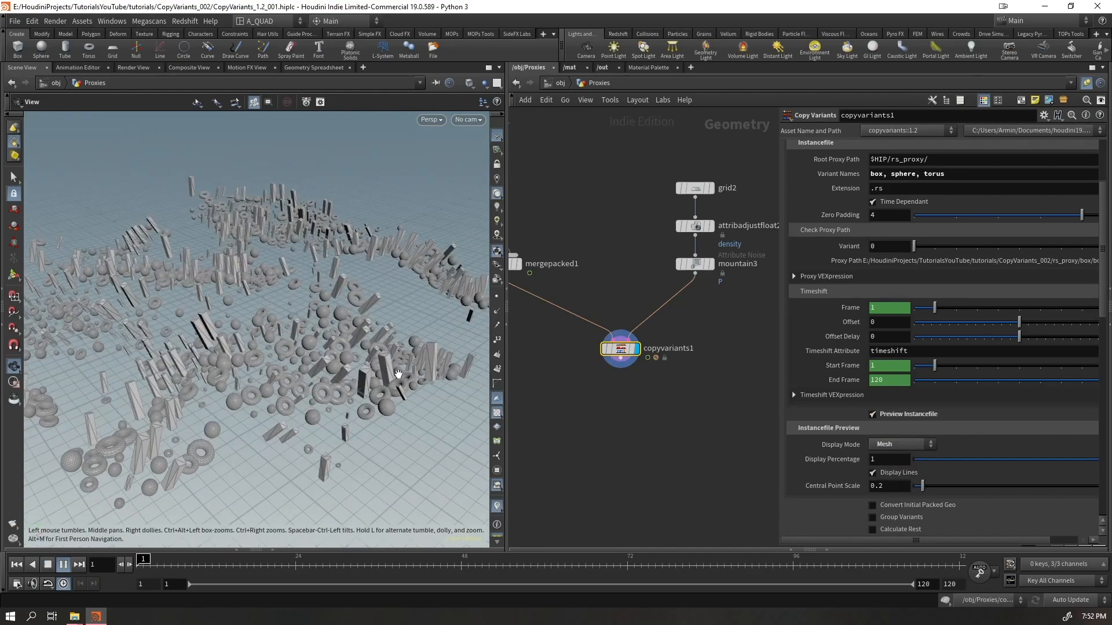
key(Up)
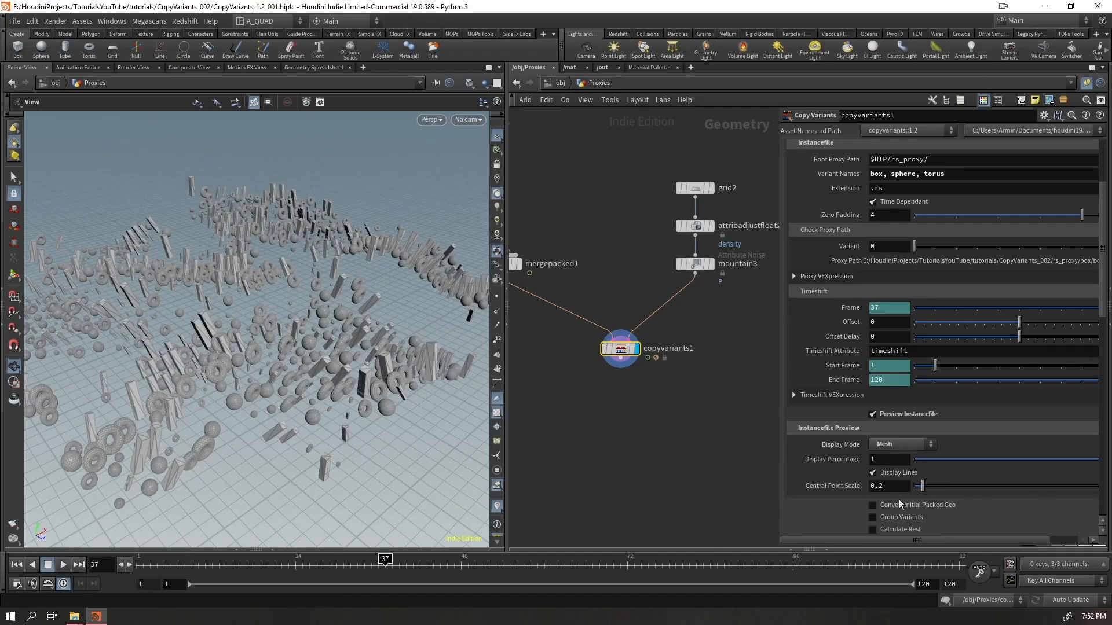
- Set the instancefile preview's Display Mode to Bounding Box, play the animation, and return to frame 1
click(882, 446)
click(895, 467)
key(ctrl+Up)
key(Up)
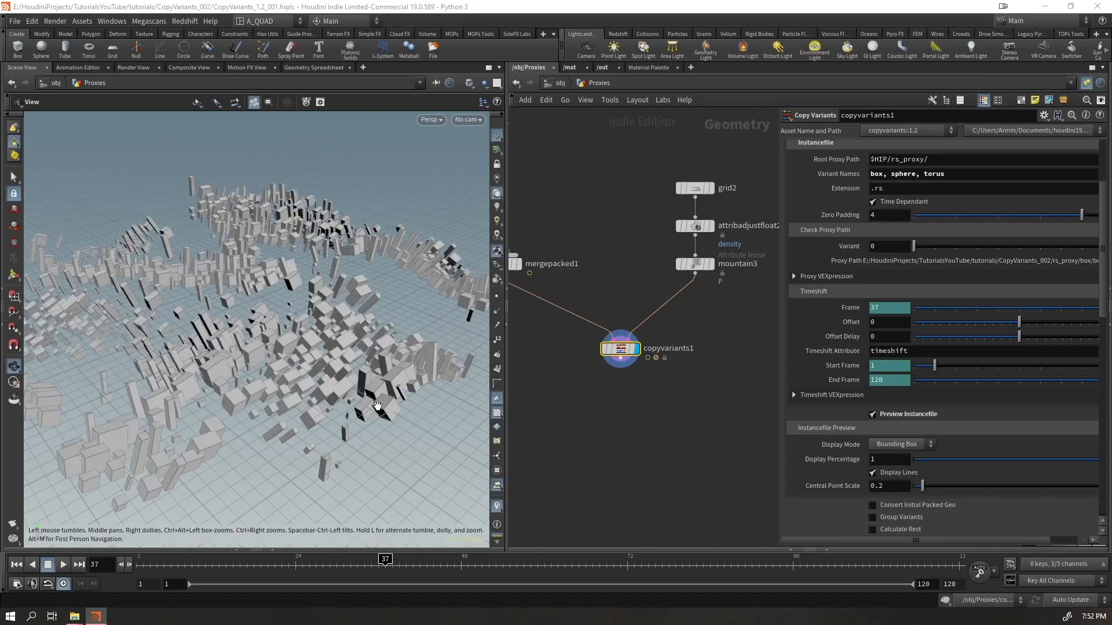
key(Up)
key(ctrl+Up)
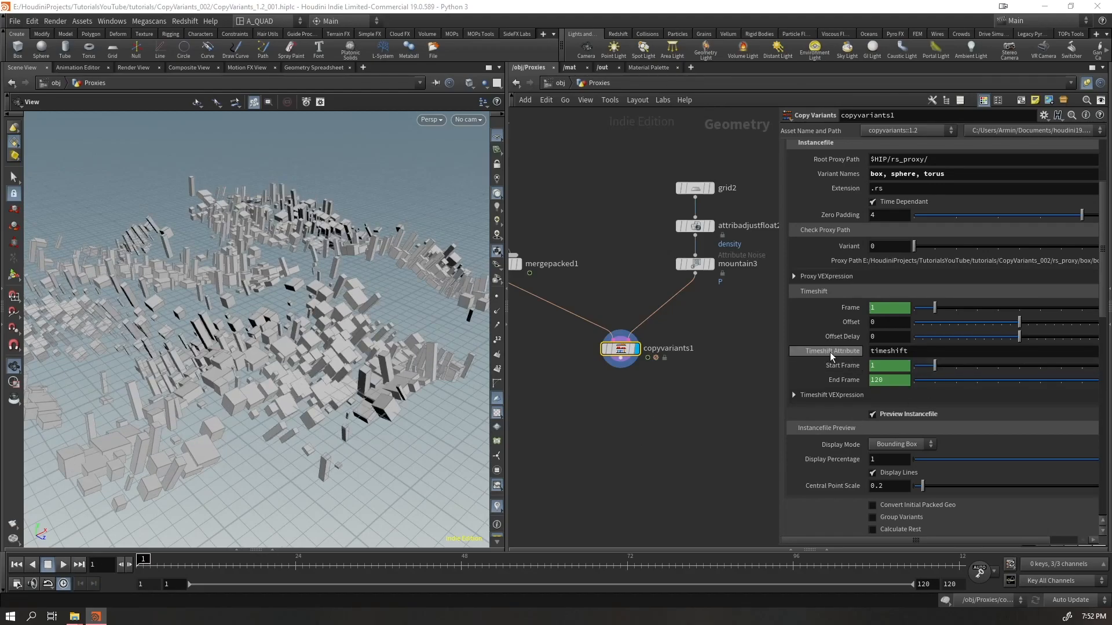
- Insert an Attribute Adjust Float node between mountain3 and copyvariants1 and set its Attribute Name to my_time
click(917, 355)
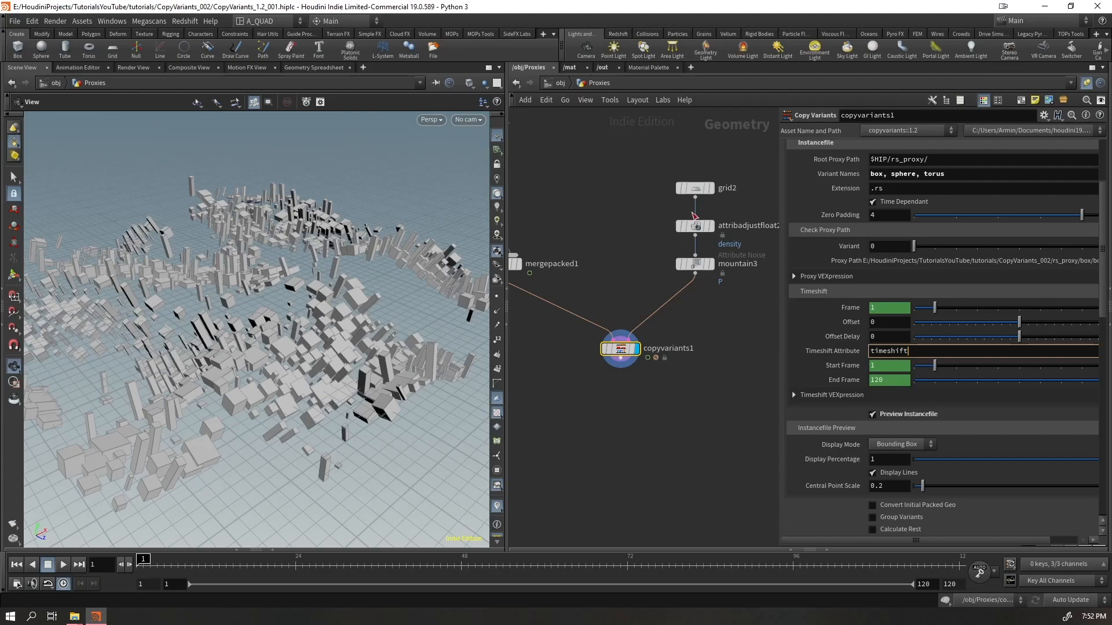
click(731, 300)
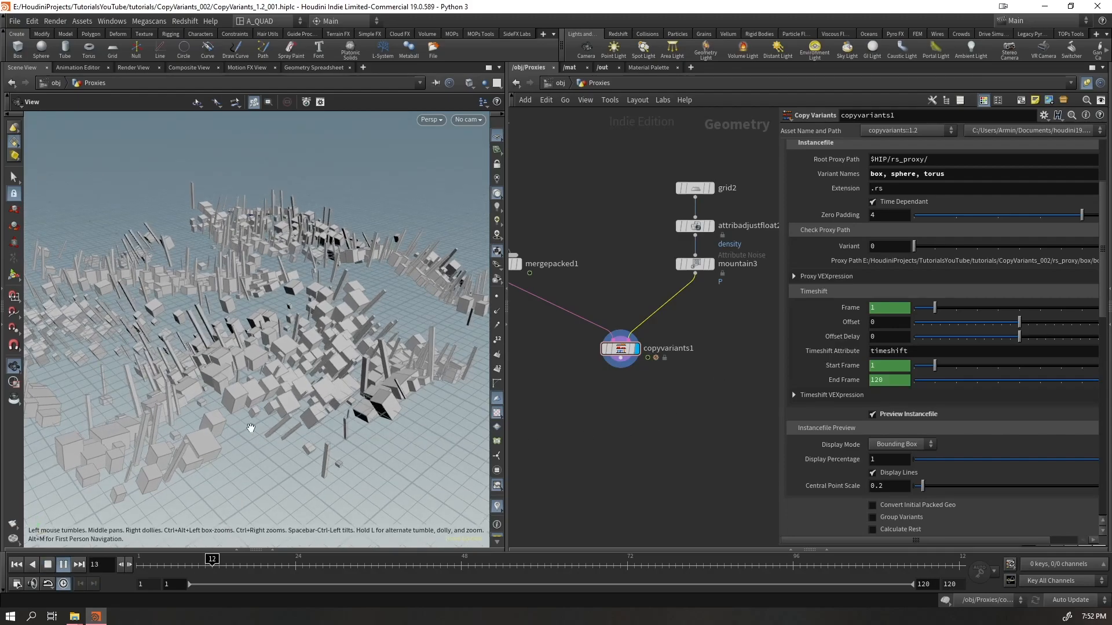
key(Tab)
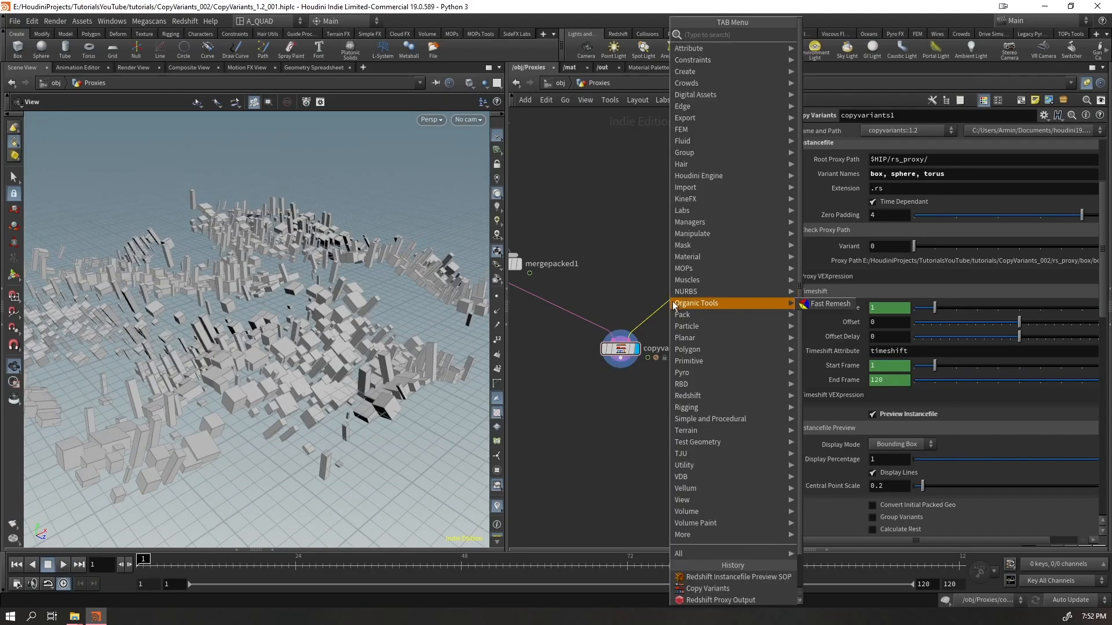
text(afloat)
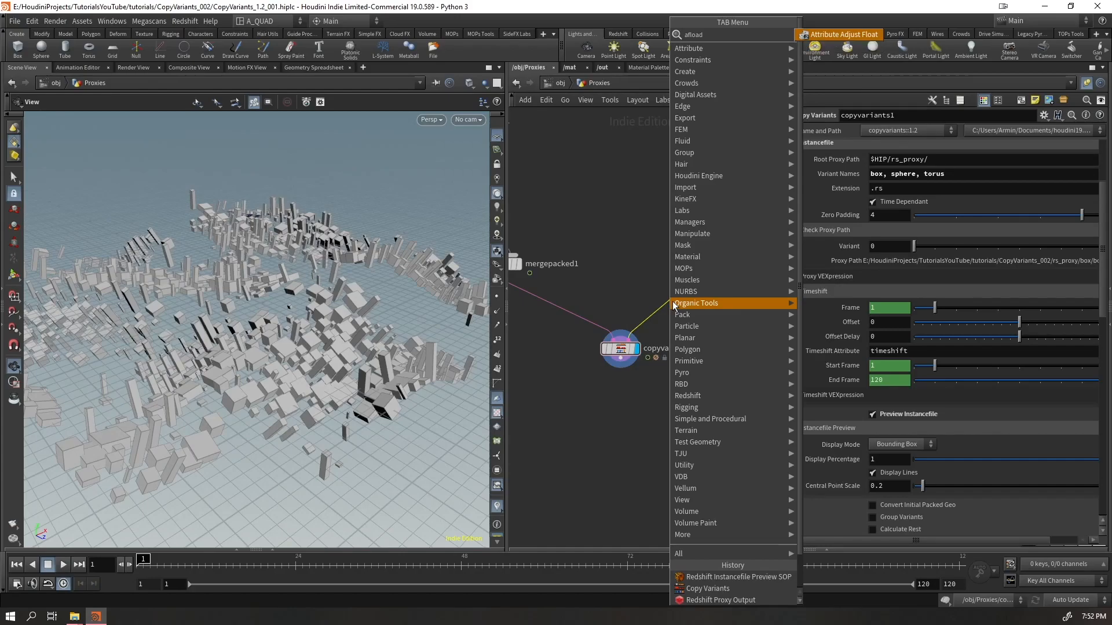
key(Return)
click(672, 301)
double_click(886, 179)
text(my_time)
key(Return)
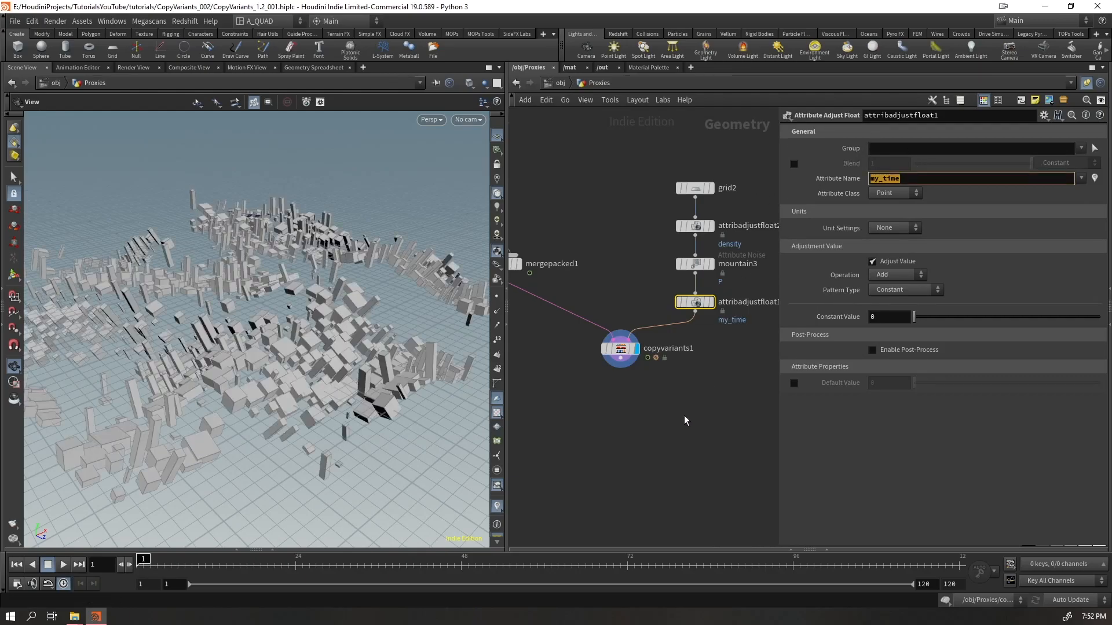
- Set the Timeshift Attribute of copyvariants1 to my_time, play the animation, and return to frame 1
click(620, 348)
text(my_time)
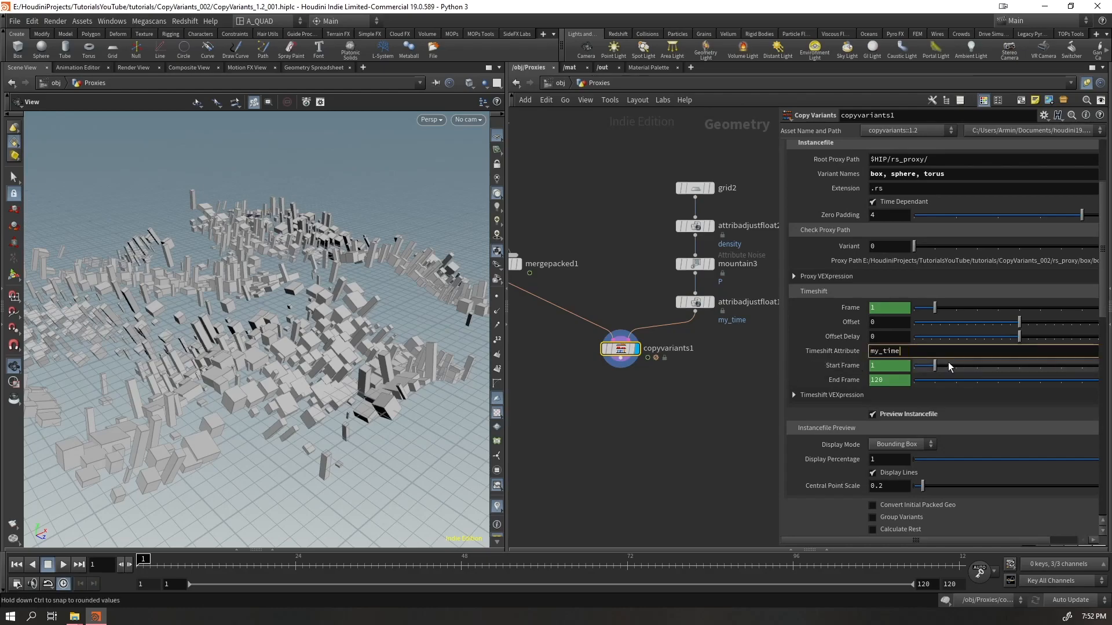
key(Return)
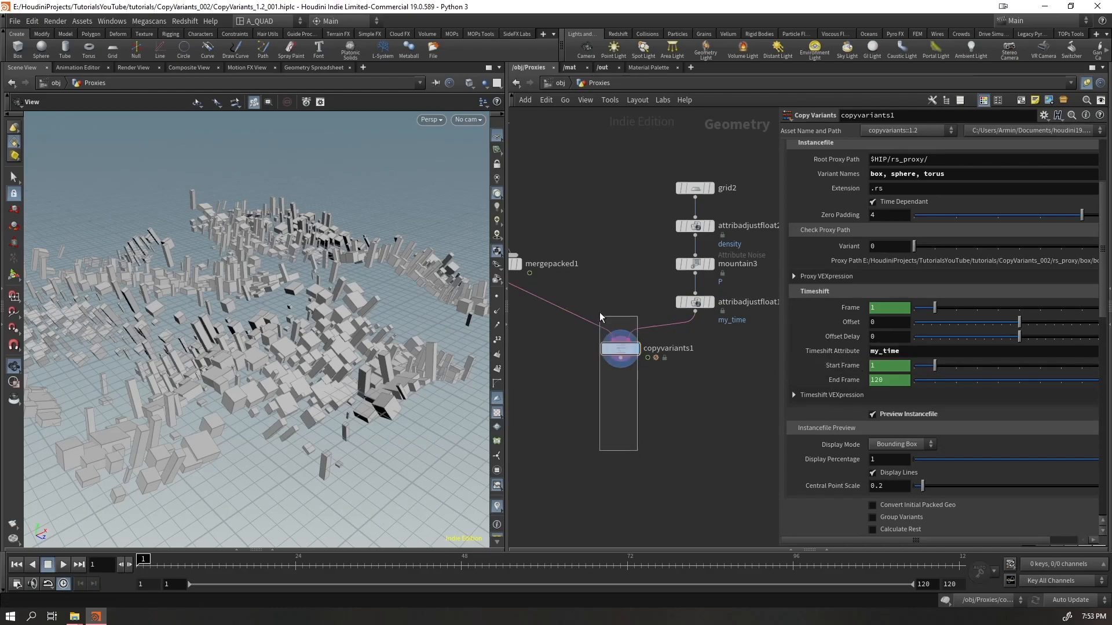
key(Up)
key(ctrl+Up)
- Raise the Offset Delay of copyvariants1 to 105, play the animation, and return to frame 1
drag(1024, 334, 1111, 341)
key(Up)
key(ctrl+Up)
- Display the my_time adjust node, set its Pattern Type to Noise and Element Size to 3.4, and move the Remap Ramp's start point inward
drag(742, 346, 690, 305)
click(711, 302)
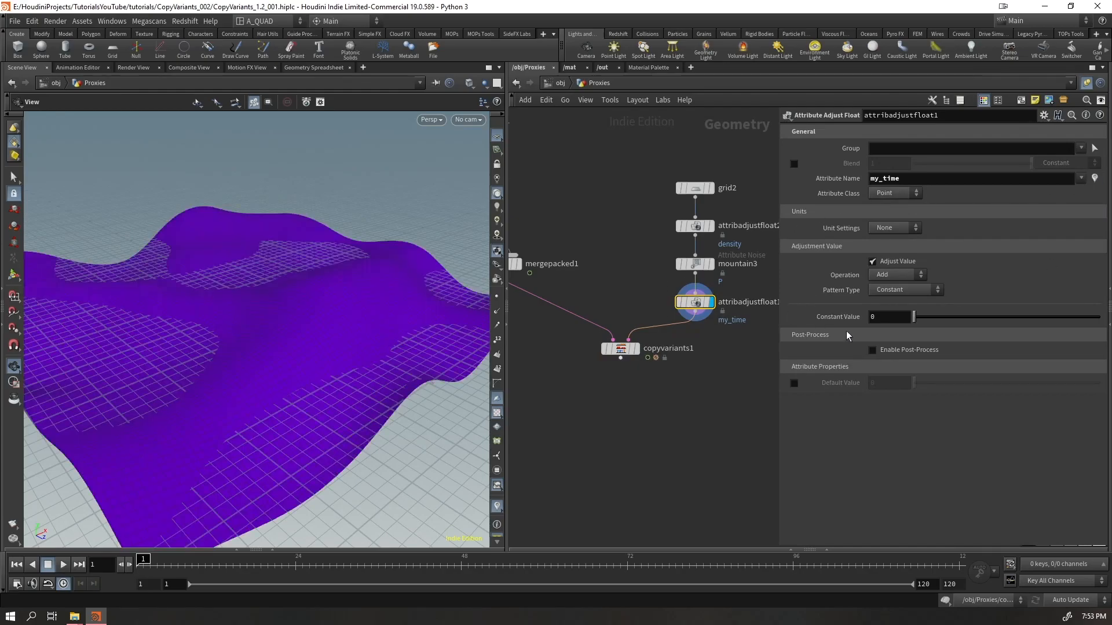
click(886, 290)
click(883, 324)
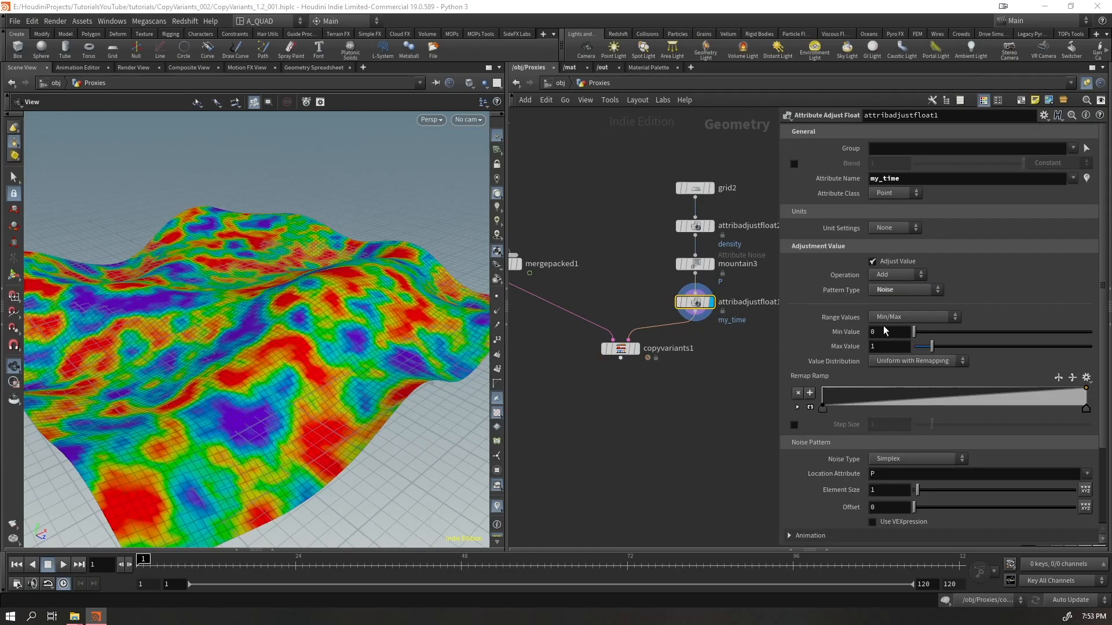
drag(921, 496, 930, 502)
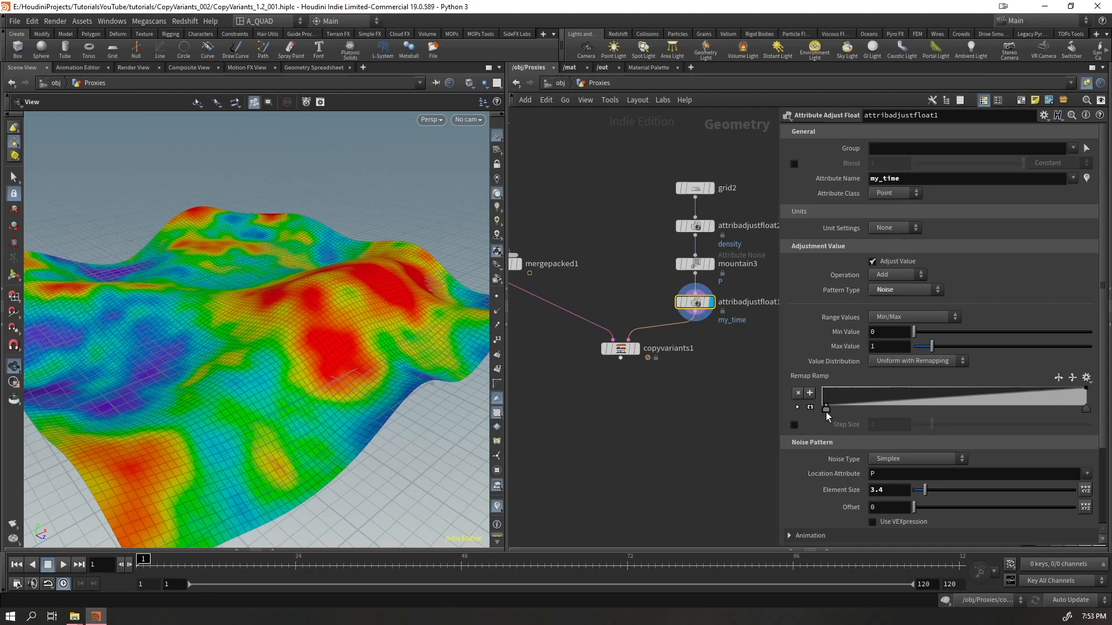
drag(822, 408, 881, 409)
mouse_move(1085, 409)
mouse_down()
mouse_move(1034, 407)
mouse_move(1085, 408)
mouse_up()
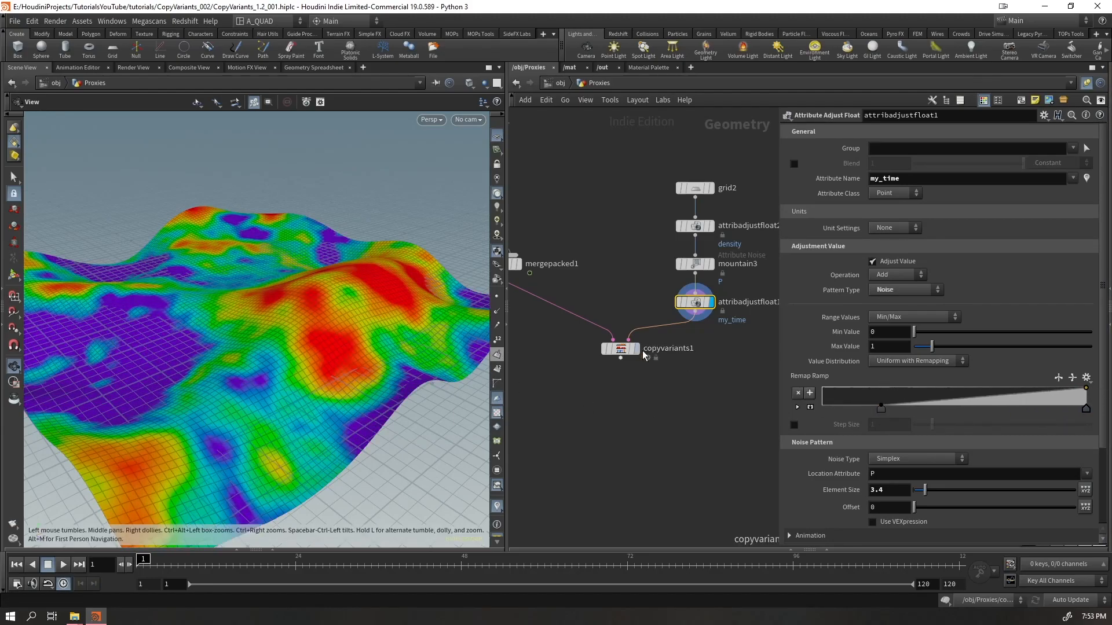
- Display copyvariants1, play the animation to check the noise-driven time offsets, and return to frame 1
click(637, 349)
key(Up)
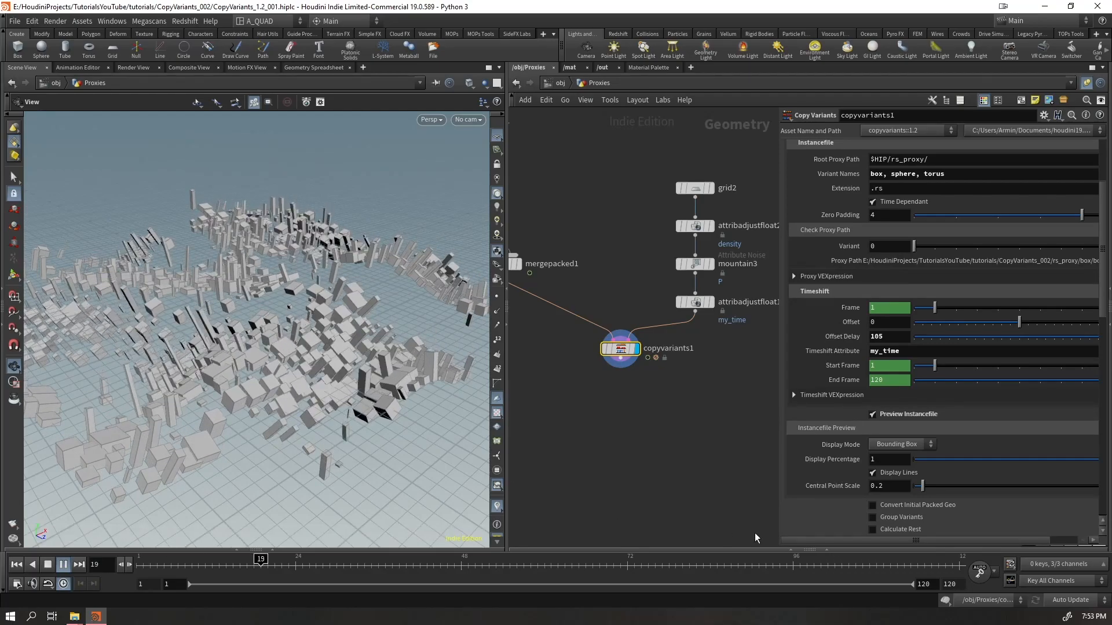
key(ctrl+Up)
- Display the my_time adjust node and widen its extremes by moving the Remap Ramp's start point outward and end point inward
click(702, 304)
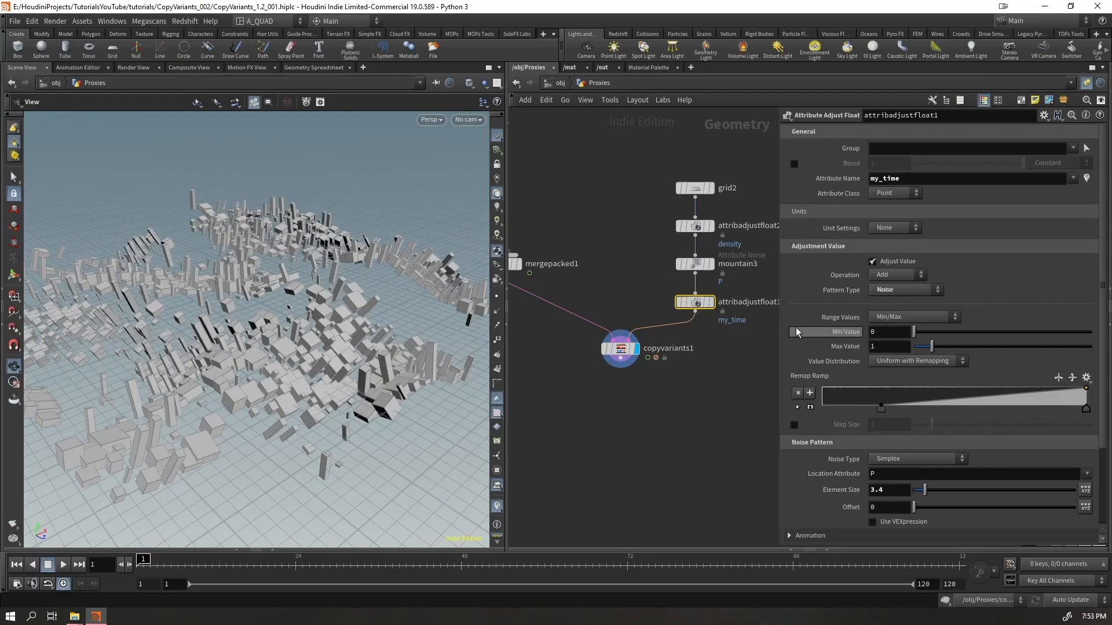
click(710, 302)
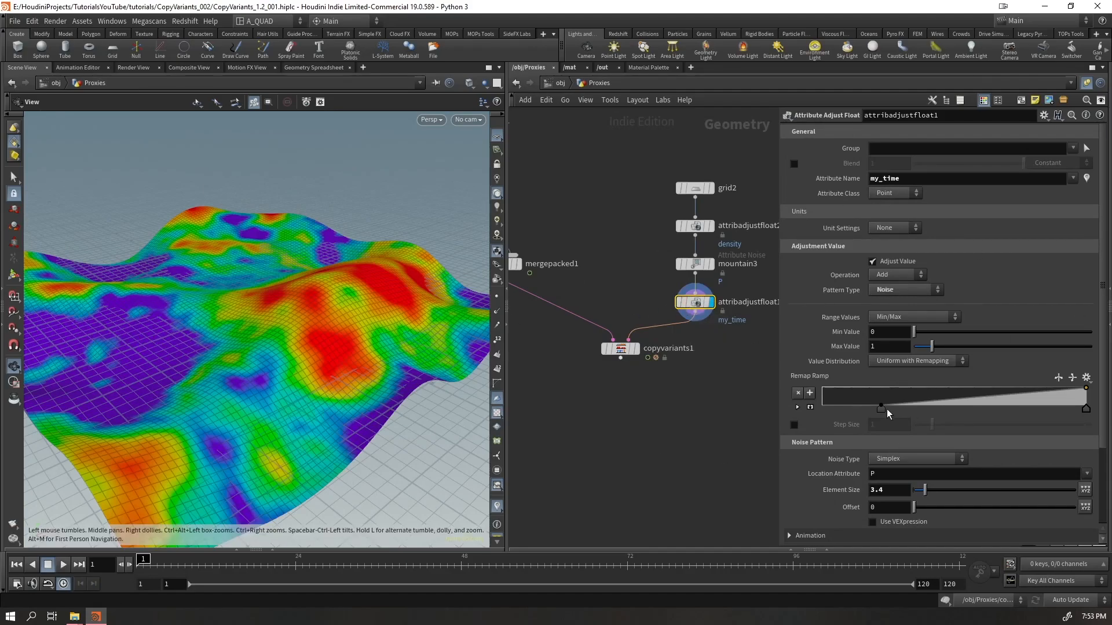
drag(882, 409, 841, 409)
drag(1086, 410, 1044, 409)
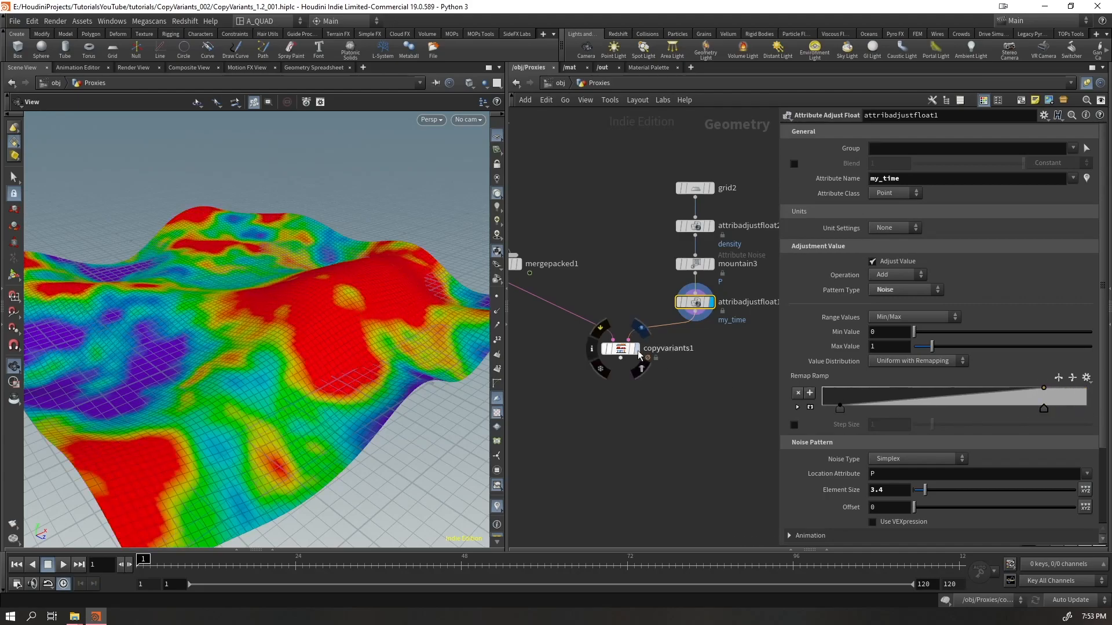
- Display copyvariants1, play the animation, try a higher Offset, and reset Offset and Offset Delay to 0
click(636, 349)
key(Up)
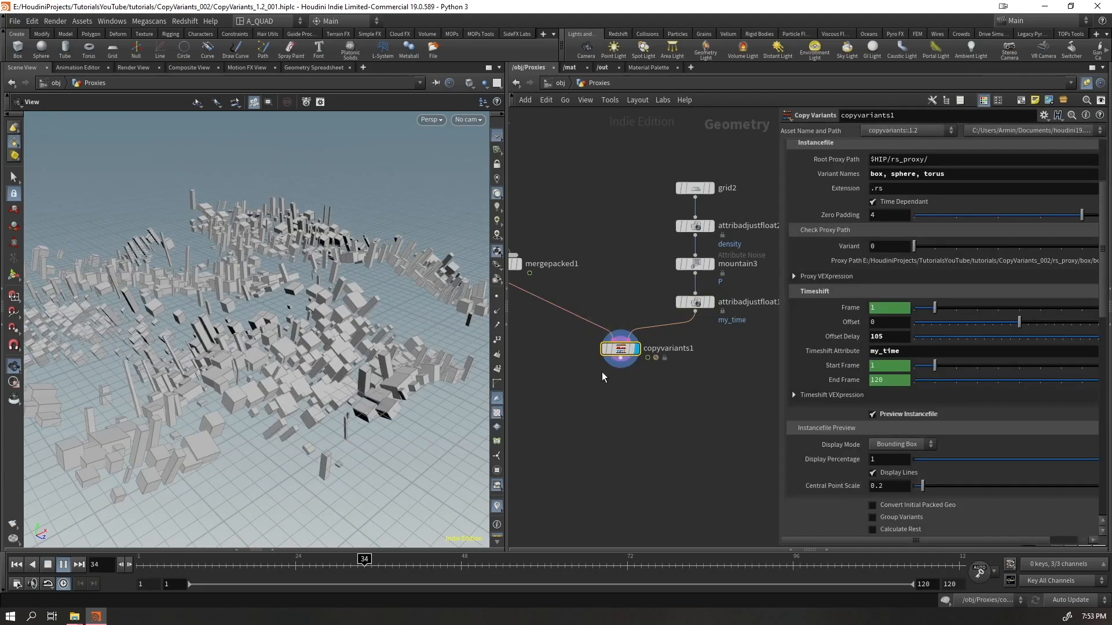
drag(1021, 322, 1086, 325)
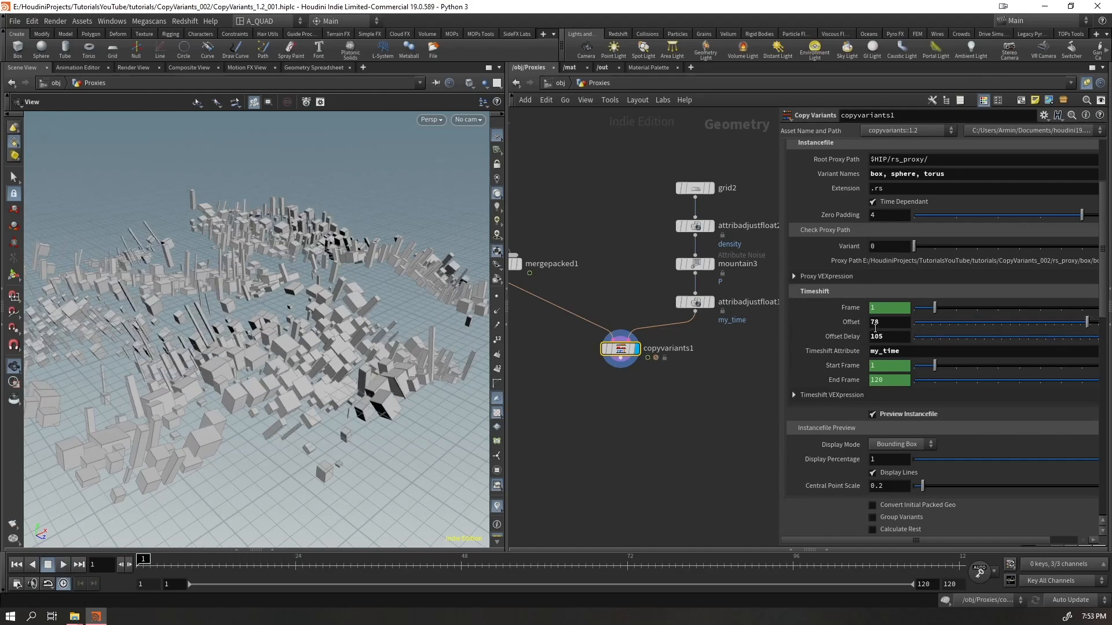
ctrl+middle_click(875, 325)
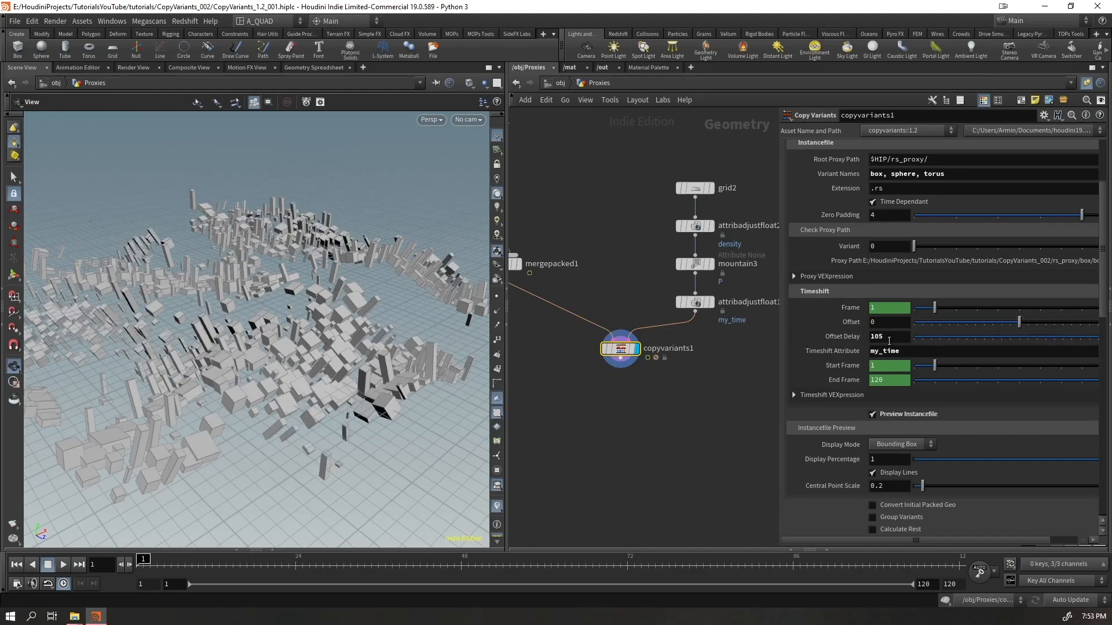
ctrl+middle_click(888, 340)
- Widen the parameter area, set Offset Delay to -59 while the animation plays, return to frame 1, and save the scene
drag(777, 332, 720, 335)
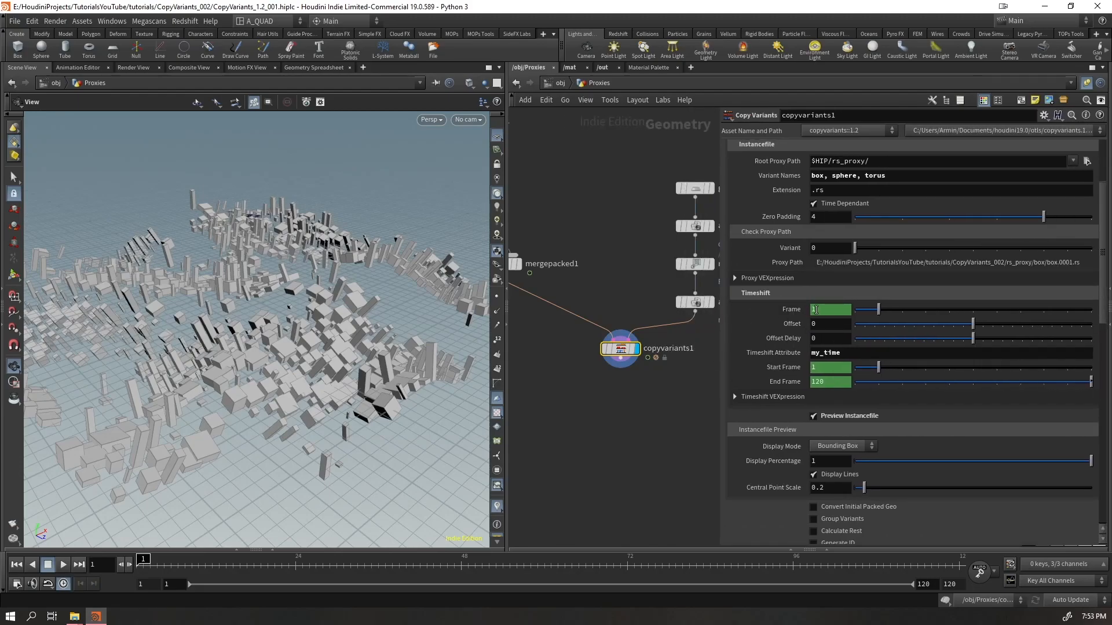
key(Up)
drag(973, 338, 915, 339)
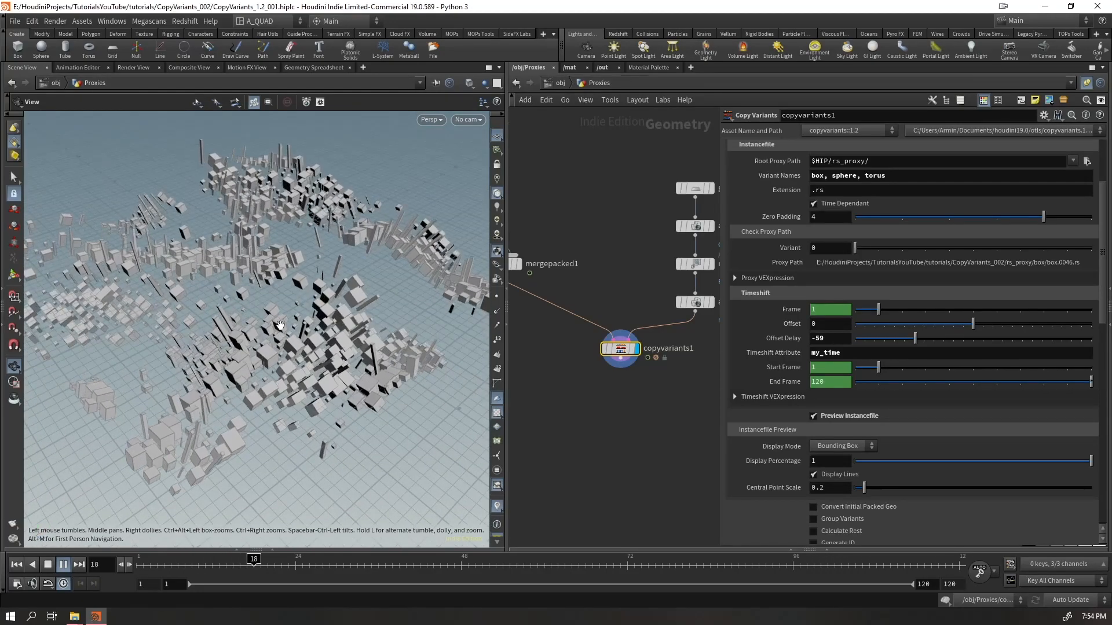
key(ctrl+Up)
drag(286, 346, 295, 307)
key(ctrl+s)
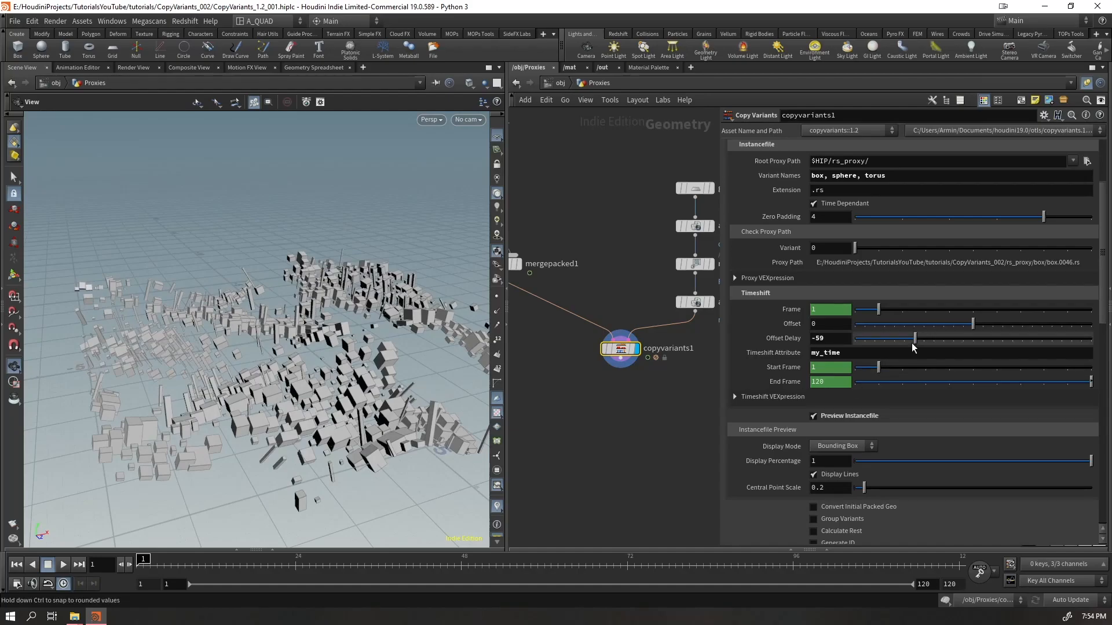
- Set Offset Delay to -46, play and scrub the animation to frame 120, and inspect the copies from several angles
mouse_move(915, 346)
mouse_down()
mouse_move(855, 342)
mouse_move(927, 342)
mouse_up()
key(Up)
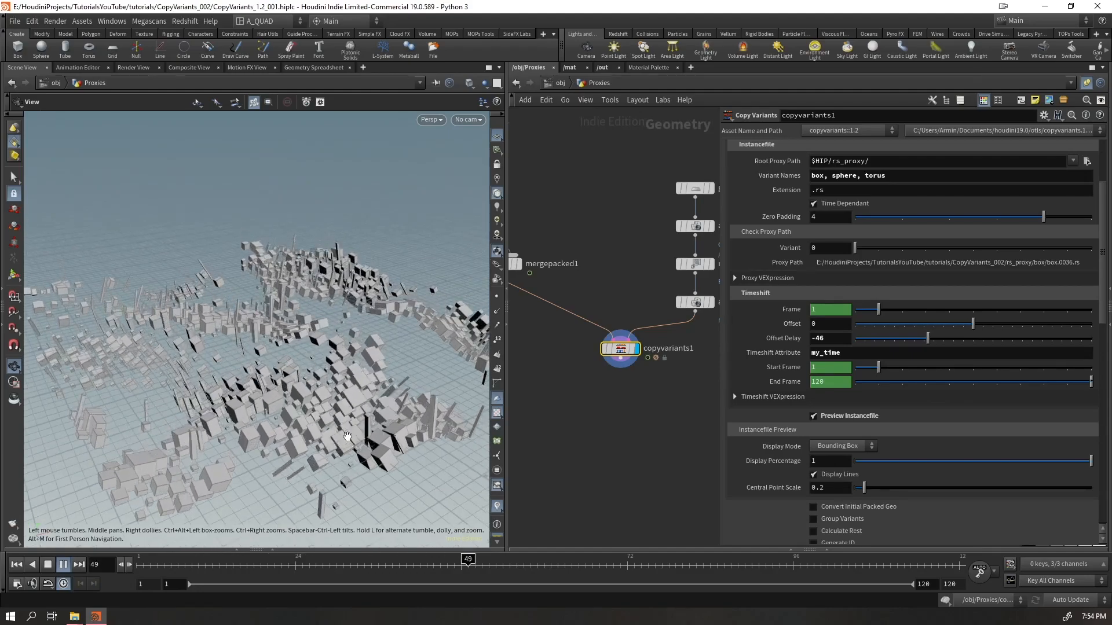
click(555, 559)
drag(555, 559, 959, 560)
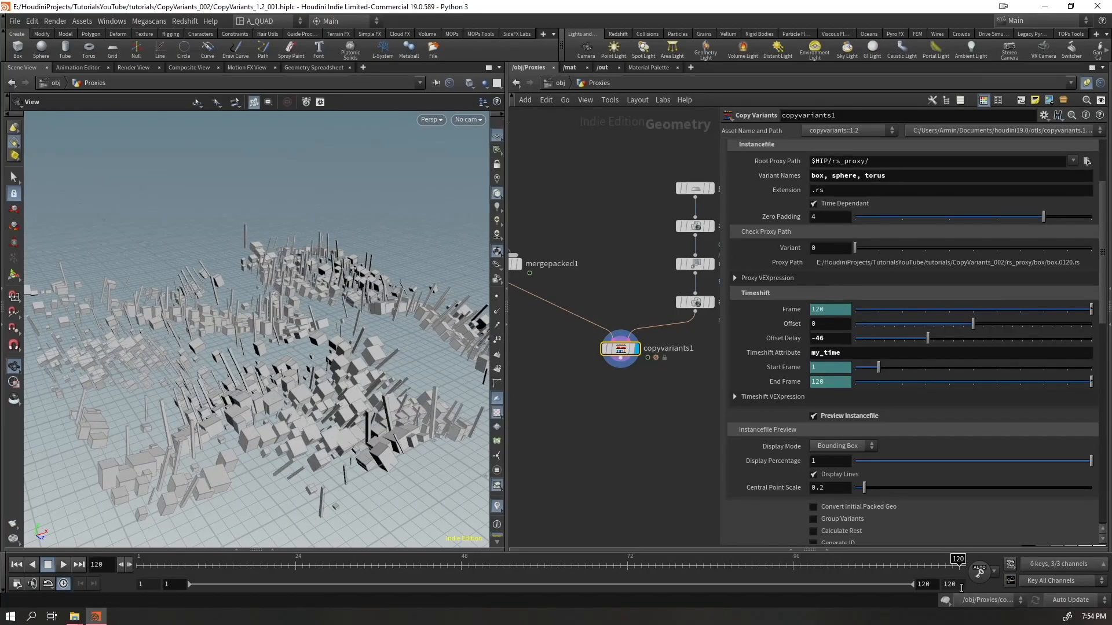
drag(255, 330, 316, 341)
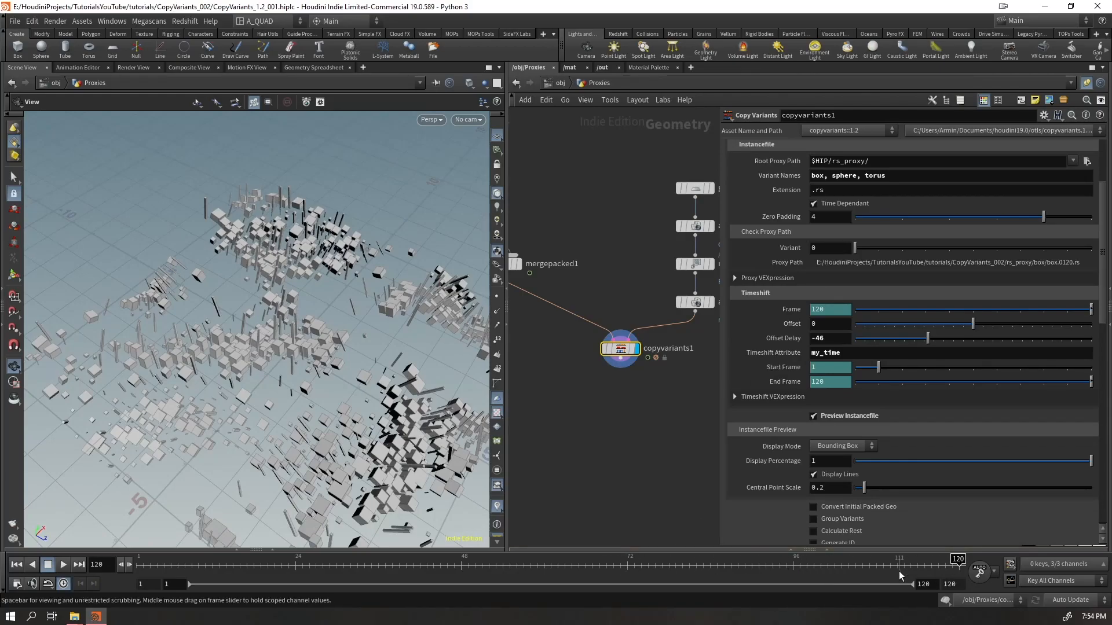
drag(220, 278, 234, 268)
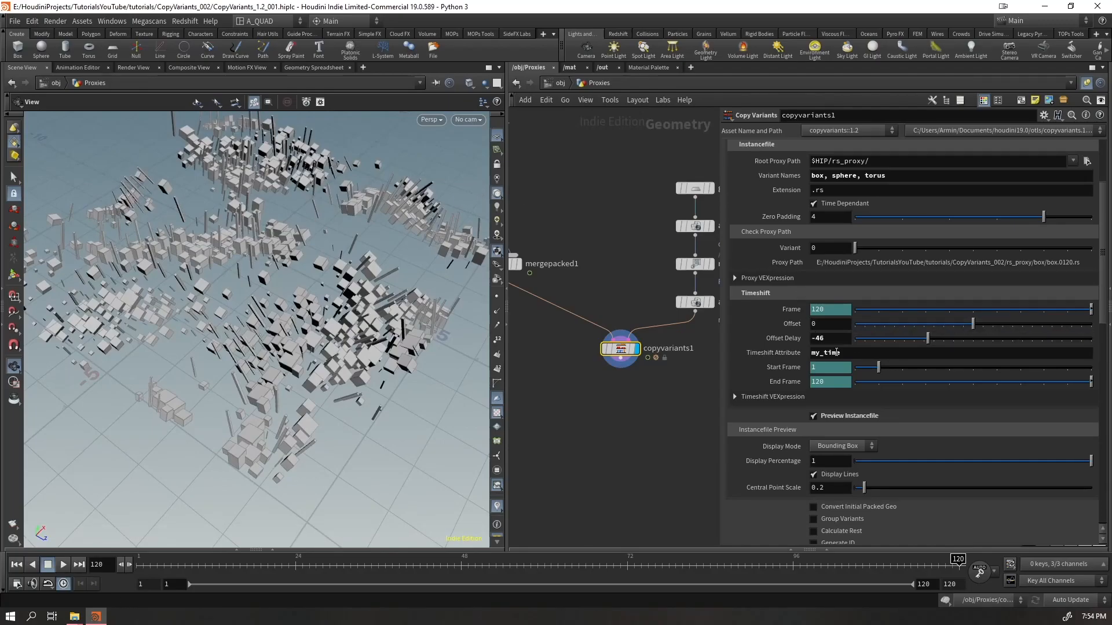
drag(325, 318, 268, 316)
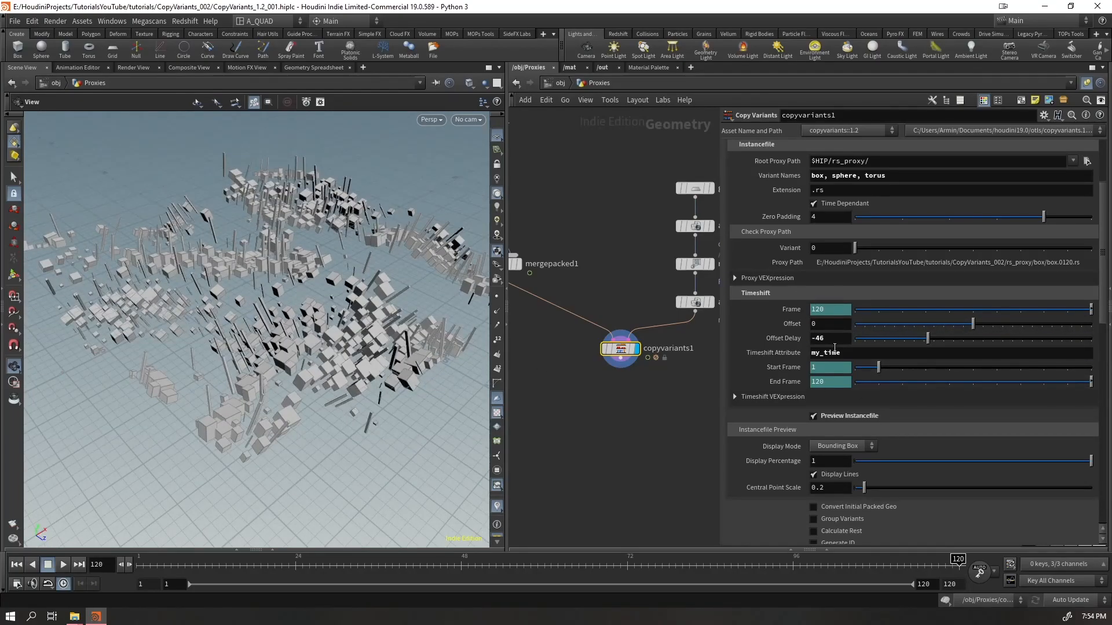
- Set the Offset Delay of copyvariants1 to 60 and return to frame 1
drag(937, 340, 1030, 342)
click(766, 335)
text(60)
key(Return)
key(ctrl+Up)
drag(376, 318, 380, 267)
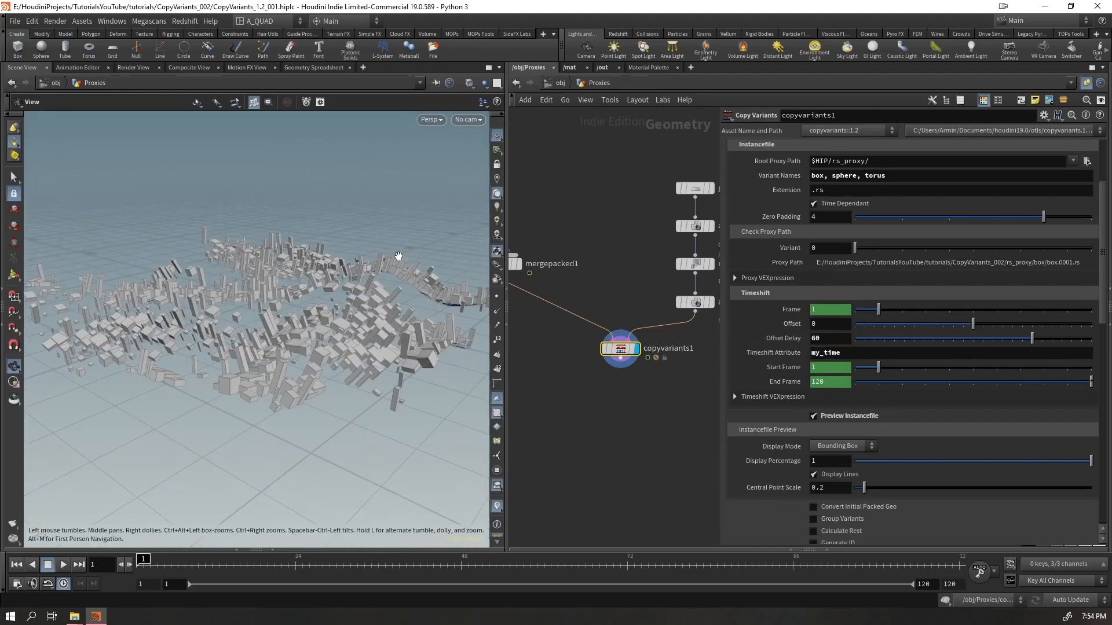
- Turn off Preview Instancefile for copyvariants1, save the scene, and go up to the object level
click(832, 417)
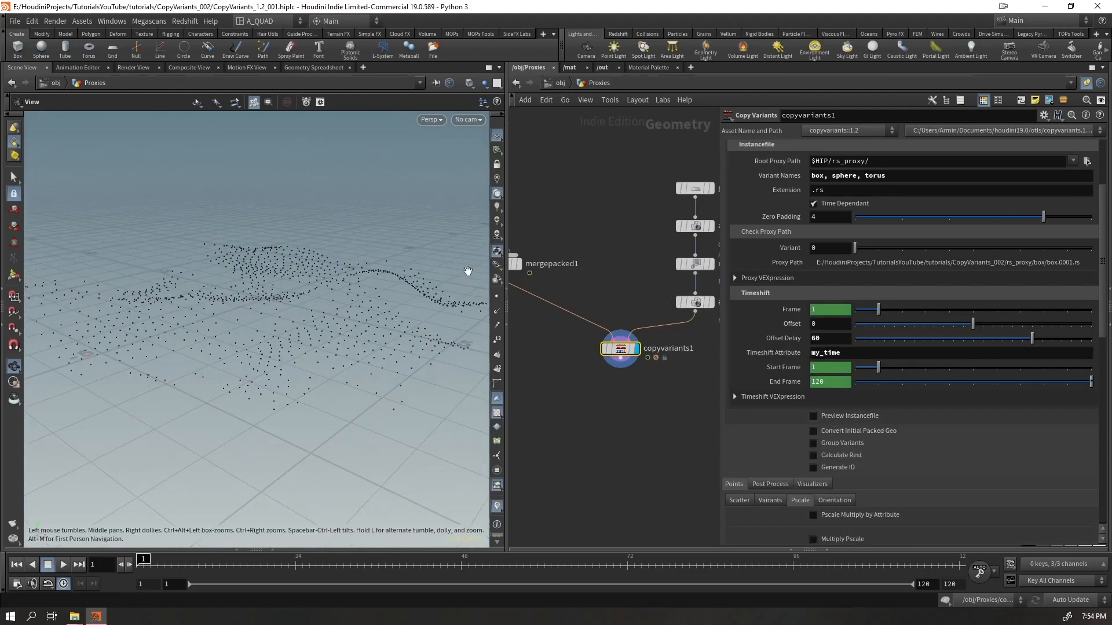
key(ctrl+s)
click(560, 83)
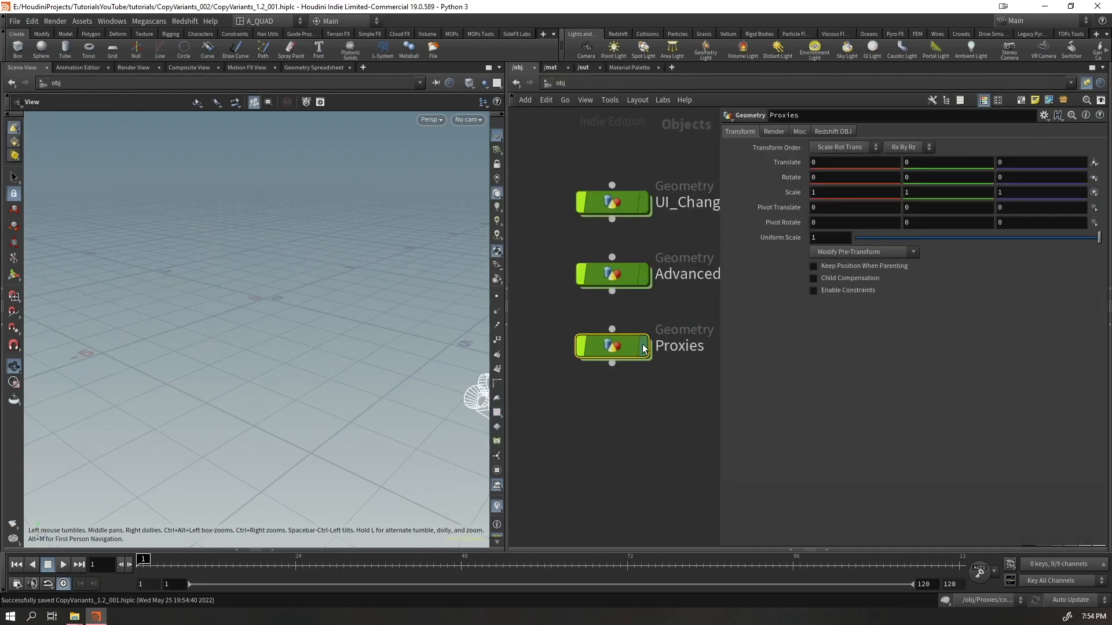
- Look through cam1 at the Proxies object and save the scene
click(460, 120)
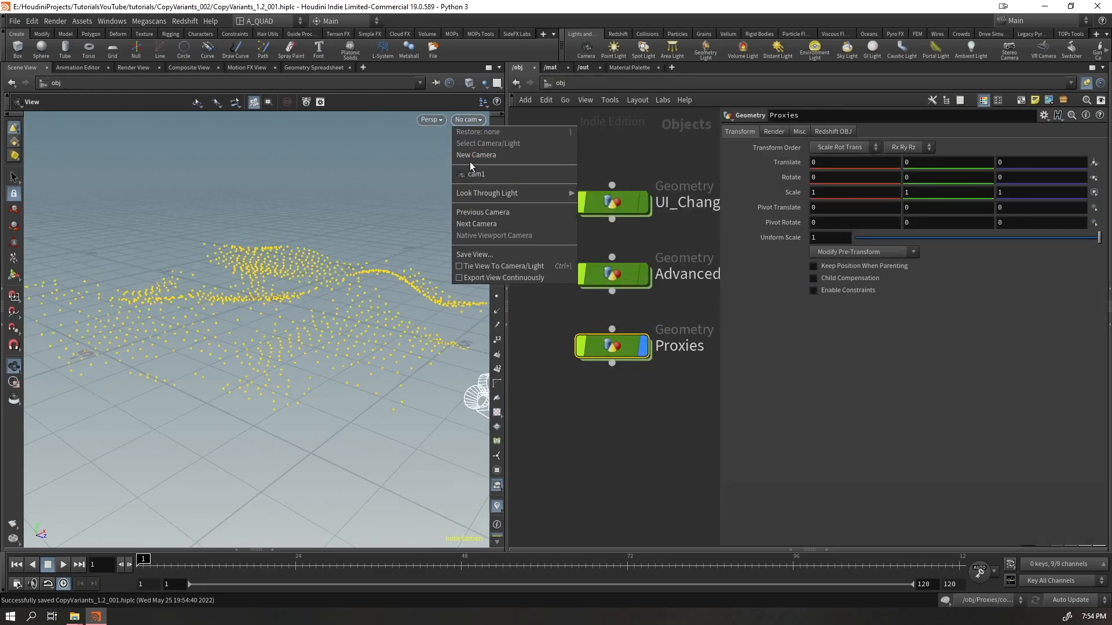
click(464, 156)
key(ctrl+s)
- Open the Redshift Render View to render the proxies and move its window clear of the viewport and timeline start
click(618, 33)
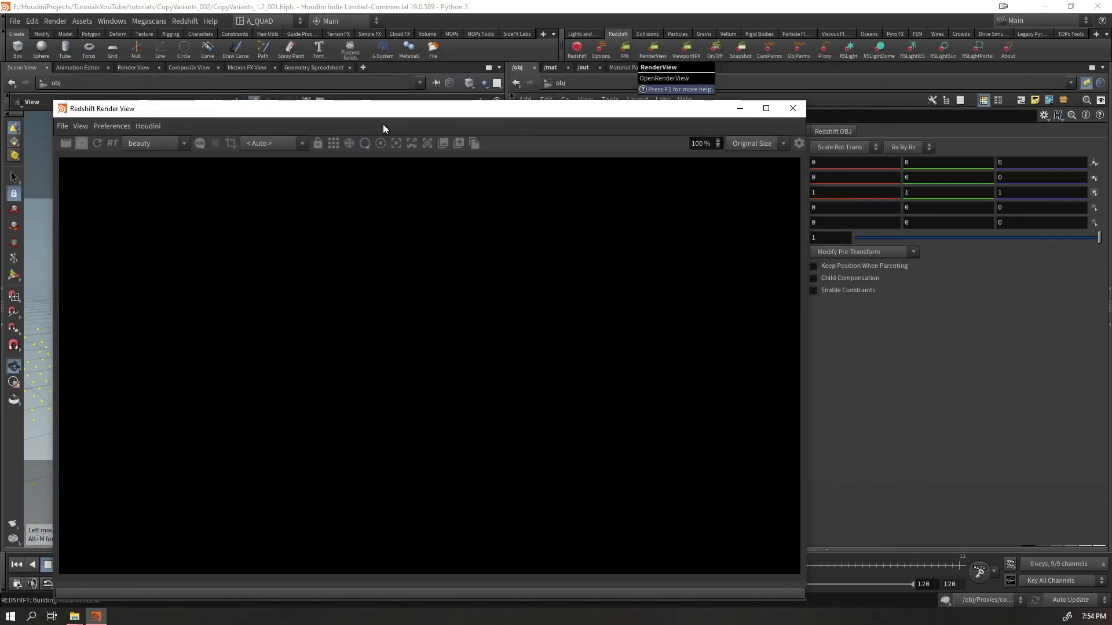
drag(383, 124, 396, 57)
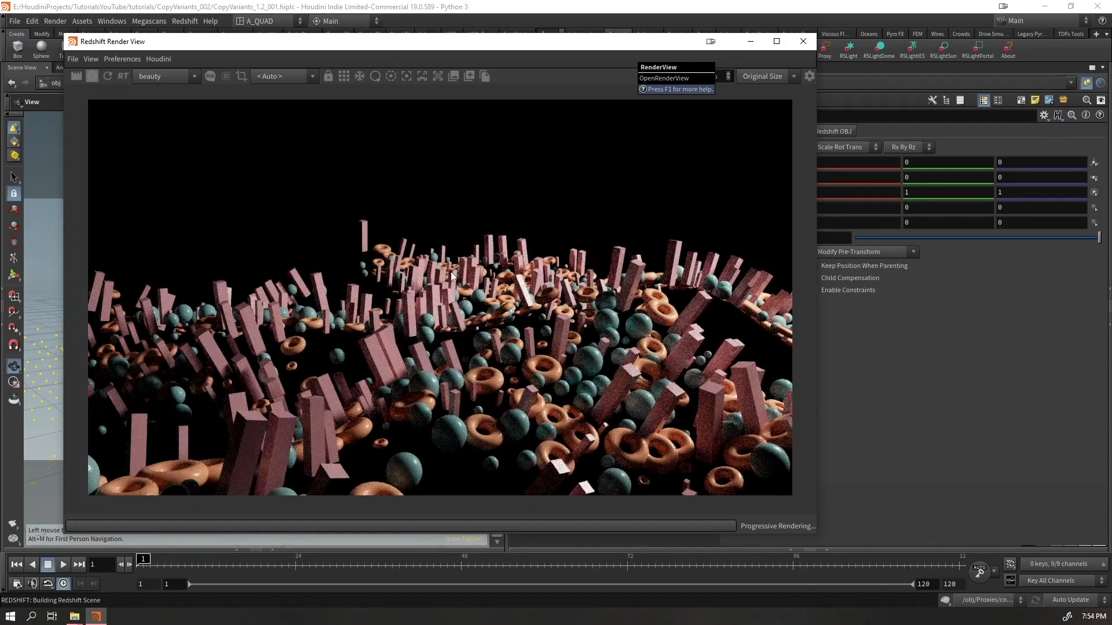
drag(483, 47, 758, 34)
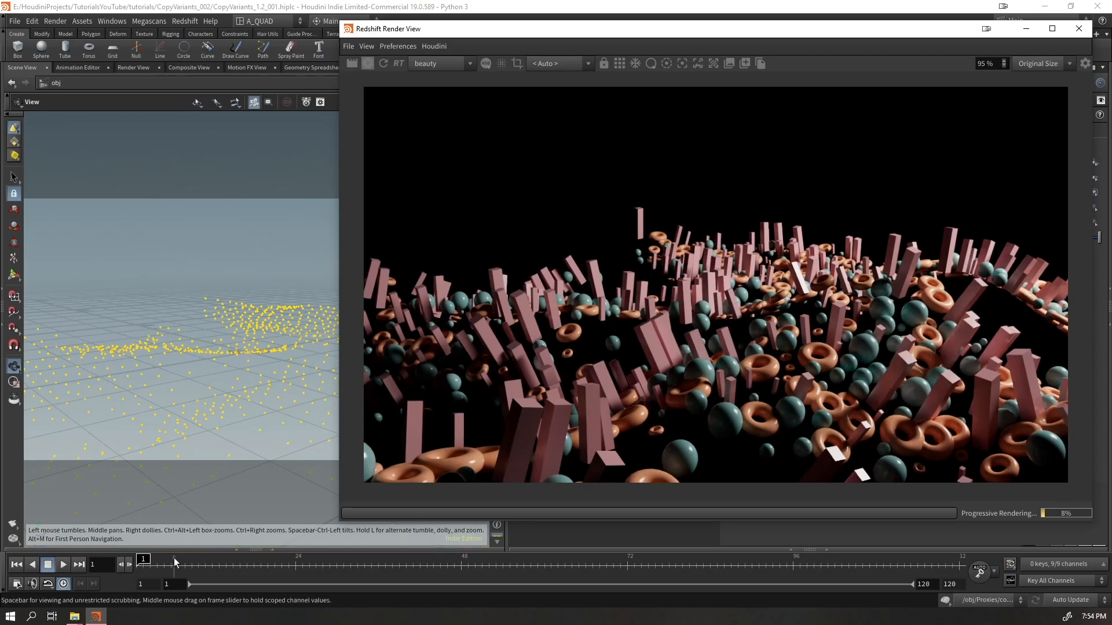
- Scrub the timeline to frame 117 and back to frame 22 to examine the time-offset proxies in the Redshift render
drag(166, 565, 620, 567)
drag(780, 568, 938, 530)
drag(786, 32, 575, 47)
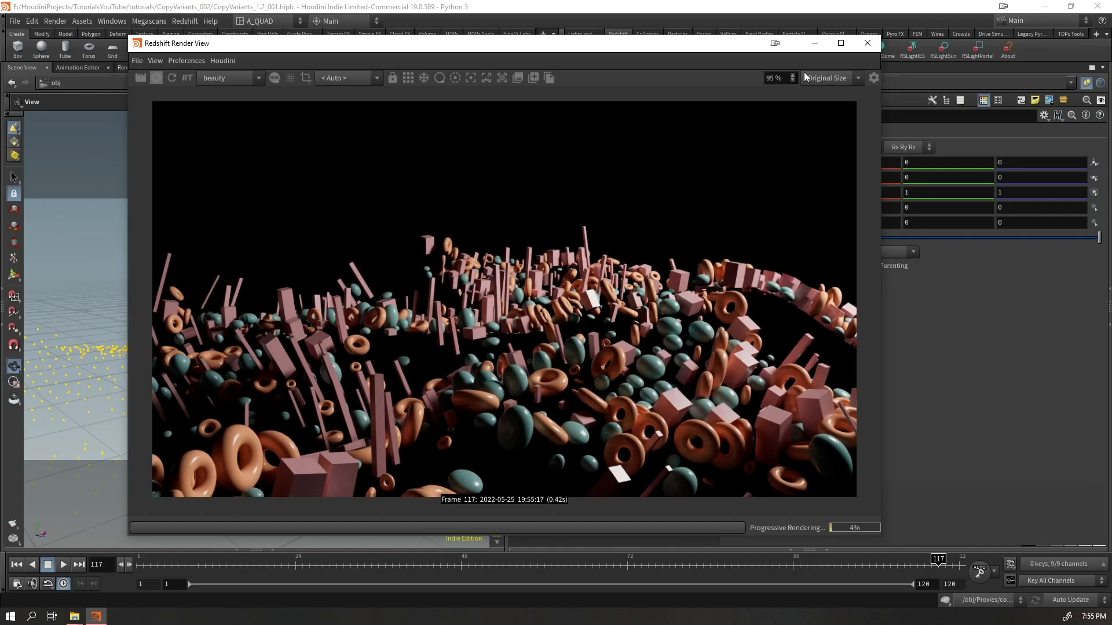
drag(623, 561, 286, 589)
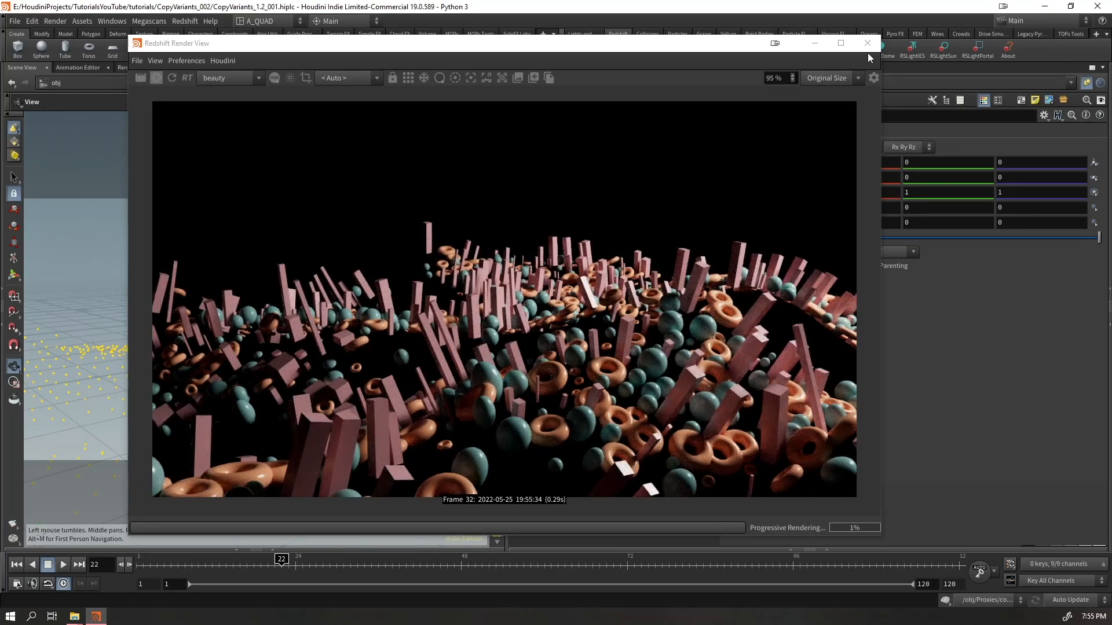
- Stop the Redshift render, clear its window out of the way, and go inside the Proxies object
click(157, 77)
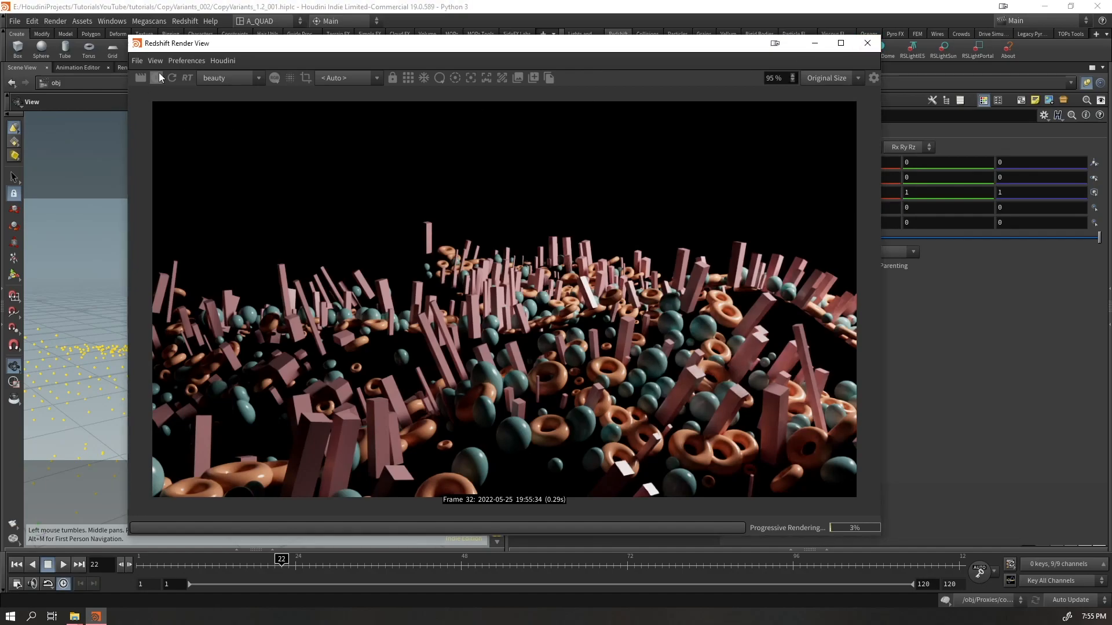
drag(655, 49, 1111, 49)
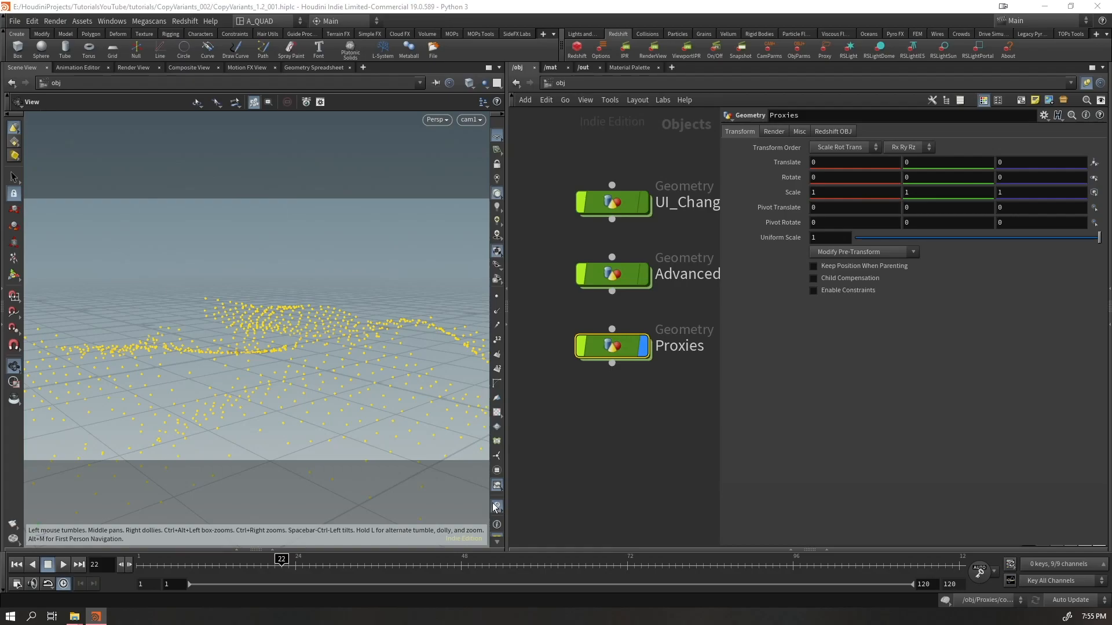
double_click(591, 339)
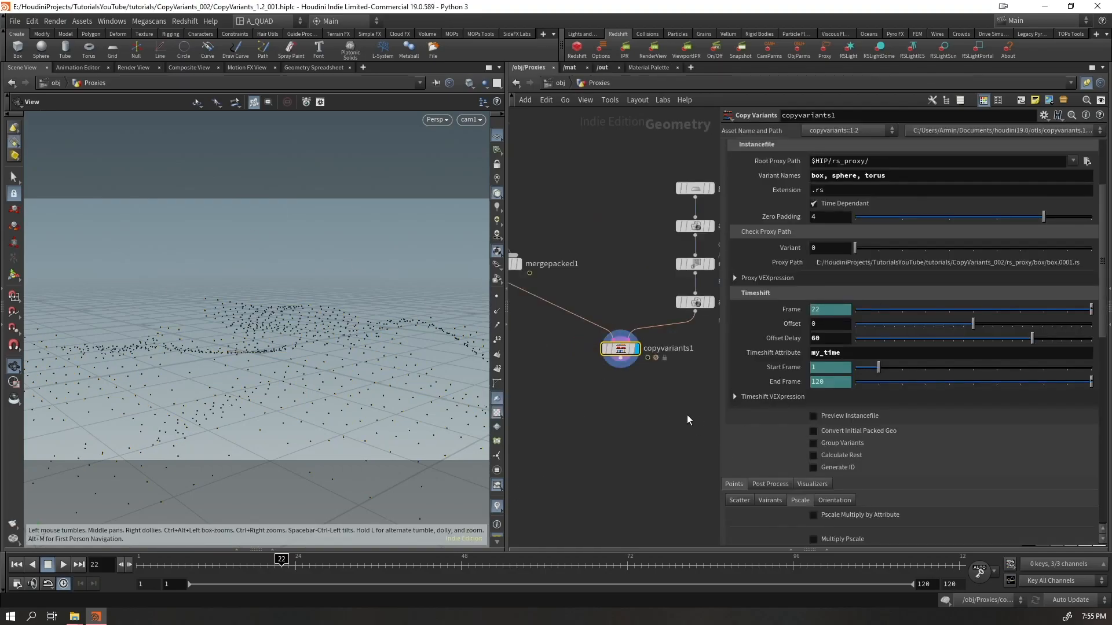
- Review the Variants, Orientation and Scatter point settings of the copyvariants1 node
drag(273, 325, 286, 330)
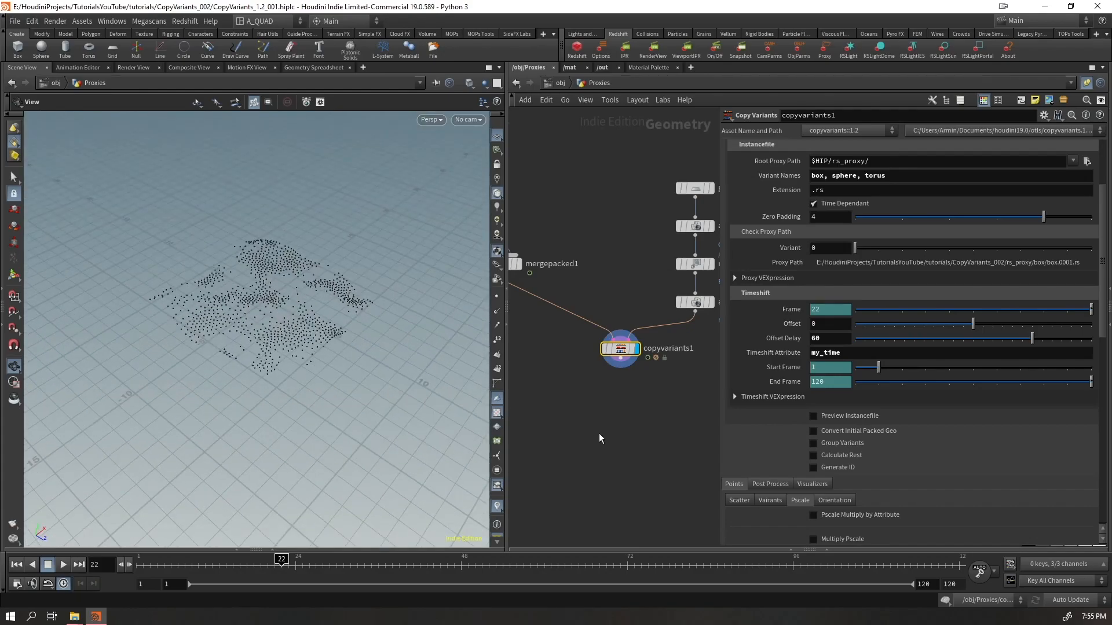
scroll(580, 413, down, 3)
drag(660, 275, 623, 342)
drag(611, 385, 594, 374)
scroll(596, 379, up, 2)
click(591, 361)
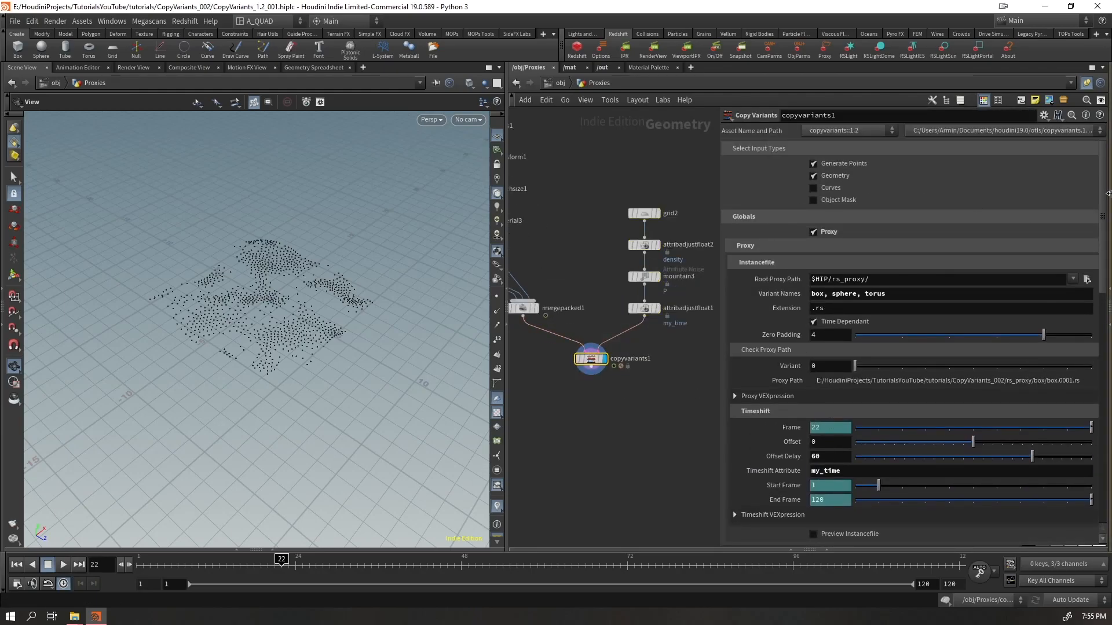
scroll(1108, 324, down, 10)
scroll(1108, 327, up, 1)
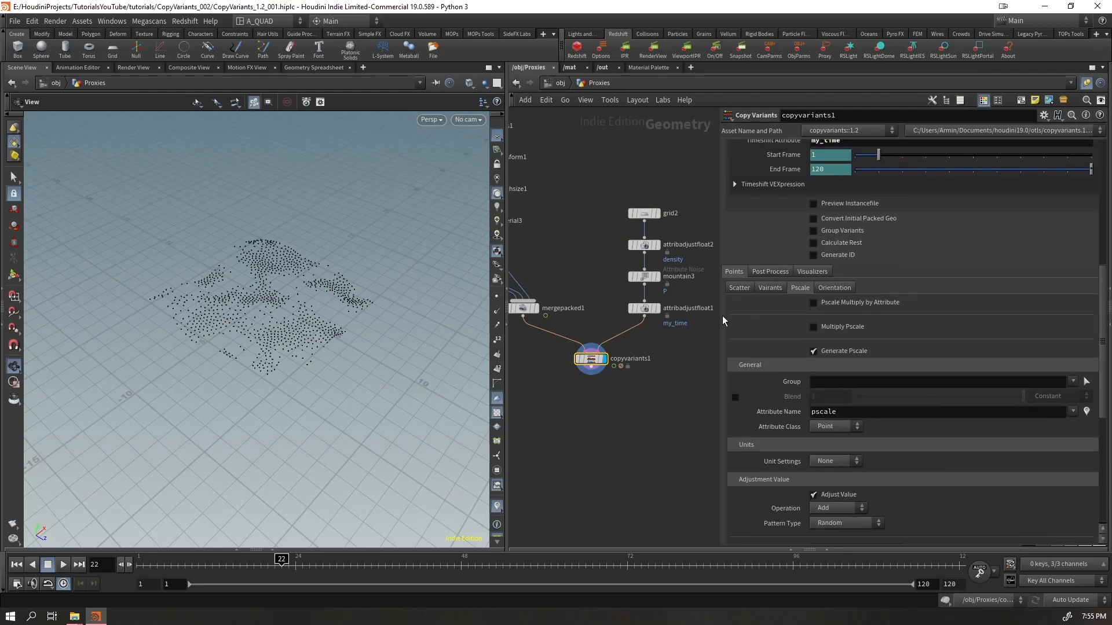
click(763, 289)
click(835, 288)
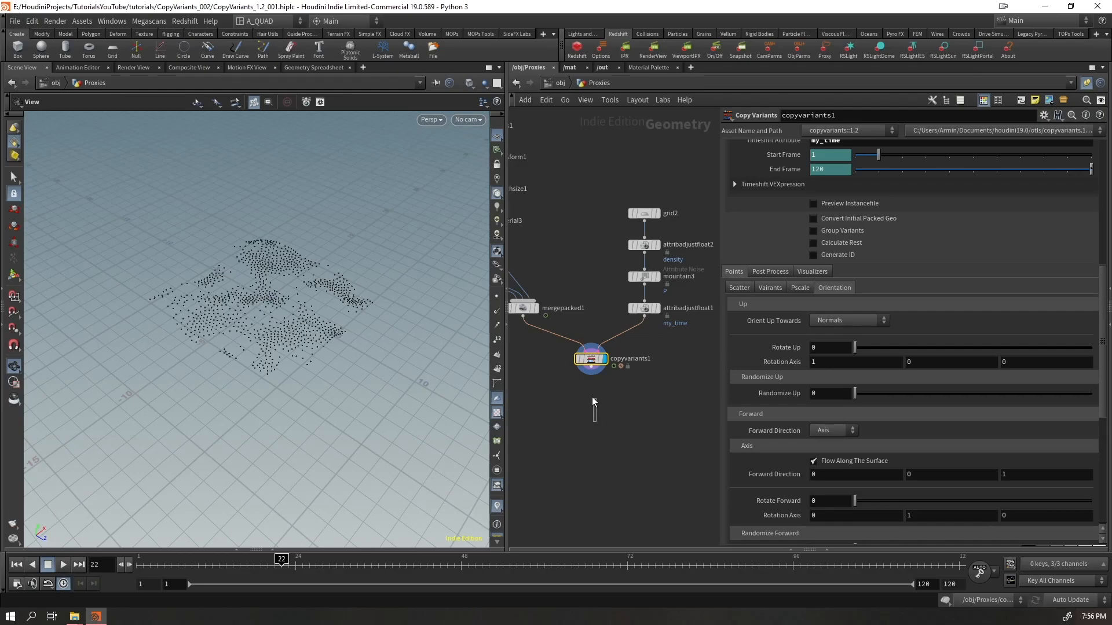
click(740, 287)
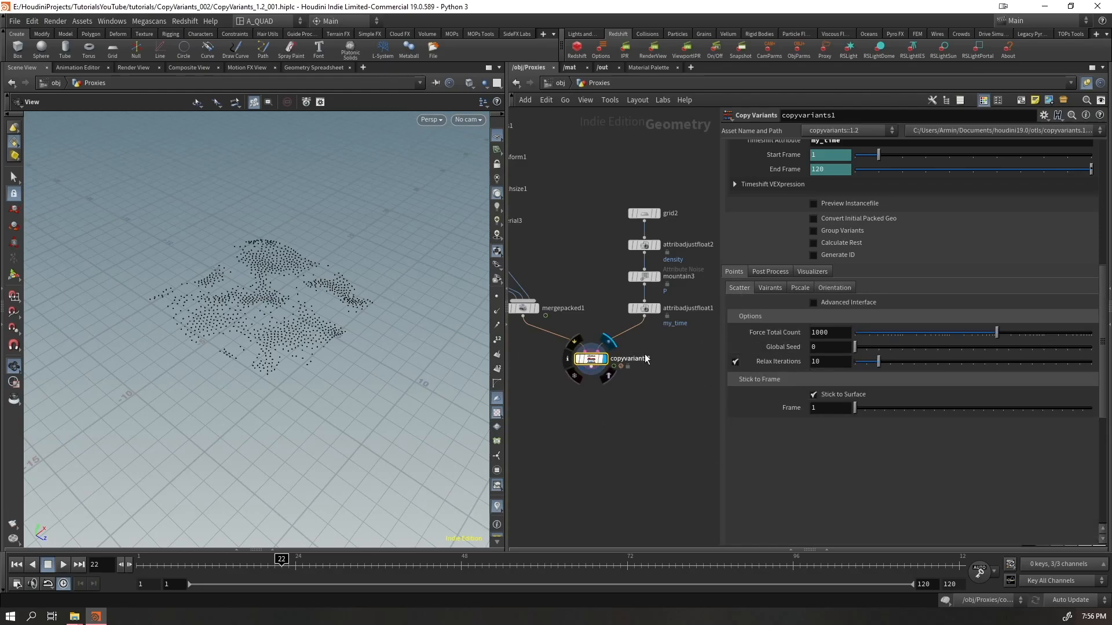
- Move the copyvariants1 node further down in the network, away from mergepacked1 and attribadjustfloat1
mouse_move(656, 290)
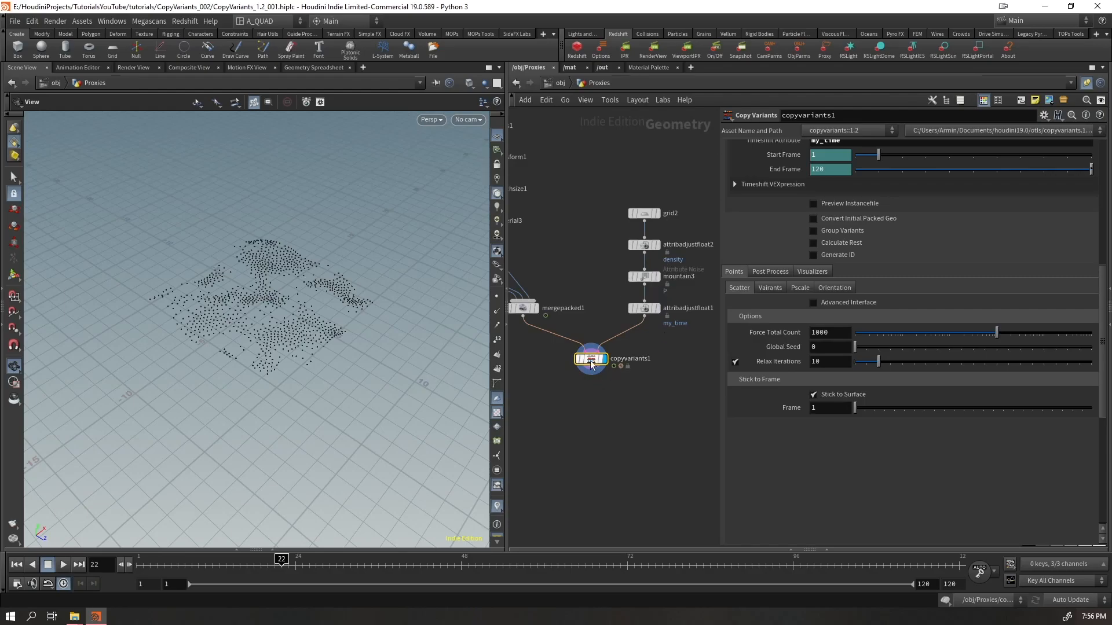
drag(593, 364, 600, 412)
scroll(847, 374, up, 5)
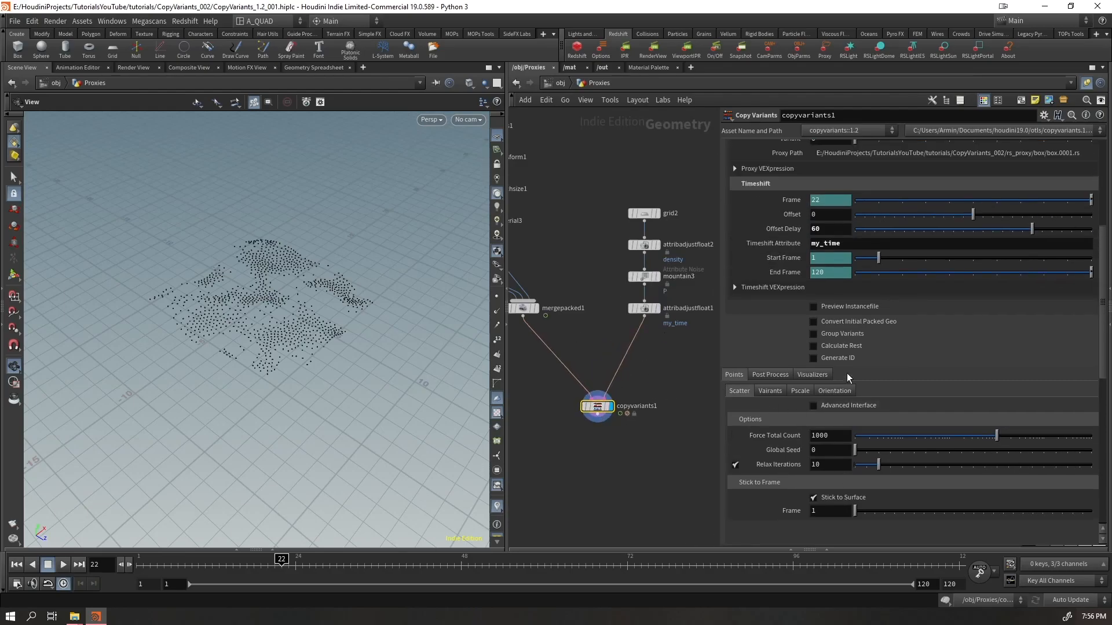
scroll(852, 318, up, 1)
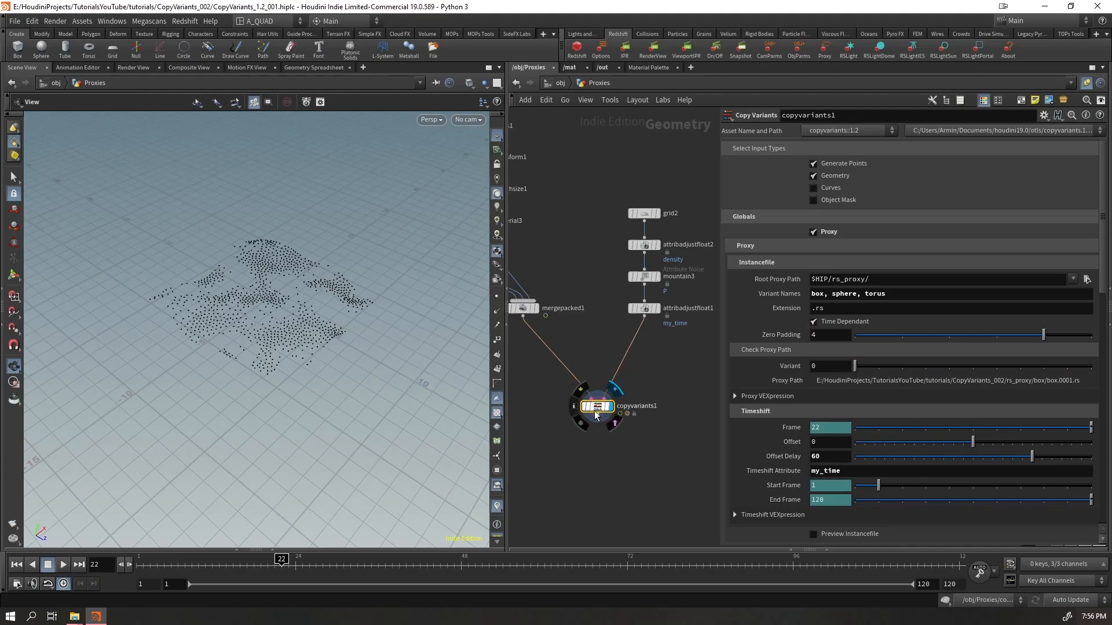
drag(596, 416, 590, 455)
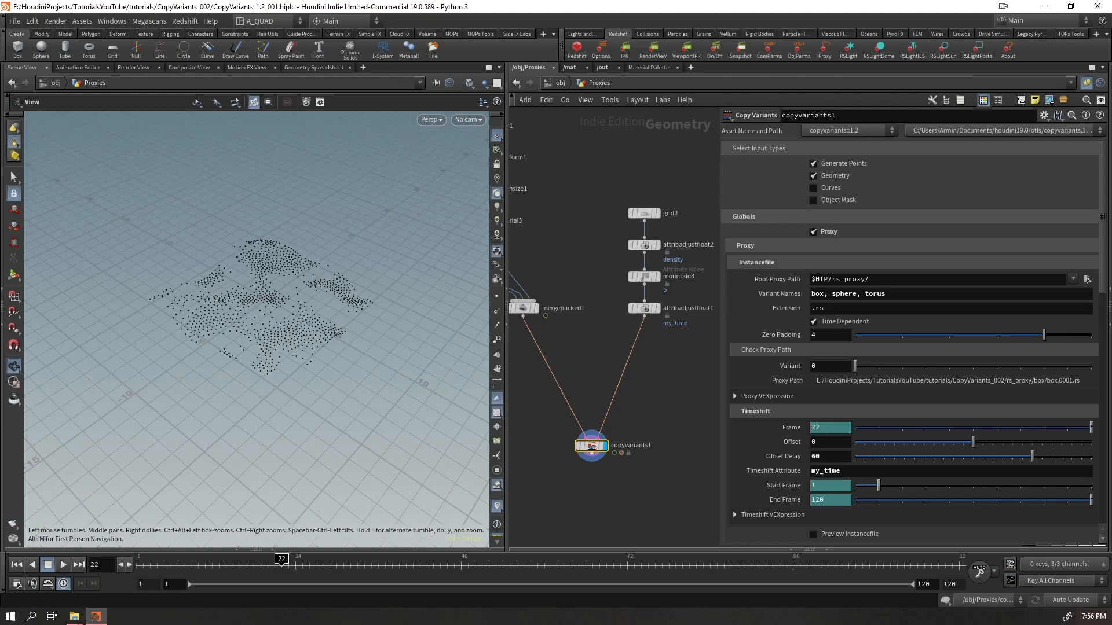
- Widen the network pane to show the whole Proxies node tree and view the scattered points from a lower angle
scroll(651, 435, down, 4)
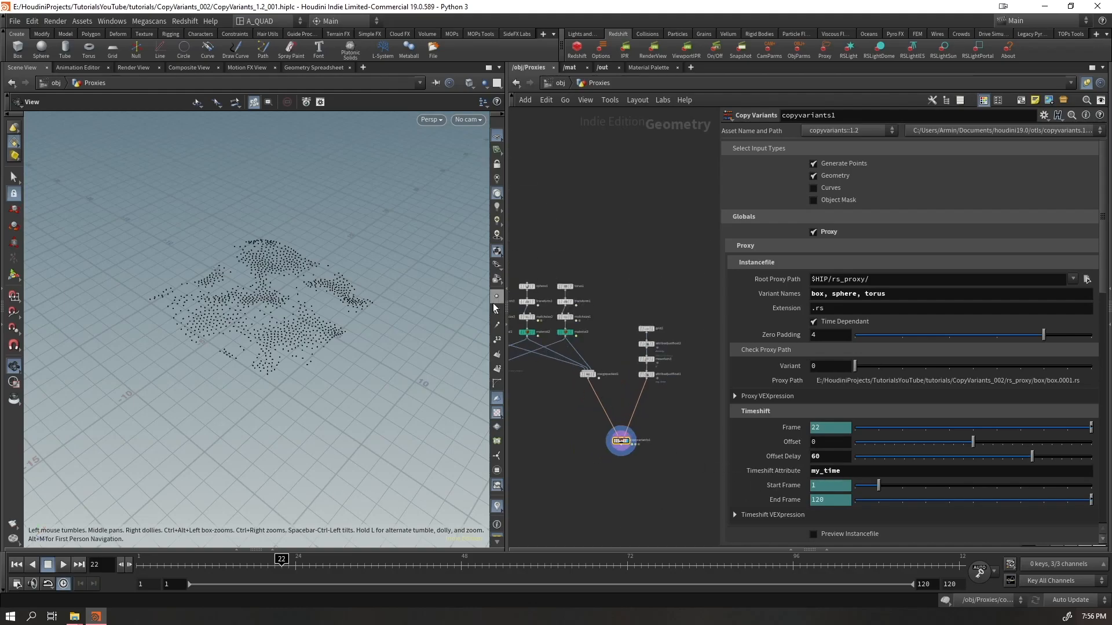
drag(509, 304, 373, 303)
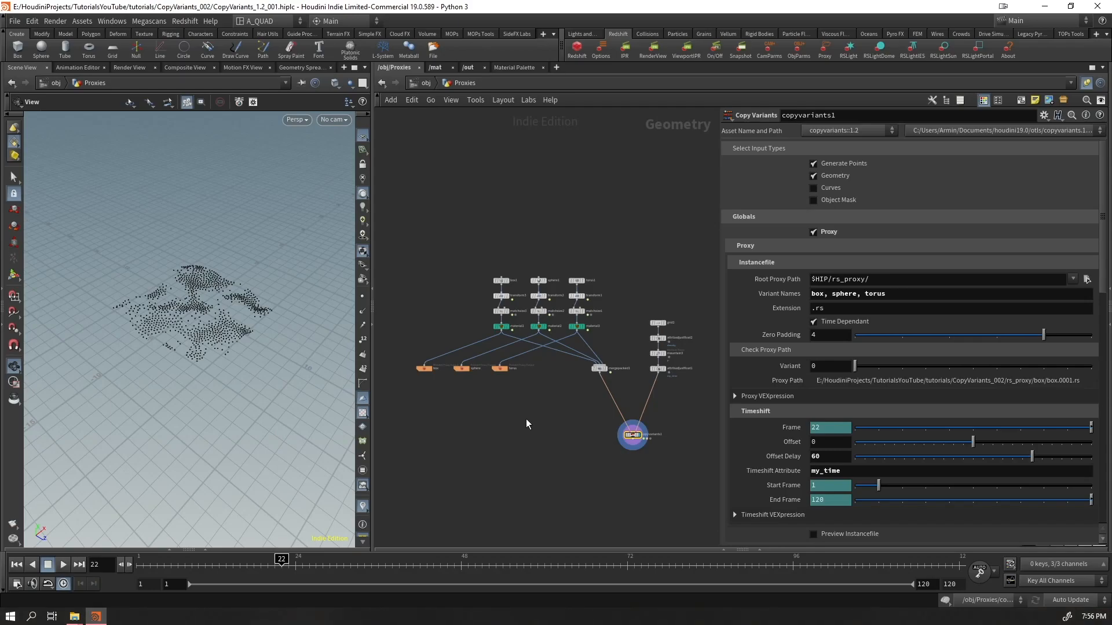
drag(190, 278, 157, 302)
right_drag(159, 302, 314, 238)
drag(261, 405, 201, 414)
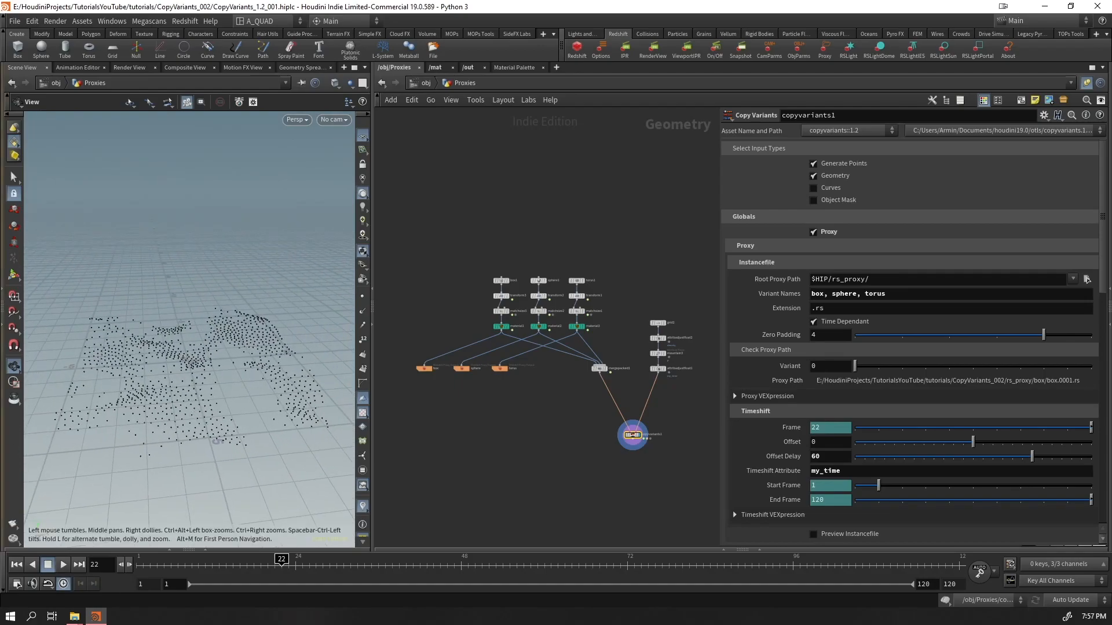
drag(266, 356, 260, 356)
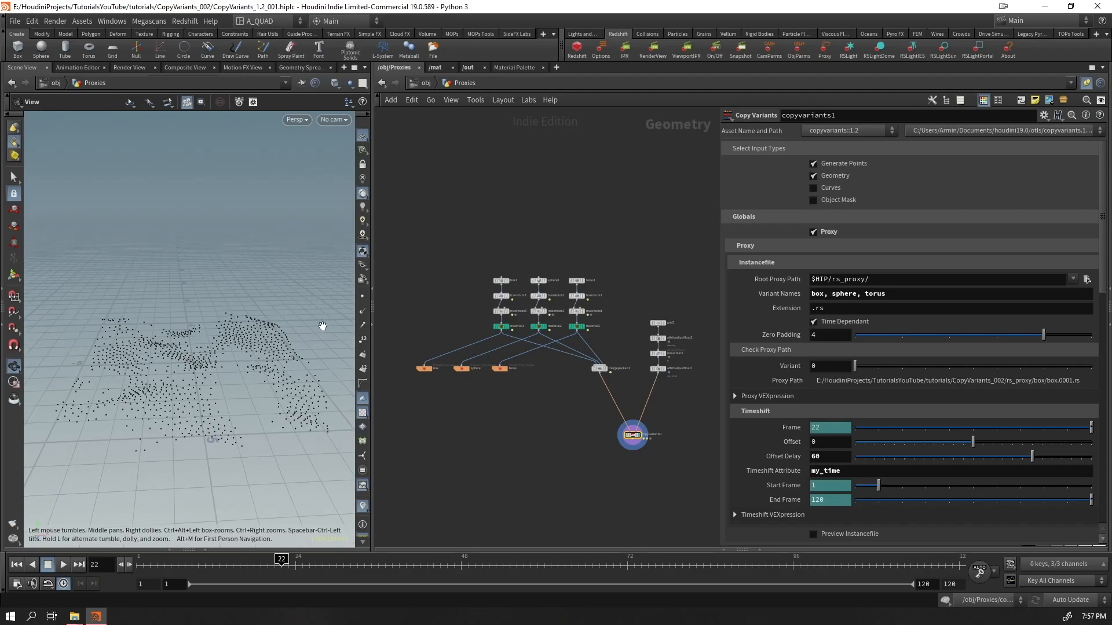